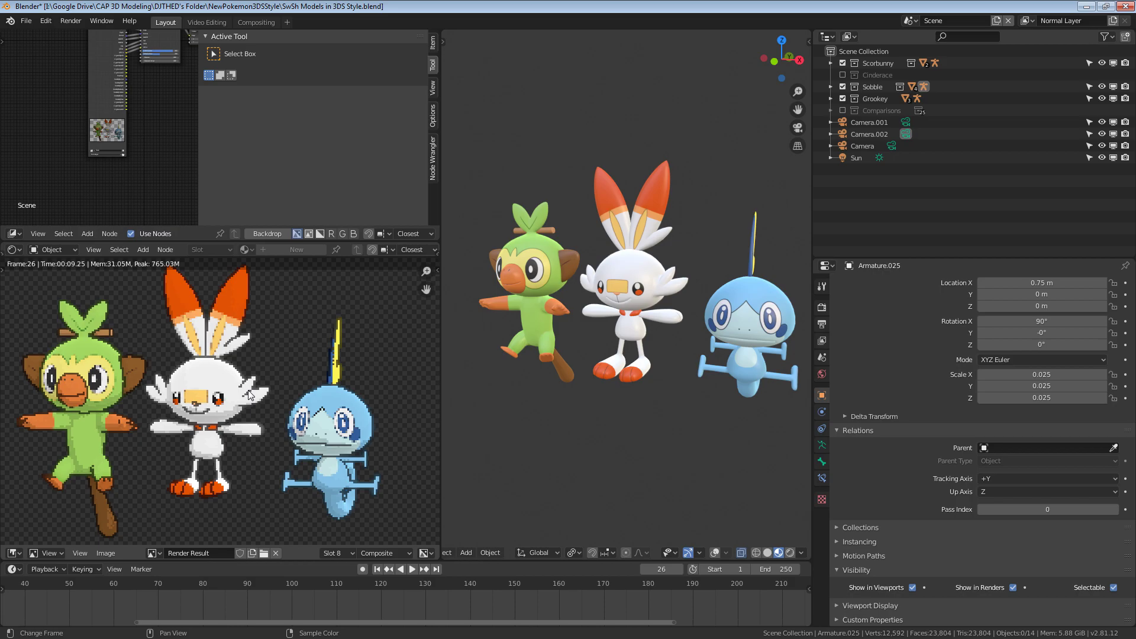
pyautogui.moveTo(276, 363); pyautogui.dragTo(268, 368, button='middle')
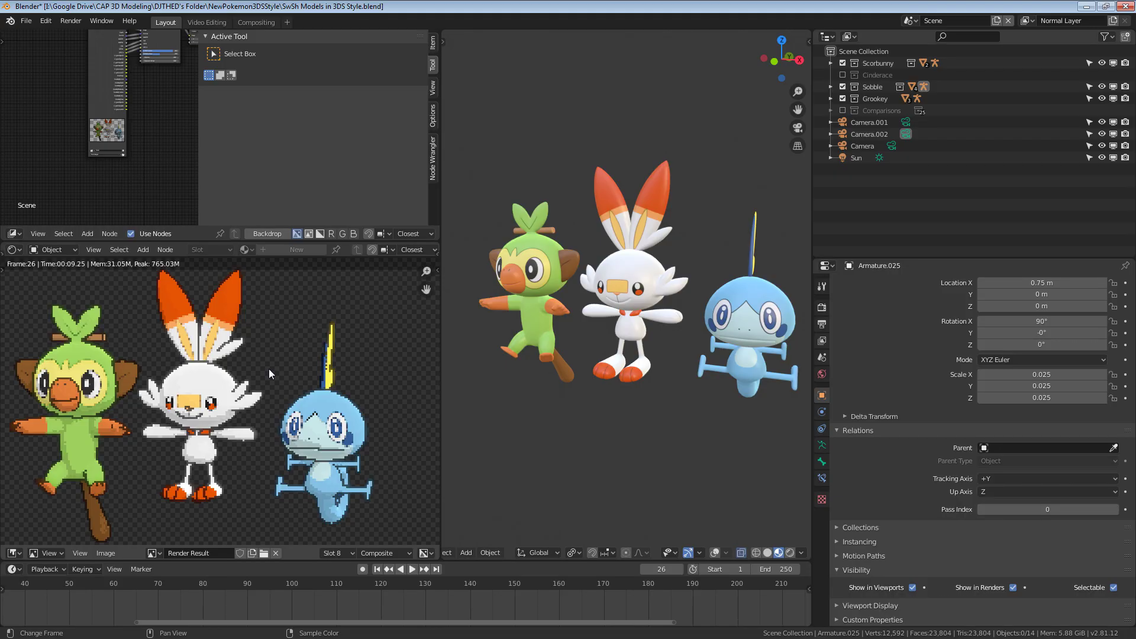
pyautogui.moveTo(707, 334); pyautogui.dragTo(728, 345, button='middle')
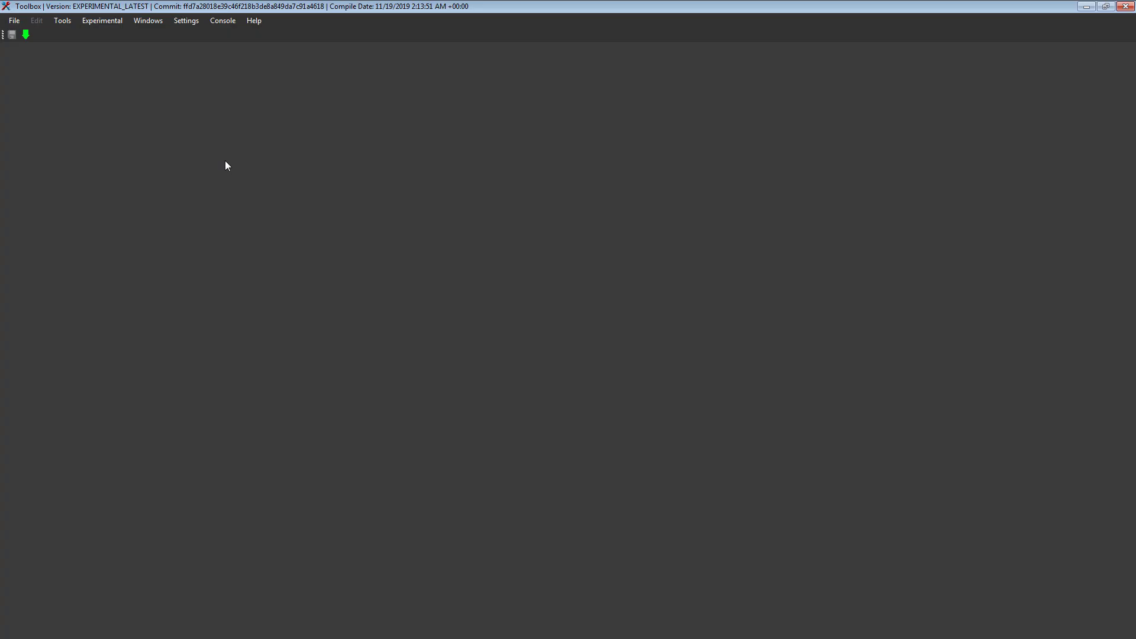
# Step: Open pm0953_00_00.gfpak from the nested pokemon folder inside Pokemon SwSh Models
pyautogui.click(16, 22)
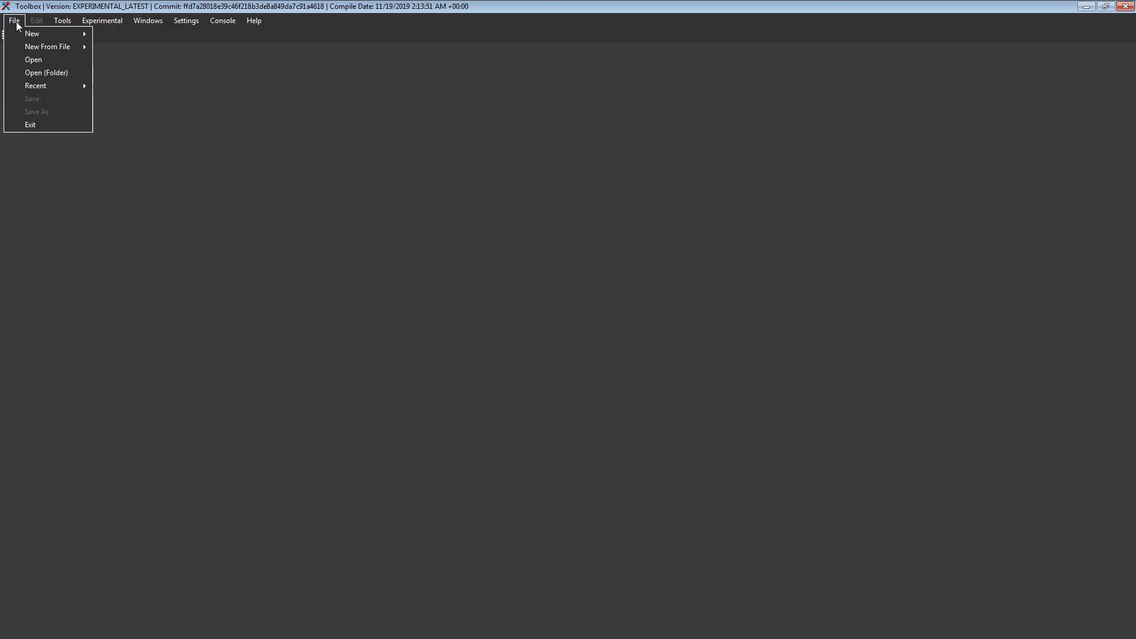
pyautogui.click(40, 62)
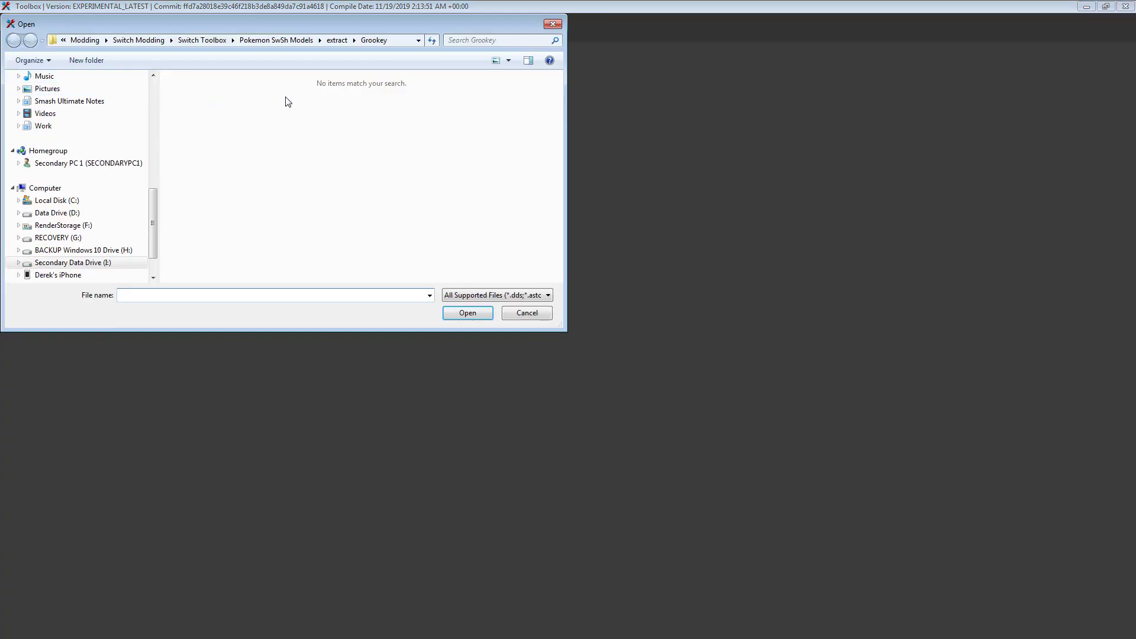
pyautogui.click(275, 40)
pyautogui.doubleClick(218, 107)
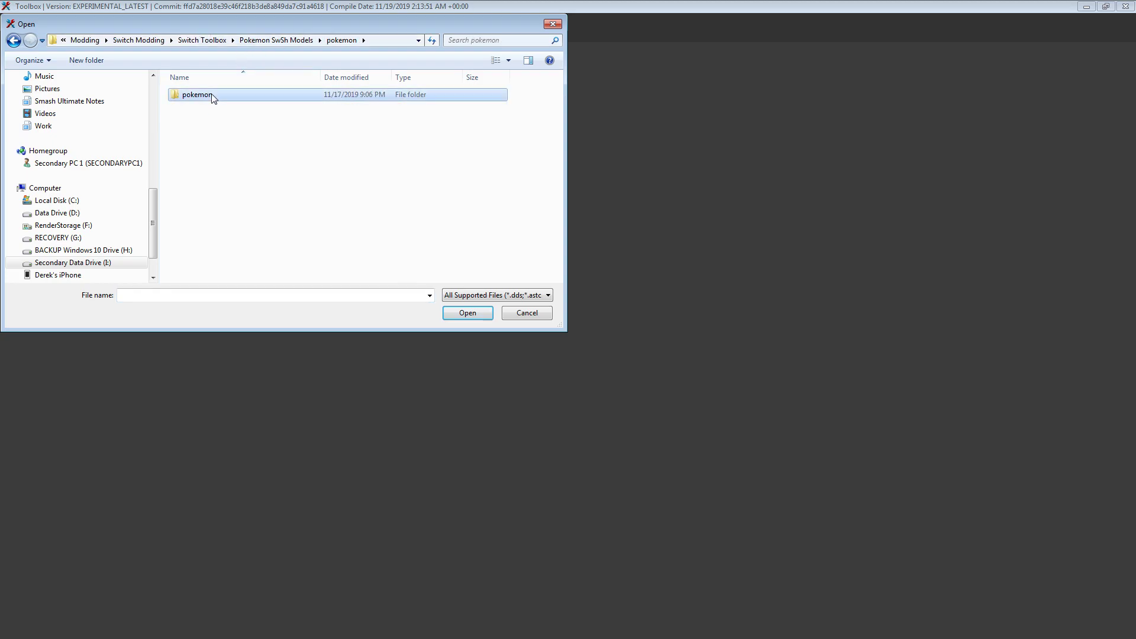
pyautogui.doubleClick(213, 96)
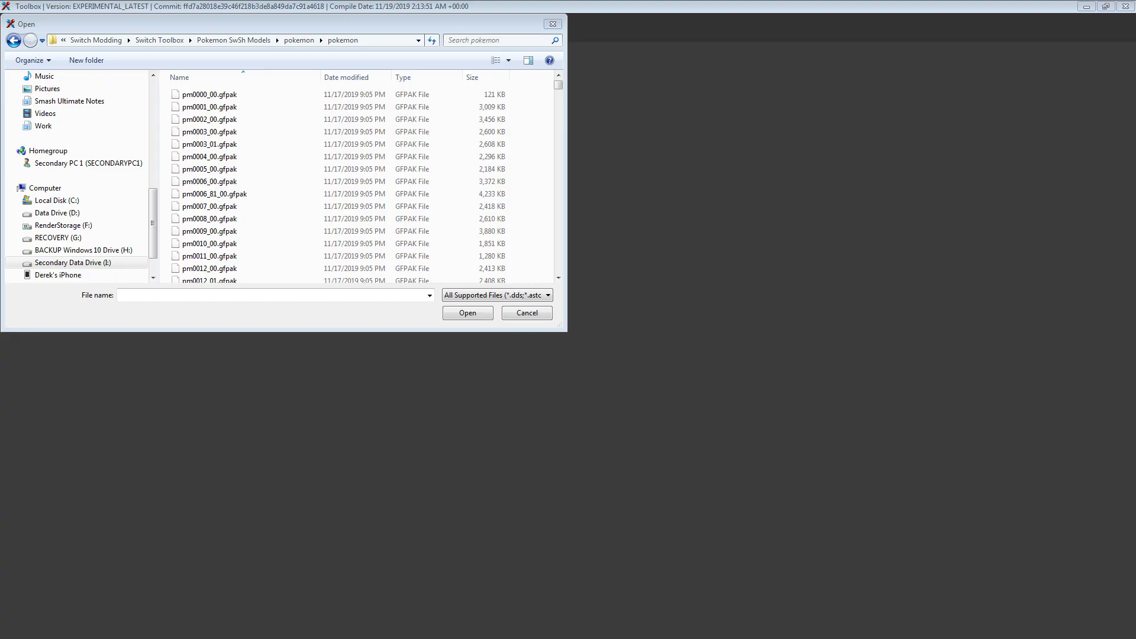
pyautogui.click(342, 230)
pyautogui.scroll(-10, 547, 144)
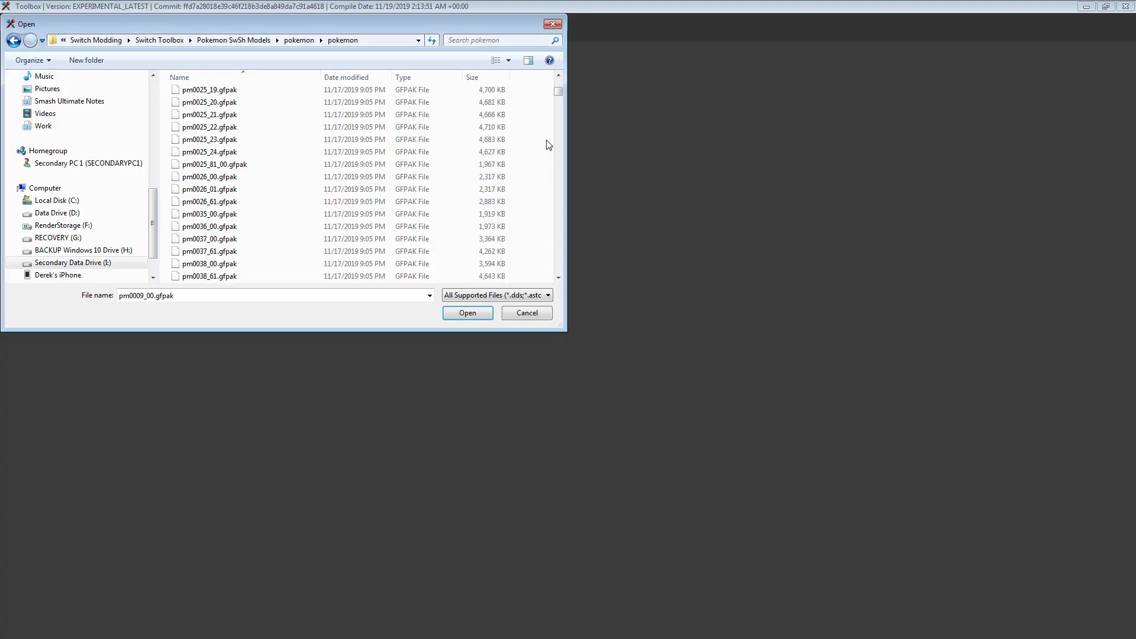
pyautogui.moveTo(560, 100); pyautogui.dragTo(550, 261)
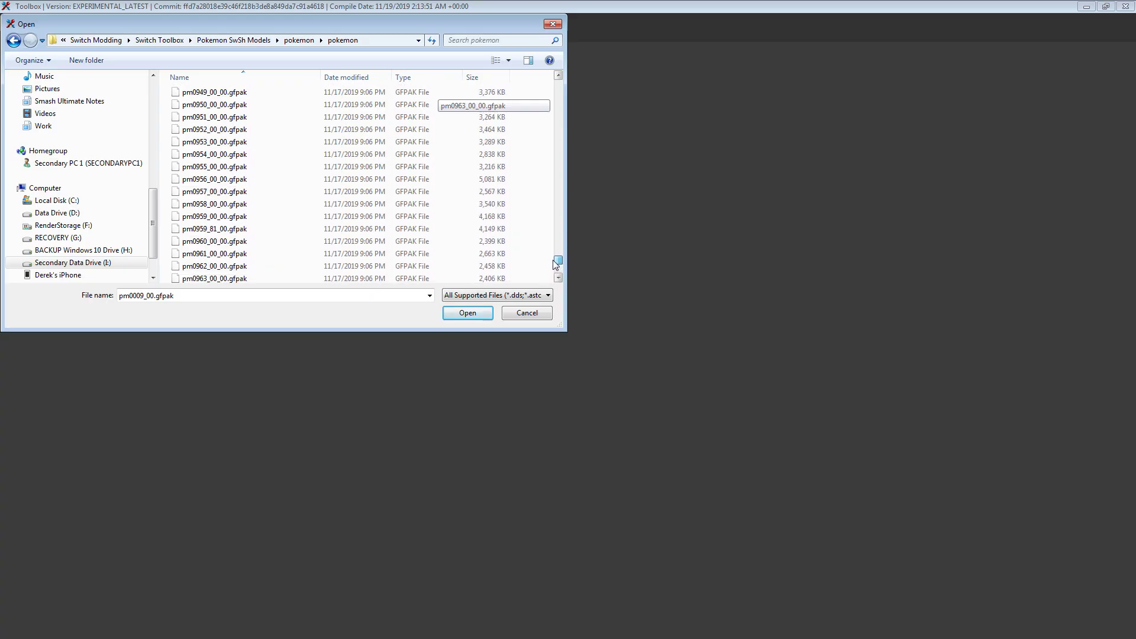
pyautogui.click(229, 143)
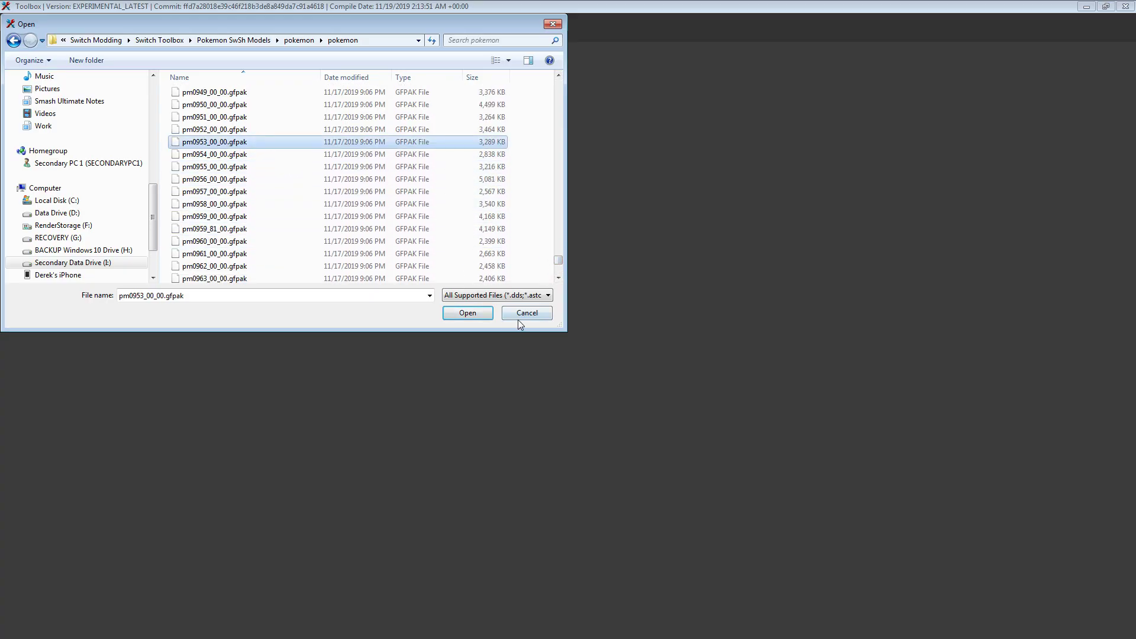
pyautogui.click(468, 312)
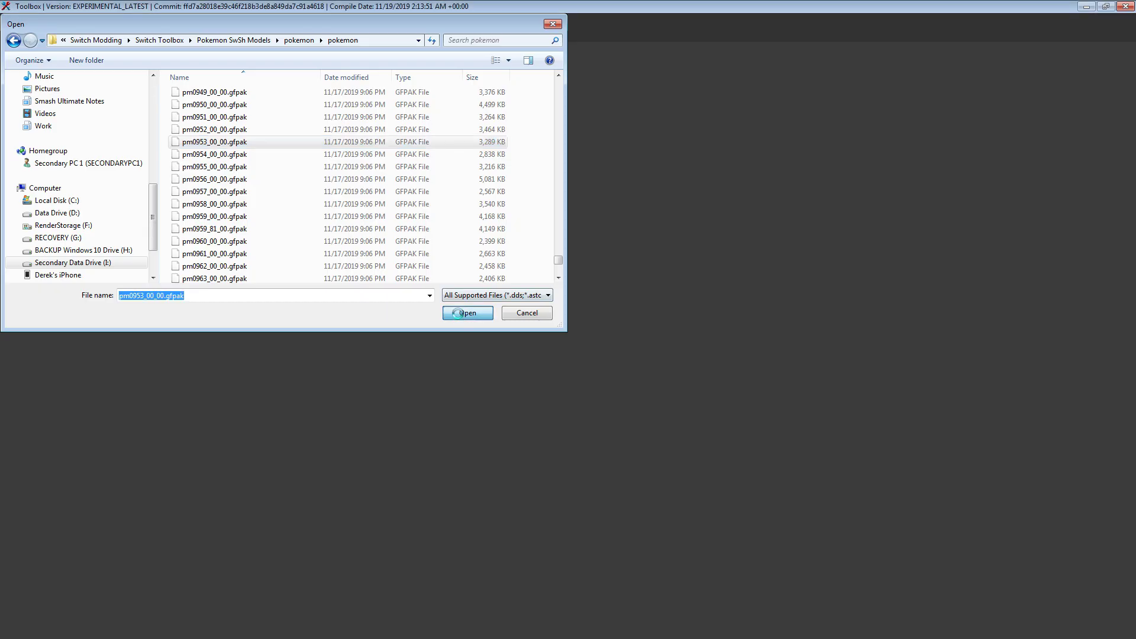
# Step: Expand the archive's Models folder, maximize the file window and display 8546889350182685160.gfbmdl in 3D
pyautogui.click(10, 109)
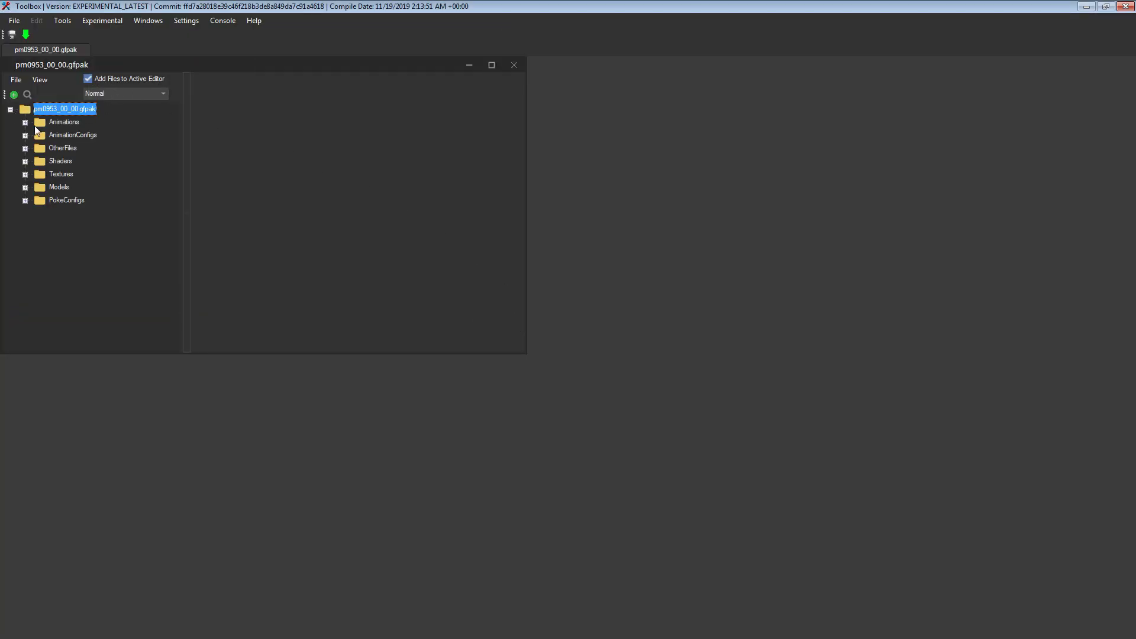
pyautogui.click(25, 187)
pyautogui.click(100, 201)
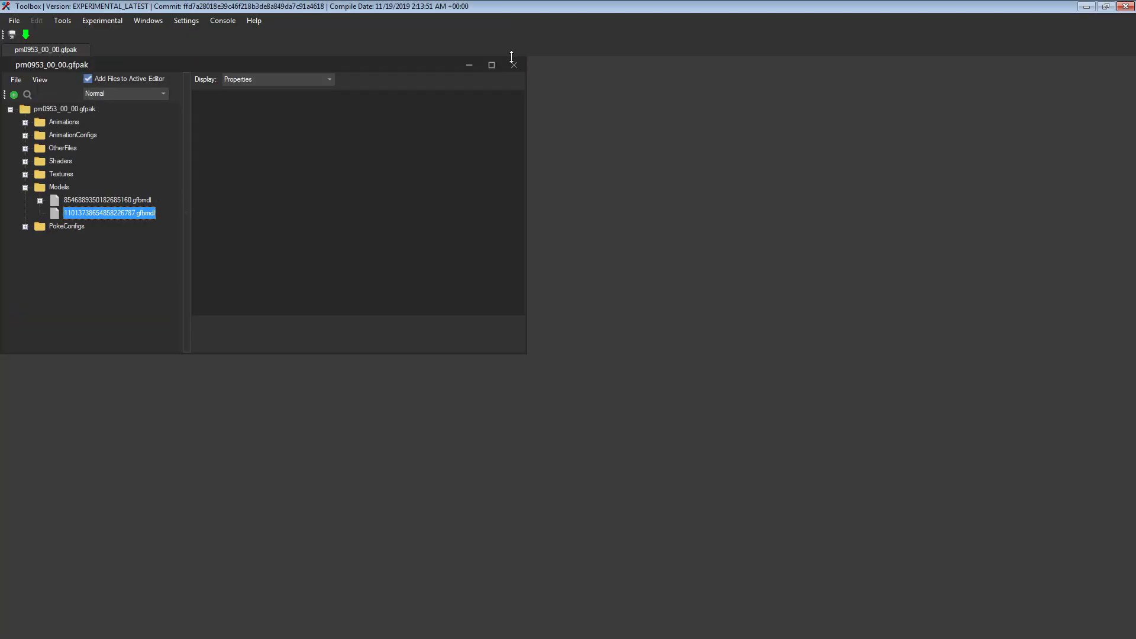
pyautogui.click(491, 65)
pyautogui.click(87, 181)
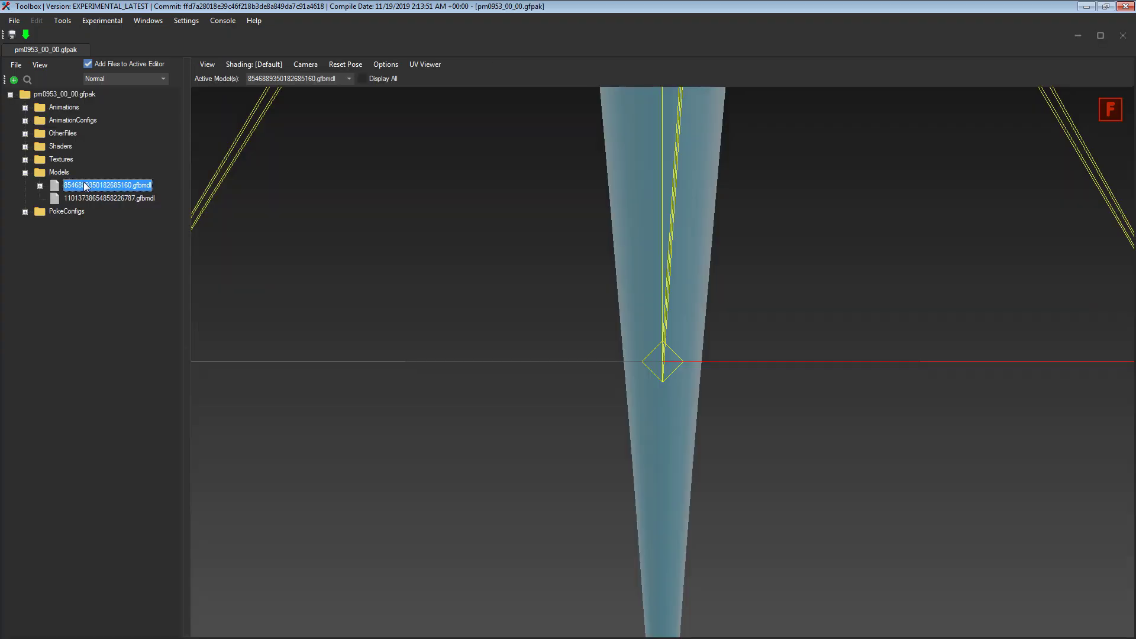
pyautogui.scroll(-5, 556, 300)
pyautogui.scroll(-5, 555, 301)
pyautogui.moveTo(558, 302); pyautogui.dragTo(480, 390)
# Step: Start exporting the displayed model and create a destination folder named Inteleon inside the extract folder
pyautogui.click(101, 186)
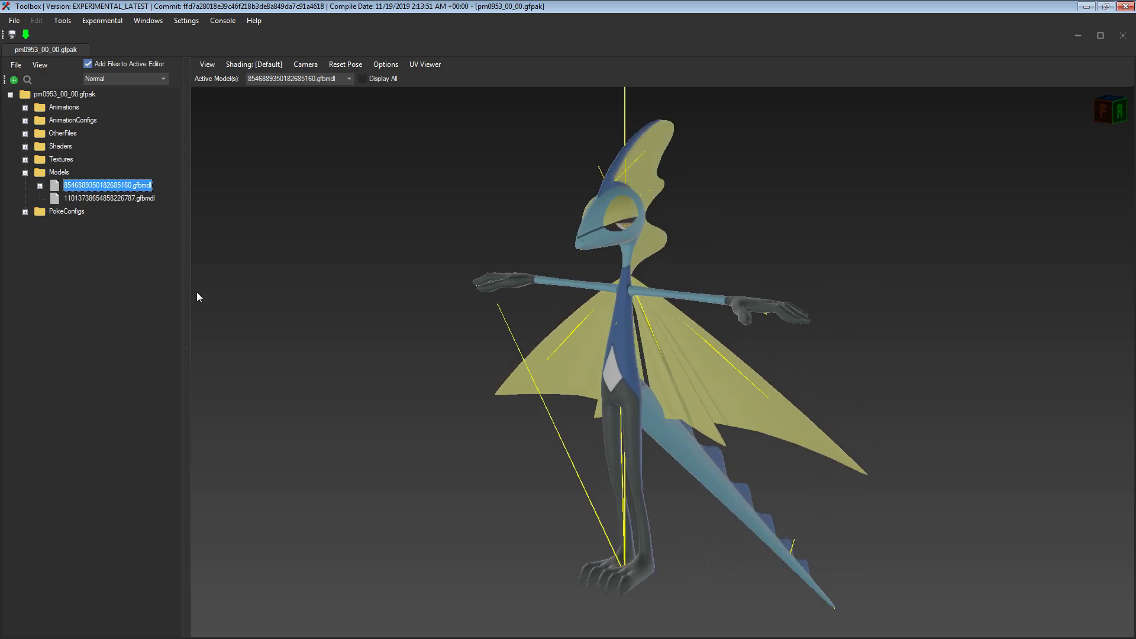
pyautogui.rightClick(83, 188)
pyautogui.click(118, 192)
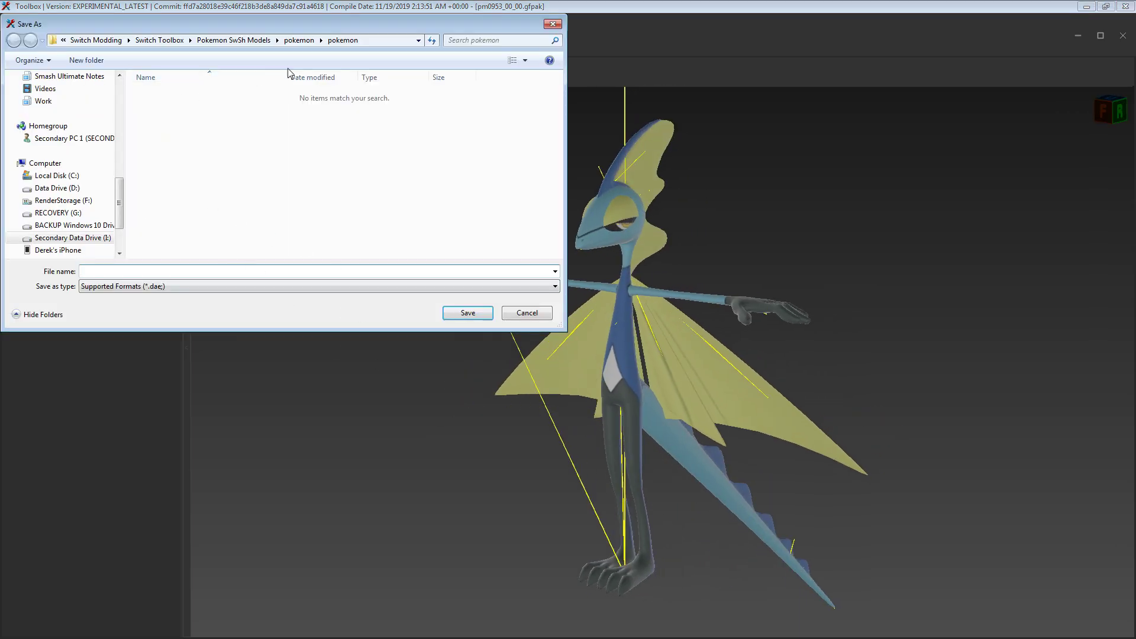
pyautogui.click(258, 40)
pyautogui.doubleClick(160, 91)
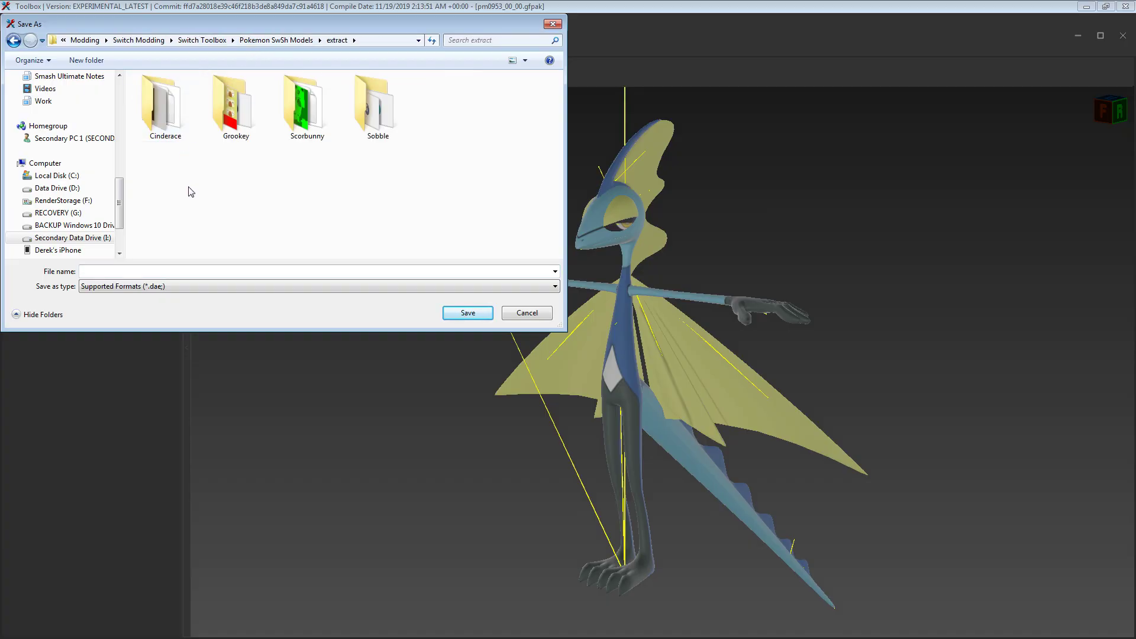
pyautogui.rightClick(189, 188)
pyautogui.moveTo(246, 307)
pyautogui.click(352, 317)
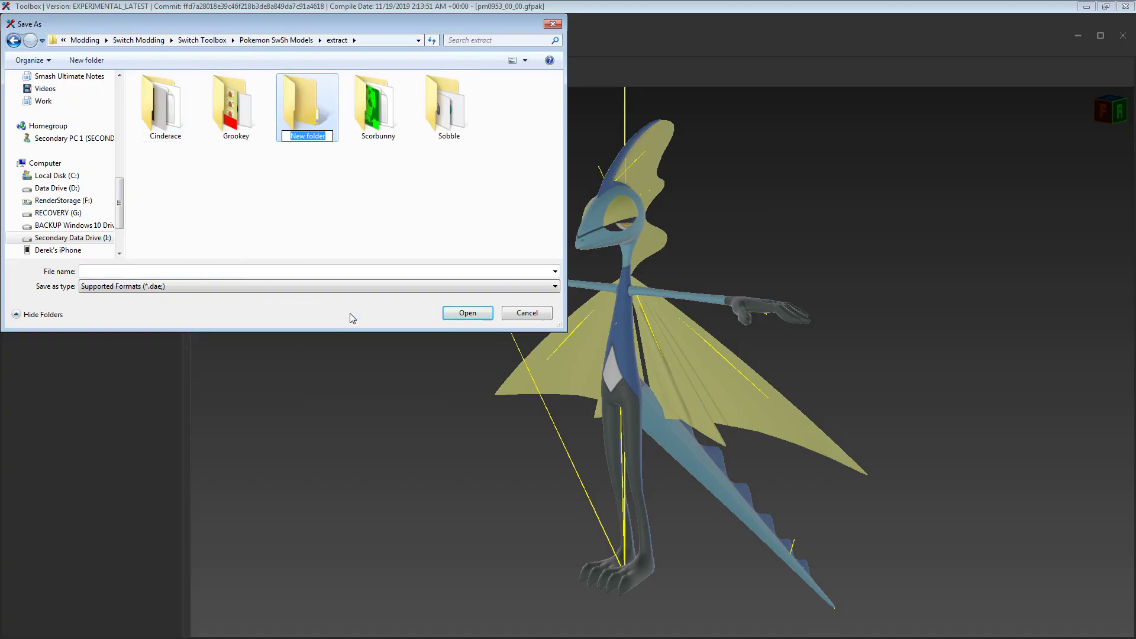
pyautogui.write('Inteleon')
pyautogui.press('Return')
pyautogui.press('Return')
# Step: Save the model export as Inteleon in the Supported Formats (*.dae) type, with Export Textures and Flip UVs Vertical enabled
pyautogui.click(272, 270)
pyautogui.write('Inteleon')
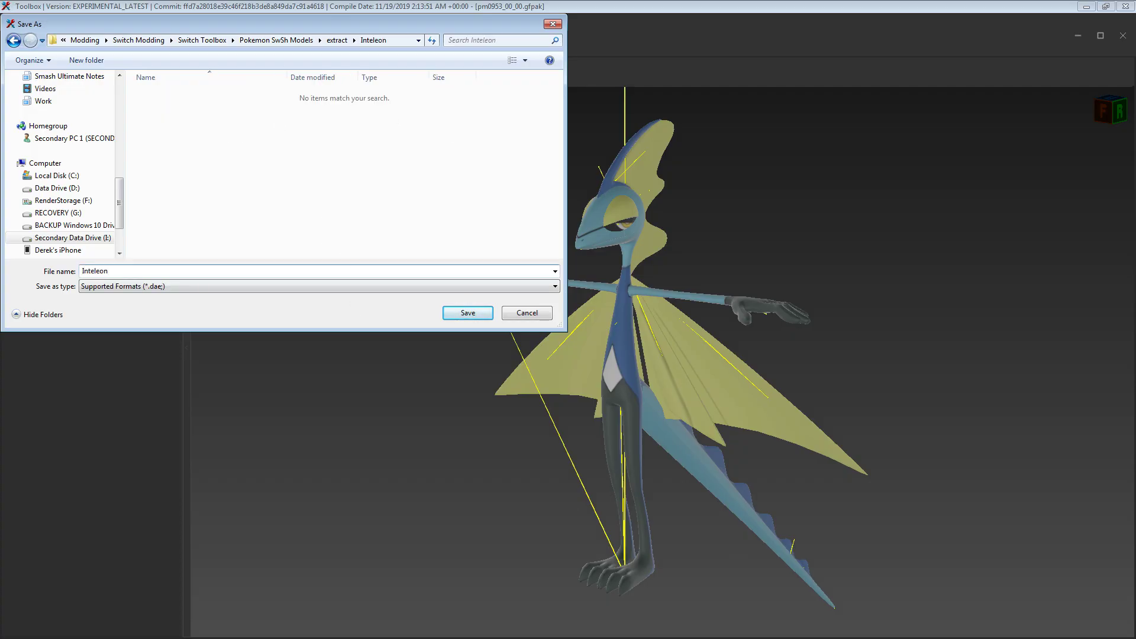
pyautogui.click(467, 314)
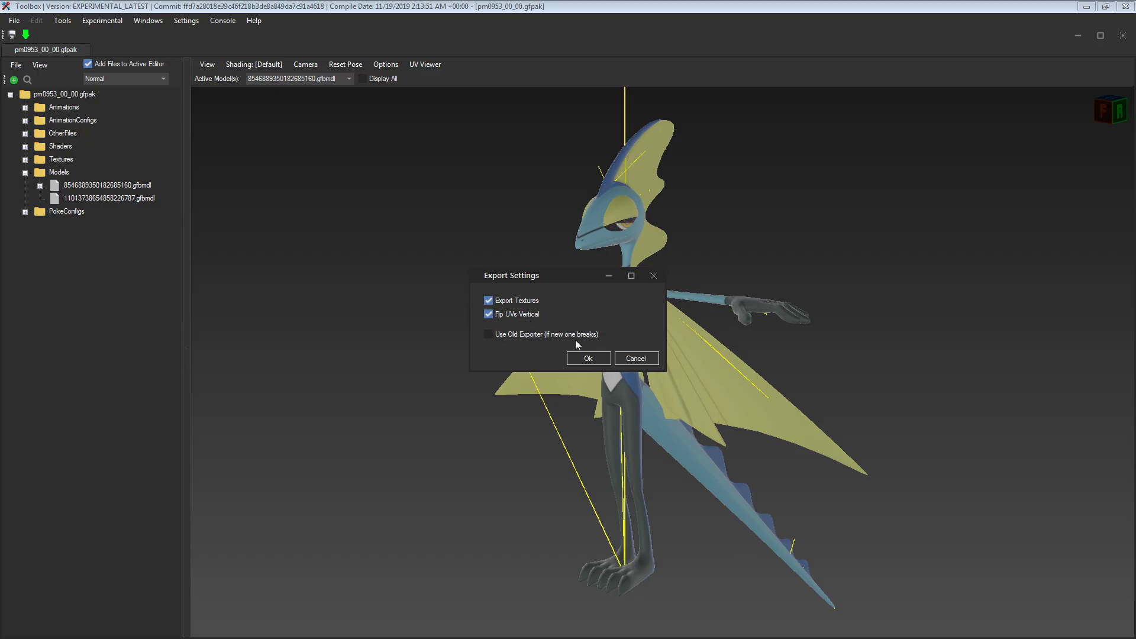
pyautogui.click(582, 358)
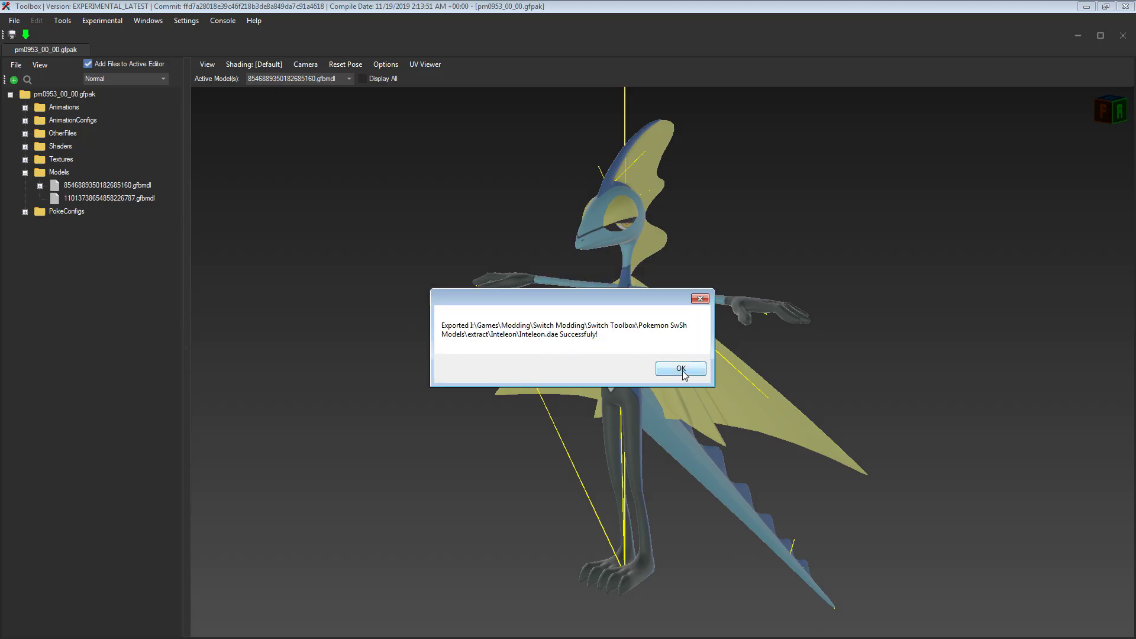
pyautogui.click(681, 369)
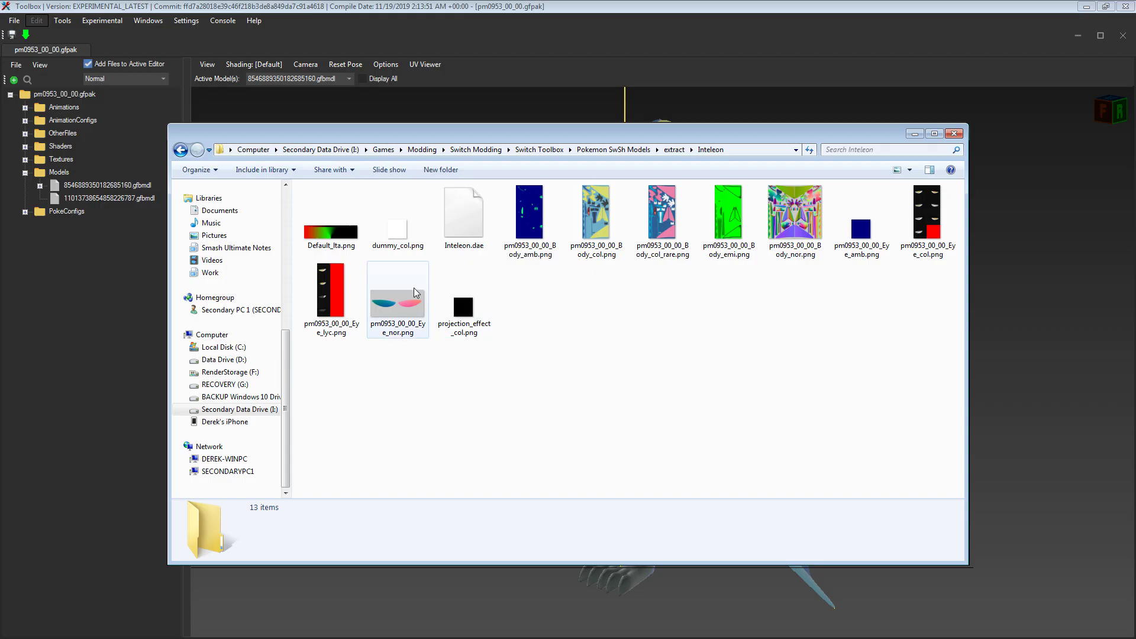
# Step: Switch to the exported Inteleon folder in the file explorer and open pm0953_00_00_Body_amb.png for editing in paint.net
pyautogui.click(471, 223)
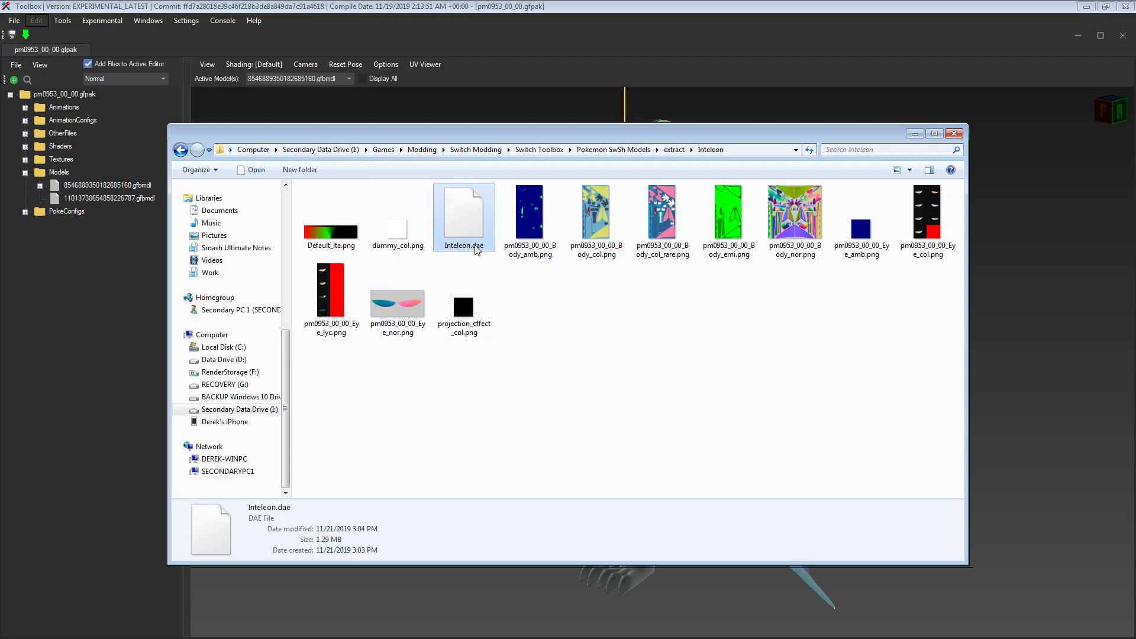
pyautogui.click(627, 378)
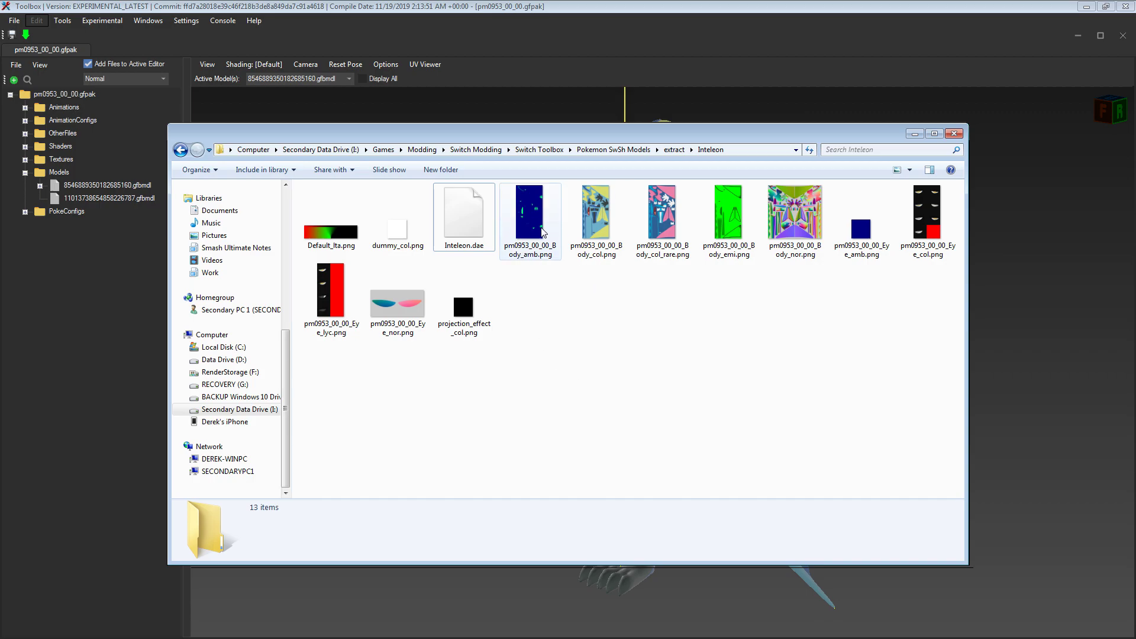
pyautogui.click(535, 233)
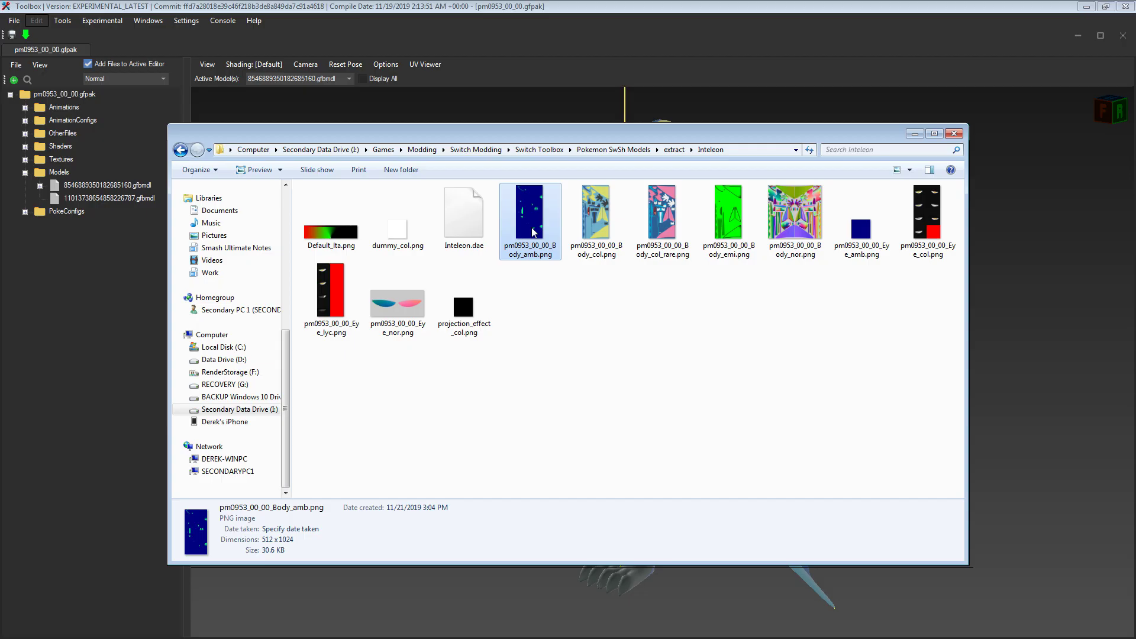
pyautogui.rightClick(535, 232)
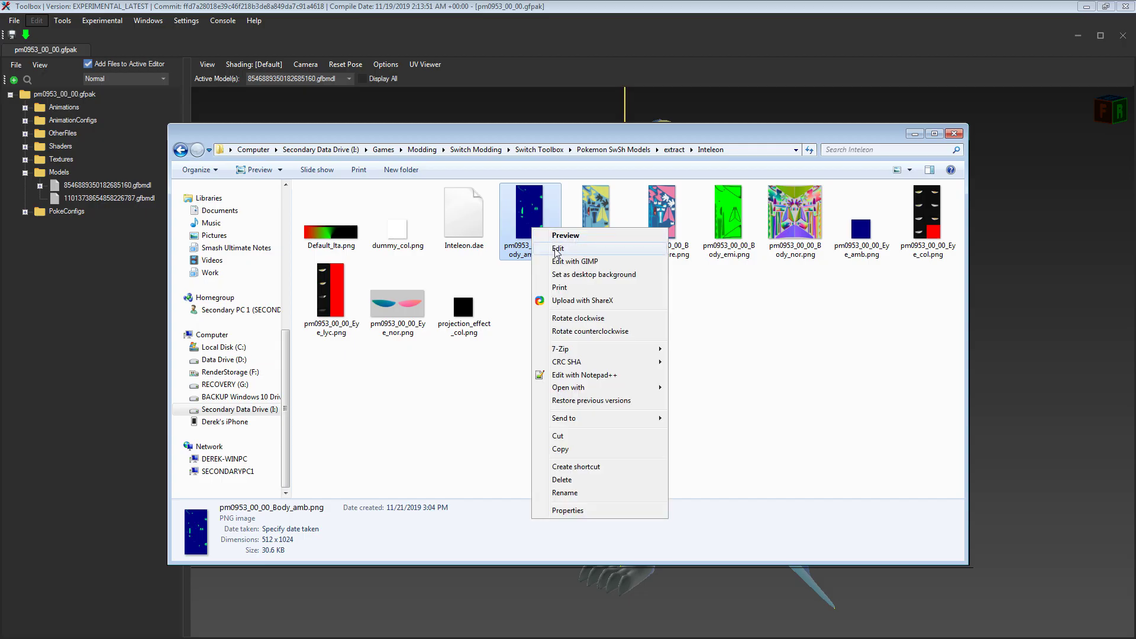
pyautogui.click(507, 254)
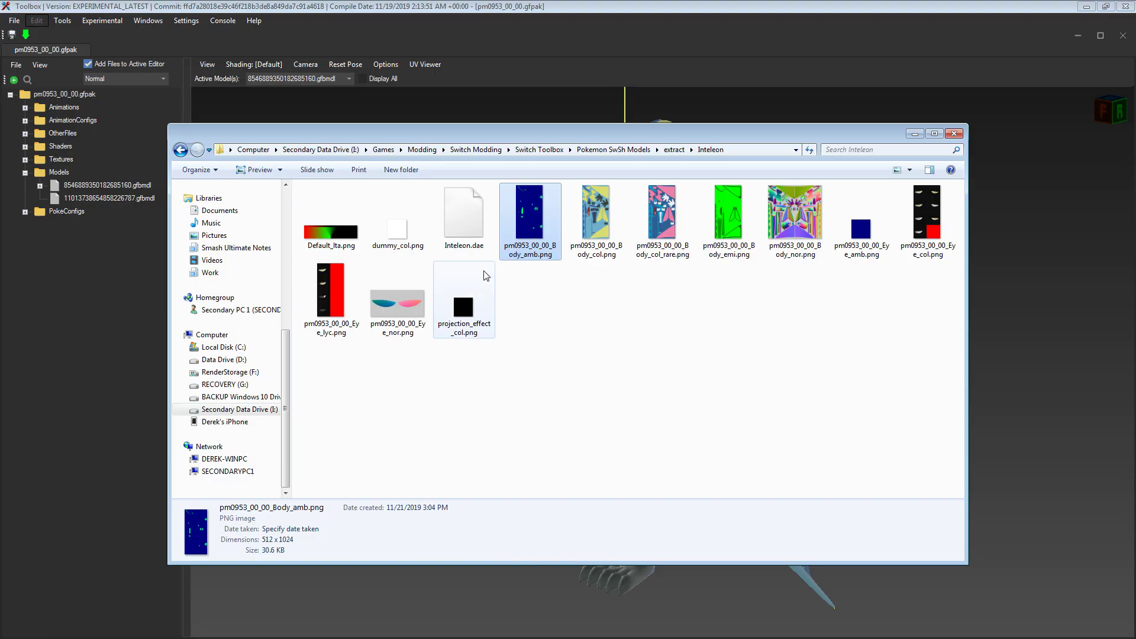
pyautogui.rightClick(524, 224)
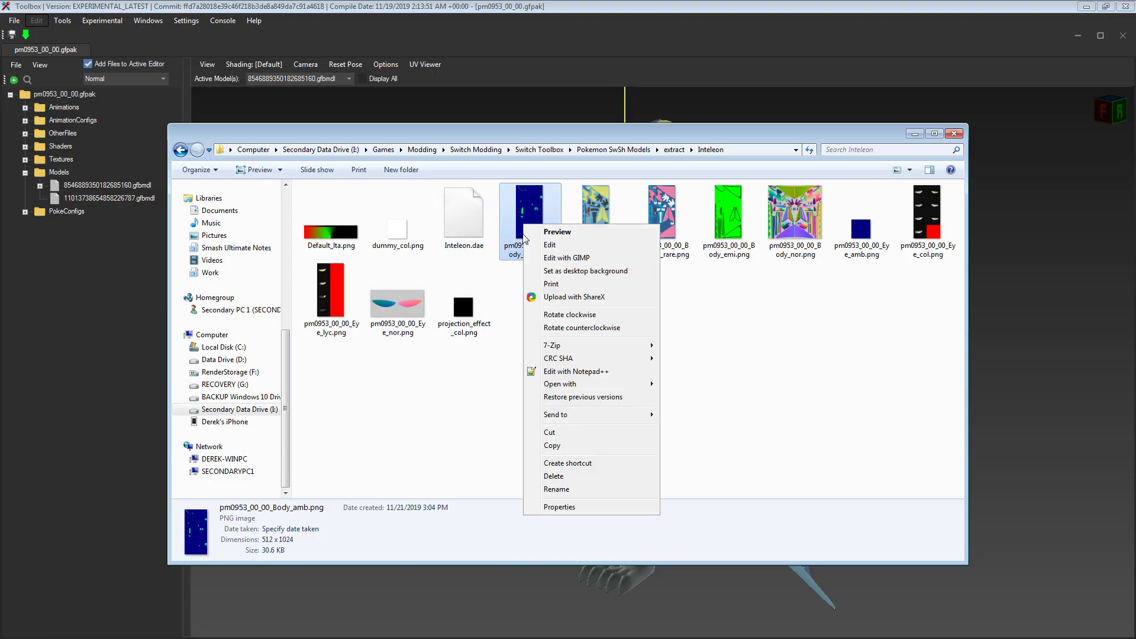
pyautogui.click(560, 251)
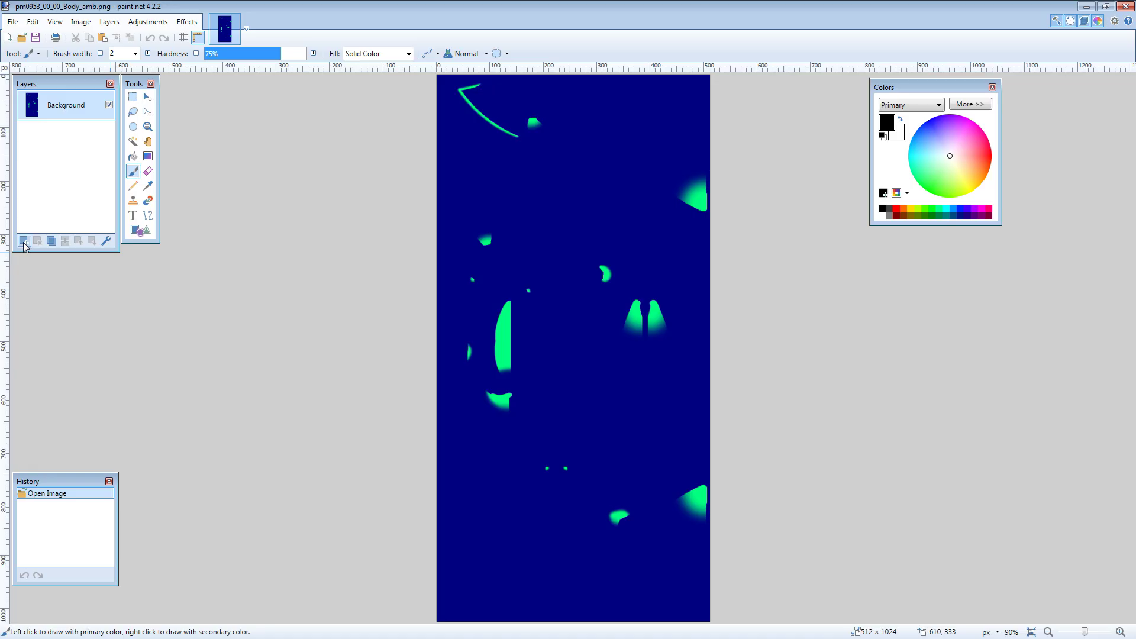
# Step: Try to widen the texture's canvas to 1024 pixels, anchored at the left
pyautogui.click(80, 22)
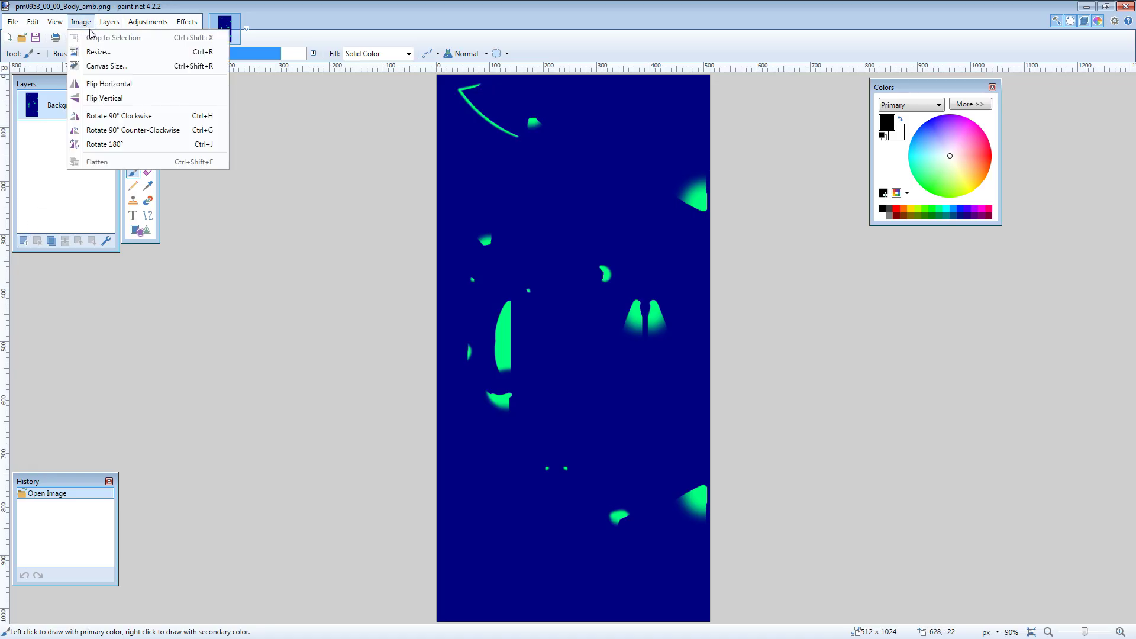
pyautogui.click(106, 66)
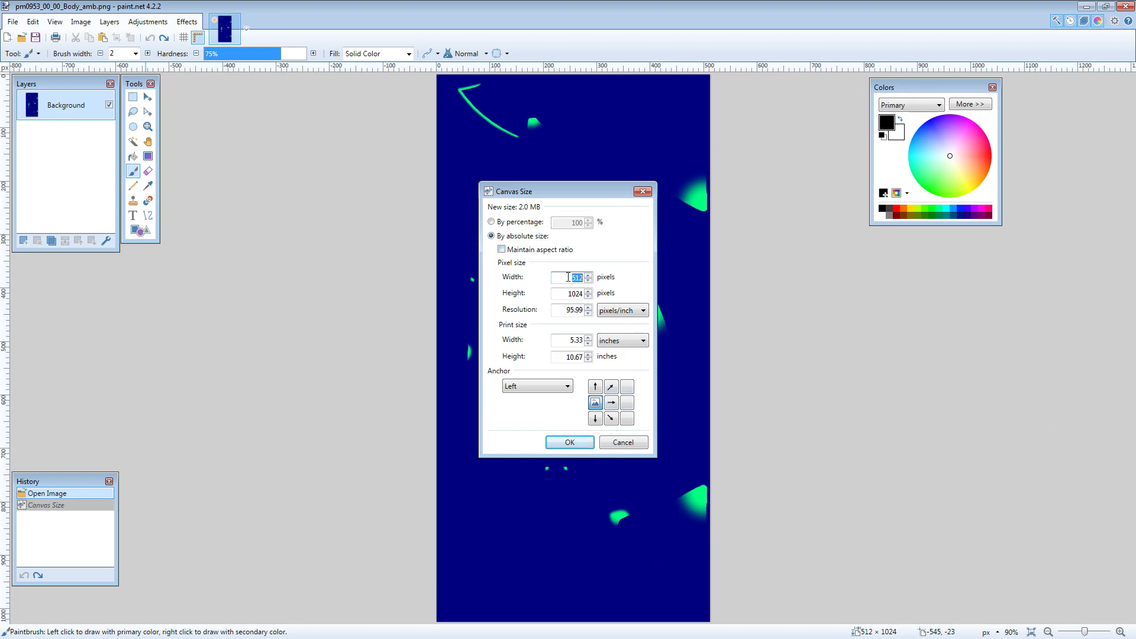
pyautogui.write('24')
pyautogui.click(569, 444)
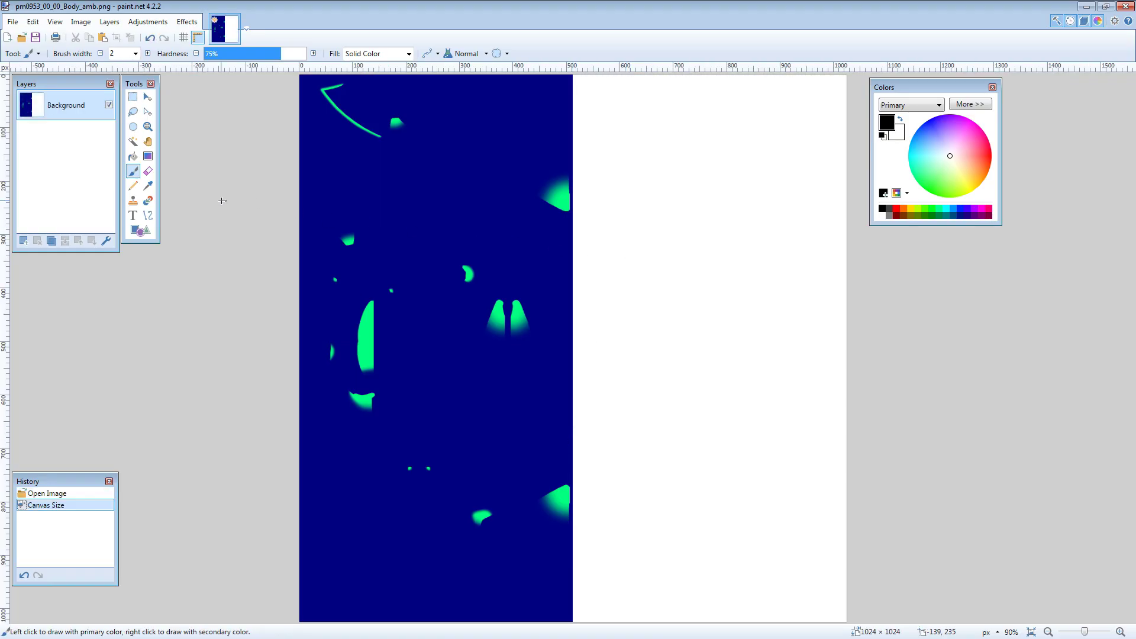
# Step: Show the extended colour settings, lower the primary colour's opacity and set the white secondary colour's opacity to 0
pyautogui.click(970, 106)
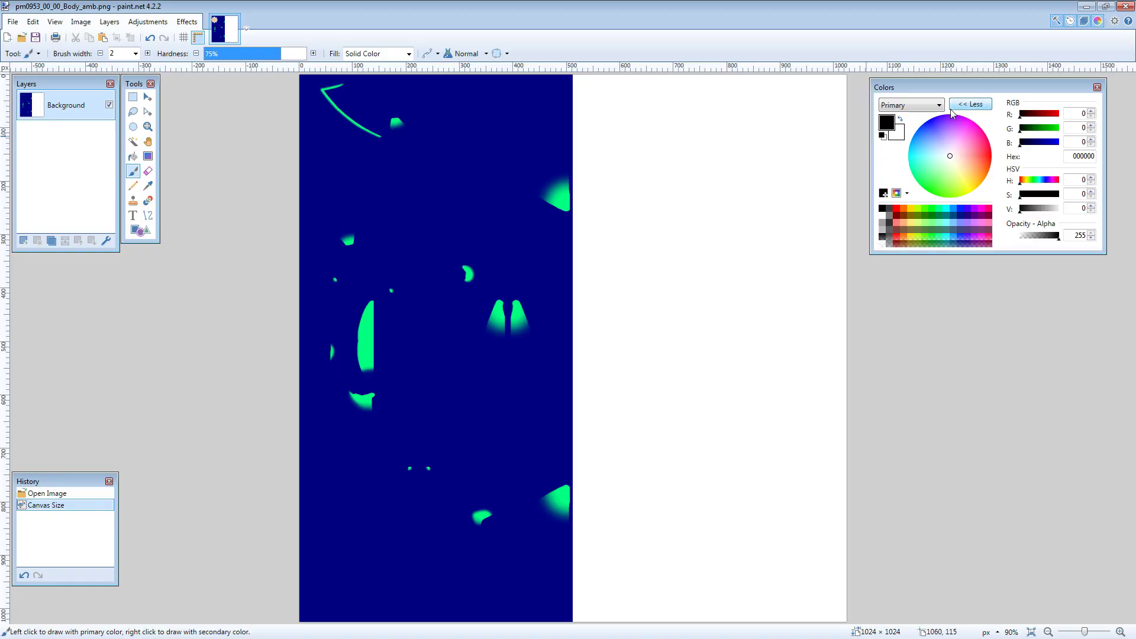
pyautogui.moveTo(1045, 239); pyautogui.dragTo(880, 206)
pyautogui.click(900, 137)
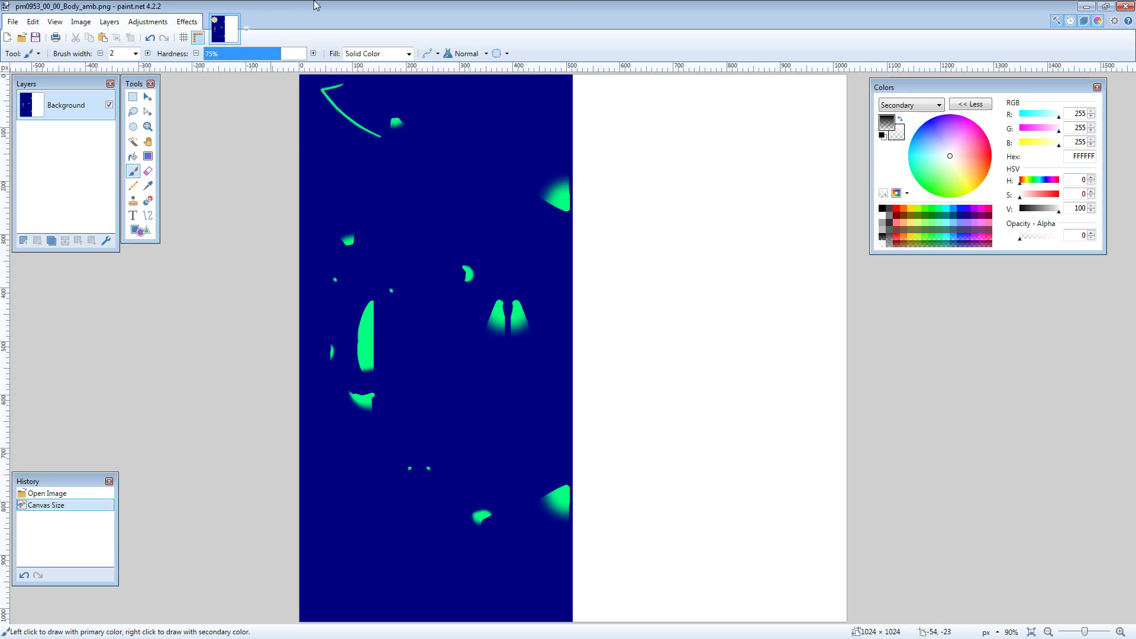
# Step: Undo the canvas resize and apply it again with a width of 1024 pixels and the Left anchor
pyautogui.hotkey('ctrl', 'z')
pyautogui.click(81, 22)
pyautogui.click(104, 70)
pyautogui.write('1024')
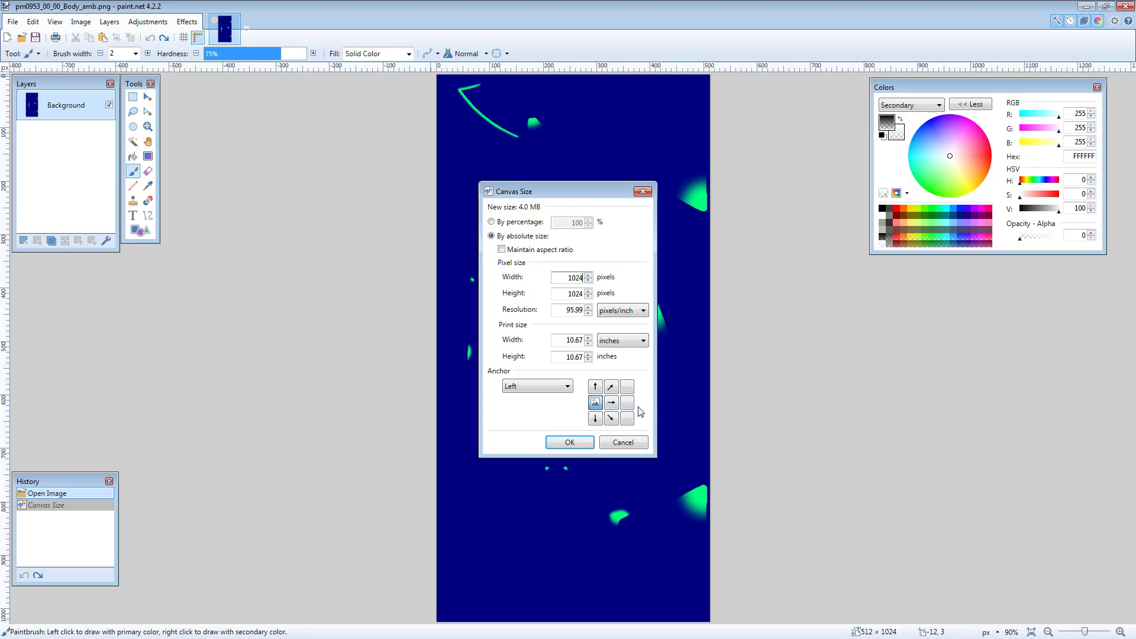
pyautogui.click(519, 387)
pyautogui.click(519, 387)
pyautogui.click(569, 442)
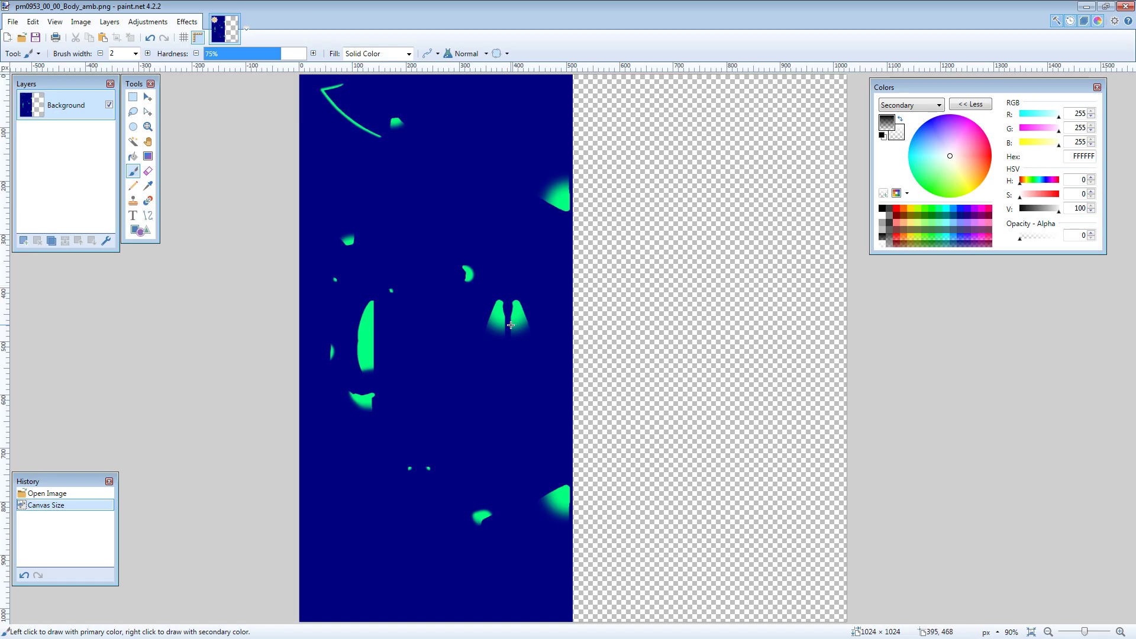
# Step: Copy the whole Body_amb image onto a new layer and flip that layer horizontally to fill the empty half
pyautogui.hotkey('ctrl', 'a')
pyautogui.click(24, 241)
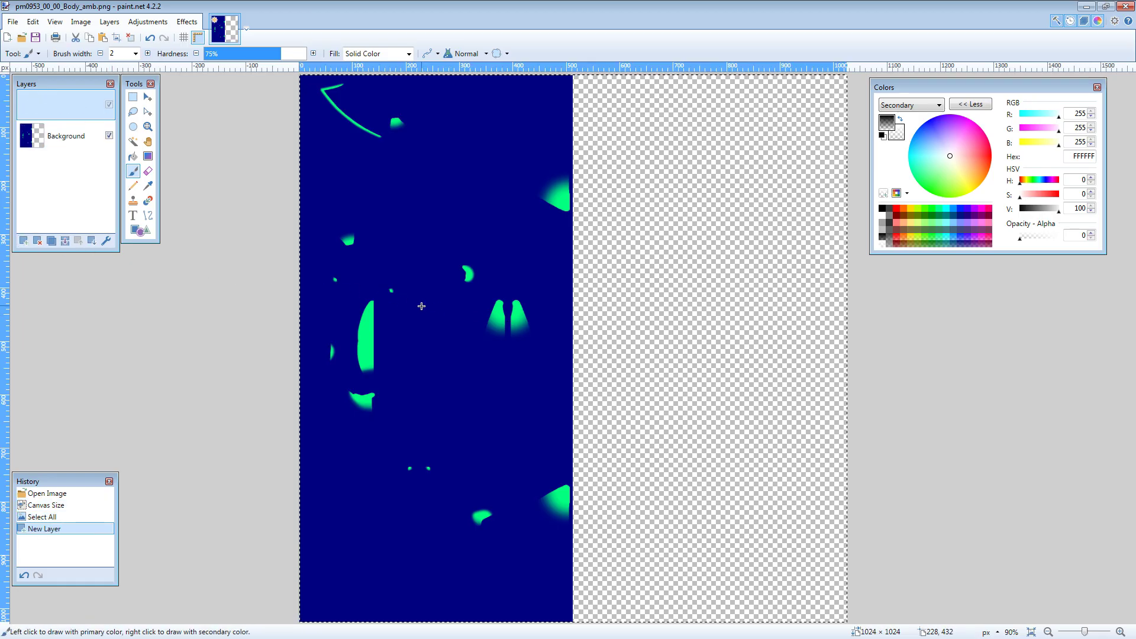
pyautogui.hotkey('ctrl', 'v')
pyautogui.click(104, 23)
pyautogui.click(138, 115)
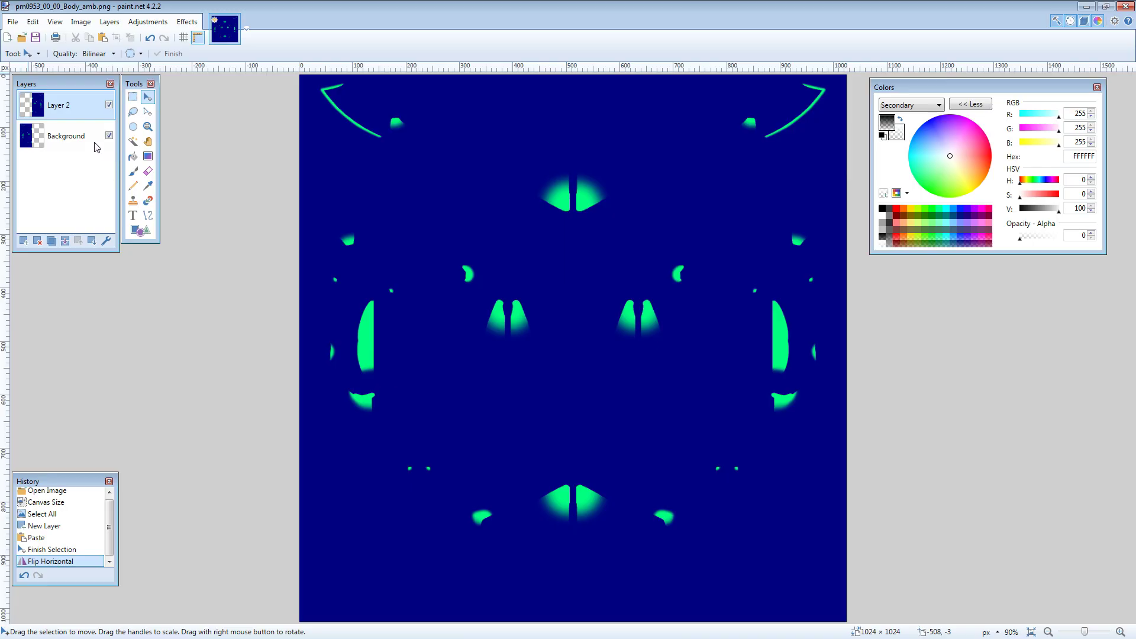
# Step: Save the mirrored texture in PNG format as pm0953_00_00_Body_amb.png, replacing the existing file and flattening the layers
pyautogui.click(12, 23)
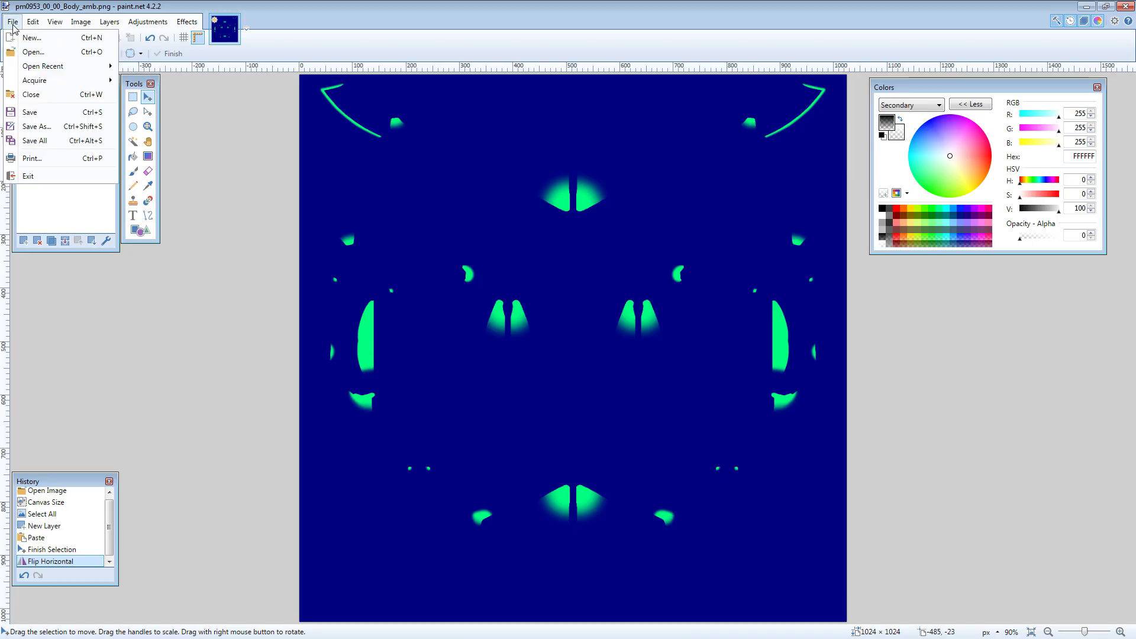
pyautogui.click(45, 129)
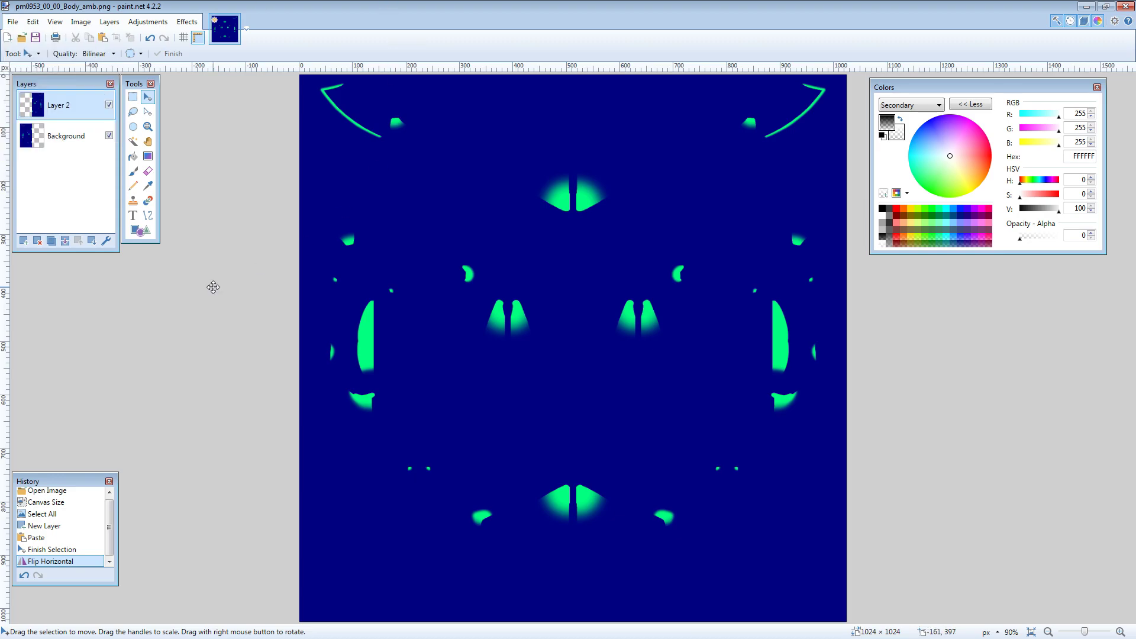
pyautogui.click(119, 287)
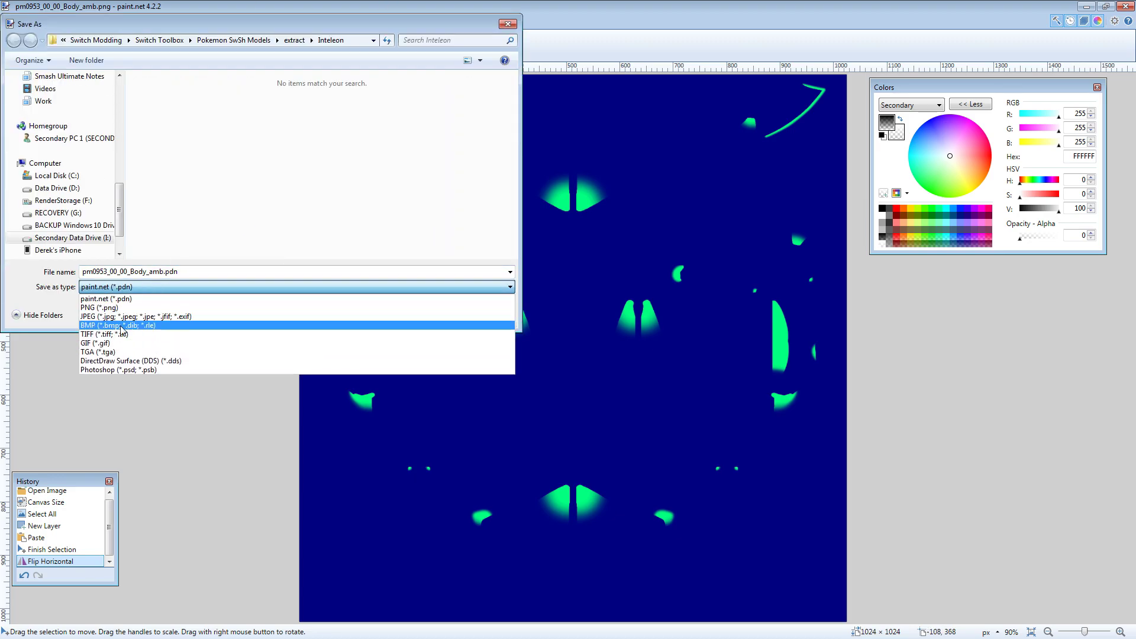
pyautogui.click(117, 308)
pyautogui.click(176, 273)
pyautogui.press('Return')
pyautogui.press('y')
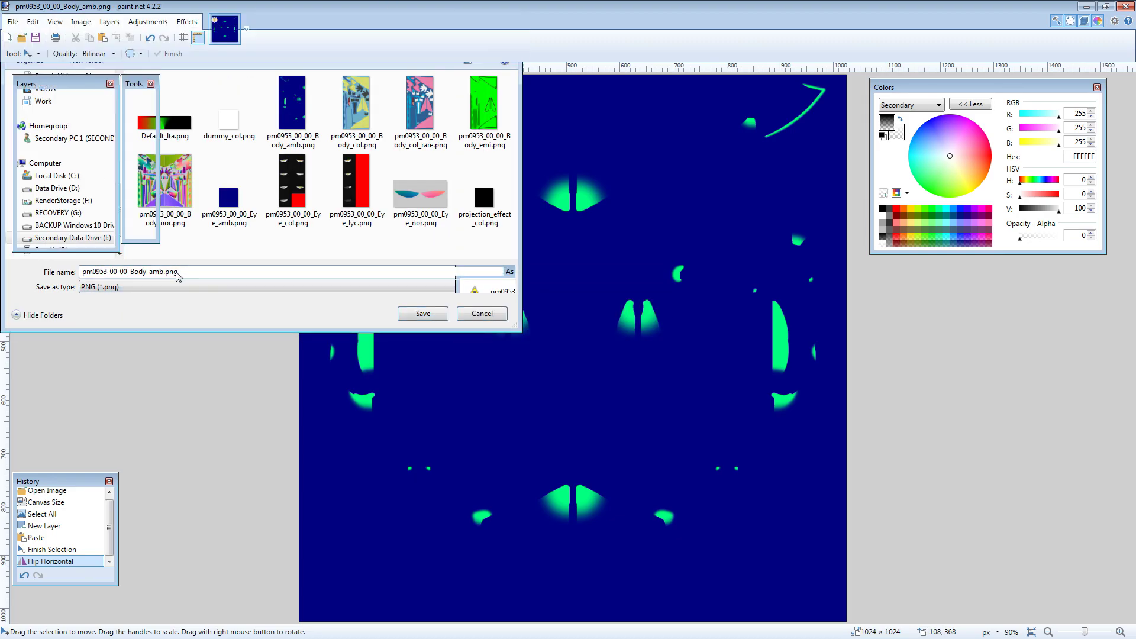
pyautogui.click(591, 340)
# Step: Open pm0953_00_00_Body_col.png from the Inteleon folder for editing and widen its canvas to 1024 pixels with the Left anchor
pyautogui.hotkey('alt', 'Tab')
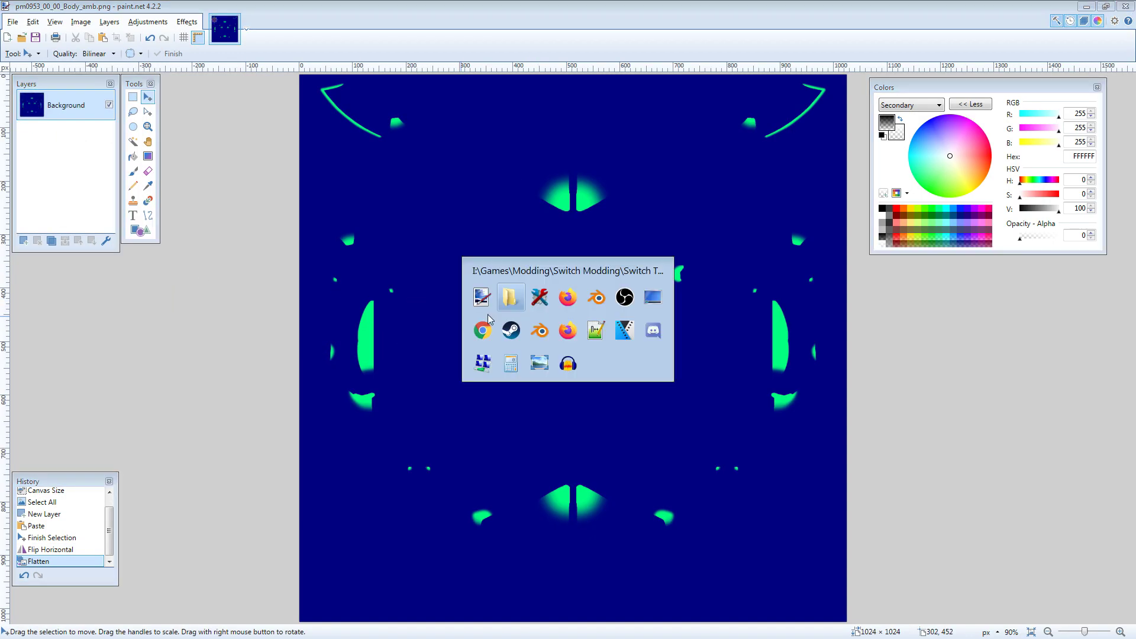
pyautogui.rightClick(601, 231)
pyautogui.click(639, 254)
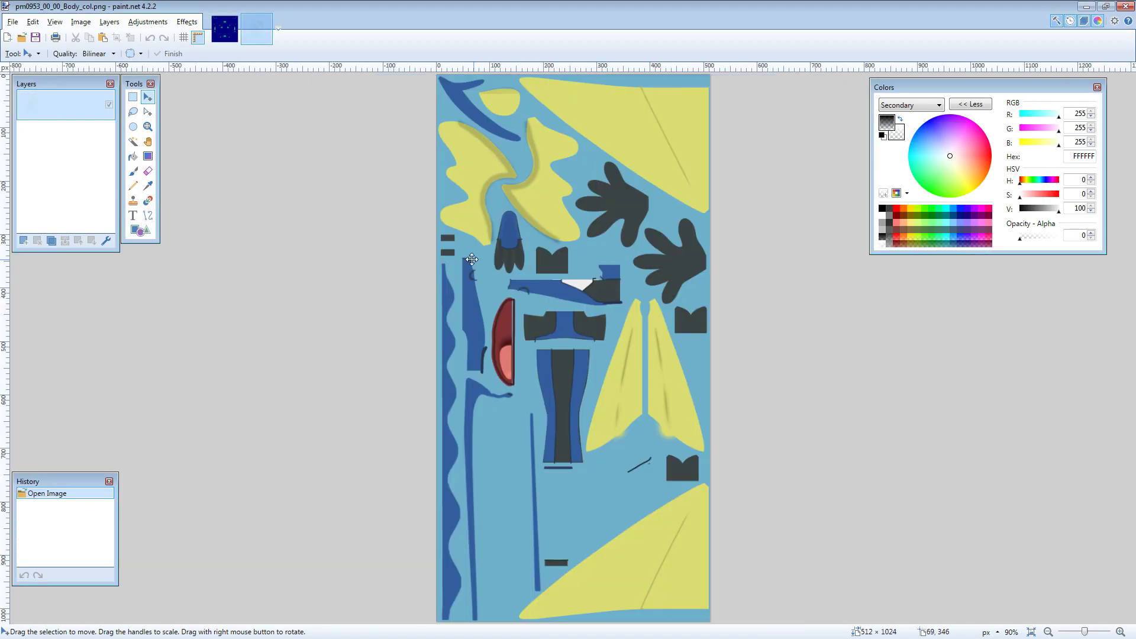
pyautogui.click(81, 22)
pyautogui.click(92, 66)
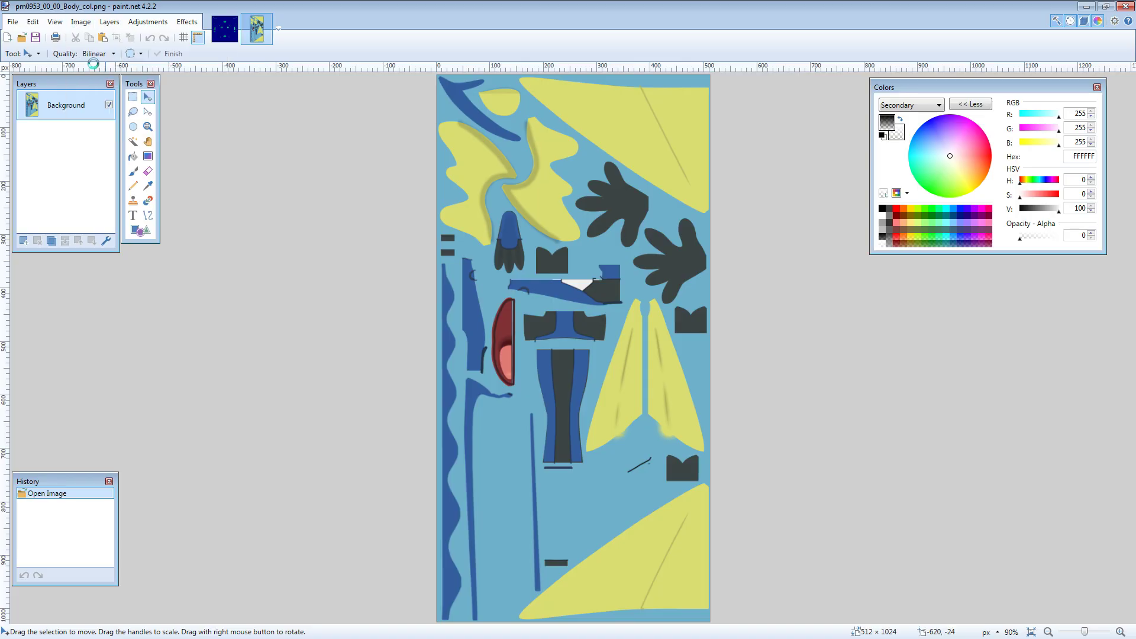
pyautogui.write('1024')
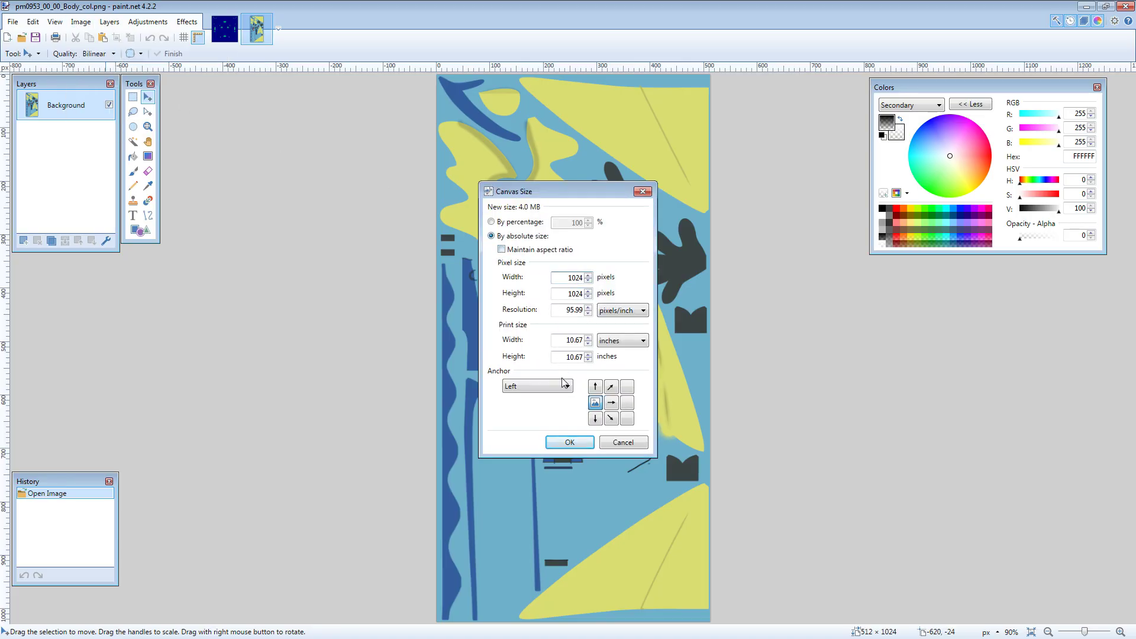
pyautogui.click(569, 442)
# Step: Copy the whole Body_col image onto a new layer and flip that layer horizontally
pyautogui.hotkey('ctrl', 'a')
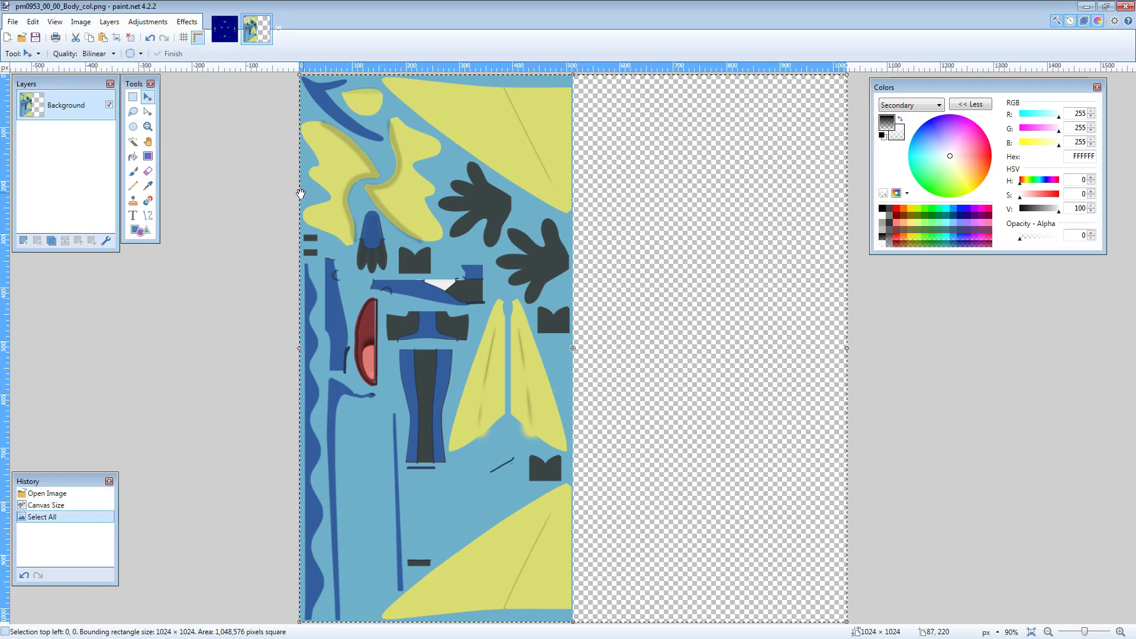
pyautogui.click(22, 240)
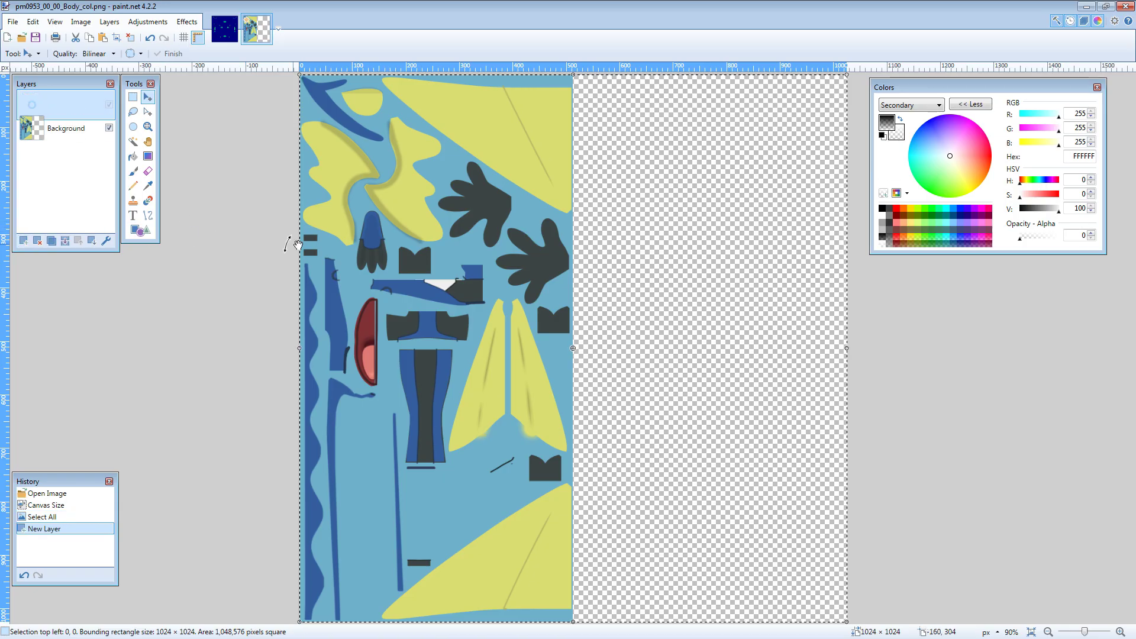
pyautogui.hotkey('ctrl', 'v')
pyautogui.click(109, 21)
pyautogui.click(152, 142)
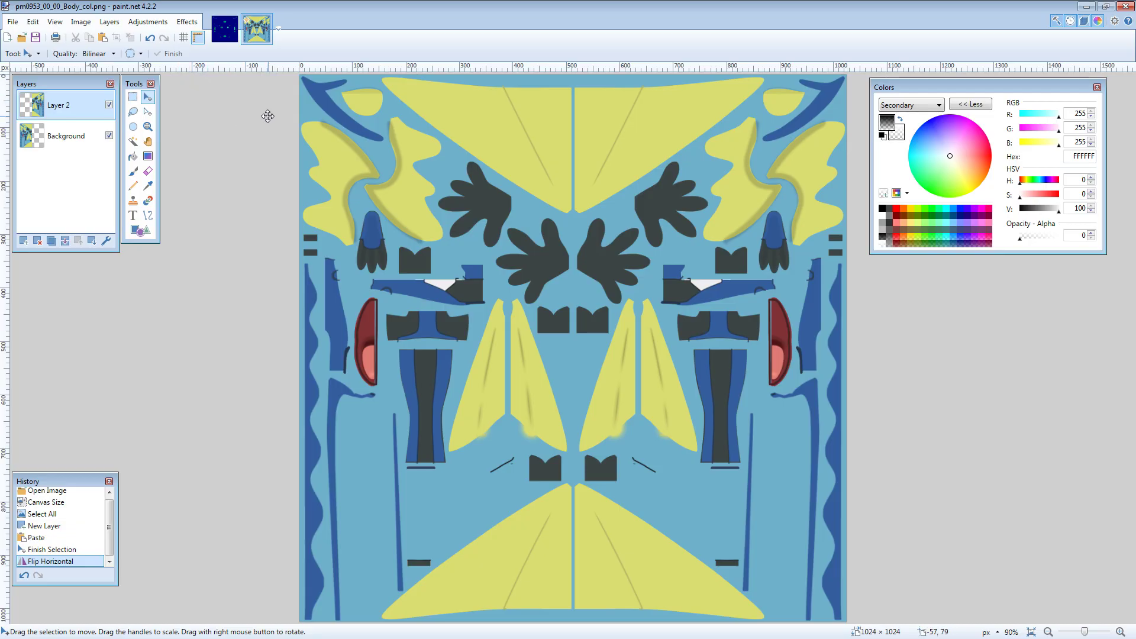
# Step: Save the mirrored texture in paint.net format as pm0953_00_00_Body_col.pdn and delete that file from the folder
pyautogui.hotkey('ctrl', 'shift', 's')
pyautogui.click(148, 288)
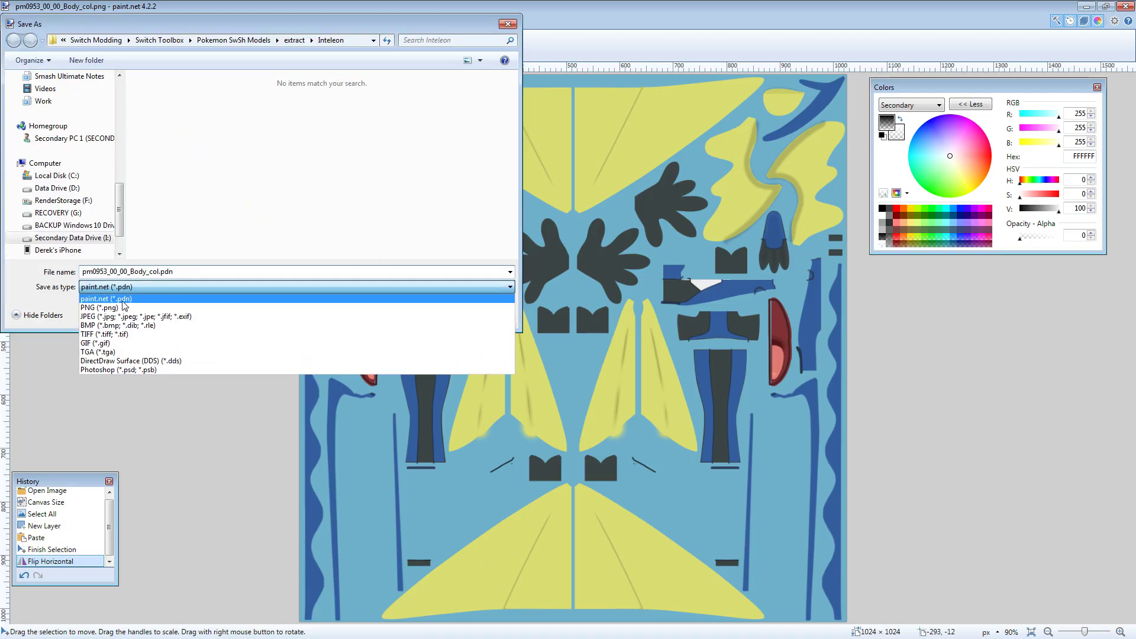
pyautogui.click(144, 296)
pyautogui.press('Return')
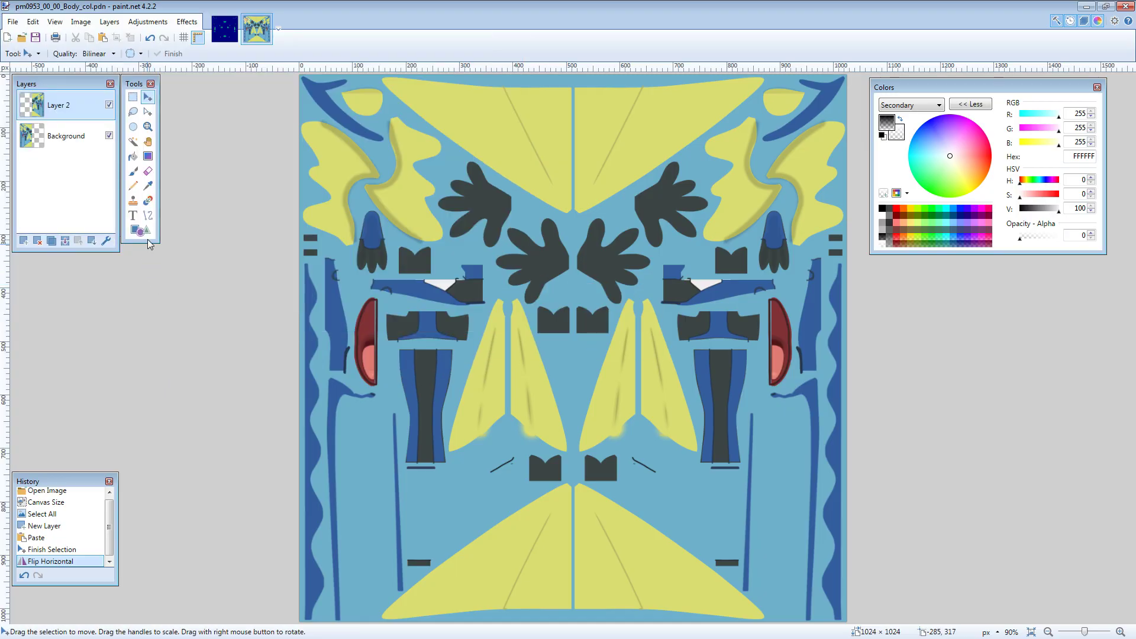
pyautogui.hotkey('ctrl', 'shift', 's')
pyautogui.click(163, 112)
pyautogui.press('Delete')
pyautogui.press('Return')
# Step: Save the mirrored texture in PNG format as pm0953_00_00_Body_col.png, overwriting the original and flattening the layers
pyautogui.click(181, 287)
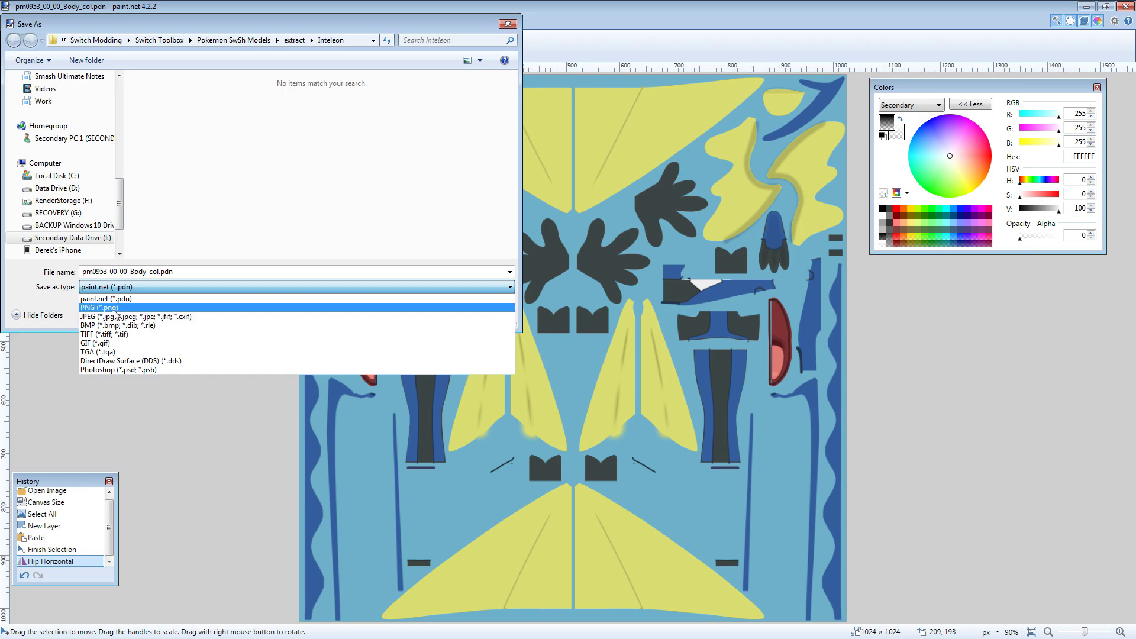
pyautogui.click(111, 307)
pyautogui.click(176, 276)
pyautogui.press('Return')
pyautogui.press('Left')
pyautogui.press('Return')
pyautogui.press('Return')
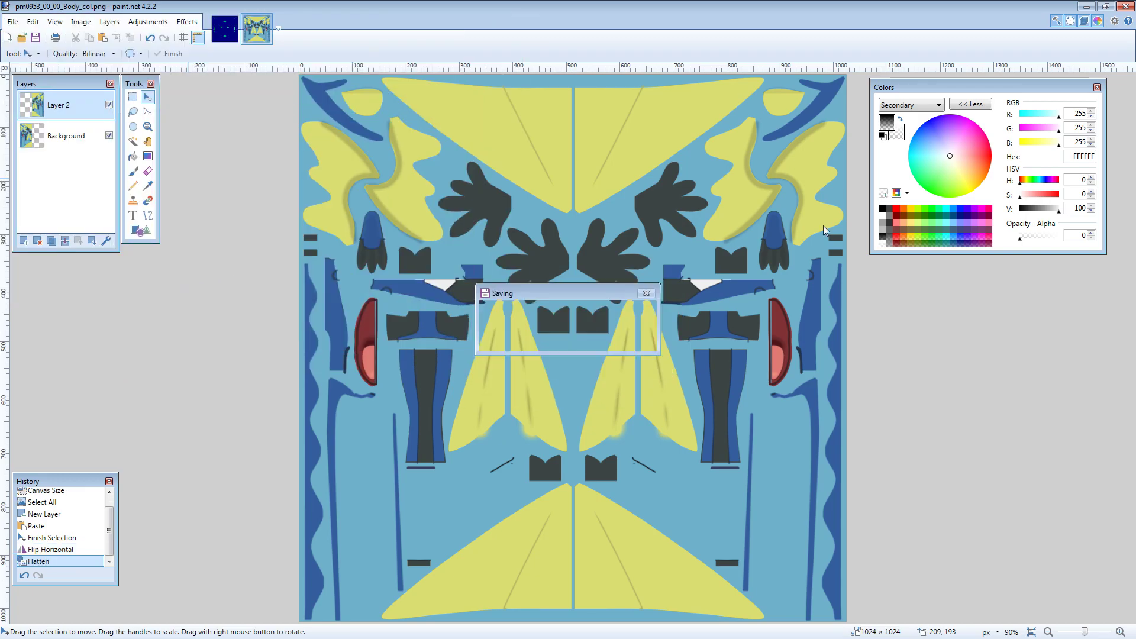
pyautogui.press('Return')
# Step: Open pm0953_00_00_Body_col_rare.png from the Inteleon folder for editing and widen its canvas to 1024 pixels, anchored at the left
pyautogui.hotkey('alt', 'Tab')
pyautogui.click(669, 213)
pyautogui.rightClick(679, 208)
pyautogui.click(704, 234)
pyautogui.click(86, 21)
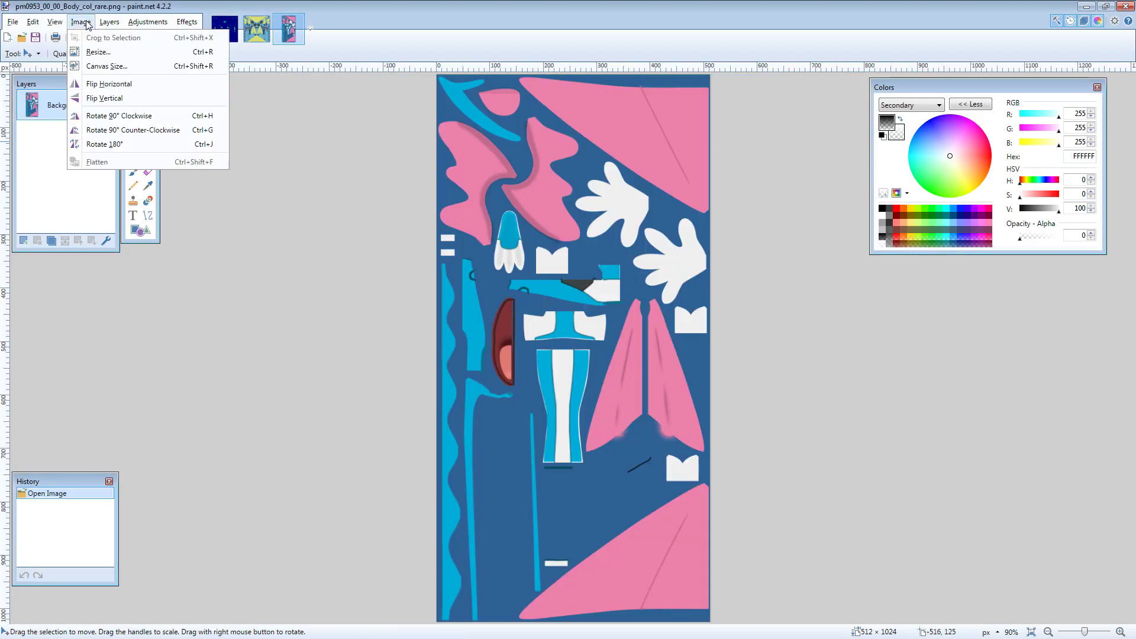
pyautogui.click(104, 65)
pyautogui.write('1024')
pyautogui.press('Return')
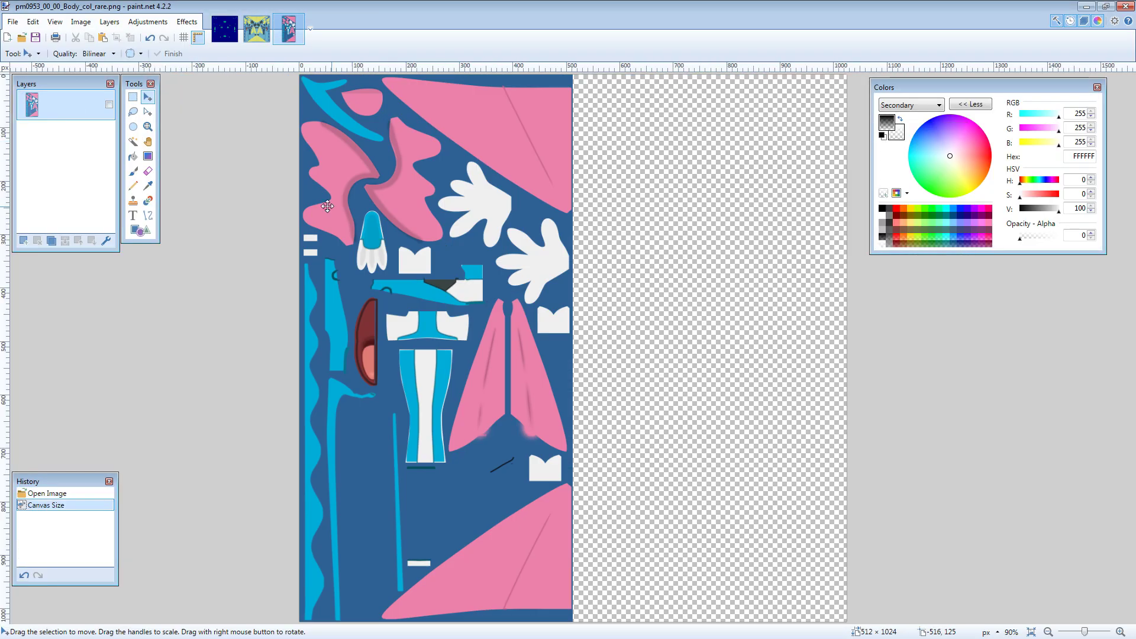
# Step: Copy the whole Body_col_rare image onto a new layer and flip that layer horizontally
pyautogui.hotkey('ctrl', 'a')
pyautogui.hotkey('ctrl', 'c')
pyautogui.hotkey('ctrl', 'shift', 'n')
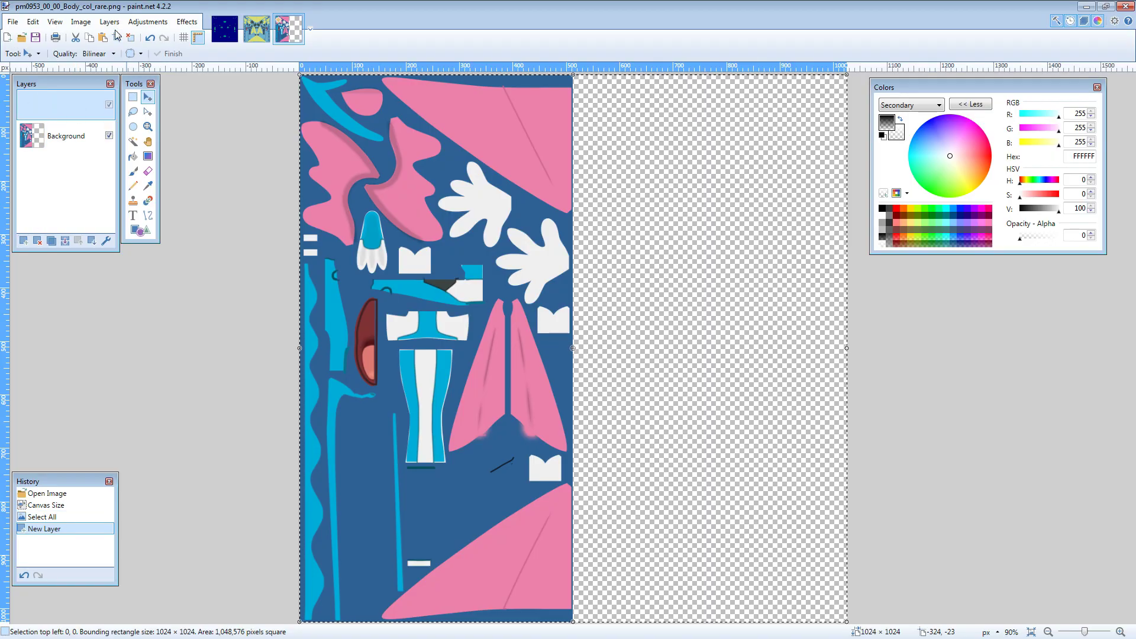
pyautogui.hotkey('ctrl', 'v')
pyautogui.click(109, 22)
pyautogui.click(138, 116)
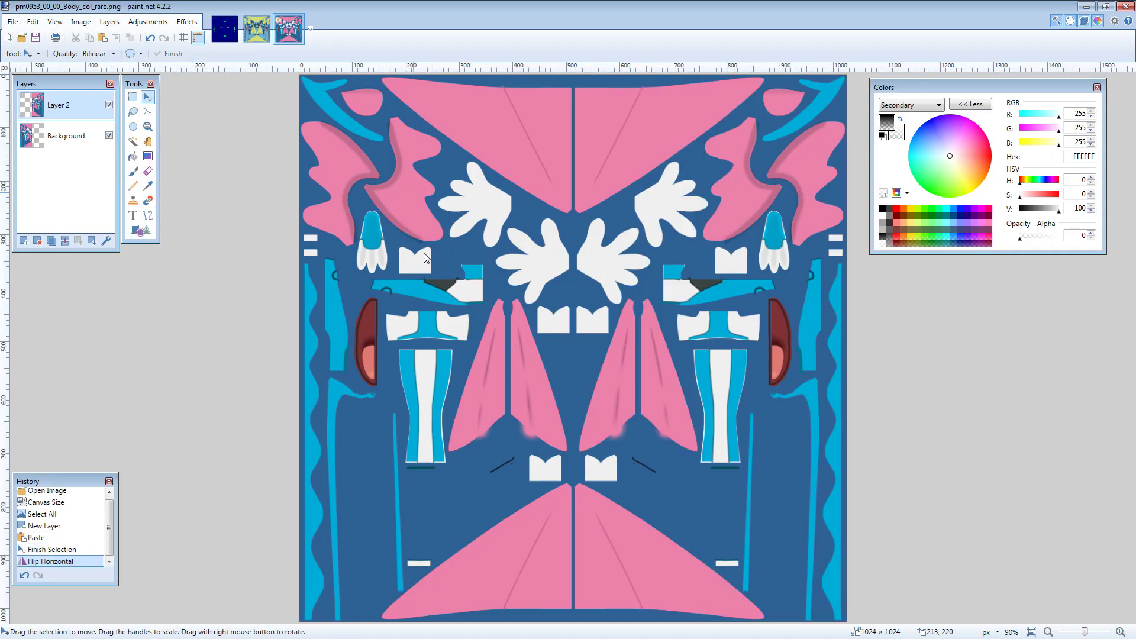
# Step: Save the mirrored texture in PNG format as pm0953_00_00_Body_col_rare.png, replacing the existing file and flattening the layers
pyautogui.hotkey('ctrl', 'shift', 's')
pyautogui.click(274, 287)
pyautogui.click(99, 308)
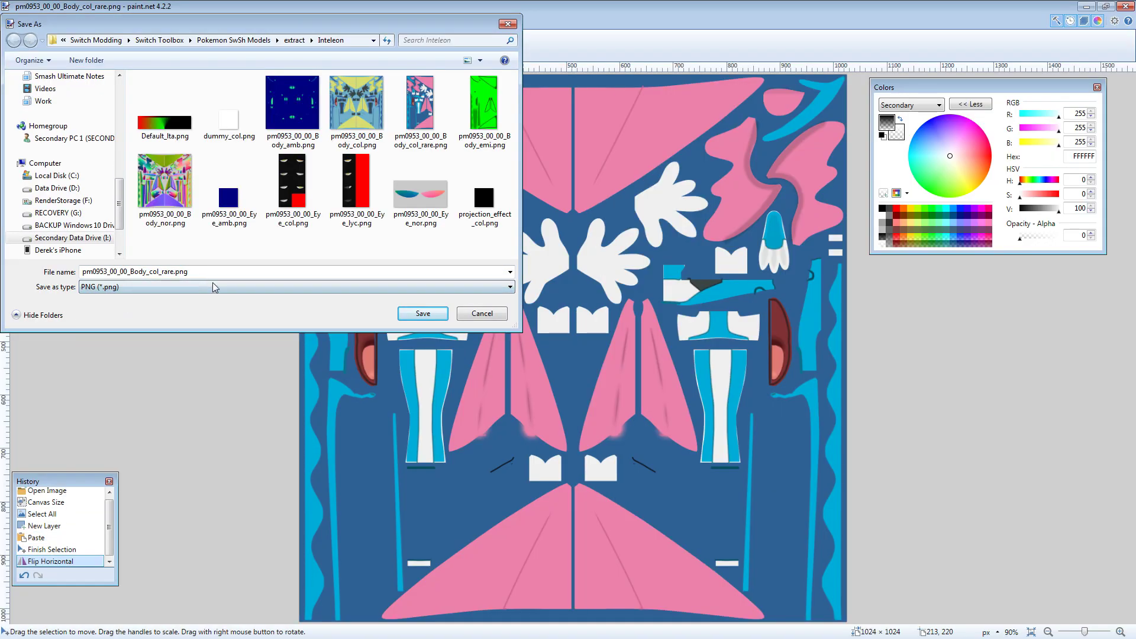
pyautogui.press('Return')
pyautogui.press('y')
pyautogui.press('Return')
pyautogui.press('Return')
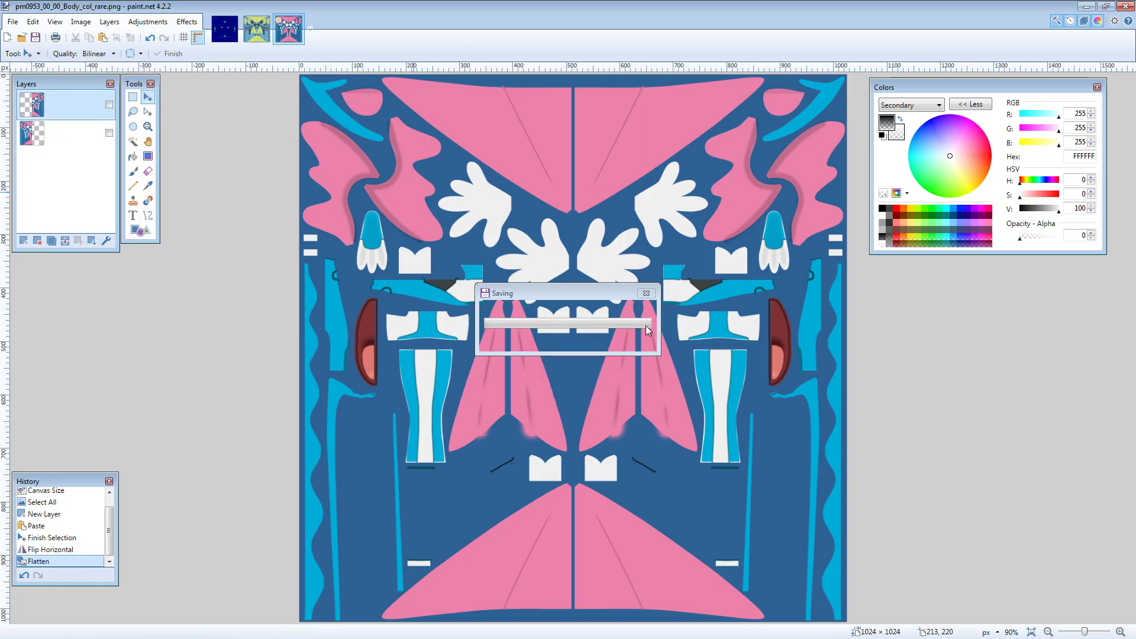
# Step: Open pm0953_00_00_Body_emi.png from the Inteleon folder for editing and widen its canvas to 1024 pixels, anchored at the left
pyautogui.hotkey('alt', 'Tab')
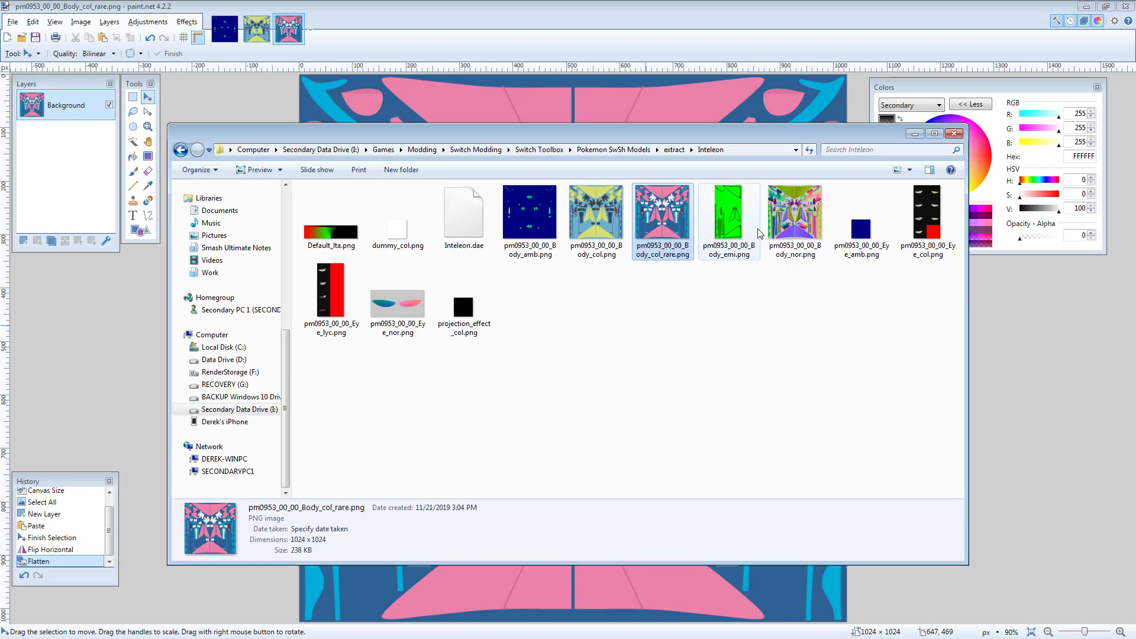
pyautogui.click(928, 227)
pyautogui.rightClick(726, 210)
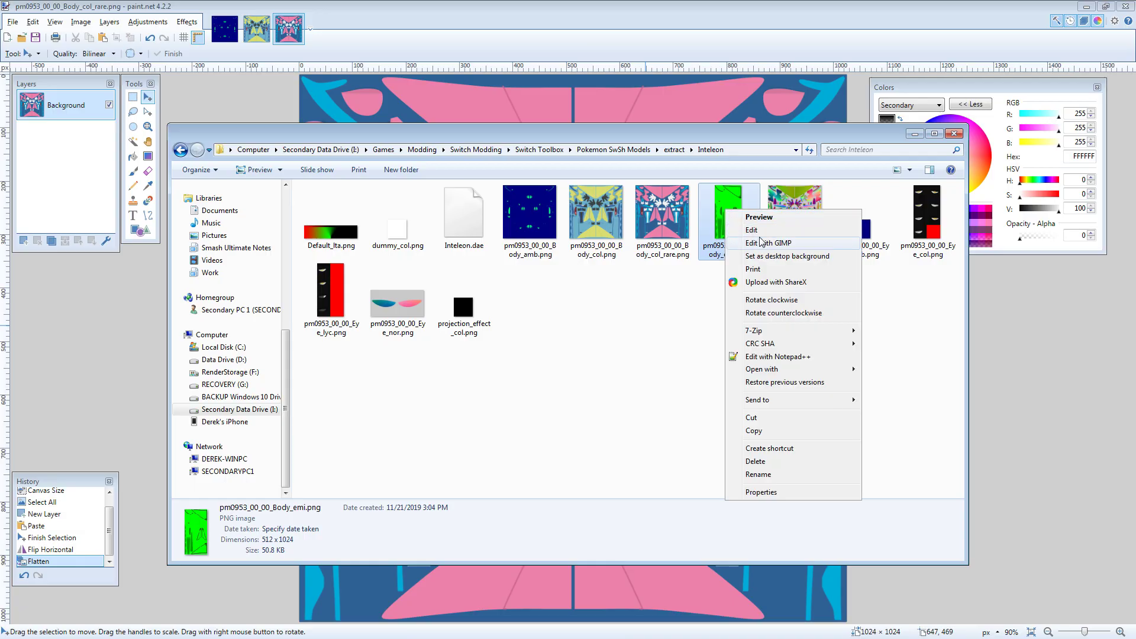
pyautogui.click(753, 231)
pyautogui.hotkey('ctrl', 'a')
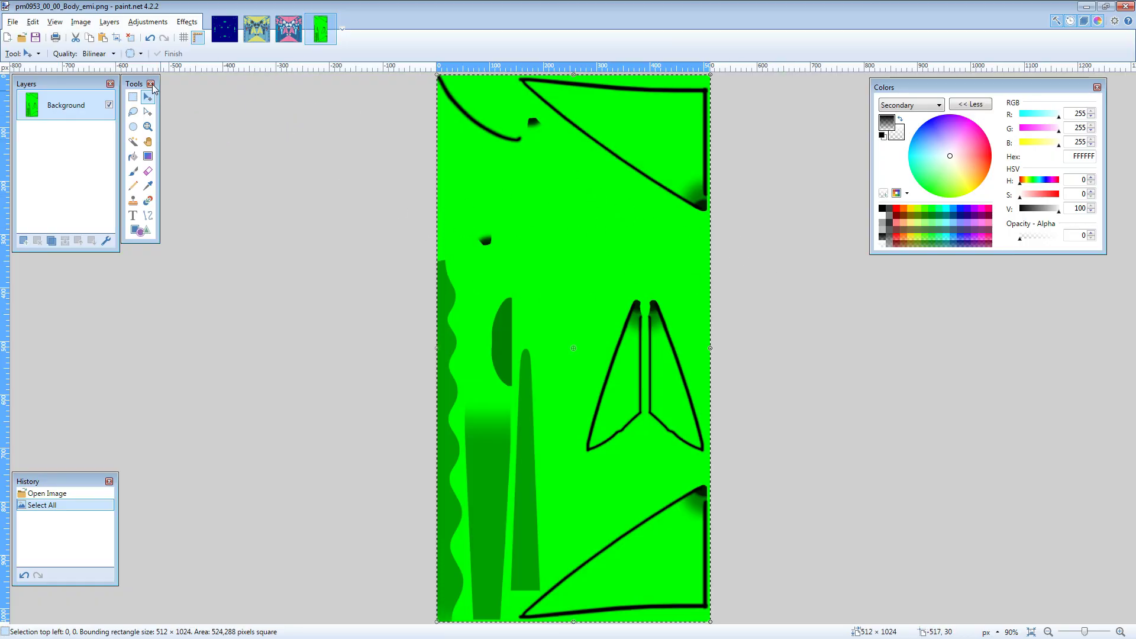
pyautogui.click(109, 22)
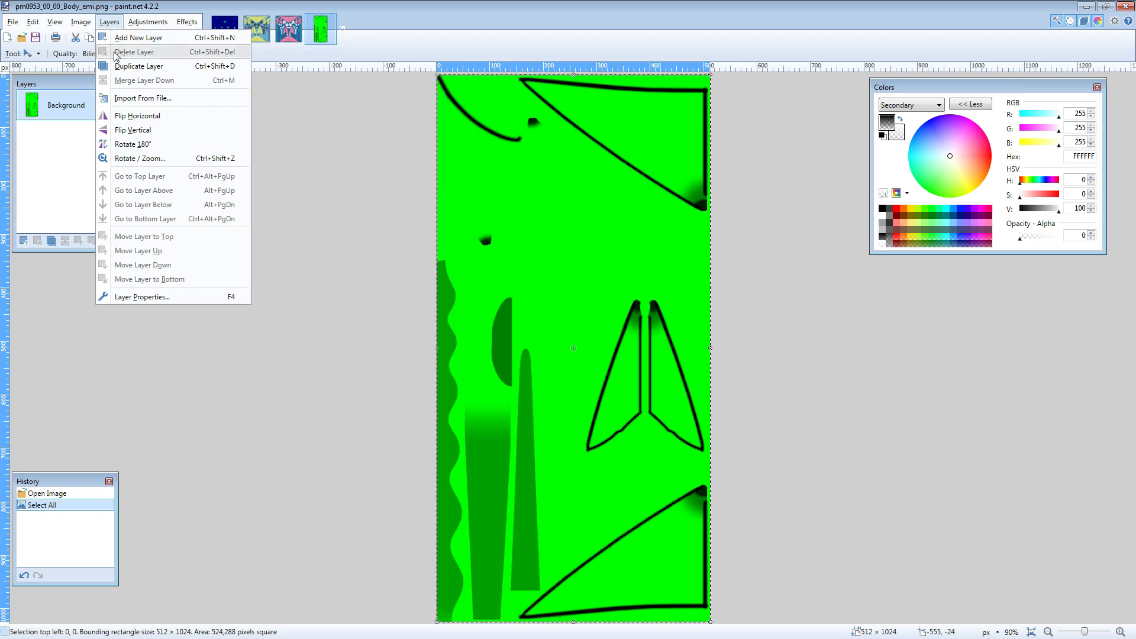
pyautogui.click(24, 241)
pyautogui.click(81, 22)
pyautogui.click(97, 66)
pyautogui.write('1024')
pyautogui.press('Return')
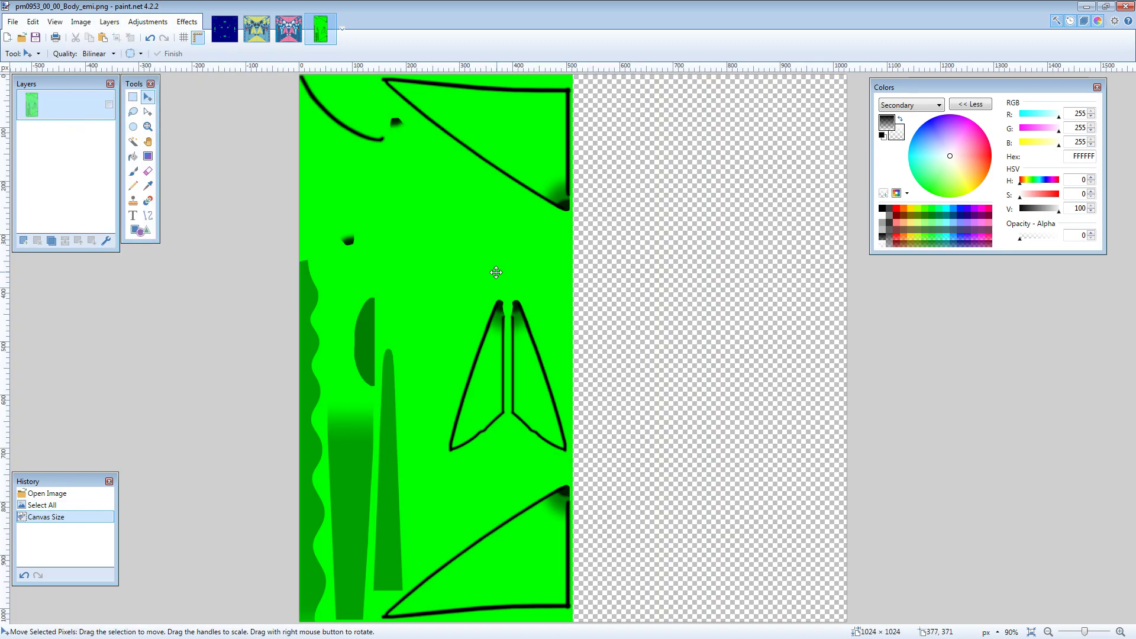
# Step: Copy the whole Body_emi image onto a new layer and flip that layer horizontally
pyautogui.hotkey('ctrl', 'a')
pyautogui.click(23, 242)
pyautogui.hotkey('ctrl', 'v')
pyautogui.click(109, 22)
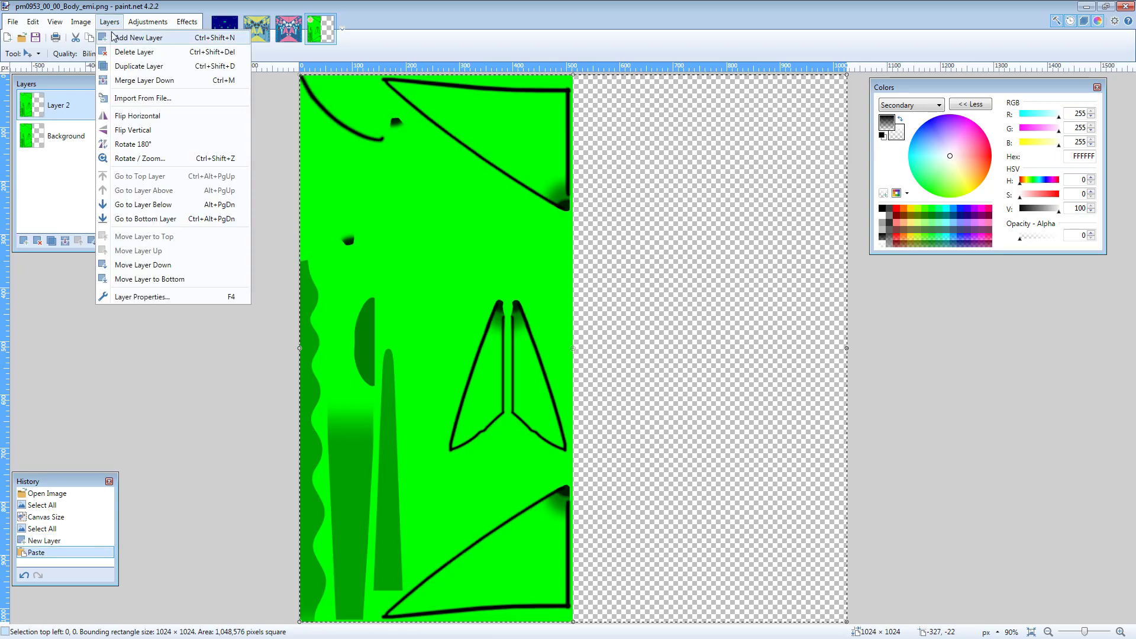
pyautogui.click(142, 116)
# Step: Save the mirrored texture as a 32-bit PNG named pm0953_00_00_Body_emi.png, overwriting the original and flattening the layers
pyautogui.hotkey('ctrl', 's')
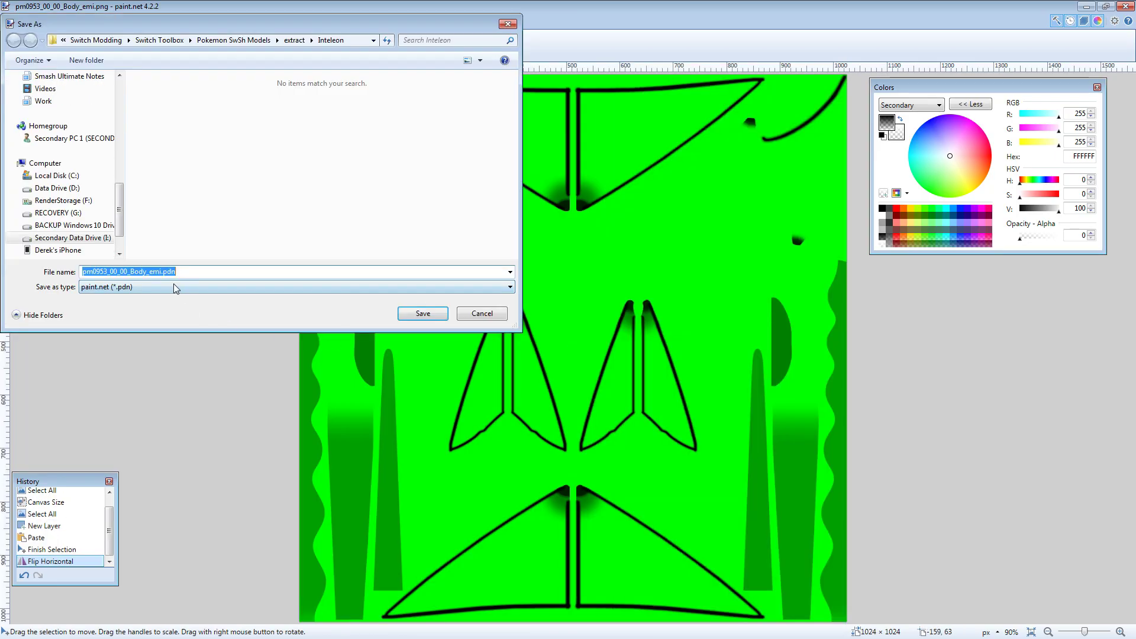
pyautogui.click(174, 287)
pyautogui.click(134, 308)
pyautogui.press('Return')
pyautogui.press('Left')
pyautogui.press('Return')
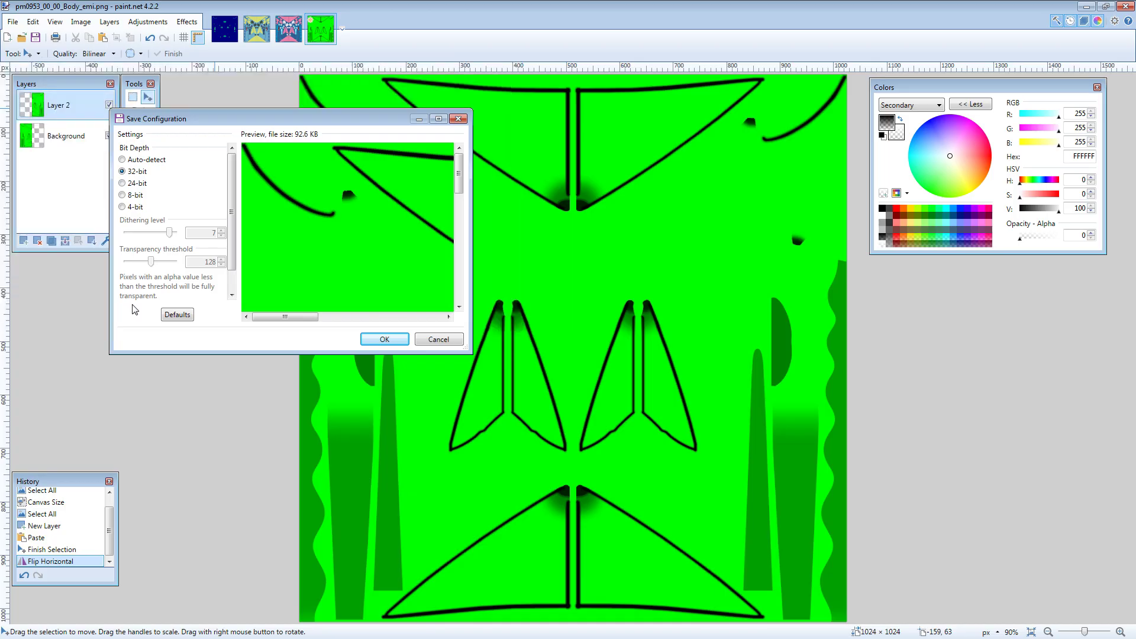
pyautogui.press('Return')
# Step: Return to the Inteleon folder and open pm0953_00_00_Eye_col.png in paint.net for editing
pyautogui.hotkey('alt', 'Tab')
pyautogui.click(793, 226)
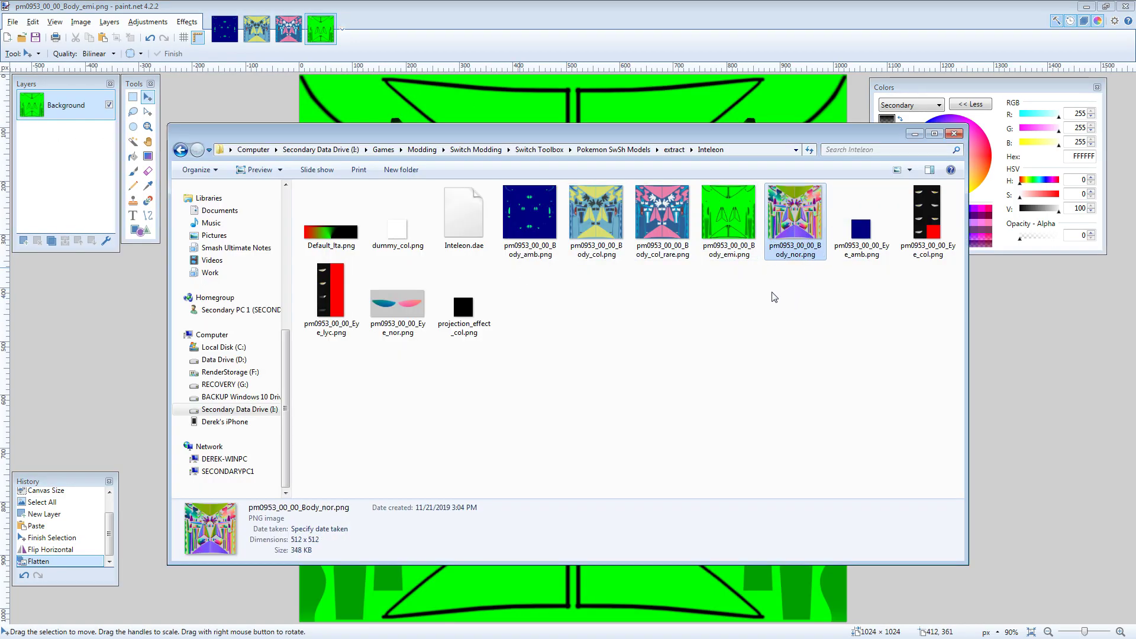
pyautogui.click(859, 249)
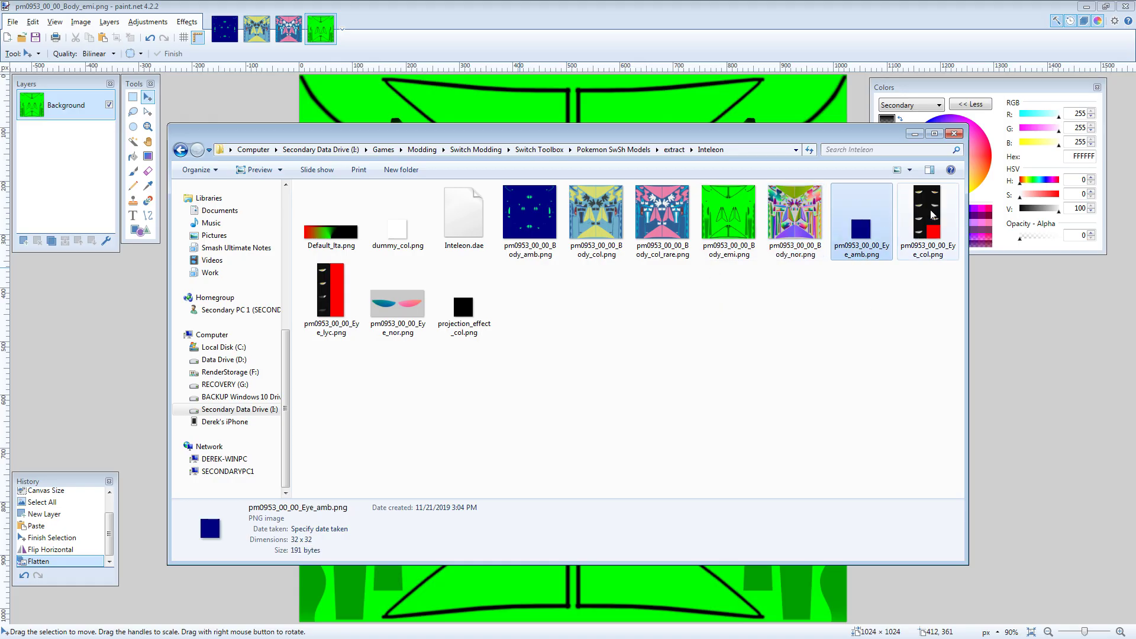
pyautogui.click(929, 245)
pyautogui.rightClick(930, 245)
pyautogui.click(961, 269)
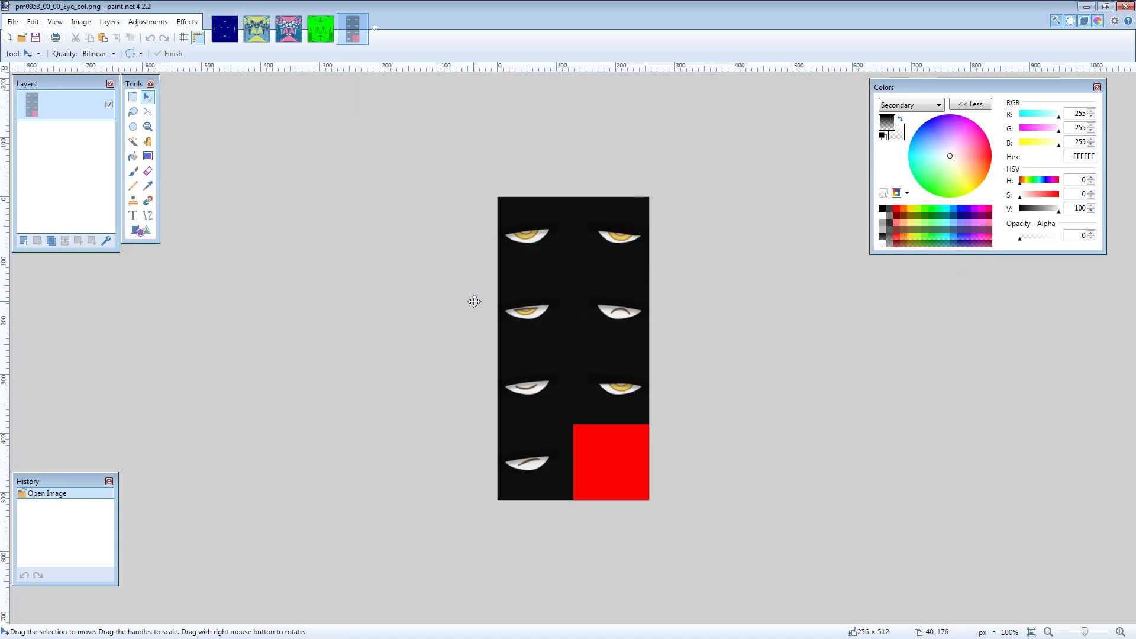
# Step: Widen the Eye_col canvas to 512 pixels, anchored in the middle
pyautogui.click(80, 22)
pyautogui.click(106, 66)
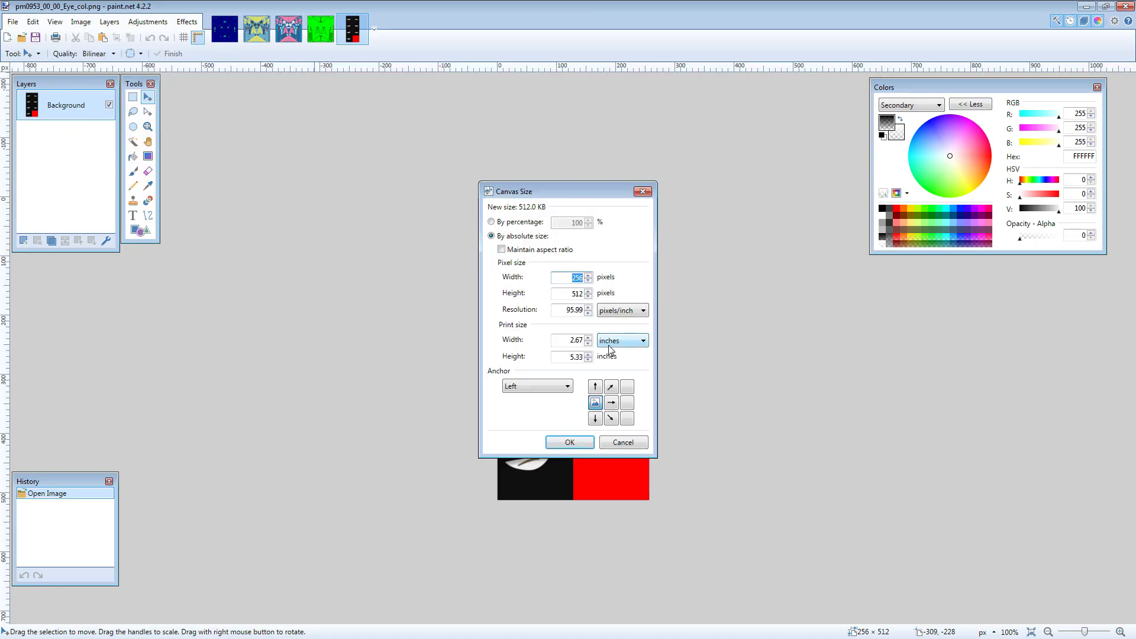
pyautogui.click(611, 403)
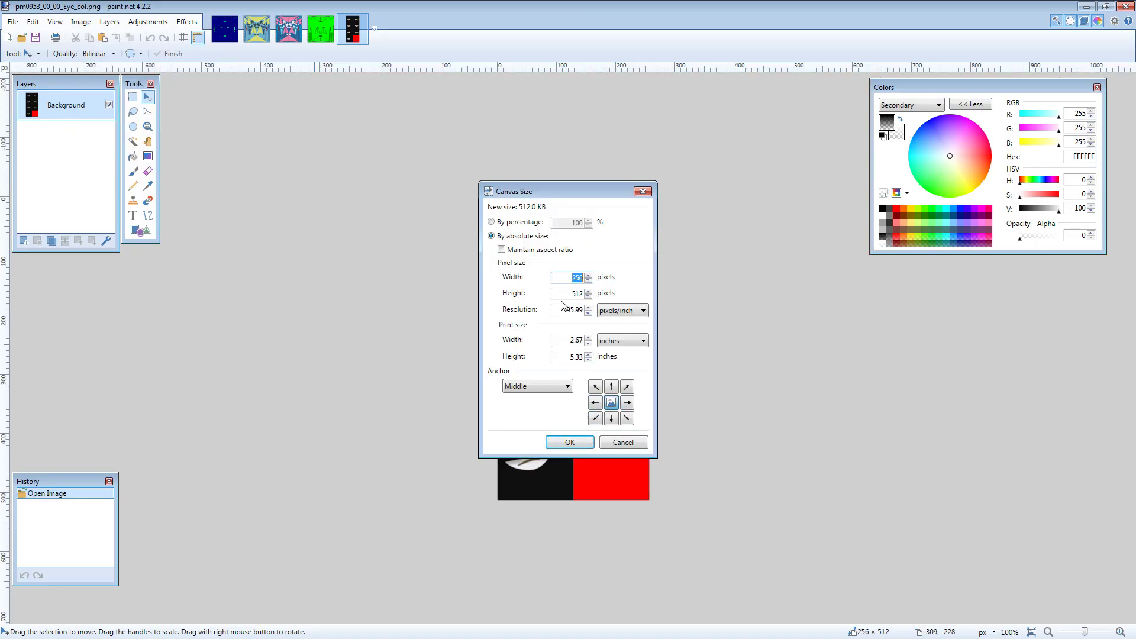
pyautogui.press('Return')
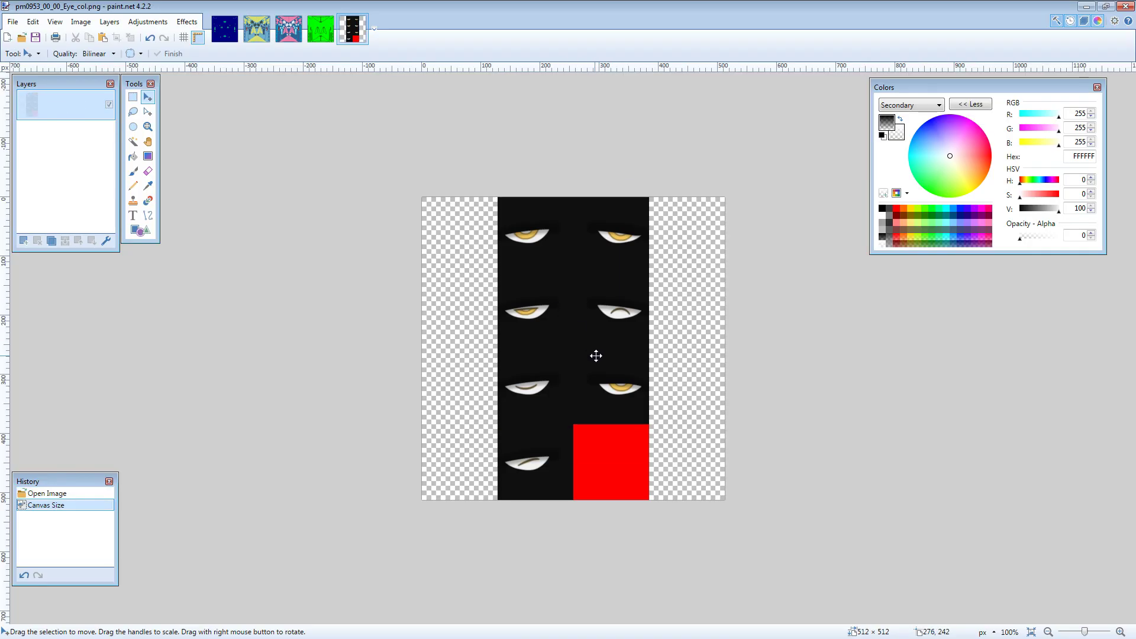
# Step: Copy the whole Eye_col image onto a new layer and flip that layer horizontally
pyautogui.hotkey('ctrl', 'a')
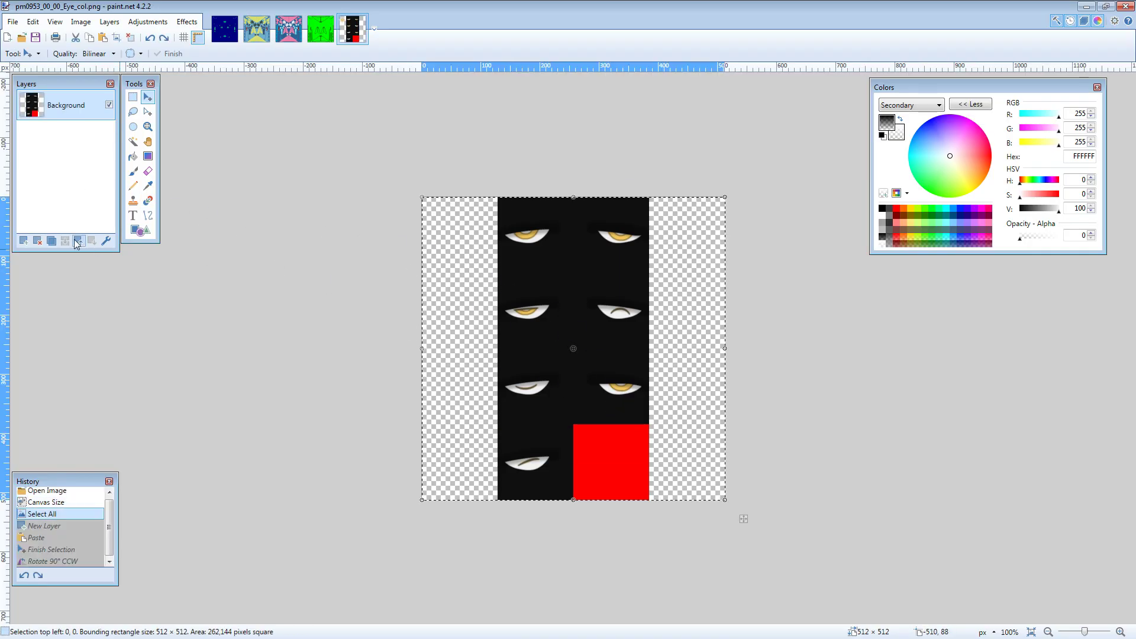
pyautogui.click(22, 241)
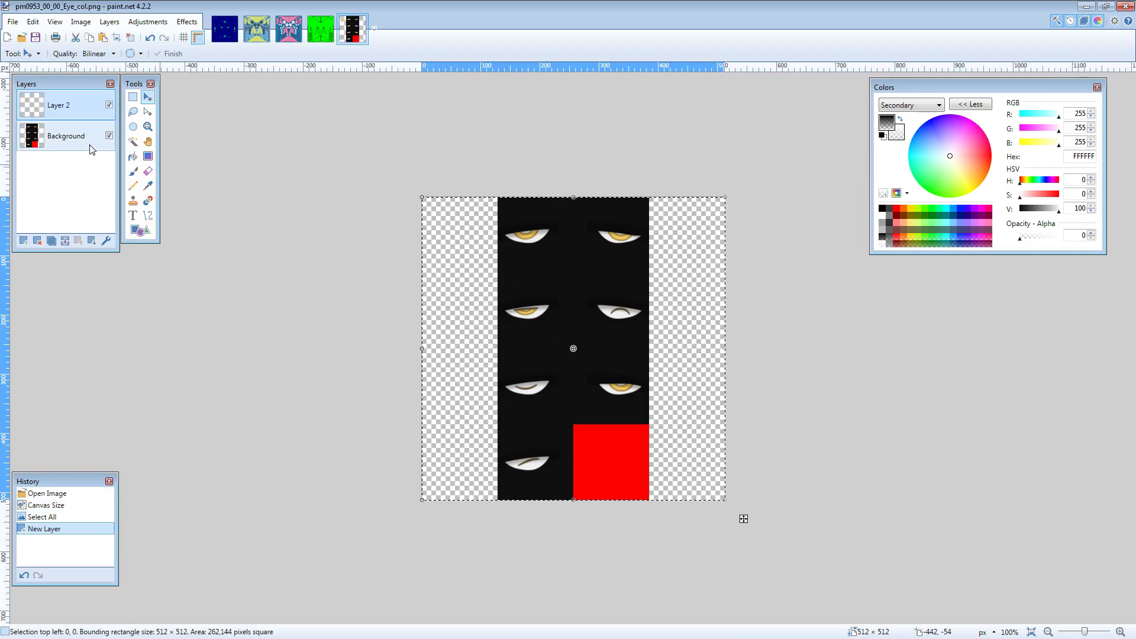
pyautogui.hotkey('ctrl', 'v')
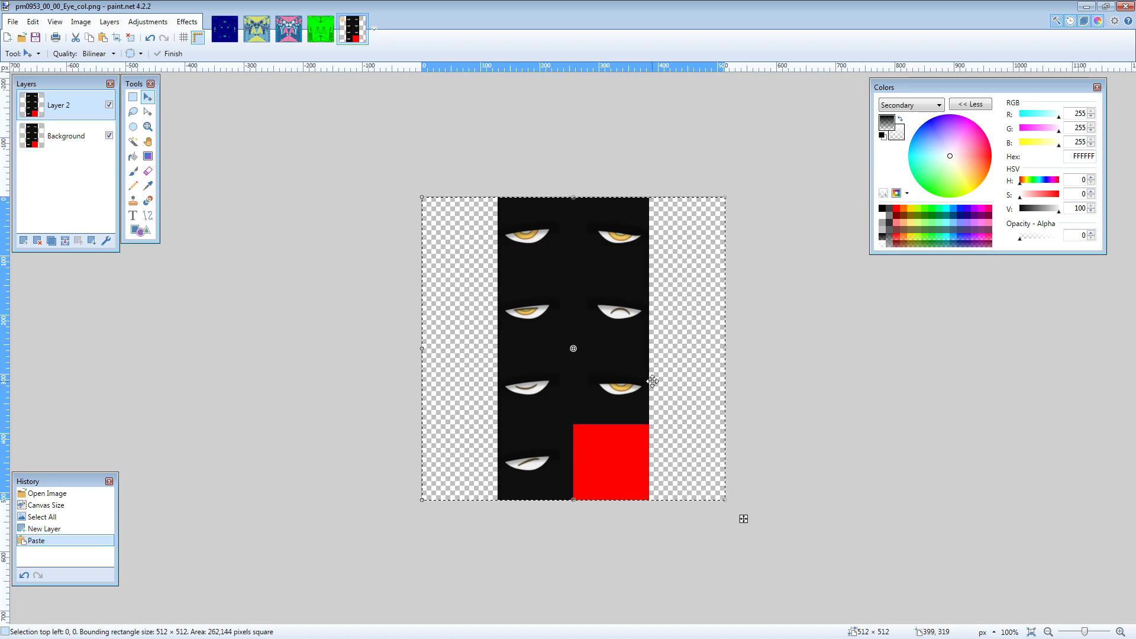
pyautogui.click(110, 22)
pyautogui.click(169, 116)
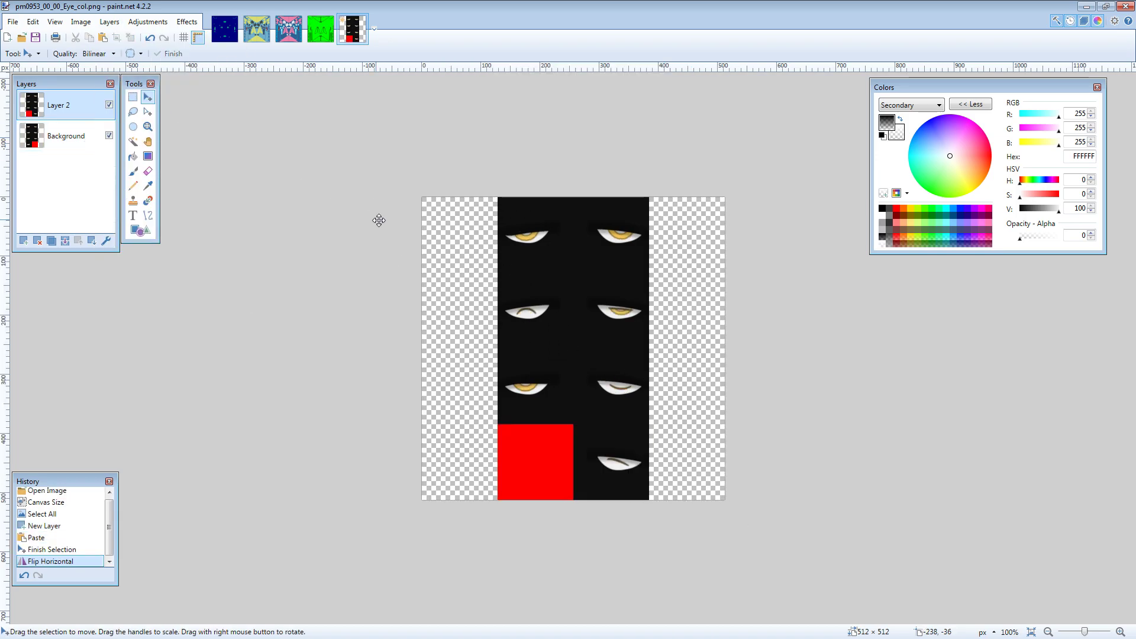
# Step: Move the mirrored eye layer left until its top-left corner sits exactly at -256, 0
pyautogui.hotkey('ctrl', 'a')
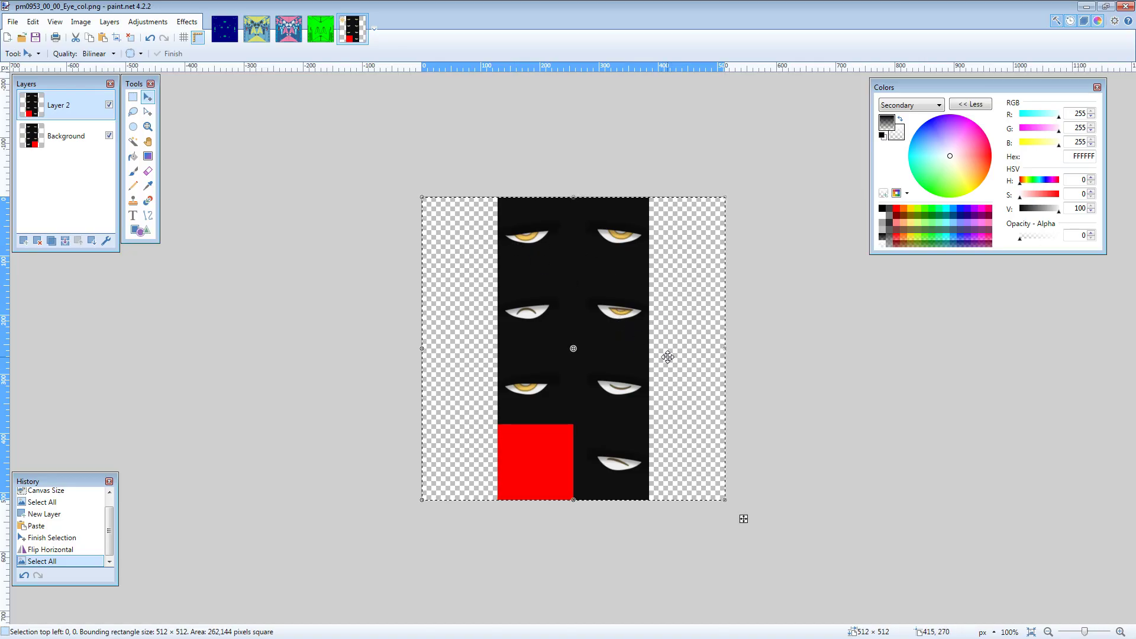
pyautogui.keyDown('ctrl'); pyautogui.scroll(3, 456, 304); pyautogui.keyUp('ctrl')
pyautogui.moveTo(719, 275); pyautogui.dragTo(458, 295)
pyautogui.keyDown('ctrl'); pyautogui.scroll(6, 520, 101); pyautogui.keyUp('ctrl')
pyautogui.moveTo(520, 358); pyautogui.dragTo(514, 276)
pyautogui.keyDown('ctrl'); pyautogui.scroll(-7, 388, 247); pyautogui.keyUp('ctrl')
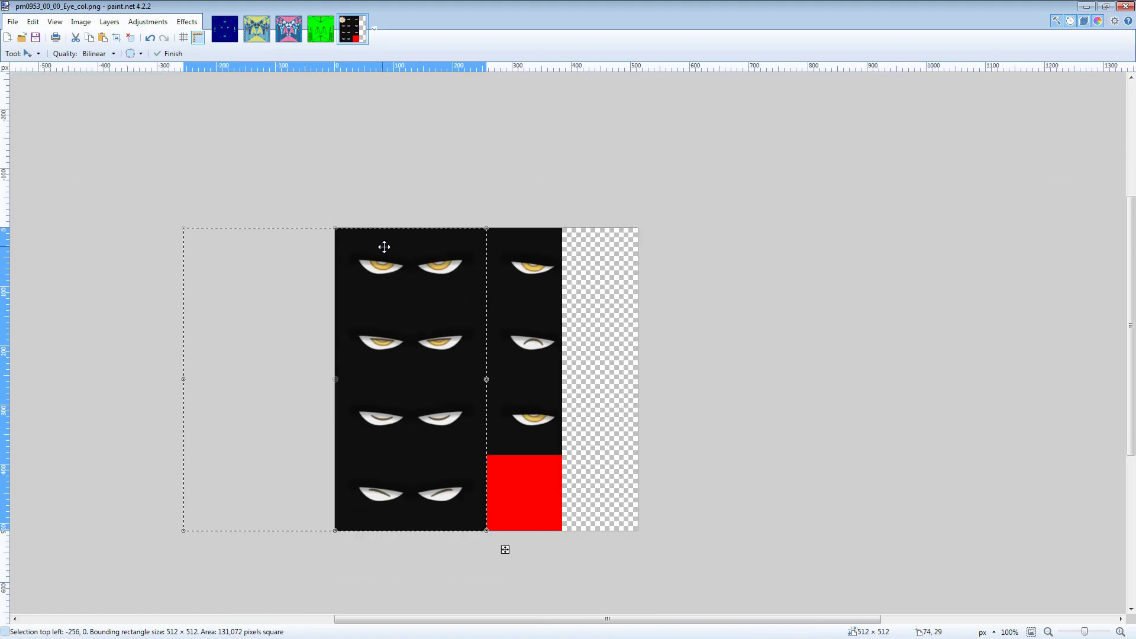
# Step: Place another mirrored copy of the eyes over the canvas's right side, with its top-left corner at 256, 0
pyautogui.hotkey('ctrl', 'z')
pyautogui.hotkey('ctrl', 'z')
pyautogui.moveTo(515, 328); pyautogui.dragTo(609, 314)
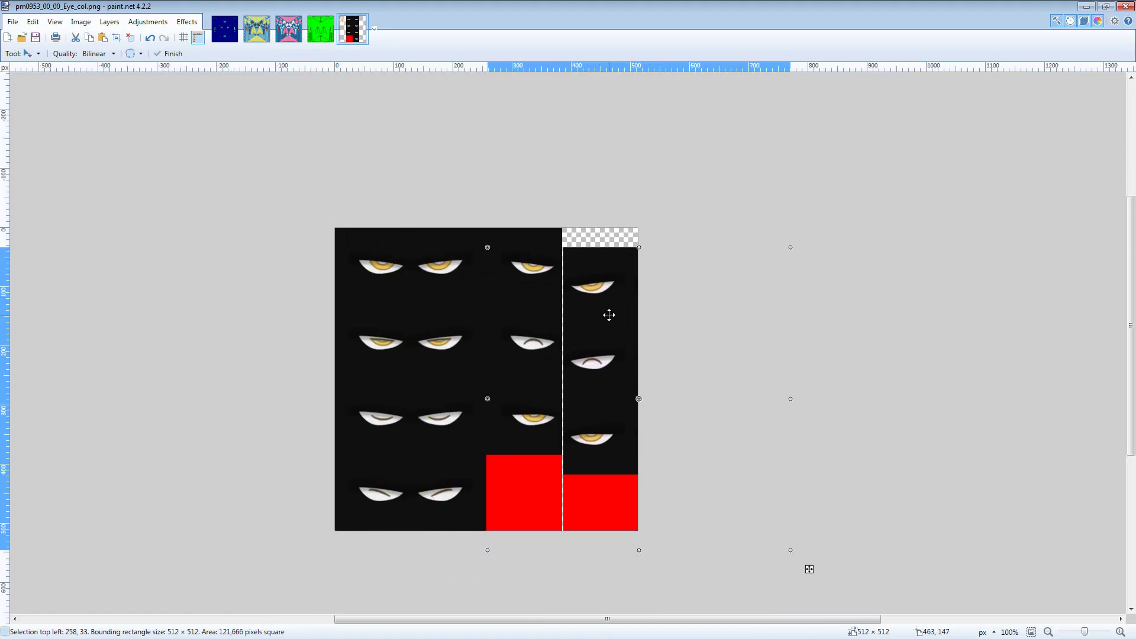
pyautogui.keyDown('ctrl'); pyautogui.scroll(3, 567, 204); pyautogui.keyUp('ctrl')
pyautogui.keyDown('ctrl'); pyautogui.scroll(5, 567, 204); pyautogui.keyUp('ctrl')
pyautogui.moveTo(588, 364); pyautogui.dragTo(570, 299)
pyautogui.keyDown('ctrl'); pyautogui.scroll(6, 550, 205); pyautogui.keyUp('ctrl')
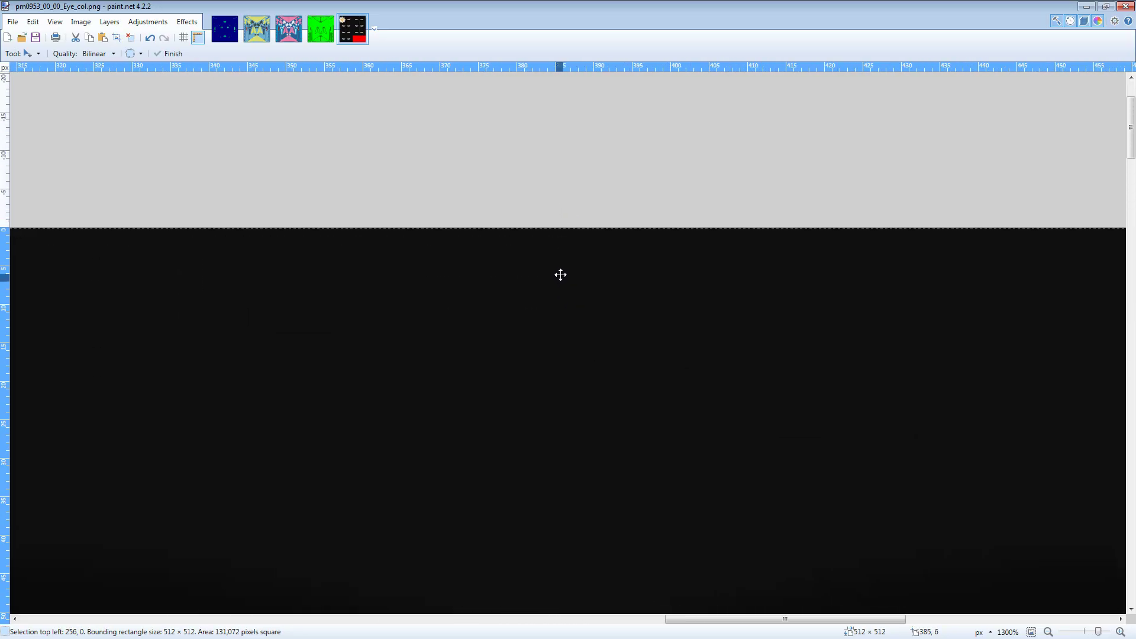
# Step: Save the completed eye texture in PNG format as pm0953_00_00_Eye_col.png, replacing the existing file
pyautogui.keyDown('ctrl'); pyautogui.scroll(-5, 560, 277); pyautogui.keyUp('ctrl')
pyautogui.keyDown('ctrl'); pyautogui.scroll(-6, 559, 259); pyautogui.keyUp('ctrl')
pyautogui.hotkey('ctrl', 'shift', 's')
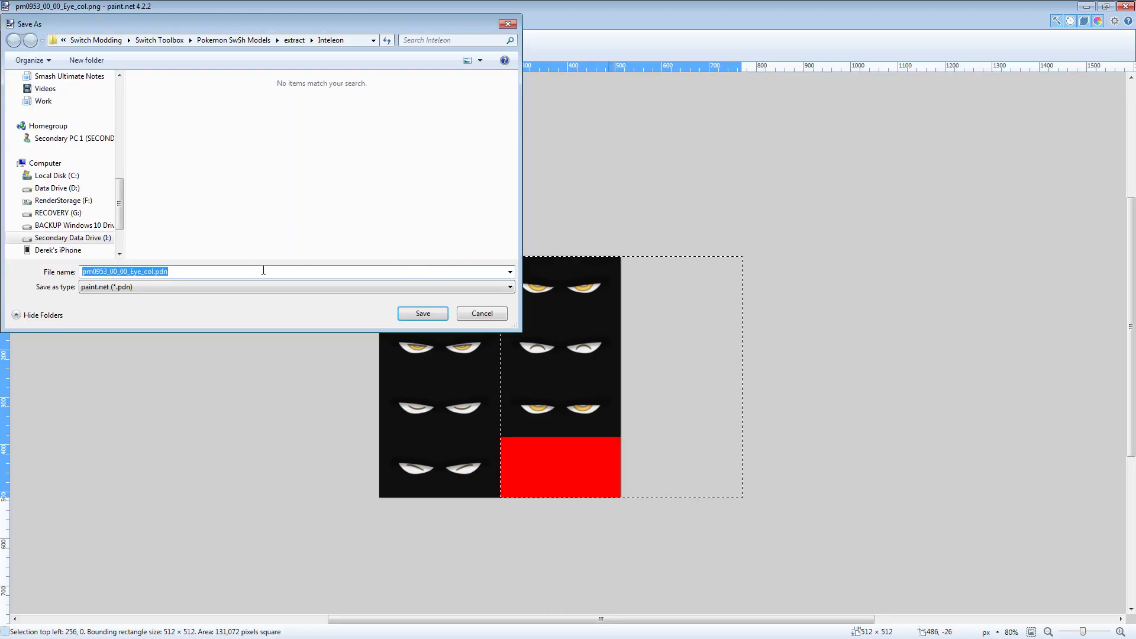
pyautogui.click(171, 287)
pyautogui.click(142, 307)
pyautogui.press('Return')
pyautogui.press('Left')
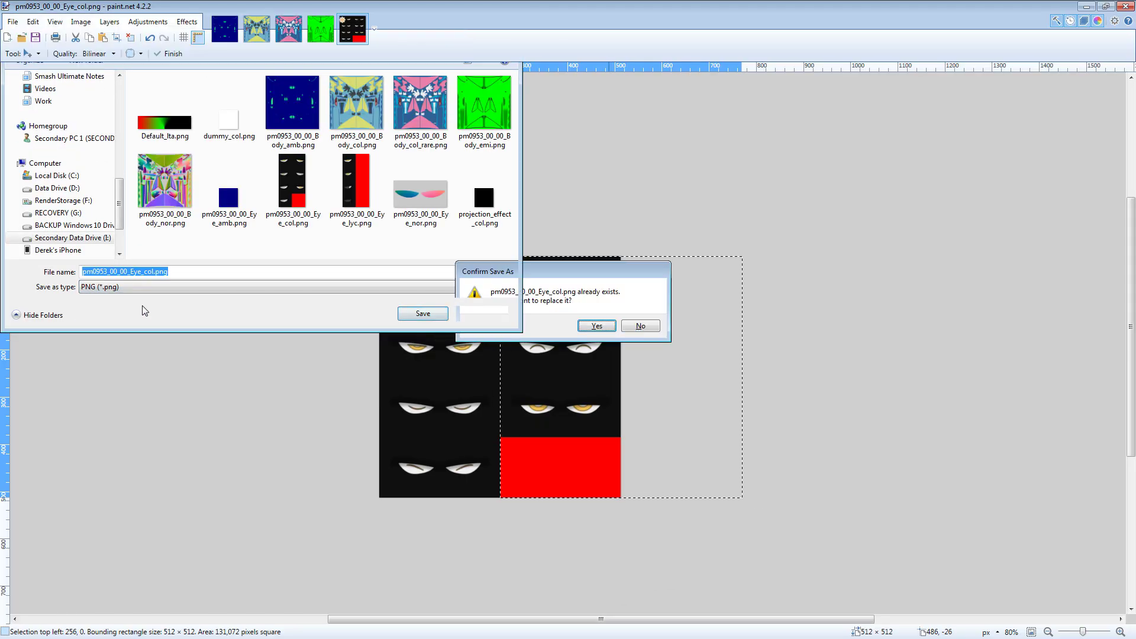
pyautogui.press('Return')
pyautogui.press('Return')
# Step: Switch to the Inteleon folder and open pm0953_00_00_Eye_lyc.png in paint.net for editing
pyautogui.hotkey('alt', 'Tab')
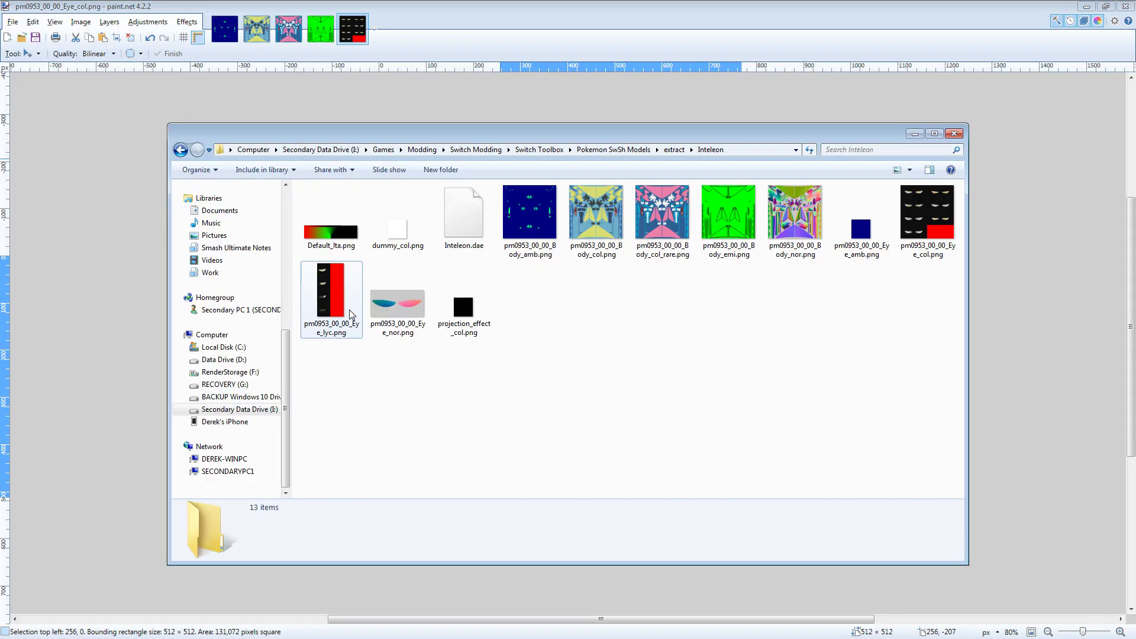
pyautogui.click(334, 295)
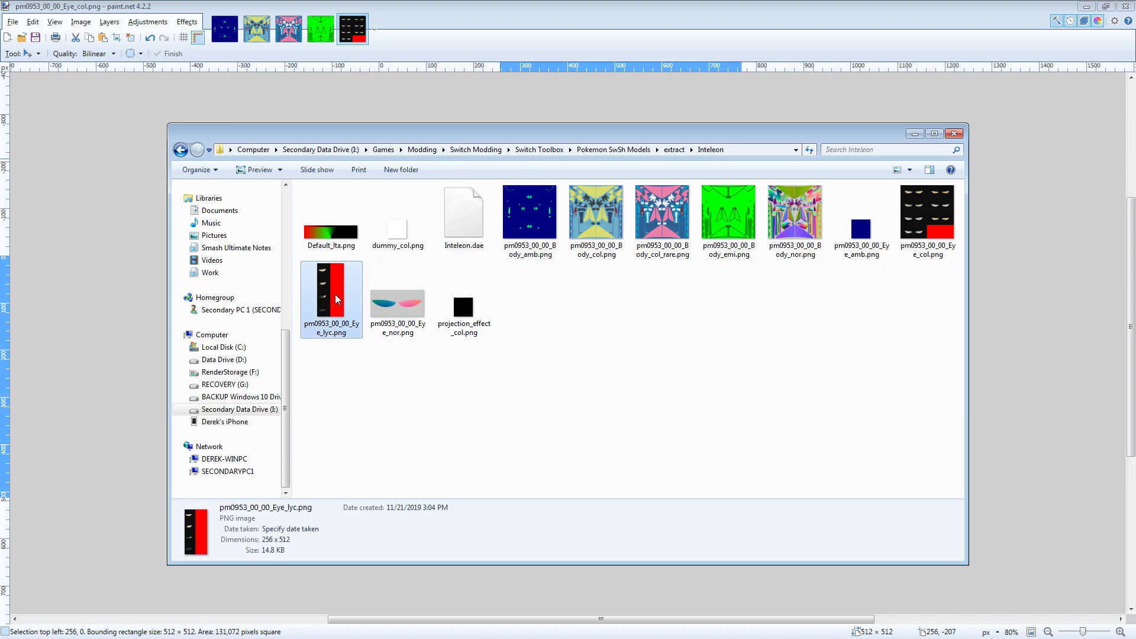
pyautogui.rightClick(335, 294)
pyautogui.click(362, 316)
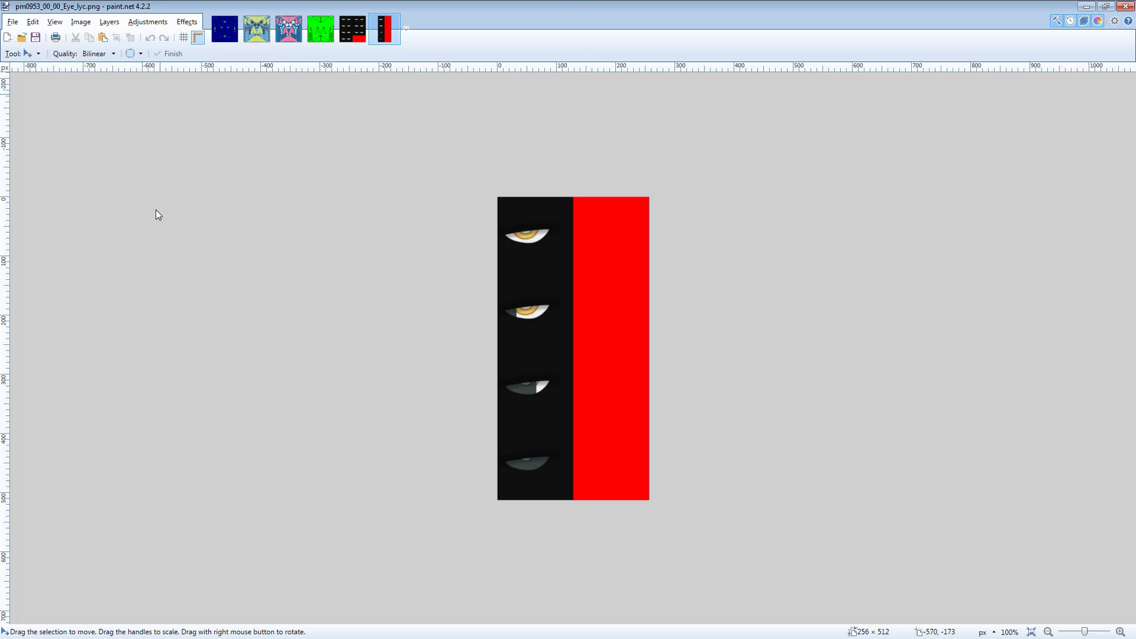
# Step: Select the whole Eye_lyc image and widen its canvas to 512 pixels, anchored in the middle
pyautogui.hotkey('ctrl', 'a')
pyautogui.click(81, 22)
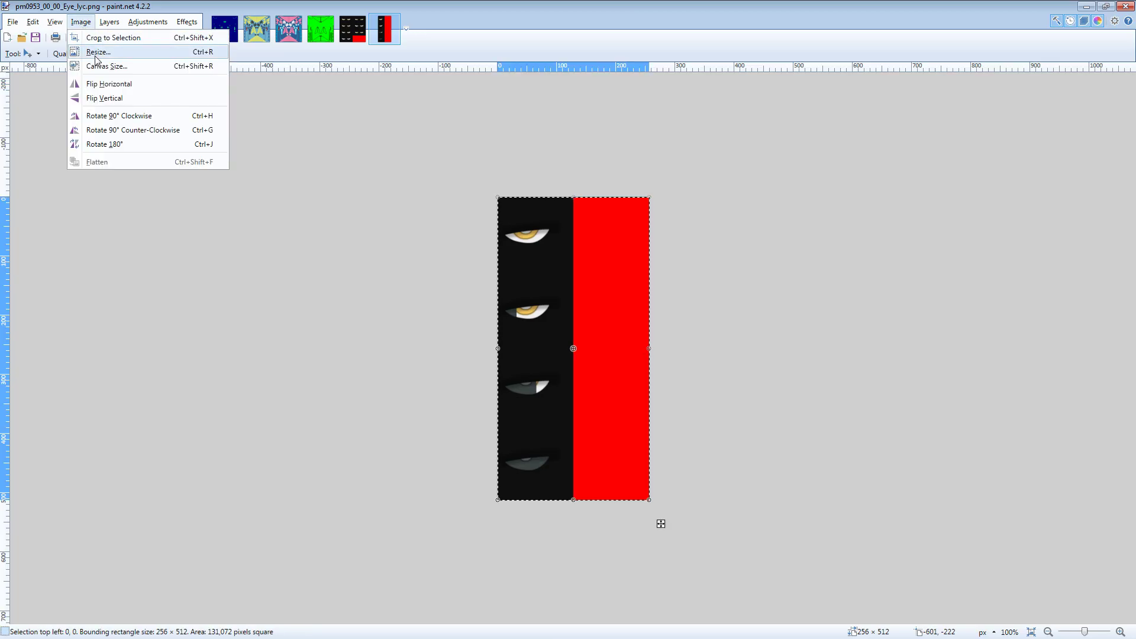
pyautogui.click(100, 67)
pyautogui.write('512')
pyautogui.press('Return')
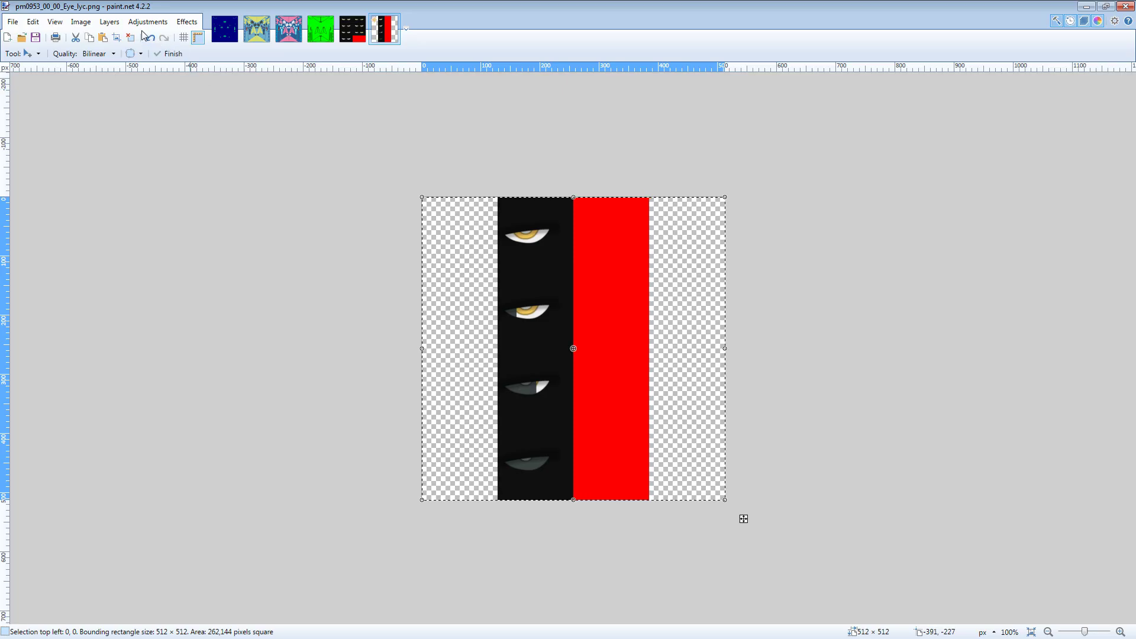
# Step: Flip the Eye_lyc copy layer horizontally and select its entire area
pyautogui.click(110, 22)
pyautogui.click(137, 116)
pyautogui.hotkey('ctrl', 'a')
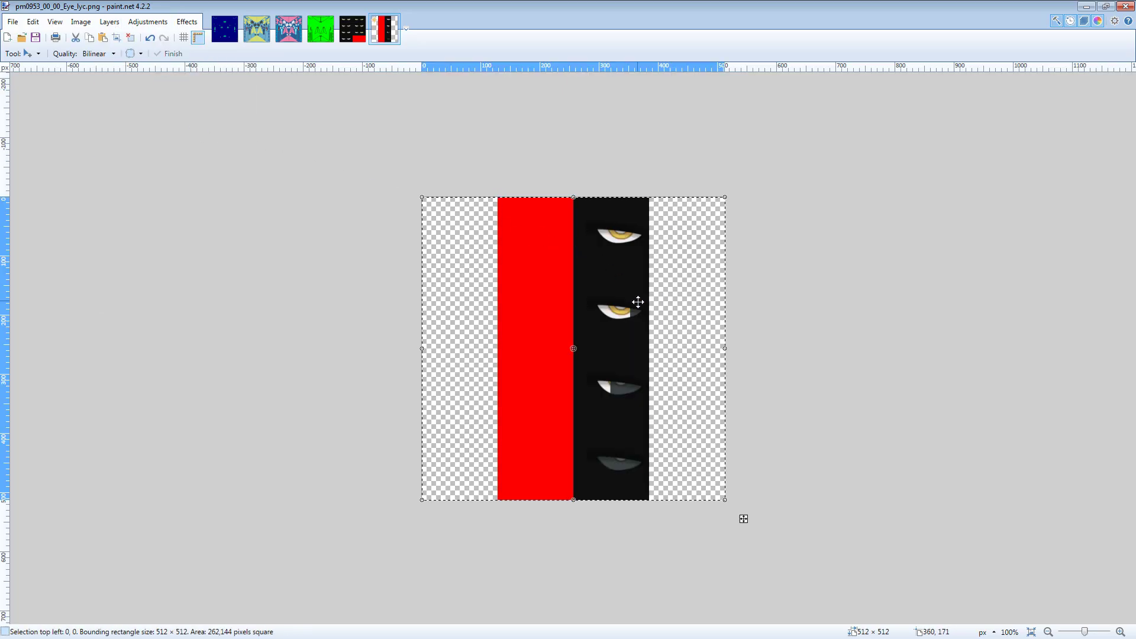
# Step: Align one mirrored Eye_lyc copy over the canvas's left part and another with its top-left corner at 256, 0, and deselect
pyautogui.keyDown('ctrl'); pyautogui.scroll(3, 516, 256); pyautogui.keyUp('ctrl')
pyautogui.moveTo(769, 297); pyautogui.dragTo(510, 315)
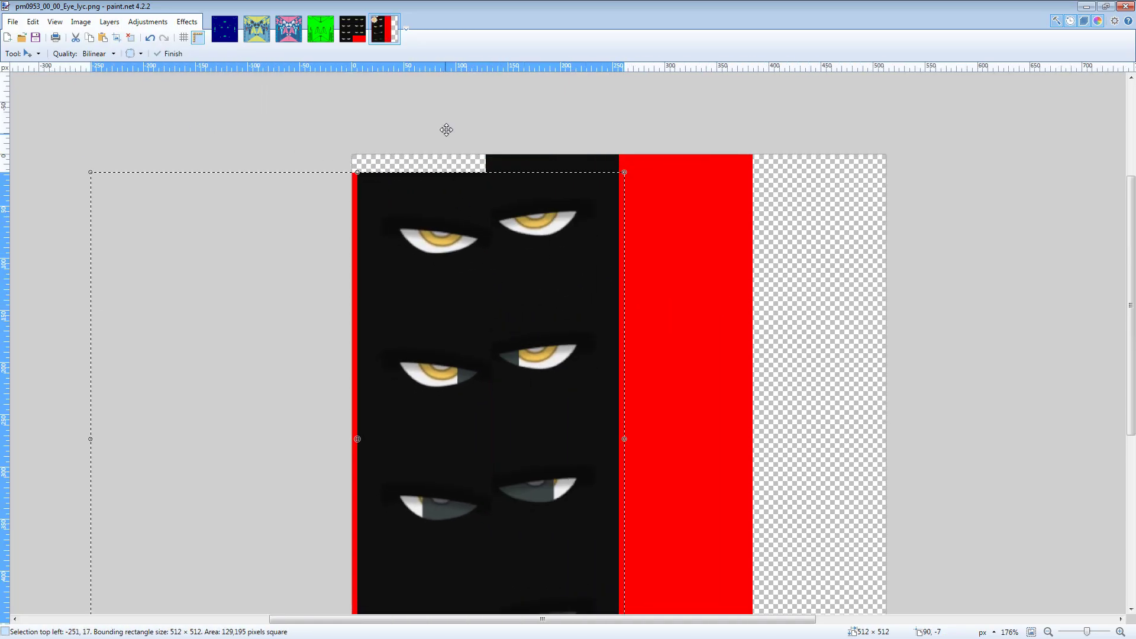
pyautogui.keyDown('ctrl'); pyautogui.scroll(7, 454, 152); pyautogui.keyUp('ctrl')
pyautogui.moveTo(536, 372); pyautogui.dragTo(703, 289)
pyautogui.keyDown('ctrl'); pyautogui.scroll(6, 583, 151); pyautogui.keyUp('ctrl')
pyautogui.keyDown('ctrl'); pyautogui.scroll(-8, 520, 262); pyautogui.keyUp('ctrl')
pyautogui.keyDown('ctrl'); pyautogui.scroll(7, 628, 139); pyautogui.keyUp('ctrl')
pyautogui.moveTo(585, 335); pyautogui.dragTo(576, 295)
pyautogui.keyDown('ctrl'); pyautogui.scroll(-7, 578, 237); pyautogui.keyUp('ctrl')
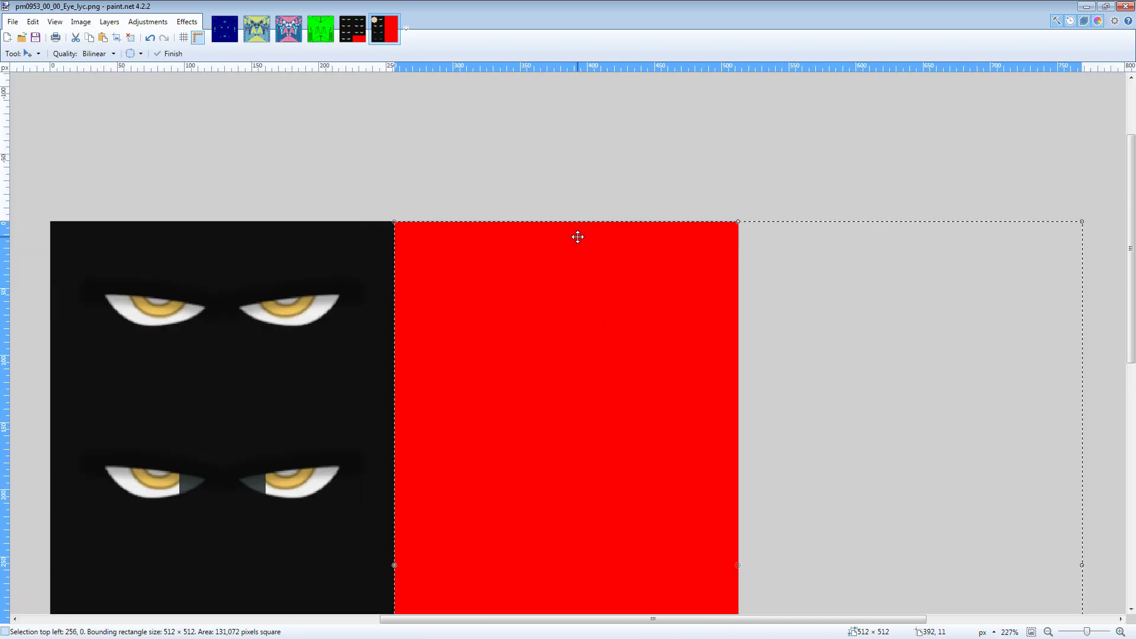
pyautogui.hotkey('ctrl', 'd')
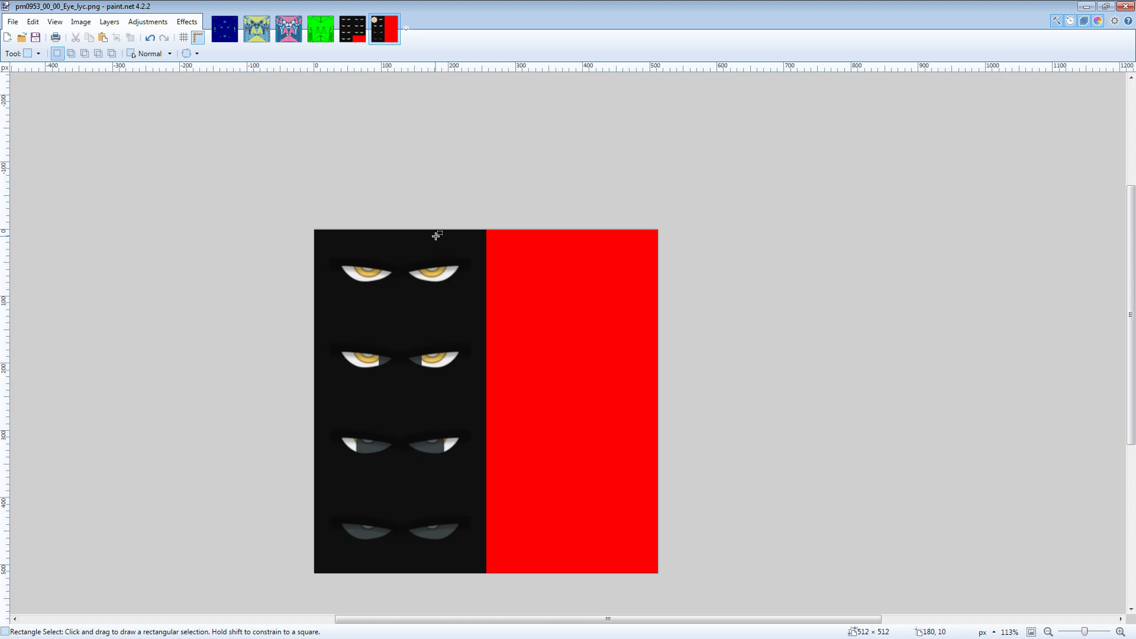
pyautogui.moveTo(476, 193); pyautogui.dragTo(850, 550)
pyautogui.click(480, 230)
pyautogui.moveTo(491, 204); pyautogui.dragTo(115, 569)
pyautogui.moveTo(355, 267); pyautogui.dragTo(357, 269)
pyautogui.moveTo(485, 210); pyautogui.dragTo(254, 582)
# Step: Try reducing the Eye_lyc canvas width to 256 pixels, anchored at the left, and undo the resize
pyautogui.click(81, 21)
pyautogui.click(91, 65)
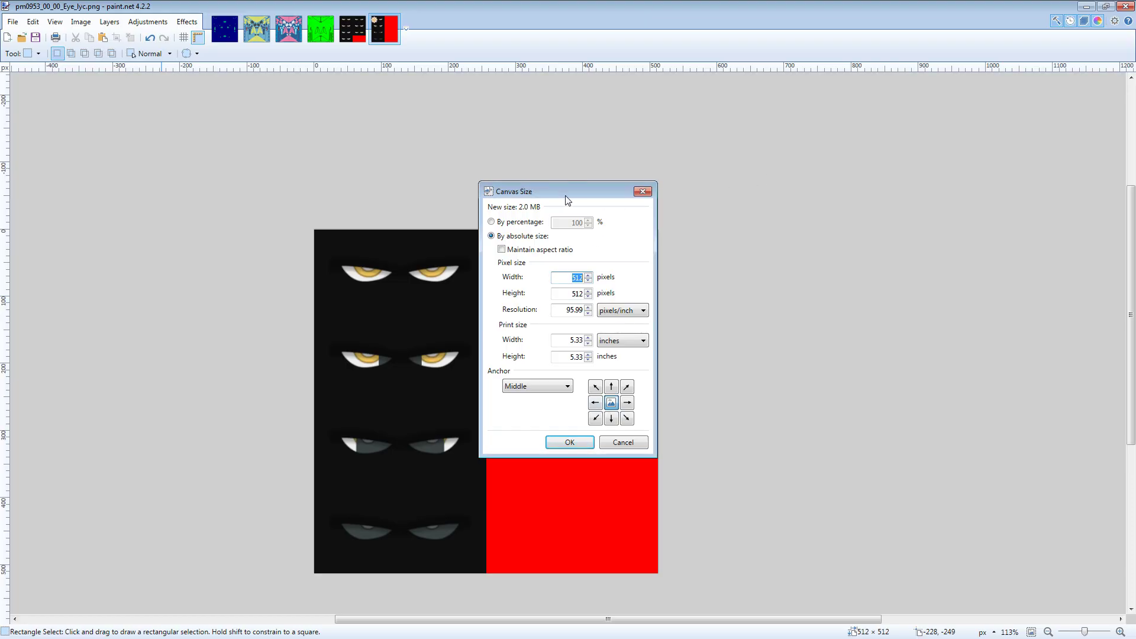
pyautogui.moveTo(632, 183); pyautogui.dragTo(861, 191)
pyautogui.click(825, 409)
pyautogui.click(791, 280)
pyautogui.write('256')
pyautogui.press('Return')
pyautogui.hotkey('ctrl', 'z')
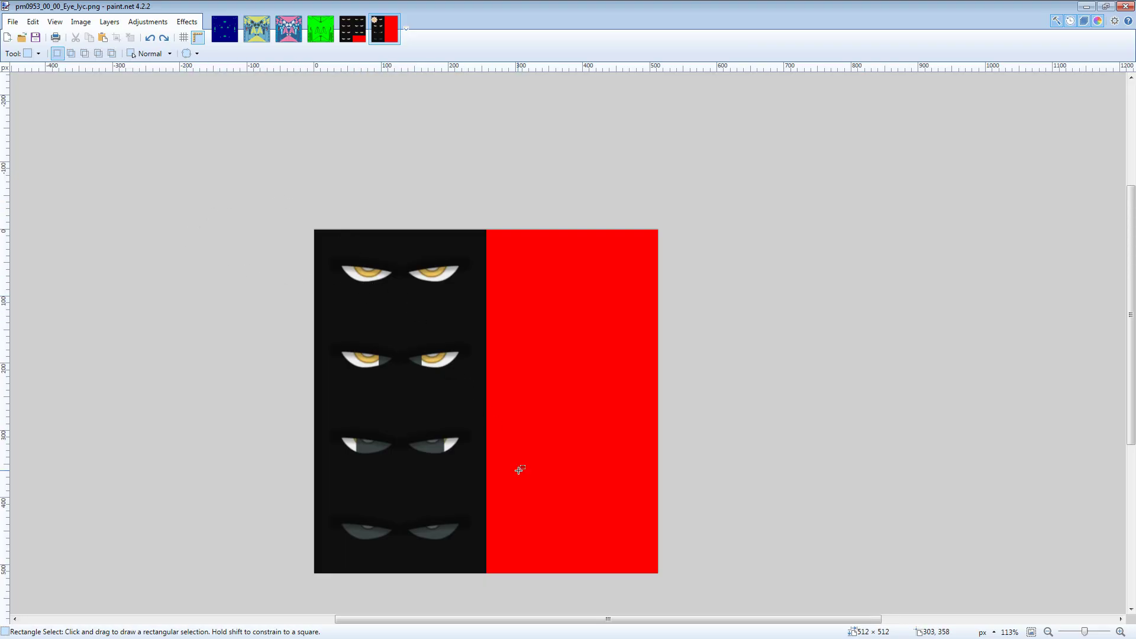
# Step: Save the mirrored texture in PNG format as pm0953_00_00_Eye_lyc.png, replacing the existing file
pyautogui.hotkey('ctrl', 'shift', 's')
pyautogui.click(136, 287)
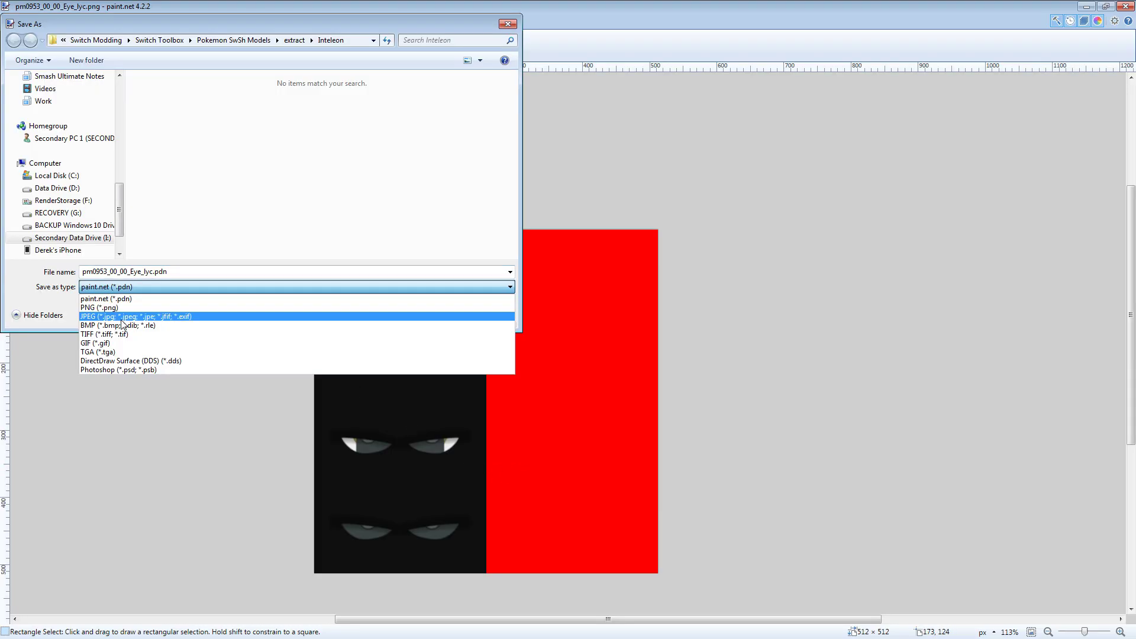
pyautogui.click(118, 310)
pyautogui.press('Return')
pyautogui.press('y')
pyautogui.press('Return')
pyautogui.press('Return')
# Step: Switch to Blender and delete the default cube, camera and light
pyautogui.click(1086, 6)
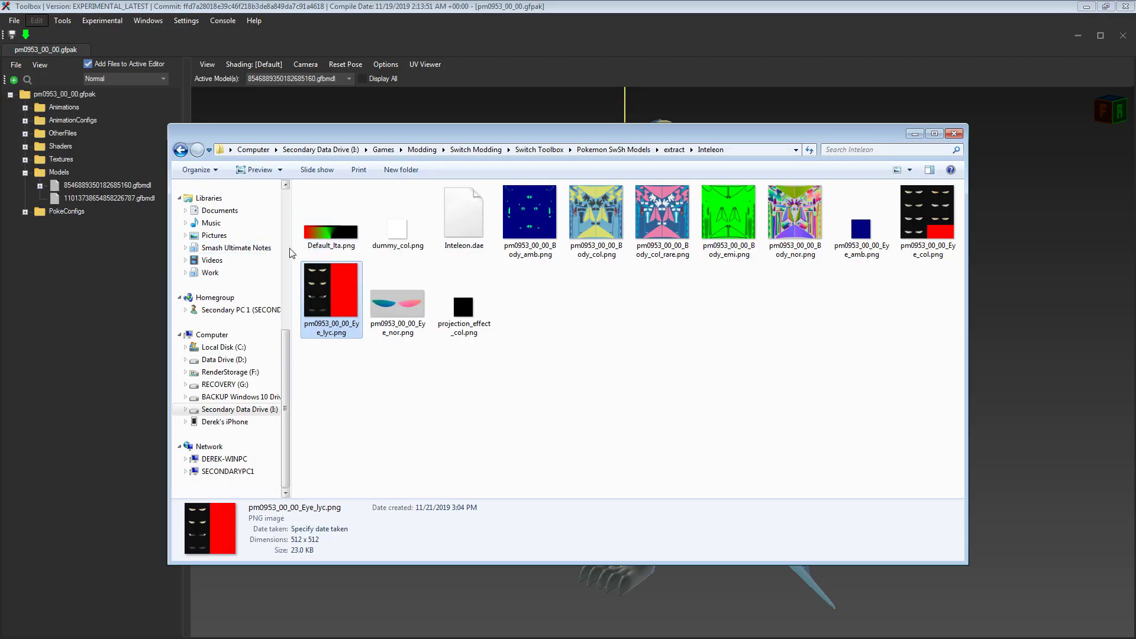
pyautogui.click(612, 344)
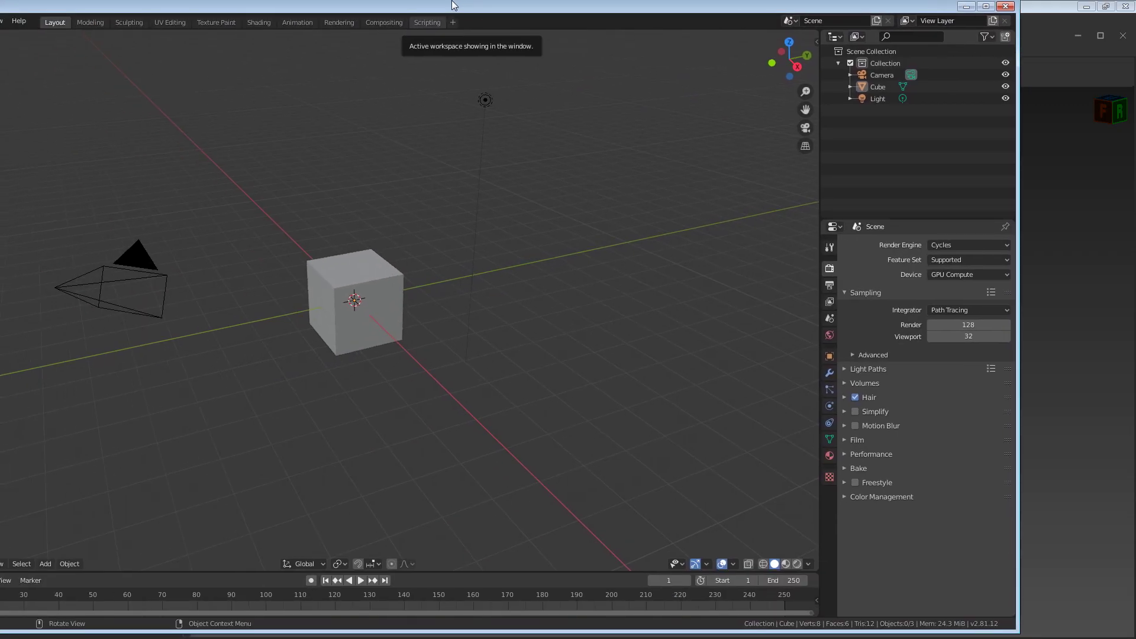
pyautogui.click(512, 307)
pyautogui.press('a')
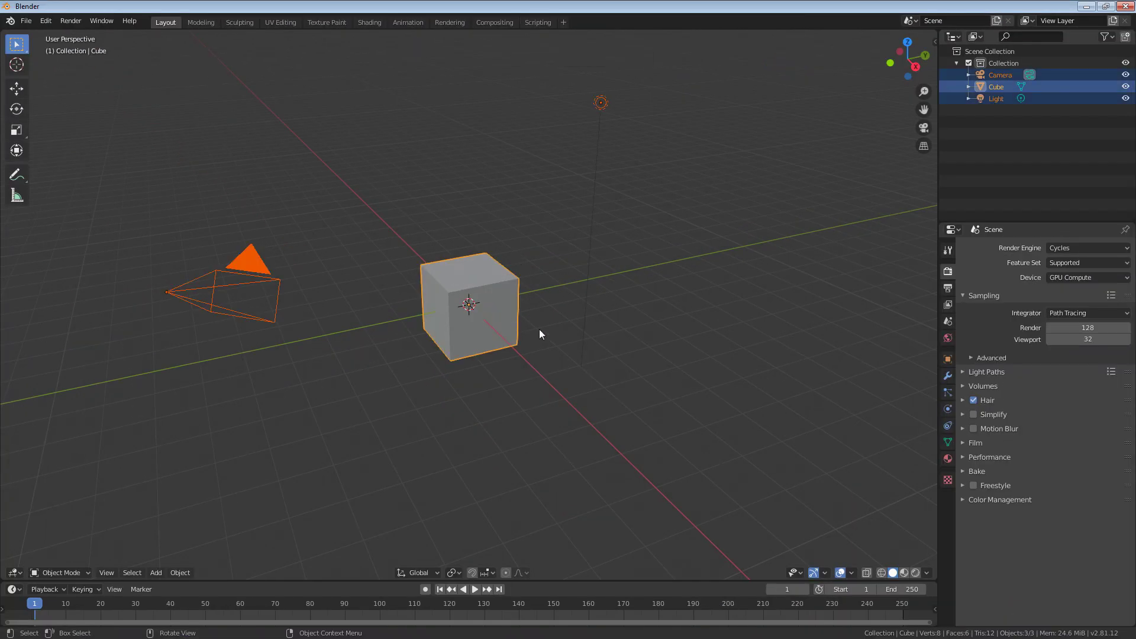
pyautogui.press('Delete')
# Step: Rename the default collection as Inteleon
pyautogui.doubleClick(1029, 63)
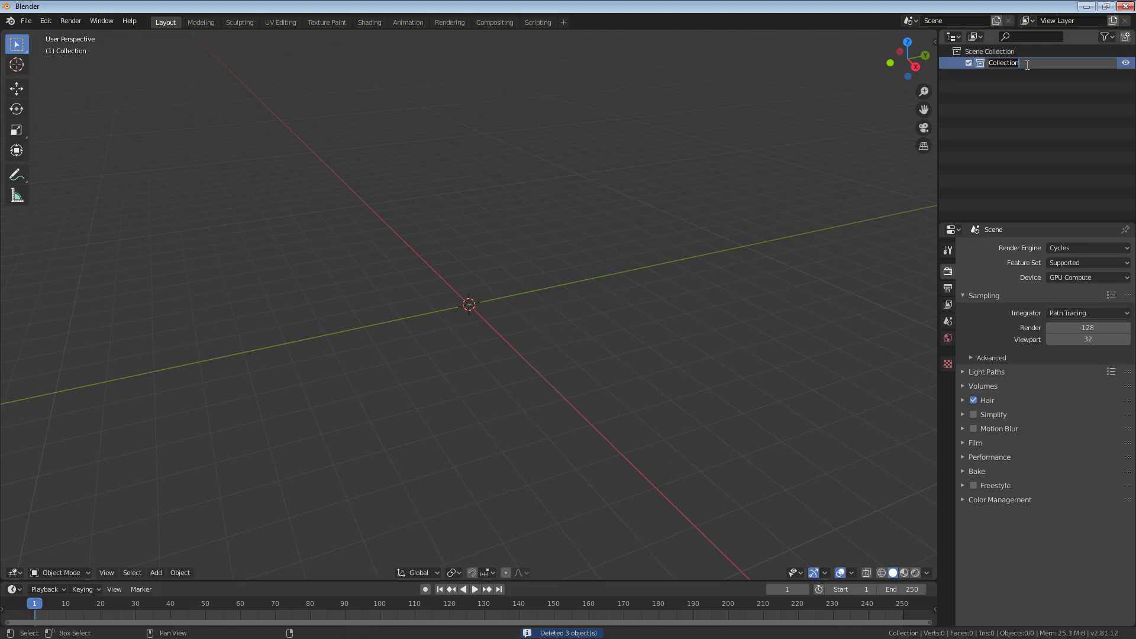
pyautogui.write('iNTELON')
pyautogui.hotkey('ctrl', 'a')
pyautogui.write('Inte')
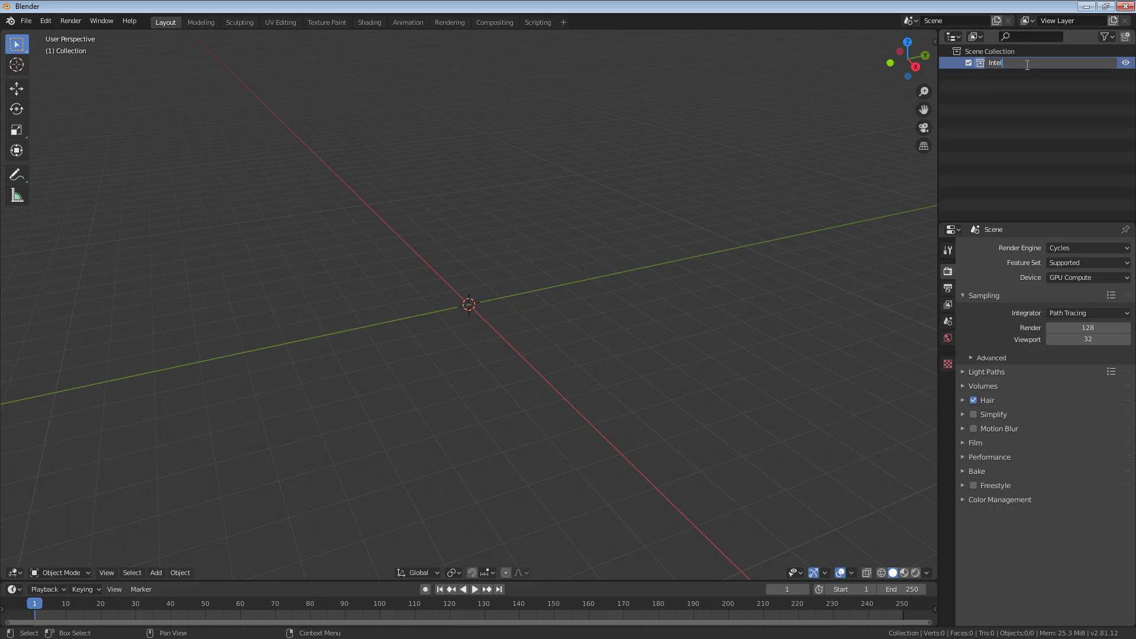
pyautogui.press('Return')
# Step: Import the COLLADA file Inteleon.dae into the Inteleon collection
pyautogui.click(26, 21)
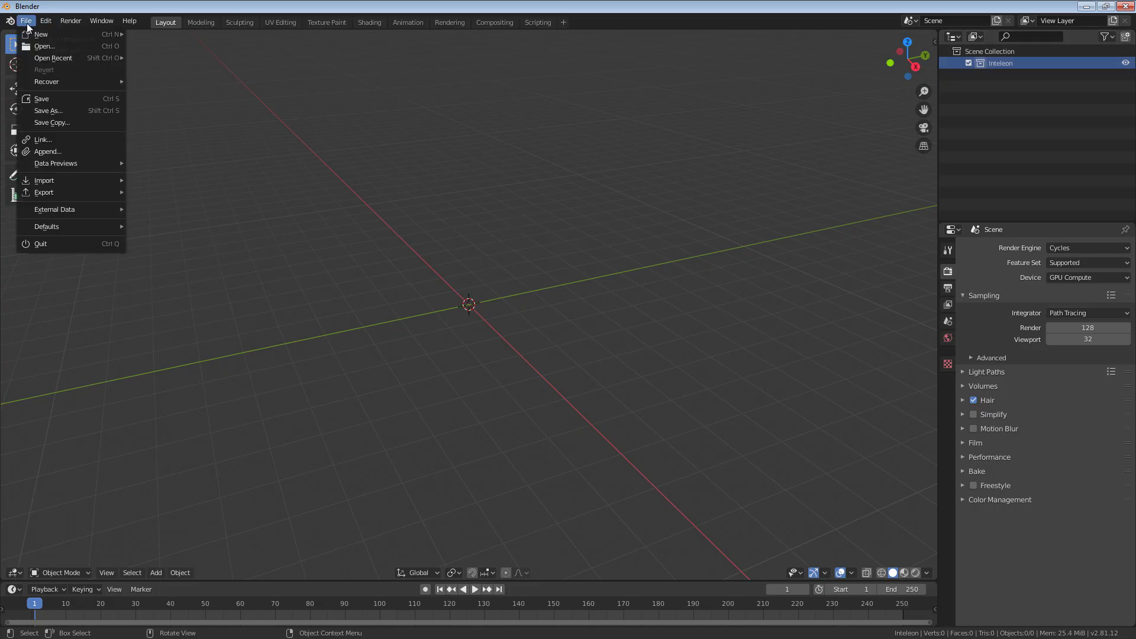
pyautogui.moveTo(62, 180)
pyautogui.click(175, 184)
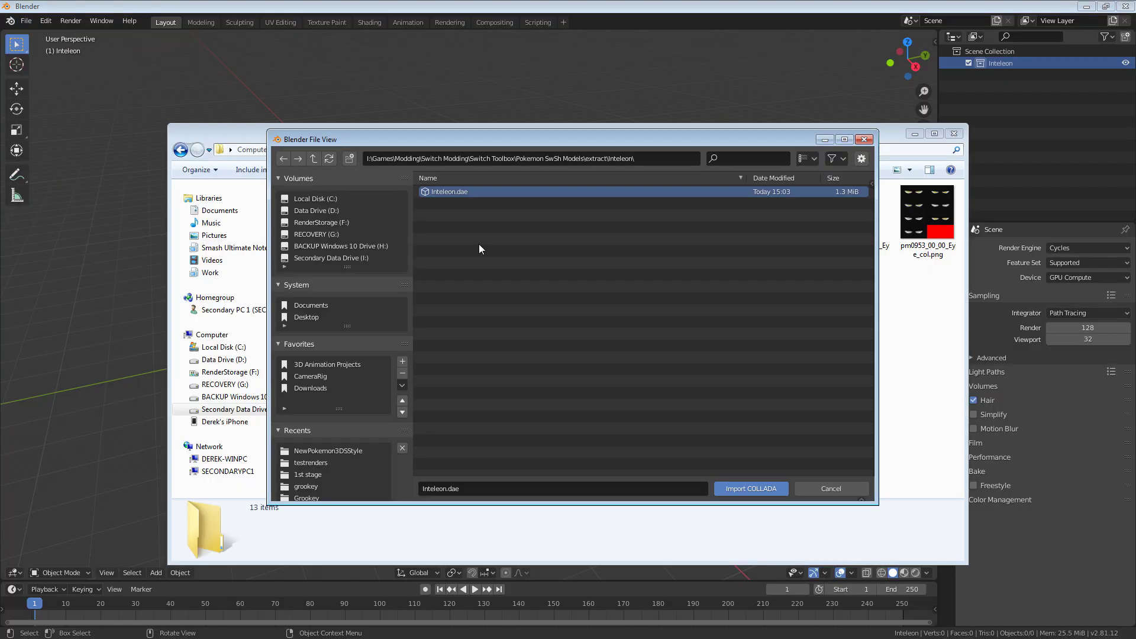
pyautogui.doubleClick(452, 192)
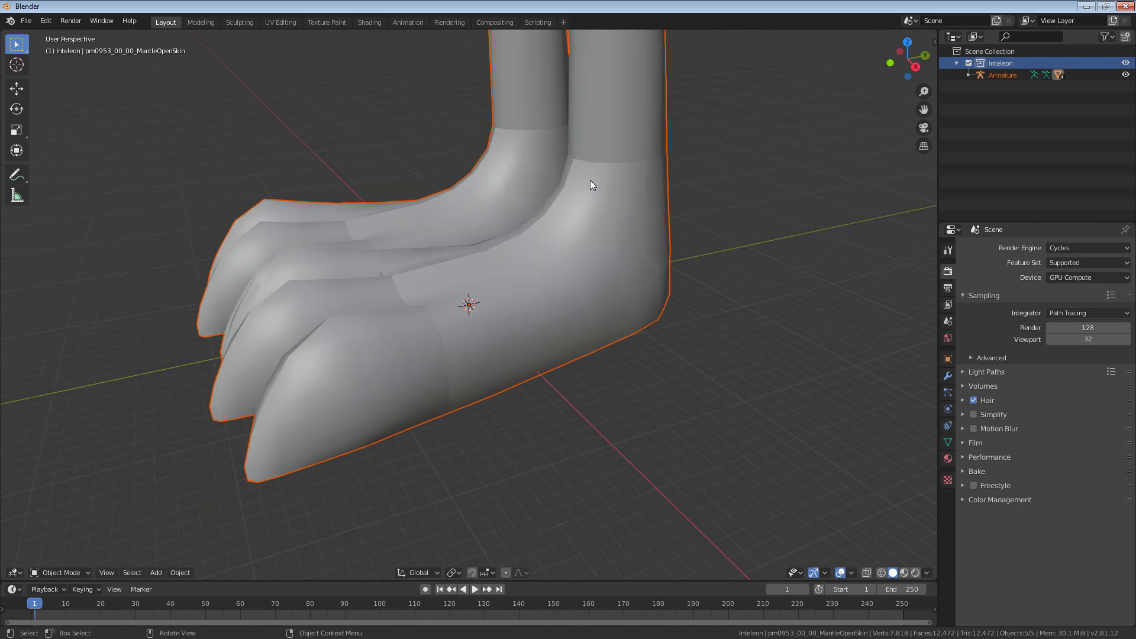
pyautogui.scroll(-10, 590, 181)
pyautogui.scroll(4, 589, 181)
pyautogui.moveTo(589, 181); pyautogui.dragTo(615, 277, button='middle')
# Step: Scale the whole imported armature by a factor of 0.0254
pyautogui.click(723, 149)
pyautogui.moveTo(722, 149); pyautogui.dragTo(555, 330, button='middle')
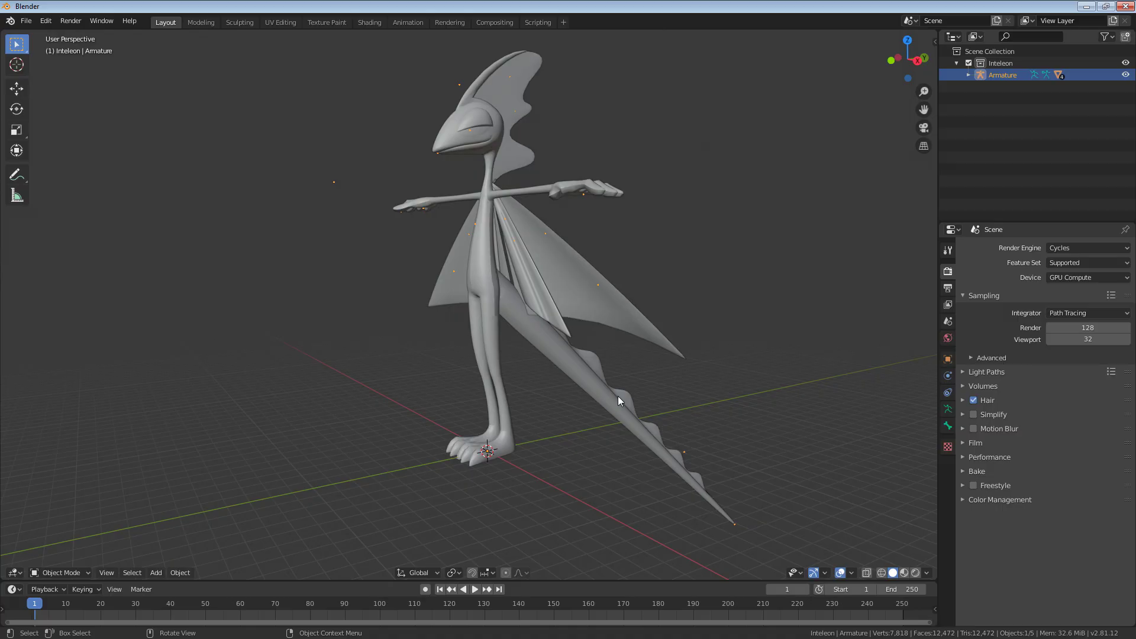
pyautogui.press('s')
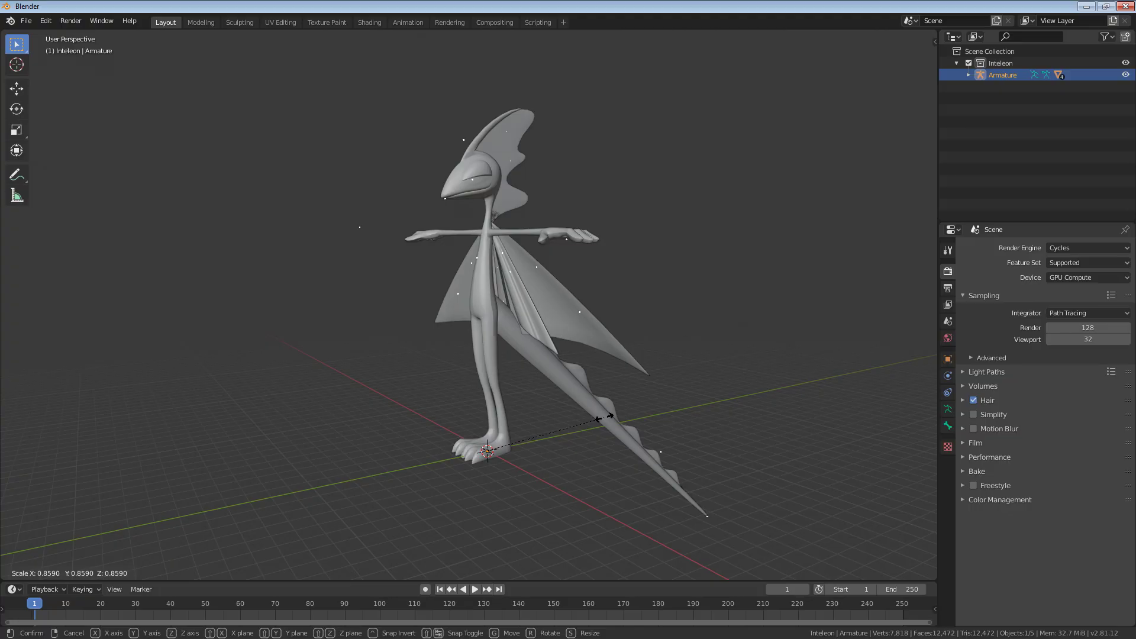
pyautogui.write('0.0254')
pyautogui.press('Return')
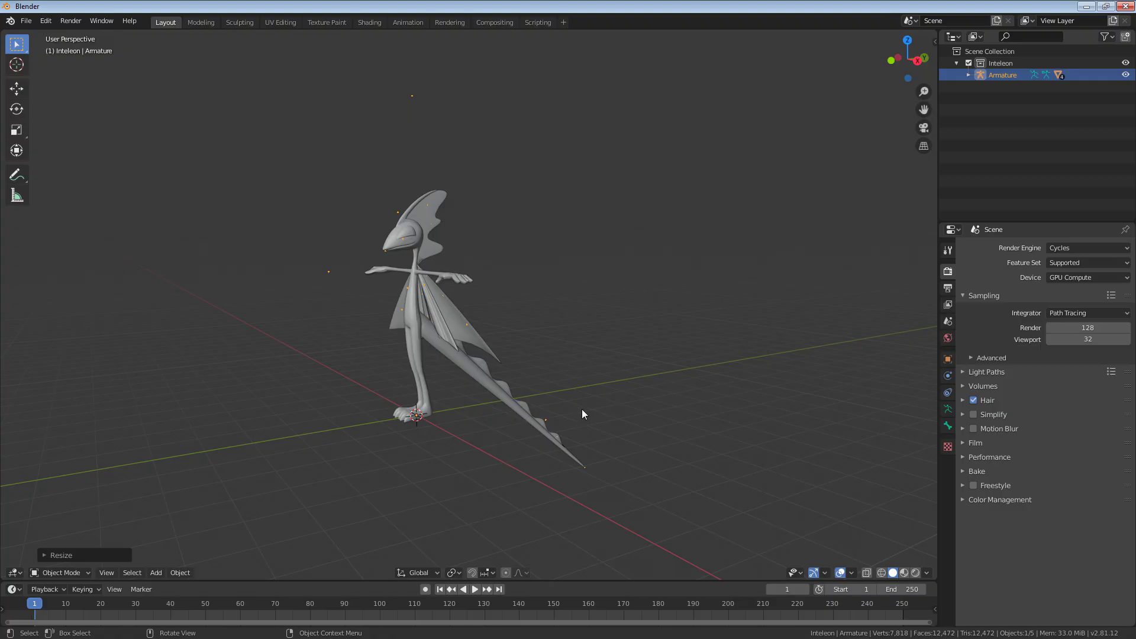
pyautogui.moveTo(382, 315); pyautogui.dragTo(466, 328, button='middle')
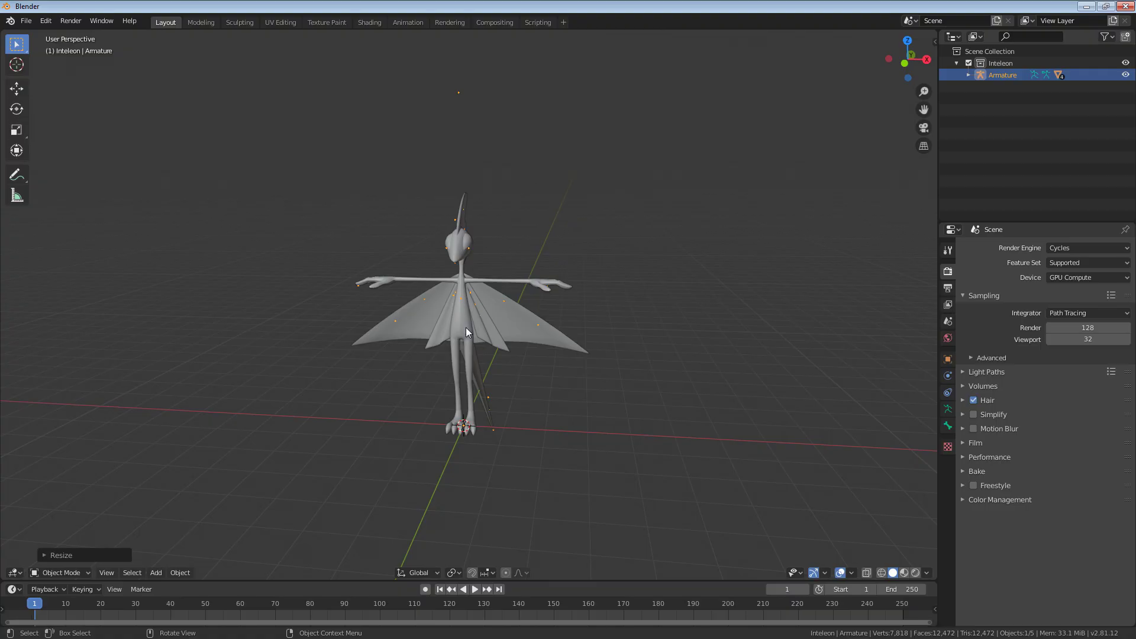
pyautogui.moveTo(554, 261); pyautogui.dragTo(475, 333, button='middle')
# Step: Show the transform properties, select the body mesh and switch the viewport shading to Material Preview
pyautogui.press('n')
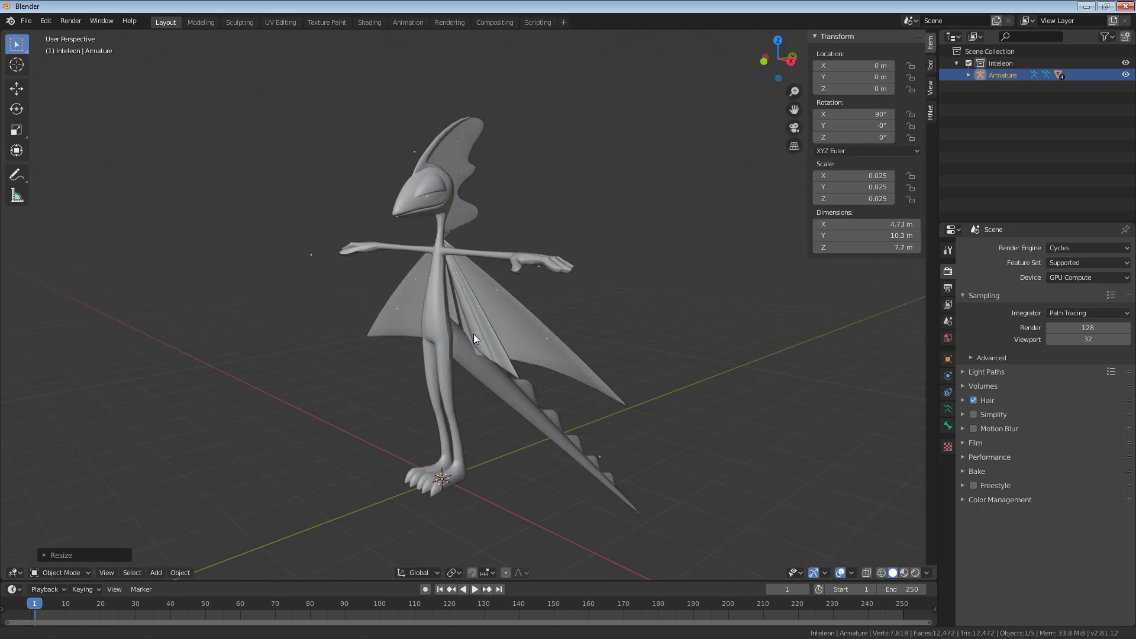
pyautogui.click(459, 334)
pyautogui.scroll(4, 569, 403)
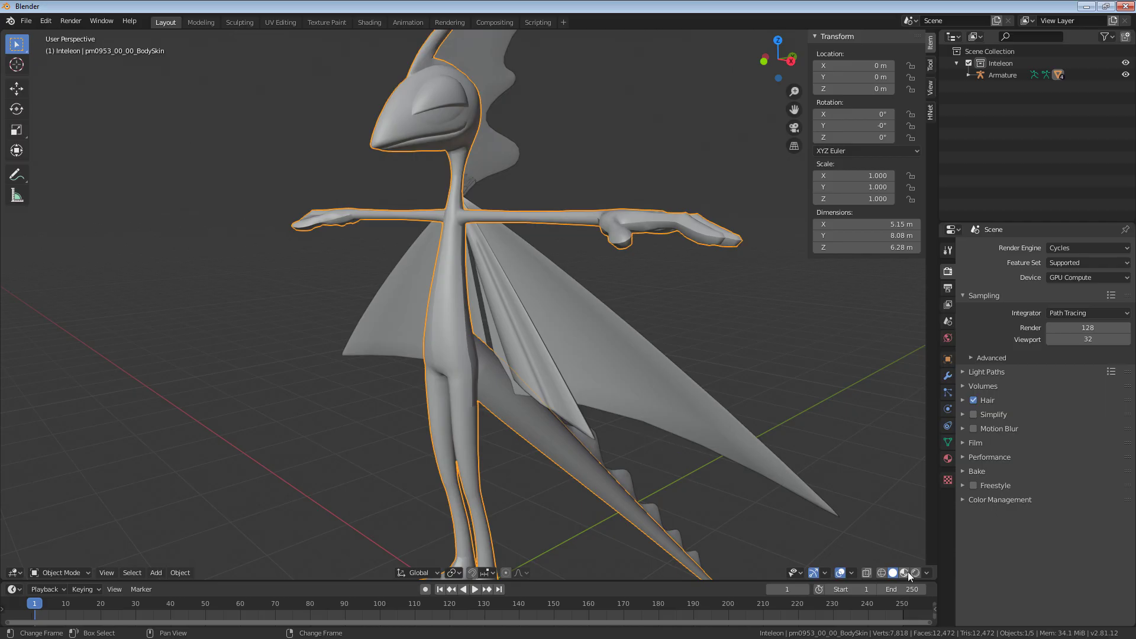
pyautogui.click(908, 572)
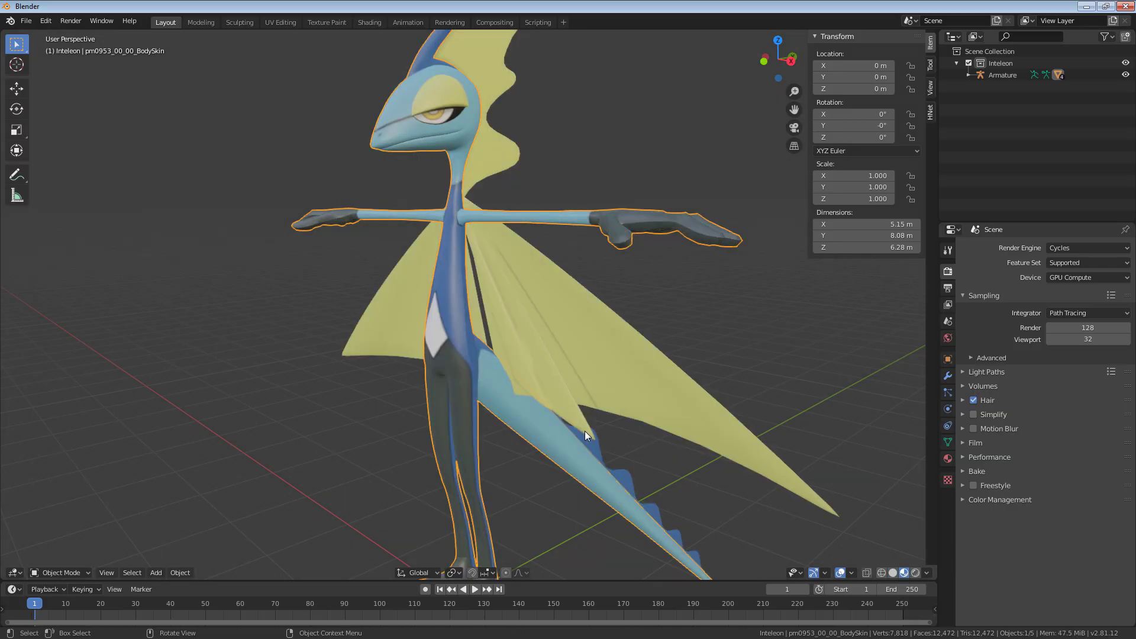
# Step: Examine the textured head and eyes of the model from both sides and close up
pyautogui.scroll(-3, 598, 428)
pyautogui.moveTo(598, 428); pyautogui.dragTo(524, 429, button='middle')
pyautogui.scroll(8, 516, 320)
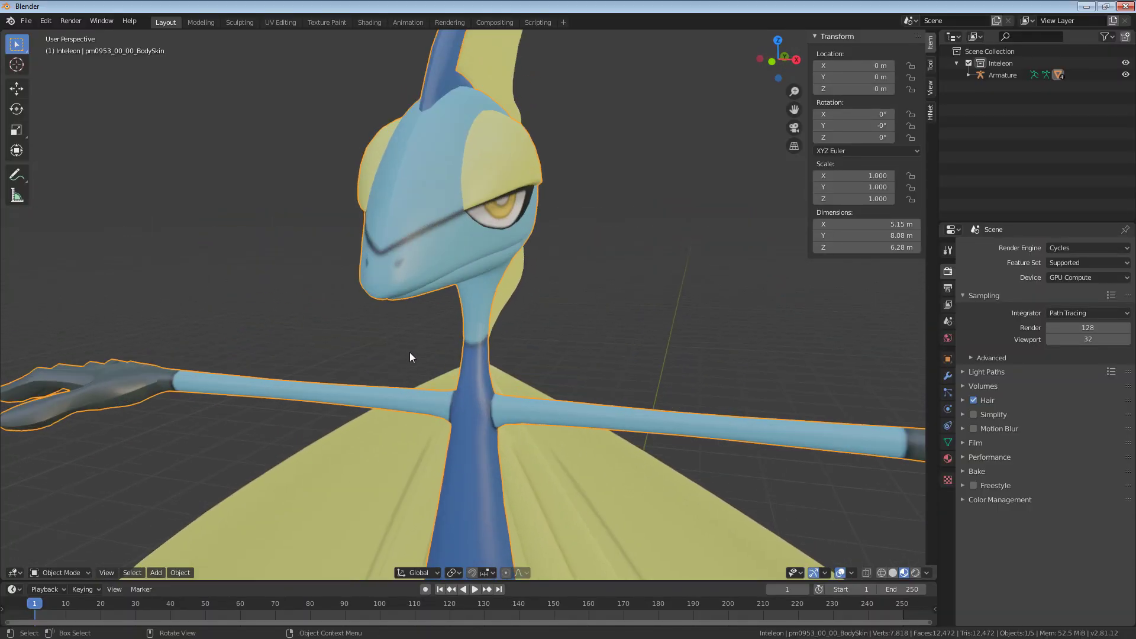
pyautogui.scroll(-5, 525, 338)
pyautogui.scroll(6, 570, 340)
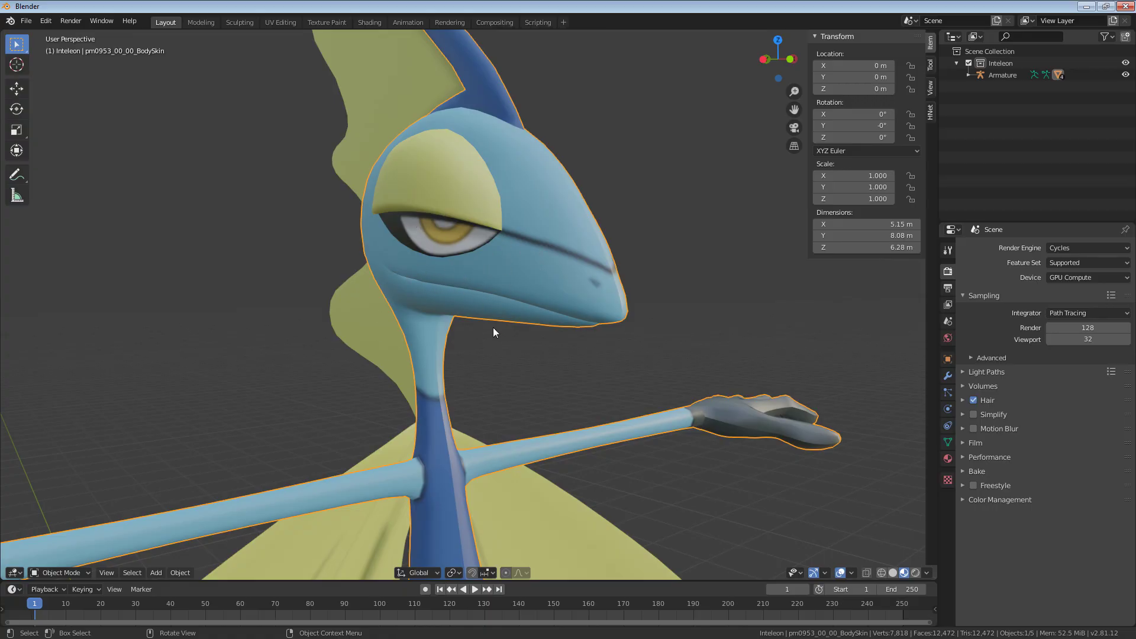
pyautogui.moveTo(466, 227); pyautogui.dragTo(582, 238, button='middle')
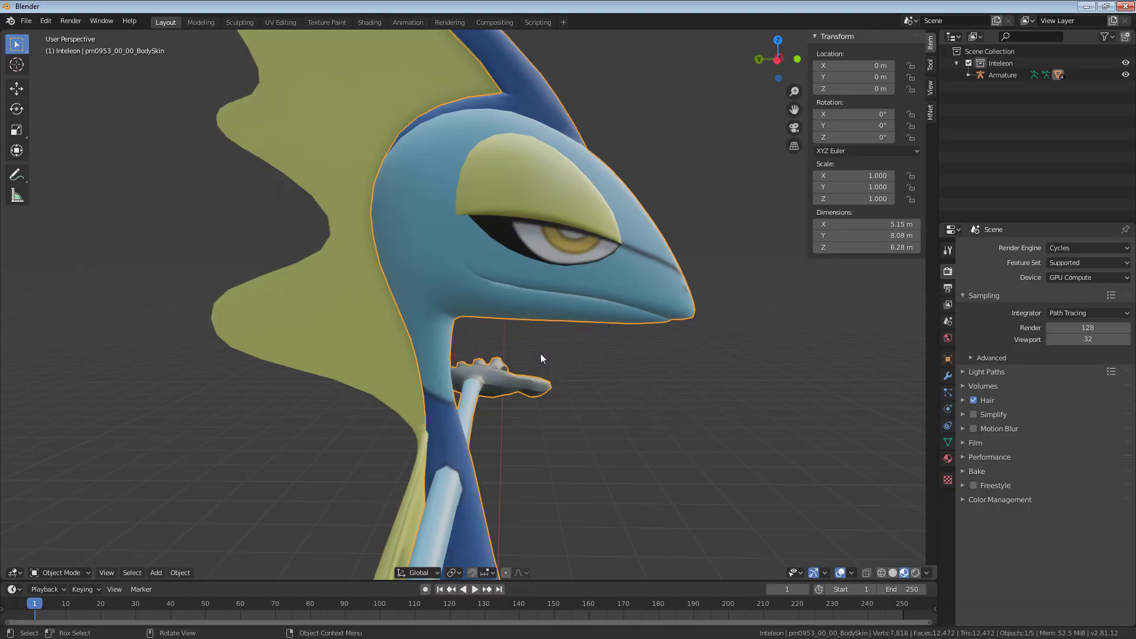
pyautogui.moveTo(542, 365); pyautogui.dragTo(472, 361, button='middle')
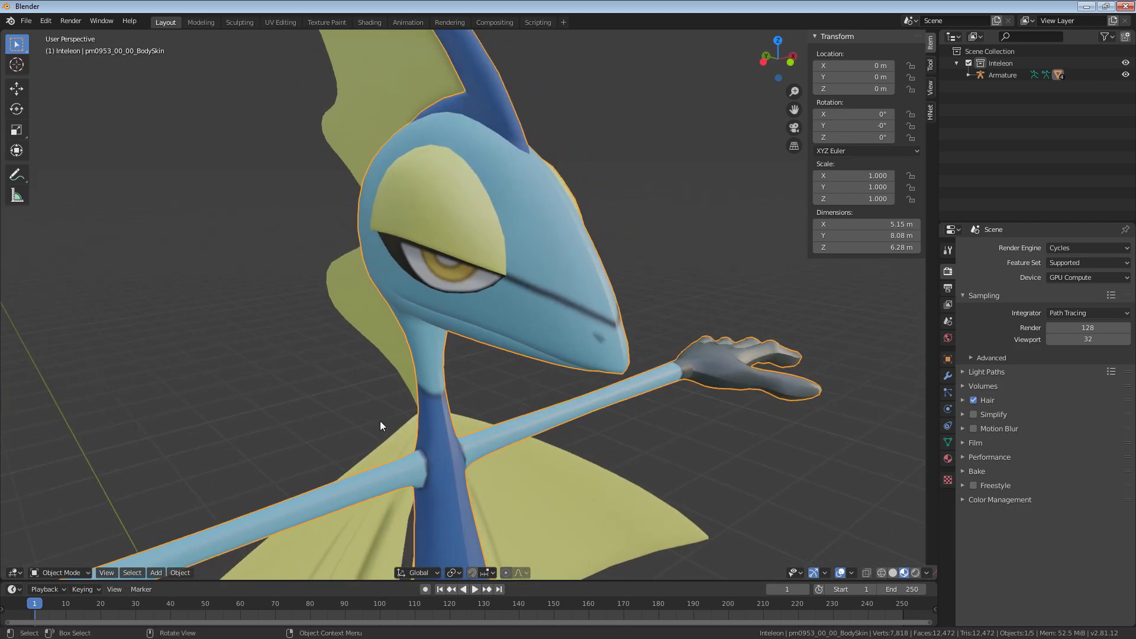
pyautogui.moveTo(638, 398); pyautogui.dragTo(477, 392, button='middle')
pyautogui.scroll(5, 477, 392)
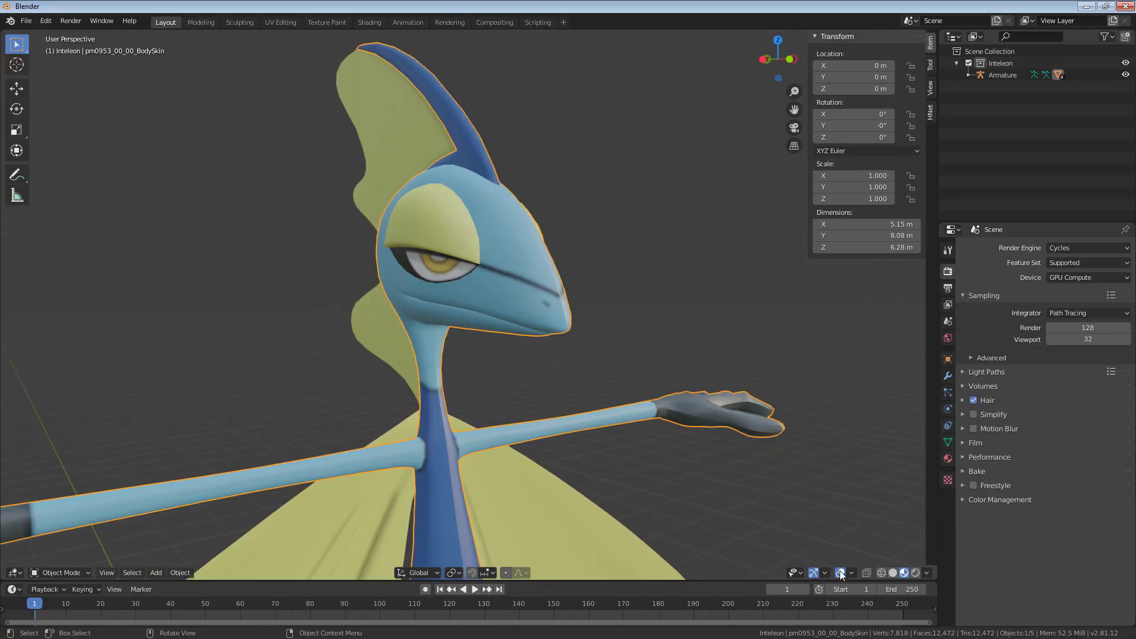
pyautogui.scroll(3, 555, 329)
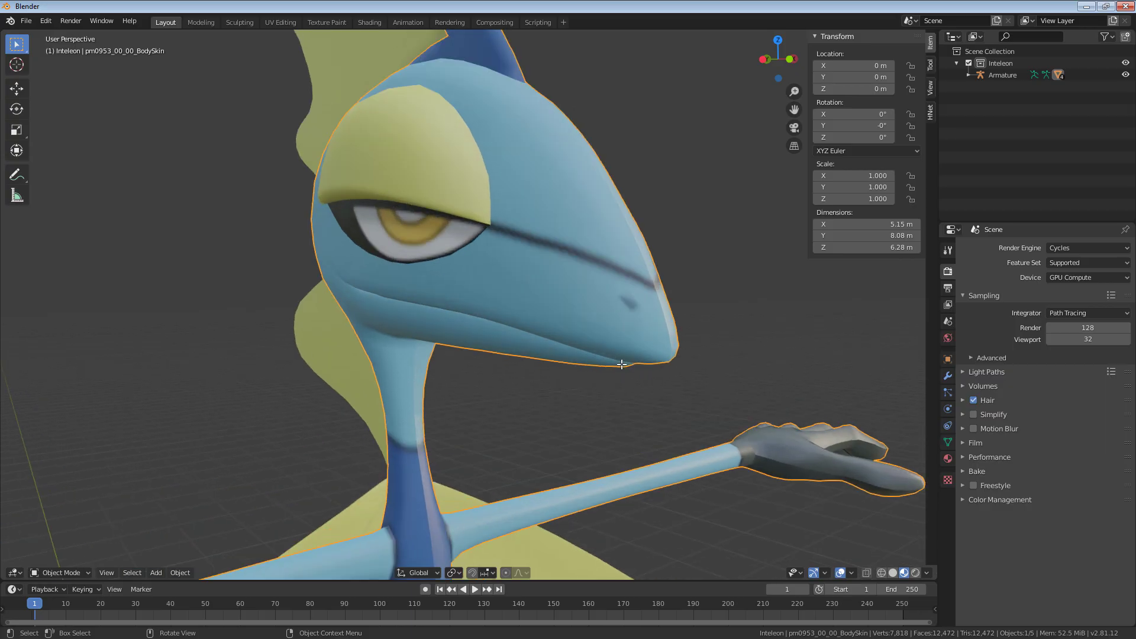
# Step: Enter Edit Mode on the body mesh and select the head geometry linked to a vertex on the snout
pyautogui.press('Tab')
pyautogui.moveTo(657, 344); pyautogui.dragTo(588, 334, button='middle')
pyautogui.click(520, 288)
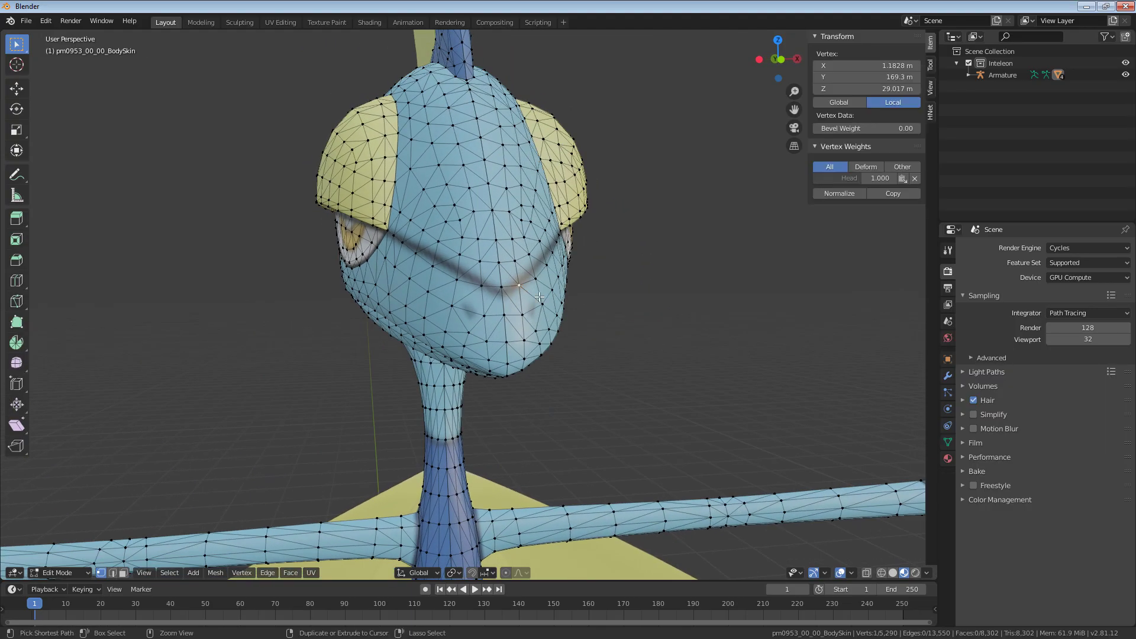
pyautogui.moveTo(539, 297); pyautogui.dragTo(483, 308, button='middle')
pyautogui.hotkey('ctrl', 'l')
pyautogui.scroll(-4, 485, 438)
# Step: Try merging all vertices of the body mesh by distance
pyautogui.press('a')
pyautogui.moveTo(493, 469); pyautogui.dragTo(486, 438, button='middle')
pyautogui.scroll(-3, 484, 263)
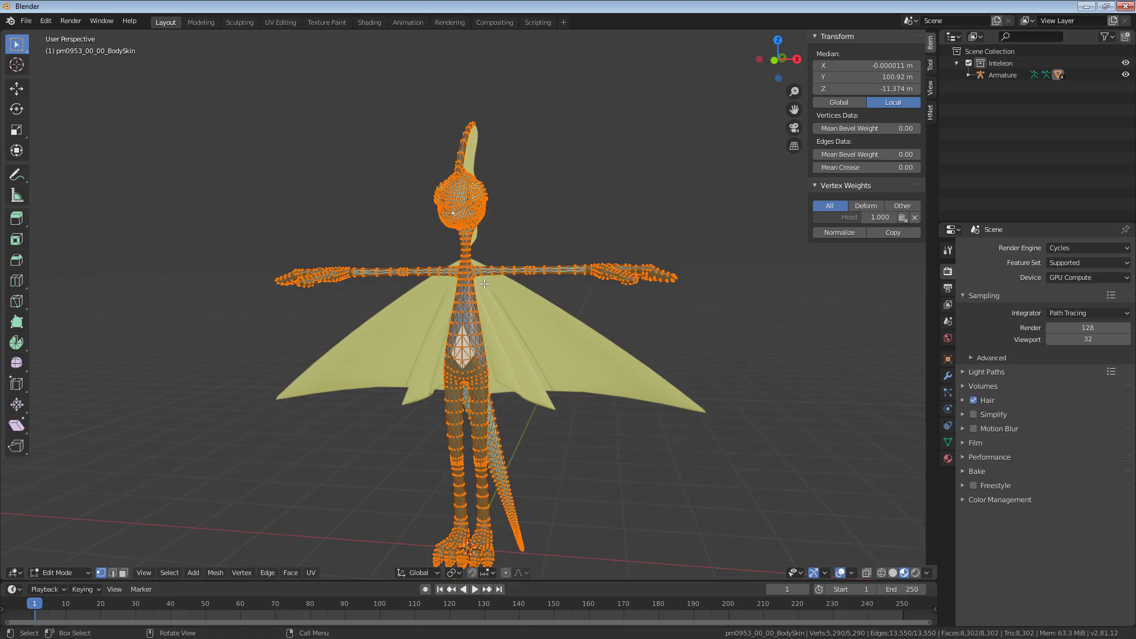
pyautogui.rightClick(486, 437)
pyautogui.moveTo(460, 515)
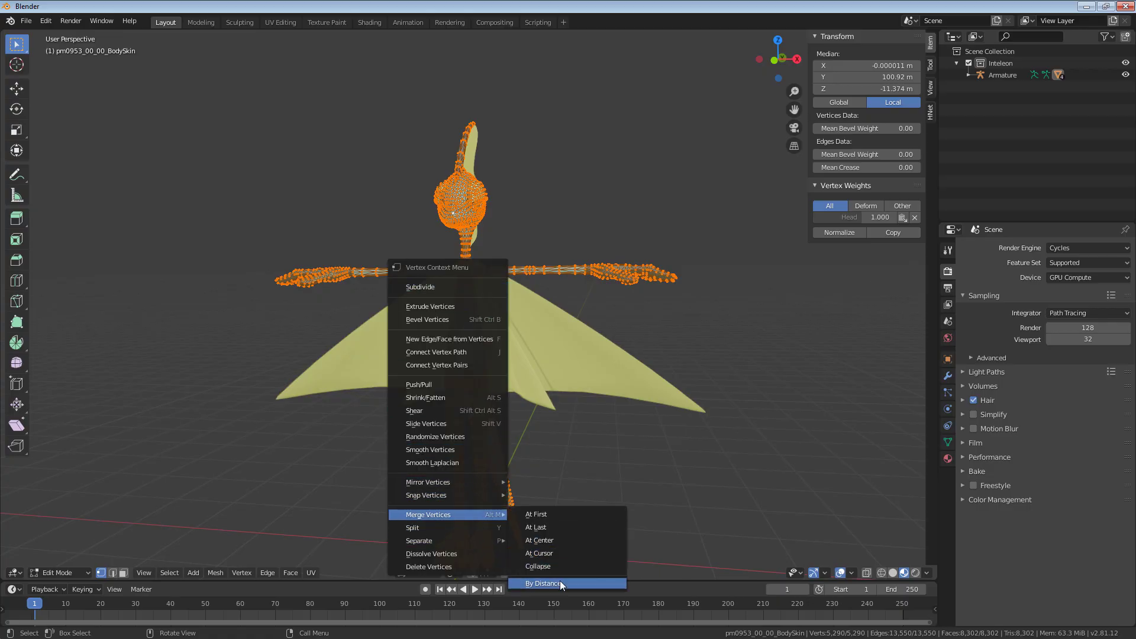
pyautogui.click(560, 580)
# Step: Check the seam between head and eyelid, and undo the merge by distance on the body mesh
pyautogui.scroll(5, 530, 350)
pyautogui.keyDown('shift'); pyautogui.moveTo(531, 351); pyautogui.dragTo(468, 486, button='middle'); pyautogui.keyUp('shift')
pyautogui.scroll(4, 440, 269)
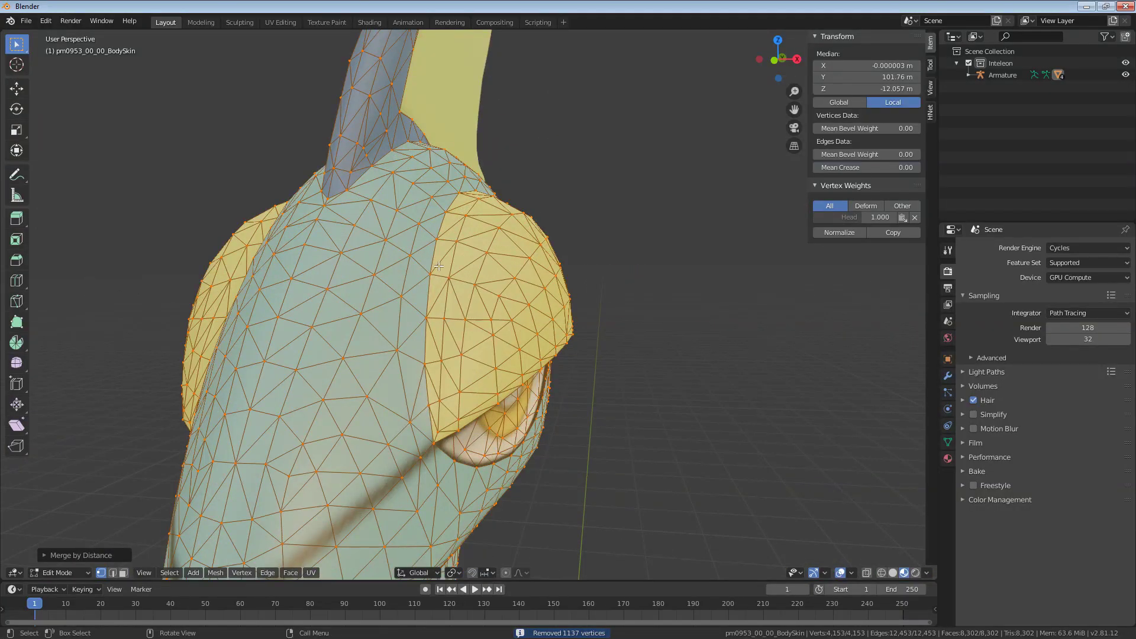
pyautogui.click(436, 267)
pyautogui.scroll(-2, 494, 331)
pyautogui.moveTo(494, 333); pyautogui.dragTo(511, 307, button='middle')
pyautogui.press('a')
pyautogui.hotkey('ctrl', 'z')
# Step: Try moving a single vertex on the border between head and eyelid, and cancel the move
pyautogui.click(501, 266)
pyautogui.press('g')
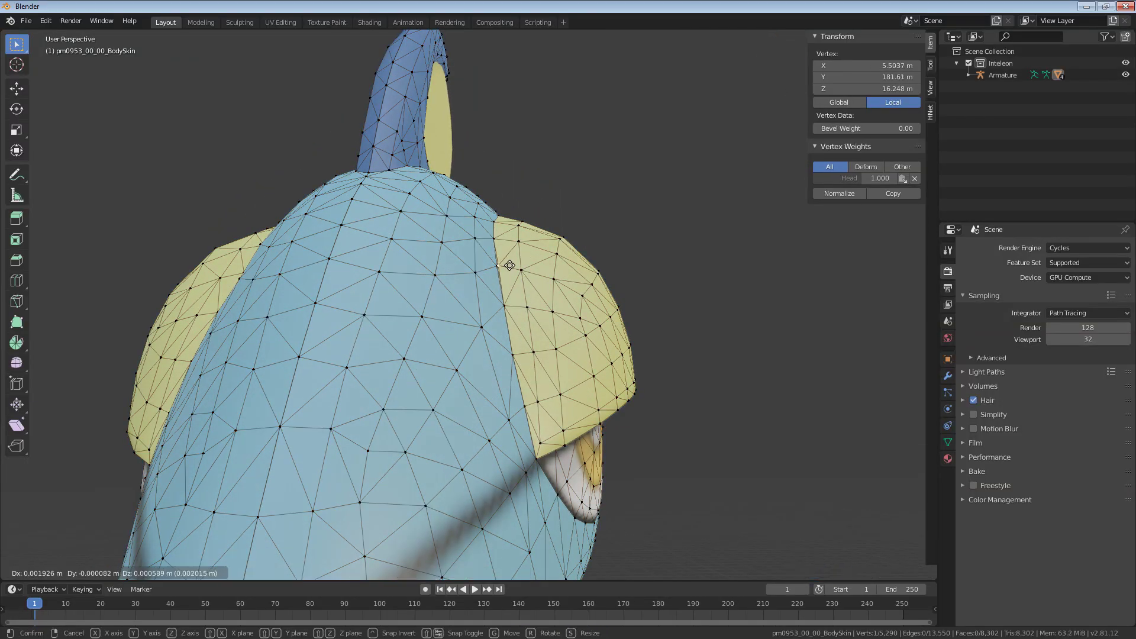
pyautogui.rightClick(513, 266)
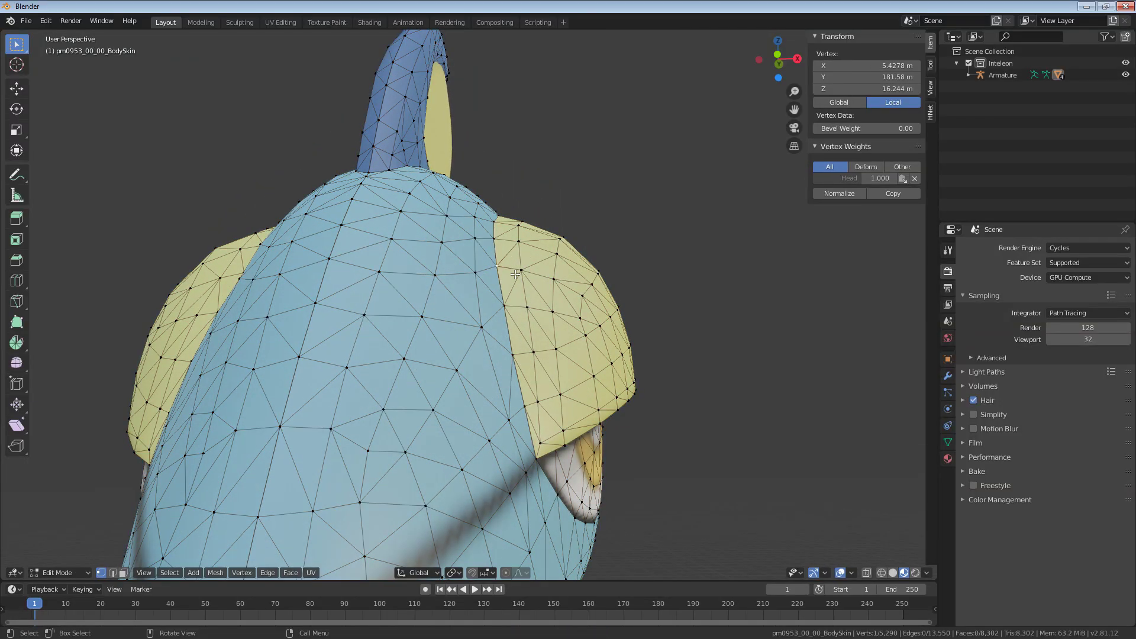
# Step: Select the linked geometry of the head and add the connected neck and upper body pieces to the selection
pyautogui.scroll(-3, 444, 342)
pyautogui.click(443, 350)
pyautogui.hotkey('ctrl', 'l')
pyautogui.moveTo(421, 383); pyautogui.dragTo(446, 295, button='middle')
pyautogui.hotkey('ctrl', 'l')
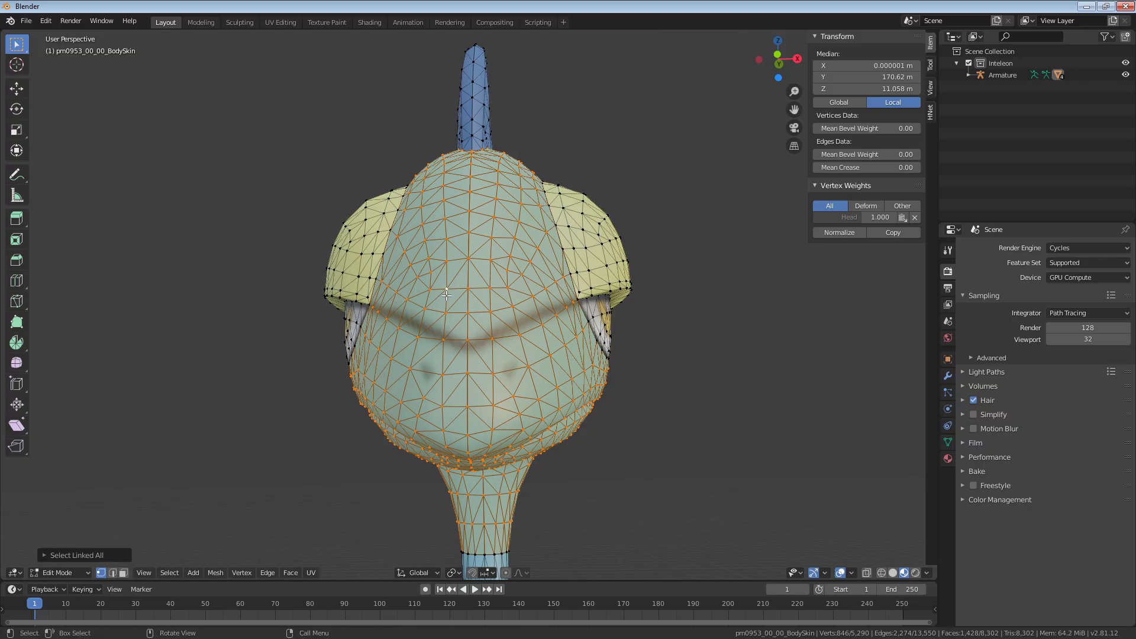
pyautogui.keyDown('shift'); pyautogui.moveTo(446, 295); pyautogui.dragTo(467, 118, button='middle'); pyautogui.keyUp('shift')
pyautogui.keyDown('shift'); pyautogui.click(507, 411); pyautogui.keyUp('shift')
pyautogui.keyDown('shift'); pyautogui.click(487, 413); pyautogui.keyUp('shift')
pyautogui.hotkey('ctrl', 'l')
# Step: Extend the selection with the linked geometry of the remaining torso parts and both legs, leaving out the feet
pyautogui.moveTo(487, 413); pyautogui.dragTo(496, 364, button='middle')
pyautogui.scroll(4, 495, 364)
pyautogui.moveTo(453, 255); pyautogui.dragTo(473, 264, button='middle')
pyautogui.scroll(-9, 473, 265)
pyautogui.keyDown('shift'); pyautogui.moveTo(556, 518); pyautogui.dragTo(431, 318, button='middle'); pyautogui.keyUp('shift')
pyautogui.scroll(4, 447, 318)
pyautogui.keyDown('shift'); pyautogui.click(465, 200); pyautogui.keyUp('shift')
pyautogui.keyDown('shift'); pyautogui.moveTo(627, 237); pyautogui.dragTo(564, 416, button='middle'); pyautogui.keyUp('shift')
pyautogui.keyDown('shift'); pyautogui.click(594, 270); pyautogui.keyUp('shift')
pyautogui.hotkey('ctrl', 'l')
pyautogui.keyDown('shift'); pyautogui.click(412, 324); pyautogui.keyUp('shift')
pyautogui.hotkey('ctrl', 'l')
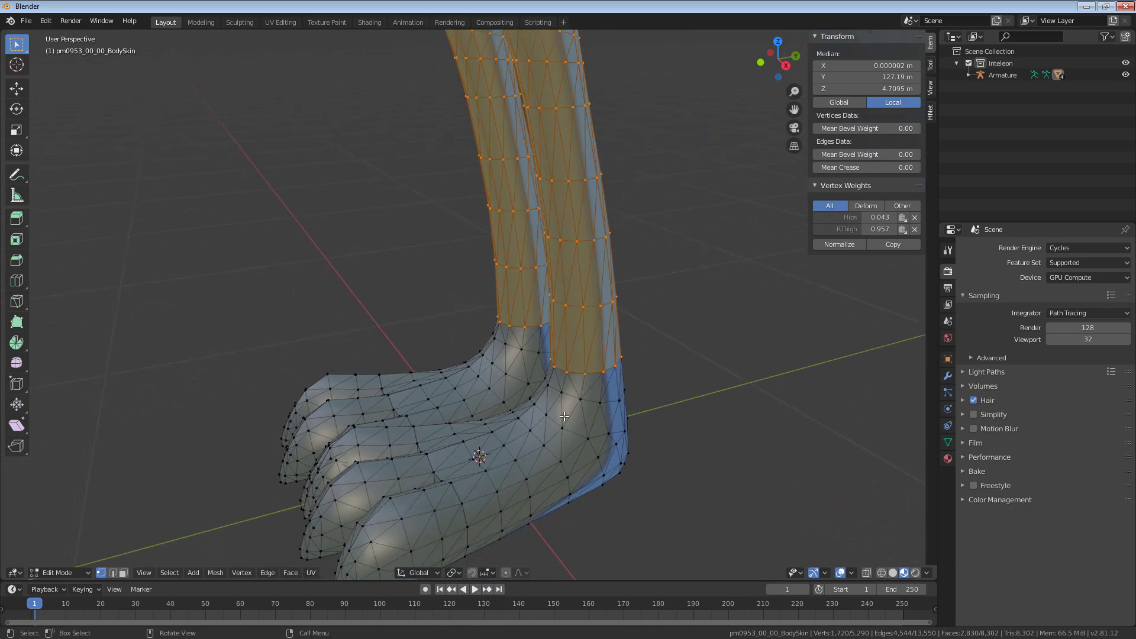
# Step: Merge the selected head, torso and leg vertices by distance and clear the selection
pyautogui.rightClick(597, 376)
pyautogui.click(682, 445)
pyautogui.scroll(-8, 523, 242)
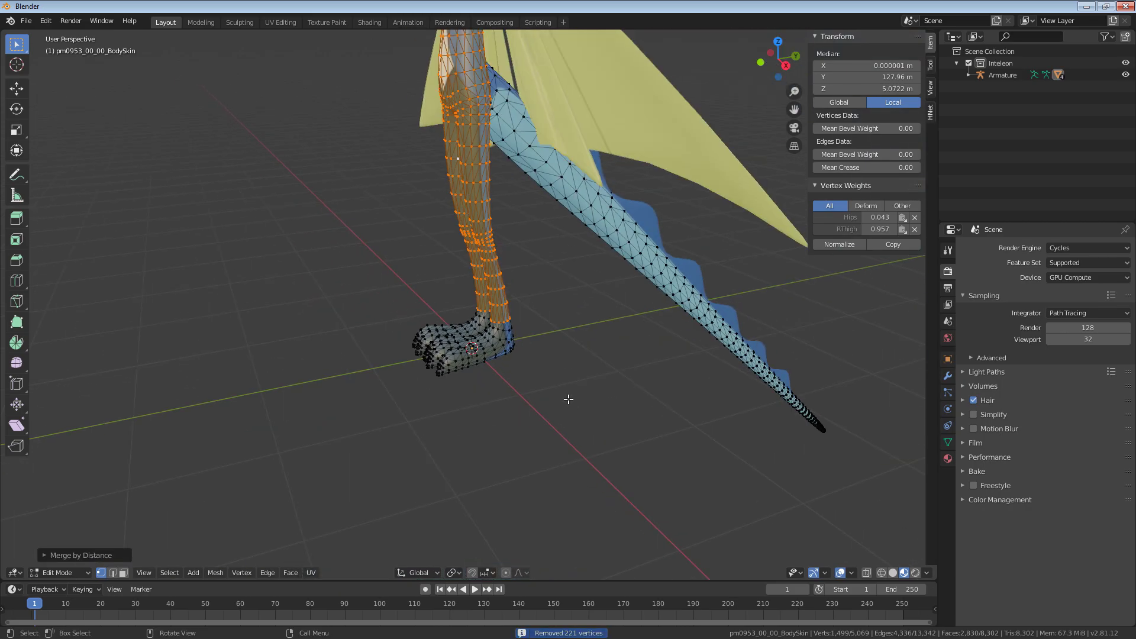
pyautogui.hotkey('alt', 'a')
pyautogui.scroll(-3, 523, 242)
# Step: Examine the merged mesh around the eyes, snout and mouth line from several angles
pyautogui.press('l')
pyautogui.moveTo(550, 471); pyautogui.dragTo(560, 371, button='middle')
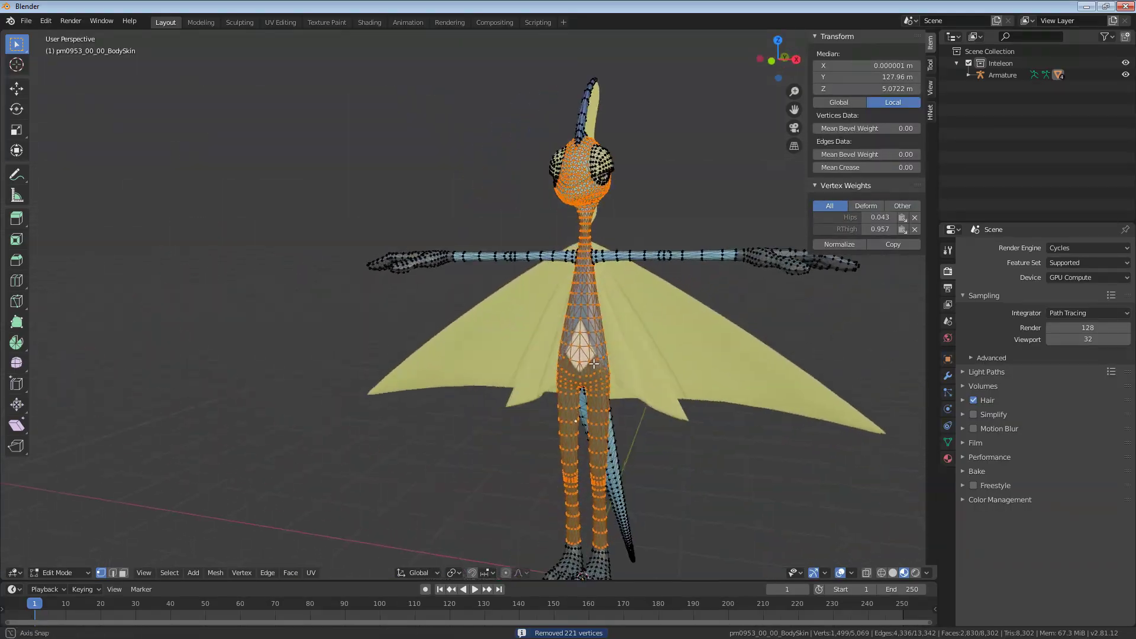
pyautogui.scroll(3, 560, 371)
pyautogui.moveTo(606, 316); pyautogui.dragTo(532, 255, button='middle')
pyautogui.scroll(3, 536, 343)
pyautogui.press('KP_Decimal')
pyautogui.moveTo(545, 186); pyautogui.dragTo(763, 398, button='middle')
pyautogui.scroll(-7, 764, 397)
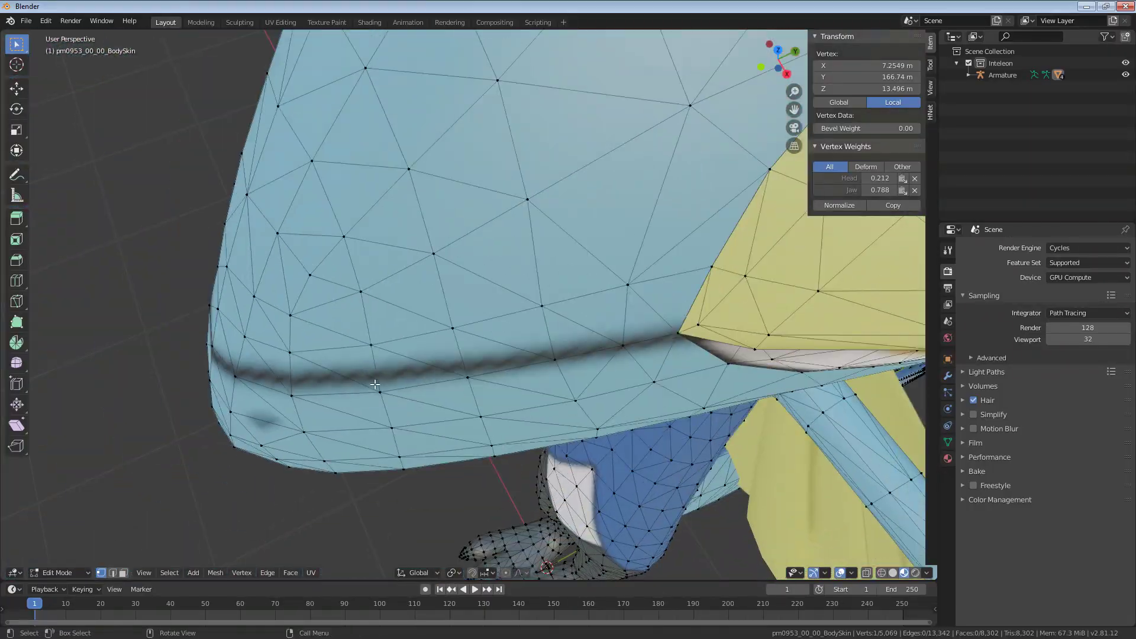
pyautogui.moveTo(498, 449); pyautogui.dragTo(519, 309, button='middle')
pyautogui.keyDown('shift'); pyautogui.moveTo(410, 391); pyautogui.dragTo(547, 267, button='middle'); pyautogui.keyUp('shift')
pyautogui.scroll(4, 468, 339)
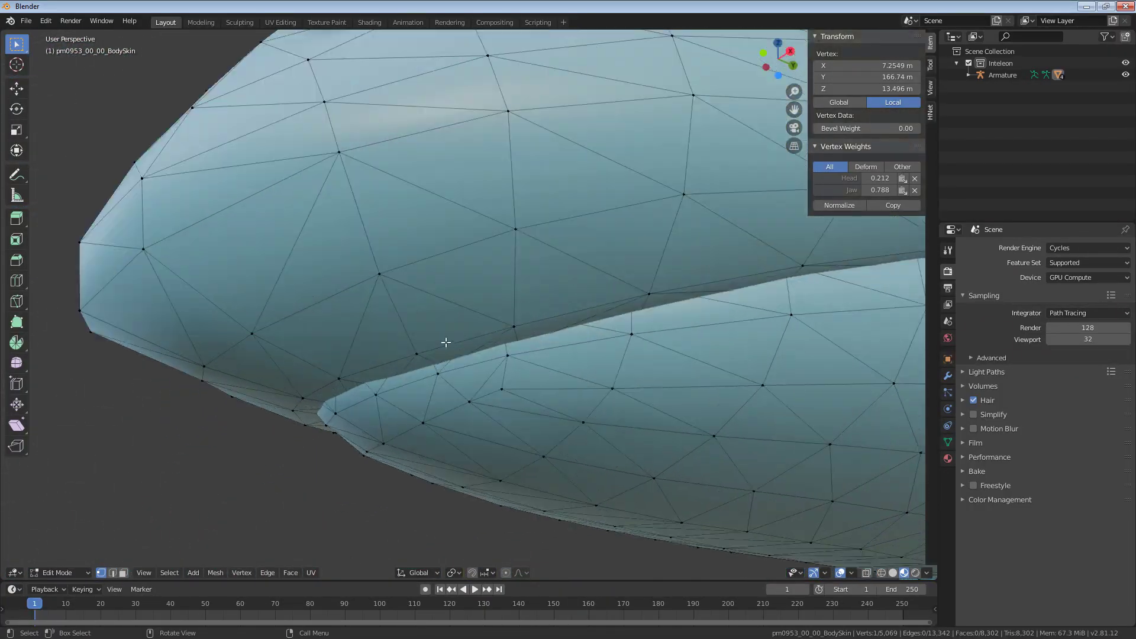
pyautogui.moveTo(373, 368); pyautogui.dragTo(525, 346, button='middle')
pyautogui.scroll(-9, 575, 354)
pyautogui.scroll(-4, 525, 346)
# Step: Leave mesh editing, put the armature in Pose Mode and display its bones in front of the mesh
pyautogui.press('Tab')
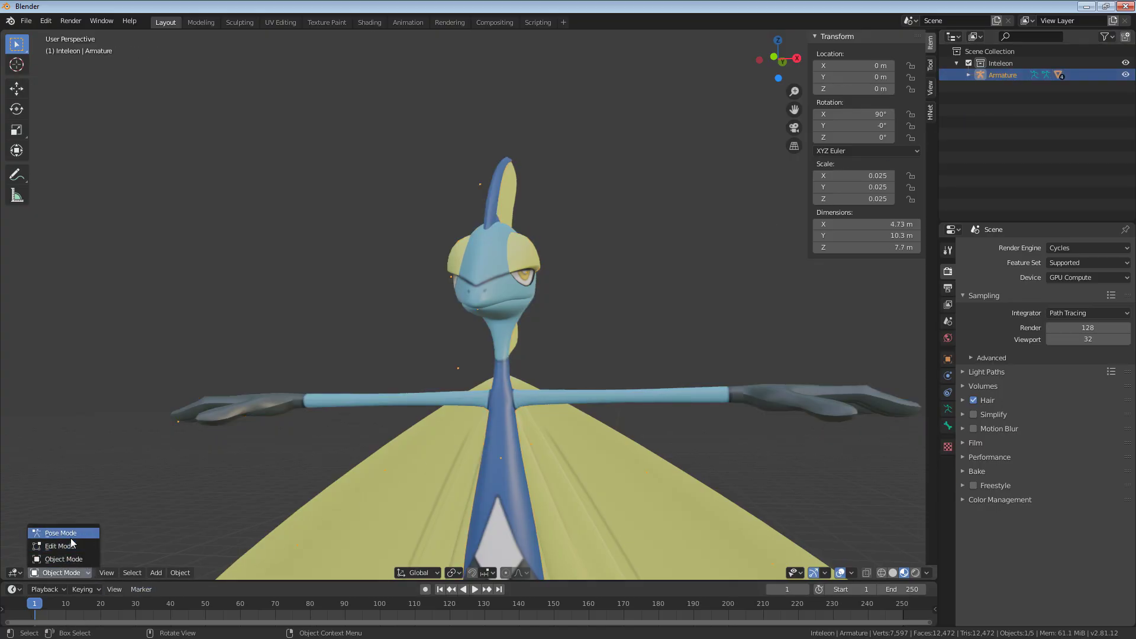
pyautogui.click(72, 538)
pyautogui.moveTo(466, 368); pyautogui.dragTo(473, 361, button='middle')
pyautogui.scroll(4, 474, 360)
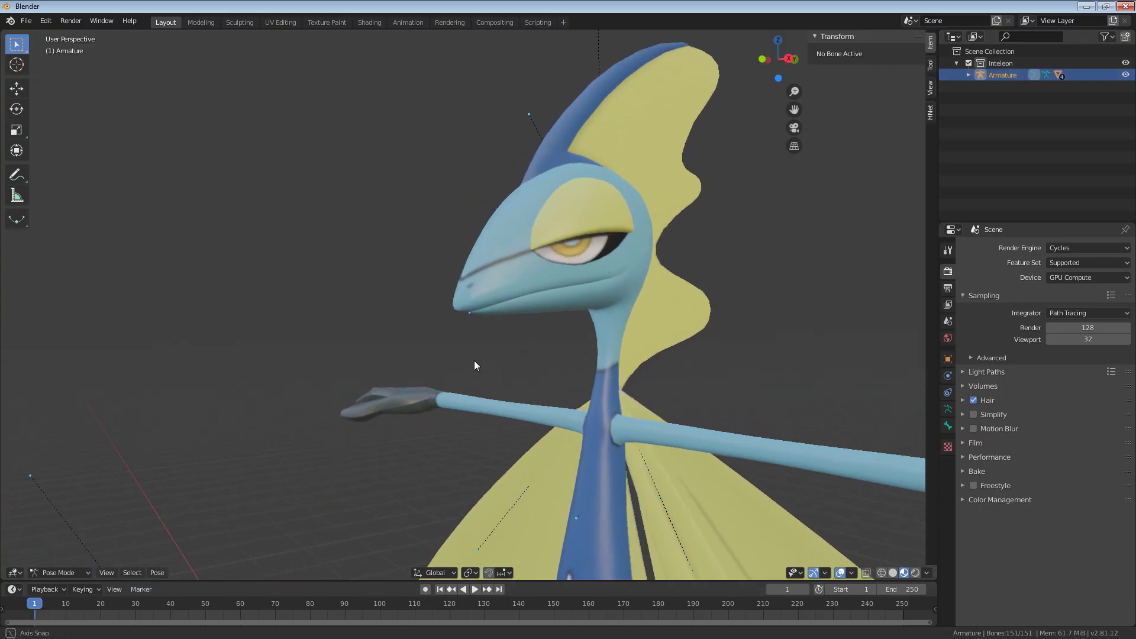
pyautogui.click(946, 409)
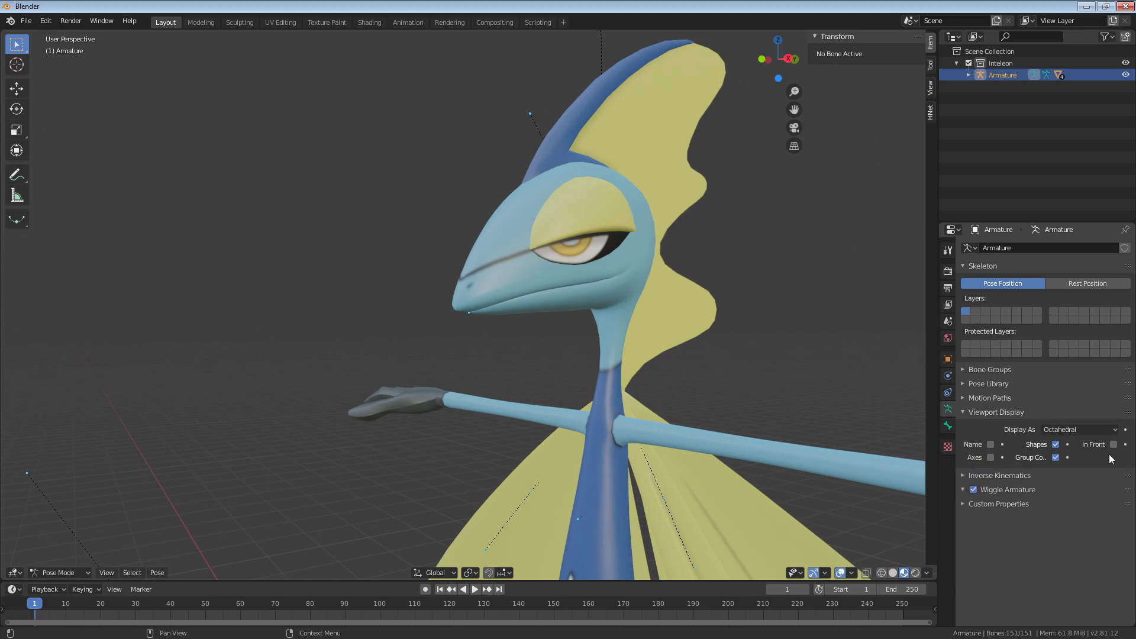
pyautogui.moveTo(582, 312); pyautogui.dragTo(519, 310, button='middle')
# Step: Check the bones around the mouth and eye, try rotating the Head bone and cancel the rotation
pyautogui.click(456, 313)
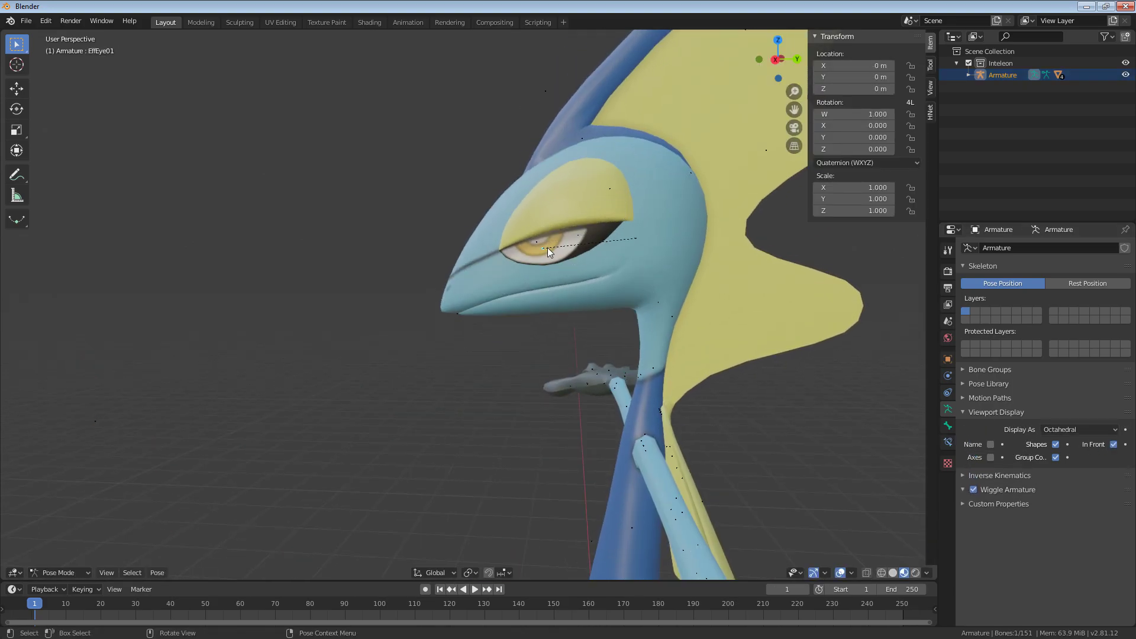
pyautogui.moveTo(468, 333); pyautogui.dragTo(517, 369, button='middle')
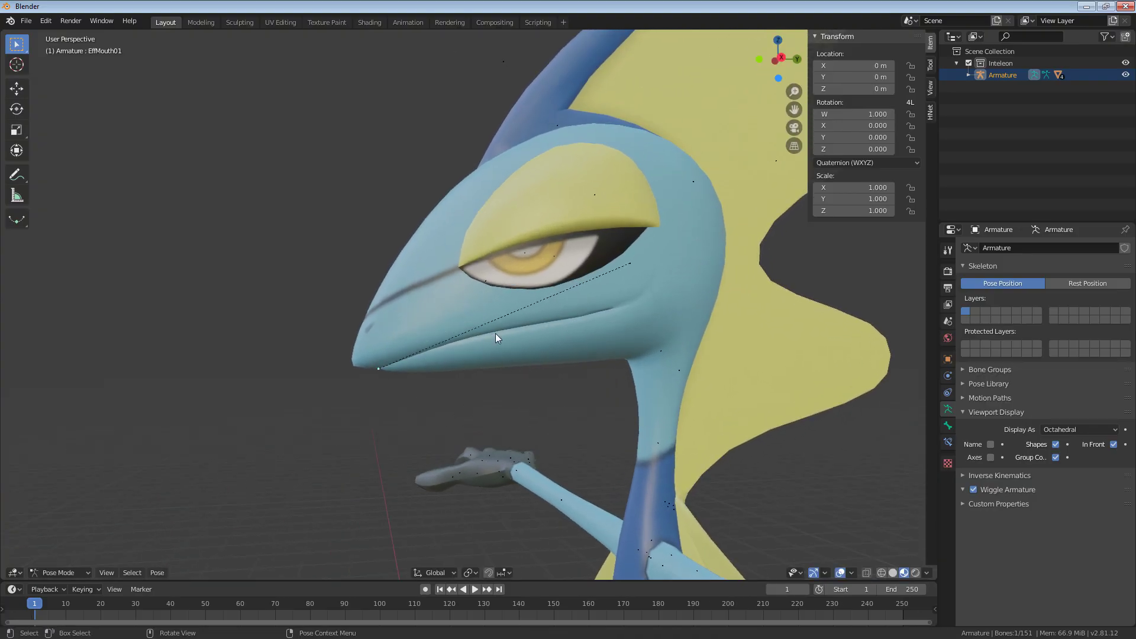
pyautogui.click(623, 265)
pyautogui.scroll(3, 624, 265)
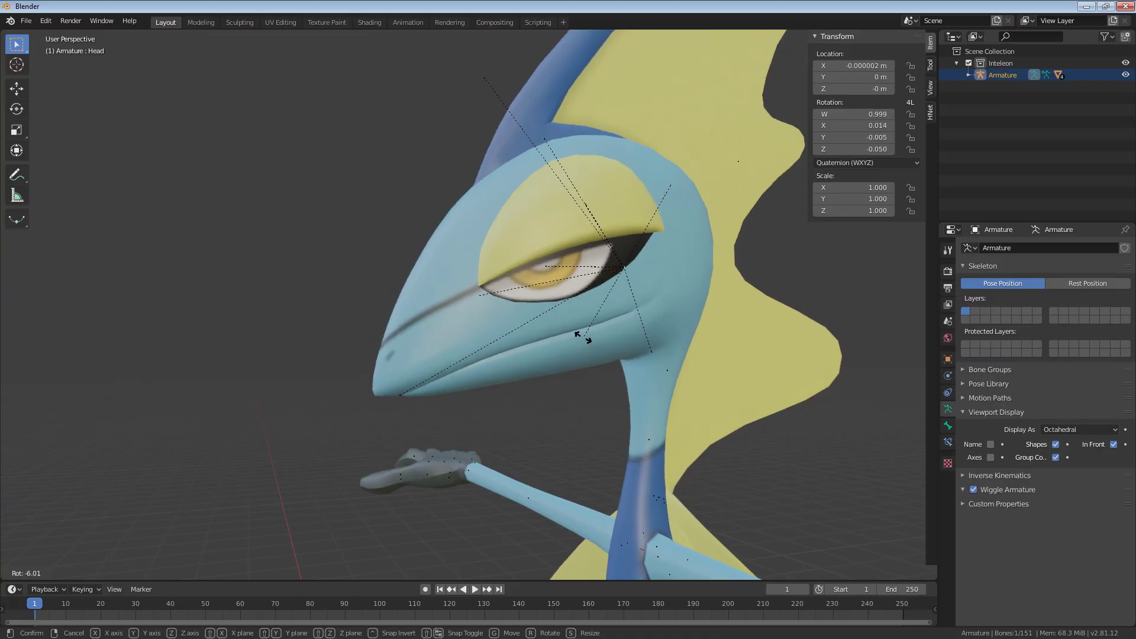
pyautogui.press('r')
pyautogui.rightClick(521, 467)
pyautogui.press('a')
# Step: Test-move the EffHeadCenter01 bone beside the eye and the bone at the snout tip
pyautogui.moveTo(675, 258); pyautogui.dragTo(642, 285, button='middle')
pyautogui.scroll(-3, 592, 281)
pyautogui.moveTo(534, 275); pyautogui.dragTo(528, 251, button='middle')
pyautogui.click(540, 271)
pyautogui.press('g')
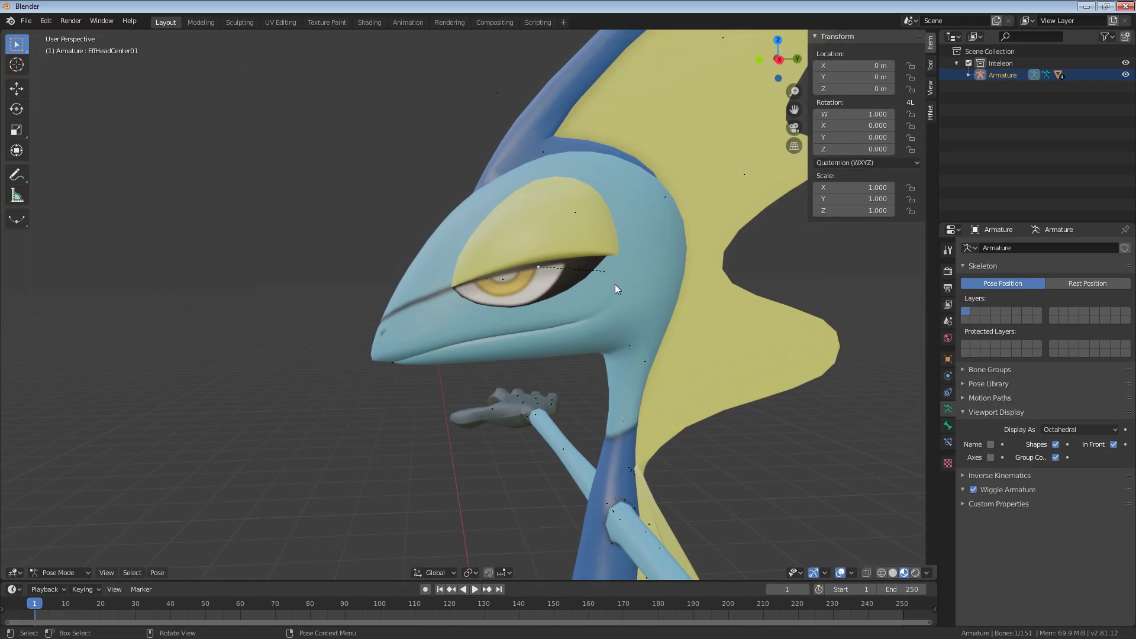
pyautogui.click(392, 366)
pyautogui.rightClick(429, 395)
# Step: Hide the extra control bones around the eyes and face
pyautogui.click(608, 275)
pyautogui.click(502, 279)
pyautogui.moveTo(512, 293); pyautogui.dragTo(483, 281, button='middle')
pyautogui.press('h')
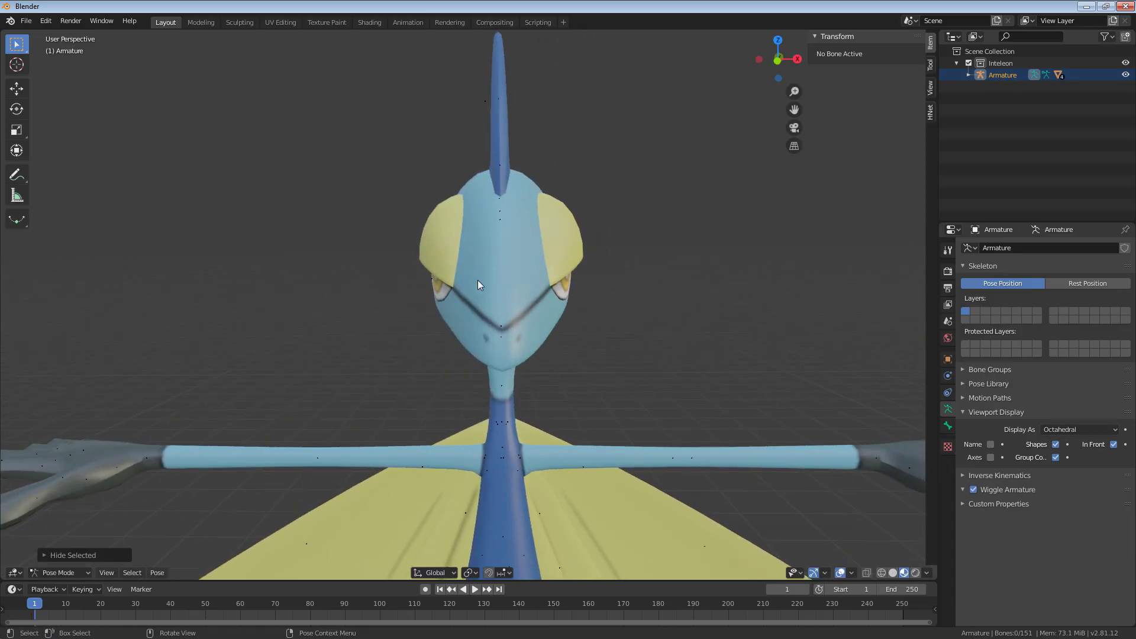
pyautogui.click(439, 278)
pyautogui.press('h')
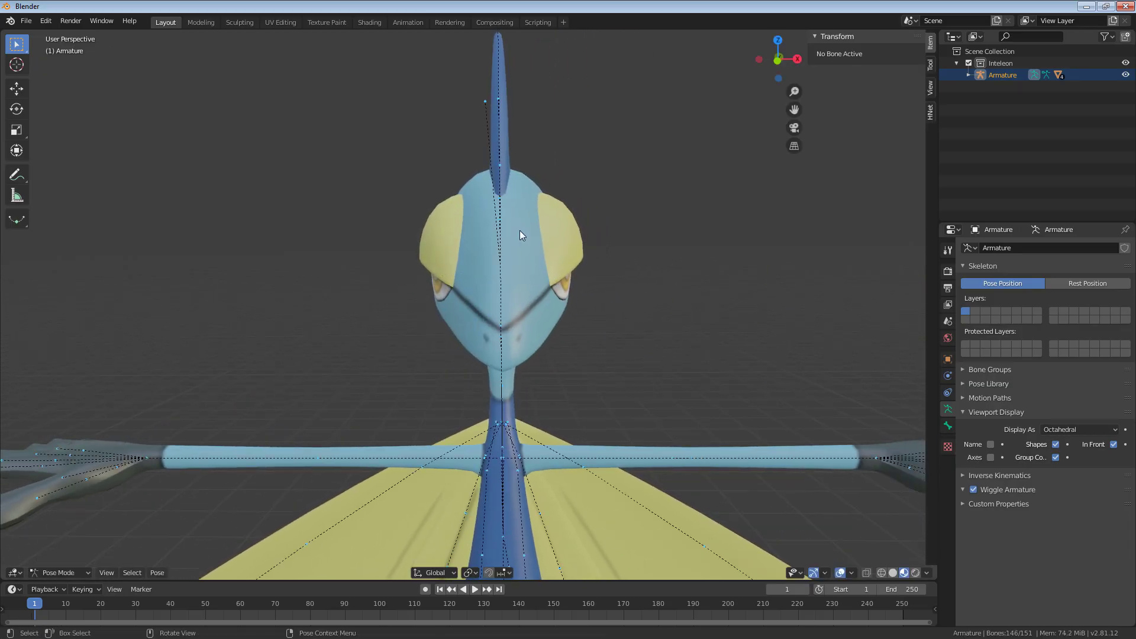
# Step: Rotate the Jaw bone to open the mouth wide and examine the mouth interior from the front
pyautogui.moveTo(516, 227); pyautogui.dragTo(598, 281, button='middle')
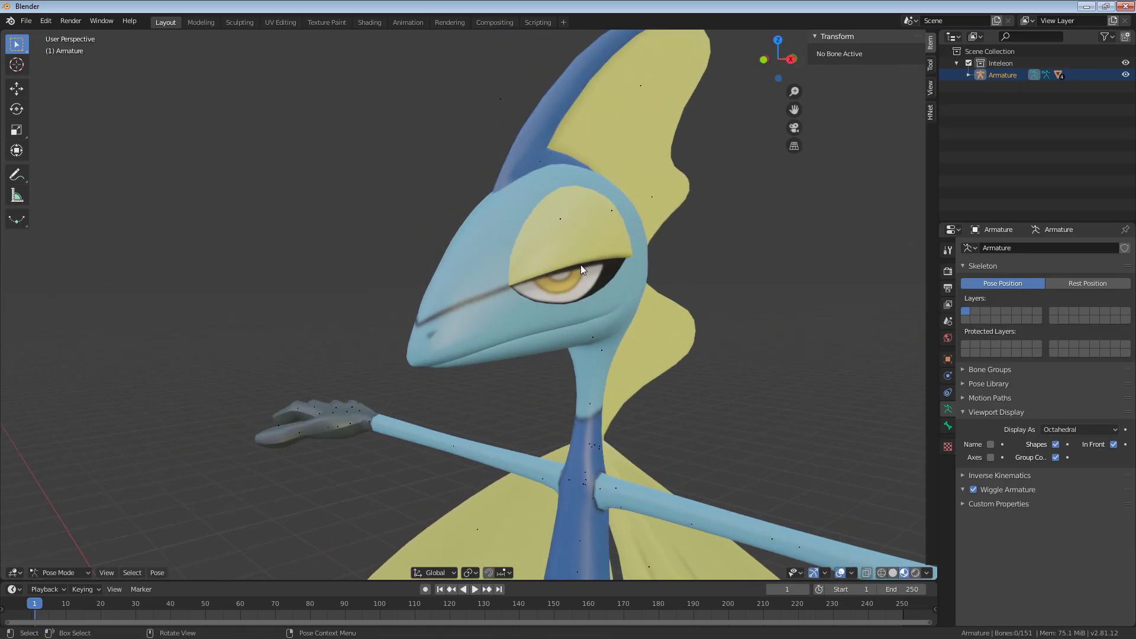
pyautogui.click(584, 240)
pyautogui.press('r')
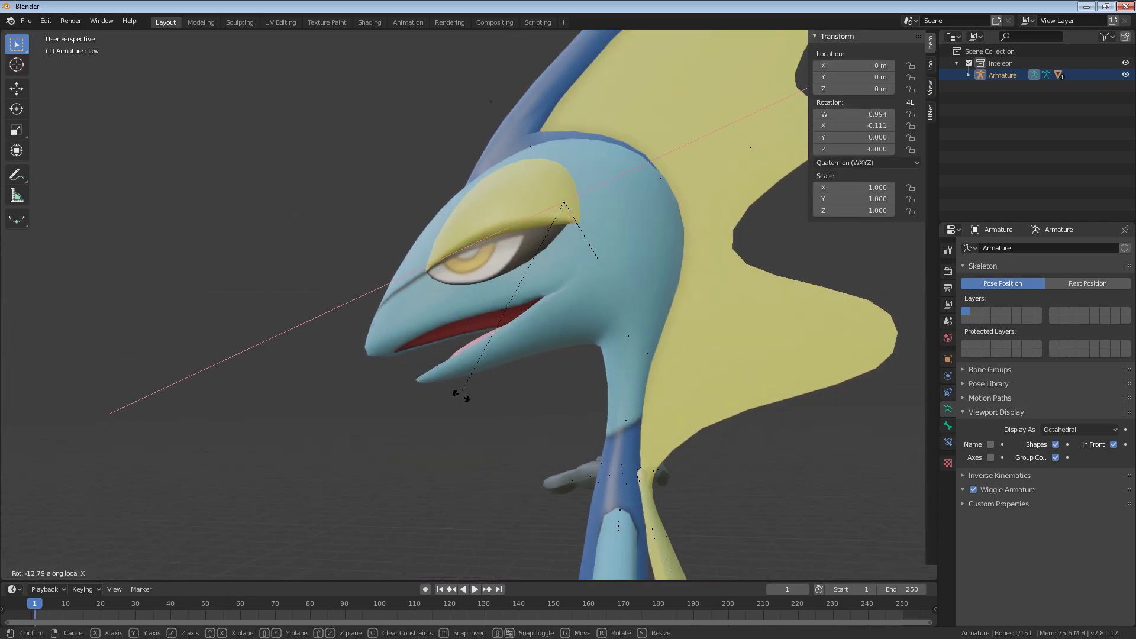
pyautogui.rightClick(440, 376)
pyautogui.moveTo(440, 376); pyautogui.dragTo(484, 394, button='middle')
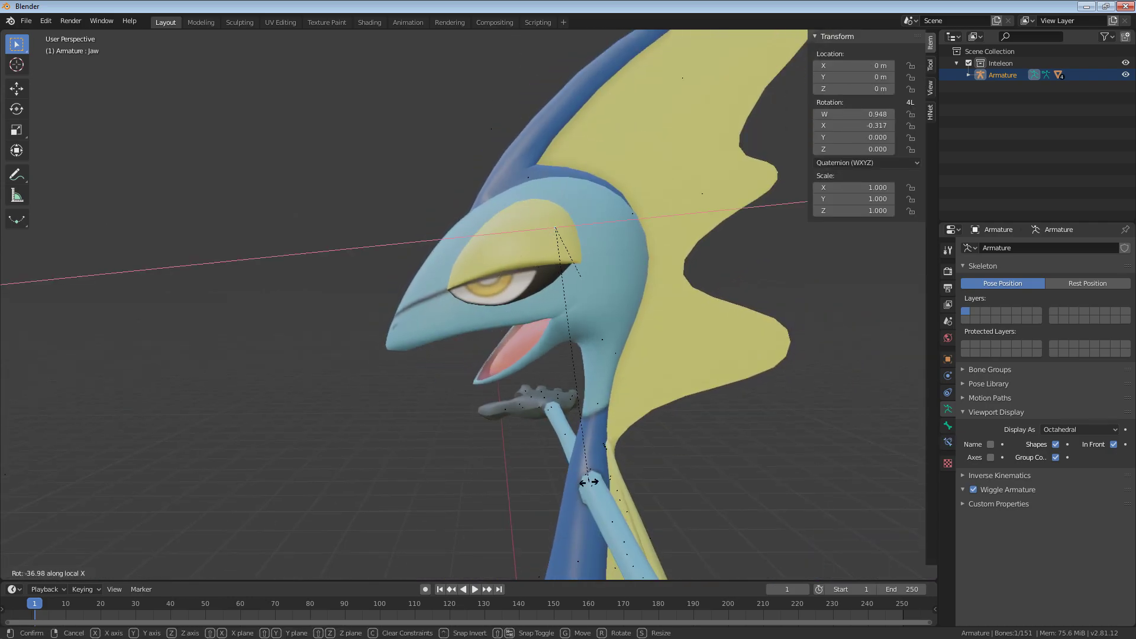
pyautogui.moveTo(567, 232); pyautogui.dragTo(605, 350, button='middle')
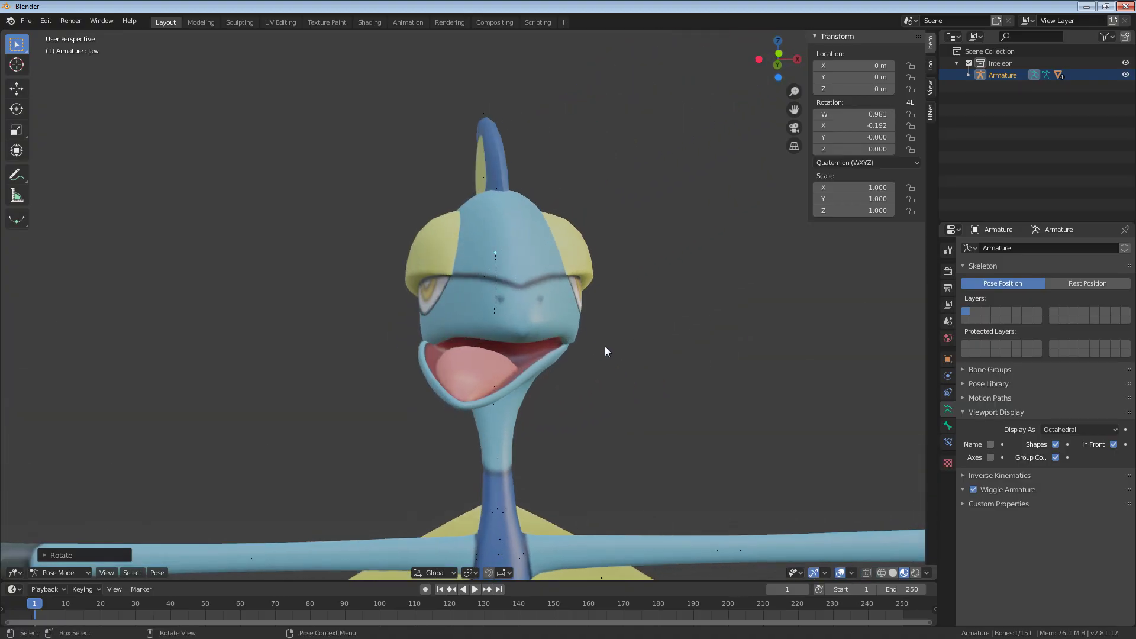
pyautogui.moveTo(600, 441); pyautogui.dragTo(651, 429, button='middle')
pyautogui.scroll(3, 507, 421)
pyautogui.scroll(4, 542, 431)
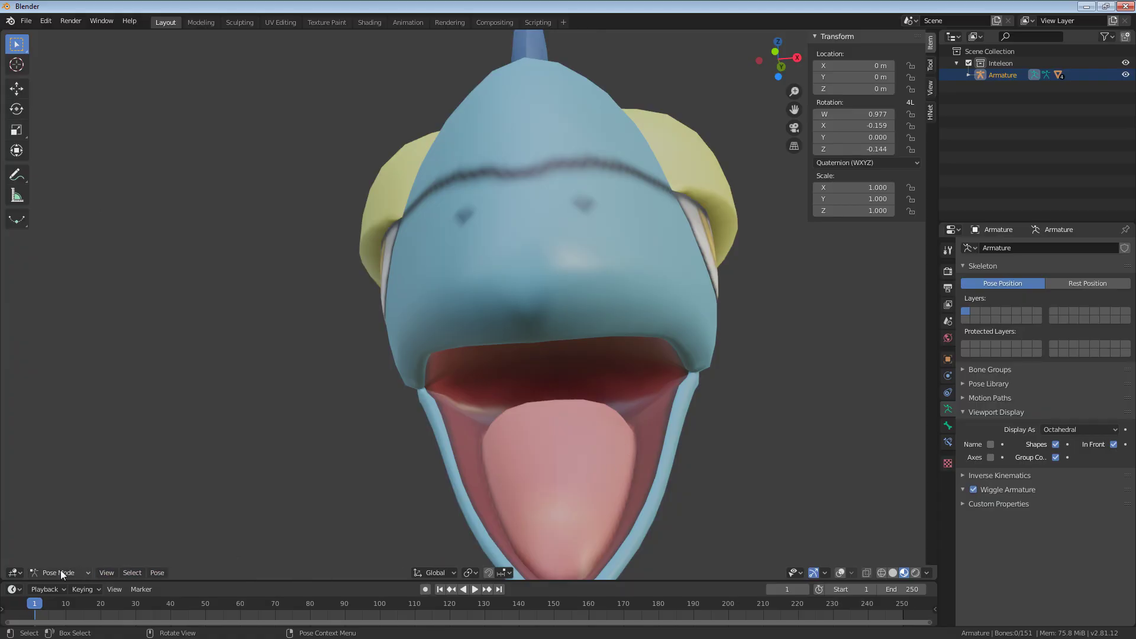
# Step: Edit the pm0953_00_00_BodySkin mesh and hide the connected head skin to expose the mouth interior
pyautogui.press('Tab')
pyautogui.press('Tab')
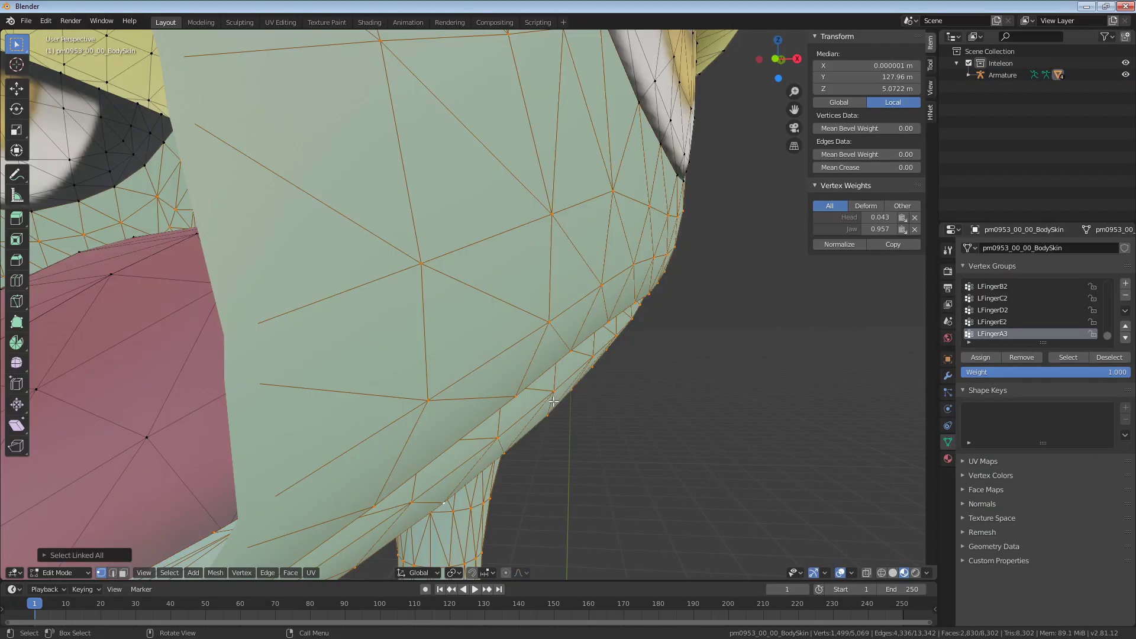
pyautogui.moveTo(623, 408); pyautogui.dragTo(584, 384, button='middle')
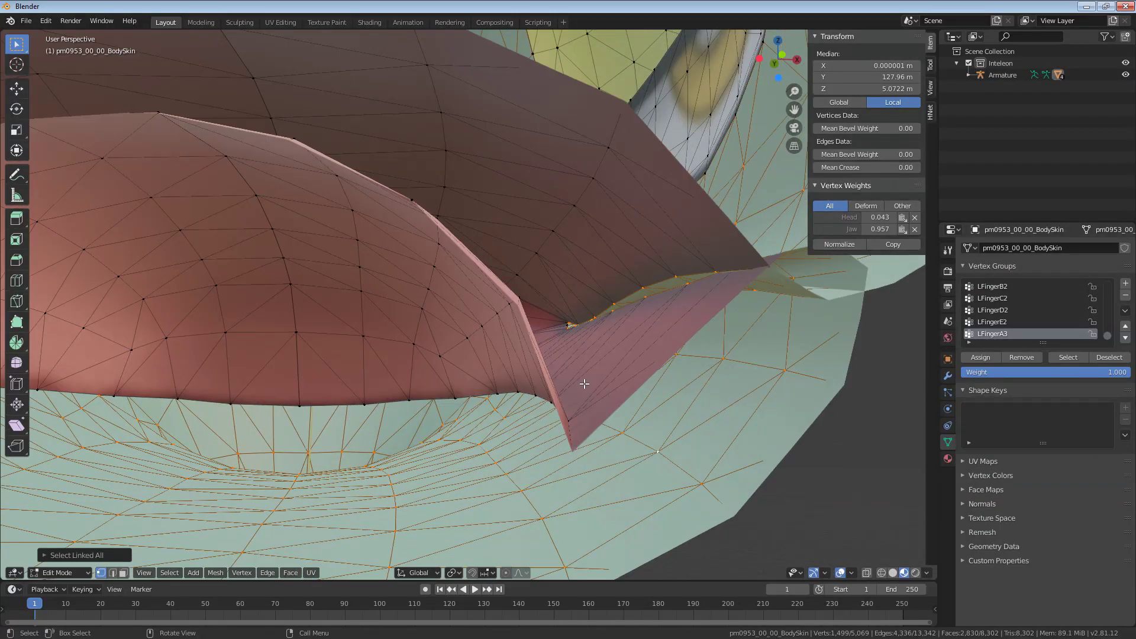
pyautogui.moveTo(693, 303); pyautogui.dragTo(659, 317, button='middle')
pyautogui.click(521, 259)
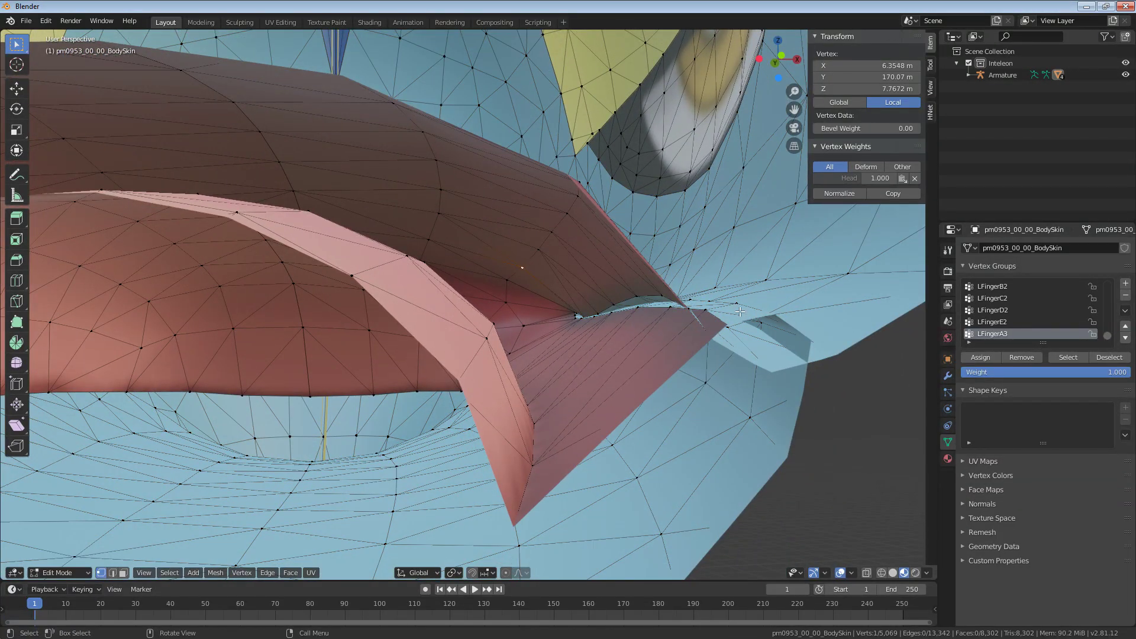
pyautogui.hotkey('ctrl', 'l')
pyautogui.press('h')
# Step: Select both linked halves of the mouth lining, merge their vertices by distance and hide the lining
pyautogui.scroll(-7, 621, 309)
pyautogui.moveTo(473, 283); pyautogui.dragTo(430, 331, button='middle')
pyautogui.hotkey('ctrl', 'l')
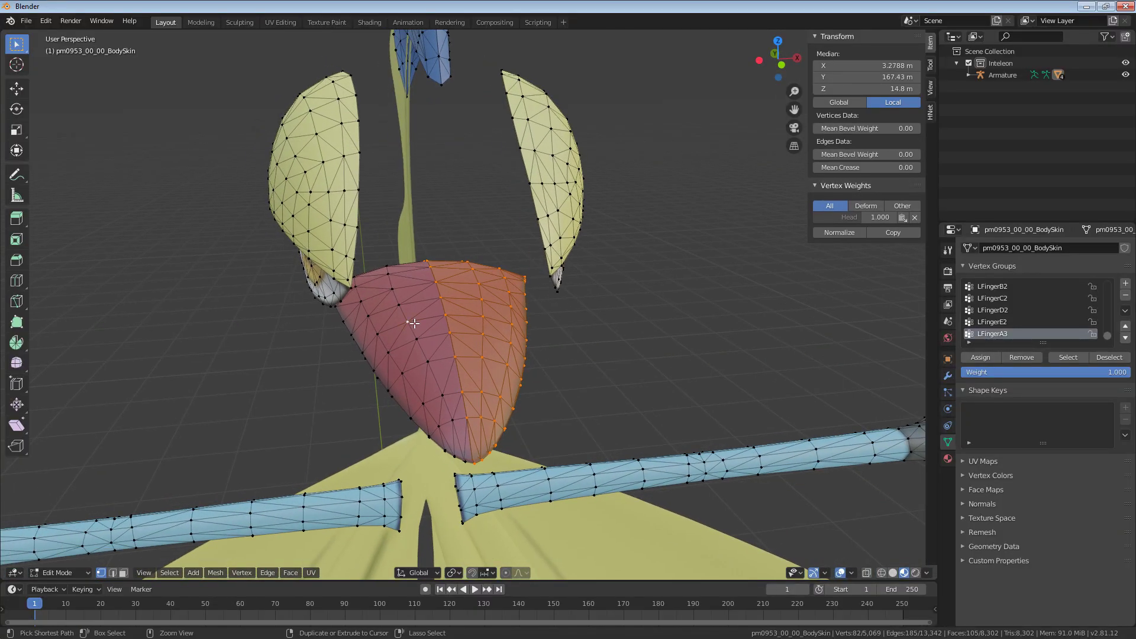
pyautogui.rightClick(414, 323)
pyautogui.moveTo(452, 329)
pyautogui.click(531, 399)
pyautogui.moveTo(531, 399); pyautogui.dragTo(479, 364, button='middle')
pyautogui.press('h')
# Step: Merge the linked tongue vertices by distance and reveal the hidden mesh parts
pyautogui.click(475, 335)
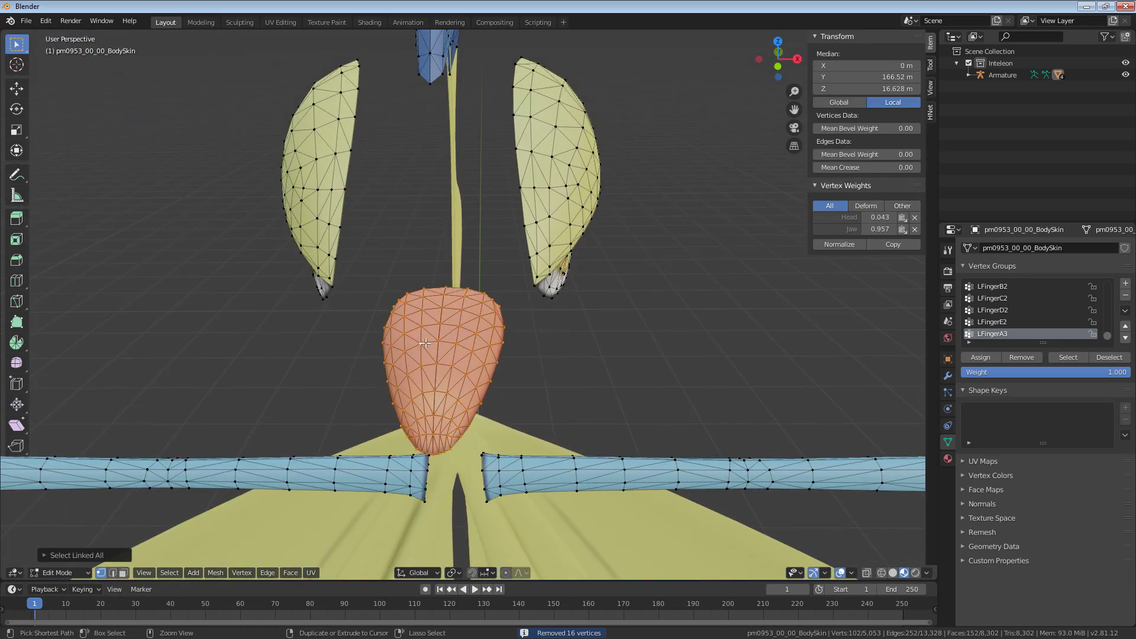
pyautogui.rightClick(426, 343)
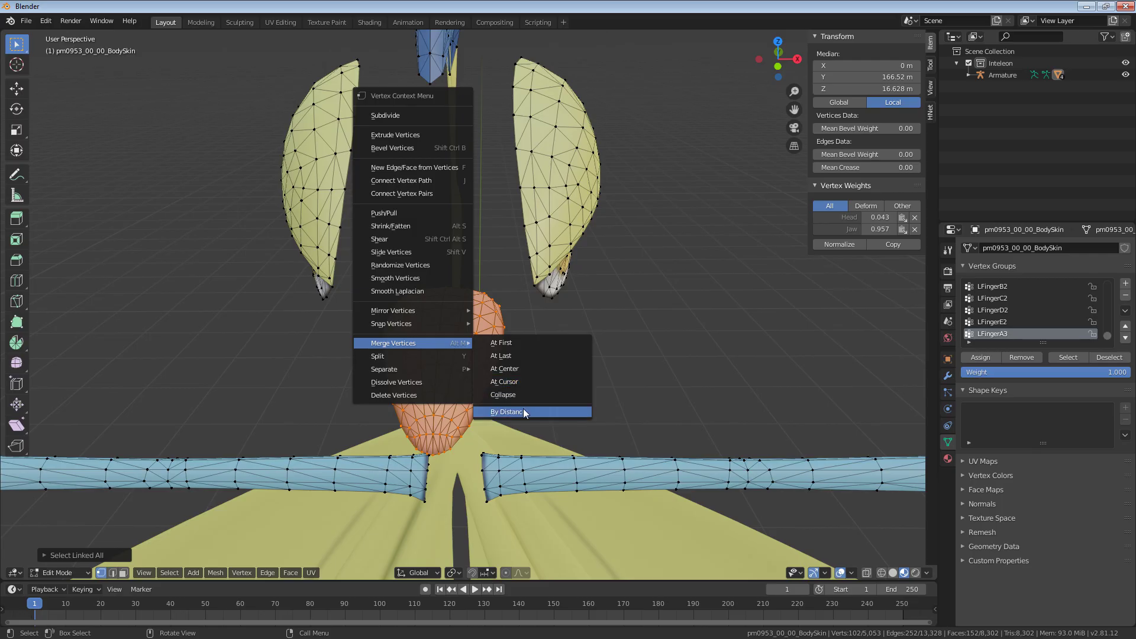
pyautogui.click(525, 412)
pyautogui.moveTo(491, 355); pyautogui.dragTo(473, 329, button='middle')
pyautogui.scroll(3, 508, 332)
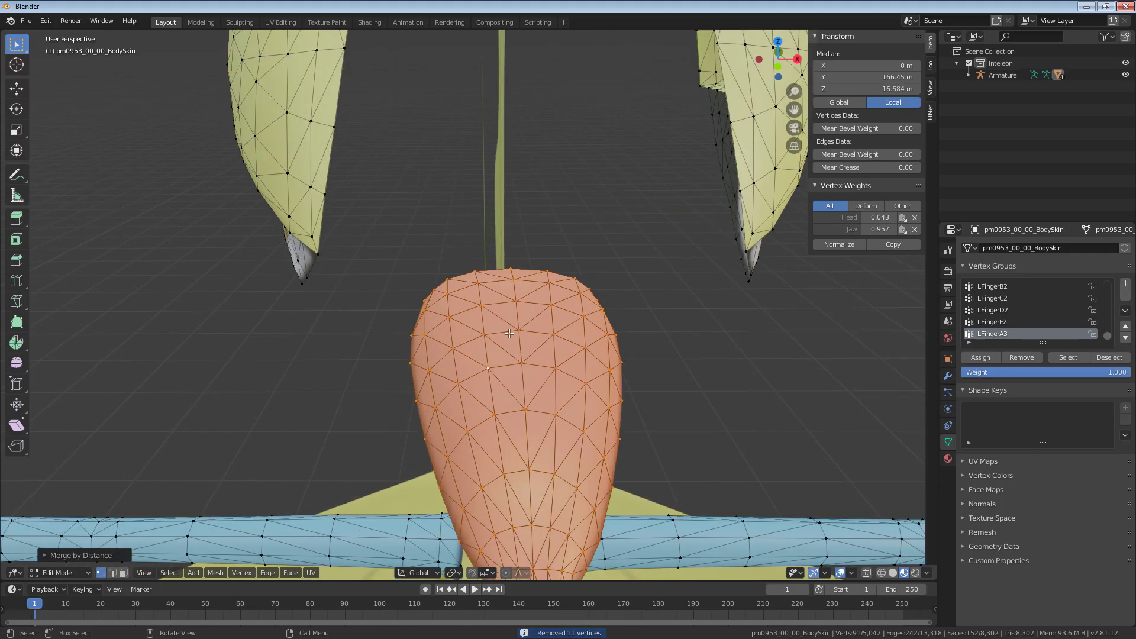
pyautogui.moveTo(561, 320); pyautogui.dragTo(541, 382, button='middle')
pyautogui.scroll(3, 508, 379)
pyautogui.hotkey('alt', 'h')
# Step: Leave mesh editing and check the head with its open jaw from the side
pyautogui.scroll(-5, 552, 348)
pyautogui.click(501, 428)
pyautogui.moveTo(502, 427); pyautogui.dragTo(442, 411, button='middle')
pyautogui.scroll(3, 473, 323)
pyautogui.scroll(-3, 442, 411)
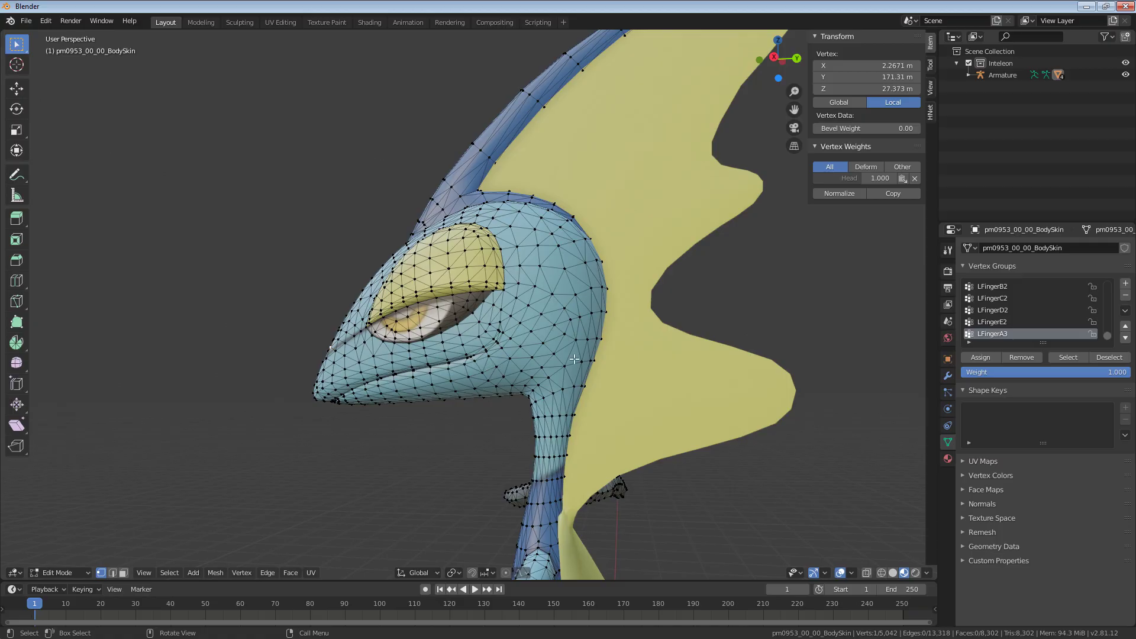
pyautogui.press('Tab')
pyautogui.keyDown('shift'); pyautogui.moveTo(513, 188); pyautogui.dragTo(500, 303, button='middle'); pyautogui.keyUp('shift')
pyautogui.scroll(-2, 581, 325)
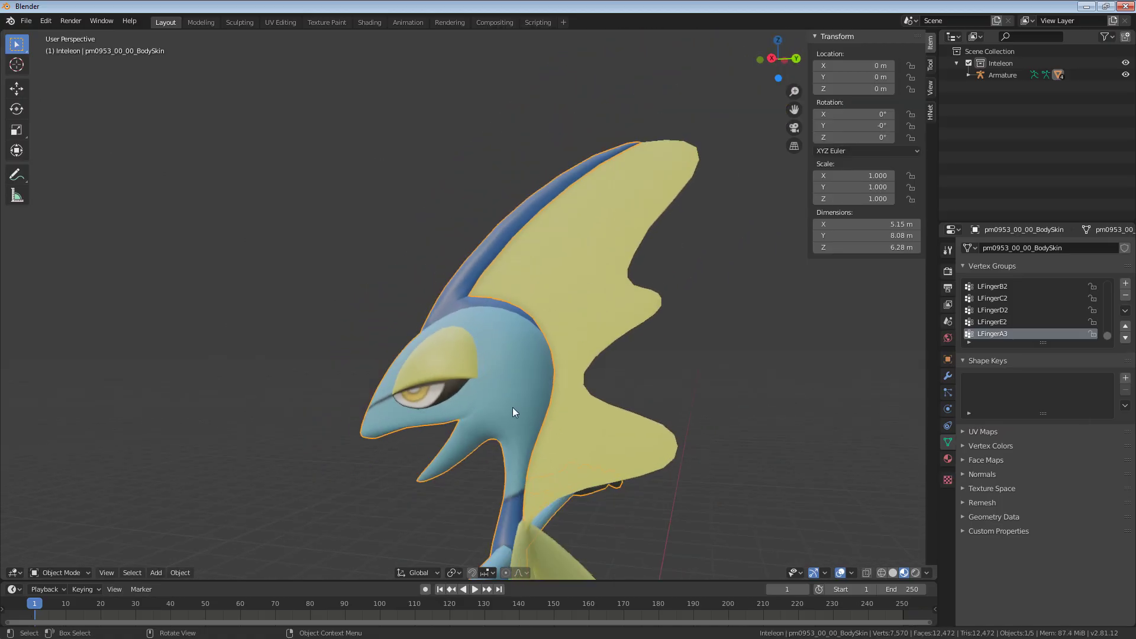
pyautogui.moveTo(513, 409); pyautogui.dragTo(480, 386, button='middle')
# Step: Reopen the body skin mesh for editing, try moving part of the eye area and undo the change
pyautogui.press('Tab')
pyautogui.scroll(3, 481, 288)
pyautogui.scroll(2, 483, 288)
pyautogui.press('g')
pyautogui.rightClick(598, 274)
pyautogui.hotkey('ctrl', 'z')
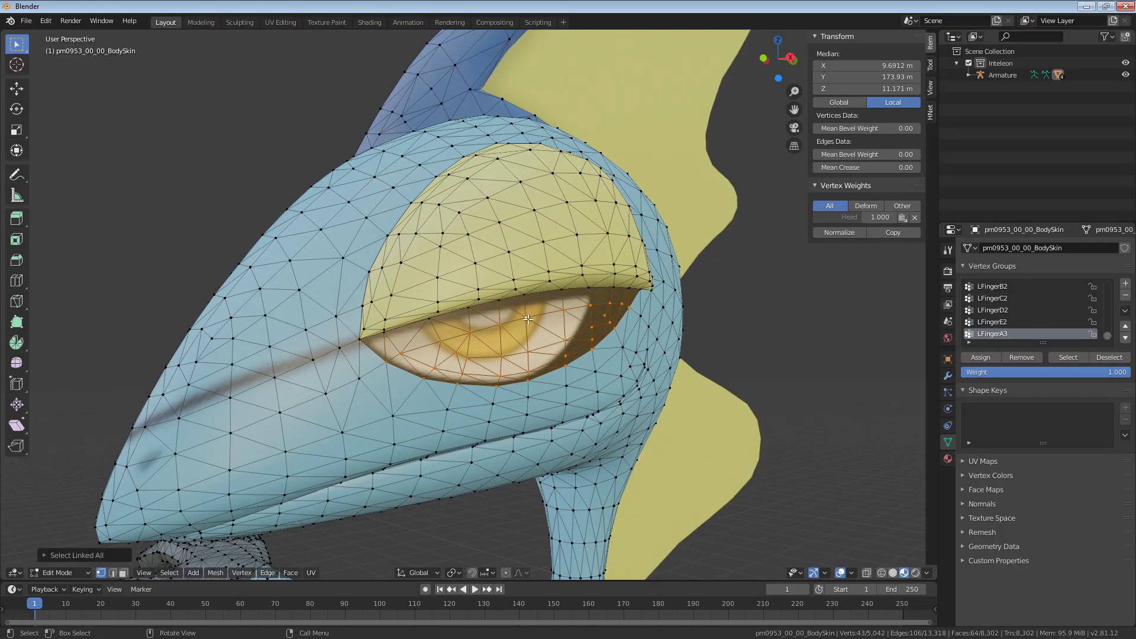
# Step: Select the linked vertices of the blue head crest, merge them by distance and leave mesh editing
pyautogui.scroll(-3, 528, 319)
pyautogui.moveTo(528, 319); pyautogui.dragTo(510, 385, button='middle')
pyautogui.moveTo(510, 384)
pyautogui.keyDown('shift'); pyautogui.mouseDown(button='middle')
pyautogui.moveTo(505, 338)
pyautogui.moveTo(509, 379)
pyautogui.mouseUp(button='middle'); pyautogui.keyUp('shift')
pyautogui.click(524, 274)
pyautogui.hotkey('ctrl', 'l')
pyautogui.moveTo(524, 274); pyautogui.dragTo(399, 354, button='middle')
pyautogui.rightClick(609, 346)
pyautogui.moveTo(609, 347)
pyautogui.click(682, 399)
pyautogui.press('Tab')
# Step: Open the yellow head fin mesh, pm0953_00_00_MantleCloseSkin, for editing
pyautogui.scroll(5, 398, 353)
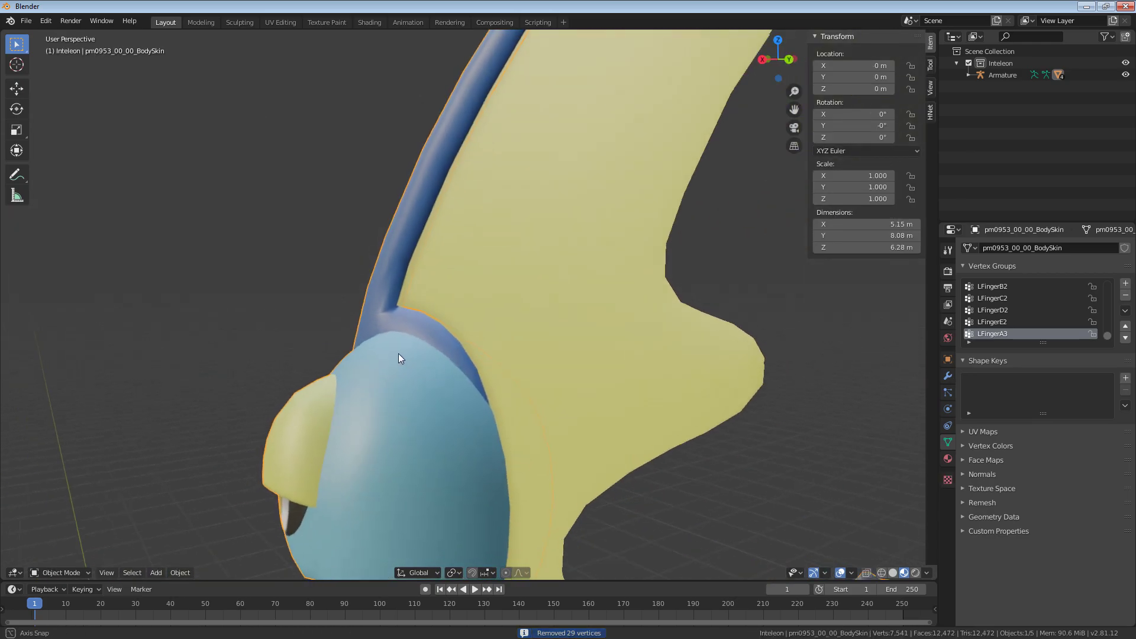
pyautogui.moveTo(555, 353); pyautogui.dragTo(424, 372, button='middle')
pyautogui.click(378, 344)
pyautogui.press('Tab')
pyautogui.click(340, 314)
pyautogui.press('Tab')
pyautogui.click(332, 313)
pyautogui.press('Tab')
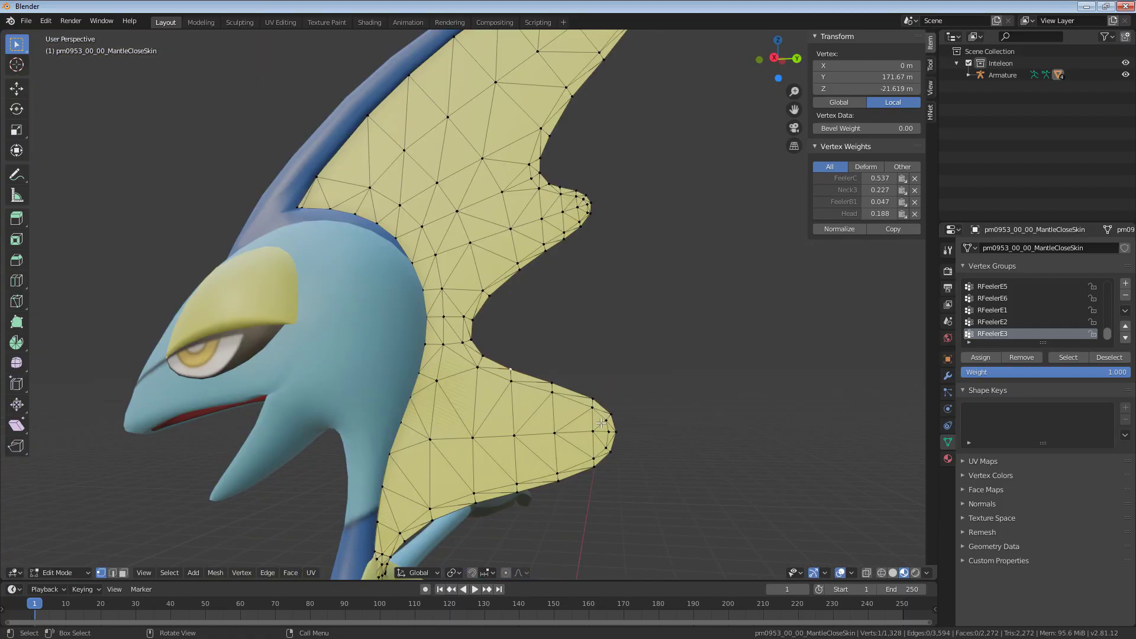
# Step: Check the head fin's rear edge for a seam by test-moving a vertex, and leave mesh editing
pyautogui.moveTo(598, 379); pyautogui.dragTo(456, 402, button='middle')
pyautogui.scroll(1, 488, 417)
pyautogui.press('g')
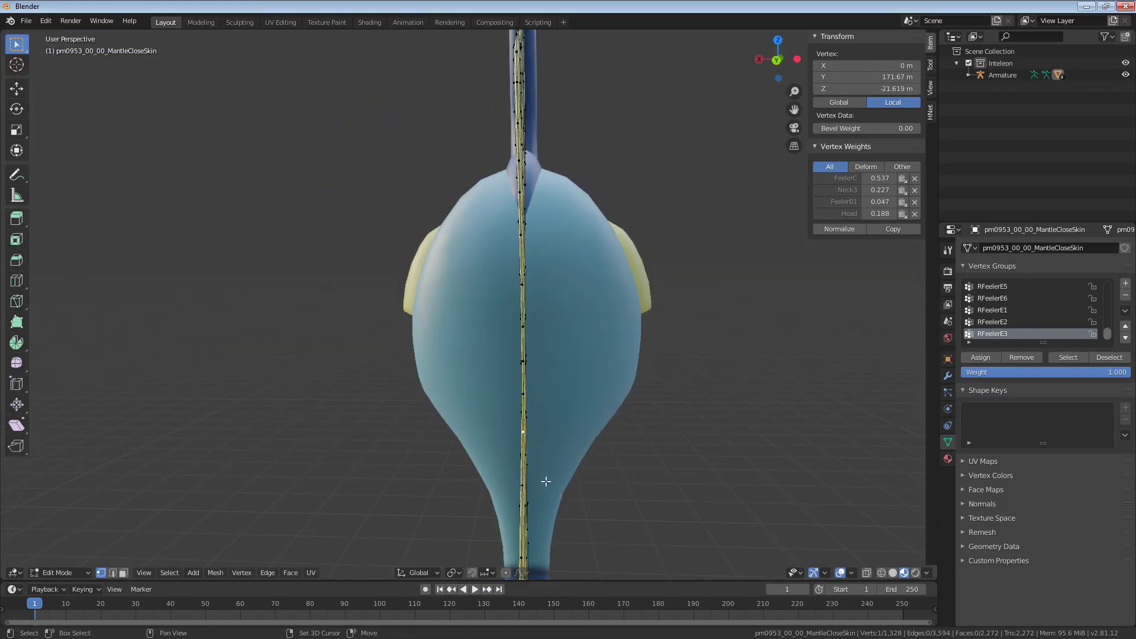
pyautogui.scroll(5, 550, 483)
pyautogui.moveTo(549, 484); pyautogui.dragTo(558, 428, button='middle')
pyautogui.press('g')
pyautogui.rightClick(521, 403)
pyautogui.scroll(-10, 558, 428)
pyautogui.press('Tab')
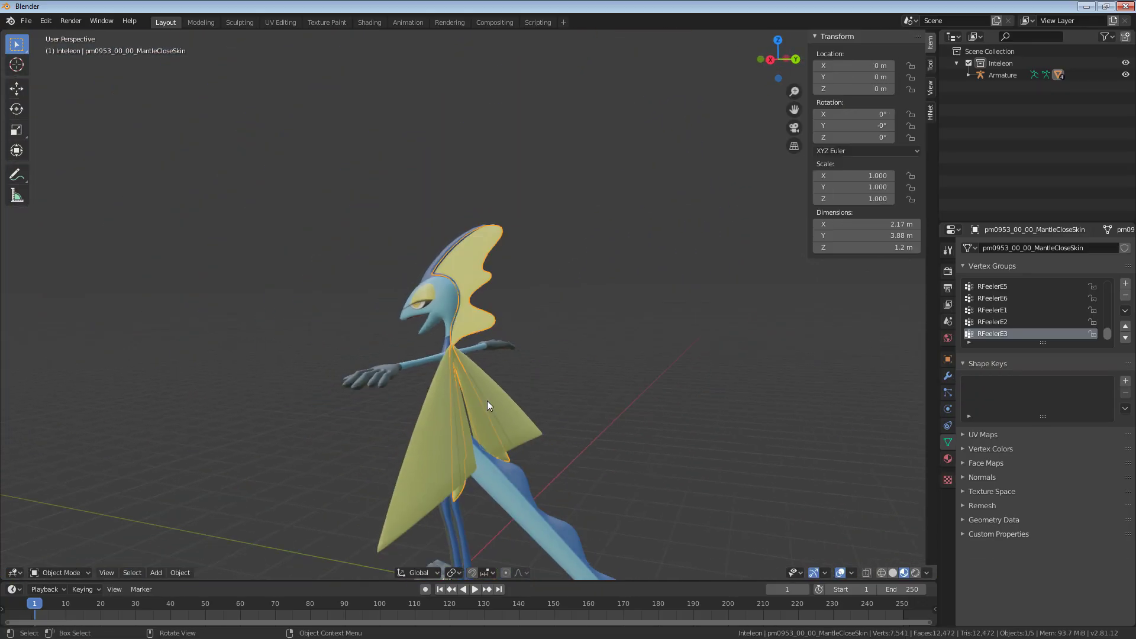
# Step: Open the yellow cape mesh, pm0953_00_00_MantleOpenSkin, for editing and focus on a vertex along its central seam
pyautogui.moveTo(479, 406); pyautogui.dragTo(513, 427, button='middle')
pyautogui.scroll(4, 513, 427)
pyautogui.press('Tab')
pyautogui.moveTo(516, 481); pyautogui.dragTo(536, 502, button='middle')
pyautogui.click(536, 566)
pyautogui.press('KP_Decimal')
pyautogui.moveTo(598, 532); pyautogui.dragTo(603, 418, button='middle')
pyautogui.scroll(-6, 553, 367)
pyautogui.scroll(2, 508, 356)
pyautogui.moveTo(509, 356); pyautogui.dragTo(488, 404, button='middle')
pyautogui.press('KP_Decimal')
pyautogui.scroll(-4, 485, 355)
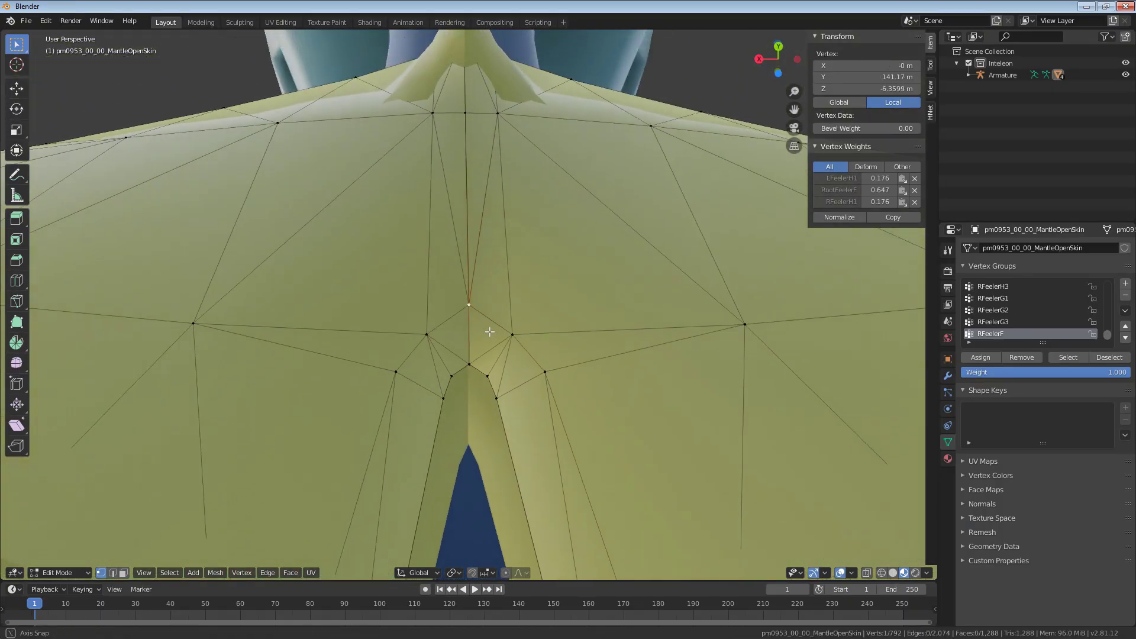
# Step: Try merging the vertices of the cape's linked outer layer, and undo that merge
pyautogui.moveTo(485, 355); pyautogui.dragTo(519, 309, button='middle')
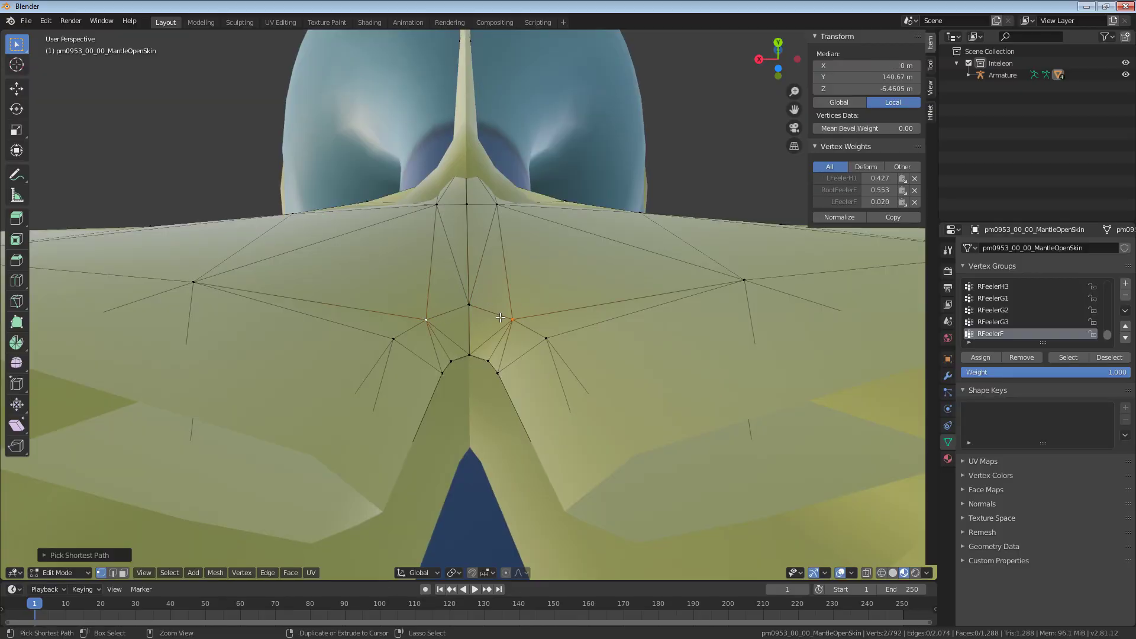
pyautogui.rightClick(500, 318)
pyautogui.click(555, 371)
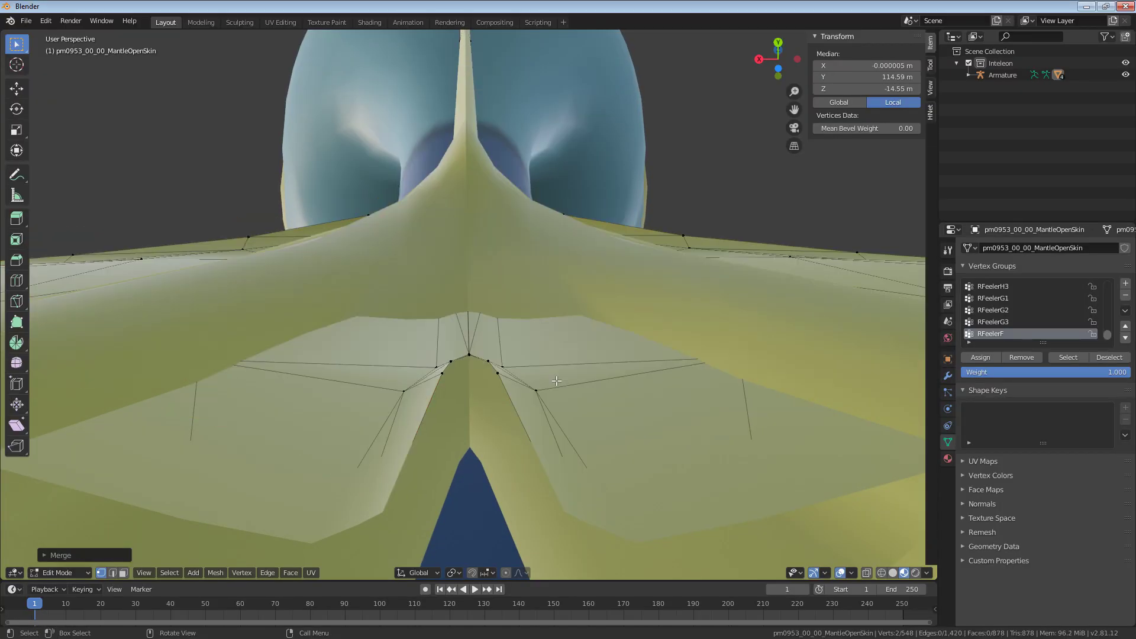
pyautogui.hotkey('ctrl', 'z')
# Step: Merge the linked vertices of the cape's layers by distance, reveal the hidden parts and leave mesh editing
pyautogui.rightClick(532, 359)
pyautogui.click(594, 409)
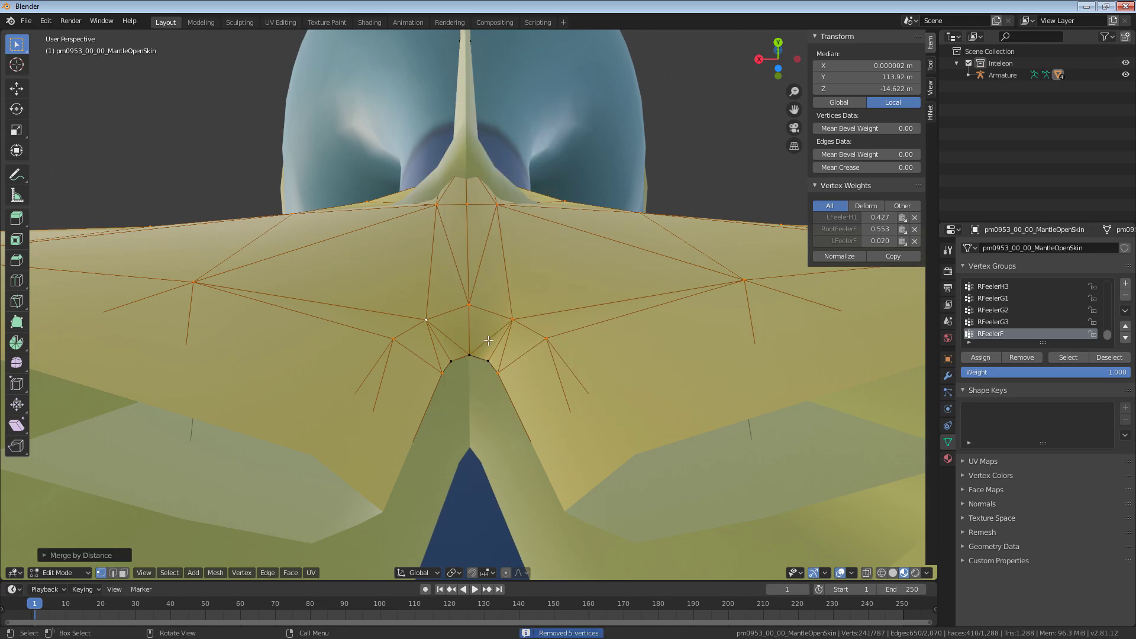
pyautogui.moveTo(502, 391); pyautogui.dragTo(478, 381, button='middle')
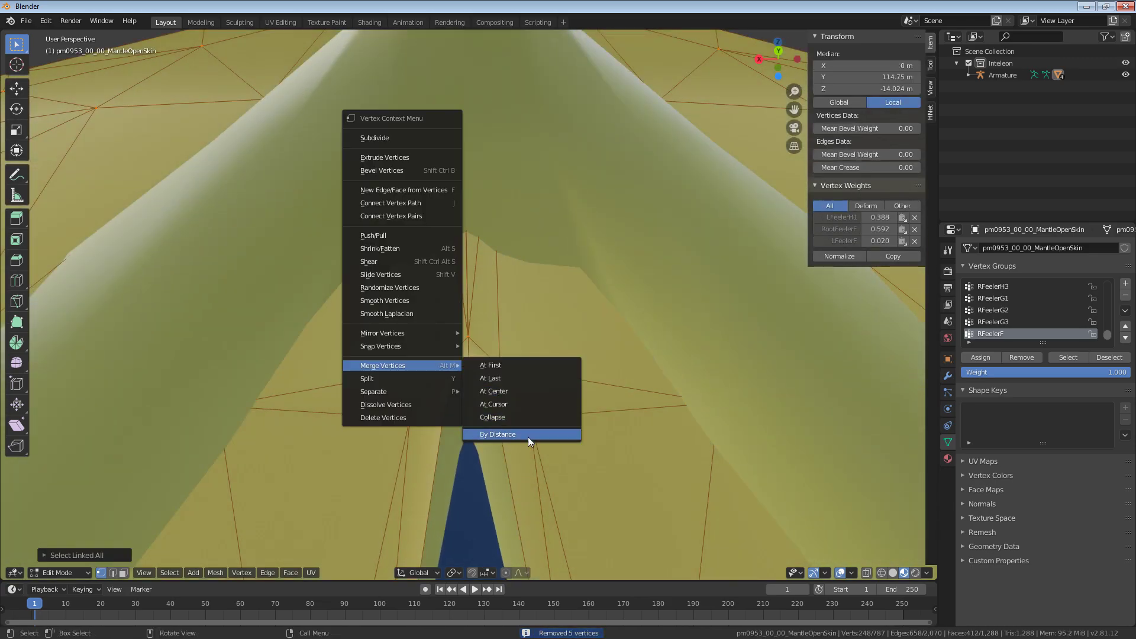
pyautogui.click(530, 437)
pyautogui.scroll(-18, 521, 433)
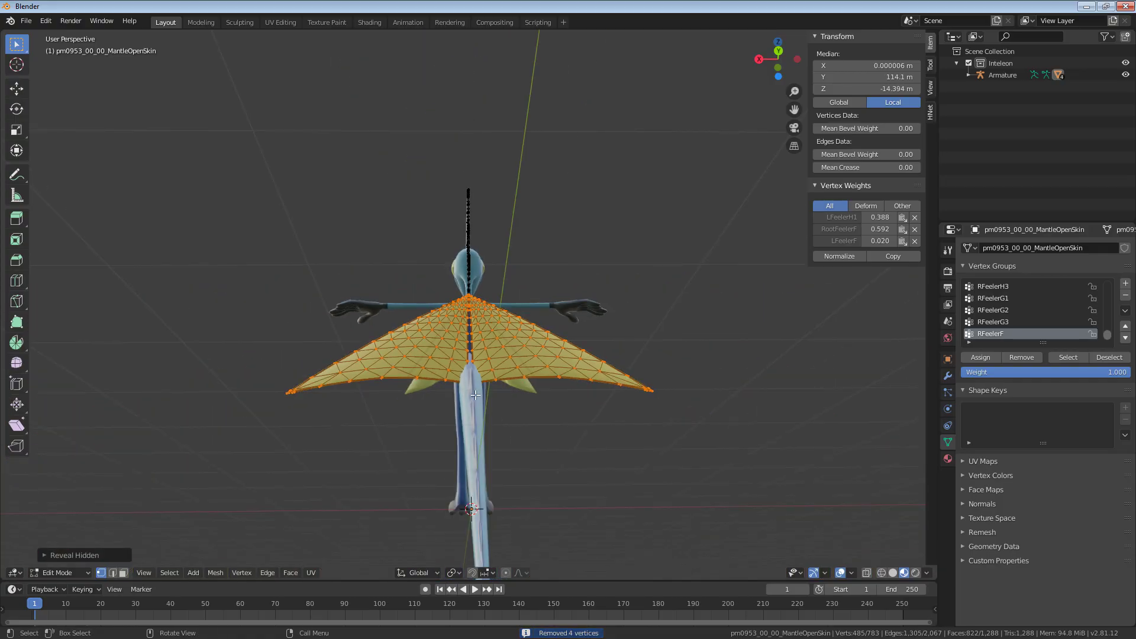
pyautogui.press('Tab')
# Step: Return to editing the body skin mesh and merge the linked vertices near the tail base by distance
pyautogui.scroll(3, 485, 420)
pyautogui.moveTo(455, 419); pyautogui.dragTo(465, 455, button='middle')
pyautogui.press('Tab')
pyautogui.keyDown('shift'); pyautogui.moveTo(502, 504); pyautogui.dragTo(482, 393, button='middle'); pyautogui.keyUp('shift')
pyautogui.scroll(7, 481, 393)
pyautogui.keyDown('shift'); pyautogui.moveTo(532, 326); pyautogui.dragTo(514, 425, button='middle'); pyautogui.keyUp('shift')
pyautogui.moveTo(500, 381); pyautogui.dragTo(594, 355, button='middle')
pyautogui.hotkey('ctrl', 'l')
pyautogui.scroll(3, 473, 308)
pyautogui.rightClick(451, 260)
pyautogui.moveTo(452, 266)
pyautogui.click(512, 342)
# Step: Select the vertices along the open seam at the left hip, extend to linked geometry and merge by distance
pyautogui.scroll(6, 526, 370)
pyautogui.moveTo(532, 385); pyautogui.dragTo(570, 359, button='middle')
pyautogui.click(396, 254)
pyautogui.press('KP_Decimal')
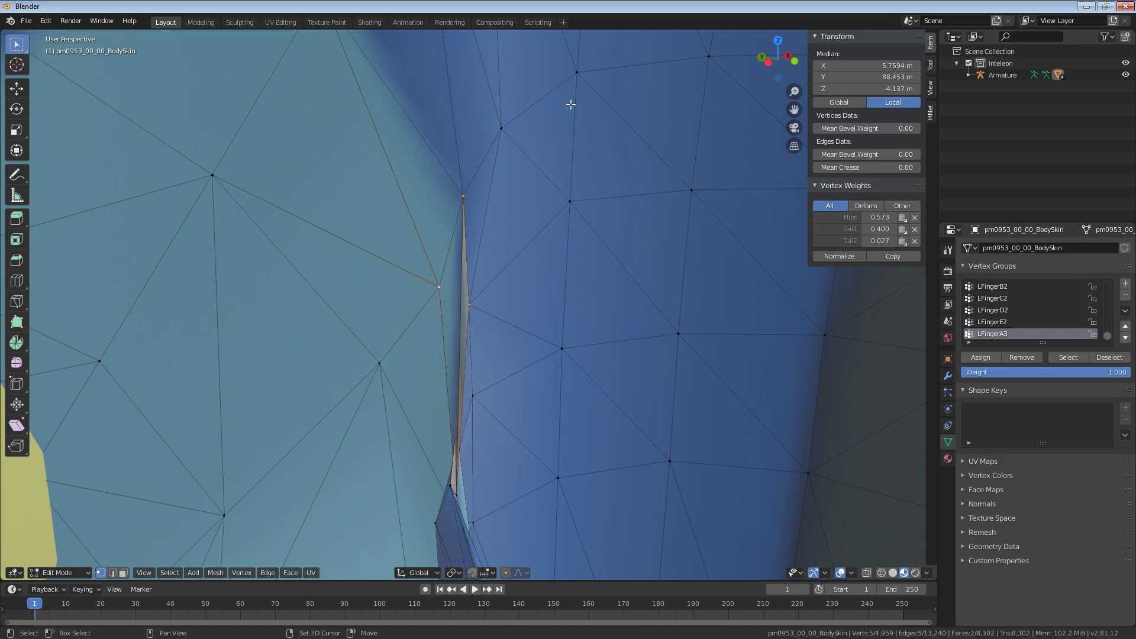
pyautogui.hotkey('ctrl', 'l')
pyautogui.rightClick(578, 78)
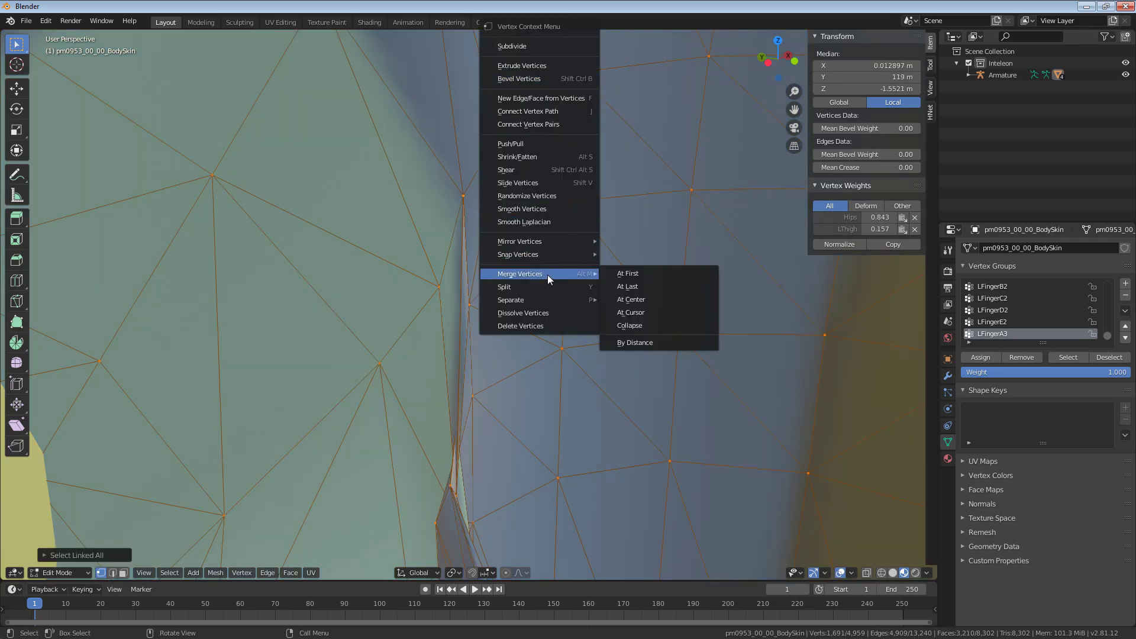
pyautogui.click(649, 343)
# Step: Select vertices along the right hip seam, extend to linked geometry and merge by distance
pyautogui.scroll(-3, 563, 352)
pyautogui.moveTo(563, 353); pyautogui.dragTo(464, 383, button='middle')
pyautogui.click(333, 342)
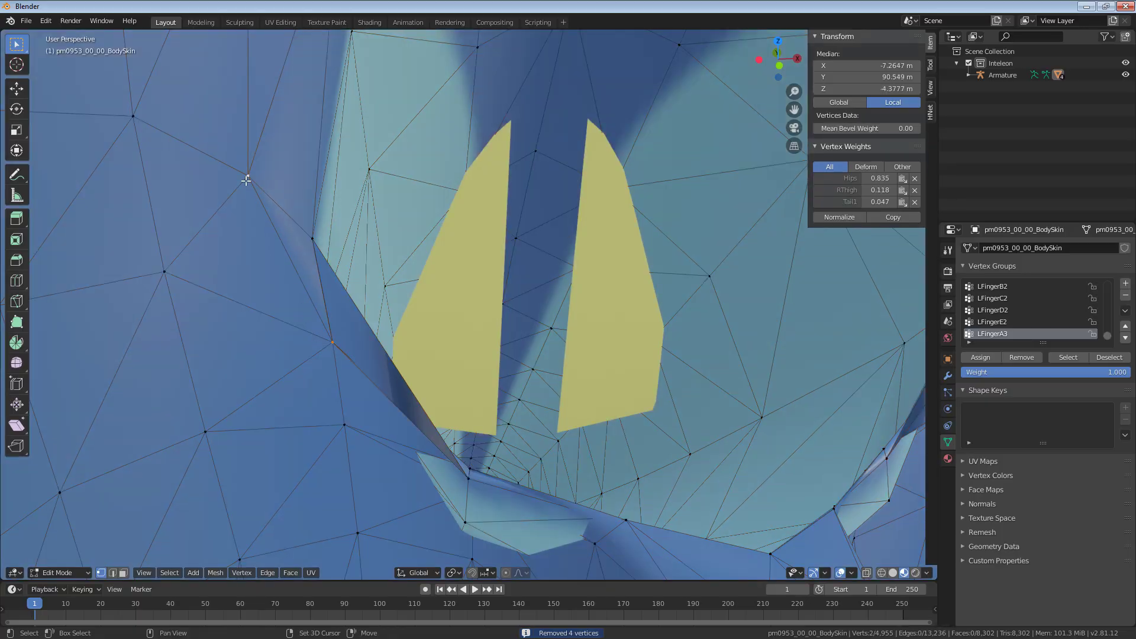
pyautogui.hotkey('ctrl', 'l')
pyautogui.rightClick(245, 180)
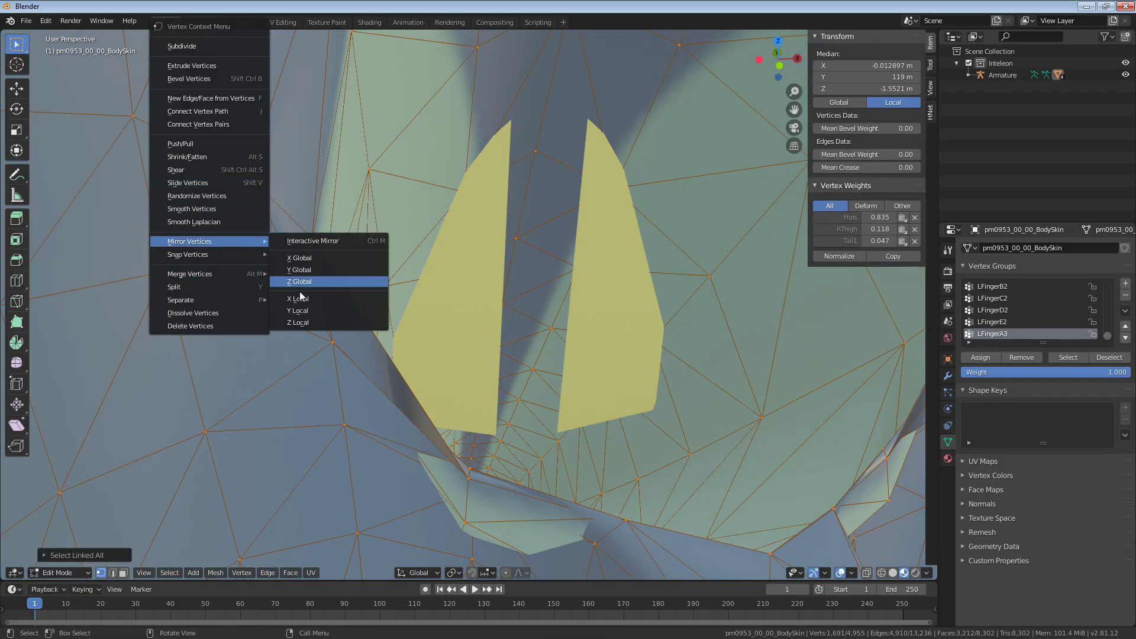
pyautogui.click(315, 346)
# Step: Select the linked body and tail vertices, merge them by distance and check the whole model from the side
pyautogui.scroll(-10, 477, 408)
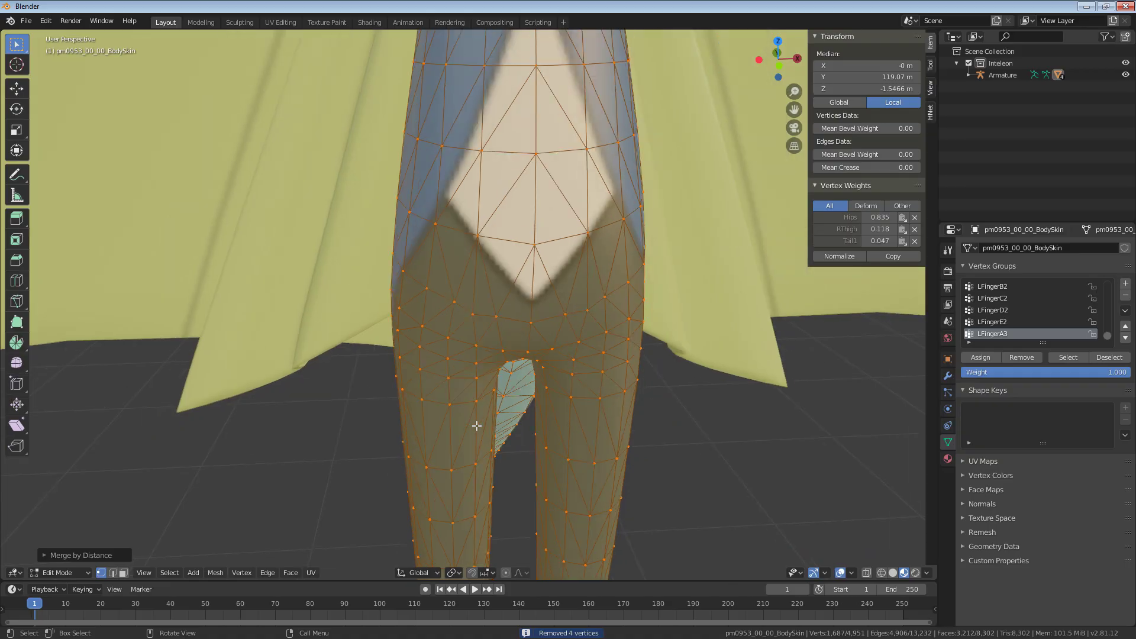
pyautogui.scroll(10, 482, 425)
pyautogui.moveTo(503, 424); pyautogui.dragTo(485, 306, button='middle')
pyautogui.scroll(3, 487, 399)
pyautogui.scroll(-10, 497, 438)
pyautogui.scroll(-1, 485, 306)
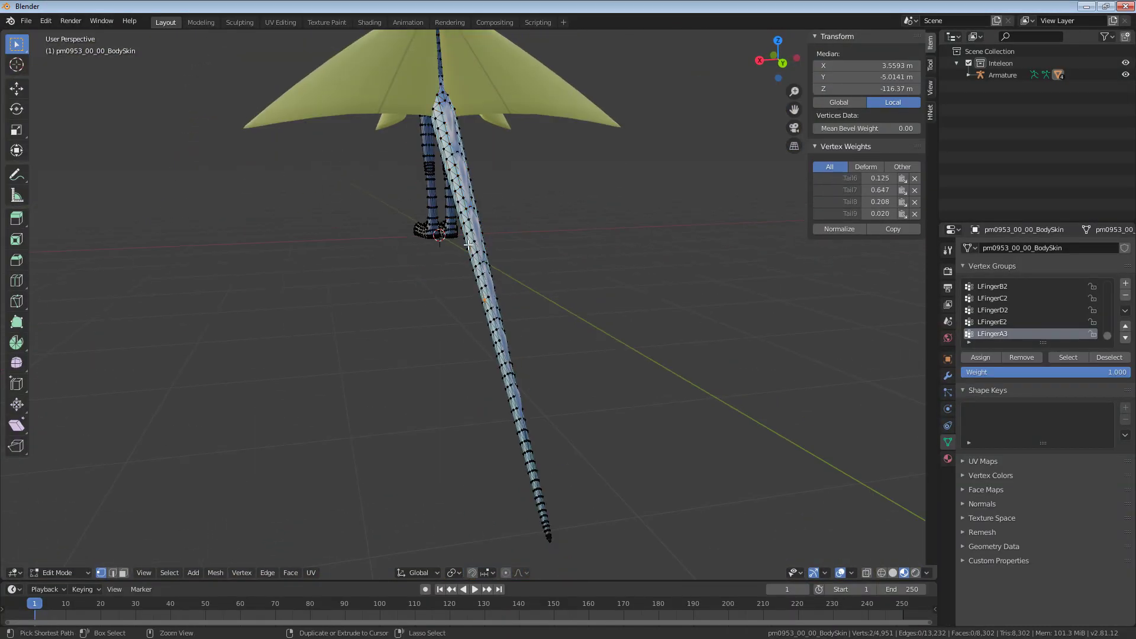
pyautogui.hotkey('ctrl', 'l')
pyautogui.moveTo(490, 295); pyautogui.dragTo(495, 226, button='middle')
pyautogui.rightClick(496, 226)
pyautogui.moveTo(409, 325)
pyautogui.click(520, 396)
pyautogui.scroll(5, 499, 349)
pyautogui.moveTo(500, 350)
pyautogui.mouseDown(button='middle')
pyautogui.moveTo(530, 370)
pyautogui.moveTo(506, 354)
pyautogui.mouseUp(button='middle')
pyautogui.scroll(-7, 506, 354)
pyautogui.keyDown('shift'); pyautogui.moveTo(385, 266); pyautogui.dragTo(598, 497, button='middle'); pyautogui.keyUp('shift')
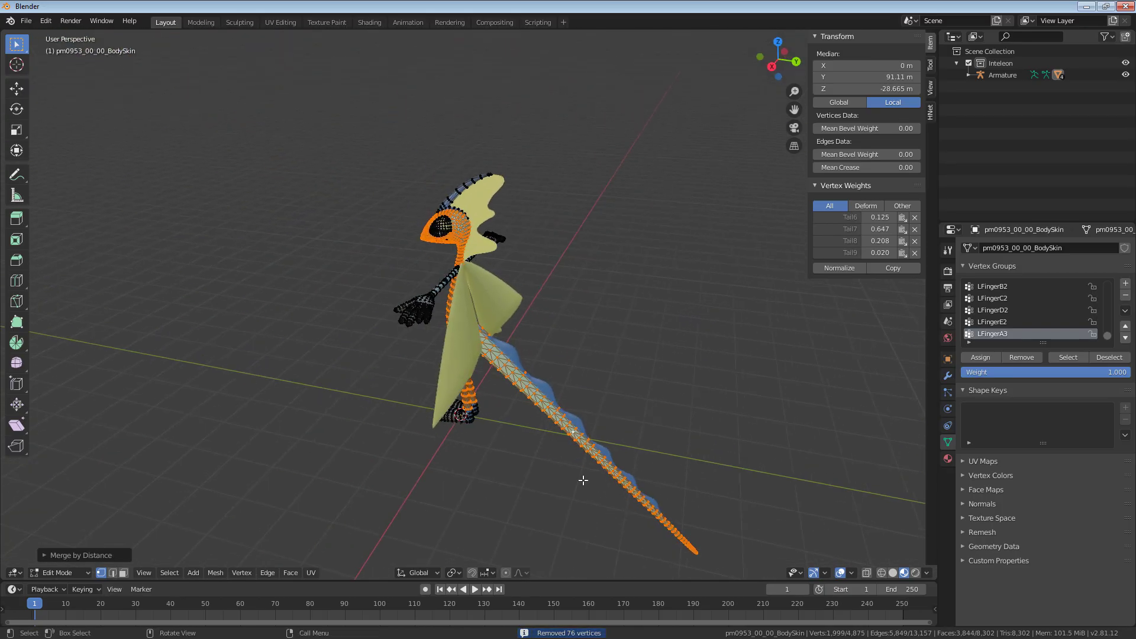
# Step: Leave the body skin mesh and open the tail fin mesh for editing
pyautogui.press('Tab')
pyautogui.click(550, 401)
pyautogui.moveTo(550, 401); pyautogui.dragTo(456, 407, button='middle')
pyautogui.scroll(4, 485, 408)
pyautogui.press('Tab')
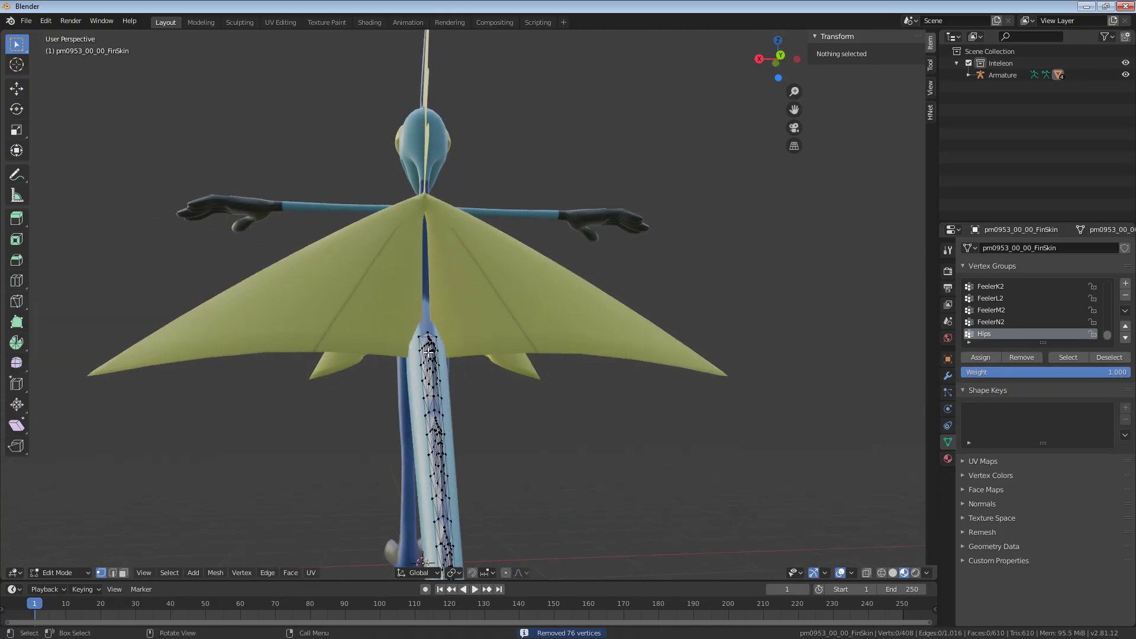
# Step: Select both halves of the tail fin with their linked geometry and merge them by distance
pyautogui.click(427, 354)
pyautogui.scroll(6, 428, 353)
pyautogui.press('KP_Decimal')
pyautogui.hotkey('ctrl', 'l')
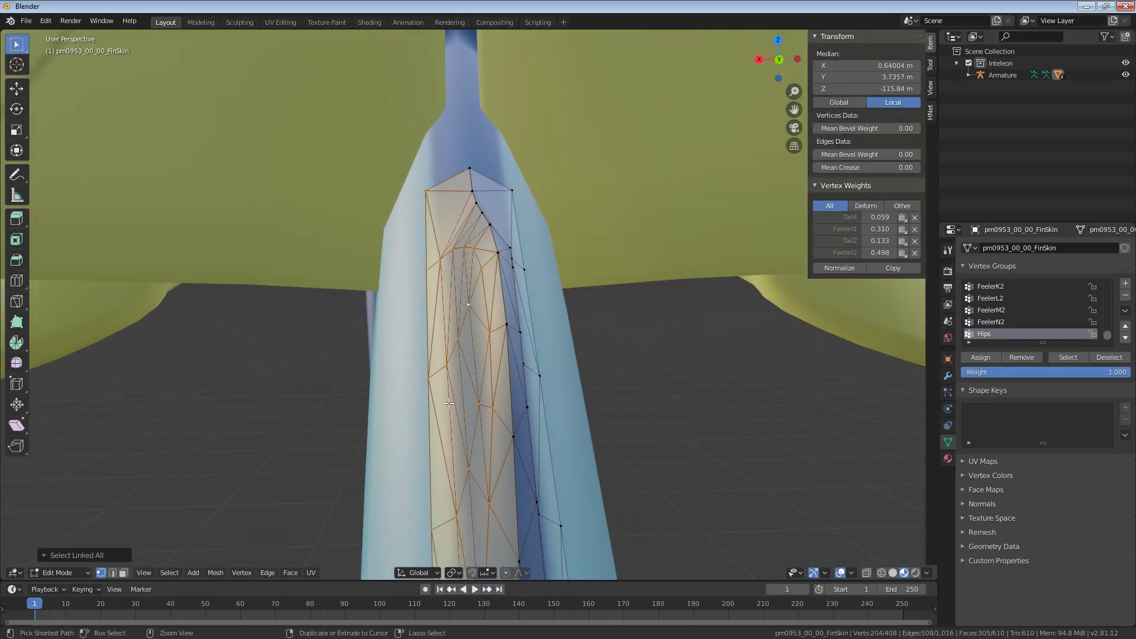
pyautogui.scroll(-4, 449, 403)
pyautogui.moveTo(449, 403)
pyautogui.mouseDown(button='middle')
pyautogui.moveTo(522, 423)
pyautogui.moveTo(459, 422)
pyautogui.mouseUp(button='middle')
pyautogui.scroll(4, 471, 379)
pyautogui.keyDown('shift'); pyautogui.click(481, 336); pyautogui.keyUp('shift')
pyautogui.hotkey('ctrl', 'l')
pyautogui.rightClick(480, 336)
pyautogui.moveTo(480, 337)
pyautogui.click(540, 407)
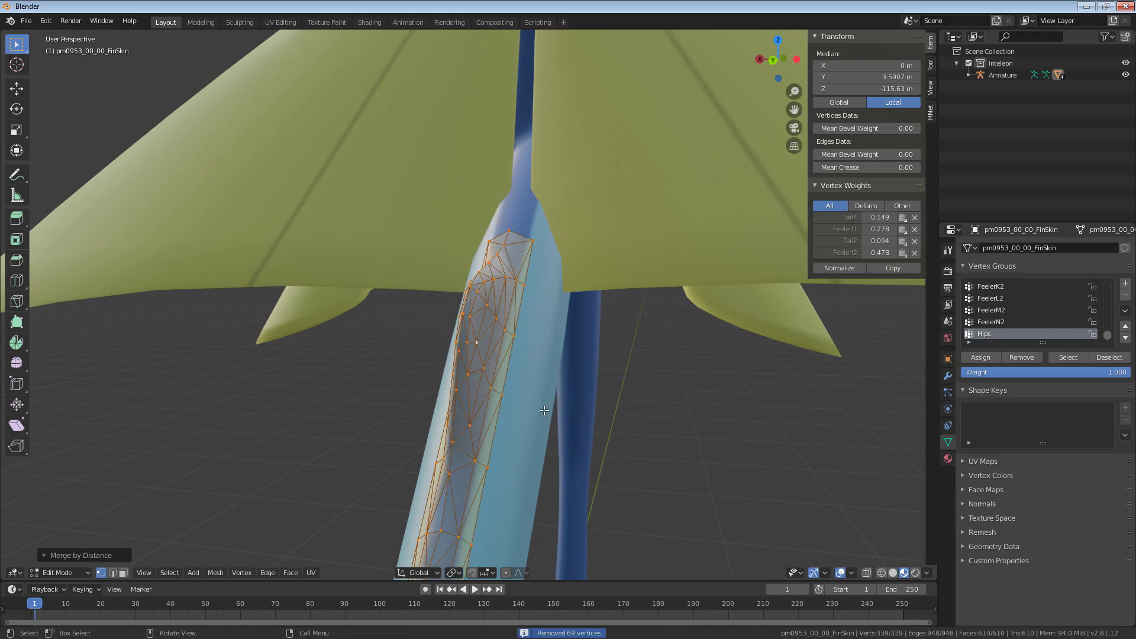
# Step: Examine how the tail fin sits against the tail base, cancelling the trial move of the fin
pyautogui.scroll(-6, 509, 355)
pyautogui.press('Tab')
pyautogui.moveTo(438, 309); pyautogui.dragTo(491, 292, button='middle')
pyautogui.scroll(7, 468, 319)
pyautogui.press('Tab')
pyautogui.moveTo(420, 350); pyautogui.dragTo(393, 382, button='middle')
pyautogui.press('Tab')
pyautogui.press('g')
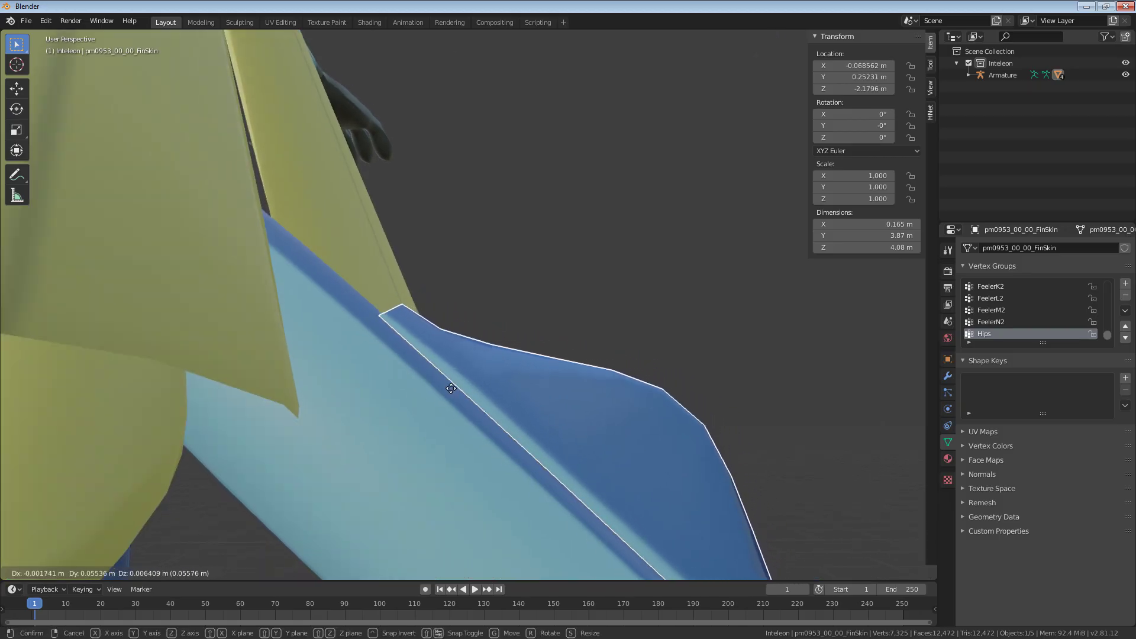
pyautogui.press('Escape')
pyautogui.moveTo(450, 404); pyautogui.dragTo(407, 412, button='middle')
pyautogui.scroll(-2, 417, 332)
# Step: Select the body skin and tail fin meshes together and open both for editing
pyautogui.click(421, 326)
pyautogui.moveTo(421, 326); pyautogui.dragTo(558, 408, button='middle')
pyautogui.scroll(5, 456, 425)
pyautogui.click(558, 409)
pyautogui.moveTo(517, 375); pyautogui.dragTo(554, 298, button='middle')
pyautogui.scroll(-3, 409, 358)
pyautogui.press('Tab')
pyautogui.press('Tab')
pyautogui.click(513, 372)
pyautogui.press('Tab')
pyautogui.scroll(-5, 511, 374)
# Step: Pick a vertex near the rear end of the tail fin and extend the selection to the whole linked fin
pyautogui.scroll(-4, 504, 343)
pyautogui.moveTo(504, 344); pyautogui.dragTo(658, 220, button='middle')
pyautogui.moveTo(464, 400); pyautogui.dragTo(501, 378, button='middle')
pyautogui.scroll(3, 500, 378)
pyautogui.click(620, 291)
pyautogui.press('KP_Decimal')
pyautogui.scroll(-4, 624, 289)
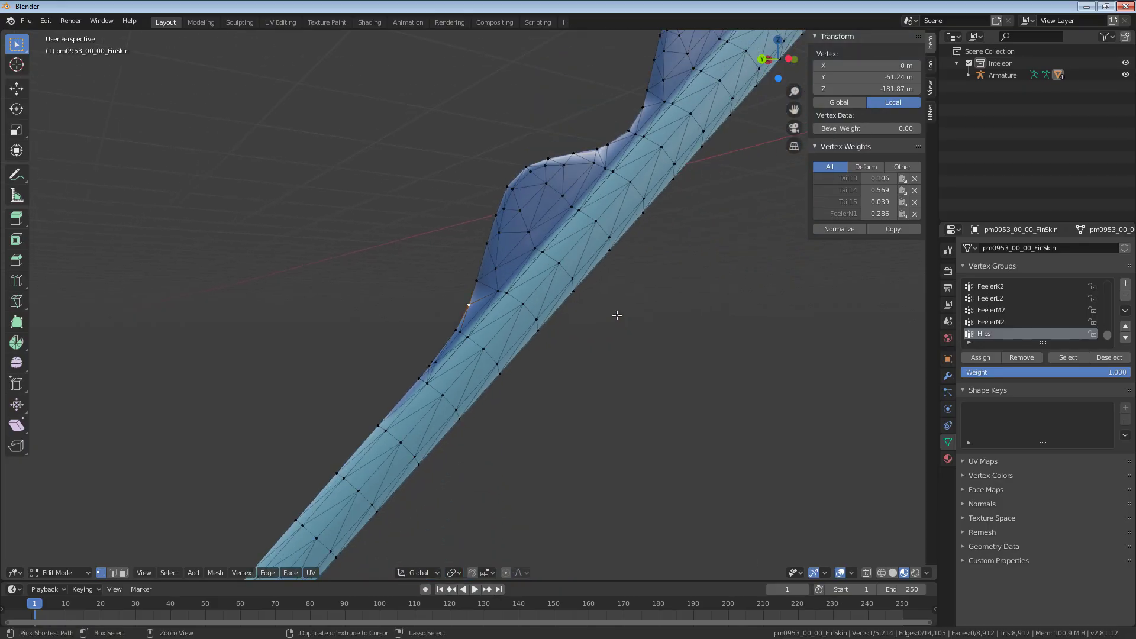
pyautogui.hotkey('ctrl', 'l')
pyautogui.scroll(3, 561, 395)
pyautogui.moveTo(560, 395); pyautogui.dragTo(652, 352, button='middle')
# Step: Try moving the tail fin off to the side of the tail, and undo the move
pyautogui.press('g')
pyautogui.click(496, 355)
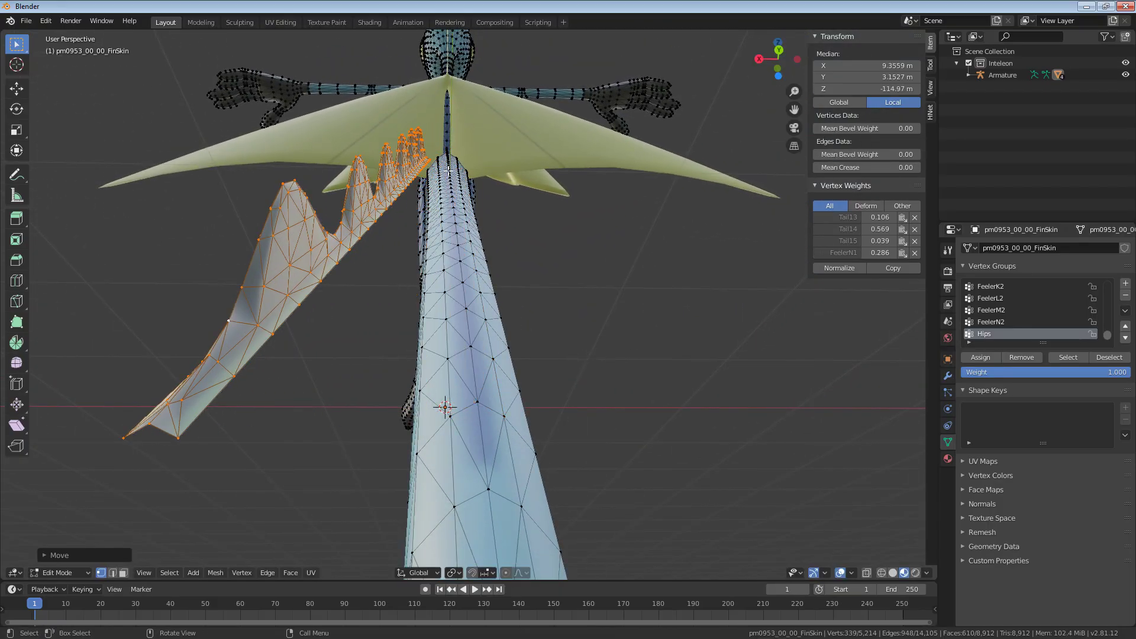
pyautogui.hotkey('ctrl', 'z')
# Step: Hide the tail fin and delete four body vertices along the tail's centre line beneath its rear end
pyautogui.moveTo(460, 296); pyautogui.dragTo(527, 394, button='middle')
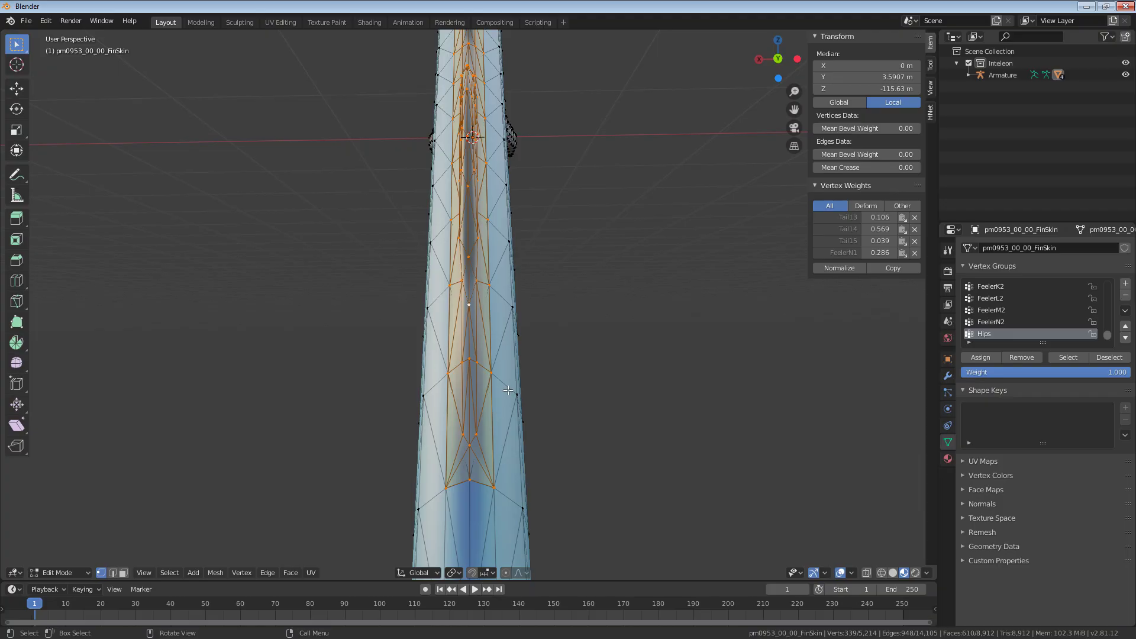
pyautogui.press('h')
pyautogui.click(472, 363)
pyautogui.keyDown('shift'); pyautogui.click(472, 279); pyautogui.keyUp('shift')
pyautogui.keyDown('shift'); pyautogui.click(467, 210); pyautogui.keyUp('shift')
pyautogui.keyDown('shift'); pyautogui.click(471, 160); pyautogui.keyUp('shift')
pyautogui.press('x')
pyautogui.click(471, 161)
# Step: Delete the body faces between the three tail vertices where the fin's rear tip meets the tail
pyautogui.keyDown('shift'); pyautogui.moveTo(484, 185); pyautogui.dragTo(483, 208, button='middle'); pyautogui.keyUp('shift')
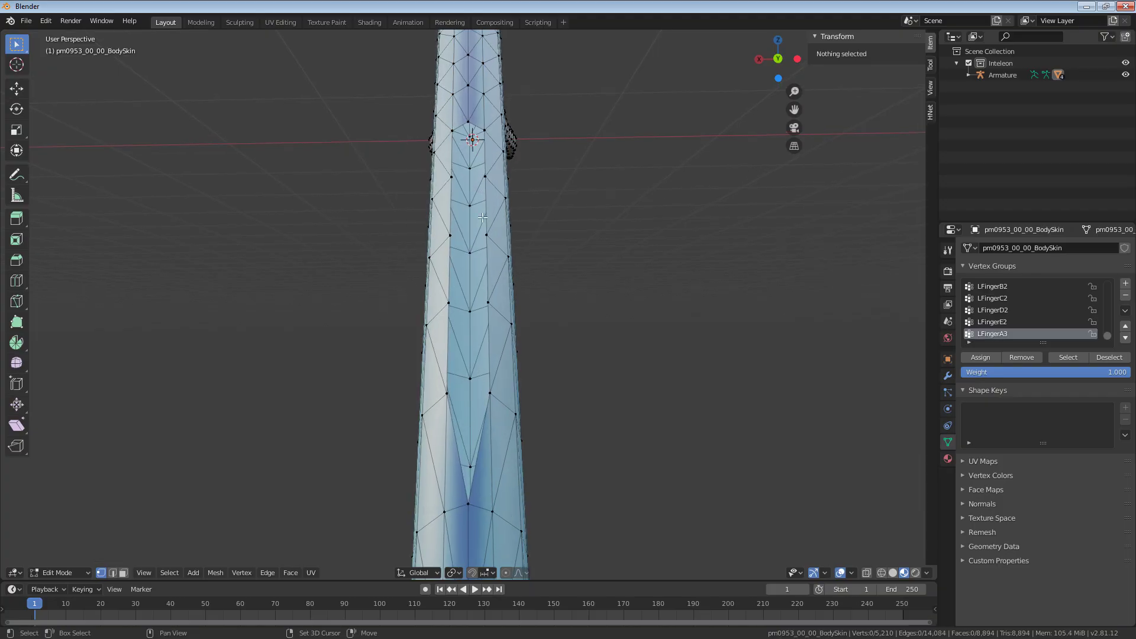
pyautogui.click(468, 502)
pyautogui.keyDown('shift'); pyautogui.click(490, 393); pyautogui.keyUp('shift')
pyautogui.keyDown('shift'); pyautogui.click(446, 394); pyautogui.keyUp('shift')
pyautogui.press('x')
pyautogui.click(430, 408)
pyautogui.scroll(-2, 570, 250)
pyautogui.moveTo(479, 409); pyautogui.dragTo(393, 439, button='middle')
pyautogui.scroll(-3, 393, 438)
# Step: Reveal the hidden tail fin and select a vertex at its front end near the tail base
pyautogui.hotkey('alt', 'h')
pyautogui.keyDown('shift'); pyautogui.moveTo(502, 310); pyautogui.dragTo(271, 181, button='middle'); pyautogui.keyUp('shift')
pyautogui.keyDown('shift'); pyautogui.moveTo(560, 335); pyautogui.dragTo(365, 494, button='middle'); pyautogui.keyUp('shift')
pyautogui.click(570, 324)
pyautogui.moveTo(535, 372); pyautogui.dragTo(584, 392, button='middle')
pyautogui.press('KP_Decimal')
pyautogui.scroll(-4, 497, 384)
pyautogui.moveTo(454, 406); pyautogui.dragTo(498, 400, button='middle')
# Step: Hide the linked fin geometry again and delete the two body vertices beneath its front end
pyautogui.click(479, 341)
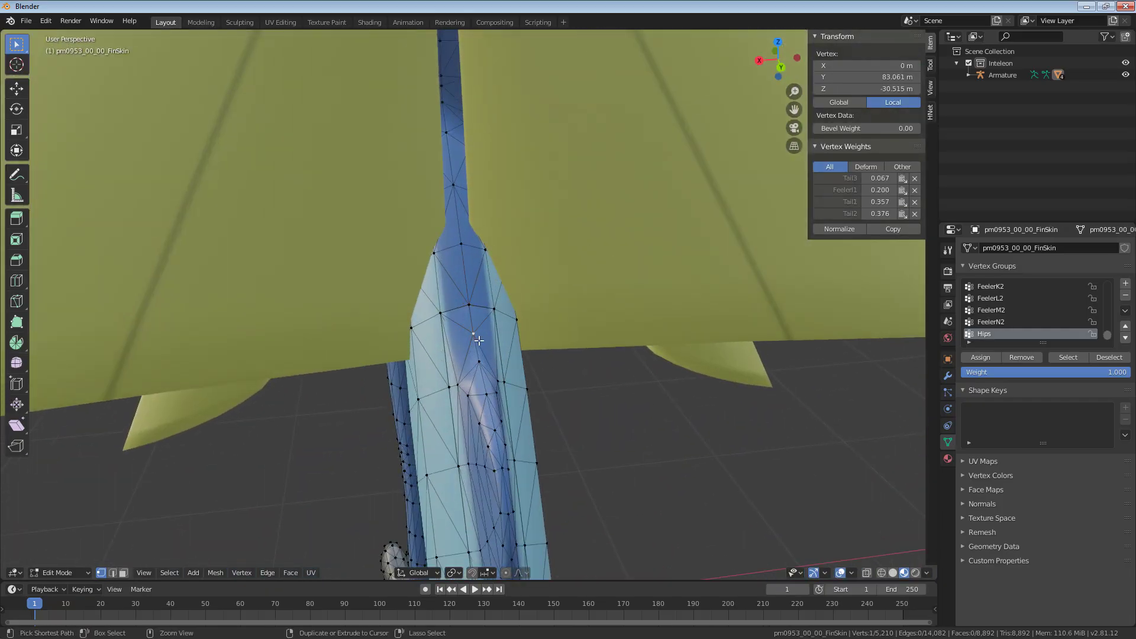
pyautogui.hotkey('ctrl', 'l')
pyautogui.press('h')
pyautogui.click(486, 390)
pyautogui.keyDown('shift'); pyautogui.click(487, 457); pyautogui.keyUp('shift')
pyautogui.press('x')
pyautogui.click(503, 458)
pyautogui.scroll(-4, 512, 464)
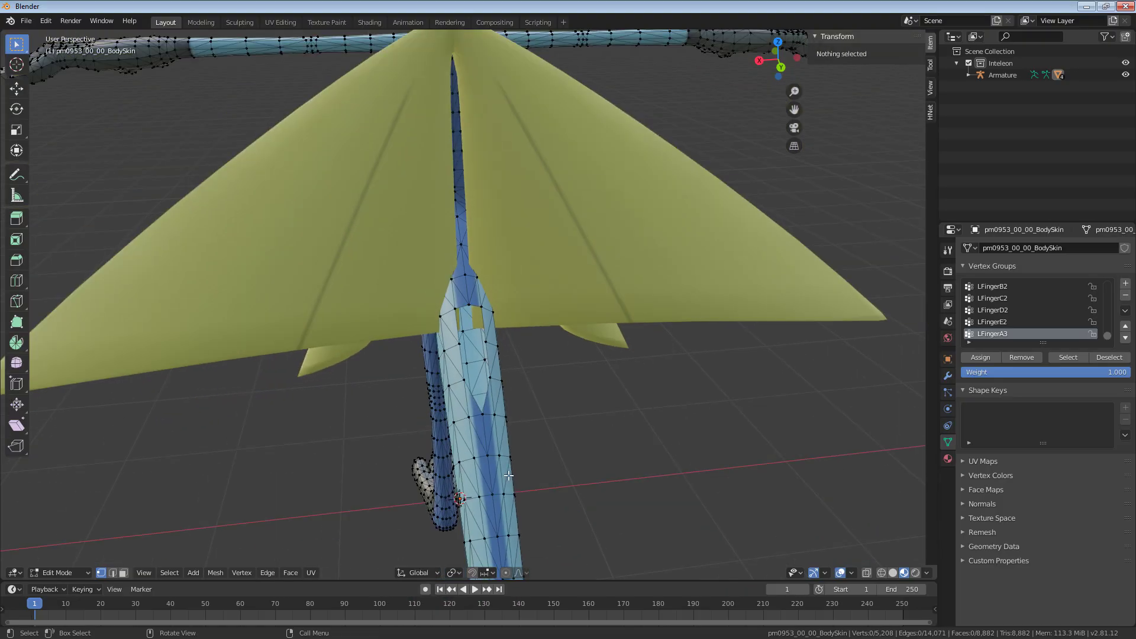
# Step: Select the remaining centre-line vertices along the top of the tail beneath the fin and delete them as vertices
pyautogui.click(482, 414)
pyautogui.keyDown('shift'); pyautogui.click(487, 455); pyautogui.keyUp('shift')
pyautogui.keyDown('shift'); pyautogui.moveTo(488, 462); pyautogui.dragTo(483, 259, button='middle'); pyautogui.keyUp('shift')
pyautogui.keyDown('shift'); pyautogui.click(486, 284); pyautogui.keyUp('shift')
pyautogui.keyDown('shift'); pyautogui.click(491, 318); pyautogui.keyUp('shift')
pyautogui.keyDown('shift'); pyautogui.click(497, 357); pyautogui.keyUp('shift')
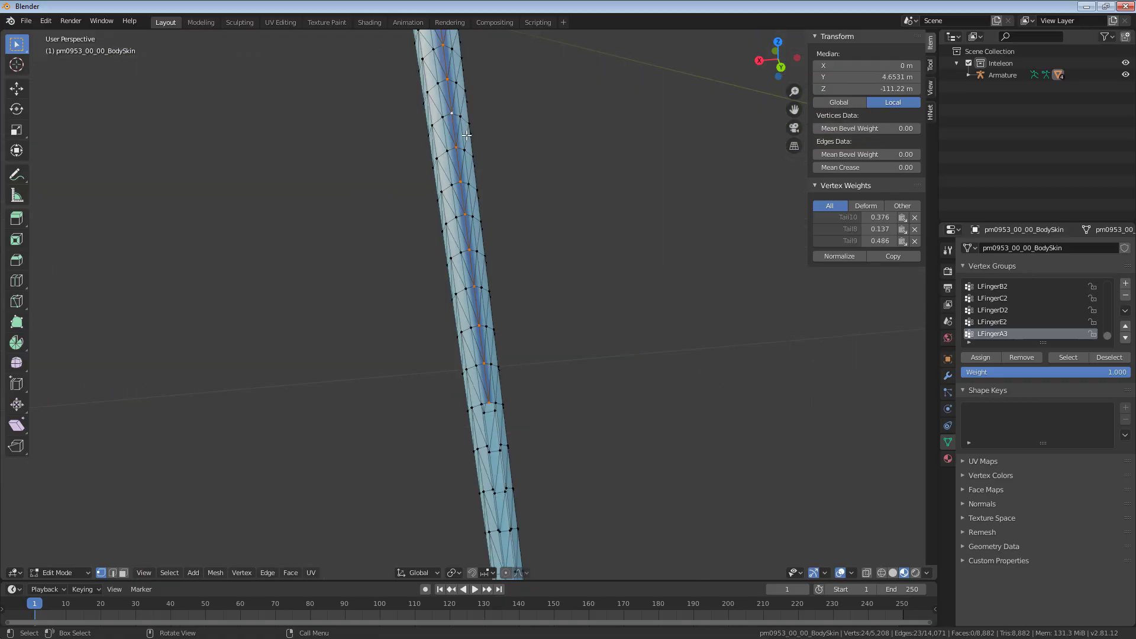
pyautogui.rightClick(466, 106)
pyautogui.press('x')
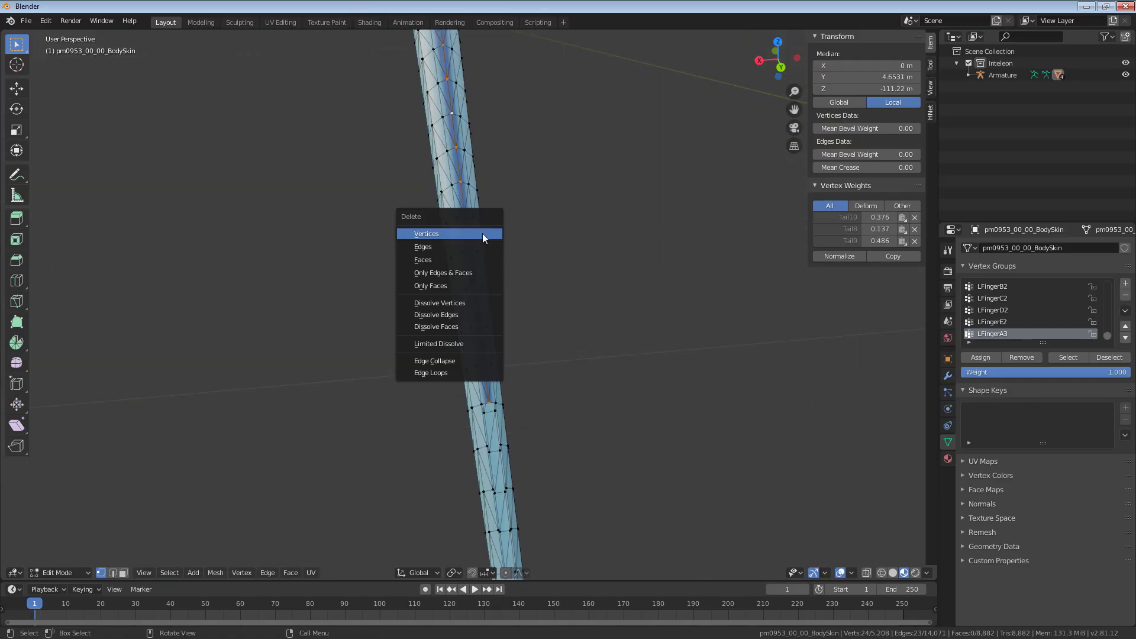
pyautogui.click(483, 234)
# Step: Reveal the hidden tail fin over the opened tail and return both meshes to Object Mode
pyautogui.scroll(-6, 547, 288)
pyautogui.keyDown('shift'); pyautogui.moveTo(547, 288); pyautogui.dragTo(535, 388, button='middle'); pyautogui.keyUp('shift')
pyautogui.press('Tab')
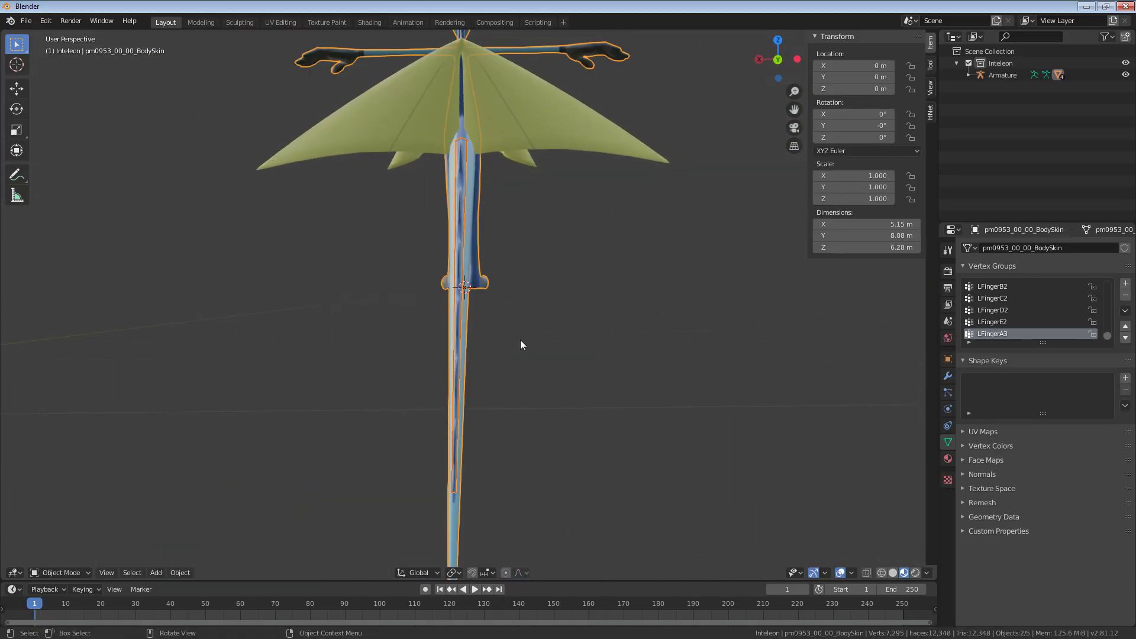
pyautogui.press('Tab')
pyautogui.hotkey('alt', 'h')
pyautogui.scroll(6, 505, 325)
pyautogui.moveTo(505, 325); pyautogui.dragTo(418, 332, button='middle')
pyautogui.press('Tab')
# Step: Examine the fit between the tail fin and the opened tail from the side, cancelling each trial move
pyautogui.click(271, 209)
pyautogui.scroll(-8, 442, 261)
pyautogui.moveTo(443, 261); pyautogui.dragTo(427, 270, button='middle')
pyautogui.press('g')
pyautogui.rightClick(432, 281)
pyautogui.scroll(2, 432, 281)
pyautogui.click(448, 260)
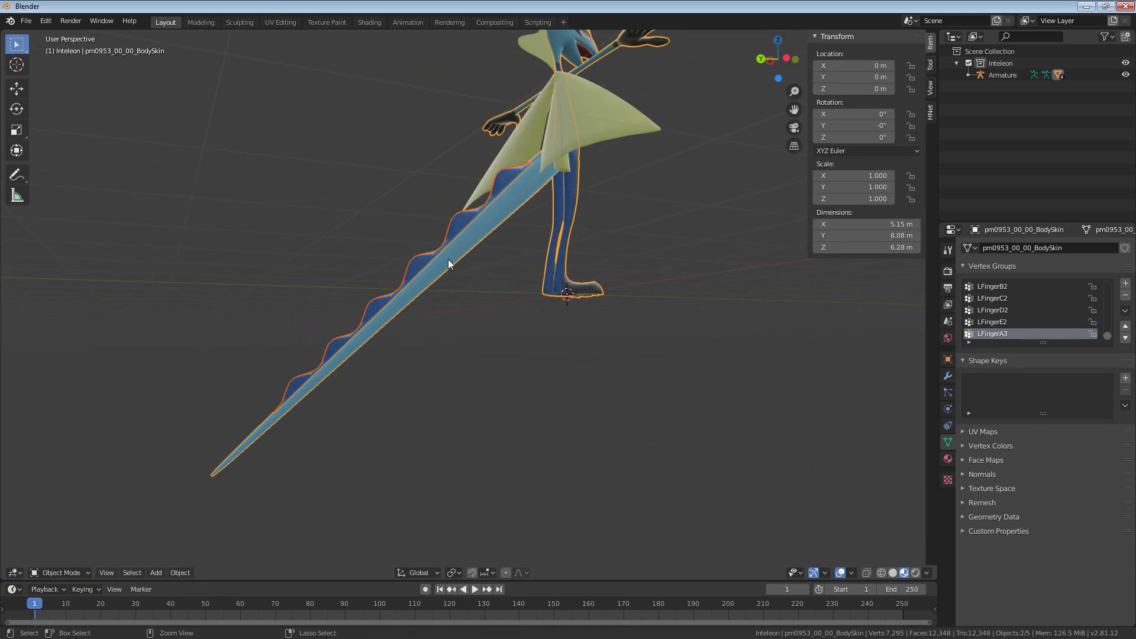
pyautogui.keyDown('shift'); pyautogui.moveTo(448, 259); pyautogui.dragTo(466, 324, button='middle'); pyautogui.keyUp('shift')
pyautogui.click(441, 315)
pyautogui.scroll(2, 444, 315)
pyautogui.moveTo(474, 343); pyautogui.dragTo(500, 375, button='middle')
pyautogui.press('g')
pyautogui.rightClick(430, 339)
# Step: Try joining the tail fin into the body skin mesh, and undo the join
pyautogui.keyDown('shift'); pyautogui.click(524, 264); pyautogui.keyUp('shift')
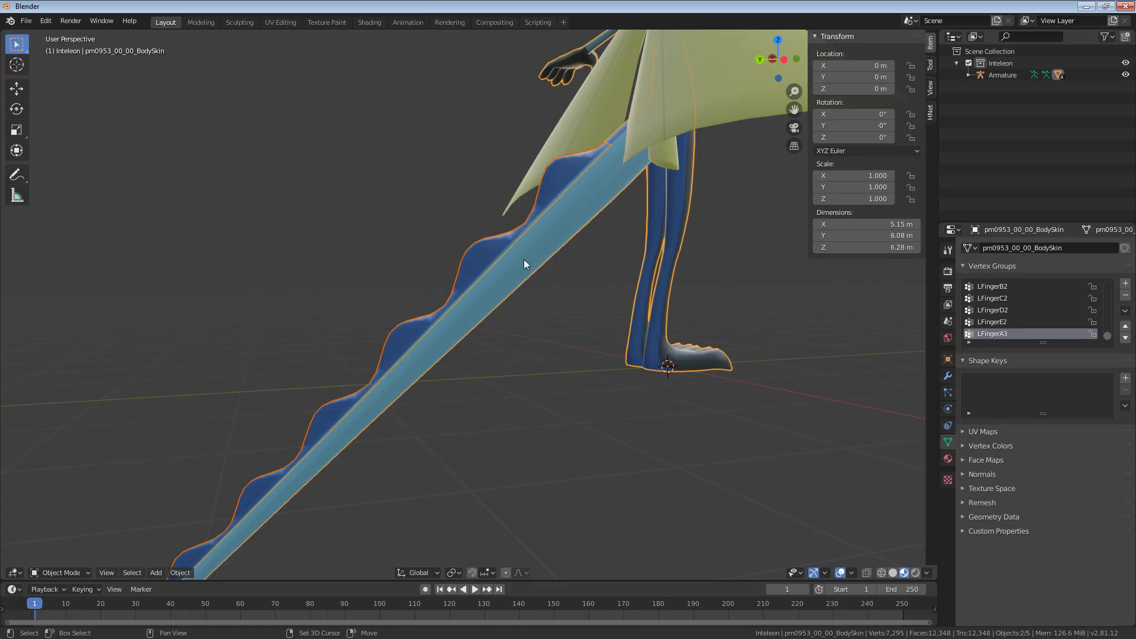
pyautogui.hotkey('ctrl', 'j')
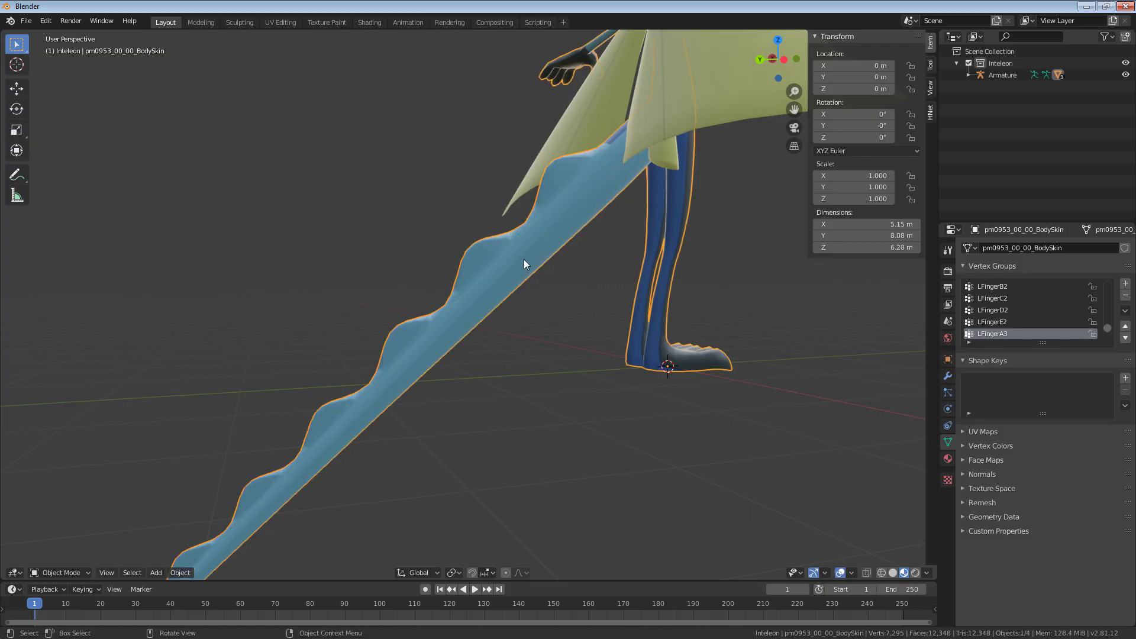
pyautogui.moveTo(538, 299); pyautogui.dragTo(593, 319, button='middle')
pyautogui.hotkey('ctrl', 'z')
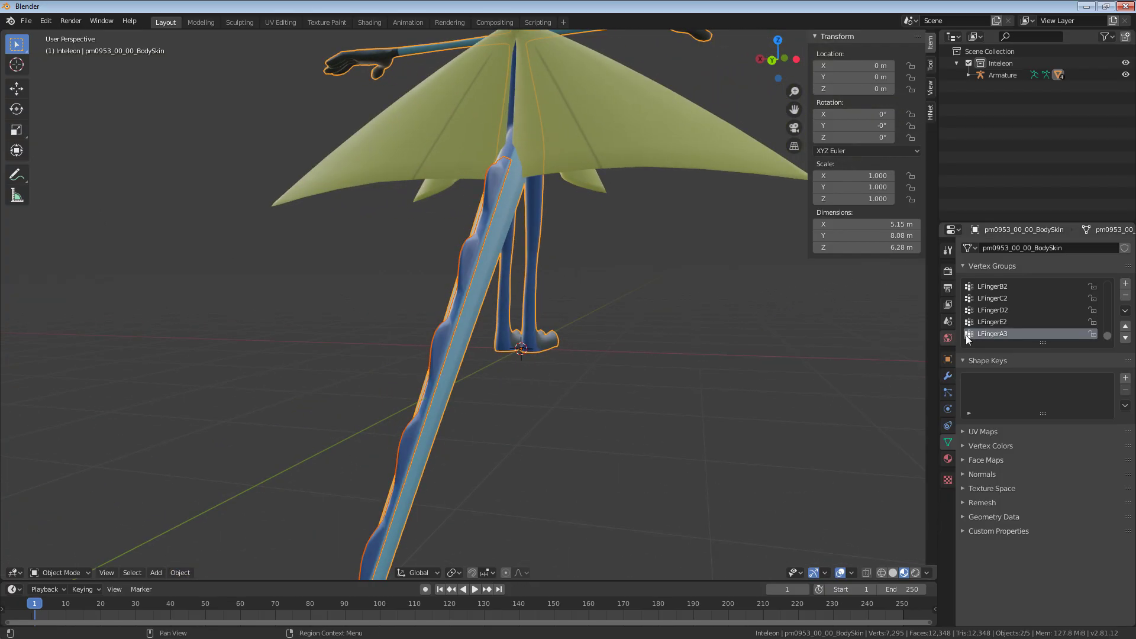
# Step: Compare the material slots and UV maps of the tail fin with those of the body skin
pyautogui.click(947, 459)
pyautogui.hotkey('ctrl', 'j')
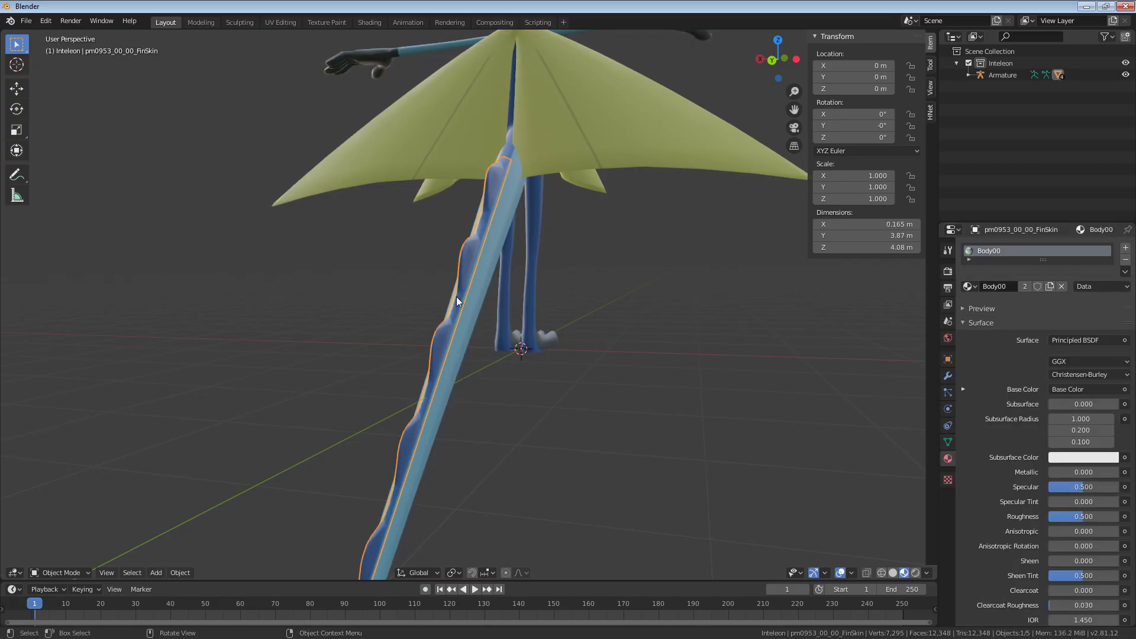
pyautogui.moveTo(456, 296); pyautogui.dragTo(445, 301, button='middle')
pyautogui.click(464, 289)
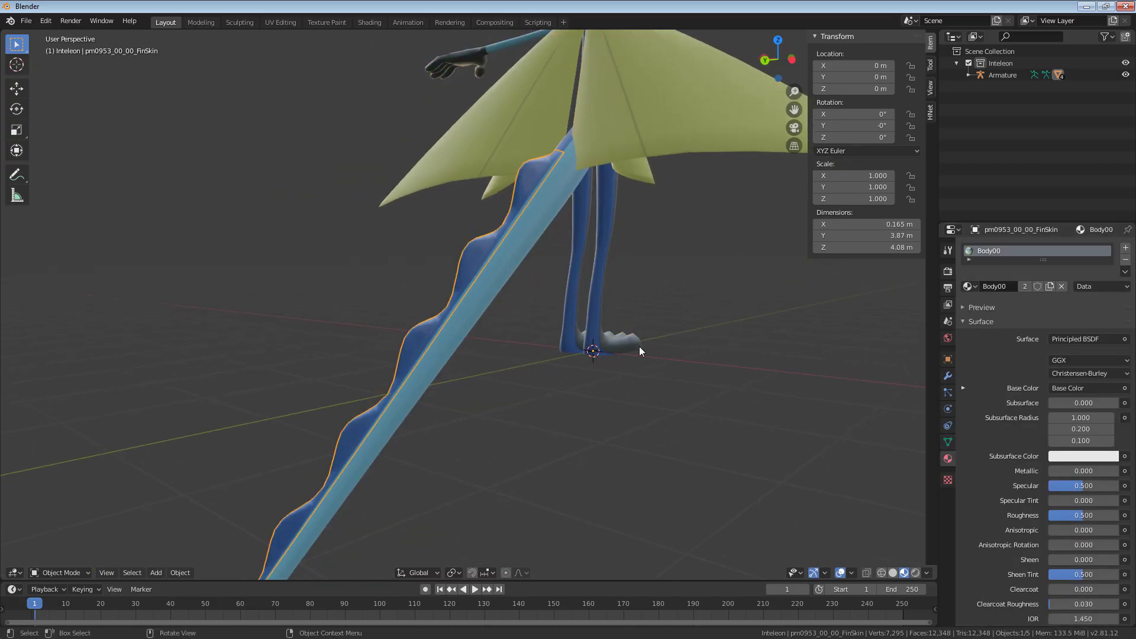
pyautogui.click(948, 442)
pyautogui.click(967, 435)
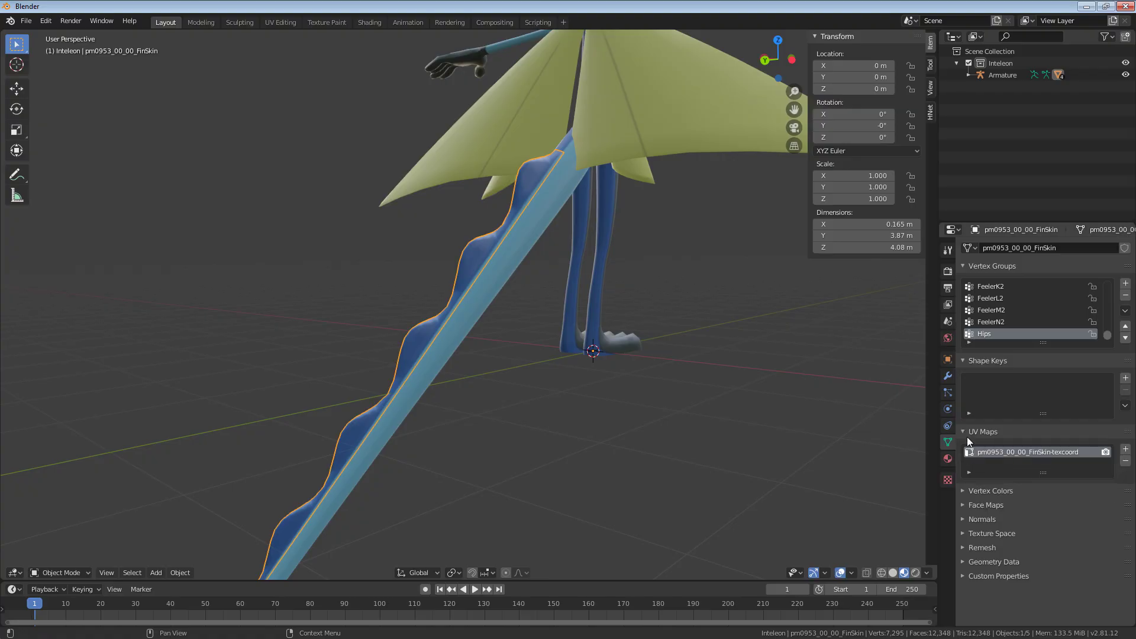
pyautogui.click(486, 285)
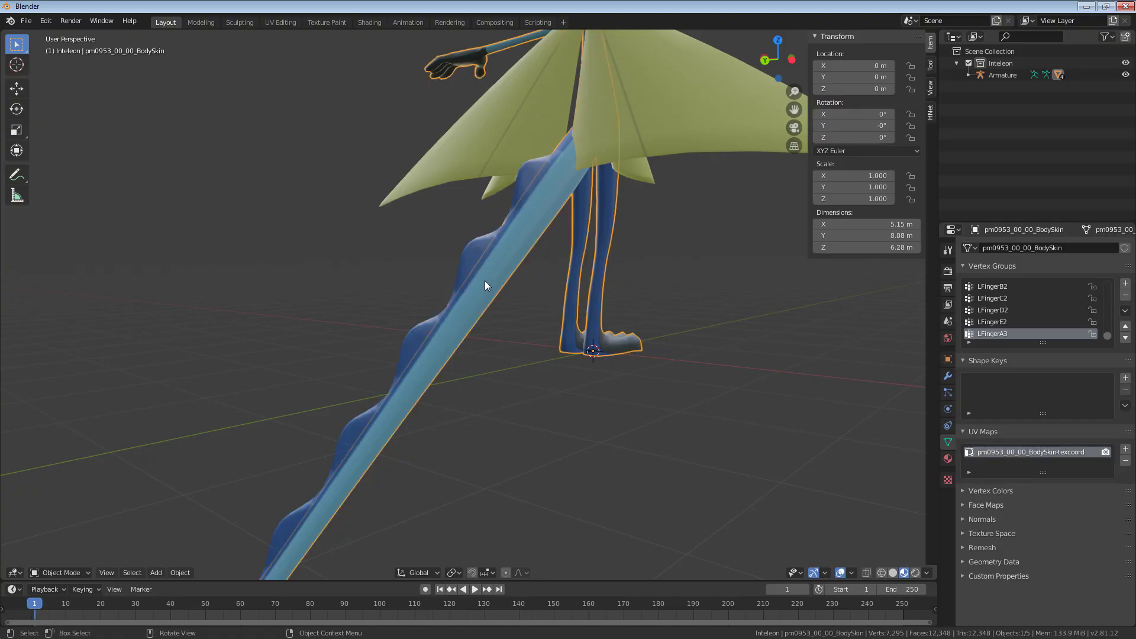
pyautogui.click(461, 288)
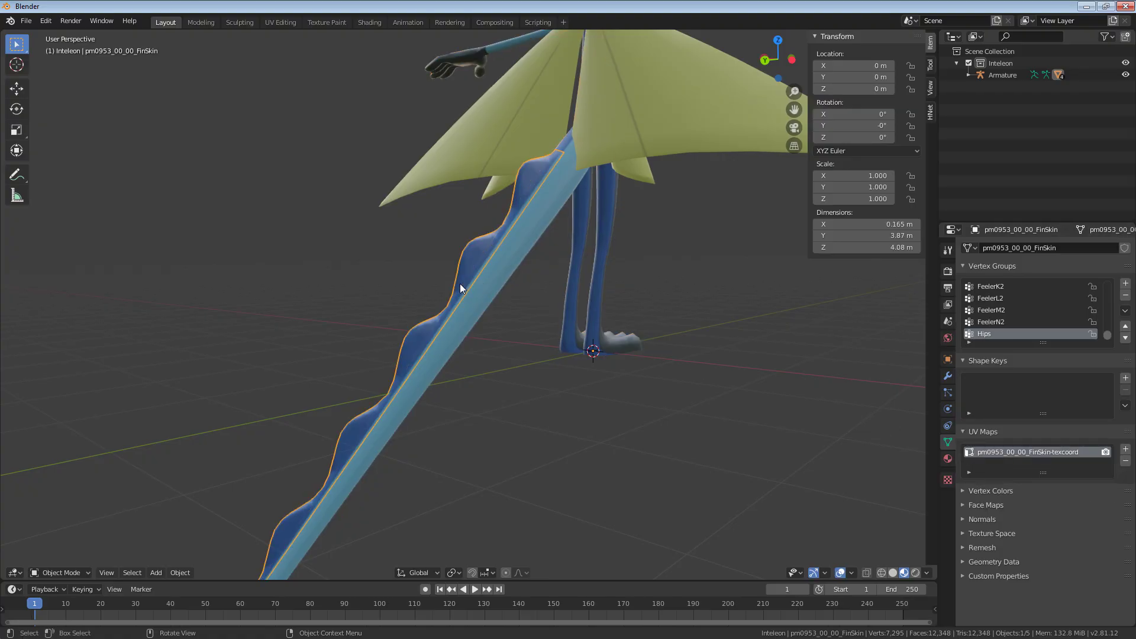
# Step: Join the tail fin into the body skin mesh and open a Shader Editor in a new area beside the viewport
pyautogui.keyDown('shift'); pyautogui.click(481, 293); pyautogui.keyUp('shift')
pyautogui.hotkey('ctrl', 'j')
pyautogui.moveTo(8, 575); pyautogui.dragTo(399, 572)
pyautogui.click(13, 573)
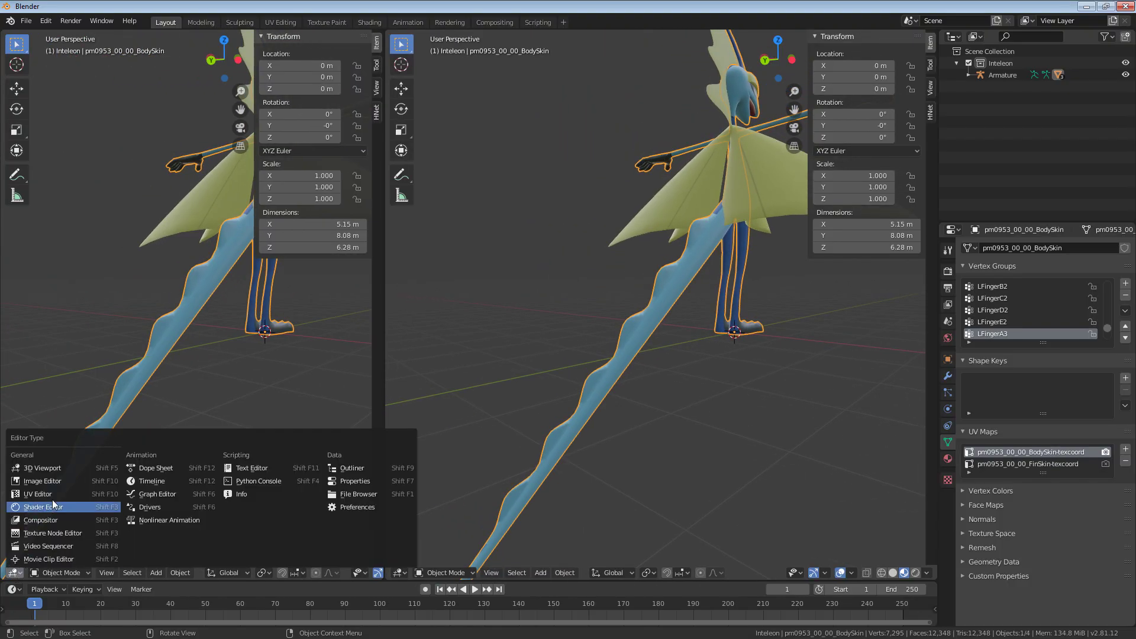
pyautogui.click(59, 506)
# Step: Check the faces that use the Body00 material on the joined mesh, and undo the join
pyautogui.scroll(2, 136, 342)
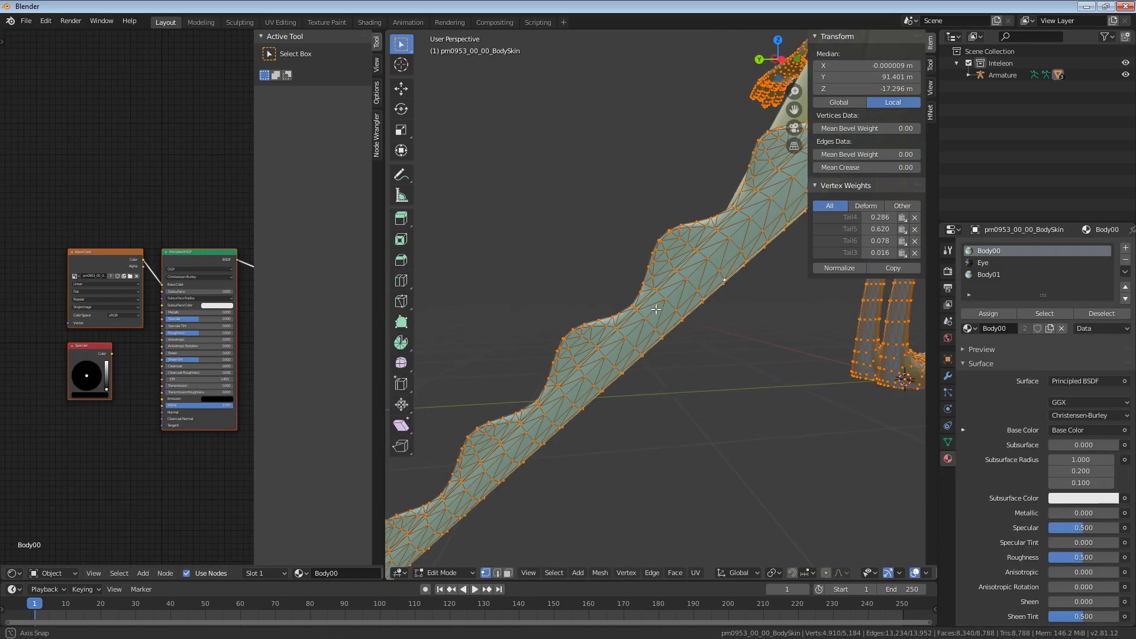
pyautogui.moveTo(655, 309); pyautogui.dragTo(701, 317, button='middle')
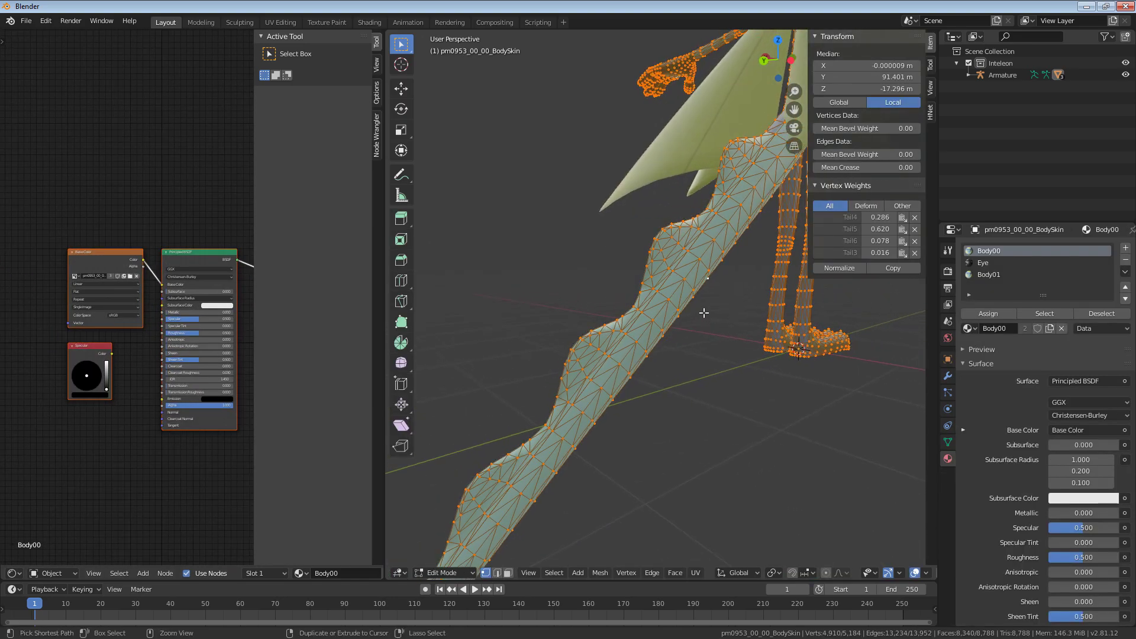
pyautogui.click(703, 313)
pyautogui.press('Tab')
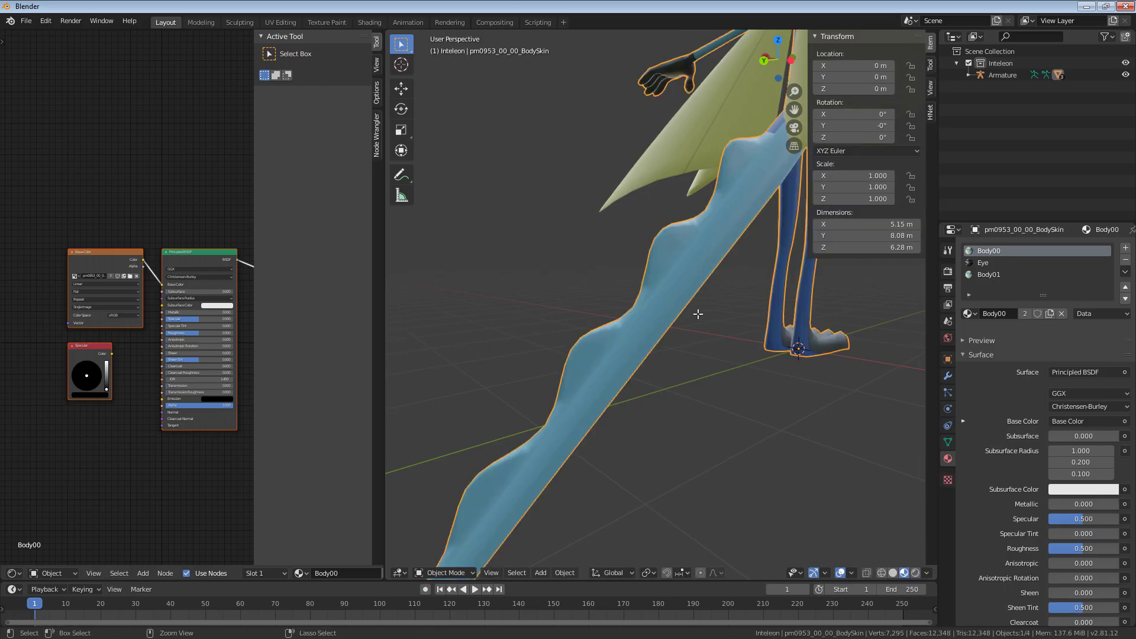
pyautogui.click(697, 314)
pyautogui.press('Tab')
pyautogui.press('Tab')
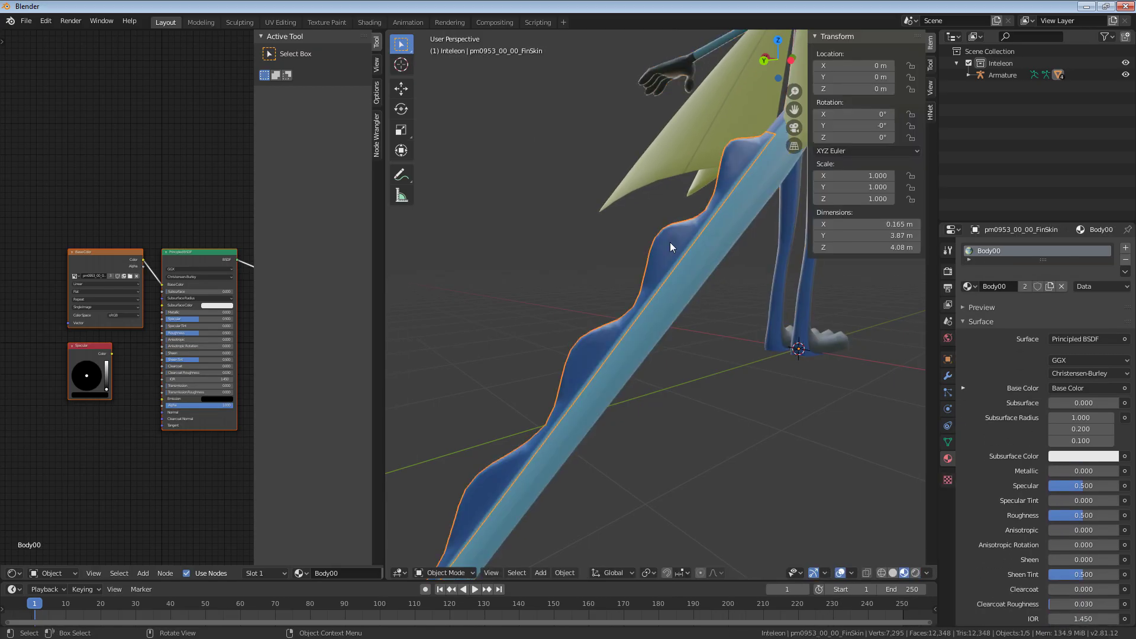
# Step: Give the tail fin its own copy of the Body00 material and name it Body00.(tailfin)
pyautogui.click(1027, 287)
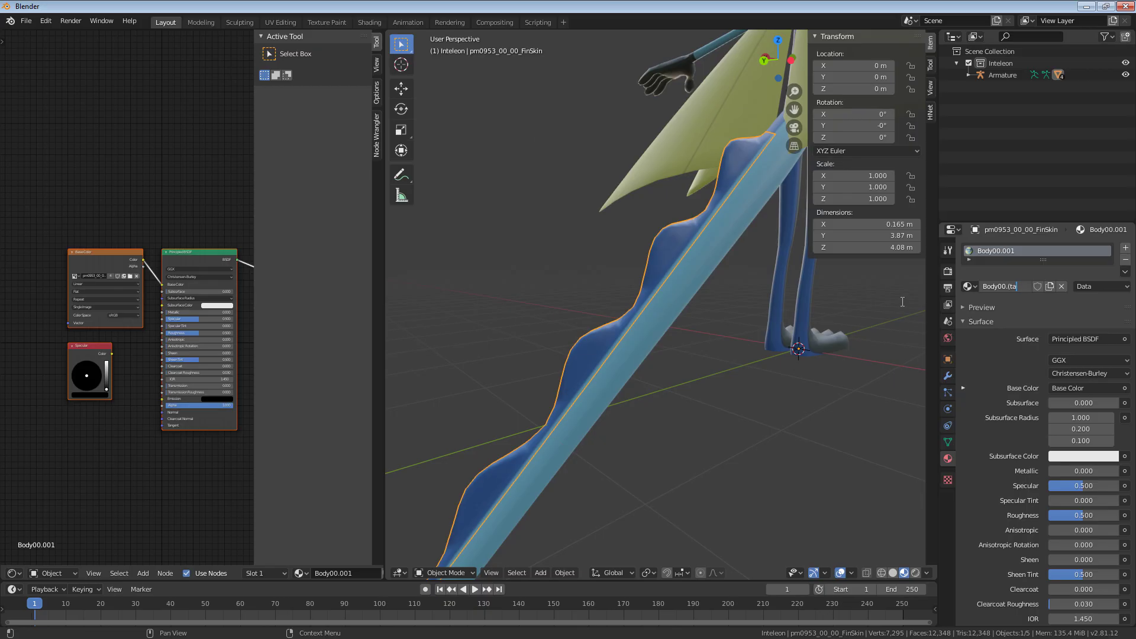
pyautogui.press('Return')
pyautogui.scroll(-4, 903, 302)
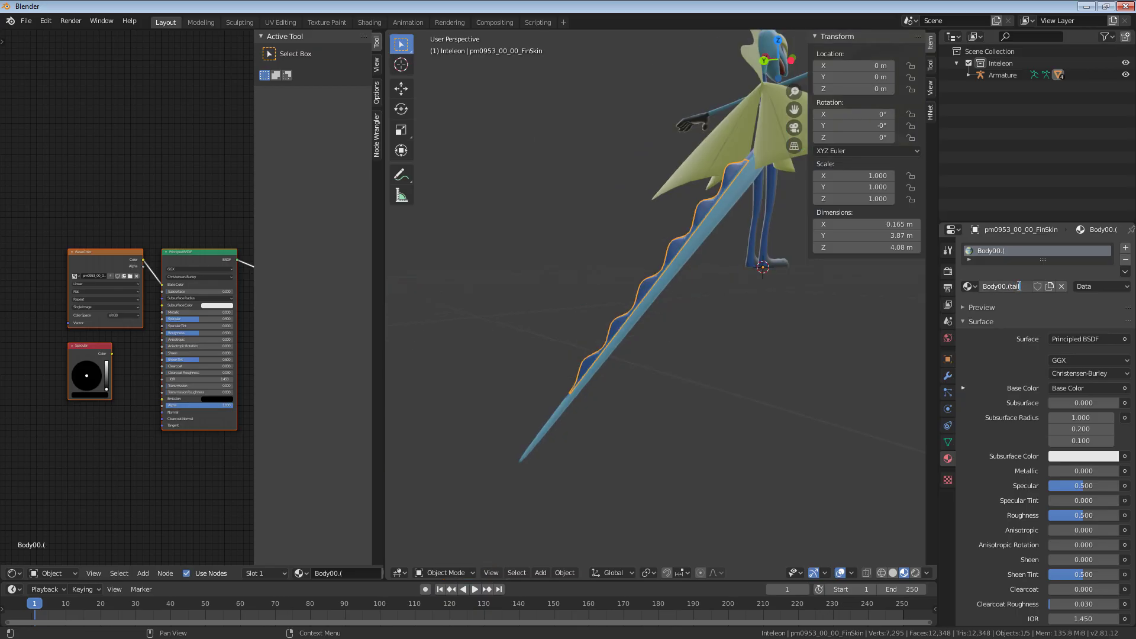
pyautogui.click(1017, 285)
pyautogui.write('0')
# Step: Select the tail fin and the body skin, and join the fin into the body skin mesh
pyautogui.click(761, 278)
pyautogui.scroll(2, 674, 243)
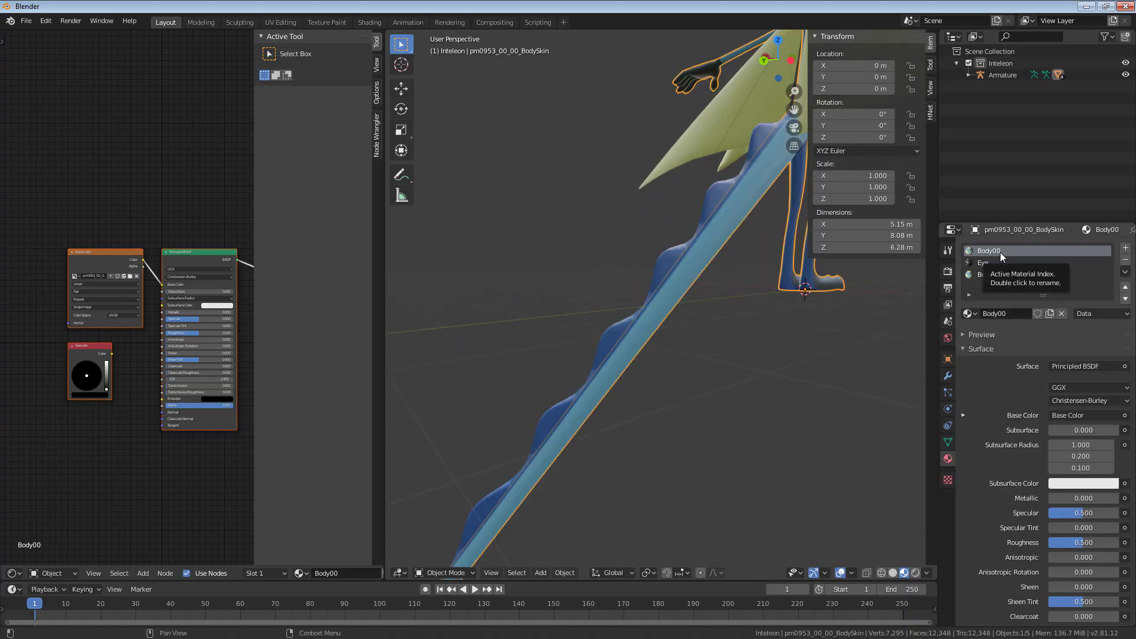
pyautogui.keyDown('shift'); pyautogui.click(675, 248); pyautogui.keyUp('shift')
pyautogui.keyDown('shift'); pyautogui.click(703, 257); pyautogui.keyUp('shift')
pyautogui.hotkey('ctrl', 'j')
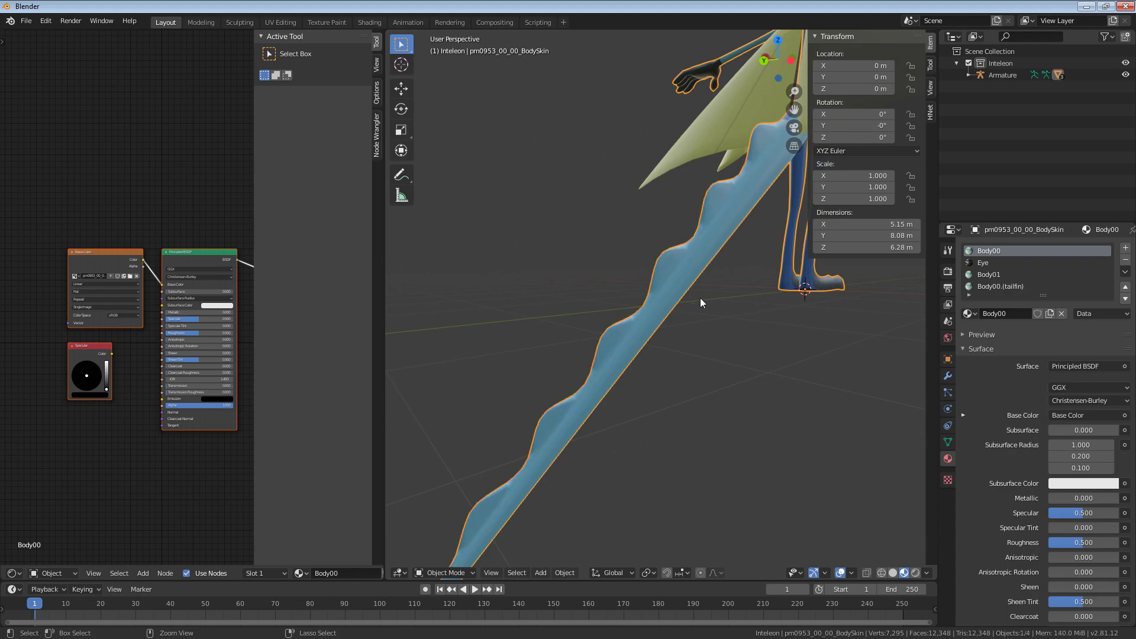
# Step: Select the Body00.(tailfin) faces of the joined mesh in Edit Mode and the material's Base Color image node
pyautogui.press('Tab')
pyautogui.click(997, 287)
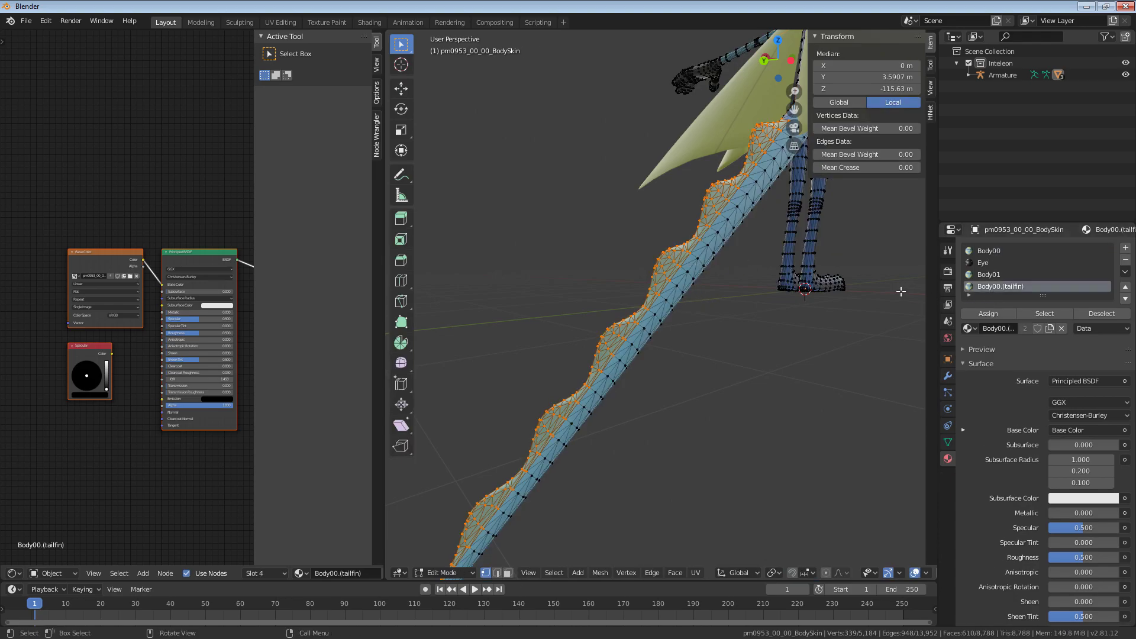
pyautogui.click(137, 278)
pyautogui.scroll(3, 107, 287)
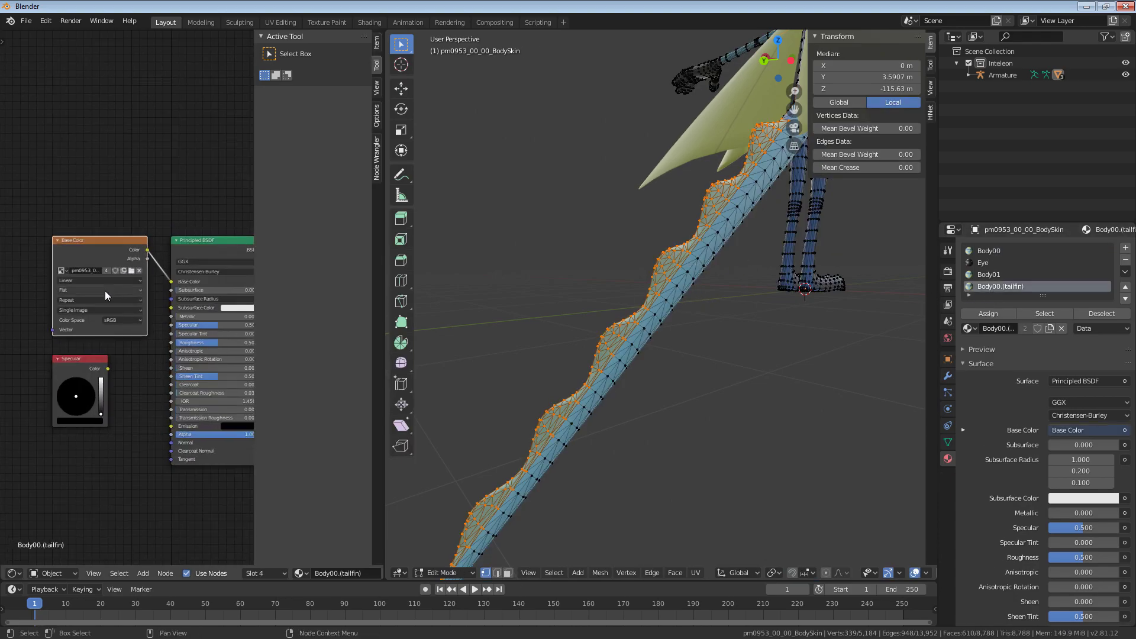
pyautogui.moveTo(91, 314); pyautogui.dragTo(157, 326, button='middle')
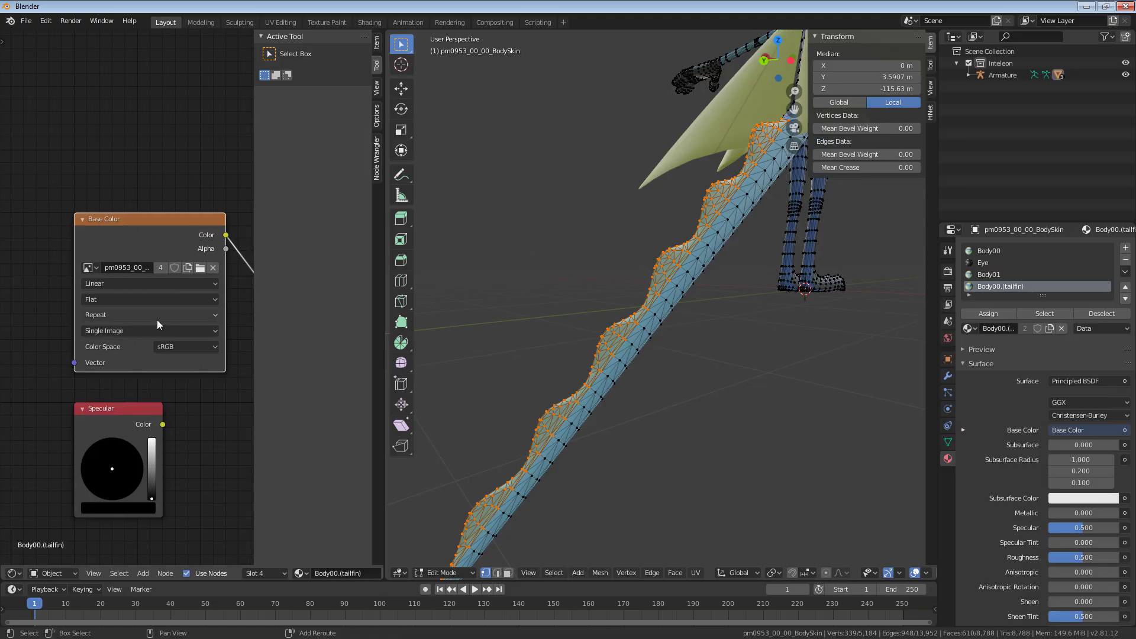
# Step: Check in the preferences whether the Node Wrangler add-on is enabled
pyautogui.click(26, 21)
pyautogui.click(46, 21)
pyautogui.click(83, 190)
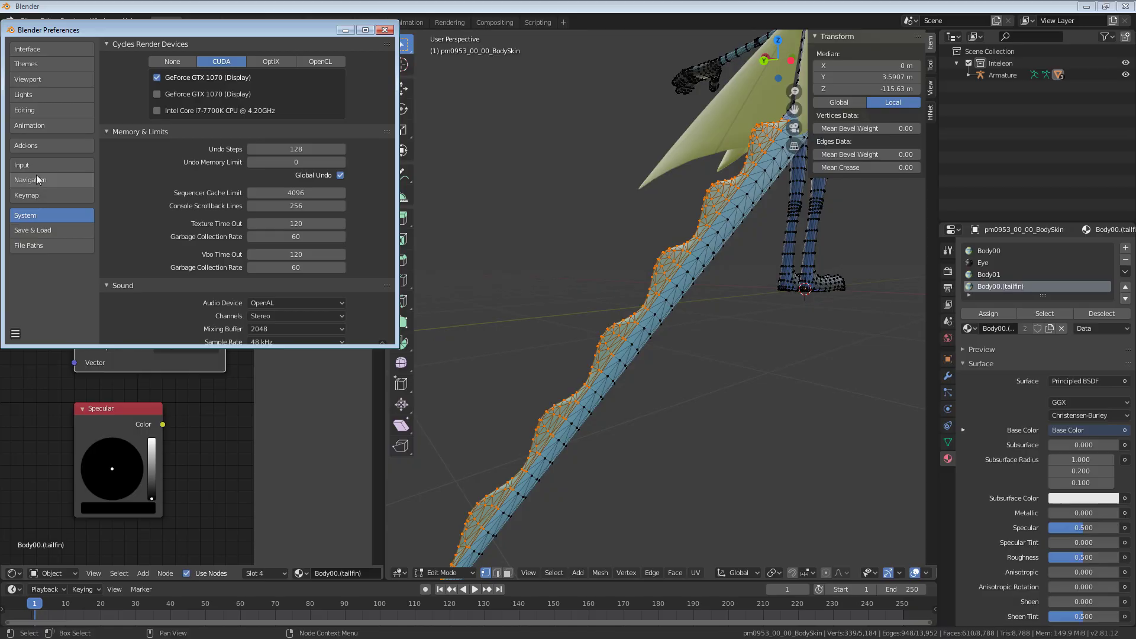
pyautogui.click(46, 143)
pyautogui.write('node')
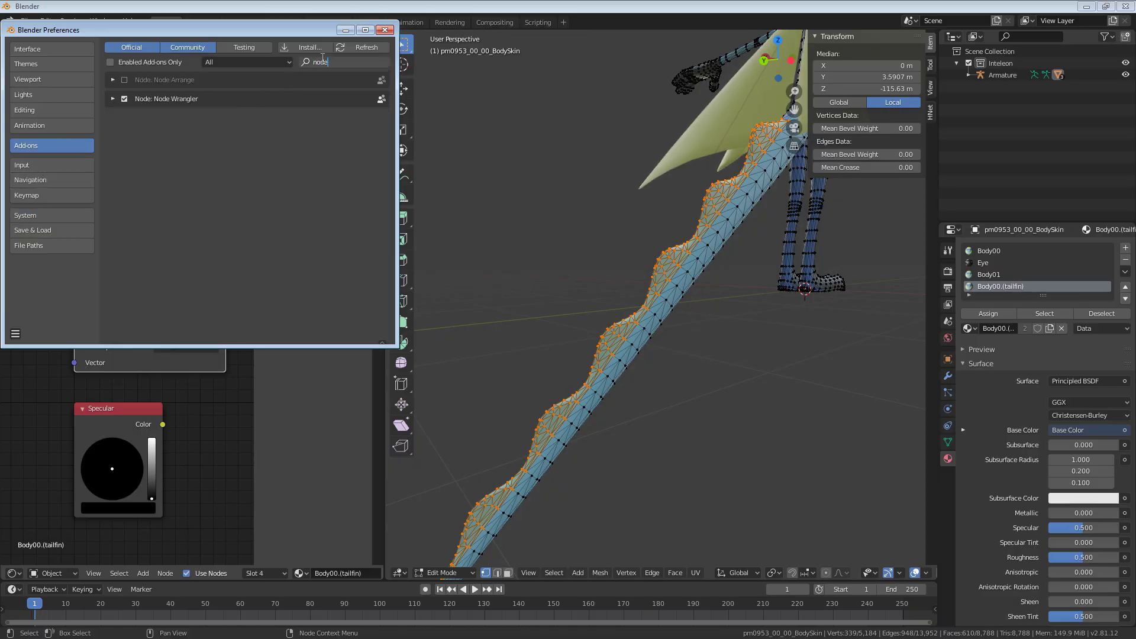
pyautogui.click(385, 29)
pyautogui.scroll(-2, 104, 252)
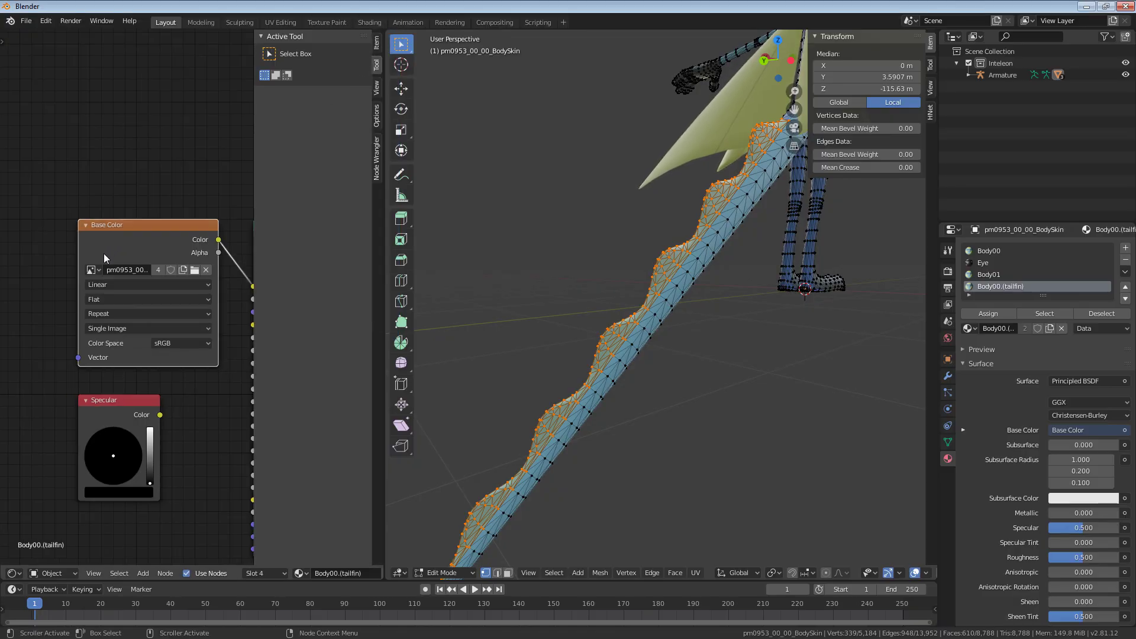
# Step: Add the texture mapping setup to the Base Color image node with Node Wrangler and delete its Texture Coordinate node
pyautogui.scroll(1, 120, 250)
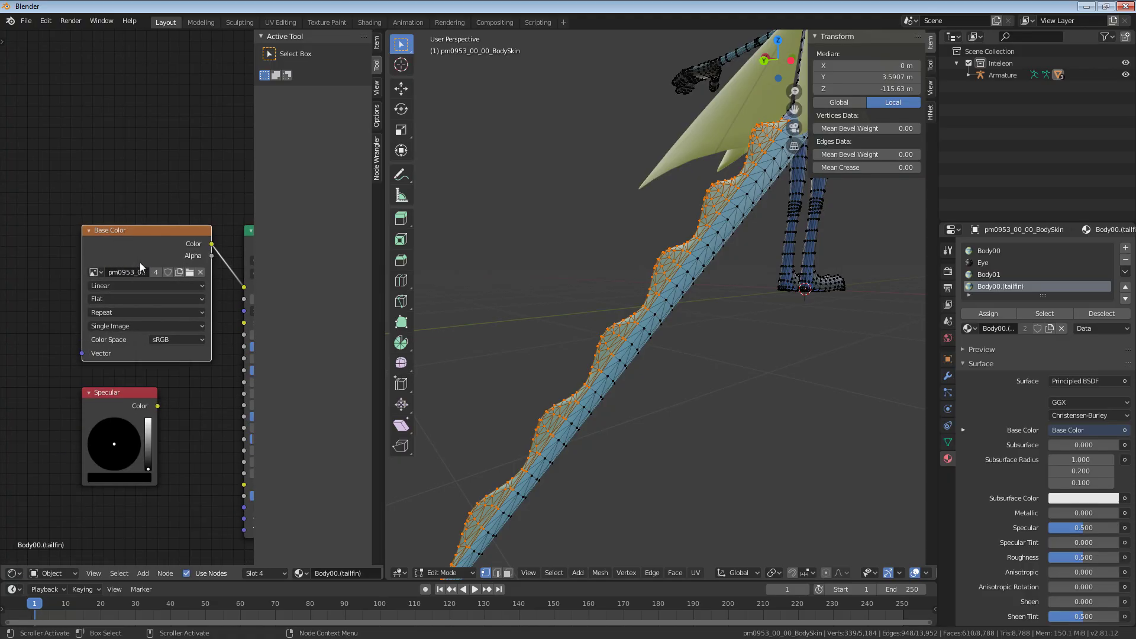
pyautogui.hotkey('ctrl', 't')
pyautogui.moveTo(41, 312); pyautogui.dragTo(256, 269, button='middle')
pyautogui.moveTo(5, 268); pyautogui.dragTo(123, 284, button='middle')
pyautogui.click(37, 259)
pyautogui.press('x')
# Step: Feed the Mapping node's Vector from a new UV Map node that uses the fin's pm0953_00_... UV map
pyautogui.hotkey('shift', 'a')
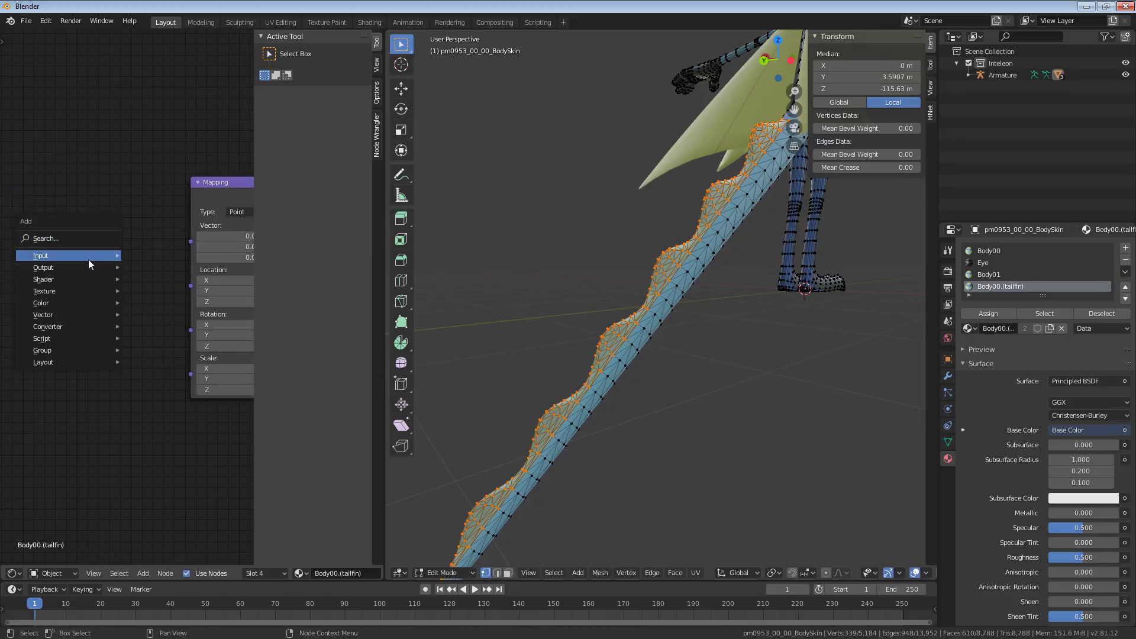
pyautogui.moveTo(87, 260)
pyautogui.click(176, 460)
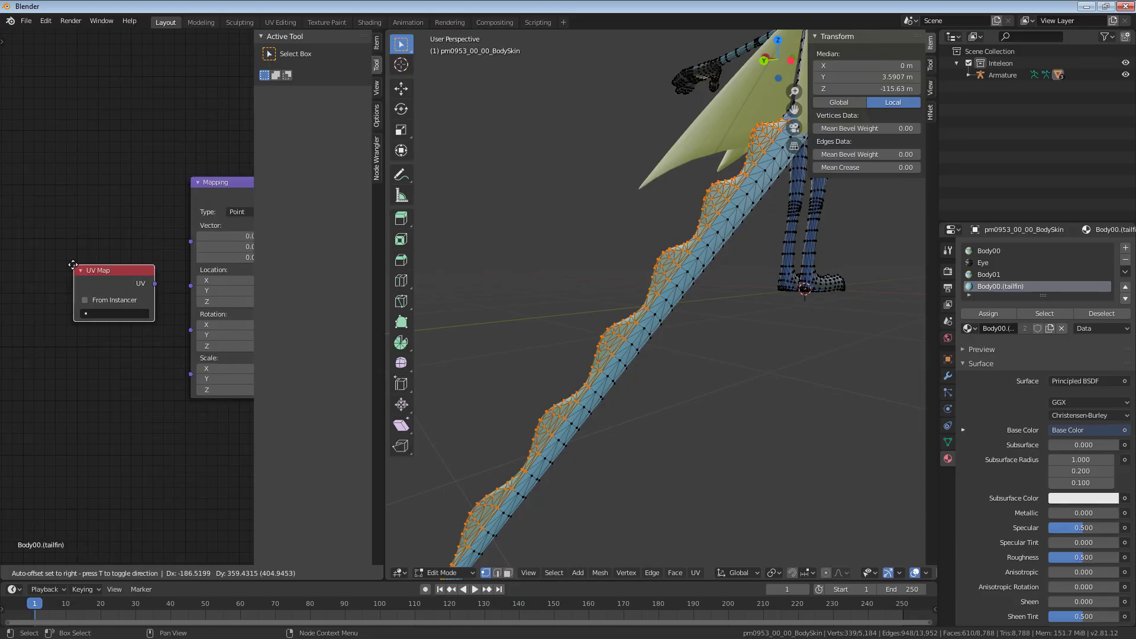
pyautogui.moveTo(187, 245); pyautogui.dragTo(188, 245)
pyautogui.moveTo(148, 269)
pyautogui.mouseDown(button='middle')
pyautogui.moveTo(92, 275)
pyautogui.moveTo(128, 266)
pyautogui.mouseUp(button='middle')
pyautogui.click(77, 301)
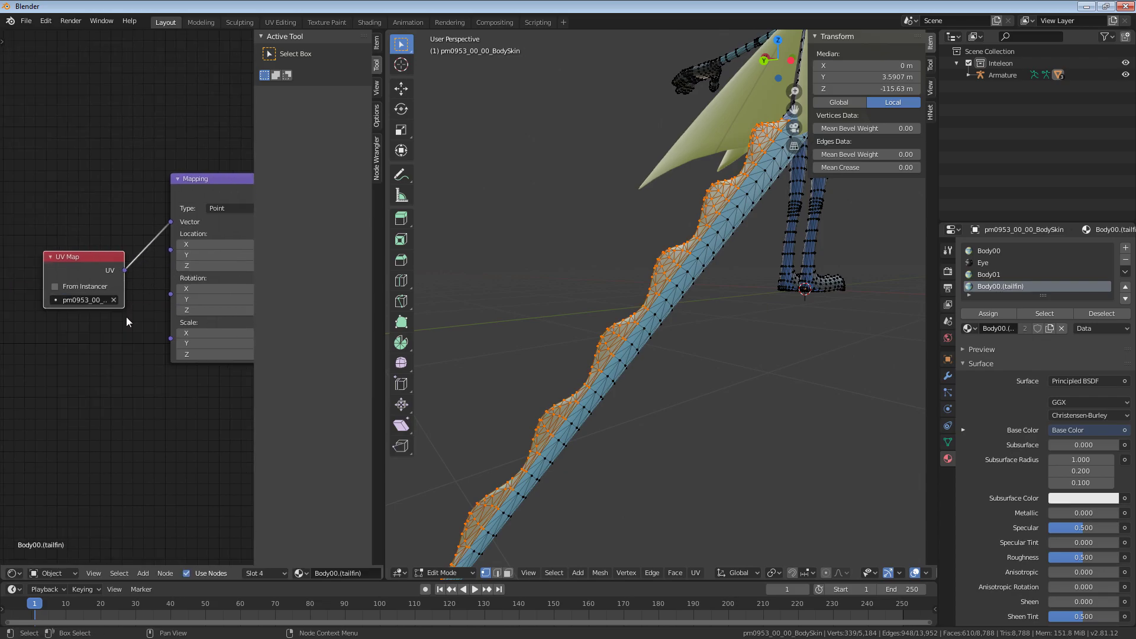
pyautogui.click(101, 326)
pyautogui.scroll(3, 649, 322)
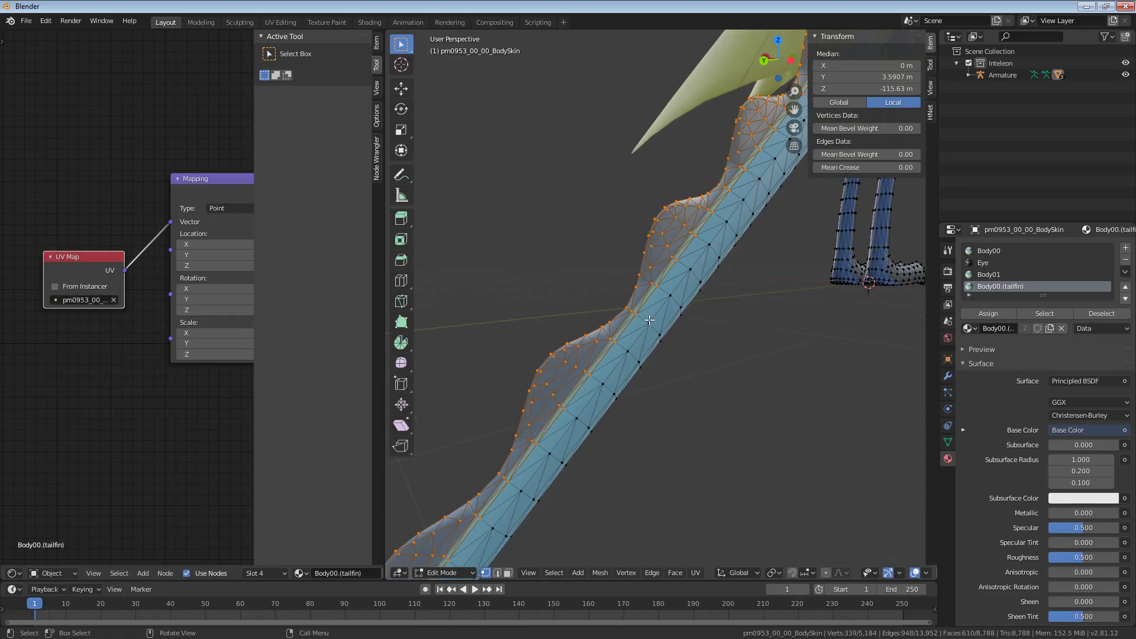
pyautogui.moveTo(108, 266); pyautogui.dragTo(117, 230)
pyautogui.moveTo(223, 257); pyautogui.dragTo(182, 264, button='middle')
# Step: Examine the fin's texture and the seam where it meets the tail, in Object and Edit Mode
pyautogui.press('Tab')
pyautogui.press('Tab')
pyautogui.scroll(2, 702, 329)
pyautogui.scroll(-2, 703, 296)
pyautogui.click(710, 255)
pyautogui.moveTo(689, 274); pyautogui.dragTo(603, 395, button='middle')
pyautogui.keyDown('shift'); pyautogui.moveTo(674, 346); pyautogui.dragTo(661, 455, button='middle'); pyautogui.keyUp('shift')
pyautogui.press('Tab')
pyautogui.press('Tab')
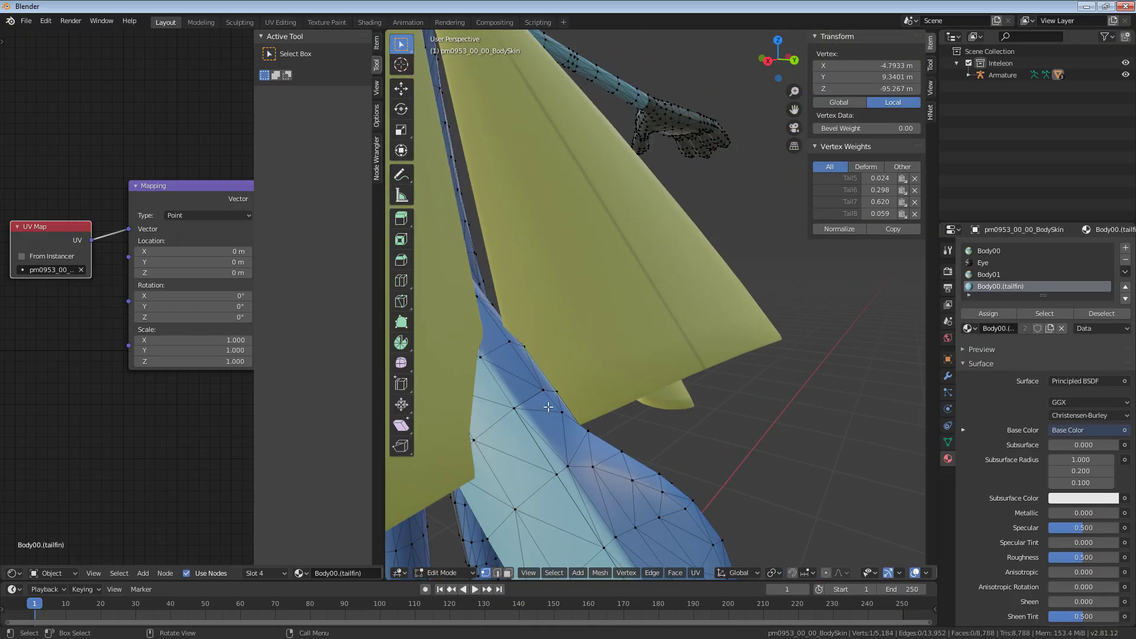
# Step: Select the linked geometry of the body and the tail fin, and merge the vertices by distance
pyautogui.hotkey('ctrl', 'l')
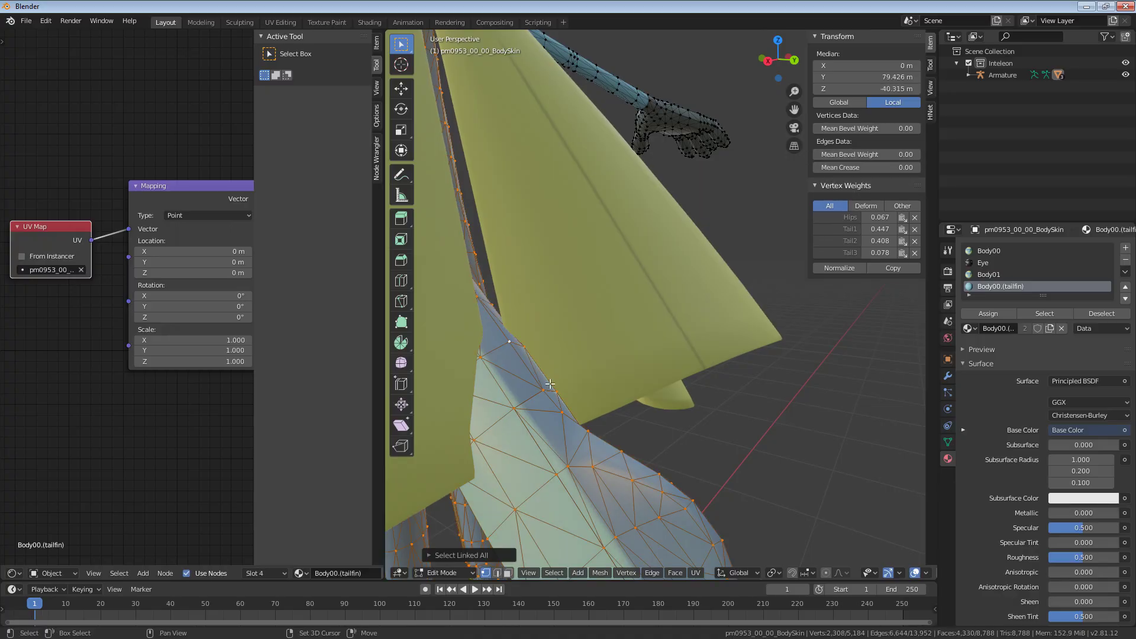
pyautogui.keyDown('shift'); pyautogui.moveTo(544, 379); pyautogui.dragTo(537, 284, button='middle'); pyautogui.keyUp('shift')
pyautogui.click(582, 328)
pyautogui.hotkey('ctrl', 'l')
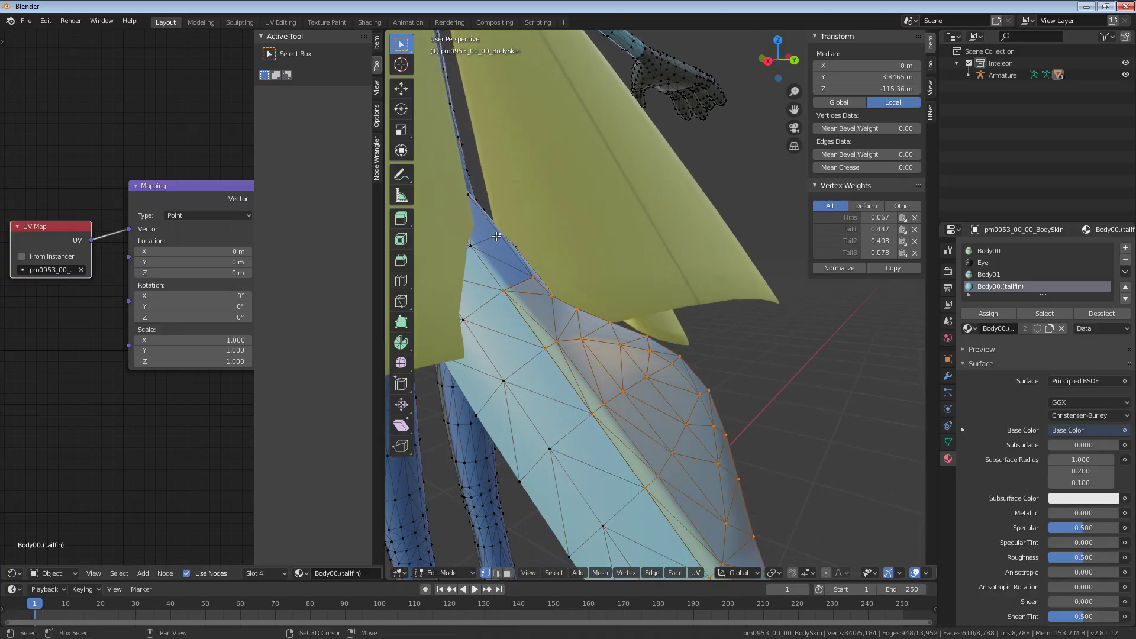
pyautogui.hotkey('ctrl', 'l')
pyautogui.moveTo(550, 324); pyautogui.dragTo(761, 436, button='middle')
pyautogui.rightClick(772, 463)
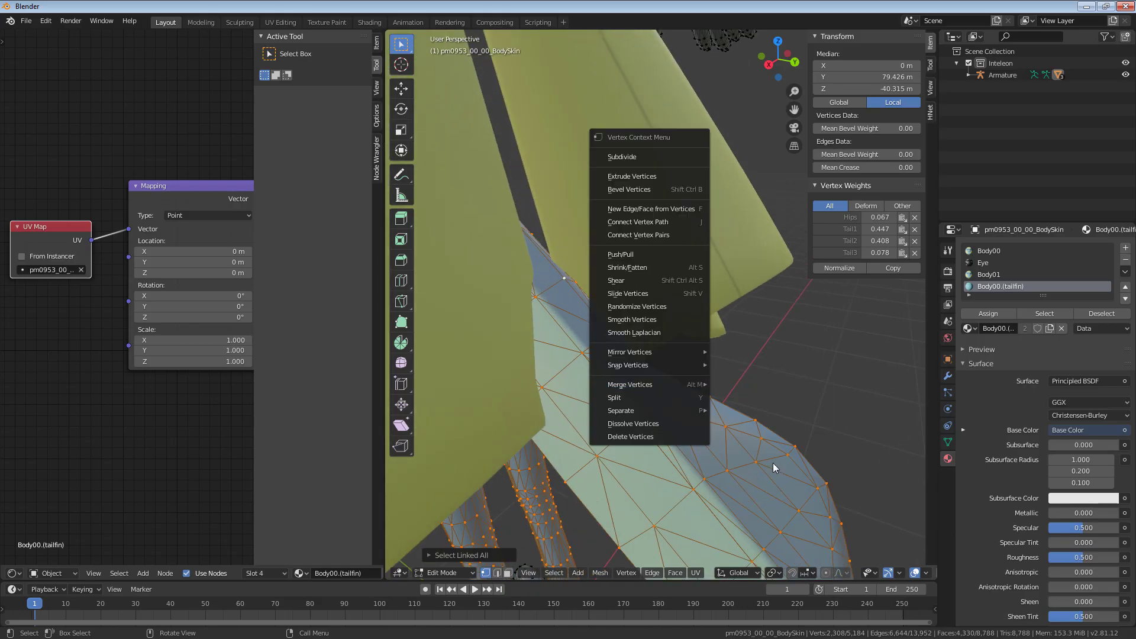
pyautogui.click(661, 428)
pyautogui.click(699, 406)
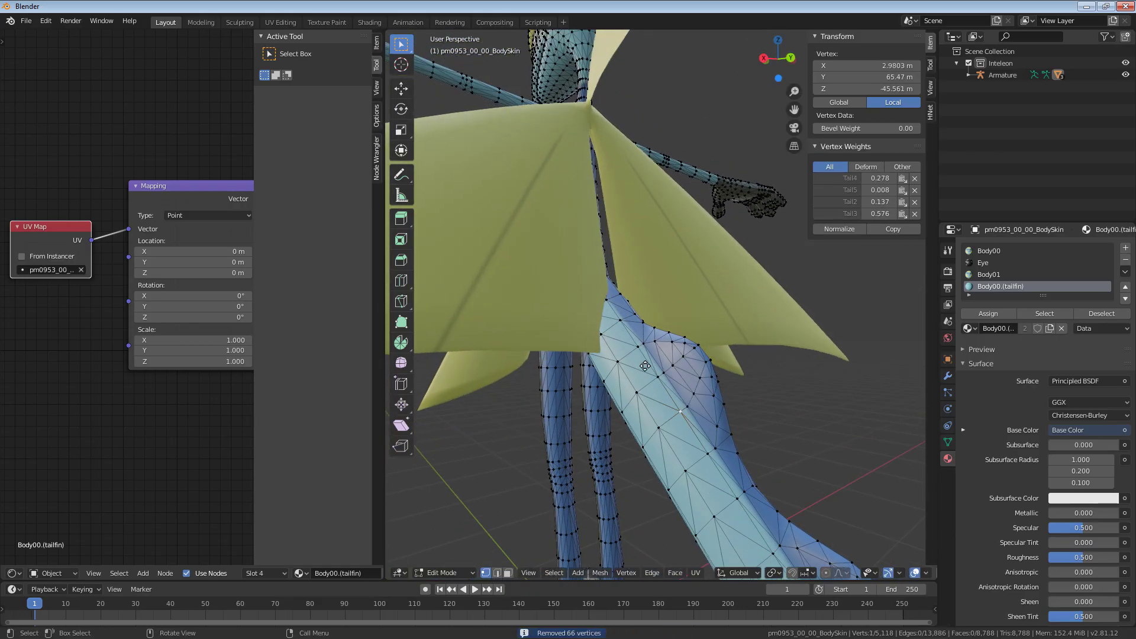
# Step: Inspect the merged tail and fin from several angles, in Object and Edit Mode
pyautogui.press('Tab')
pyautogui.moveTo(703, 398); pyautogui.dragTo(635, 392, button='middle')
pyautogui.scroll(-8, 595, 337)
pyautogui.moveTo(731, 400); pyautogui.dragTo(602, 373, button='middle')
pyautogui.scroll(8, 621, 390)
pyautogui.moveTo(626, 395); pyautogui.dragTo(607, 261, button='middle')
pyautogui.press('Tab')
pyautogui.press('Tab')
pyautogui.press('Tab')
# Step: Select the linked geometry of the right foot to examine which parts of it are connected
pyautogui.click(597, 452)
pyautogui.press('ctrl+KP_Add')
pyautogui.press('ctrl+KP_Add')
pyautogui.press('ctrl+KP_Add')
pyautogui.press('KP_Decimal')
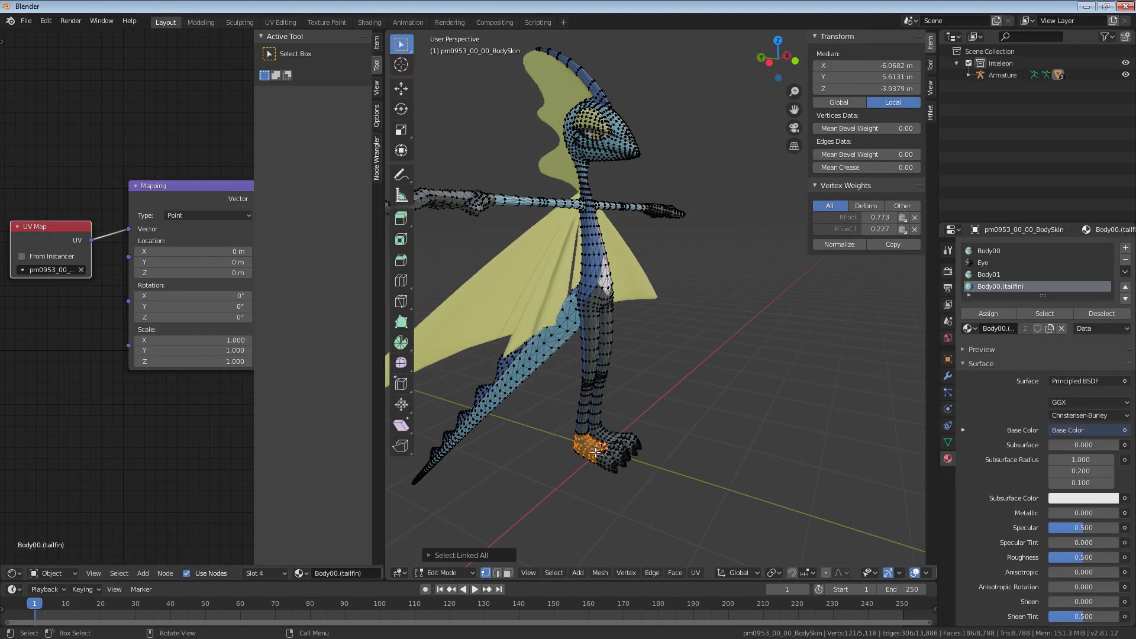
pyautogui.click(659, 322)
pyautogui.moveTo(595, 451); pyautogui.dragTo(616, 357, button='middle')
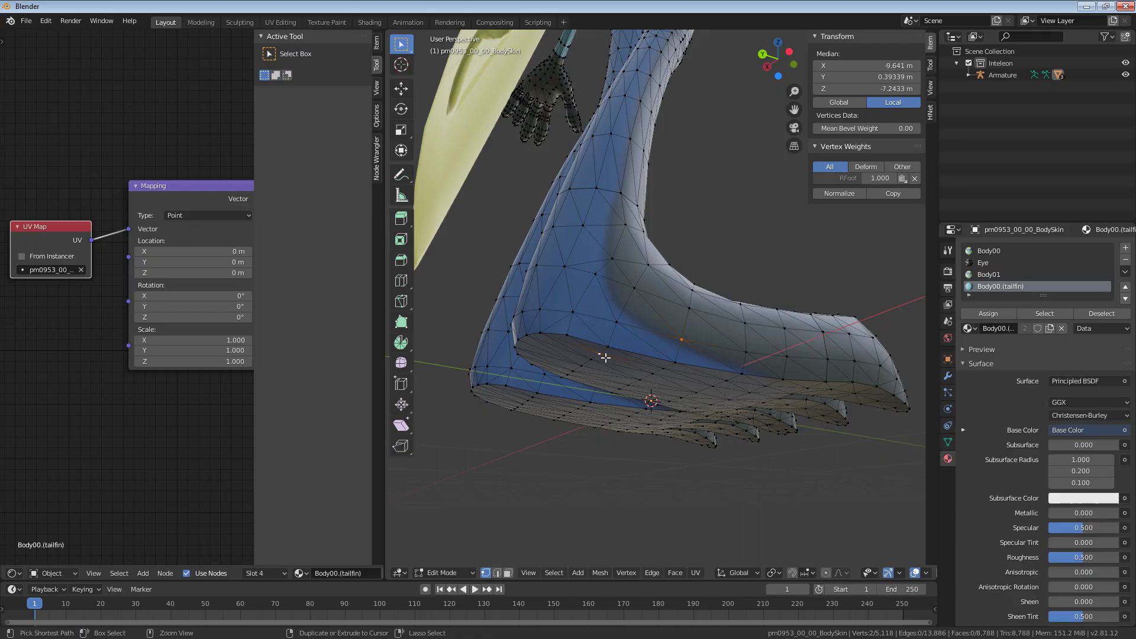
pyautogui.hotkey('ctrl', 'l')
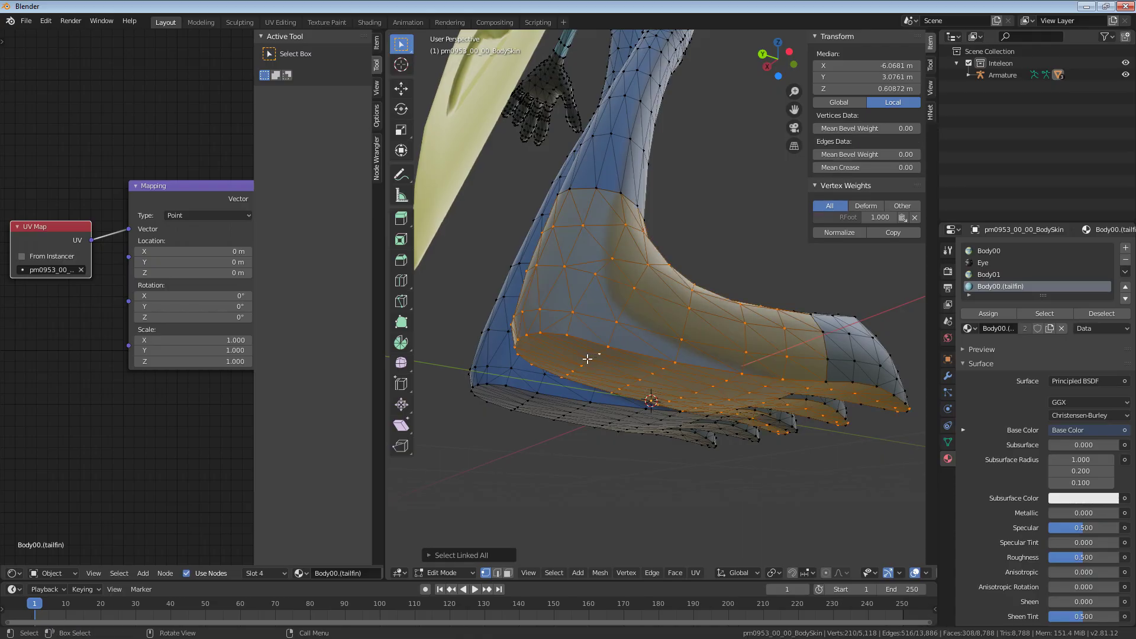
# Step: Examine the right foot's sole and ankle seam in Edit and Object Mode
pyautogui.moveTo(582, 361); pyautogui.dragTo(647, 362, button='middle')
pyautogui.moveTo(770, 349); pyautogui.dragTo(742, 344, button='middle')
pyautogui.click(770, 378)
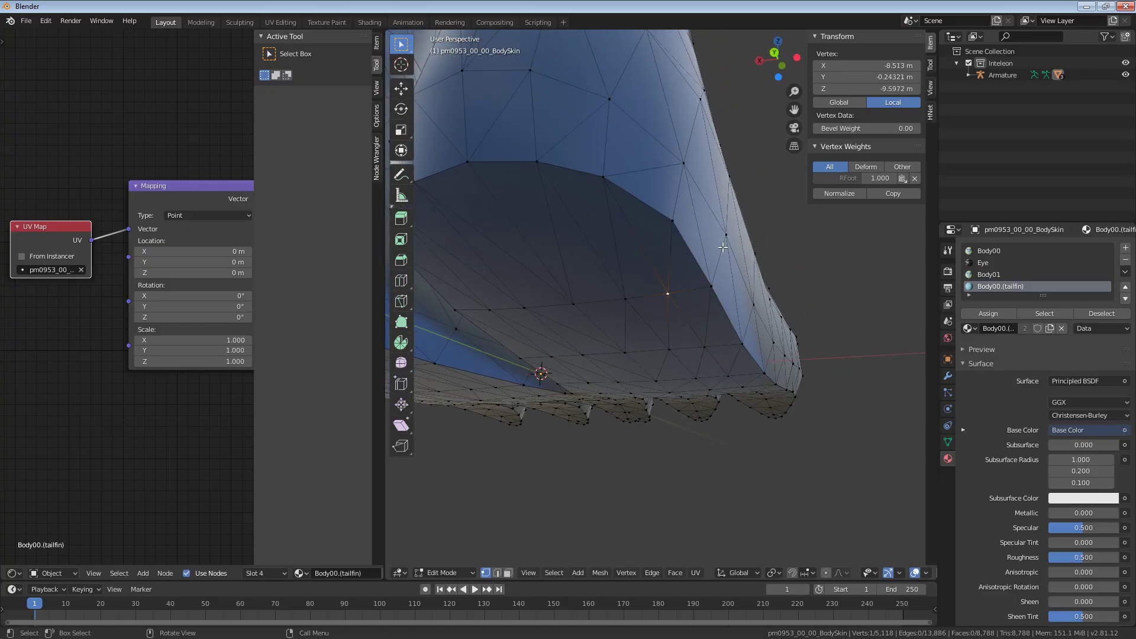
pyautogui.moveTo(697, 309); pyautogui.dragTo(723, 317, button='middle')
pyautogui.scroll(-4, 713, 320)
pyautogui.press('Tab')
pyautogui.press('Tab')
pyautogui.scroll(2, 723, 314)
pyautogui.press('Tab')
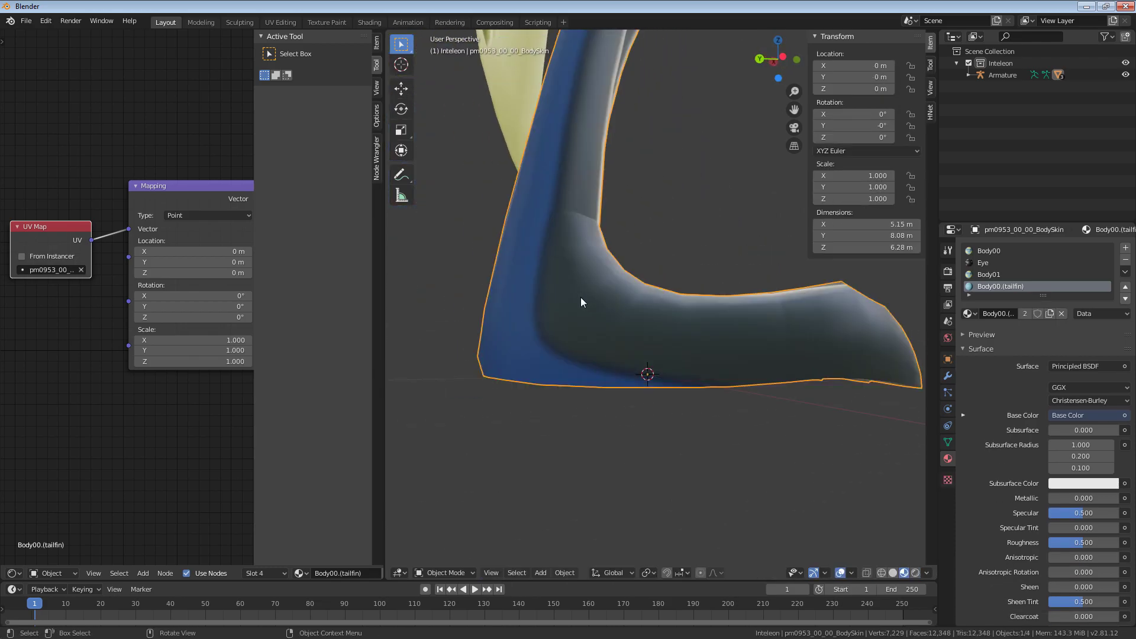
# Step: Select the linked geometry of both feet to check where they are split from the legs and toes
pyautogui.press('Tab')
pyautogui.click(580, 295)
pyautogui.scroll(-3, 528, 294)
pyautogui.moveTo(528, 294); pyautogui.dragTo(684, 341, button='middle')
pyautogui.hotkey('ctrl', 'l')
pyautogui.keyDown('shift'); pyautogui.click(578, 293); pyautogui.keyUp('shift')
pyautogui.hotkey('ctrl', 'l')
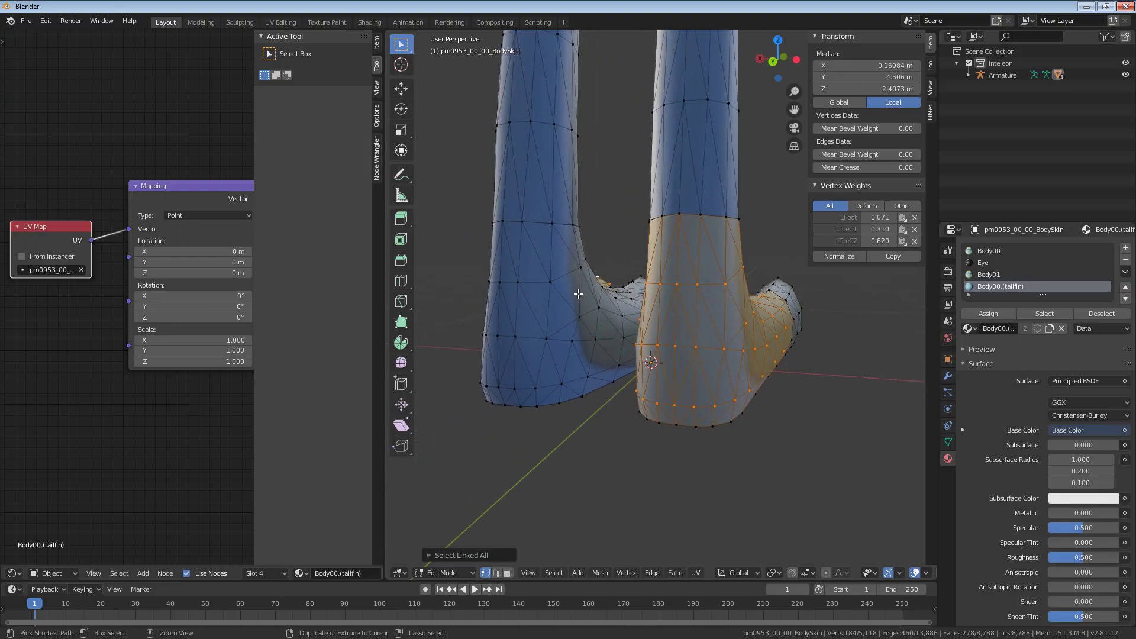
pyautogui.keyDown('shift'); pyautogui.click(581, 318); pyautogui.keyUp('shift')
pyautogui.hotkey('ctrl', 'l')
pyautogui.moveTo(604, 320); pyautogui.dragTo(491, 365, button='middle')
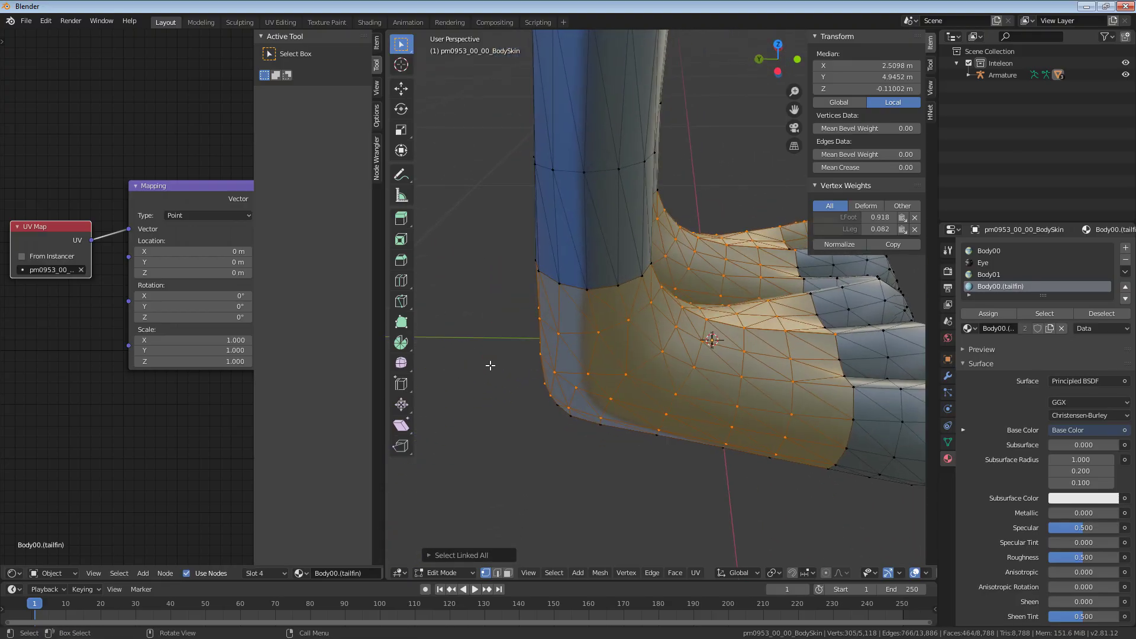
# Step: Select the linked geometry of both feet and the legs, and merge the vertices by distance
pyautogui.click(721, 266)
pyautogui.keyDown('shift'); pyautogui.click(671, 357); pyautogui.keyUp('shift')
pyautogui.moveTo(618, 369); pyautogui.dragTo(639, 329, button='middle')
pyautogui.hotkey('ctrl', 'l')
pyautogui.keyDown('shift'); pyautogui.click(680, 332); pyautogui.keyUp('shift')
pyautogui.keyDown('shift'); pyautogui.click(638, 330); pyautogui.keyUp('shift')
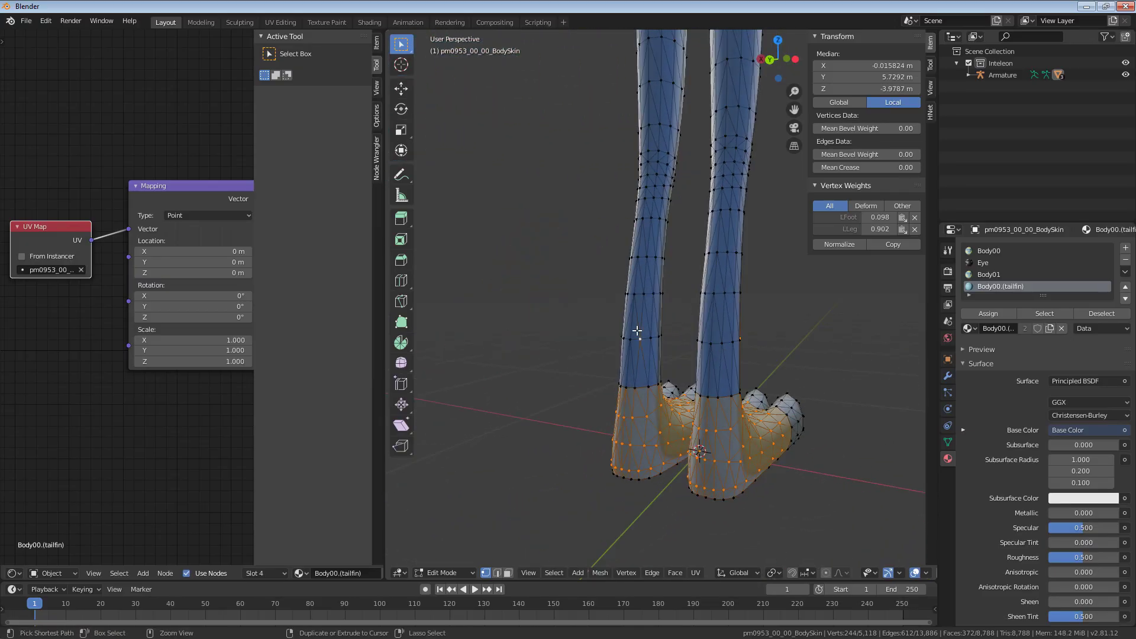
pyautogui.hotkey('ctrl', 'l')
pyautogui.rightClick(637, 331)
pyautogui.moveTo(637, 331)
pyautogui.click(739, 398)
pyautogui.moveTo(746, 421); pyautogui.dragTo(589, 413, button='middle')
pyautogui.click(687, 398)
pyautogui.hotkey('ctrl', 'l')
# Step: Examine the vertices in the gap between the right foot's toes for separate, overlapping points
pyautogui.moveTo(707, 446); pyautogui.dragTo(618, 379, button='middle')
pyautogui.scroll(4, 620, 498)
pyautogui.click(621, 497)
pyautogui.press('g')
pyautogui.rightClick(632, 360)
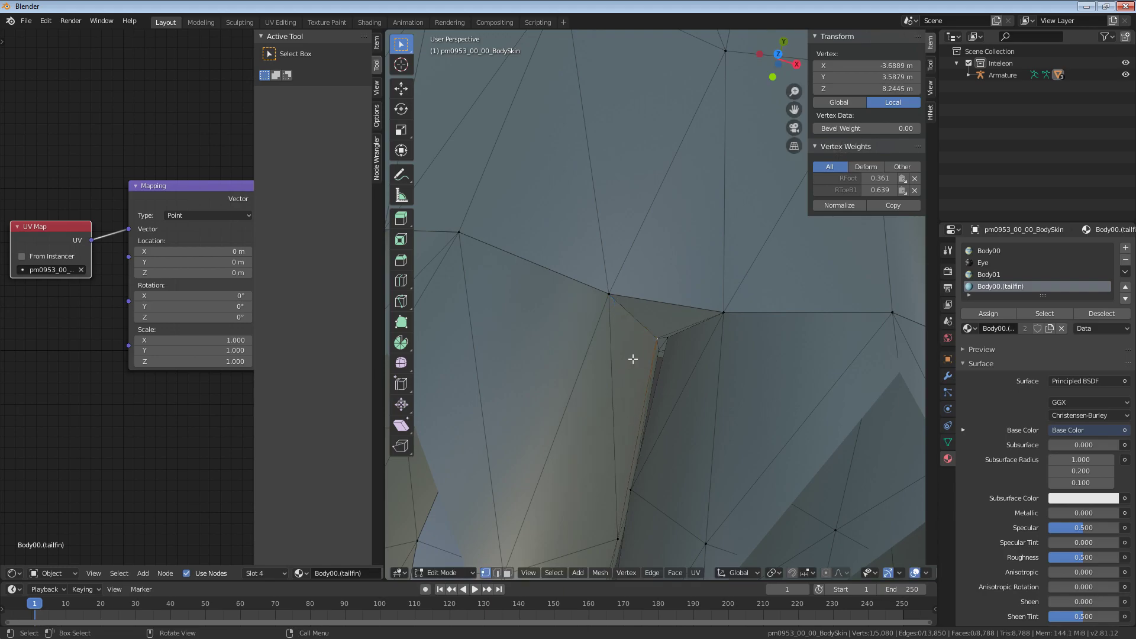
pyautogui.scroll(-5, 666, 363)
pyautogui.scroll(4, 667, 364)
pyautogui.press('g')
pyautogui.rightClick(646, 374)
pyautogui.click(654, 348)
pyautogui.press('g')
pyautogui.rightClick(641, 358)
pyautogui.moveTo(644, 362); pyautogui.dragTo(634, 411, button='middle')
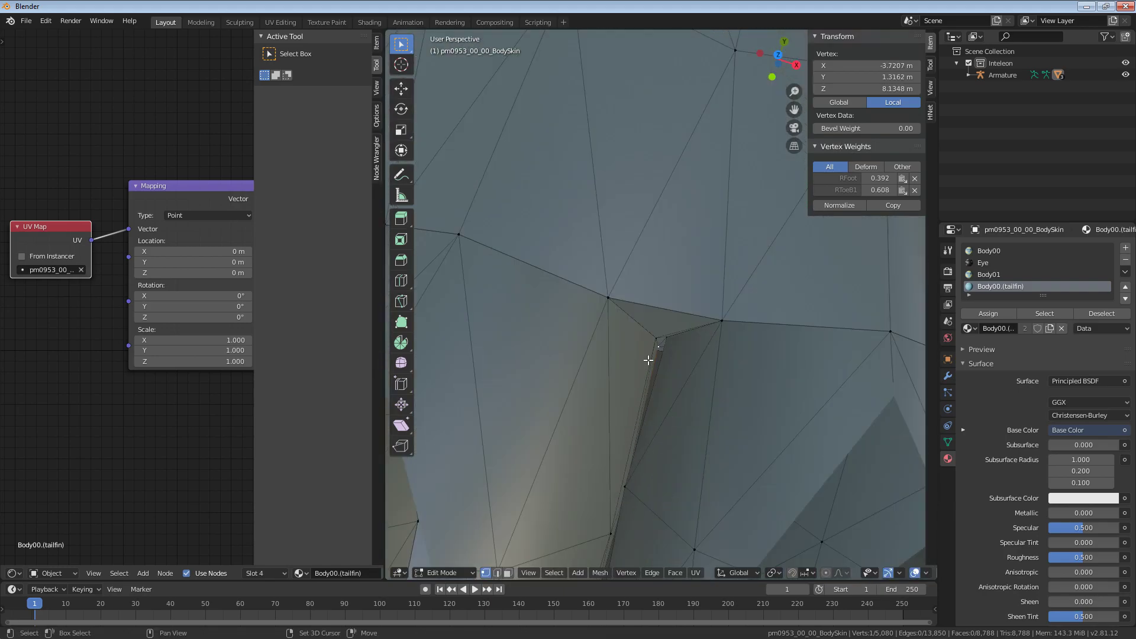
# Step: Try moving the small linked webbing piece away from the gap between the right foot's toes
pyautogui.keyDown('shift'); pyautogui.click(654, 342); pyautogui.keyUp('shift')
pyautogui.press('g')
pyautogui.click(660, 397)
pyautogui.moveTo(660, 396); pyautogui.dragTo(697, 379, button='middle')
pyautogui.scroll(-3, 654, 362)
pyautogui.scroll(-4, 666, 343)
pyautogui.hotkey('ctrl', 'l')
pyautogui.scroll(-2, 697, 379)
pyautogui.scroll(4, 697, 378)
pyautogui.press('g')
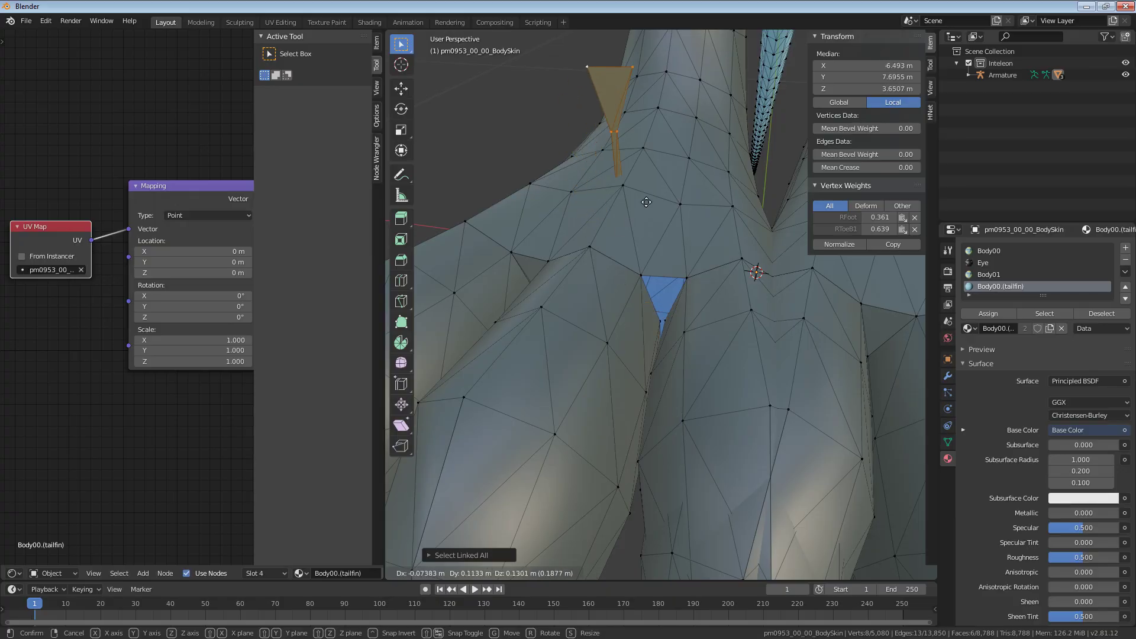
pyautogui.click(639, 311)
pyautogui.moveTo(639, 312); pyautogui.dragTo(686, 353, button='middle')
# Step: Select the linked leg geometry and the right foot's toes, and merge the vertices by distance
pyautogui.hotkey('ctrl', 'l')
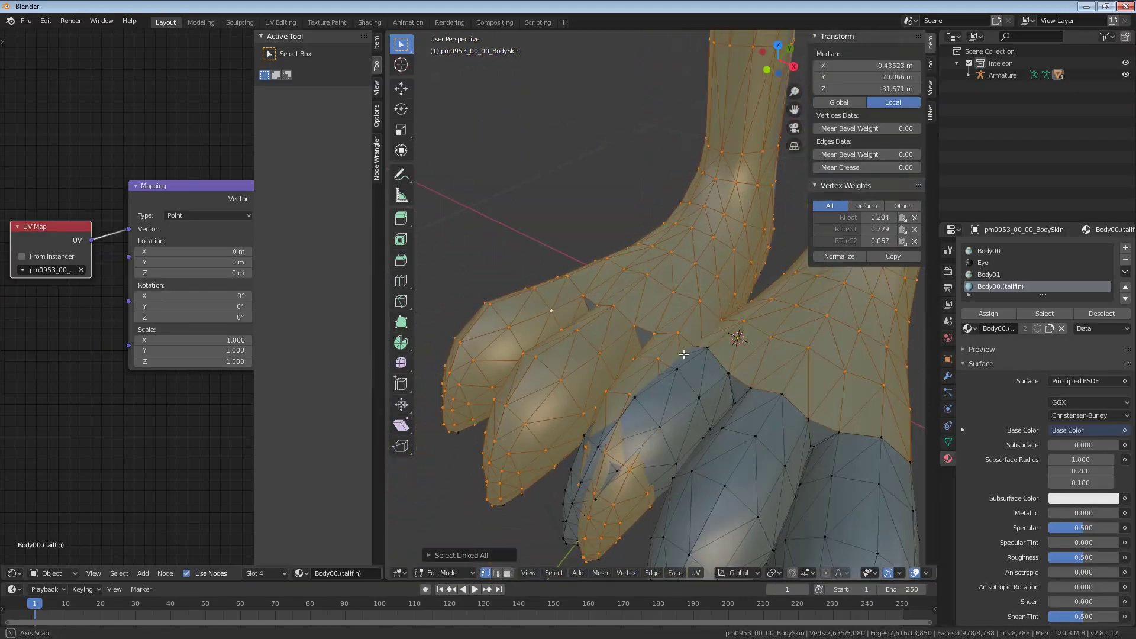
pyautogui.moveTo(509, 359); pyautogui.dragTo(665, 393, button='middle')
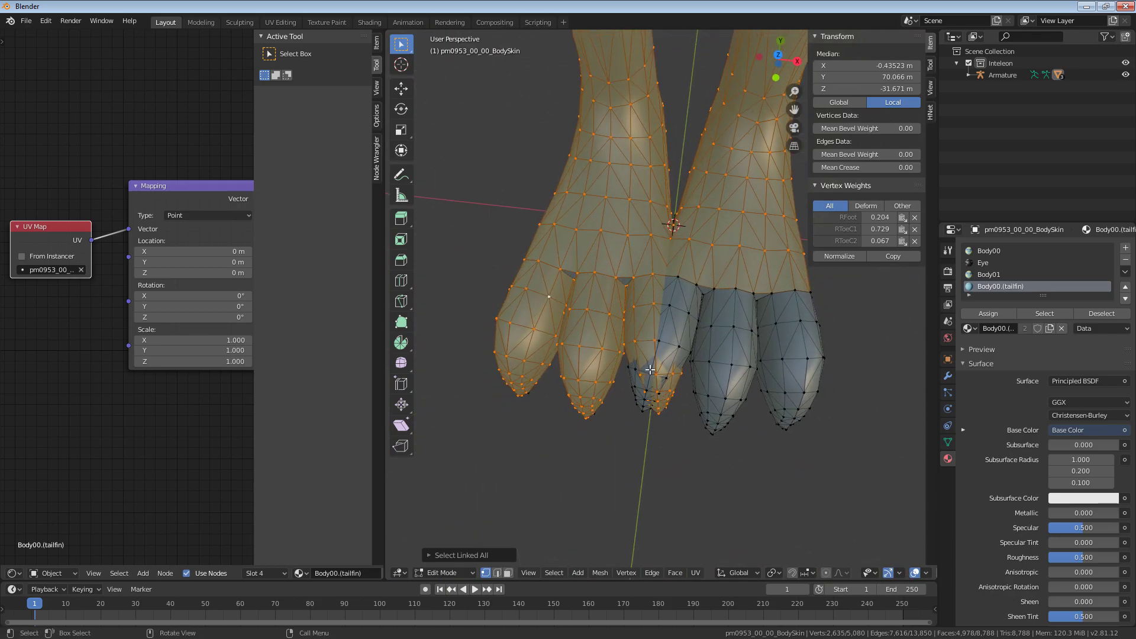
pyautogui.rightClick(650, 370)
pyautogui.click(721, 439)
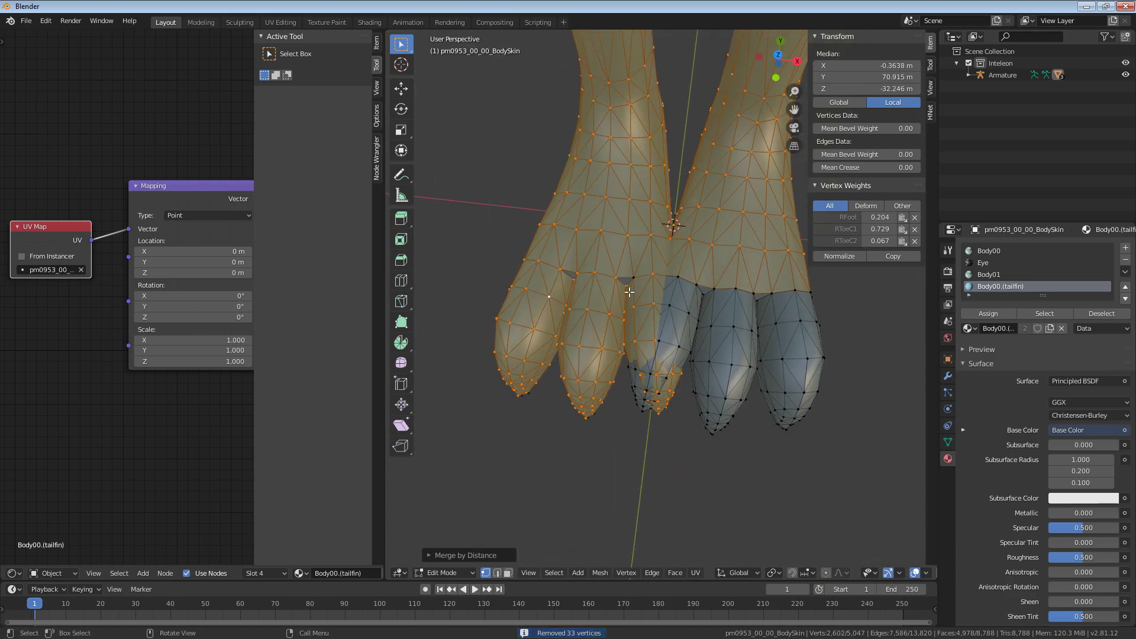
# Step: Add the linked webbing piece between the right foot's toes to the selection
pyautogui.moveTo(583, 262); pyautogui.dragTo(584, 260)
pyautogui.hotkey('ctrl', 'l')
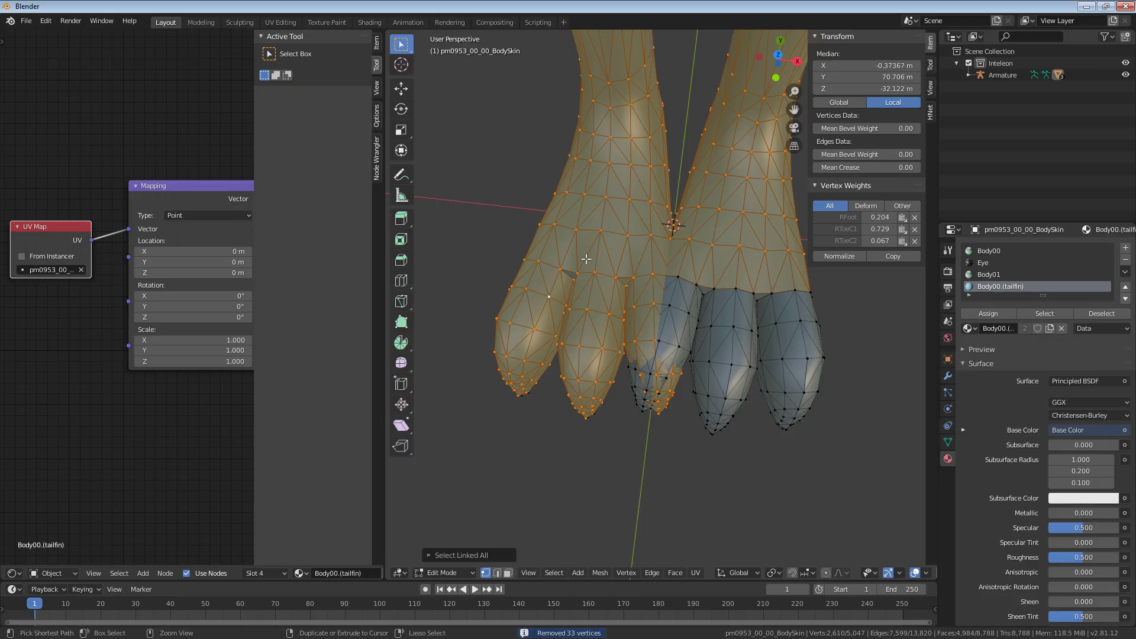
pyautogui.keyDown('shift'); pyautogui.moveTo(585, 259); pyautogui.dragTo(616, 289, button='middle'); pyautogui.keyUp('shift')
pyautogui.scroll(2, 616, 331)
pyautogui.moveTo(597, 340); pyautogui.dragTo(626, 349, button='middle')
pyautogui.press('b')
pyautogui.moveTo(626, 353); pyautogui.dragTo(628, 356)
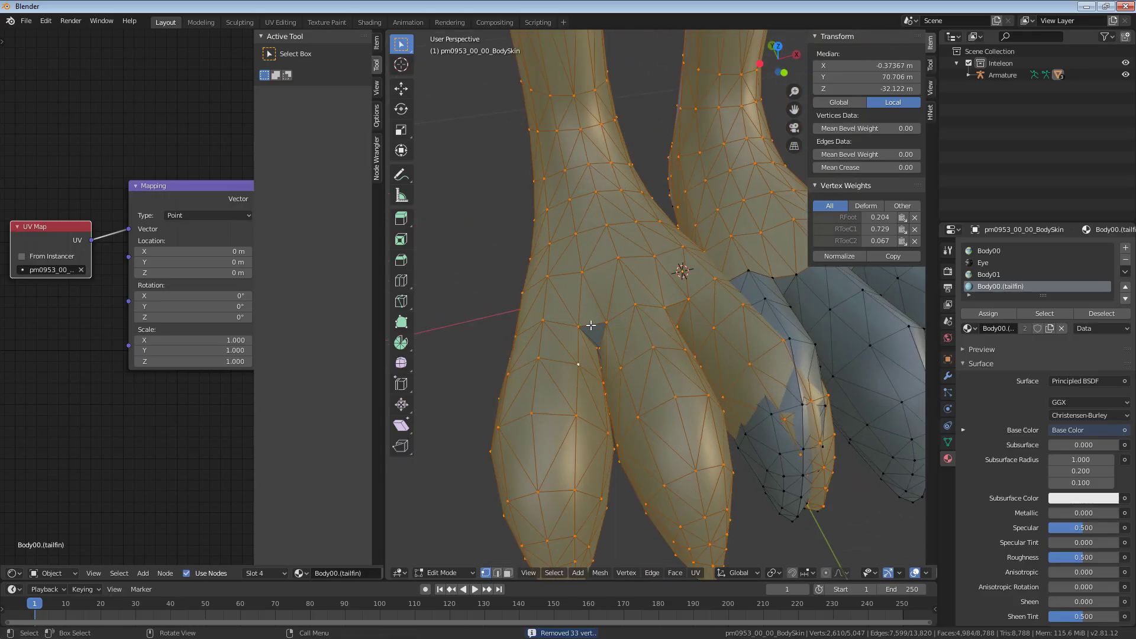
# Step: Turn on X-ray, try selecting the other toe gap's linked geometry, and undo the last selection
pyautogui.moveTo(828, 485); pyautogui.dragTo(810, 490, button='middle')
pyautogui.scroll(-3, 907, 573)
pyautogui.click(867, 572)
pyautogui.press('b')
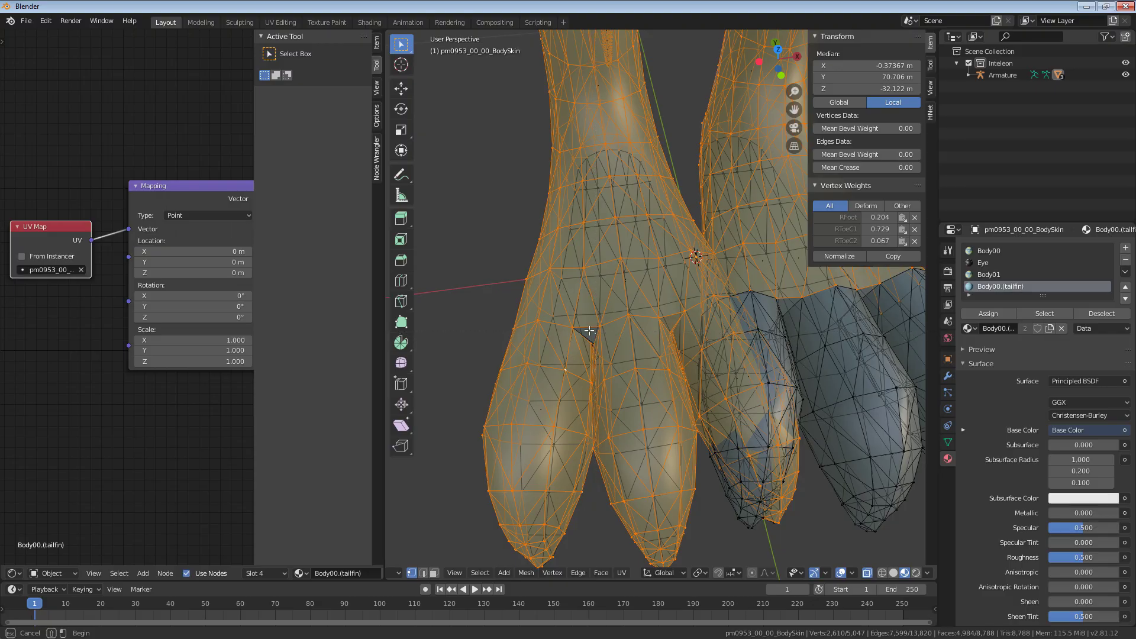
pyautogui.hotkey('ctrl', 'l')
pyautogui.hotkey('ctrl', 'z')
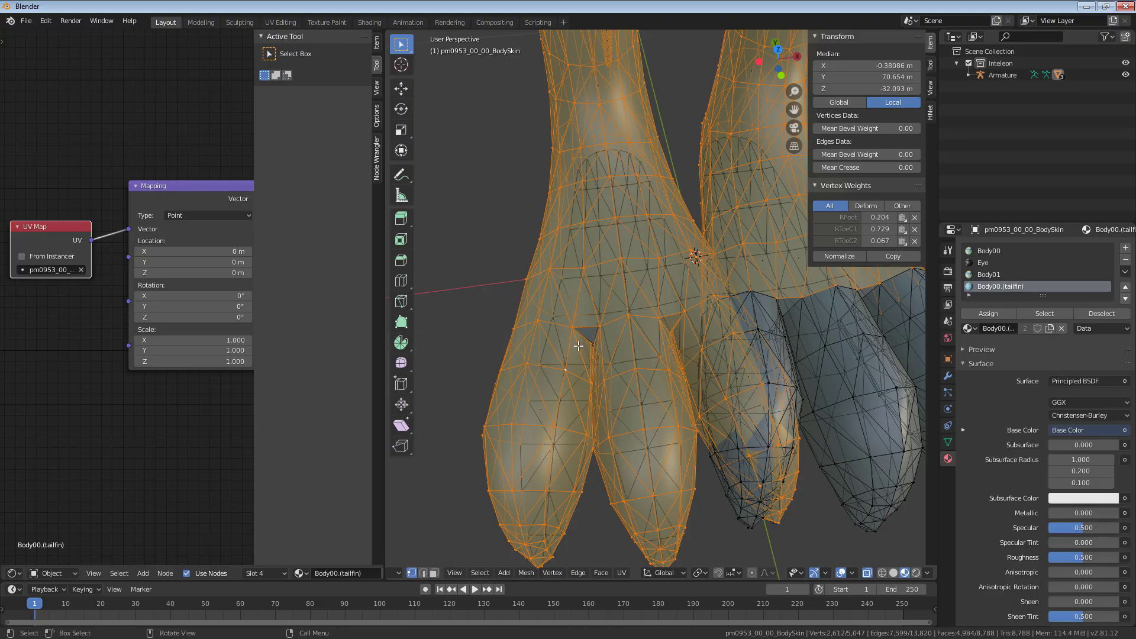
# Step: Add the remaining linked webbing piece of the right foot to the selection and merge the vertices by distance
pyautogui.moveTo(582, 329); pyautogui.dragTo(566, 325, button='middle')
pyautogui.press('b')
pyautogui.moveTo(566, 325); pyautogui.dragTo(563, 318)
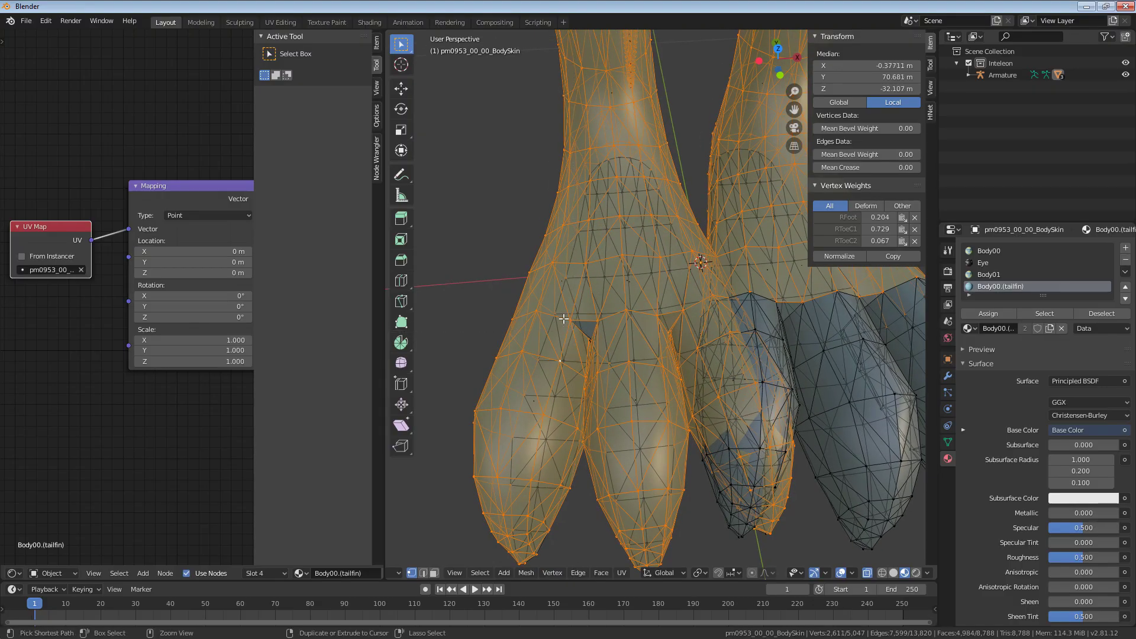
pyautogui.hotkey('ctrl', 'l')
pyautogui.rightClick(614, 327)
pyautogui.moveTo(613, 326)
pyautogui.click(705, 396)
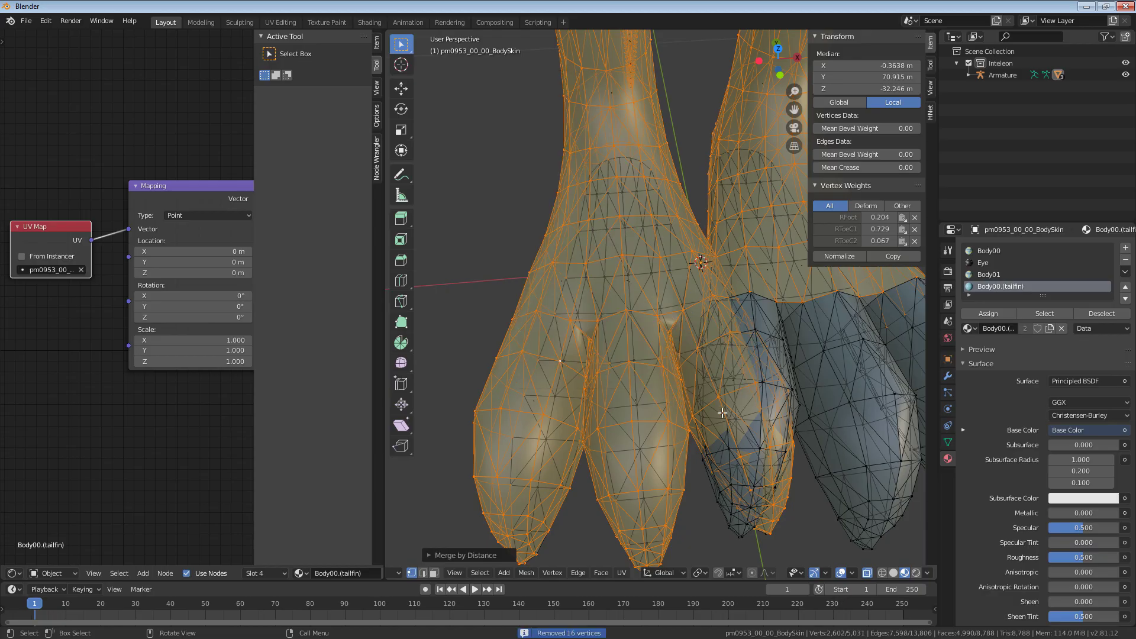
# Step: Turn off X-ray and merge the left foot's split toe pieces by distance
pyautogui.click(867, 572)
pyautogui.scroll(4, 739, 480)
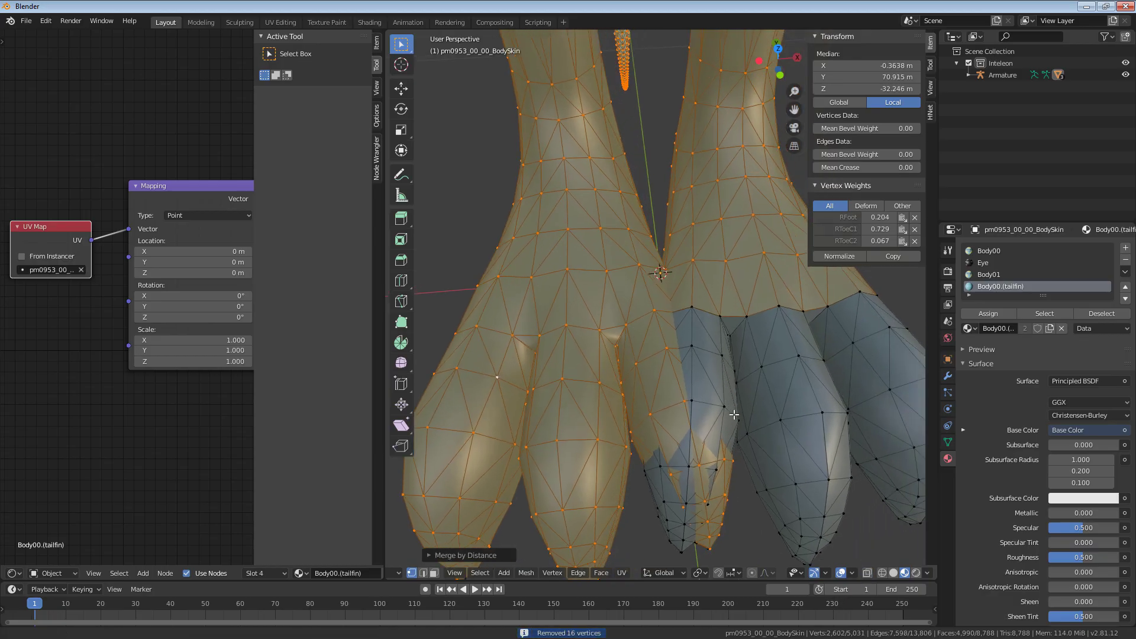
pyautogui.click(709, 320)
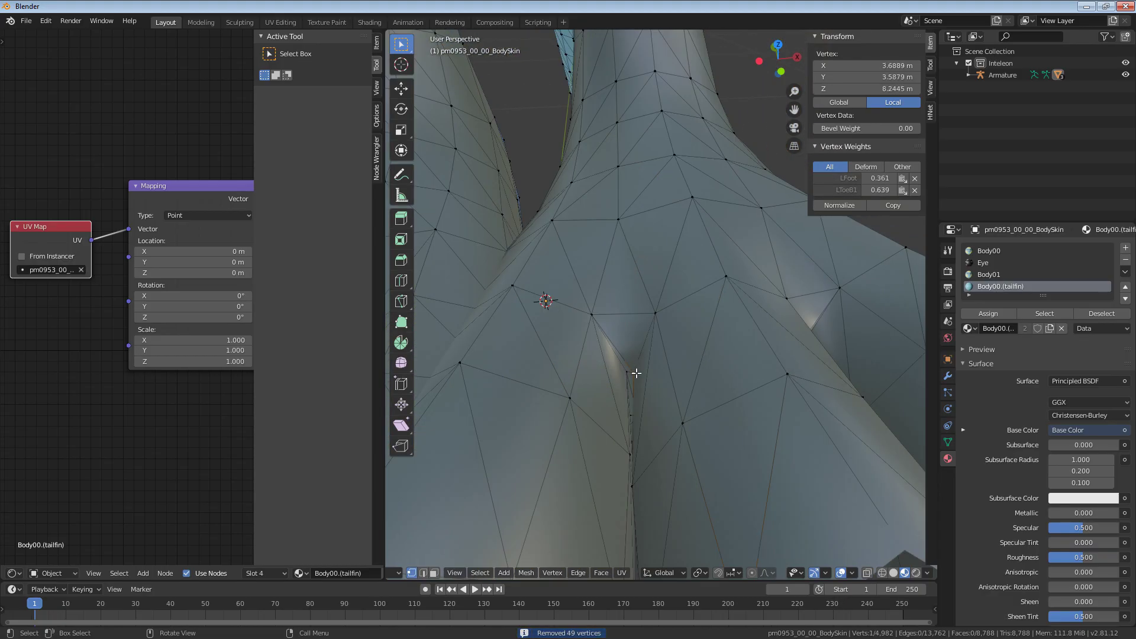
# Step: Switch to edge selection and select the edges bordering the webbing in one toe gap of the left foot
pyautogui.click(496, 573)
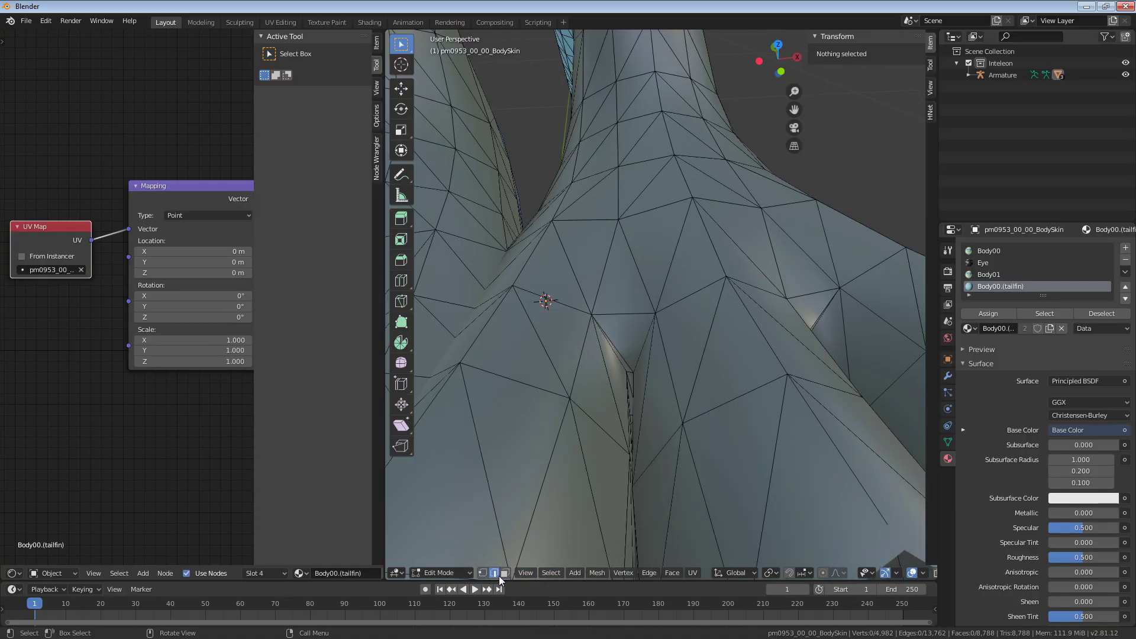
pyautogui.click(637, 361)
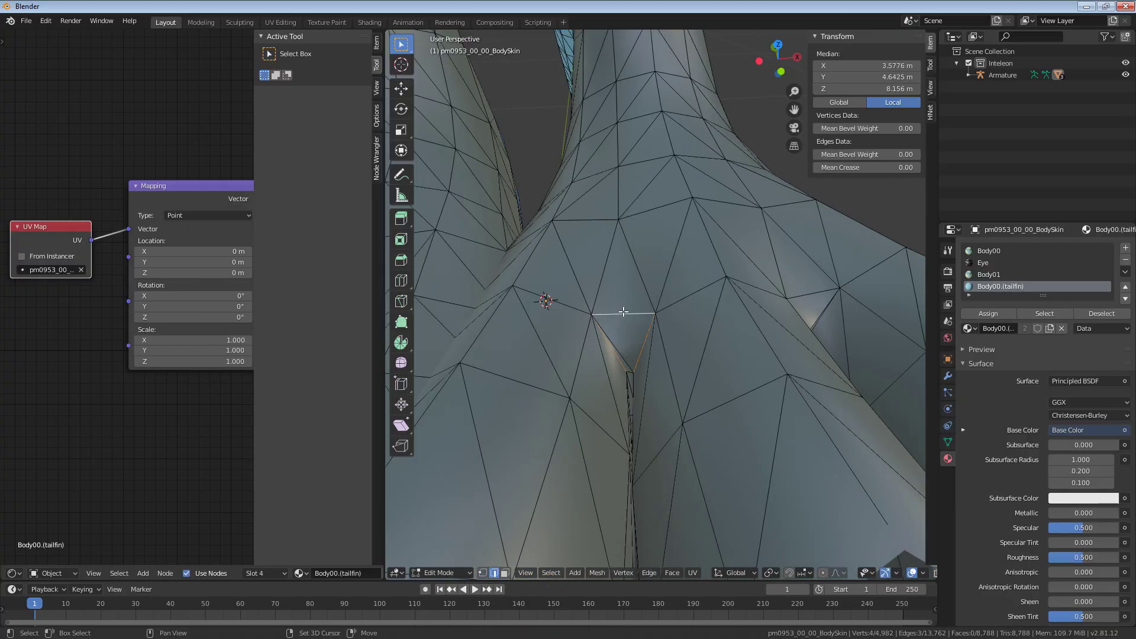
pyautogui.moveTo(632, 378); pyautogui.dragTo(615, 459, button='middle')
pyautogui.scroll(-6, 615, 460)
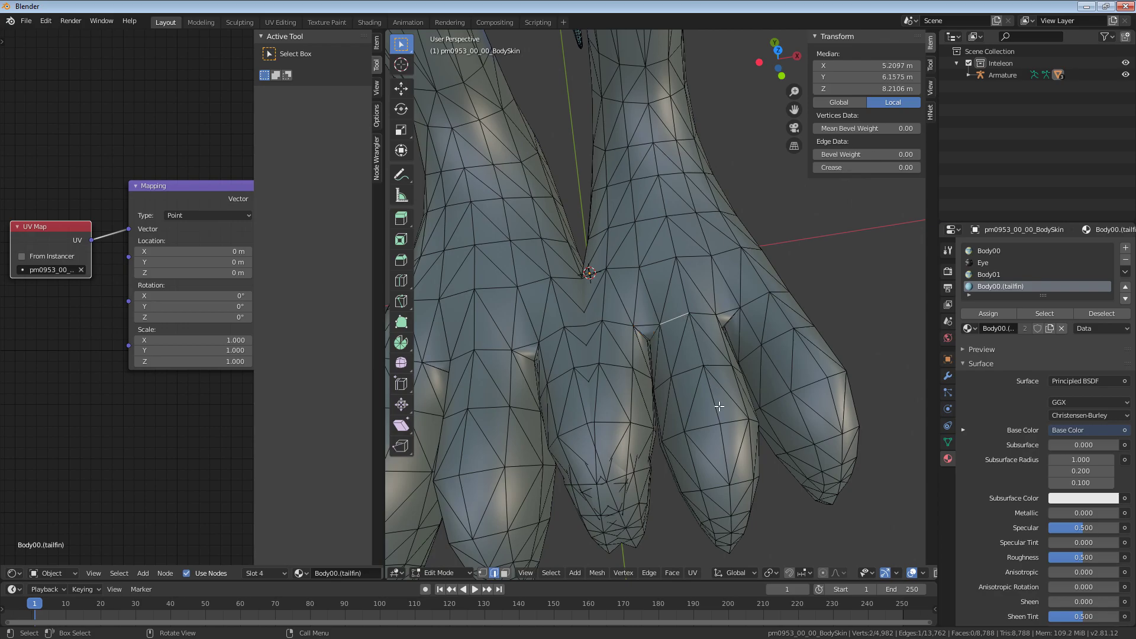
pyautogui.moveTo(699, 387); pyautogui.dragTo(625, 409, button='middle')
pyautogui.moveTo(648, 343); pyautogui.dragTo(656, 400, button='middle')
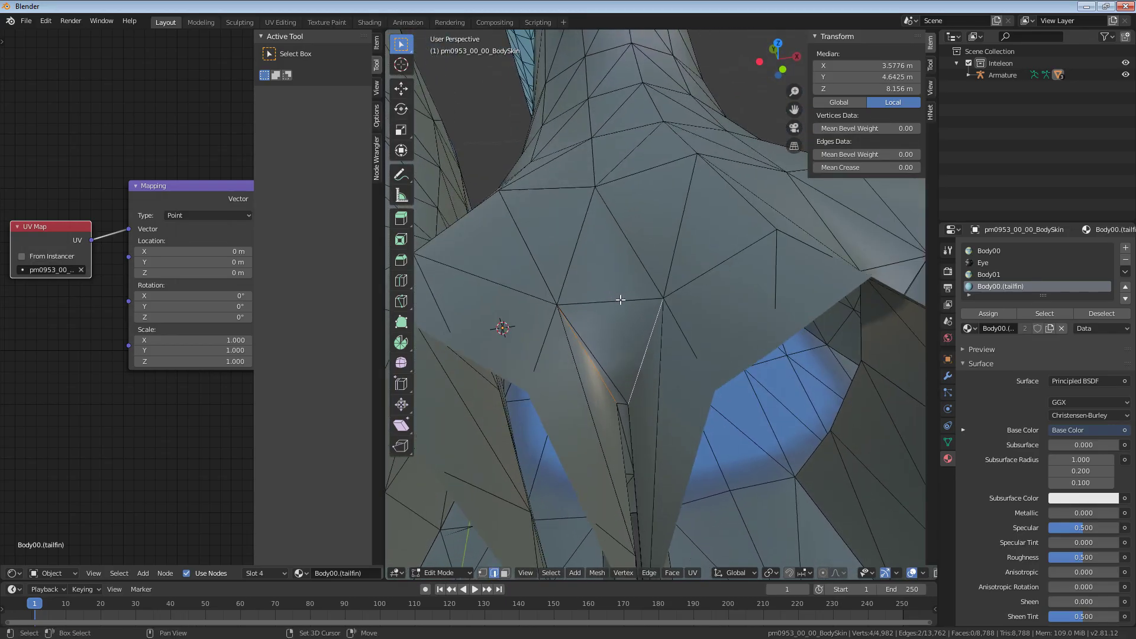
pyautogui.moveTo(644, 300); pyautogui.dragTo(645, 405, button='middle')
# Step: Add the remaining webbing border edges between the left foot's toes and separate them with Edge Split
pyautogui.keyDown('shift'); pyautogui.click(573, 392); pyautogui.keyUp('shift')
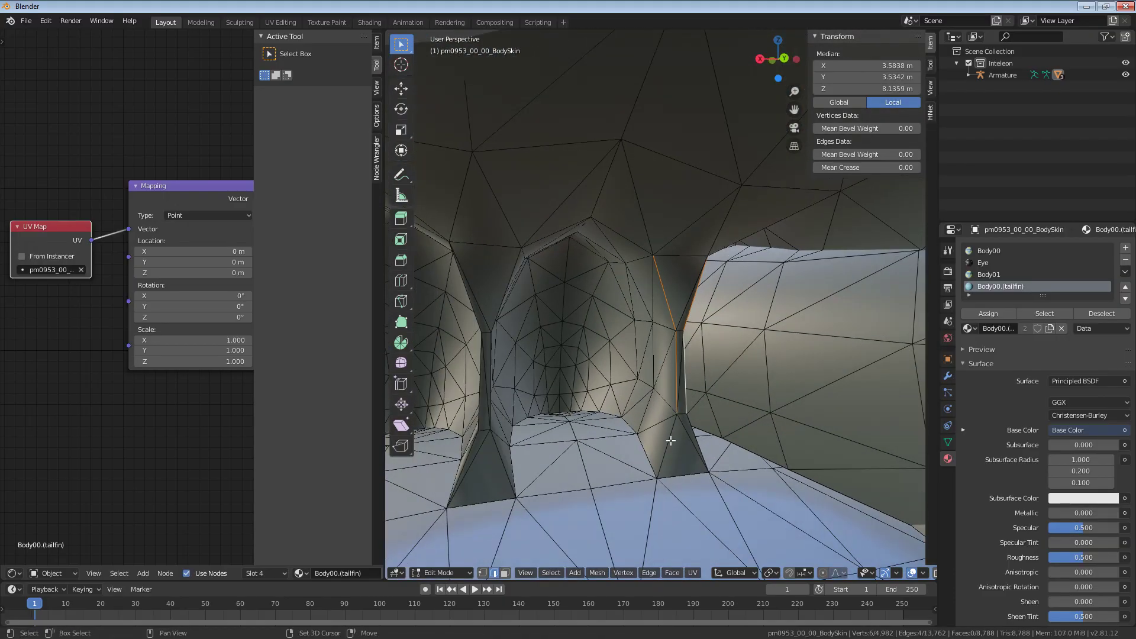
pyautogui.keyDown('alt'); pyautogui.keyDown('shift'); pyautogui.click(474, 453); pyautogui.keyUp('shift'); pyautogui.keyUp('alt')
pyautogui.moveTo(473, 453); pyautogui.dragTo(632, 393, button='middle')
pyautogui.hotkey('ctrl', 'e')
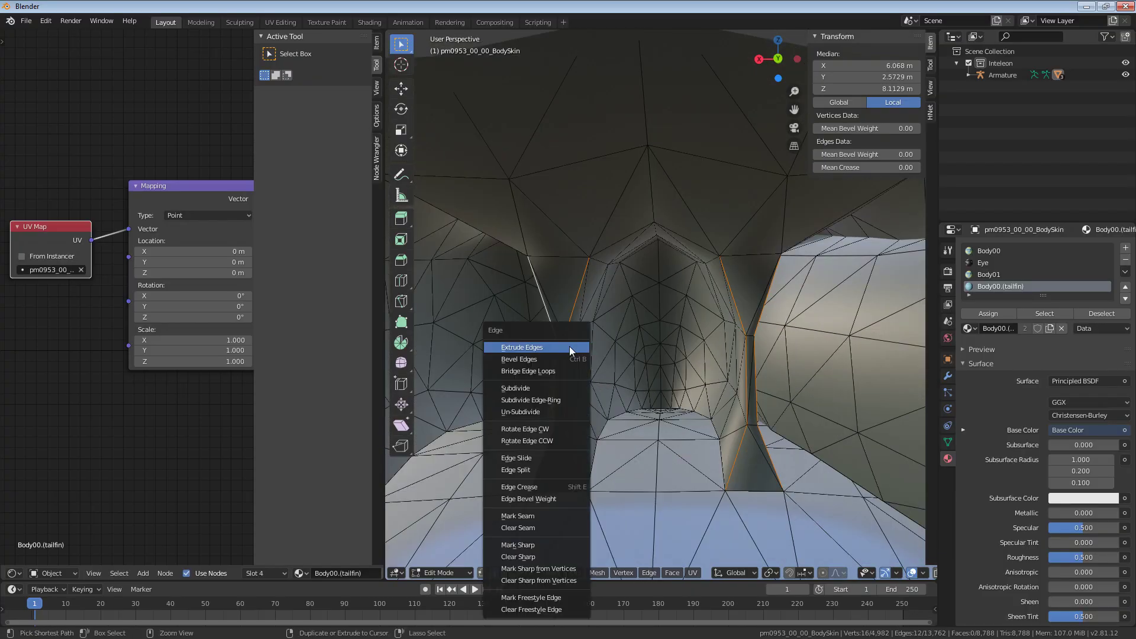
pyautogui.click(528, 470)
pyautogui.keyDown('shift'); pyautogui.moveTo(529, 470); pyautogui.dragTo(635, 337, button='middle'); pyautogui.keyUp('shift')
pyautogui.click(627, 288)
pyautogui.moveTo(631, 366); pyautogui.dragTo(563, 322, button='middle')
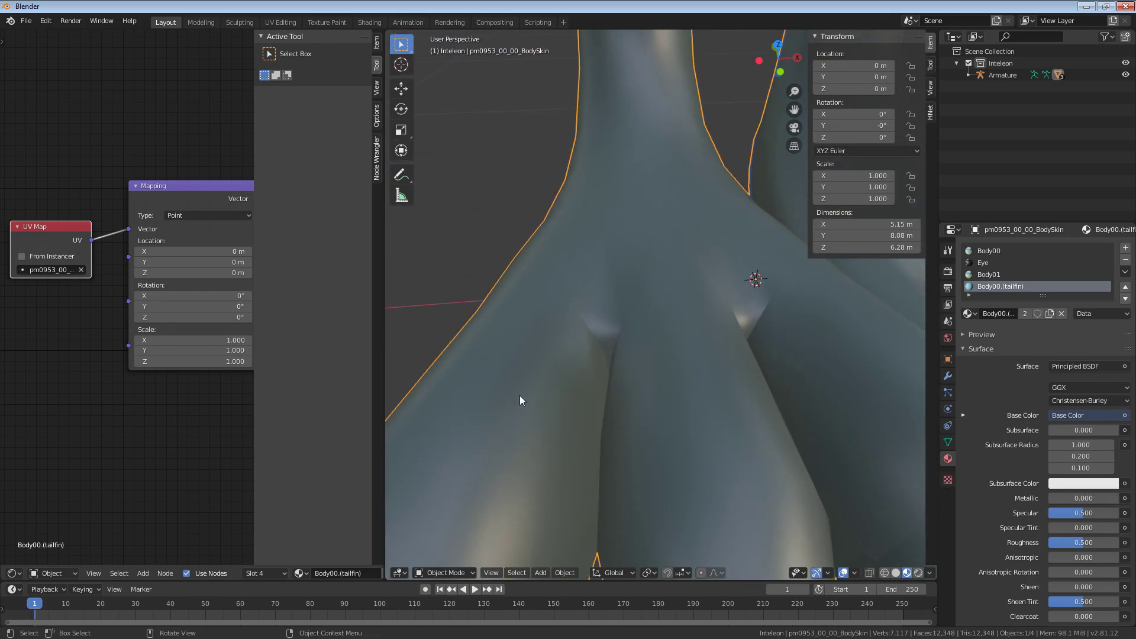
# Step: Select all geometry linked to the character's right arm in Edit Mode
pyautogui.scroll(-5, 626, 354)
pyautogui.moveTo(627, 349); pyautogui.dragTo(737, 438, button='middle')
pyautogui.press('Tab')
pyautogui.scroll(3, 679, 386)
pyautogui.hotkey('ctrl', 'l')
pyautogui.click(743, 400)
pyautogui.hotkey('ctrl', 'l')
pyautogui.scroll(-5, 742, 400)
pyautogui.scroll(3, 743, 400)
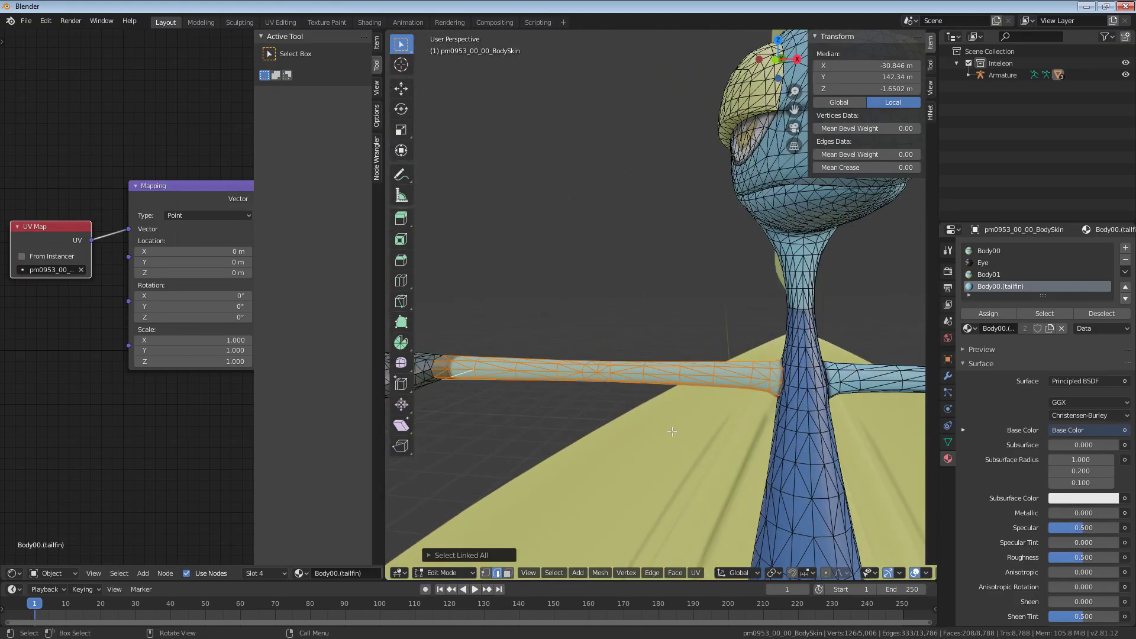
pyautogui.moveTo(448, 318); pyautogui.dragTo(688, 395, button='middle')
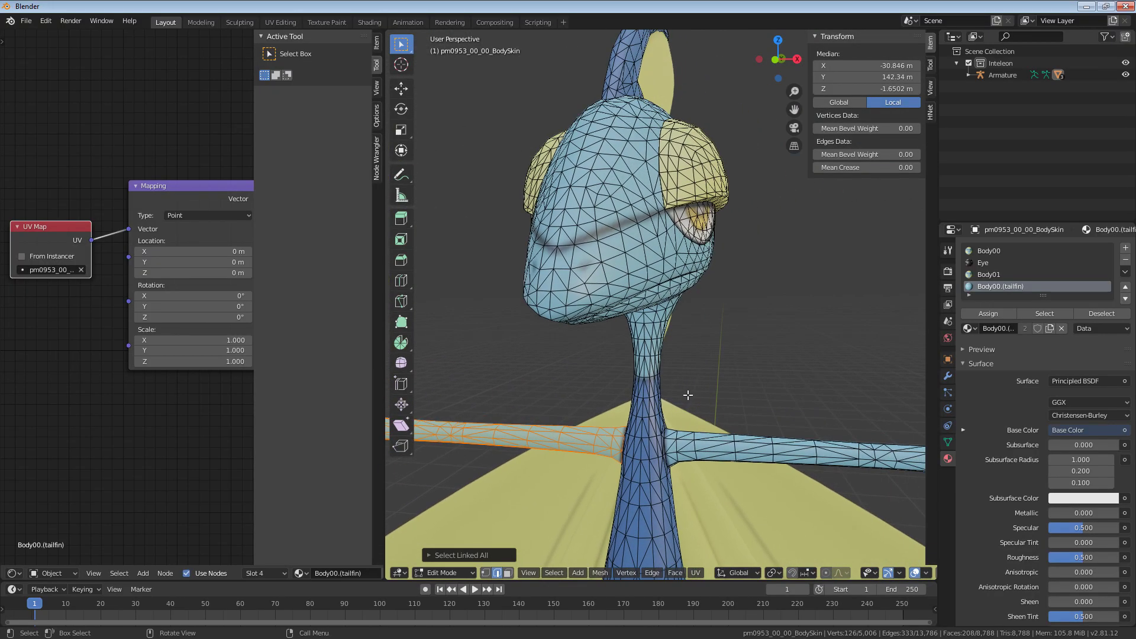
# Step: Switch to the YouTube Pokédex video to examine Inteleon's reference pose, leave full screen and return to Blender
pyautogui.hotkey('alt', 'Tab')
pyautogui.hotkey('alt', 'Tab')
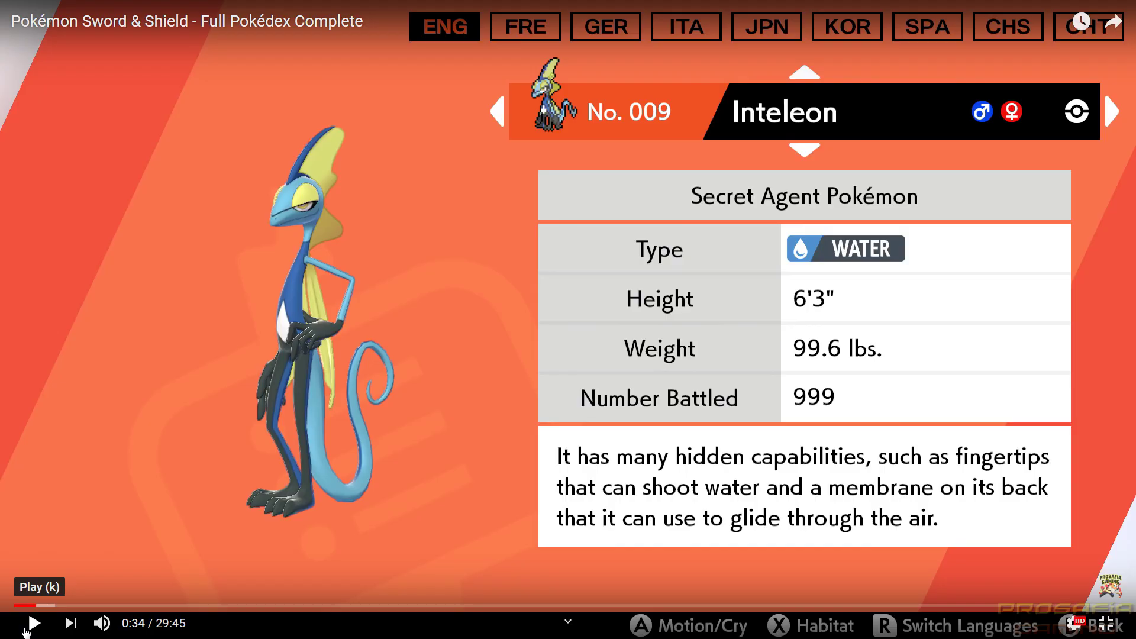
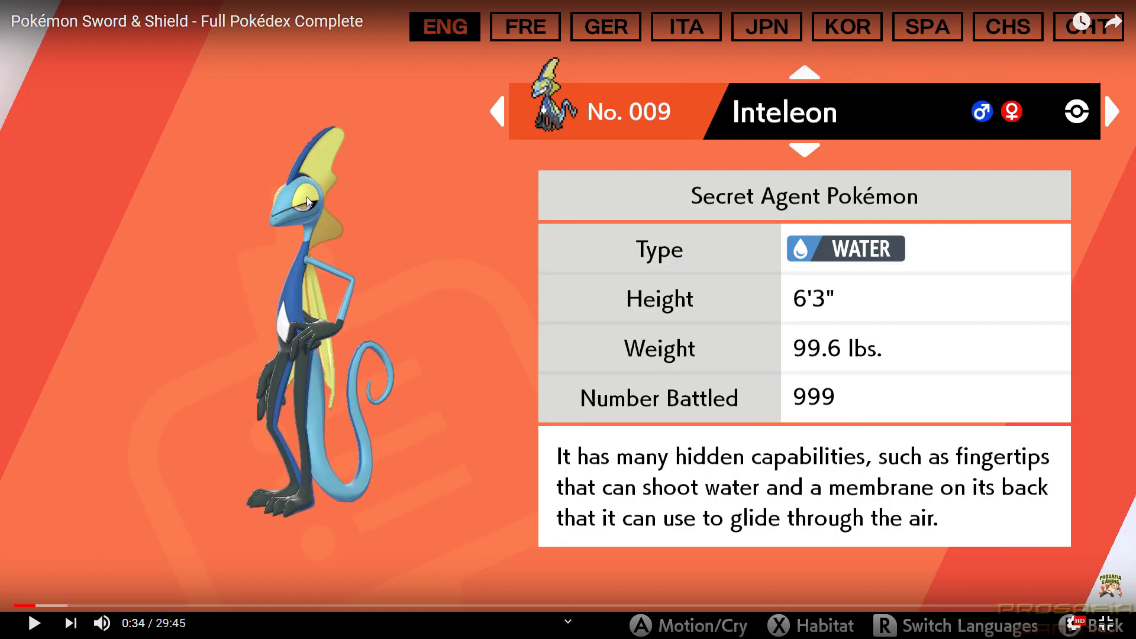
pyautogui.press('Escape')
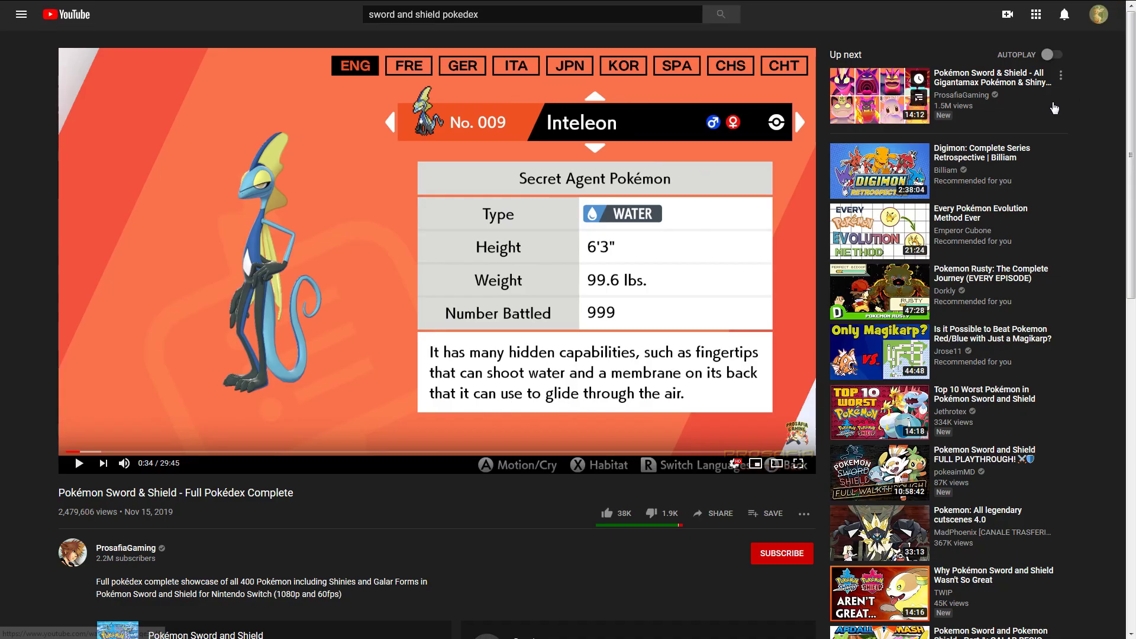
pyautogui.hotkey('alt', 'Tab')
# Step: Select a vertex on the torso and one on the right arm, and extend the selection to their linked geometry
pyautogui.moveTo(614, 445); pyautogui.dragTo(596, 266, button='middle')
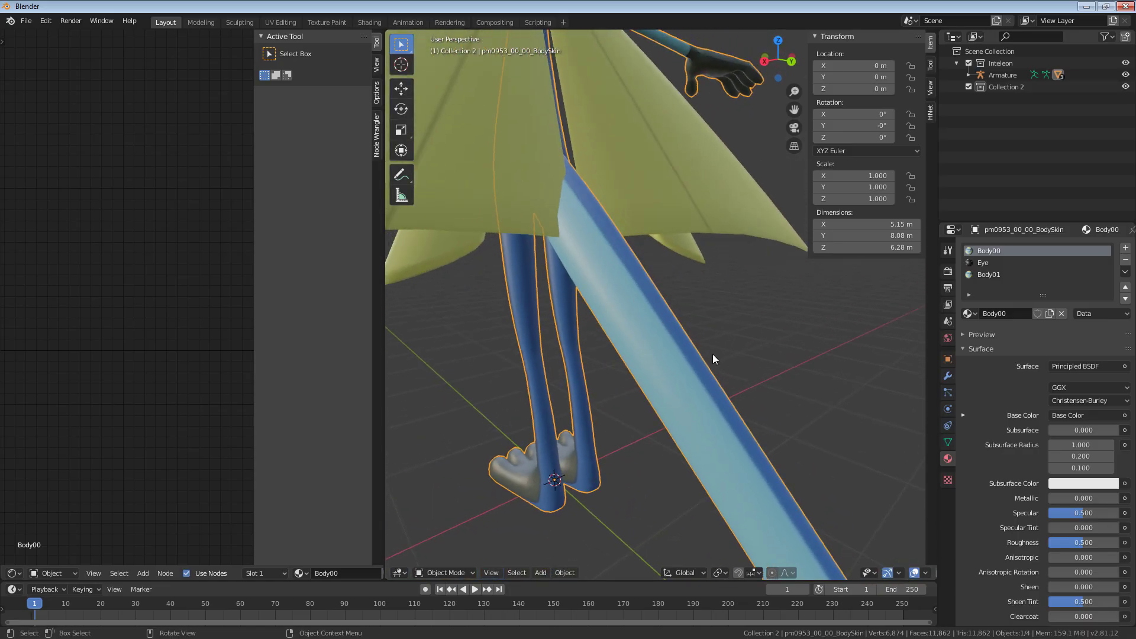
pyautogui.scroll(-3, 652, 358)
pyautogui.scroll(-5, 713, 371)
pyautogui.moveTo(652, 358); pyautogui.dragTo(747, 420, button='middle')
pyautogui.scroll(5, 661, 343)
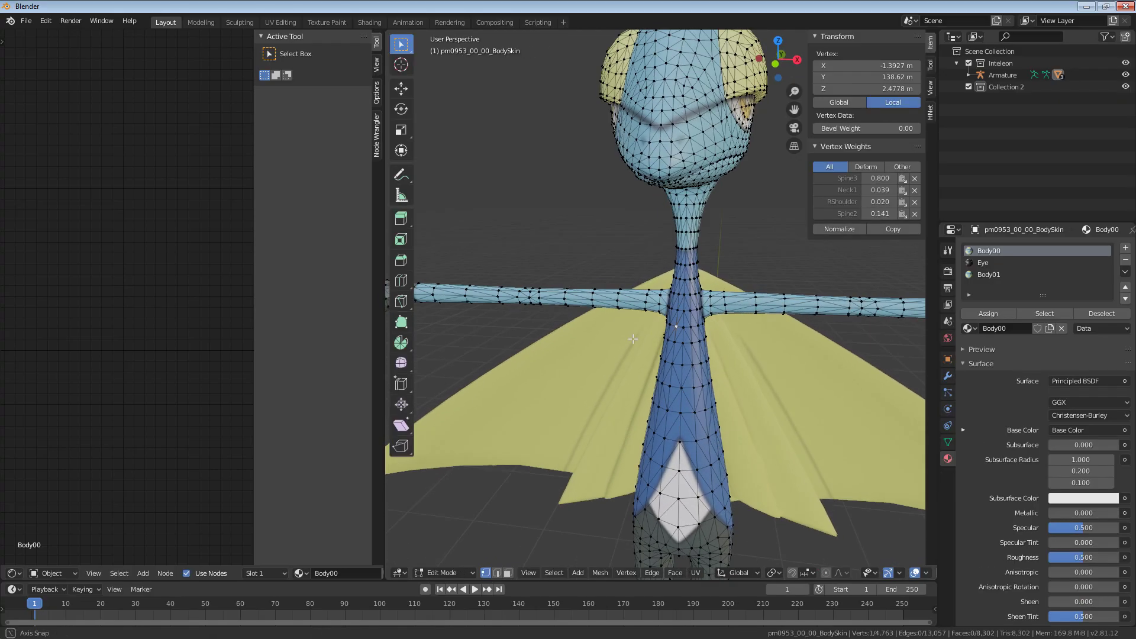
pyautogui.scroll(-4, 631, 340)
pyautogui.scroll(6, 630, 340)
pyautogui.moveTo(663, 332)
pyautogui.mouseDown(button='middle')
pyautogui.moveTo(686, 329)
pyautogui.moveTo(643, 336)
pyautogui.mouseUp(button='middle')
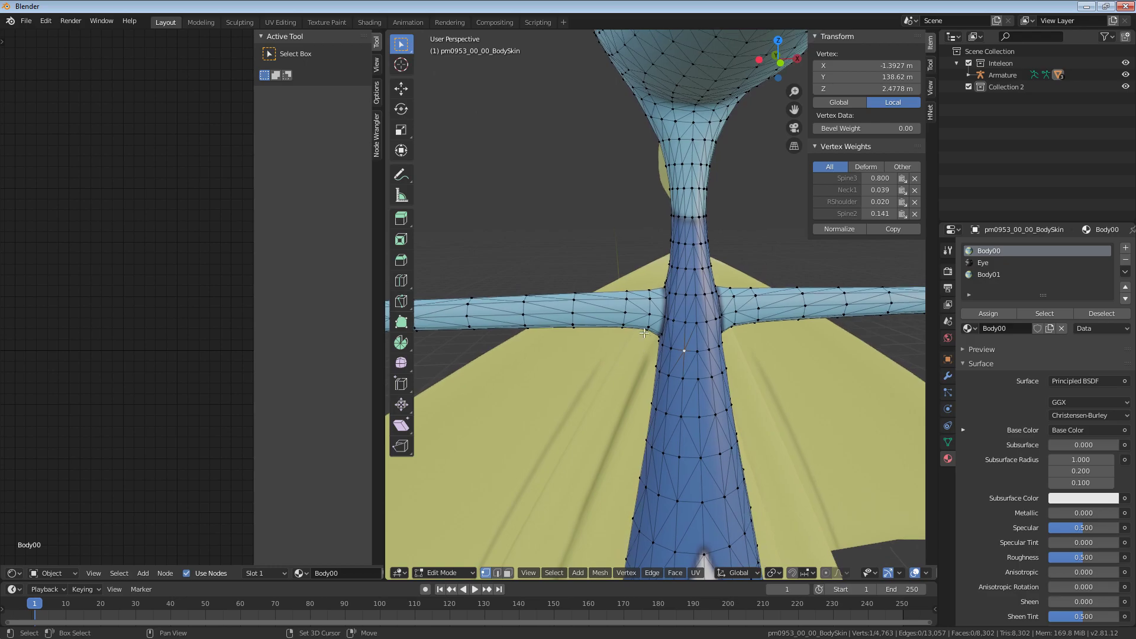
pyautogui.keyDown('shift'); pyautogui.click(627, 301); pyautogui.keyUp('shift')
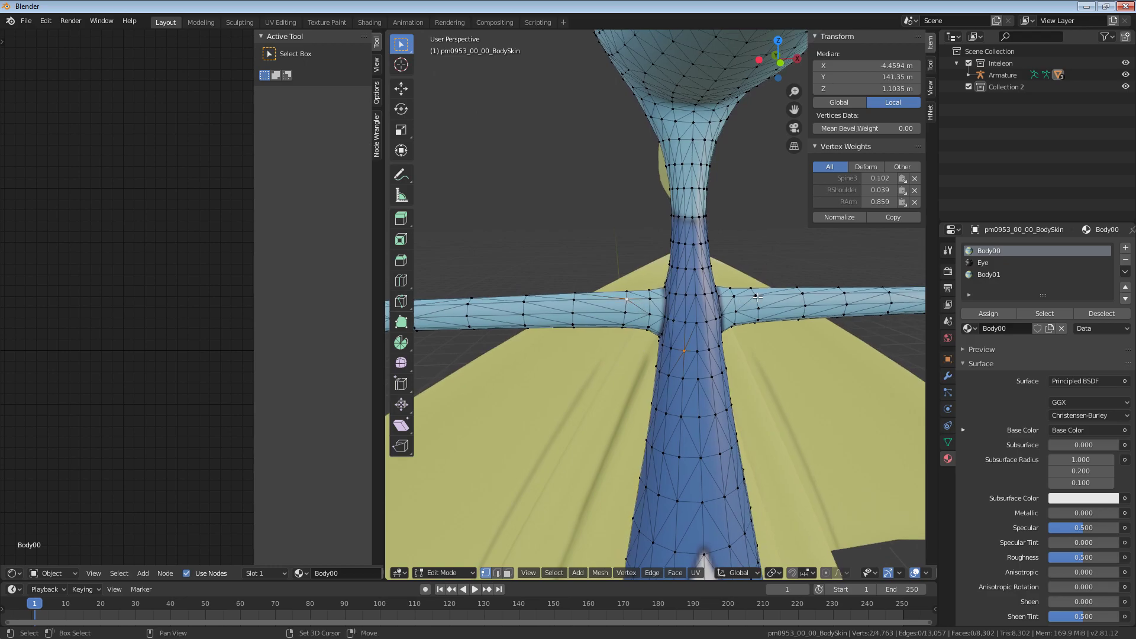
pyautogui.hotkey('ctrl', 'l')
# Step: Try to add the left arm to the torso and right arm selection
pyautogui.scroll(-5, 759, 299)
pyautogui.moveTo(759, 299); pyautogui.dragTo(623, 375, button='middle')
pyautogui.keyDown('shift'); pyautogui.click(823, 353); pyautogui.keyUp('shift')
pyautogui.scroll(-3, 689, 355)
pyautogui.scroll(6, 675, 382)
pyautogui.scroll(4, 641, 315)
# Step: Box-select parts of the right hand and extend the selection to the linked geometry
pyautogui.click(619, 328)
pyautogui.scroll(-5, 627, 376)
pyautogui.press('b')
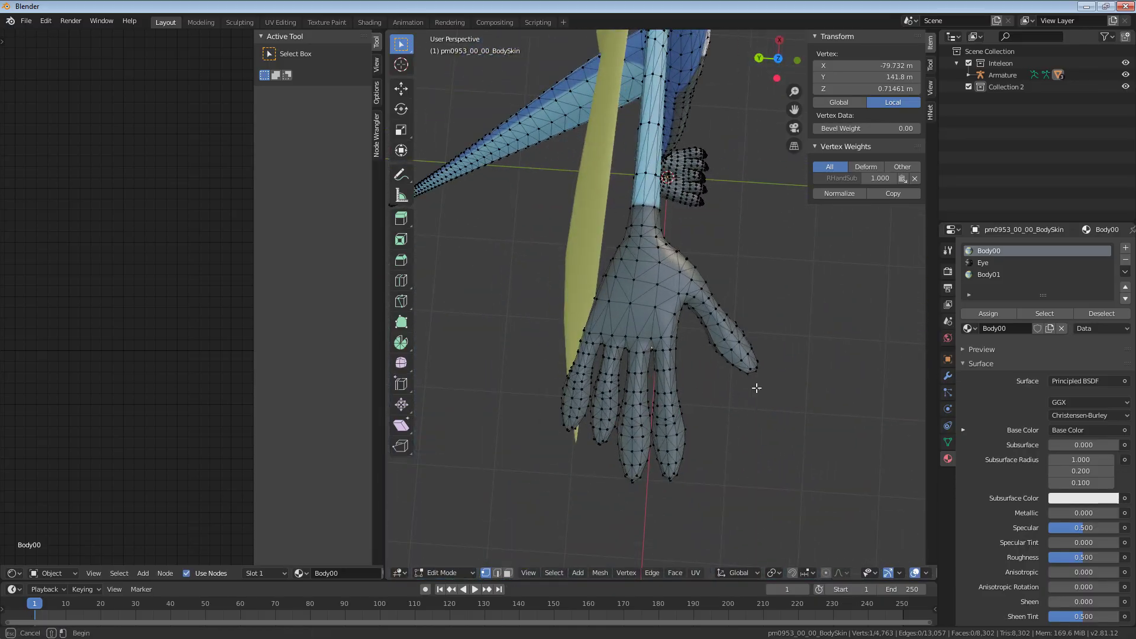
pyautogui.moveTo(760, 390); pyautogui.dragTo(626, 279)
pyautogui.scroll(-2, 681, 340)
pyautogui.press('b')
pyautogui.moveTo(729, 391); pyautogui.dragTo(591, 315)
pyautogui.moveTo(682, 251); pyautogui.dragTo(647, 312, button='middle')
pyautogui.hotkey('ctrl', 'l')
# Step: Add the left hand and arm area to the selection and extend it to the linked geometry
pyautogui.scroll(-5, 768, 385)
pyautogui.keyDown('shift'); pyautogui.moveTo(767, 385); pyautogui.dragTo(595, 360, button='middle'); pyautogui.keyUp('shift')
pyautogui.scroll(4, 595, 359)
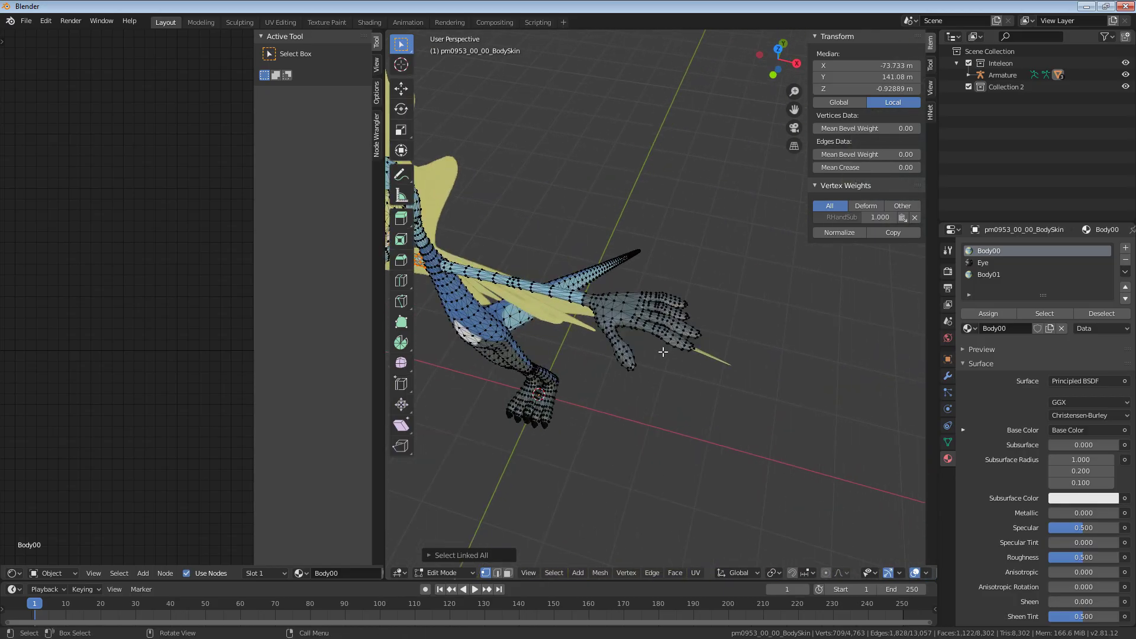
pyautogui.moveTo(672, 355); pyautogui.dragTo(685, 355, button='middle')
pyautogui.keyDown('shift'); pyautogui.moveTo(626, 344); pyautogui.dragTo(573, 285); pyautogui.keyUp('shift')
pyautogui.hotkey('ctrl', 'l')
pyautogui.moveTo(573, 285); pyautogui.dragTo(736, 314, button='middle')
pyautogui.scroll(2, 595, 223)
# Step: Merge the selected body, arm and hand vertices by distance
pyautogui.rightClick(736, 314)
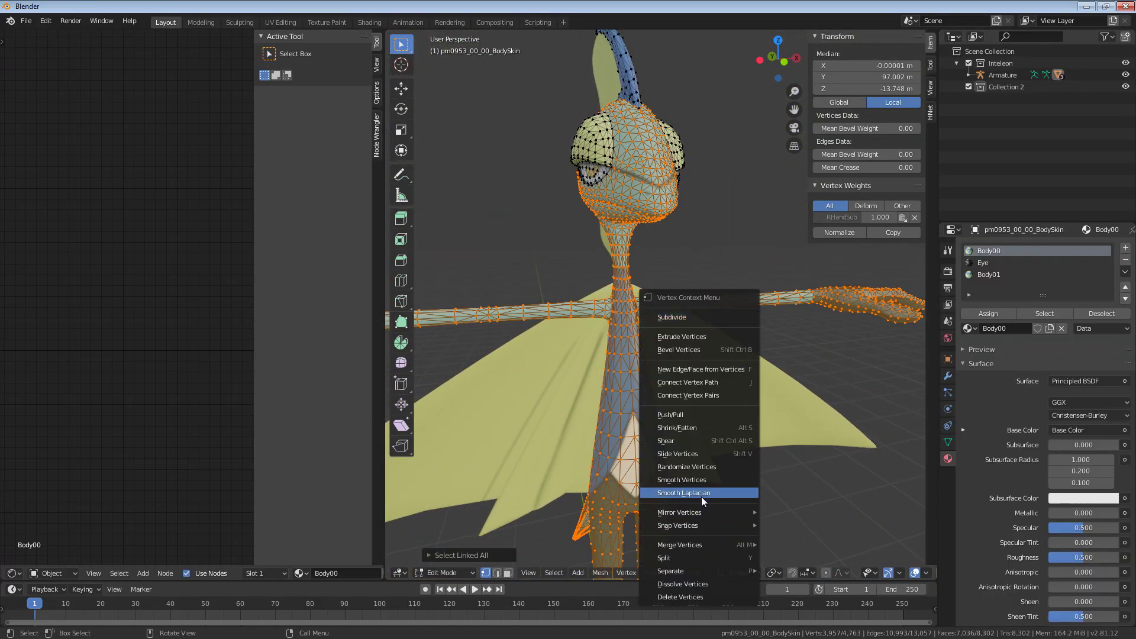
pyautogui.press('Escape')
pyautogui.rightClick(697, 444)
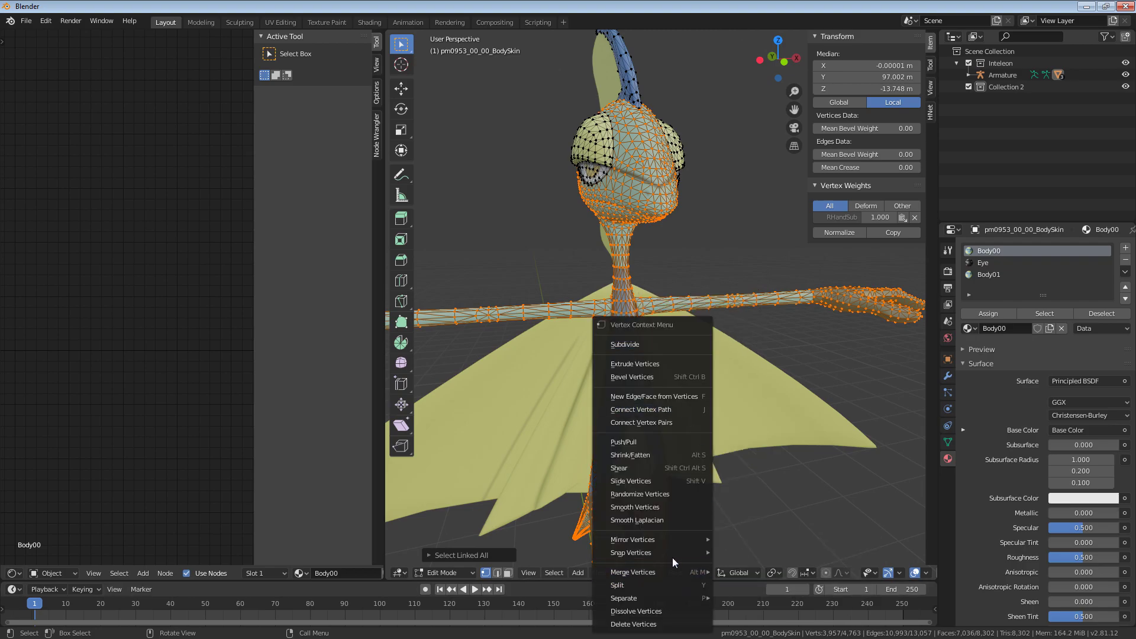
pyautogui.moveTo(672, 572)
pyautogui.click(765, 572)
pyautogui.rightClick(722, 473)
pyautogui.moveTo(720, 569)
pyautogui.click(778, 571)
# Step: Return to Object Mode and check the merged body and head up close
pyautogui.click(696, 328)
pyautogui.moveTo(697, 334); pyautogui.dragTo(657, 308, button='middle')
pyautogui.scroll(-1, 654, 273)
pyautogui.keyDown('shift'); pyautogui.moveTo(658, 473); pyautogui.dragTo(619, 369, button='middle'); pyautogui.keyUp('shift')
pyautogui.scroll(-3, 654, 273)
pyautogui.press('Tab')
pyautogui.scroll(2, 619, 369)
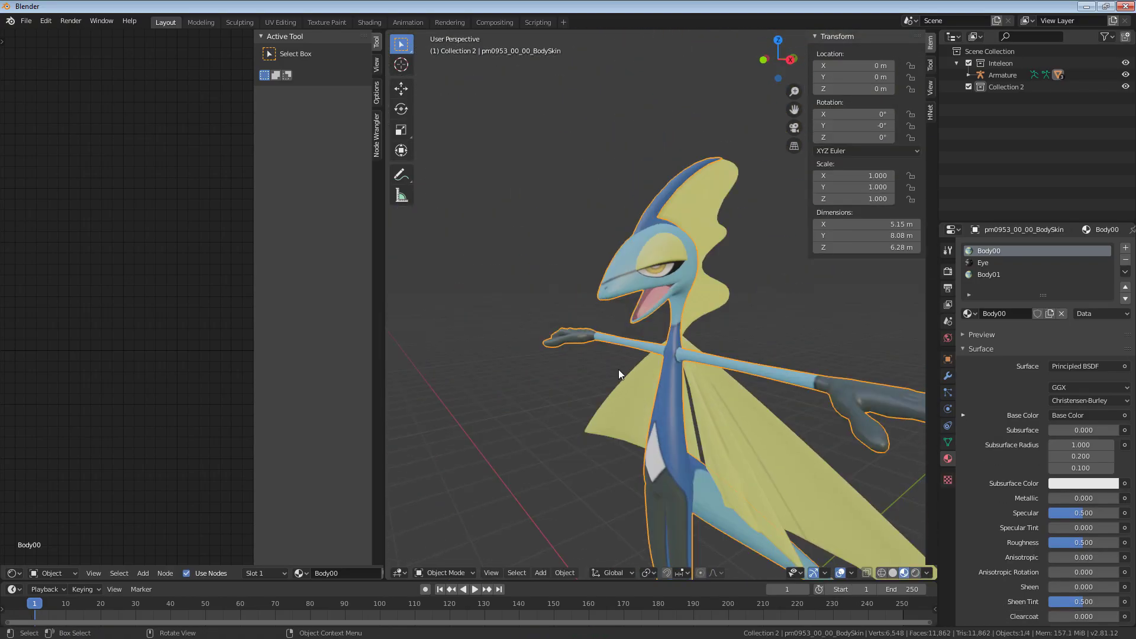
pyautogui.scroll(4, 652, 406)
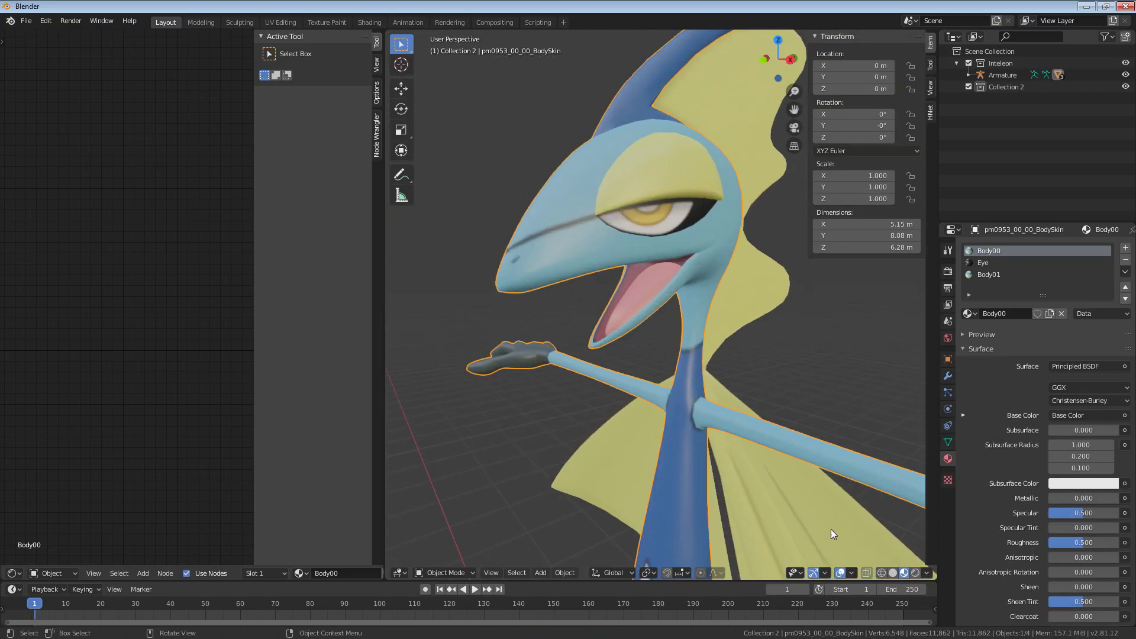
# Step: Select the armature and change its interaction mode
pyautogui.scroll(-2, 705, 248)
pyautogui.click(1006, 74)
pyautogui.click(446, 572)
pyautogui.click(440, 529)
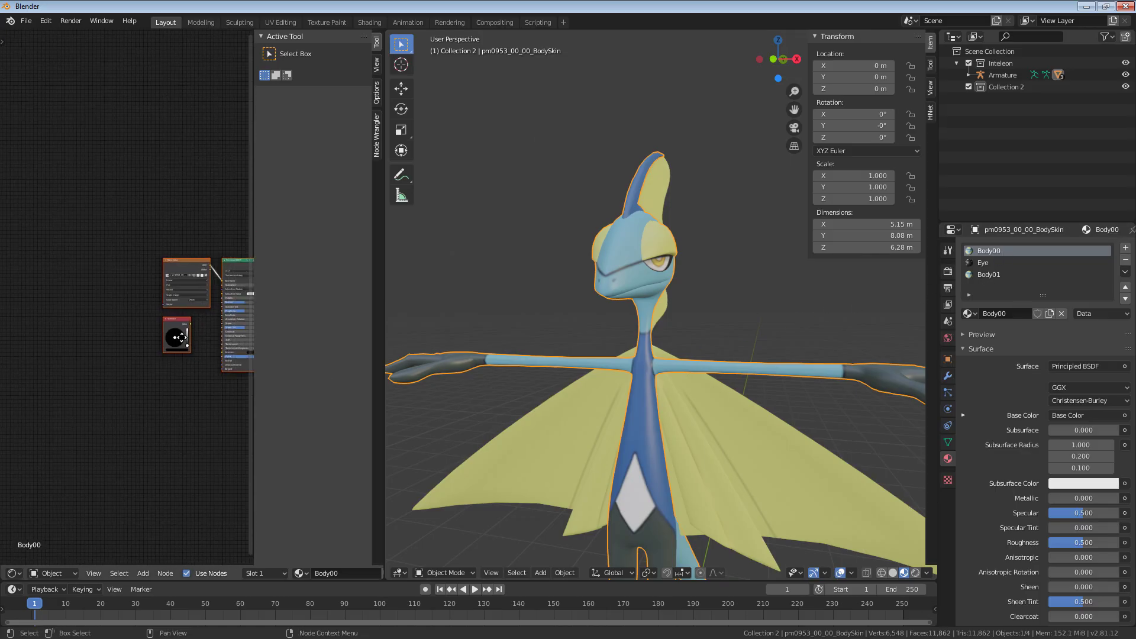
# Step: Set the Body00 material's Base Color texture interpolation to Closest
pyautogui.scroll(6, 193, 336)
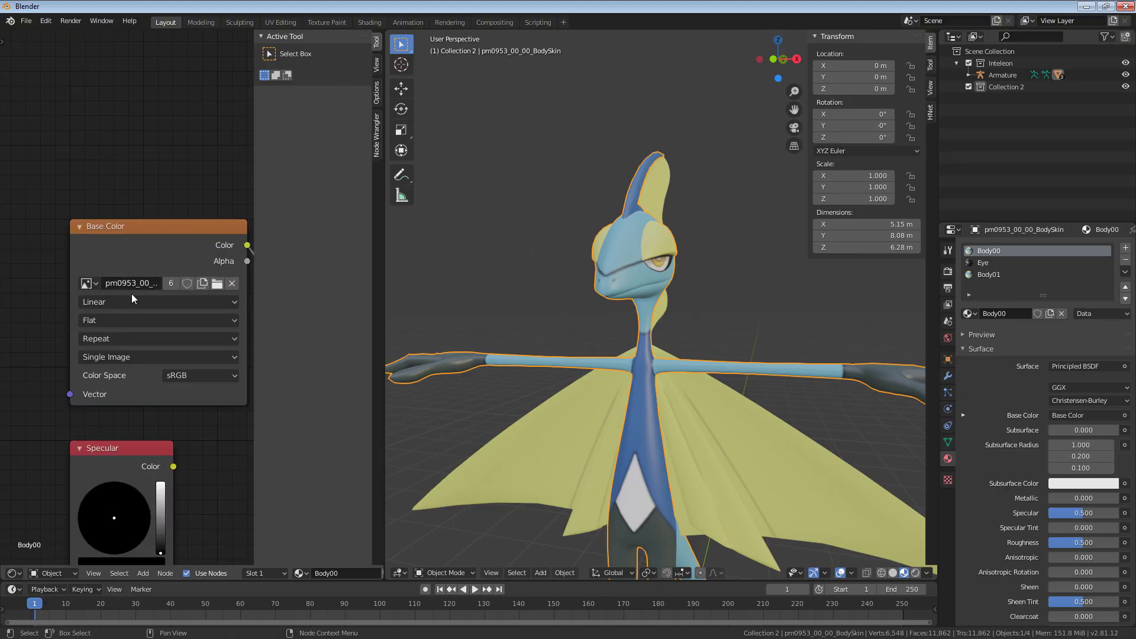
pyautogui.click(131, 297)
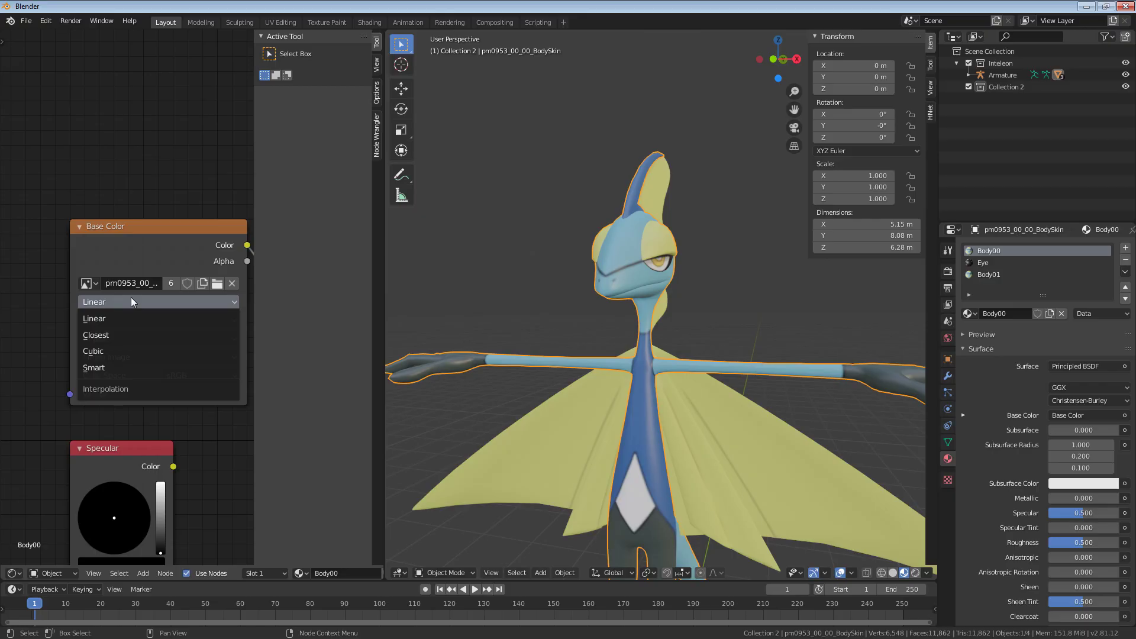
pyautogui.click(119, 299)
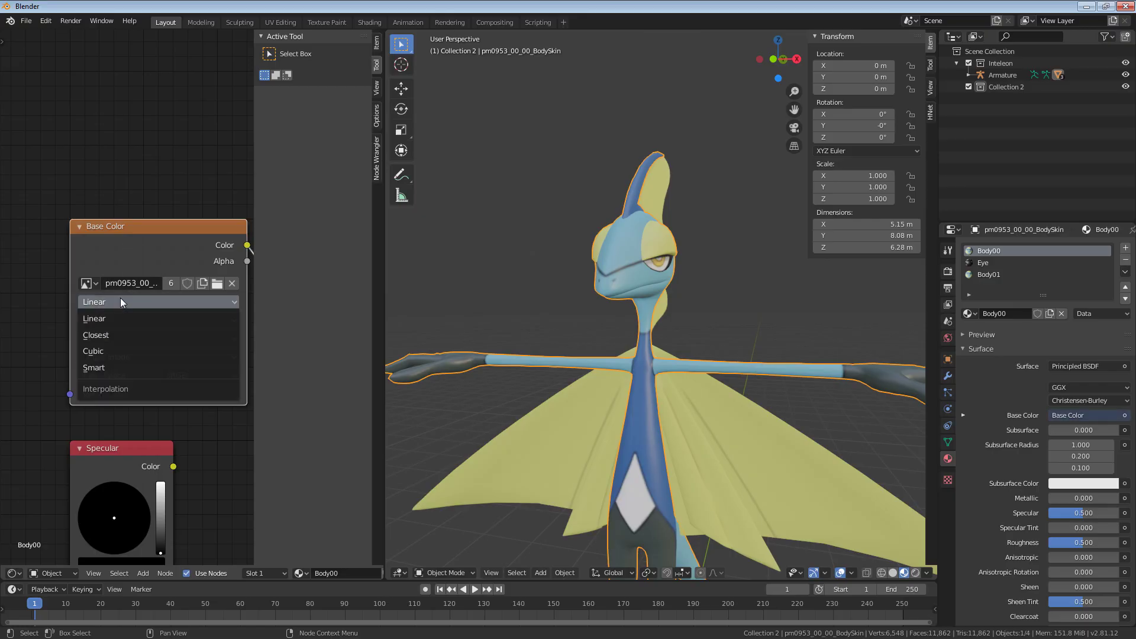
pyautogui.click(112, 331)
# Step: Examine the body texture on the neck, arms and head for the effect of the Closest interpolation
pyautogui.scroll(6, 475, 336)
pyautogui.moveTo(652, 448); pyautogui.dragTo(649, 301, button='middle')
pyautogui.moveTo(698, 329); pyautogui.dragTo(657, 336, button='middle')
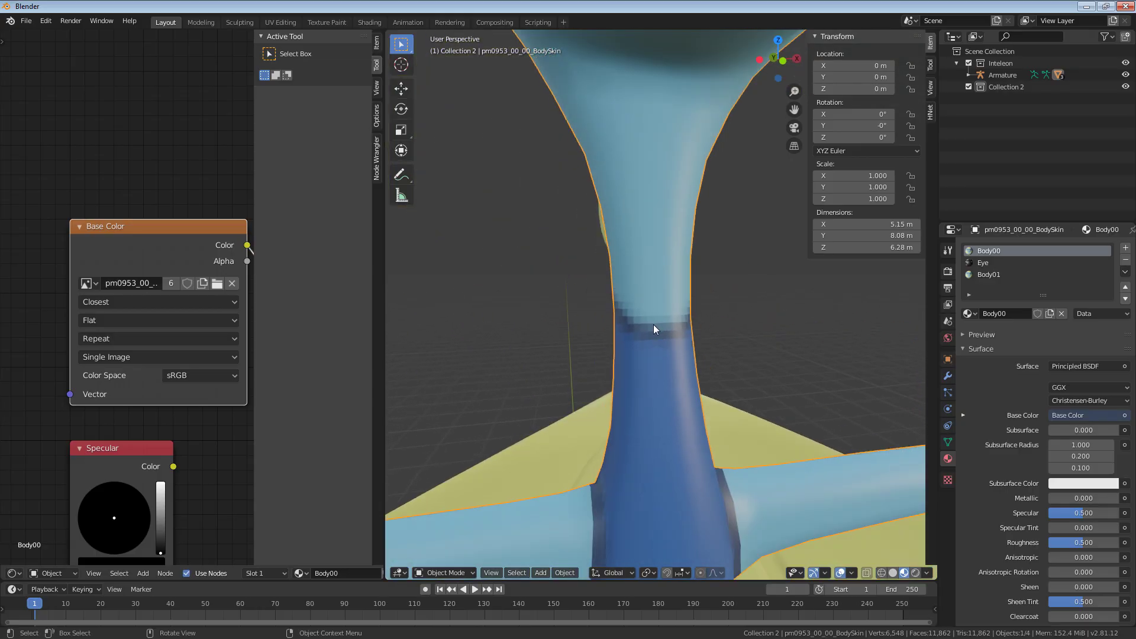
pyautogui.scroll(-5, 653, 324)
pyautogui.scroll(9, 653, 325)
pyautogui.moveTo(601, 347); pyautogui.dragTo(733, 329, button='middle')
pyautogui.scroll(-5, 669, 354)
pyautogui.scroll(4, 732, 329)
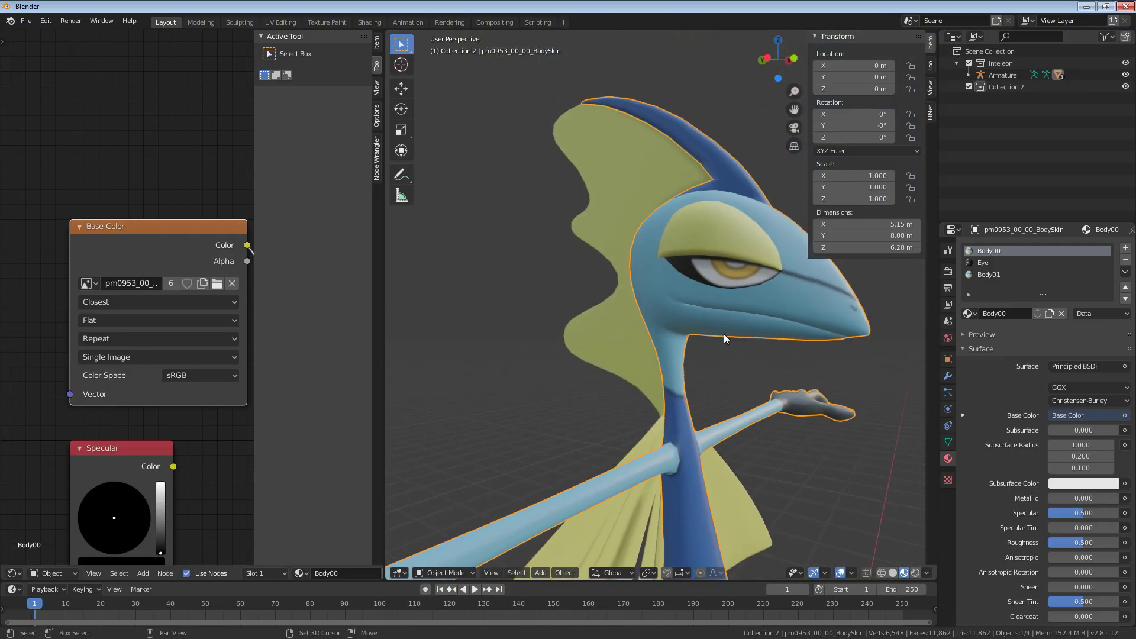
# Step: Set the Eye material's Base Color texture interpolation to Closest and check the eye up close
pyautogui.click(982, 263)
pyautogui.click(122, 305)
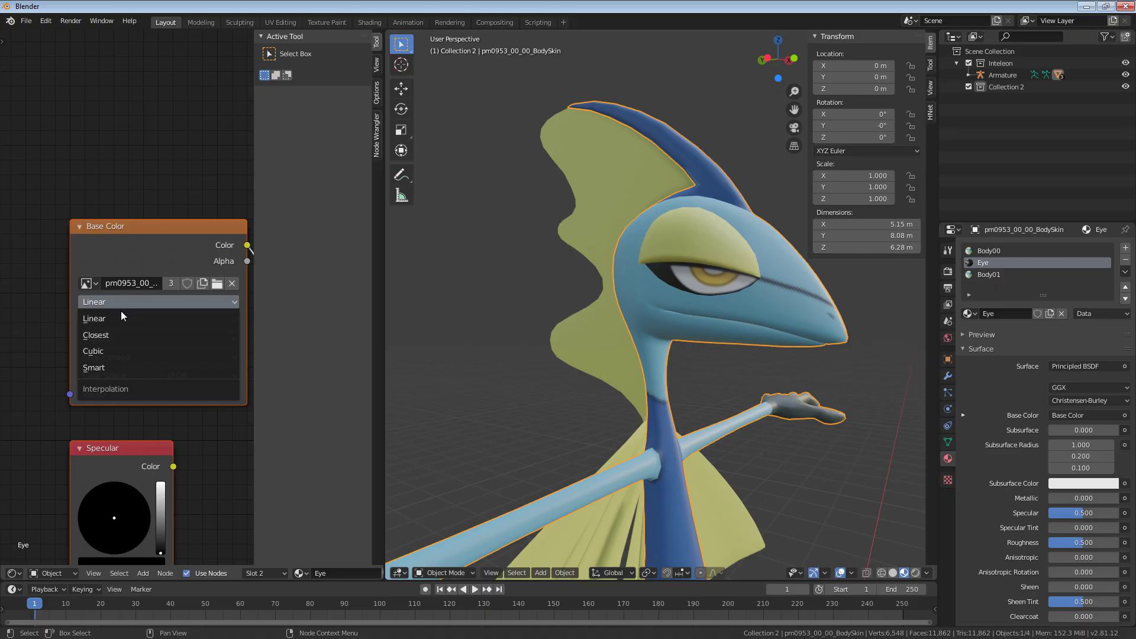
pyautogui.click(114, 334)
pyautogui.scroll(3, 779, 311)
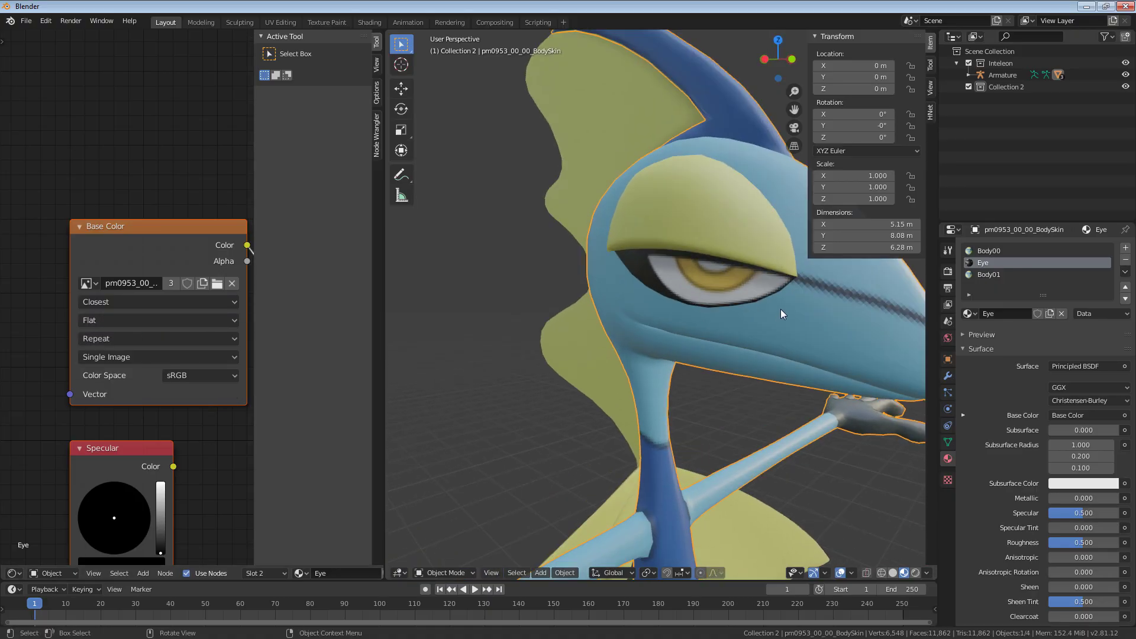
# Step: Assign the selected eyelid faces of the pm0953_00_00_BodySkin mesh to the Body00 material
pyautogui.scroll(-1, 780, 312)
pyautogui.click(1011, 275)
pyautogui.moveTo(718, 298); pyautogui.dragTo(621, 207, button='middle')
pyautogui.press('Tab')
pyautogui.scroll(-4, 688, 301)
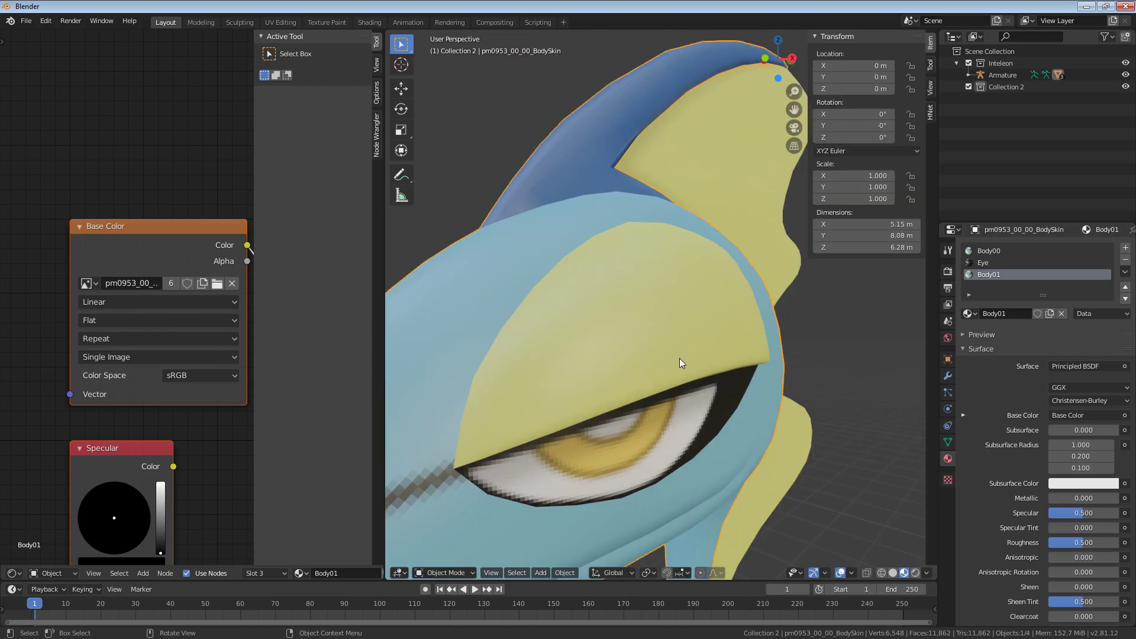
pyautogui.moveTo(679, 358); pyautogui.dragTo(744, 296, button='middle')
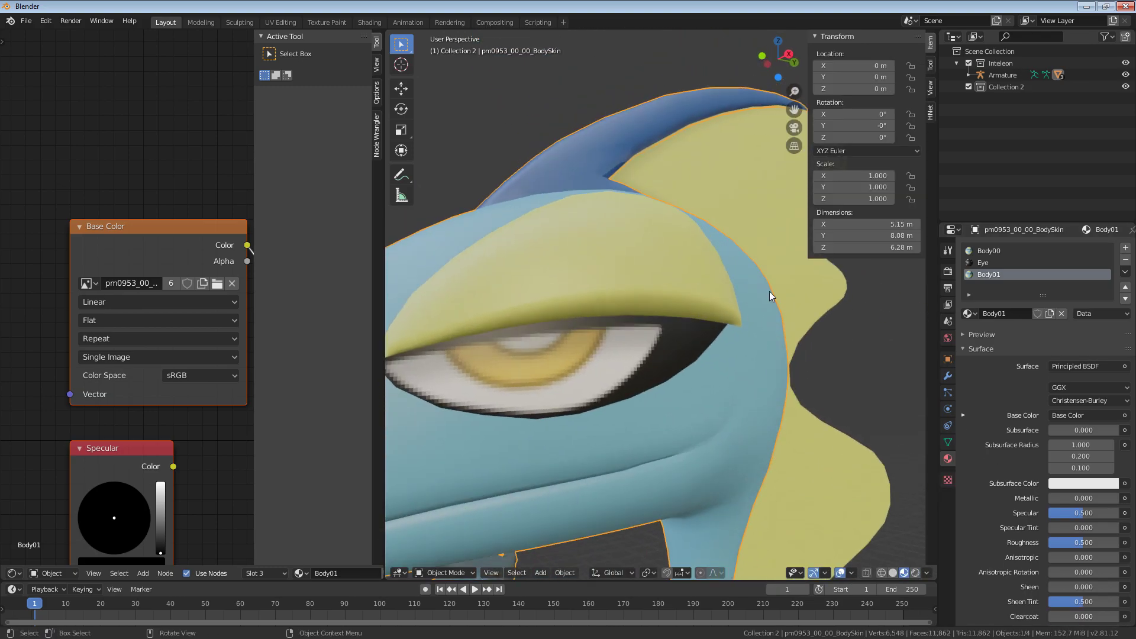
pyautogui.click(997, 251)
pyautogui.press('Tab')
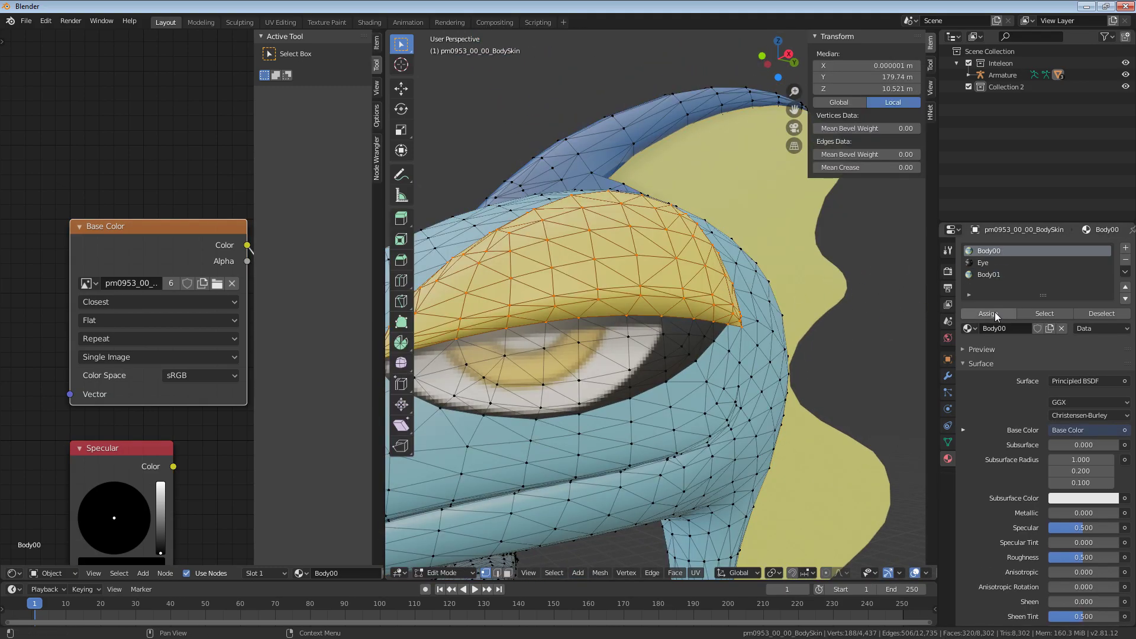
pyautogui.click(989, 274)
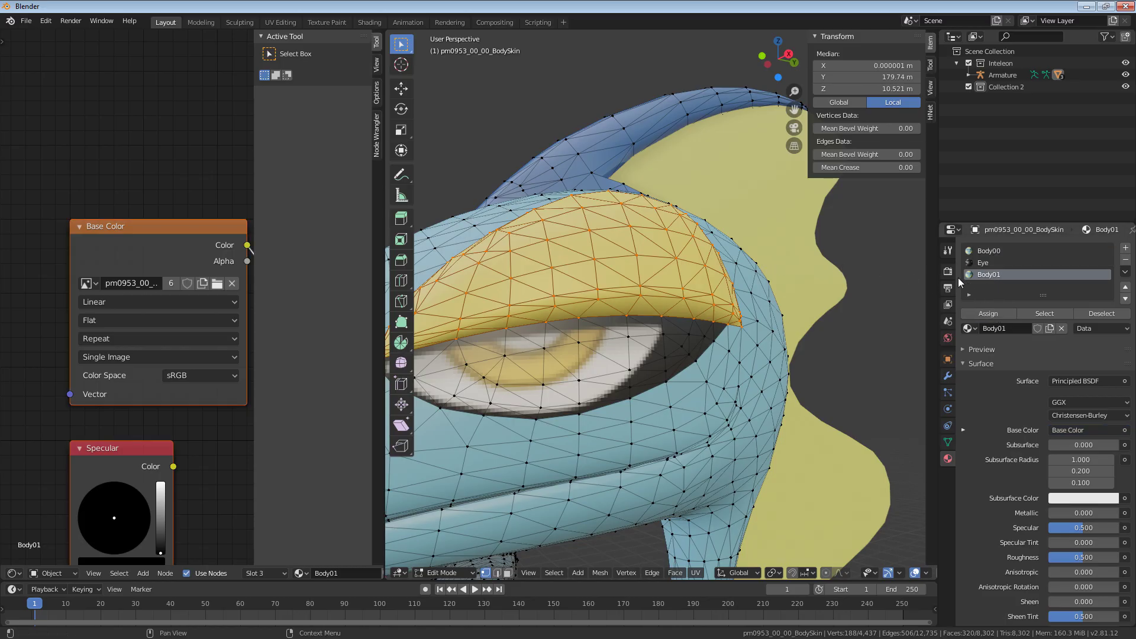
pyautogui.click(1003, 247)
pyautogui.moveTo(673, 275); pyautogui.dragTo(654, 275, button='middle')
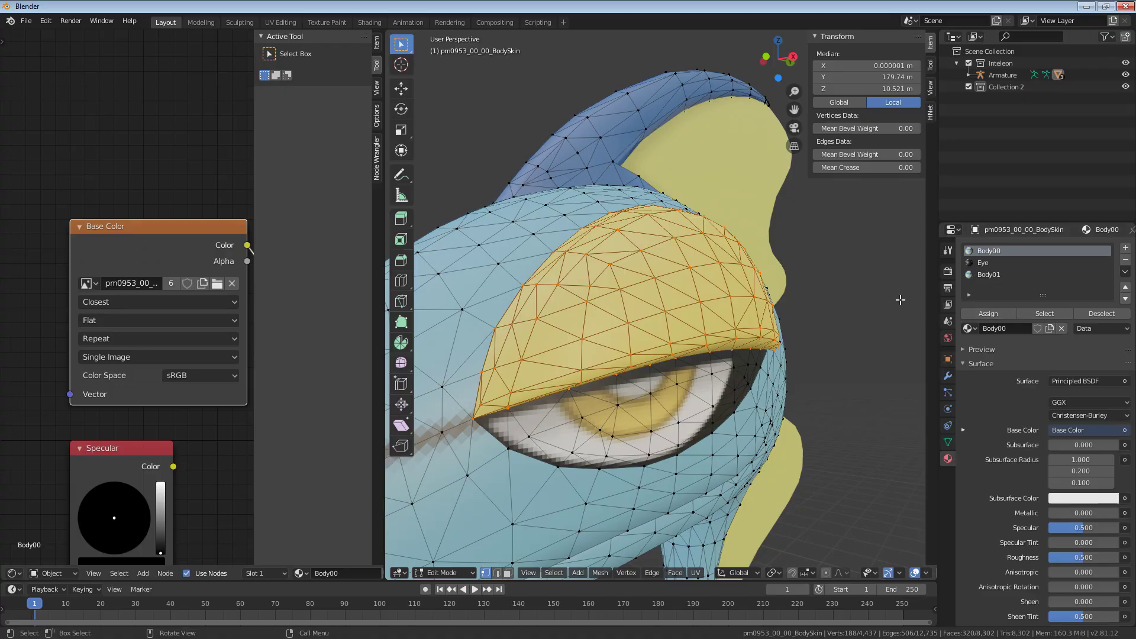
pyautogui.click(994, 314)
# Step: Remove the Body01 material slot from the body mesh
pyautogui.press('Tab')
pyautogui.click(1091, 274)
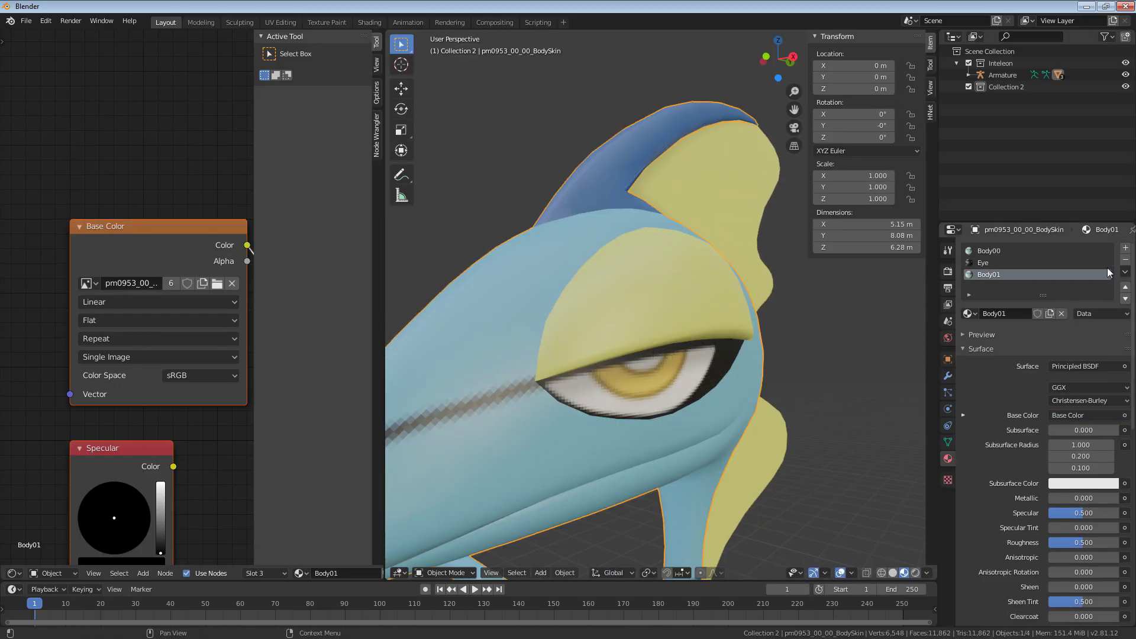
pyautogui.click(1006, 262)
# Step: Add a camera to the scene and look through it as the active camera
pyautogui.scroll(-5, 623, 351)
pyautogui.moveTo(621, 352); pyautogui.dragTo(615, 388, button='middle')
pyautogui.scroll(5, 679, 363)
pyautogui.scroll(7, 679, 363)
pyautogui.scroll(-6, 642, 358)
pyautogui.scroll(-4, 622, 395)
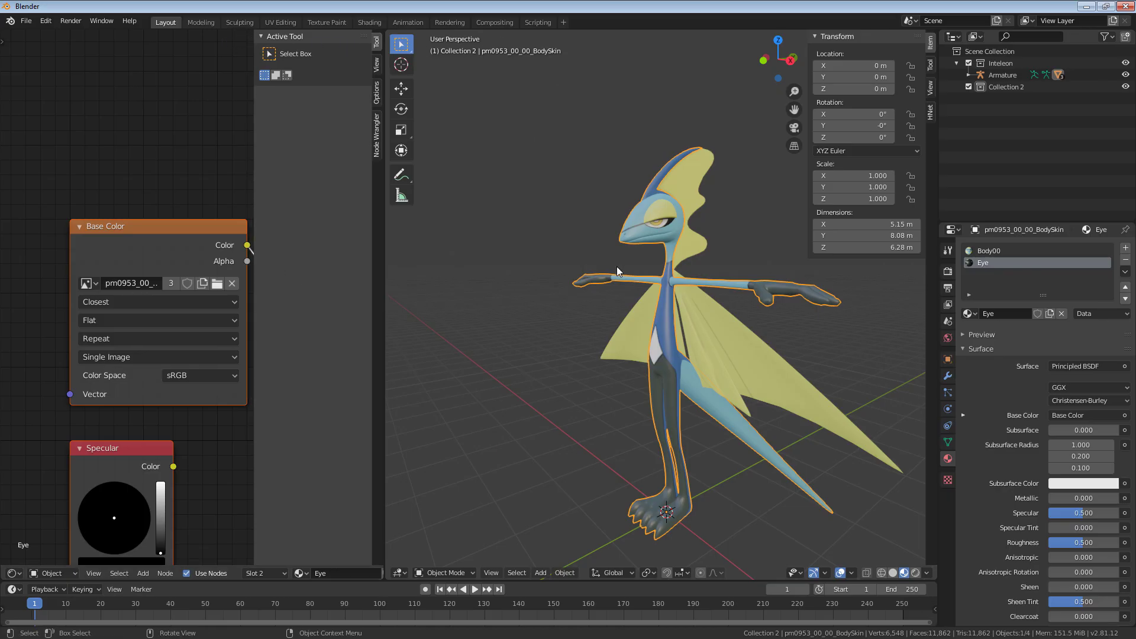
pyautogui.moveTo(617, 265); pyautogui.dragTo(664, 283, button='middle')
pyautogui.hotkey('shift', 'a')
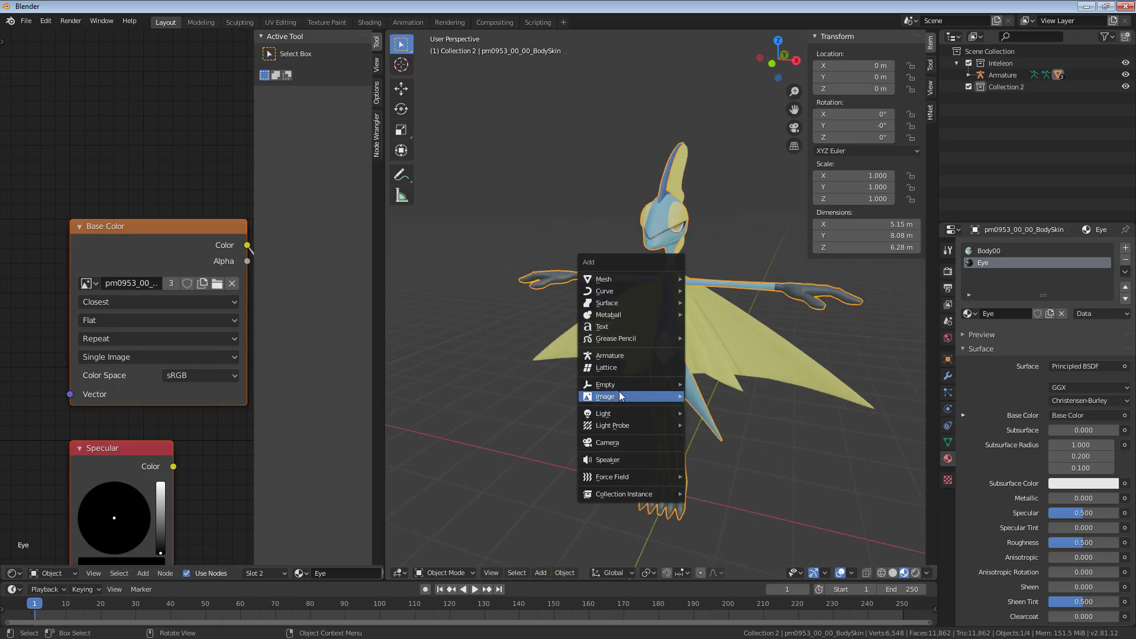
pyautogui.moveTo(619, 387)
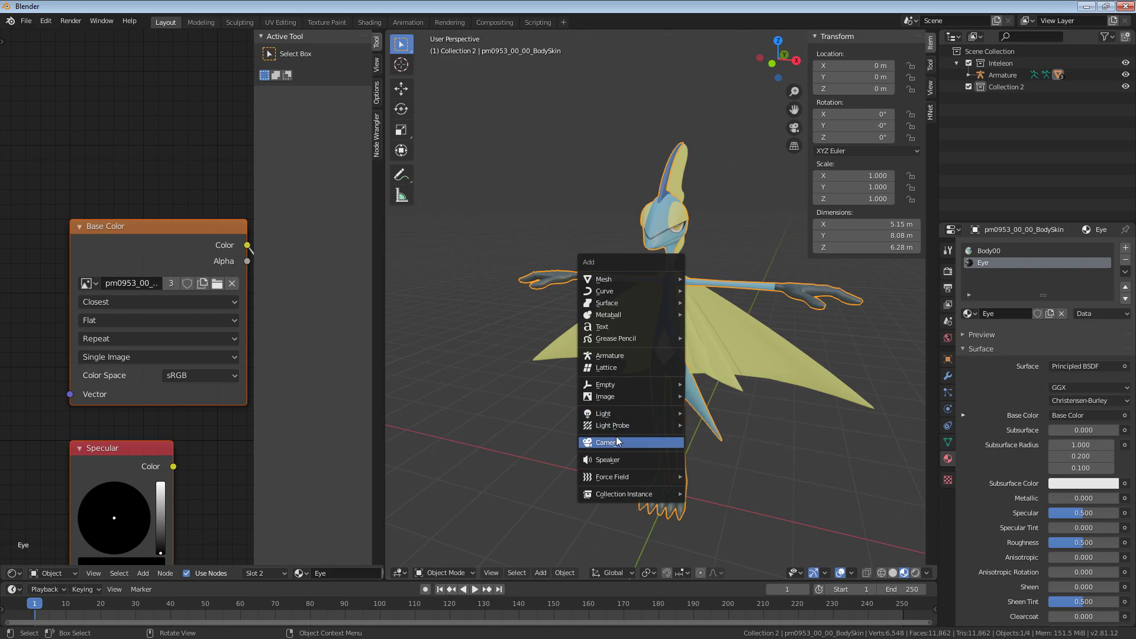
pyautogui.click(615, 440)
pyautogui.press('ctrl+KP_0')
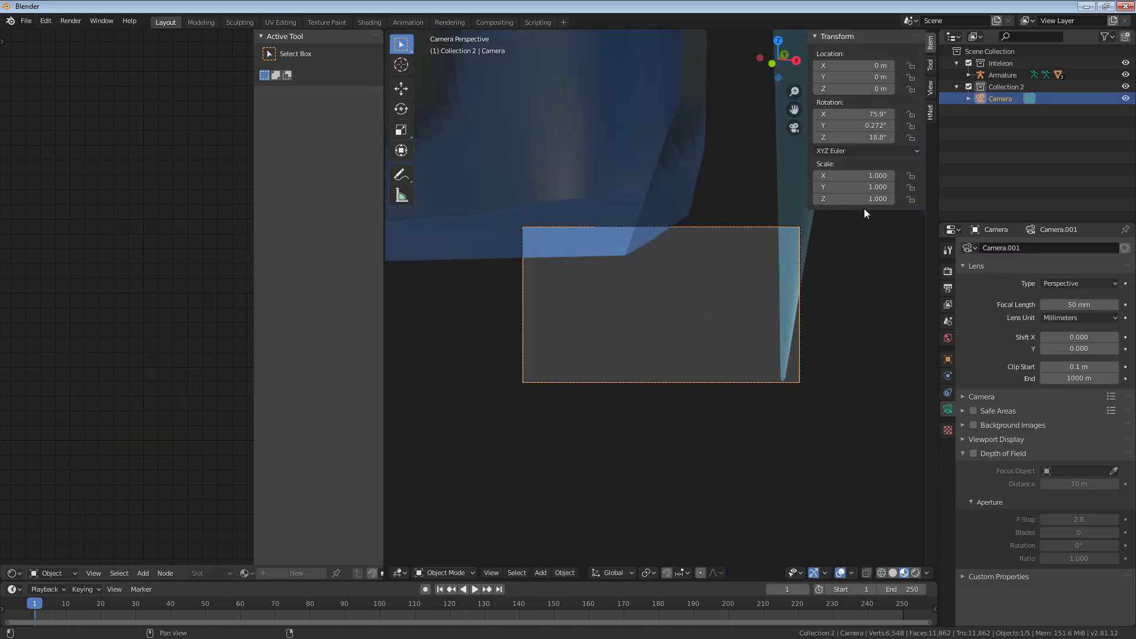
# Step: Lock the camera to the view and pull it back to frame the character from the front
pyautogui.scroll(4, 822, 280)
pyautogui.click(930, 88)
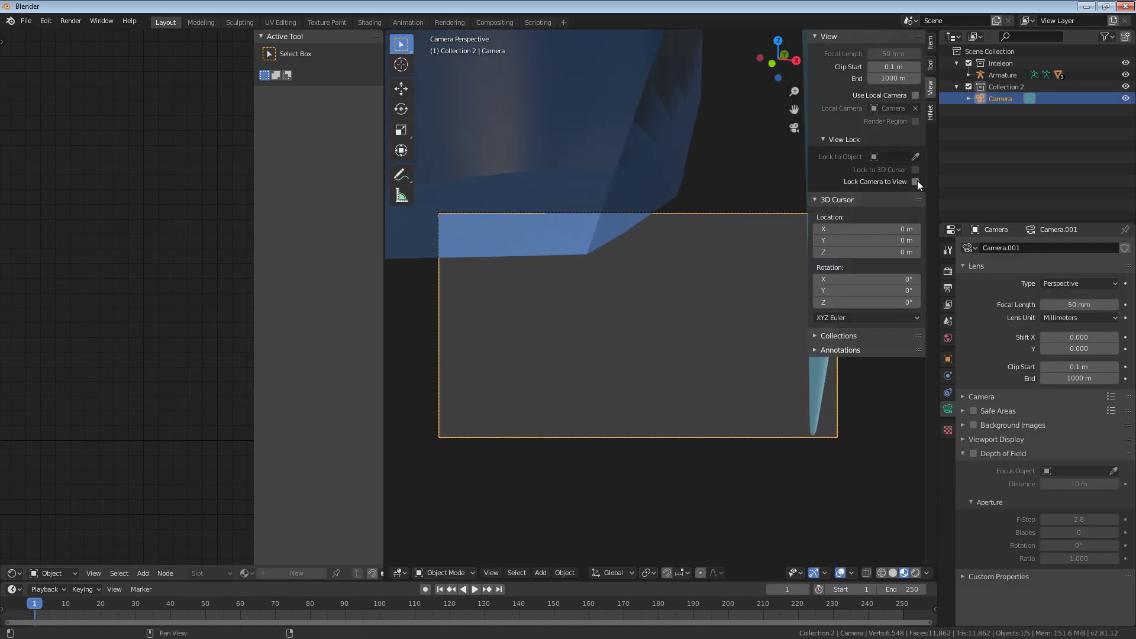
pyautogui.click(915, 182)
pyautogui.scroll(-8, 720, 250)
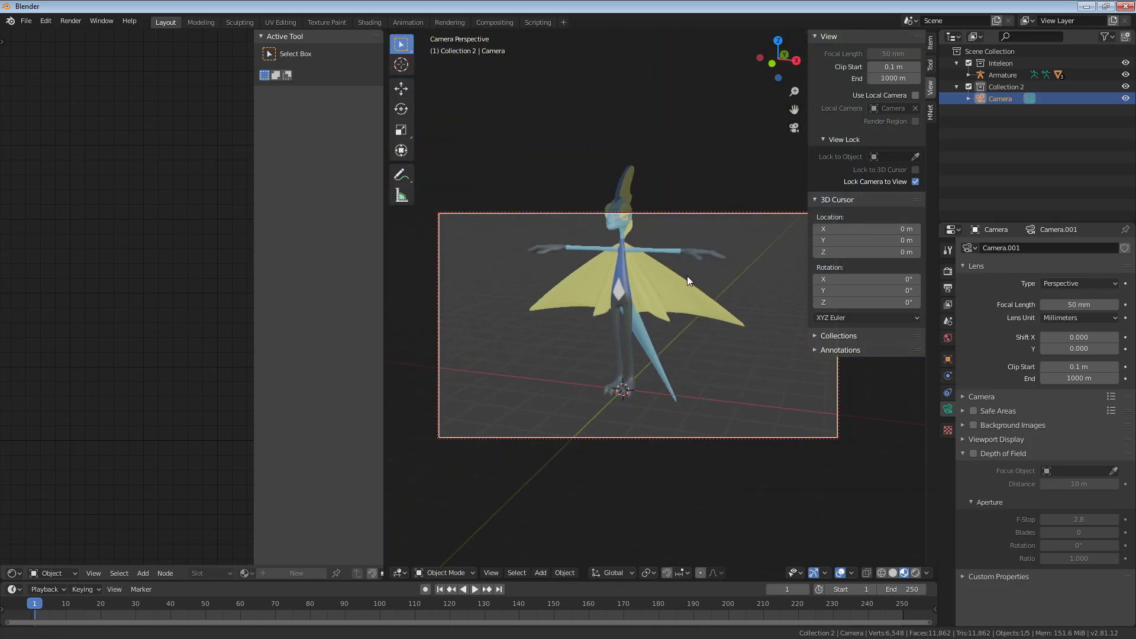
pyautogui.keyDown('shift'); pyautogui.moveTo(687, 277); pyautogui.dragTo(904, 179, button='middle'); pyautogui.keyUp('shift')
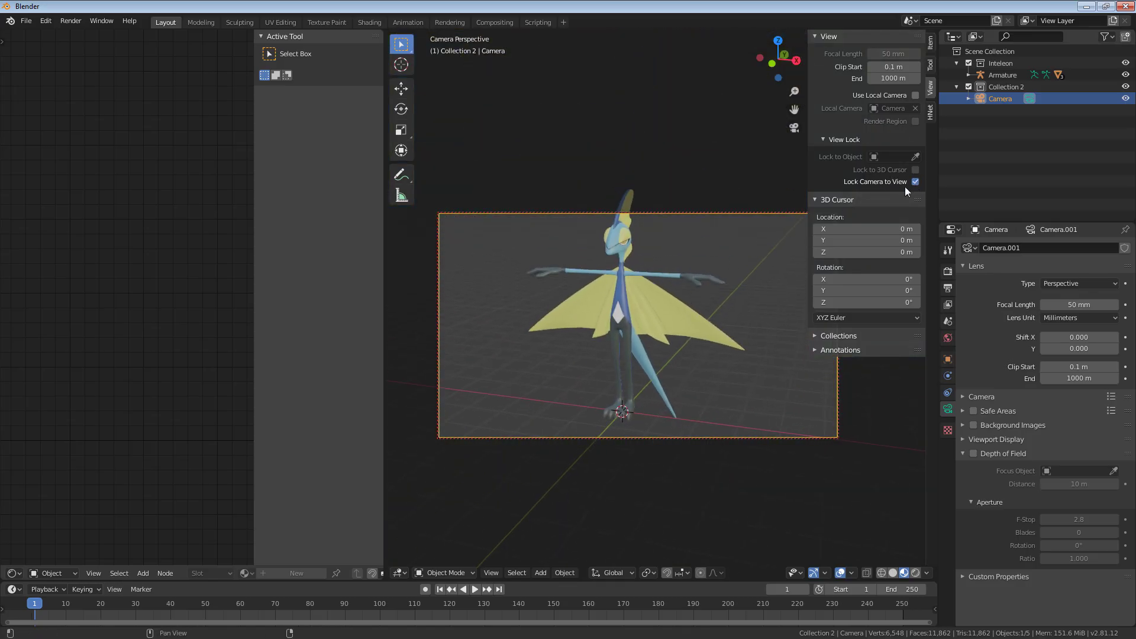
pyautogui.moveTo(680, 231); pyautogui.dragTo(668, 279, button='middle')
# Step: Set the camera's focal length to 80 mm and reframe so the whole character fits in the shot
pyautogui.click(1080, 304)
pyautogui.write('80')
pyautogui.press('Return')
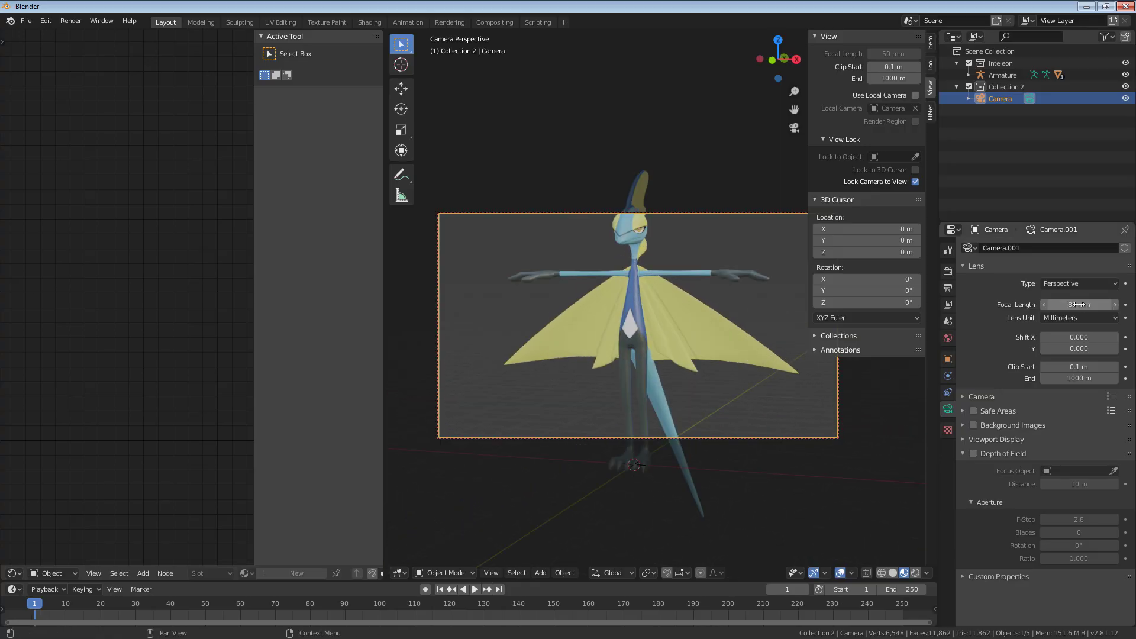
pyautogui.moveTo(675, 320); pyautogui.dragTo(713, 389, button='middle')
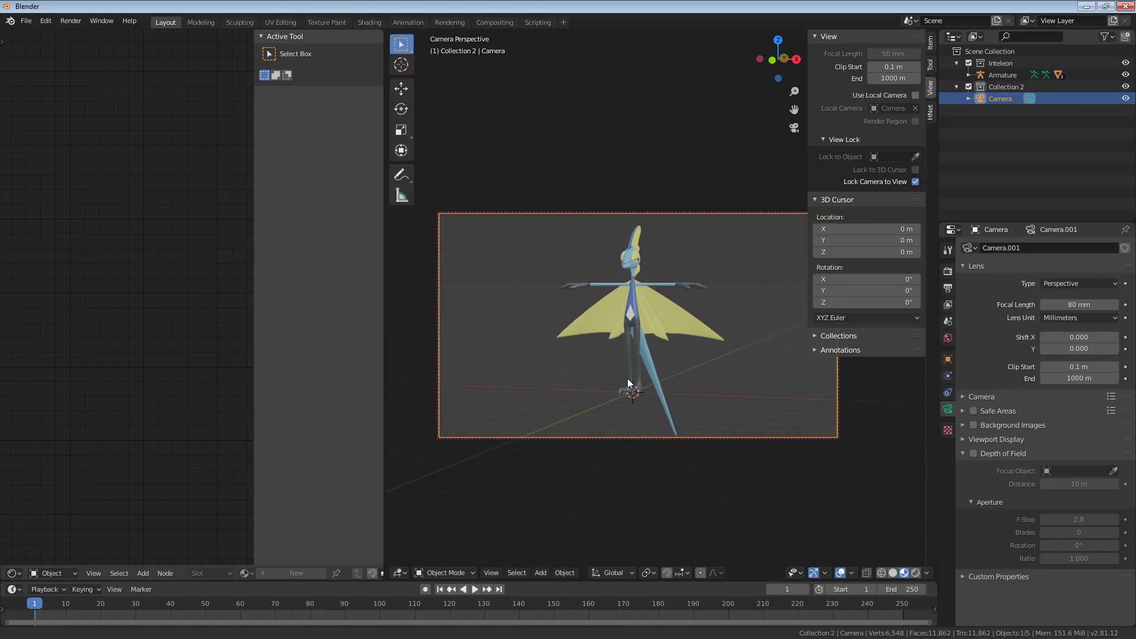
# Step: Tilt the camera about -0.89° around its local X axis
pyautogui.press('r')
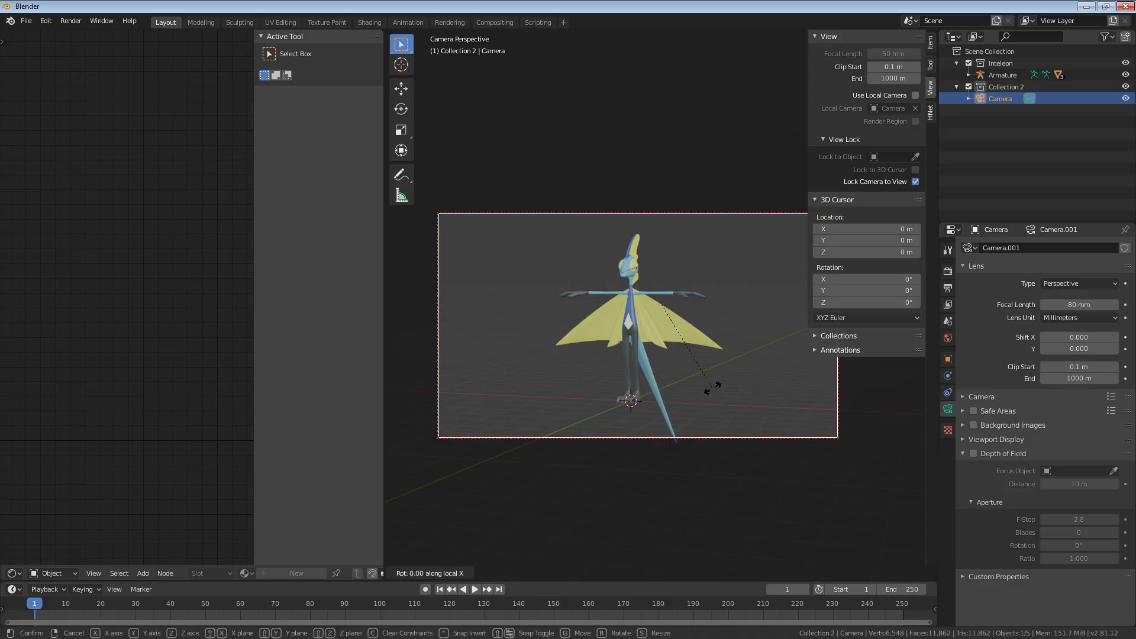
pyautogui.press('x')
pyautogui.press('x')
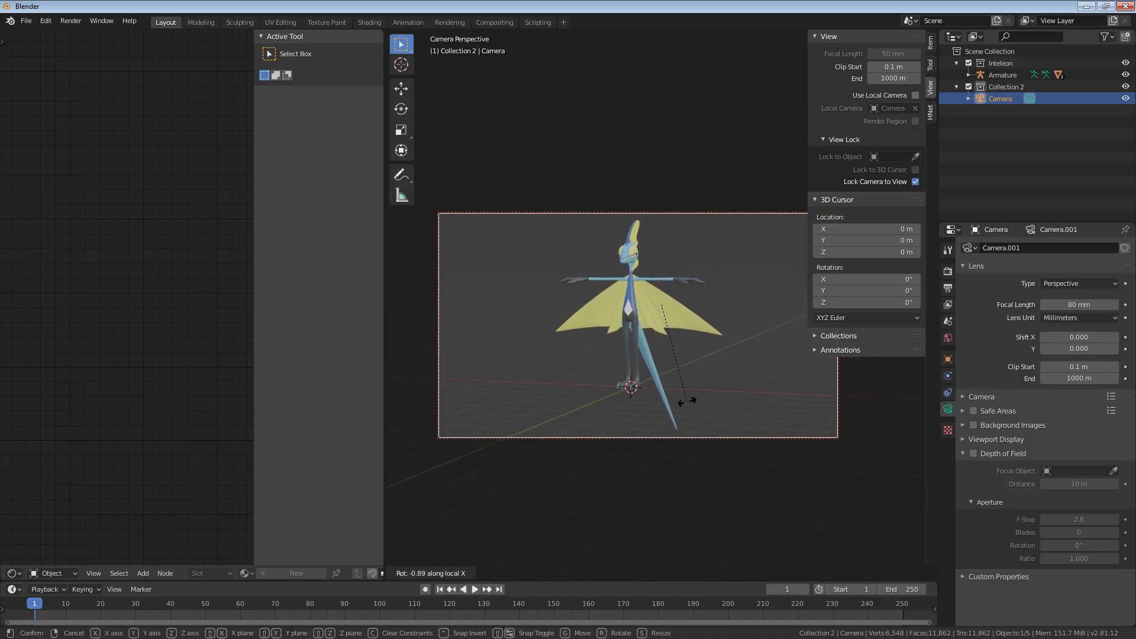
pyautogui.click(693, 390)
# Step: Set the camera's Y rotation to 0° and fine-tune its orbit around the character
pyautogui.click(930, 50)
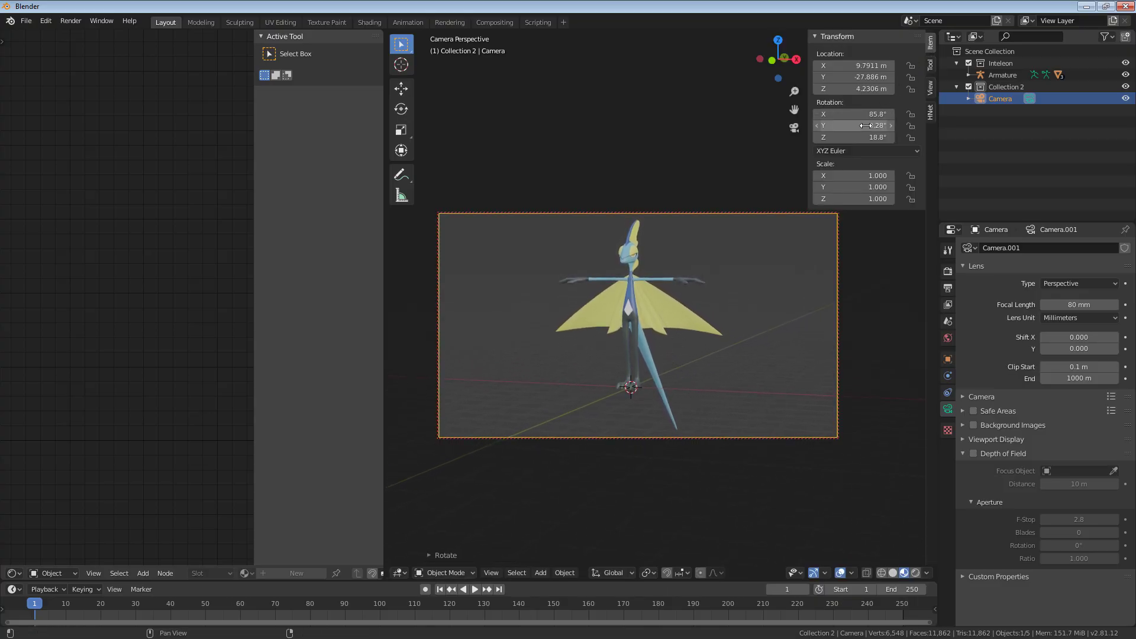
pyautogui.write('0')
pyautogui.press('Return')
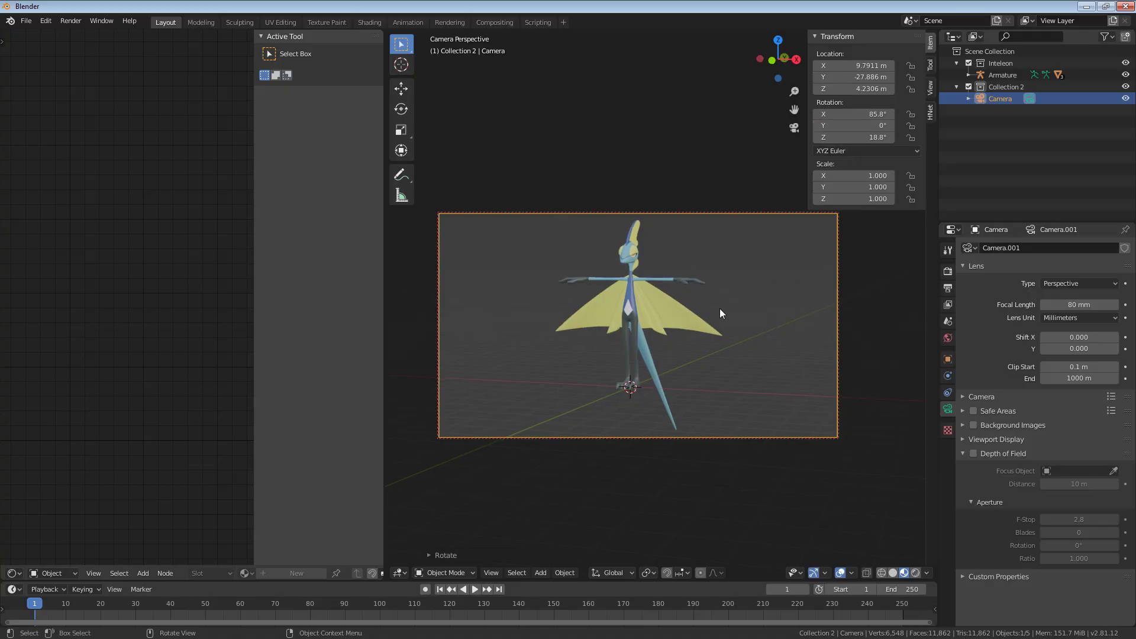
pyautogui.moveTo(756, 324); pyautogui.dragTo(760, 323, button='middle')
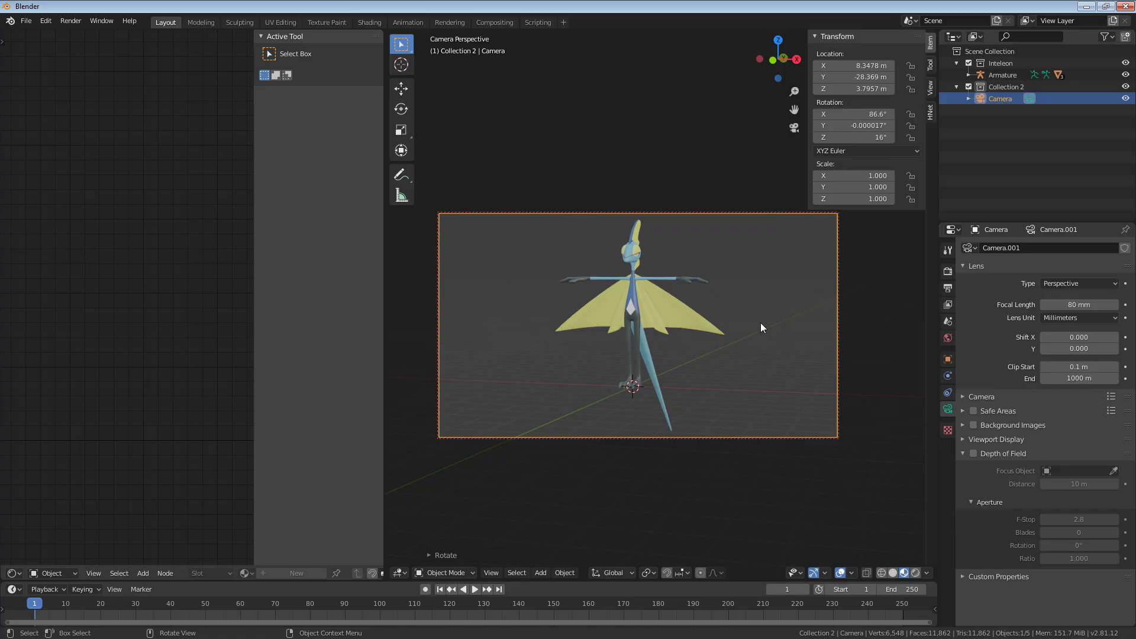
# Step: Choose Cycles as the scene's render engine
pyautogui.click(947, 272)
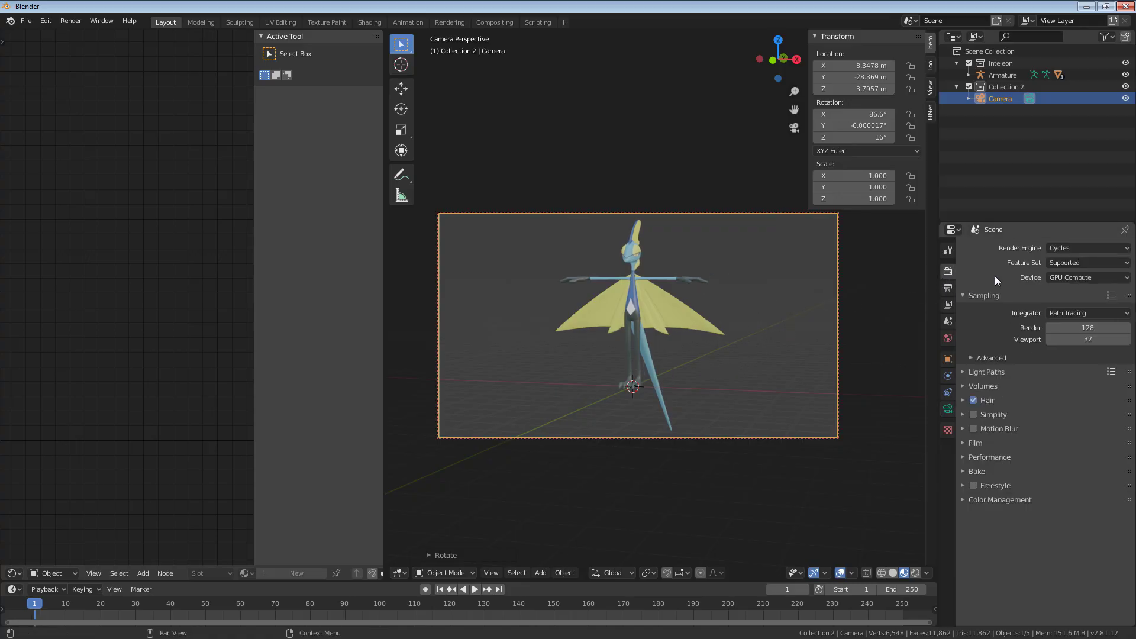
pyautogui.click(1085, 247)
pyautogui.click(993, 217)
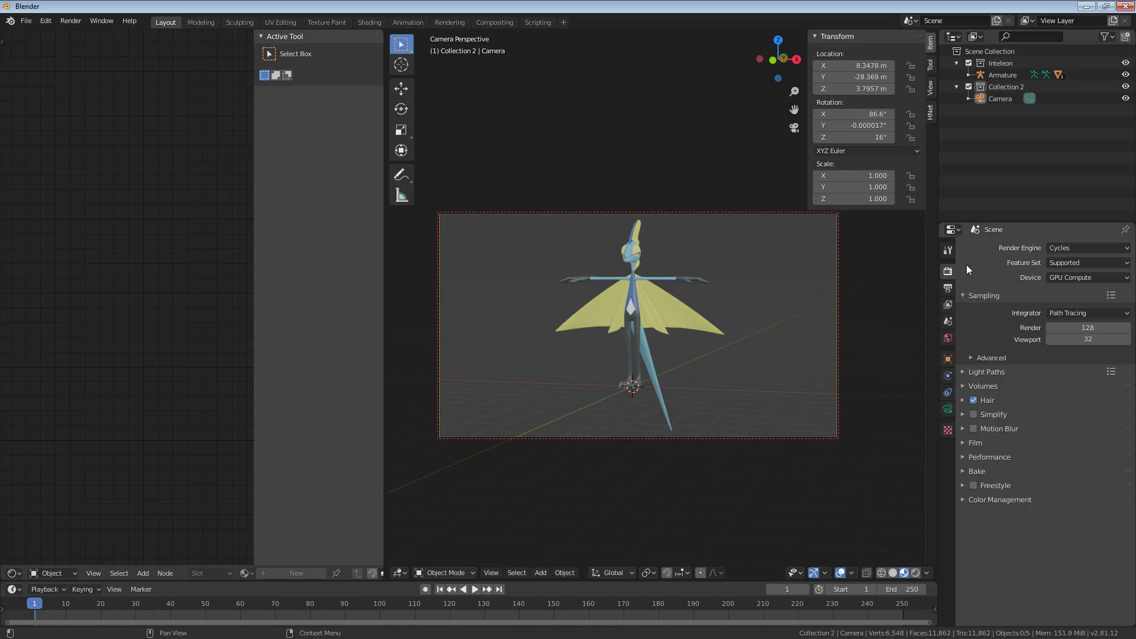
pyautogui.click(1090, 249)
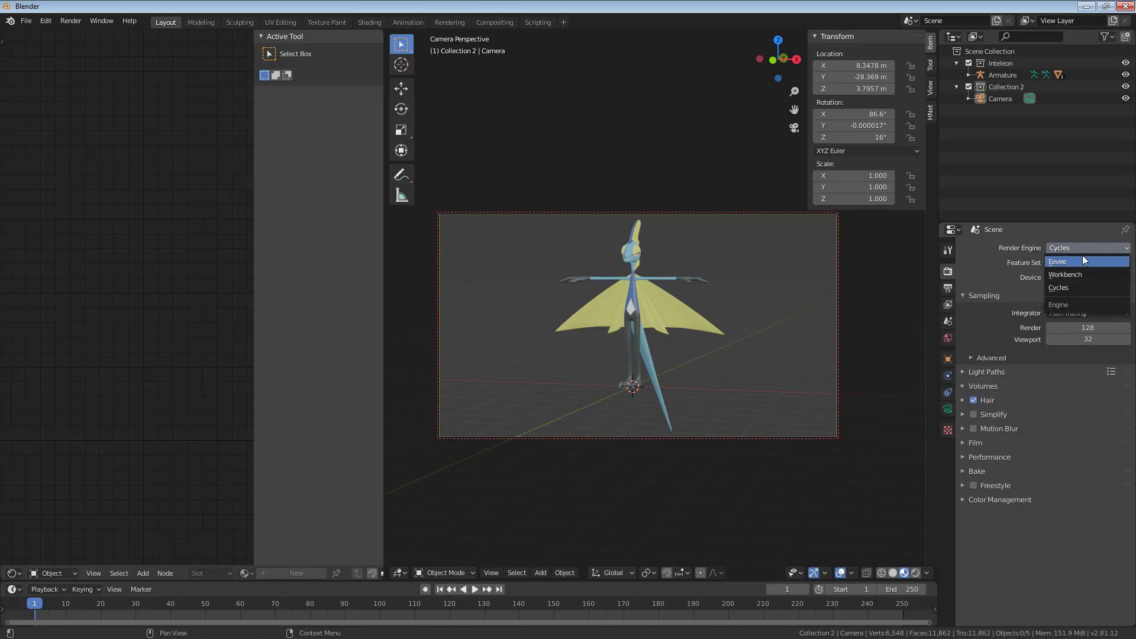
pyautogui.click(1075, 288)
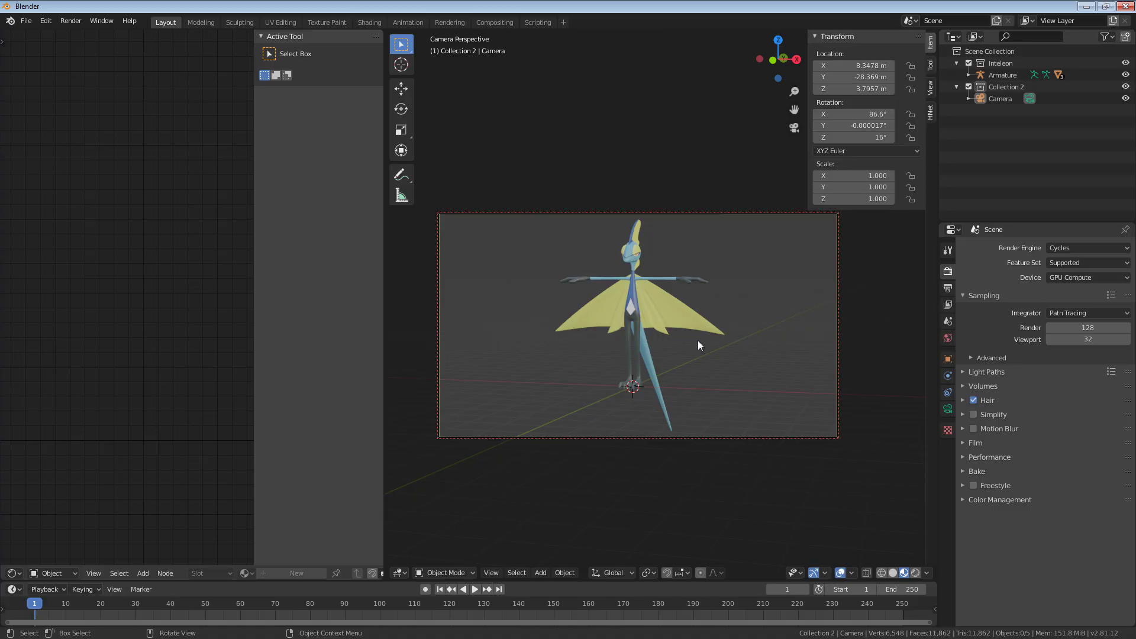
# Step: Set the render samples to 48 and render the current frame
pyautogui.click(1081, 329)
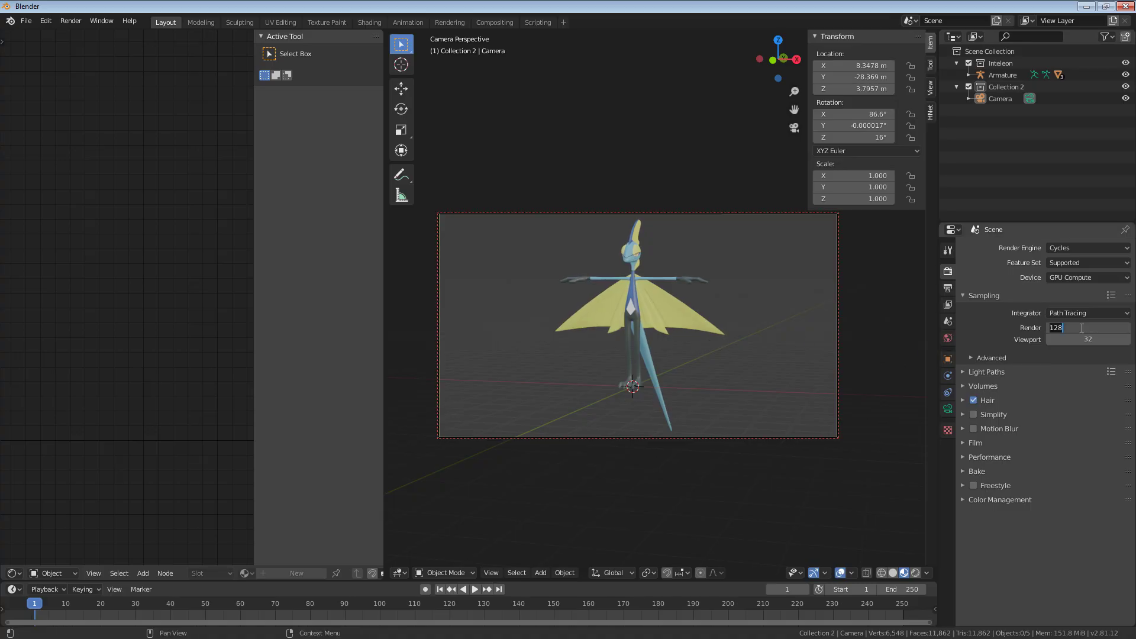
pyautogui.write('48')
pyautogui.press('Return')
pyautogui.press('F12')
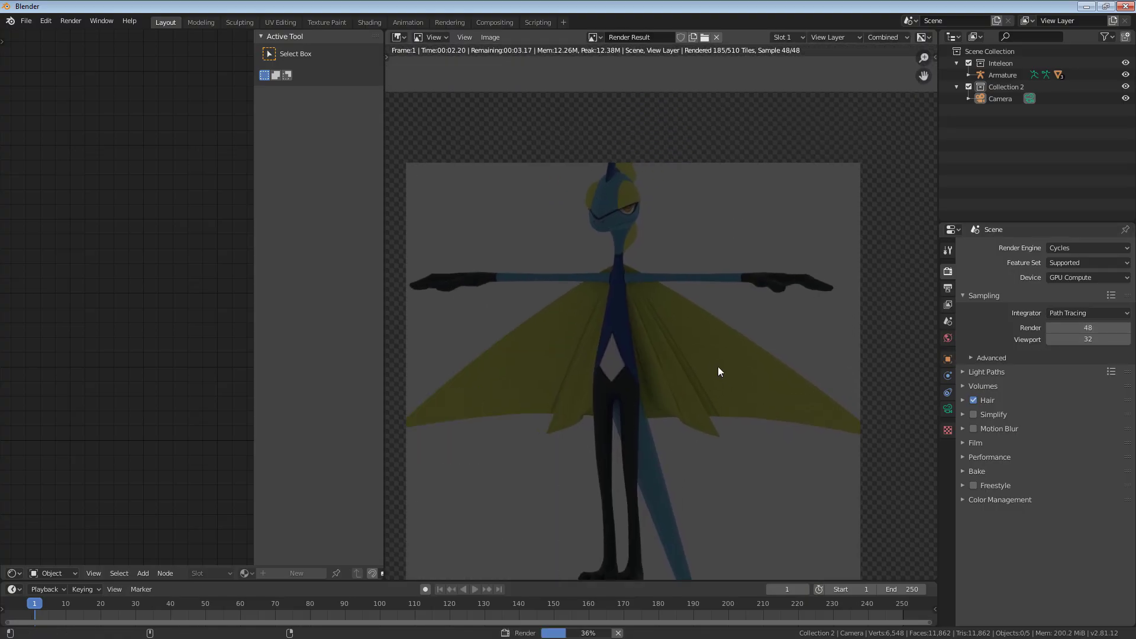
# Step: Set the world background strength to 0
pyautogui.click(948, 338)
pyautogui.click(1093, 336)
pyautogui.write('0')
pyautogui.press('Return')
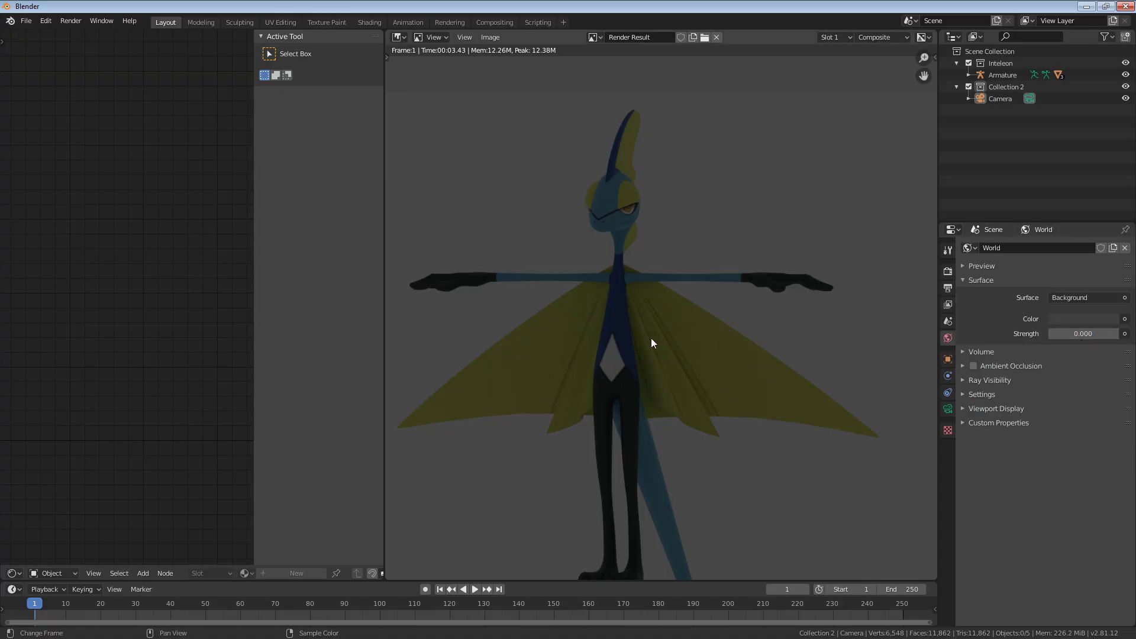
# Step: Save the file, then test-render the scene without world lighting and return to the 3D view
pyautogui.hotkey('ctrl', 's')
pyautogui.click(807, 486)
pyautogui.press('Escape')
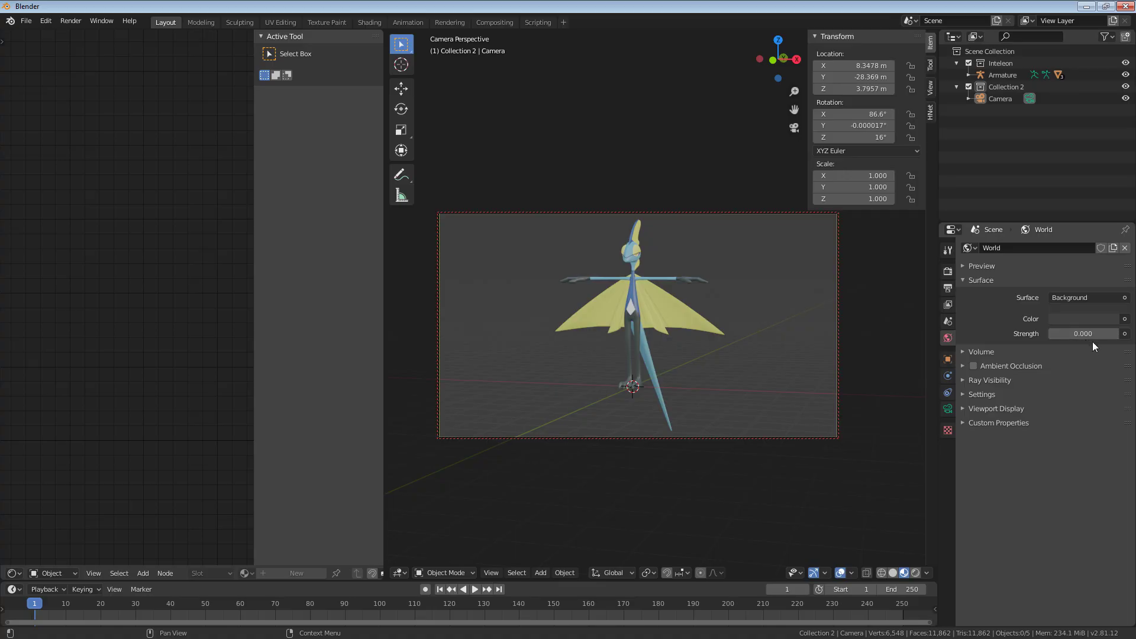
pyautogui.press('F12')
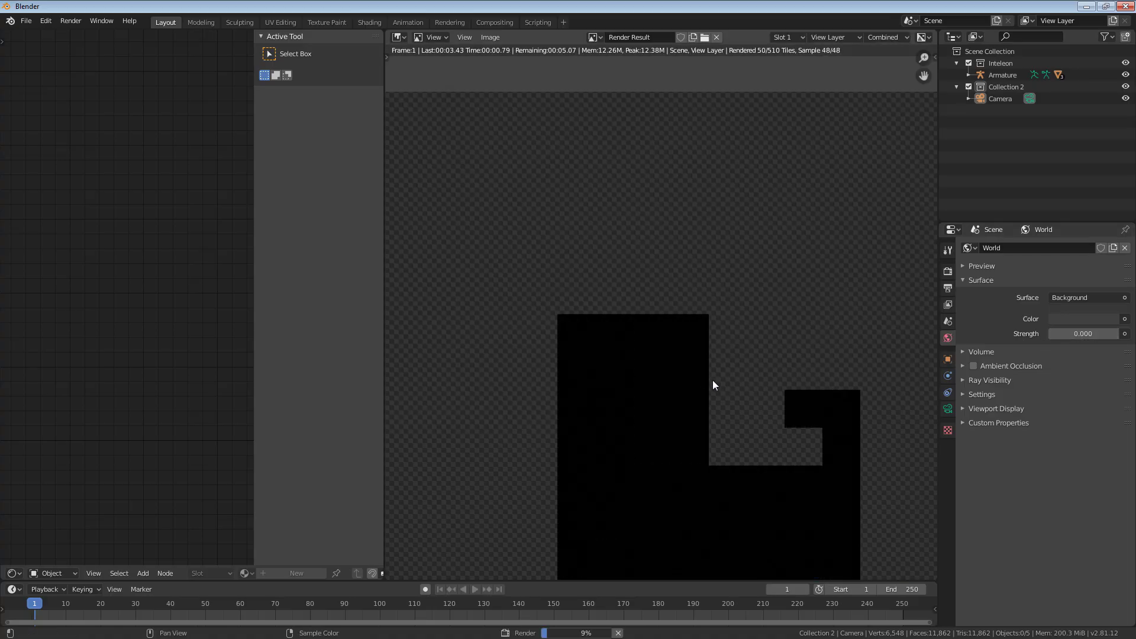
pyautogui.press('Escape')
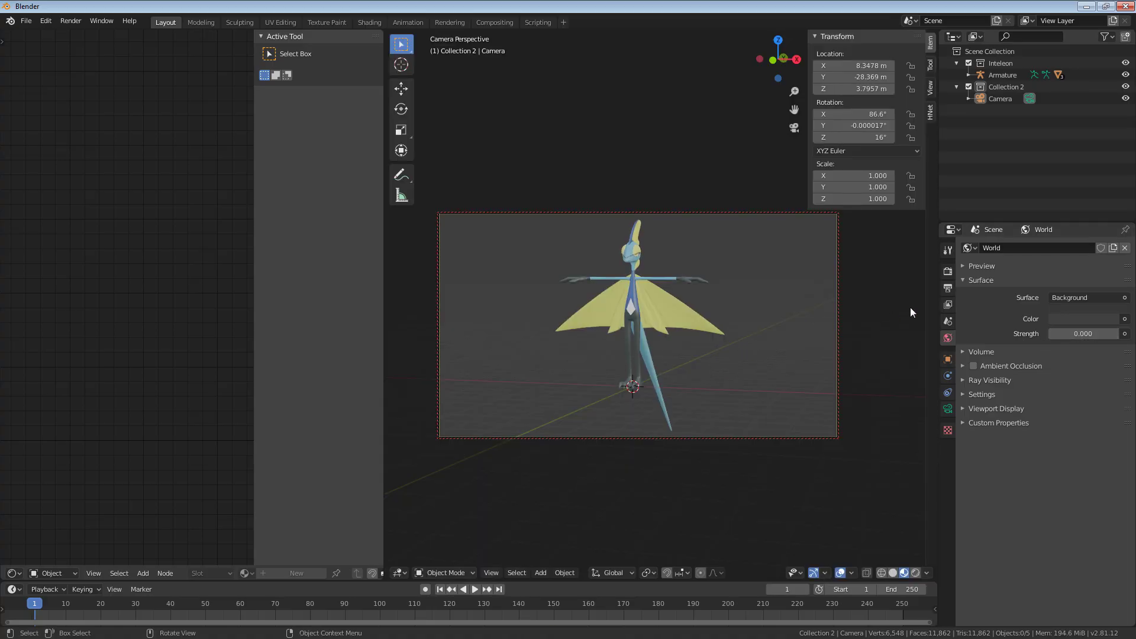
# Step: Add a Sun light at the world origin
pyautogui.hotkey('shift', 'a')
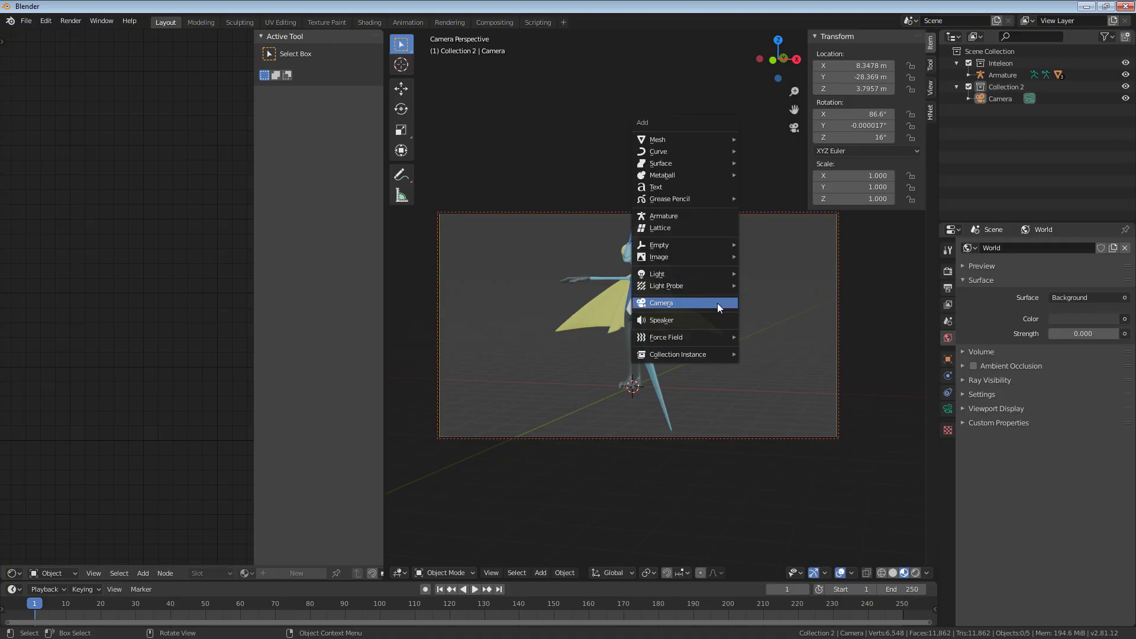
pyautogui.moveTo(704, 271)
pyautogui.click(769, 287)
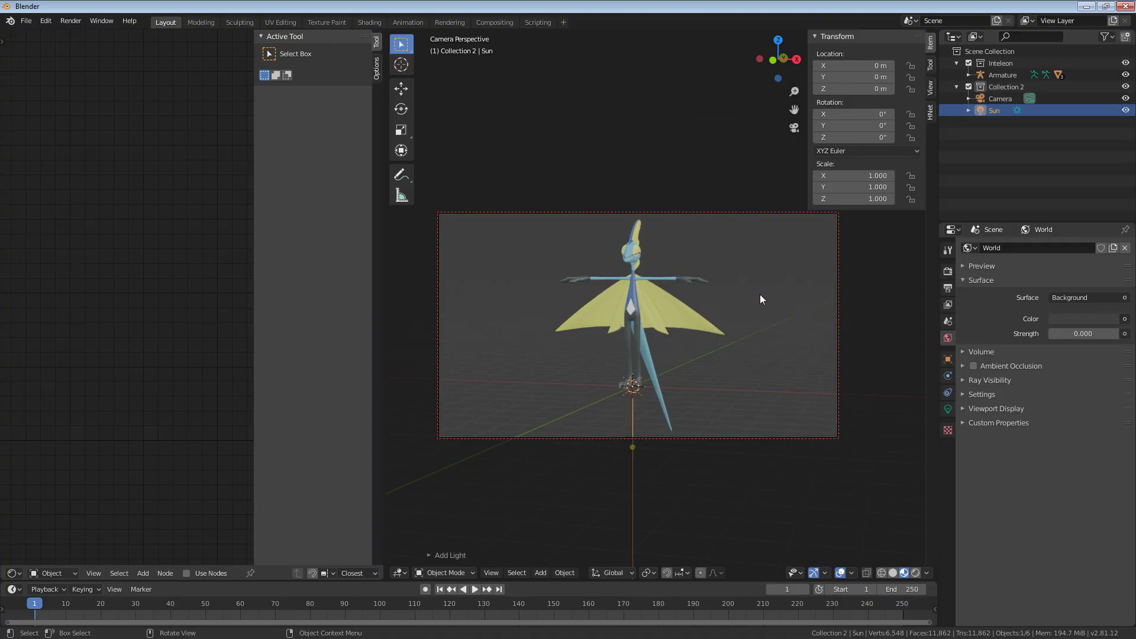
# Step: Turn off Lock Camera to View and leave the camera view for a free perspective view
pyautogui.scroll(-3, 692, 369)
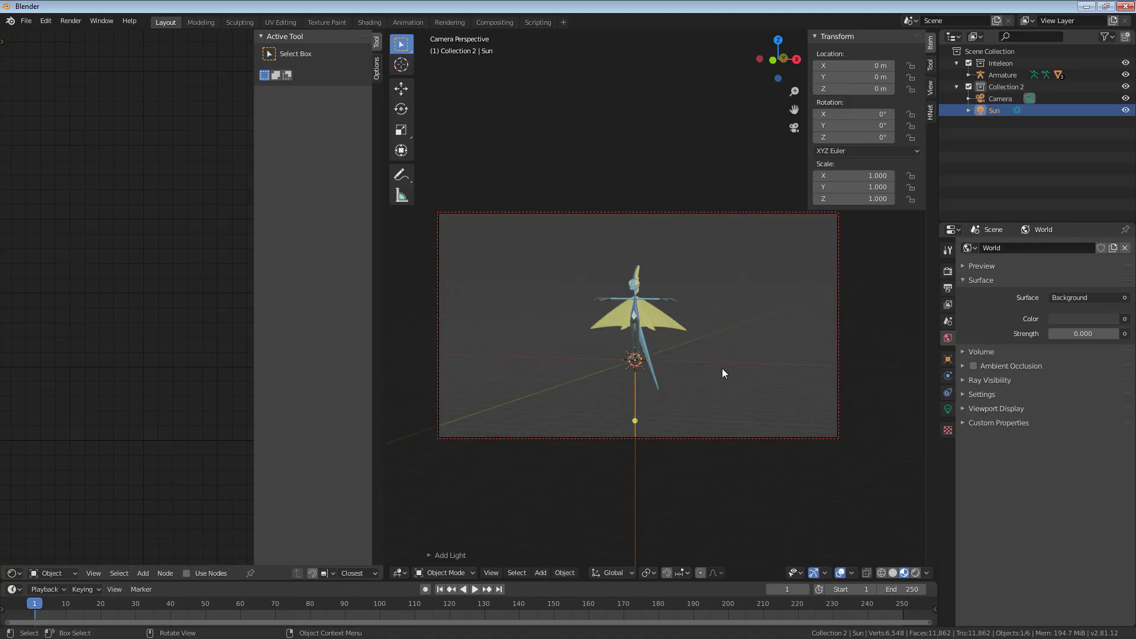
pyautogui.scroll(3, 722, 373)
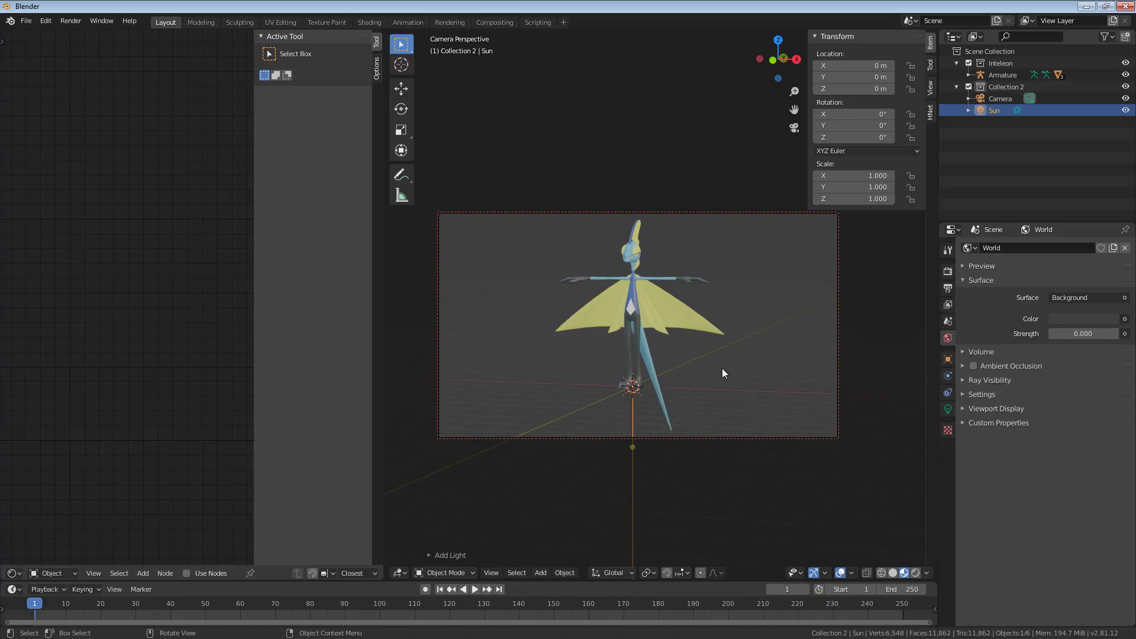
pyautogui.click(930, 89)
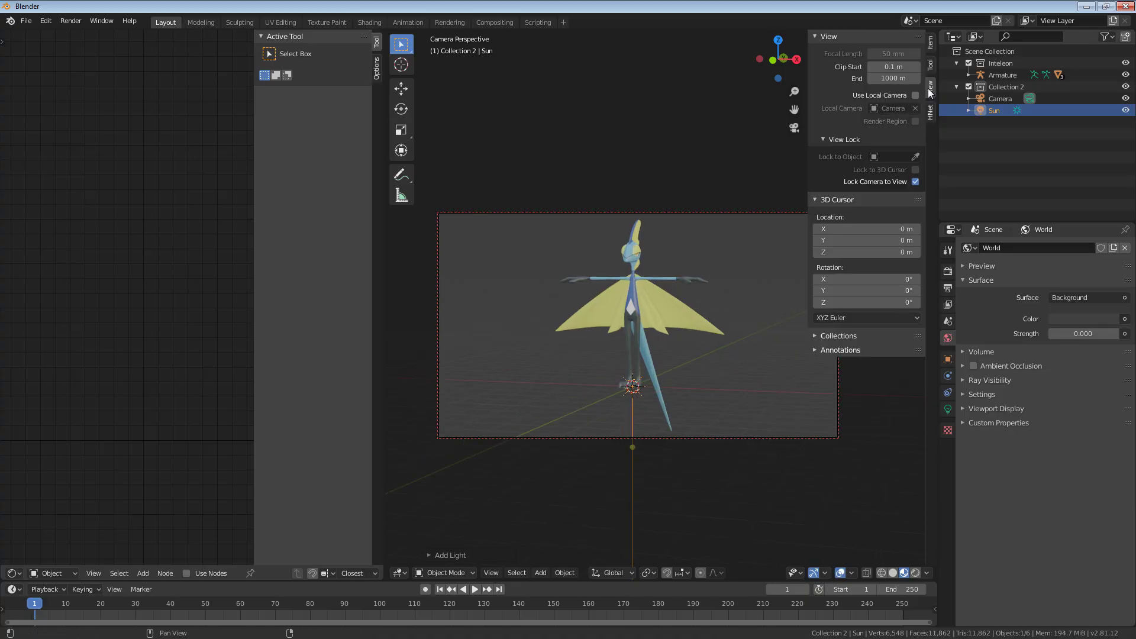
pyautogui.click(915, 182)
pyautogui.press('KP_0')
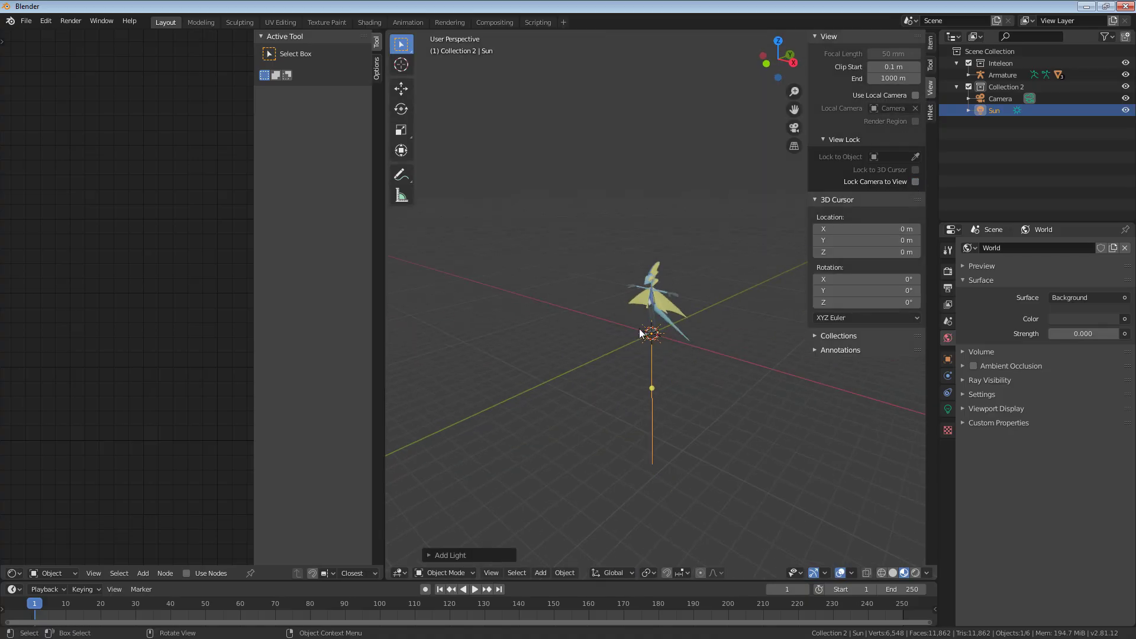
# Step: Tilt the Sun light away from vertical, adjusting its rotation from several viewing angles
pyautogui.press('r')
pyautogui.click(719, 324)
pyautogui.moveTo(720, 324); pyautogui.dragTo(706, 465, button='middle')
pyautogui.press('KP_7')
pyautogui.press('r')
pyautogui.click(718, 344)
pyautogui.moveTo(717, 343); pyautogui.dragTo(612, 271, button='middle')
pyautogui.press('r')
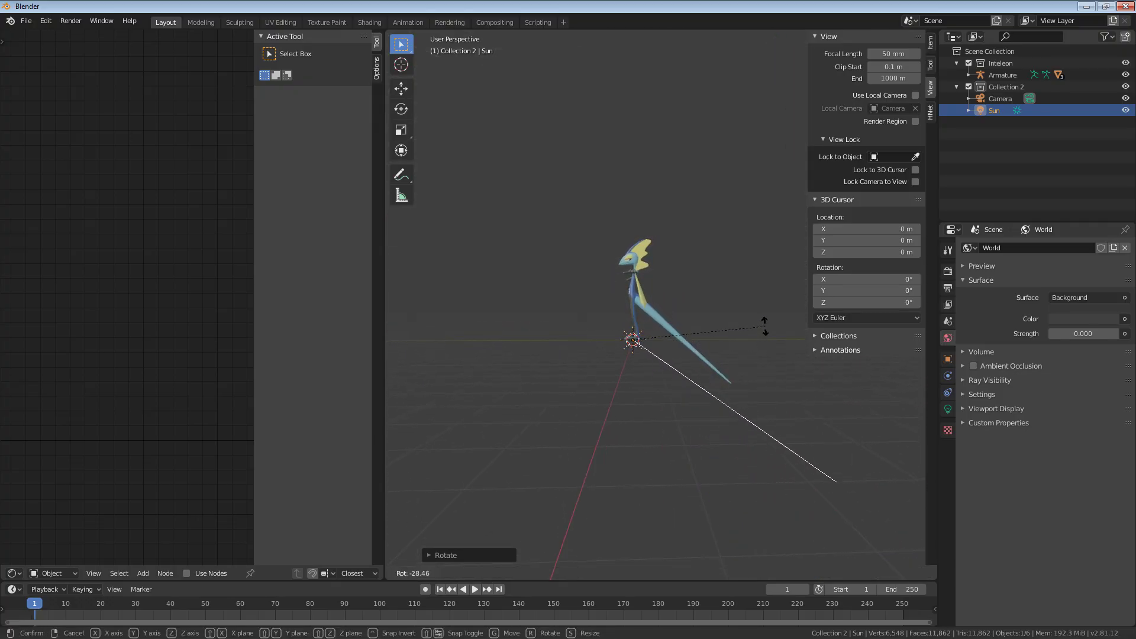
pyautogui.click(766, 317)
# Step: Rotate the Sun light to aim diagonally down through the model and move it up in front of the model
pyautogui.moveTo(765, 316); pyautogui.dragTo(734, 307, button='middle')
pyautogui.press('r')
pyautogui.press('r')
pyautogui.click(777, 386)
pyautogui.press('g')
pyautogui.click(531, 184)
# Step: Set the Sun light's angle to 90° in its light properties
pyautogui.click(947, 408)
pyautogui.doubleClick(1098, 341)
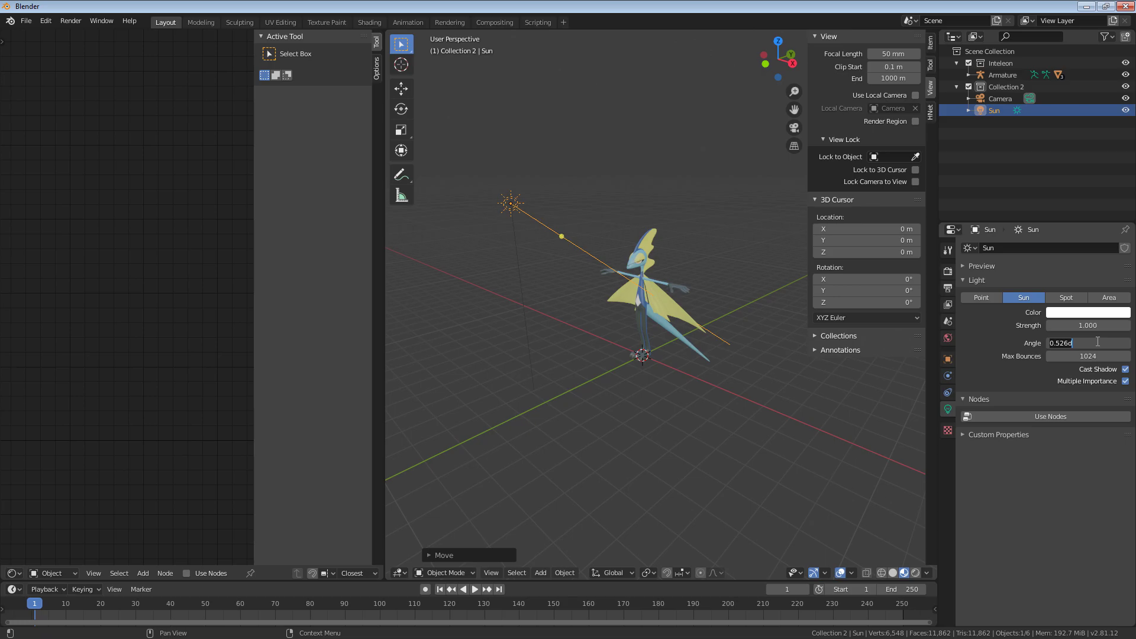
pyautogui.click(1097, 342)
pyautogui.press('Return')
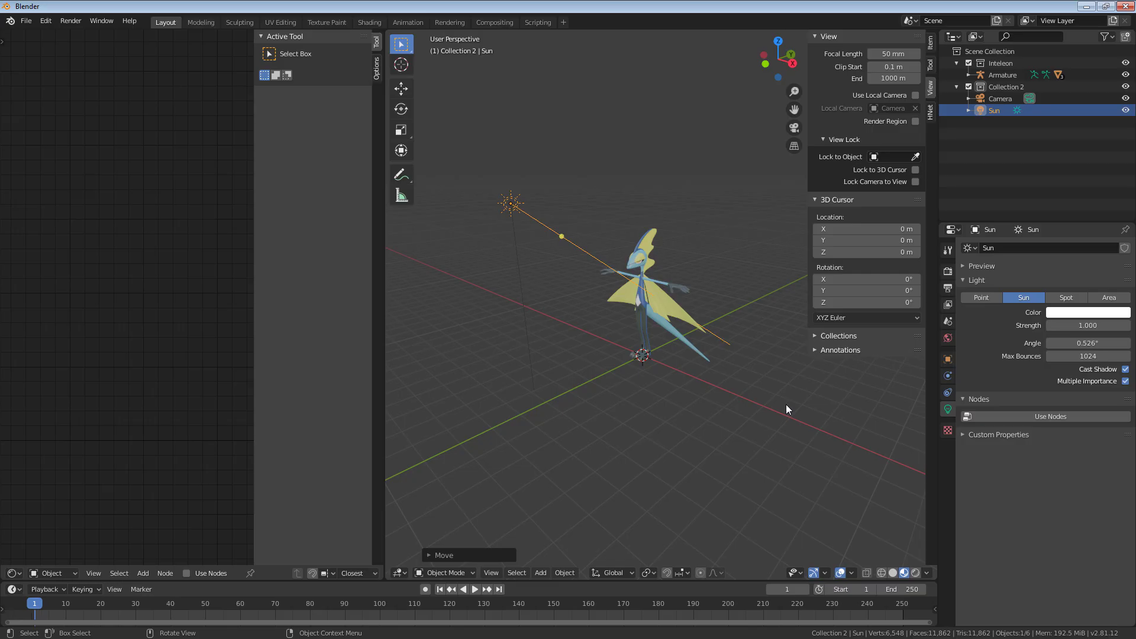
pyautogui.click(1094, 343)
pyautogui.click(1093, 343)
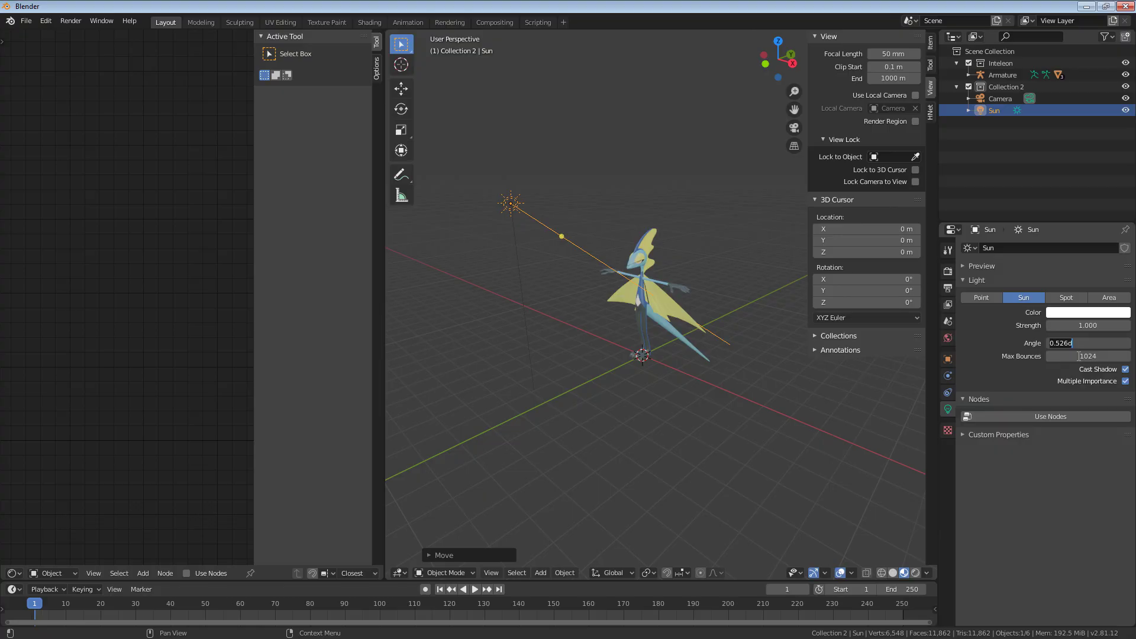
pyautogui.write('90')
pyautogui.press('Return')
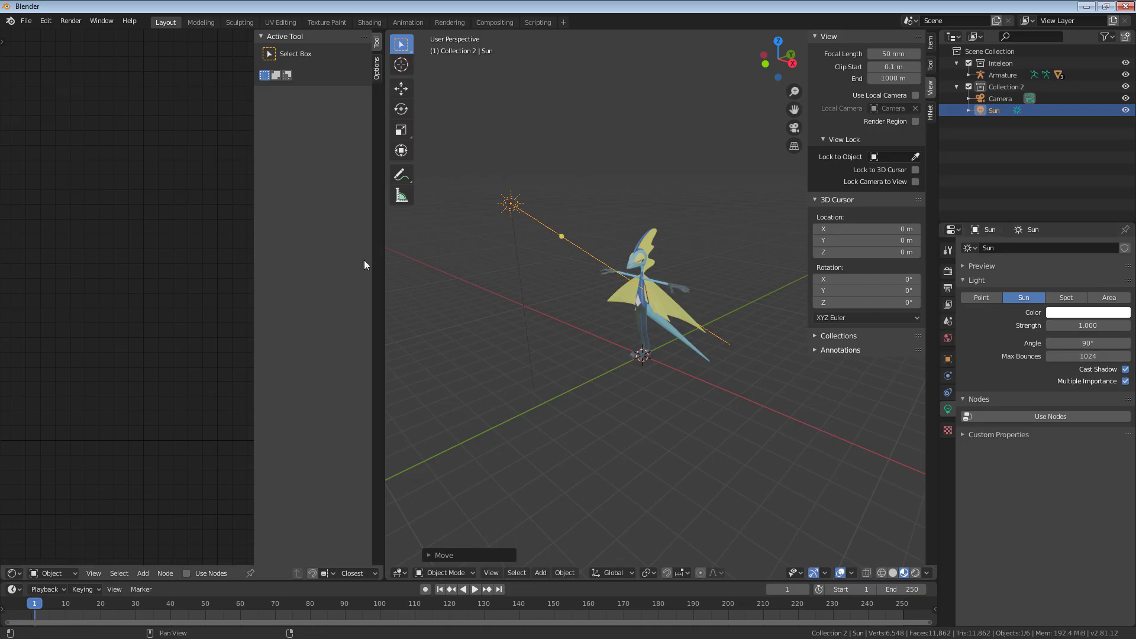
# Step: Check the Sun light's direction around the model, then render the current frame from the camera view
pyautogui.scroll(7, 724, 286)
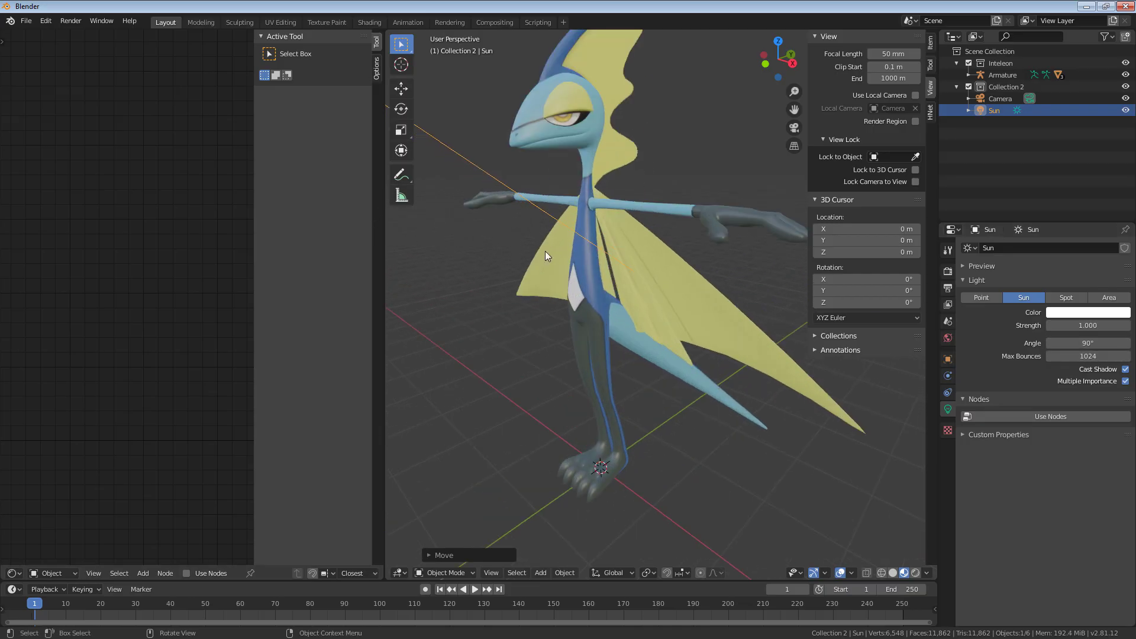
pyautogui.moveTo(560, 257); pyautogui.dragTo(624, 260, button='middle')
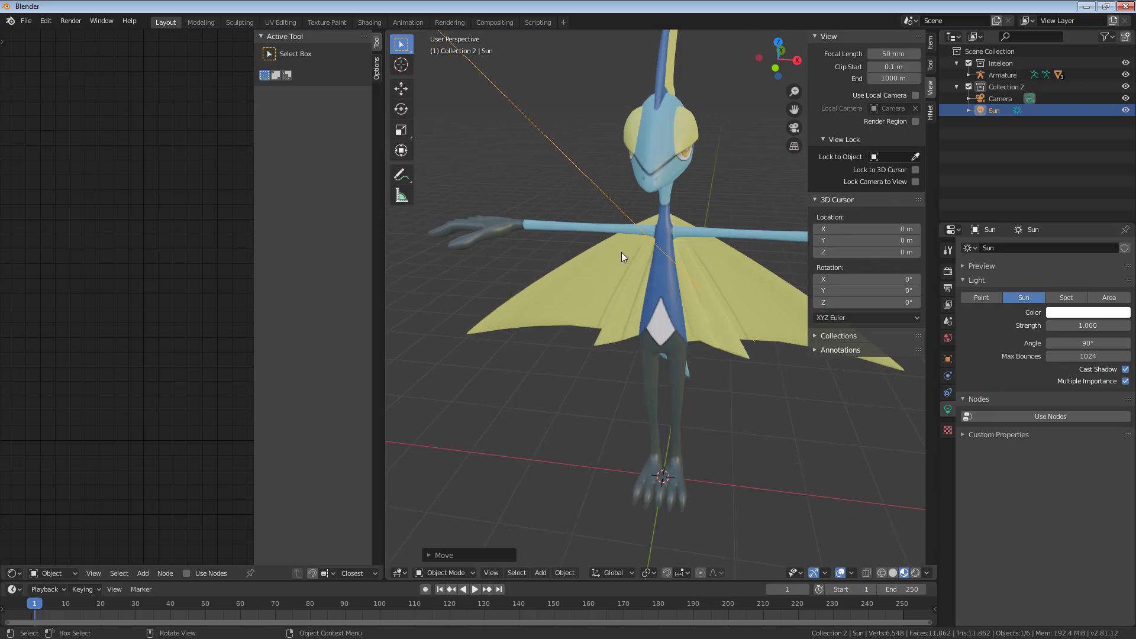
pyautogui.scroll(-5, 637, 258)
pyautogui.moveTo(637, 258); pyautogui.dragTo(608, 287, button='middle')
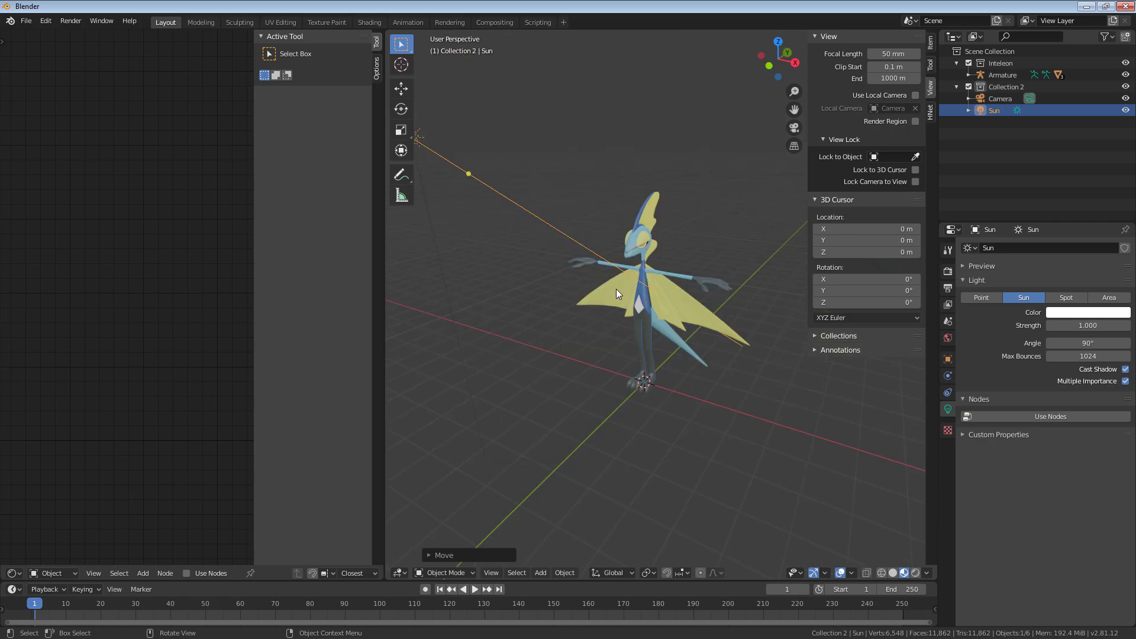
pyautogui.moveTo(684, 311); pyautogui.dragTo(645, 311, button='middle')
pyautogui.moveTo(769, 274); pyautogui.dragTo(572, 250, button='middle')
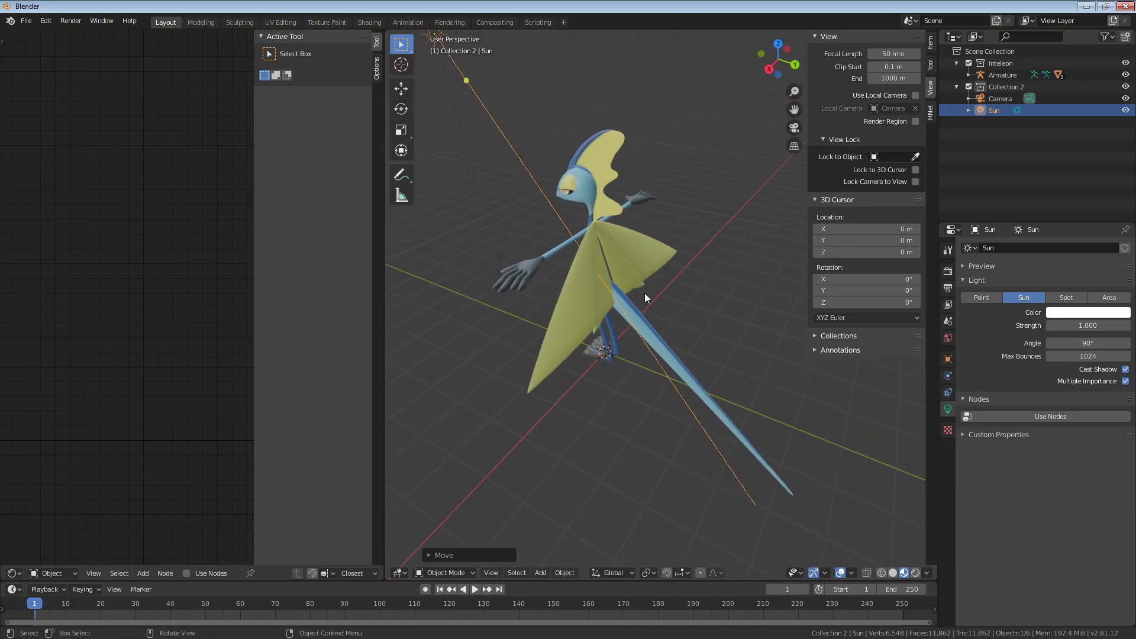
pyautogui.press('KP_0')
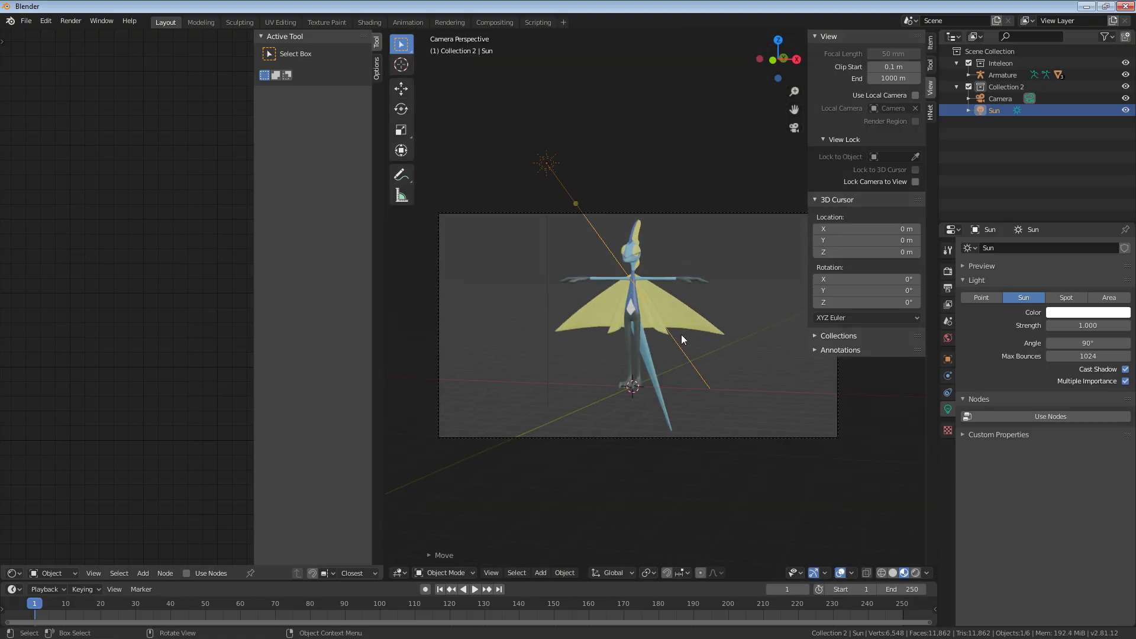
pyautogui.press('F12')
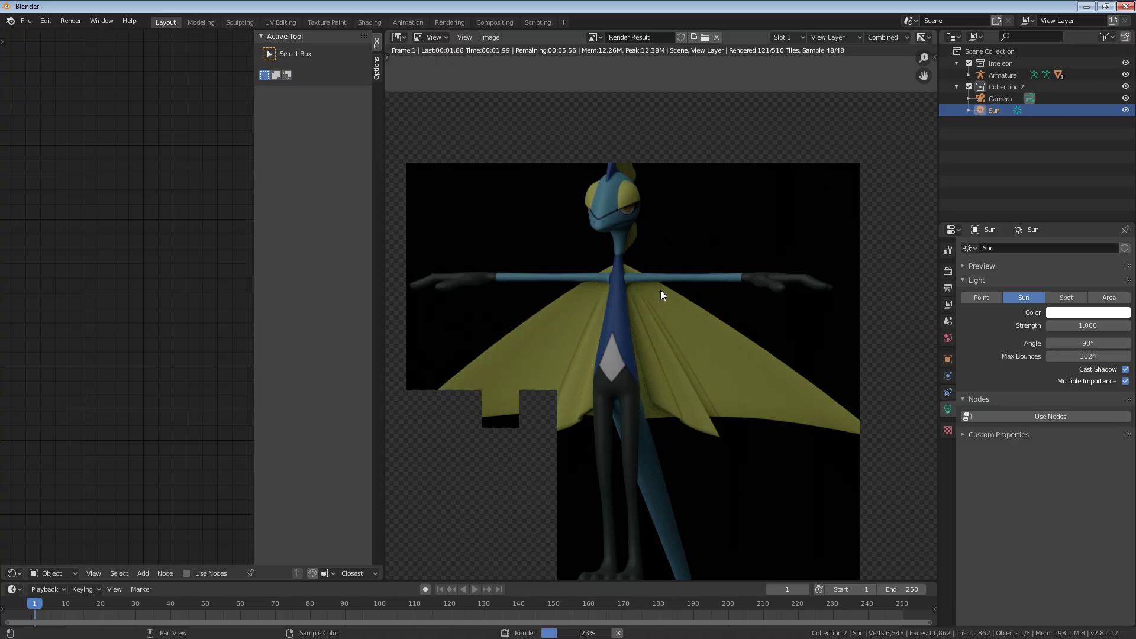
# Step: Compare the Filmic and Standard view transforms in the color management settings and keep Standard
pyautogui.click(947, 271)
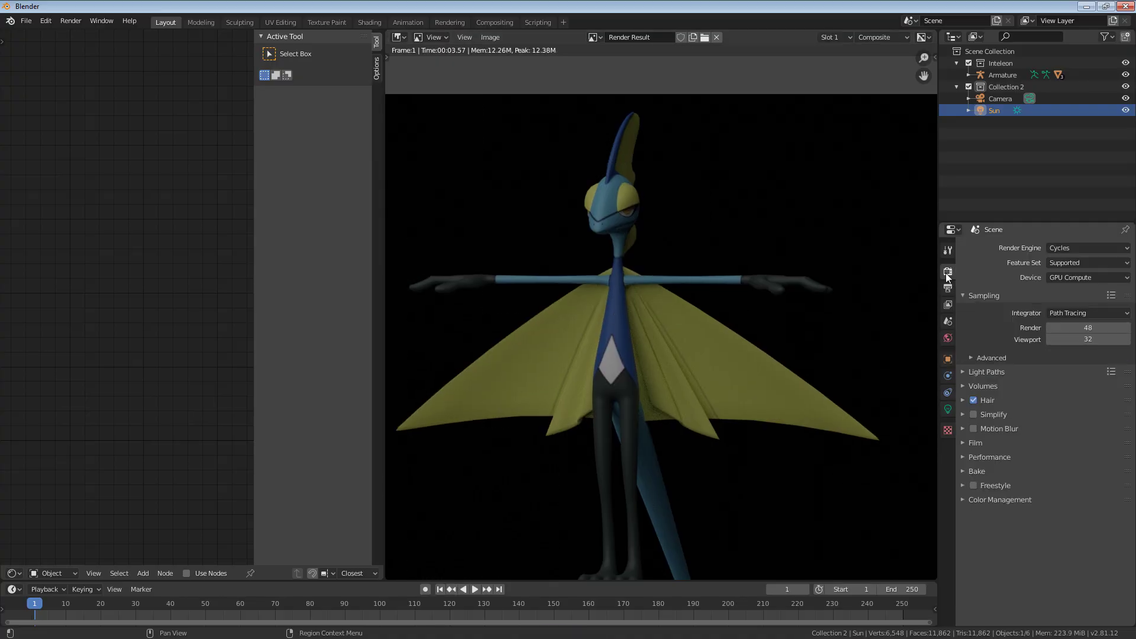
pyautogui.click(978, 499)
pyautogui.click(1059, 535)
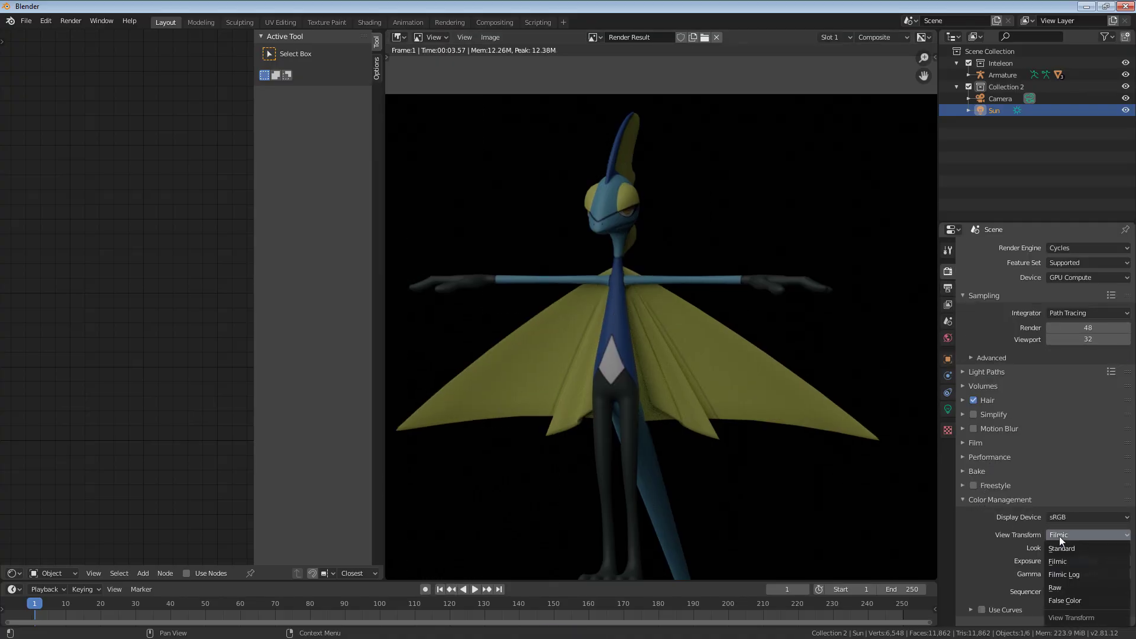
pyautogui.click(1064, 547)
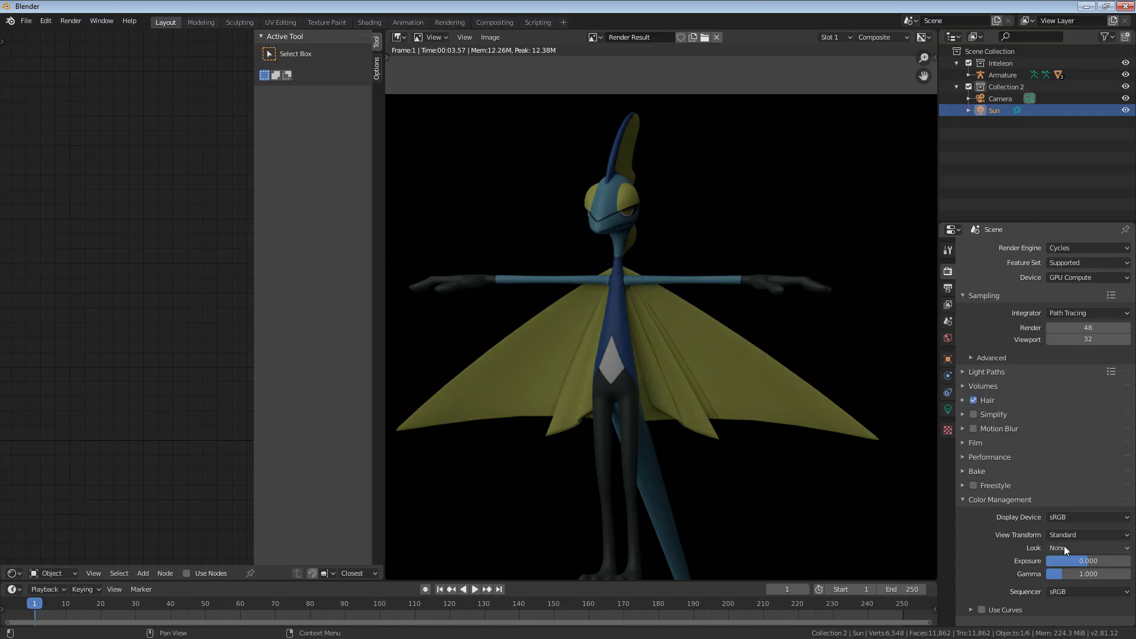
pyautogui.click(1074, 535)
pyautogui.click(1059, 561)
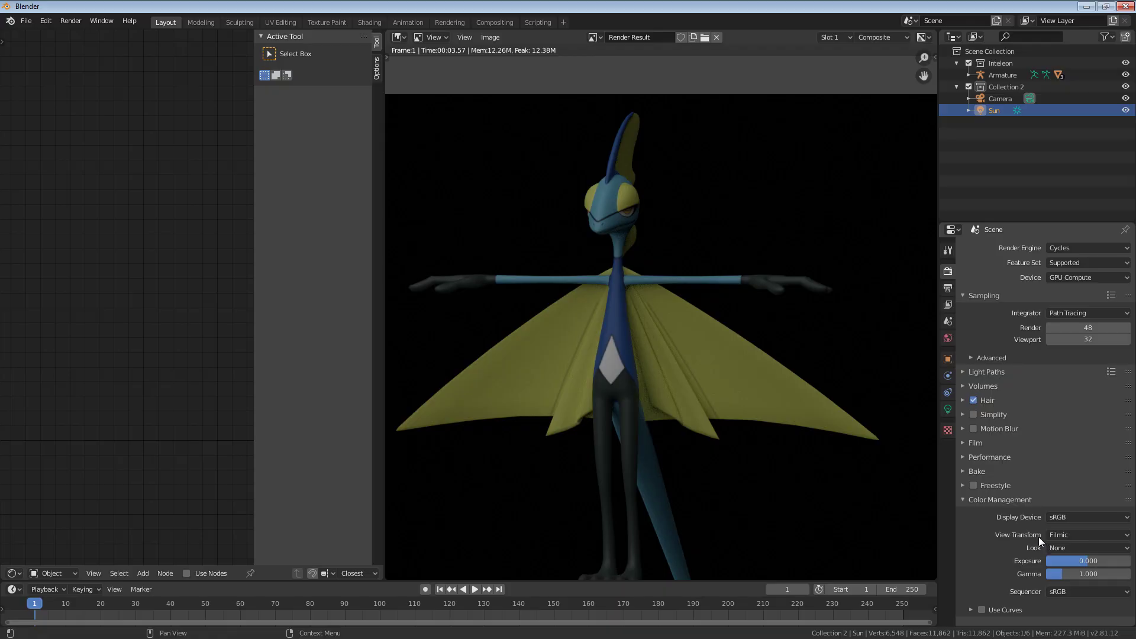
pyautogui.click(1063, 536)
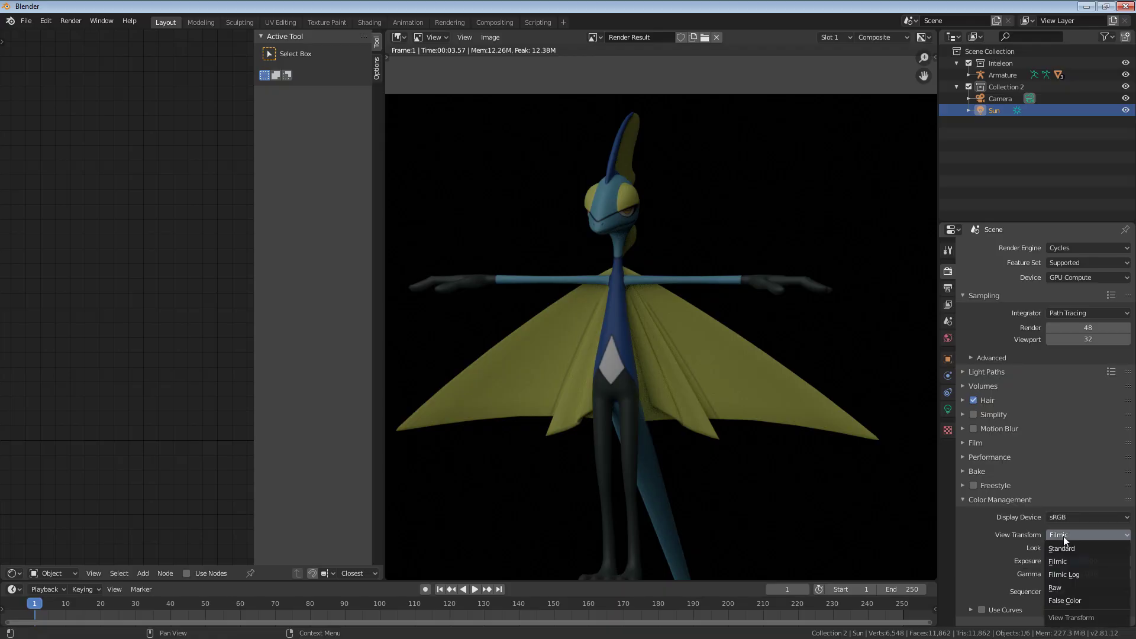
pyautogui.click(1072, 546)
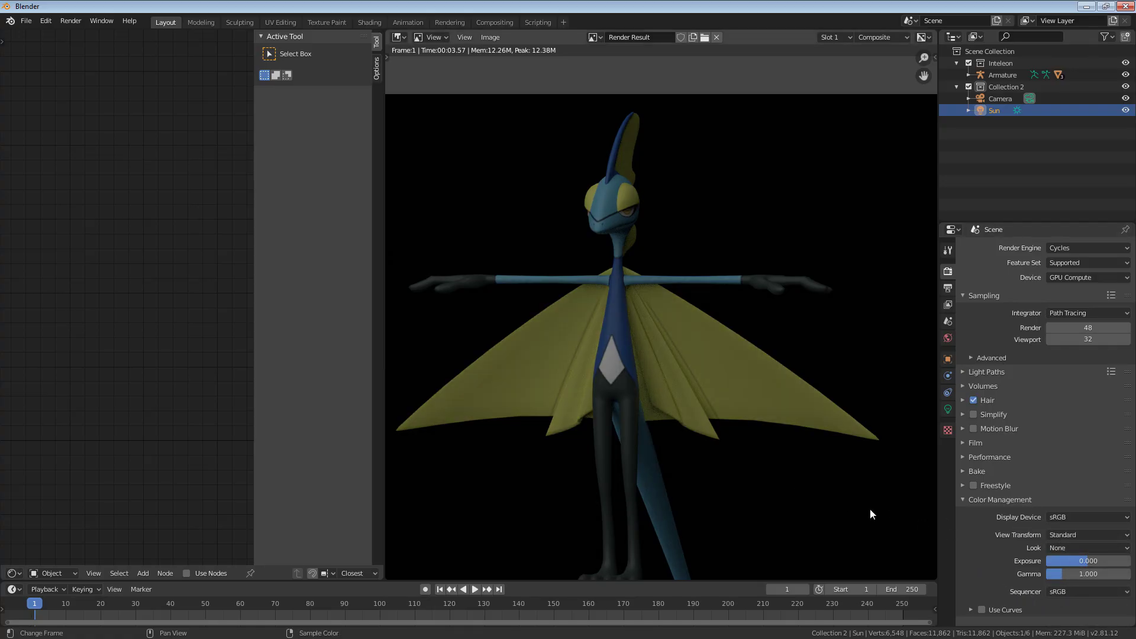
pyautogui.click(987, 499)
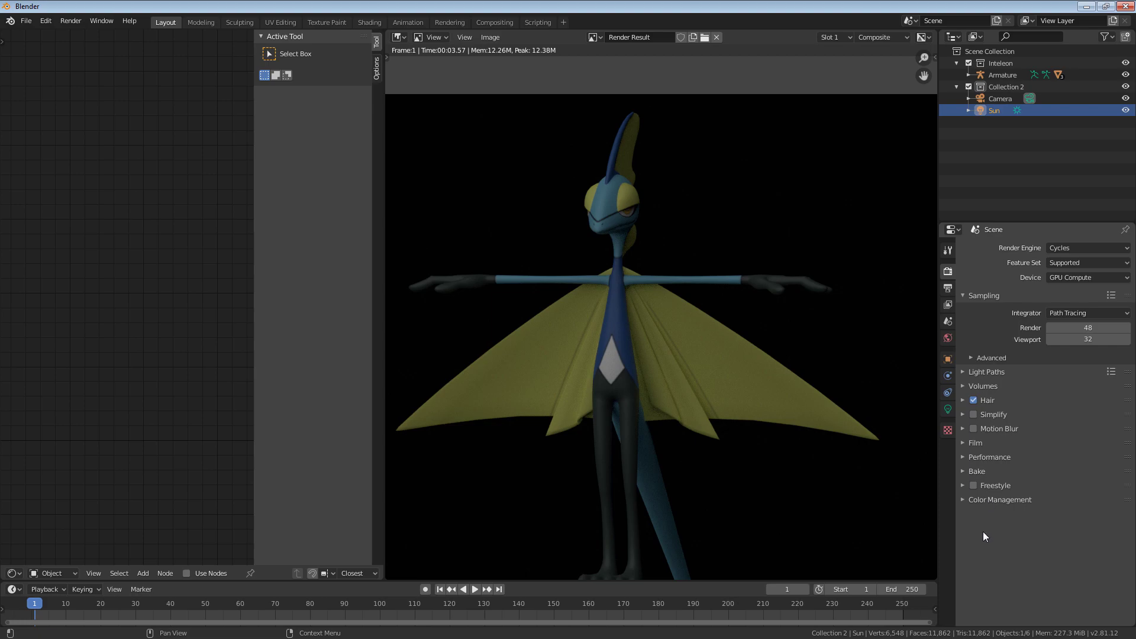
# Step: Enable the transparent film background and render the frame again
pyautogui.click(969, 487)
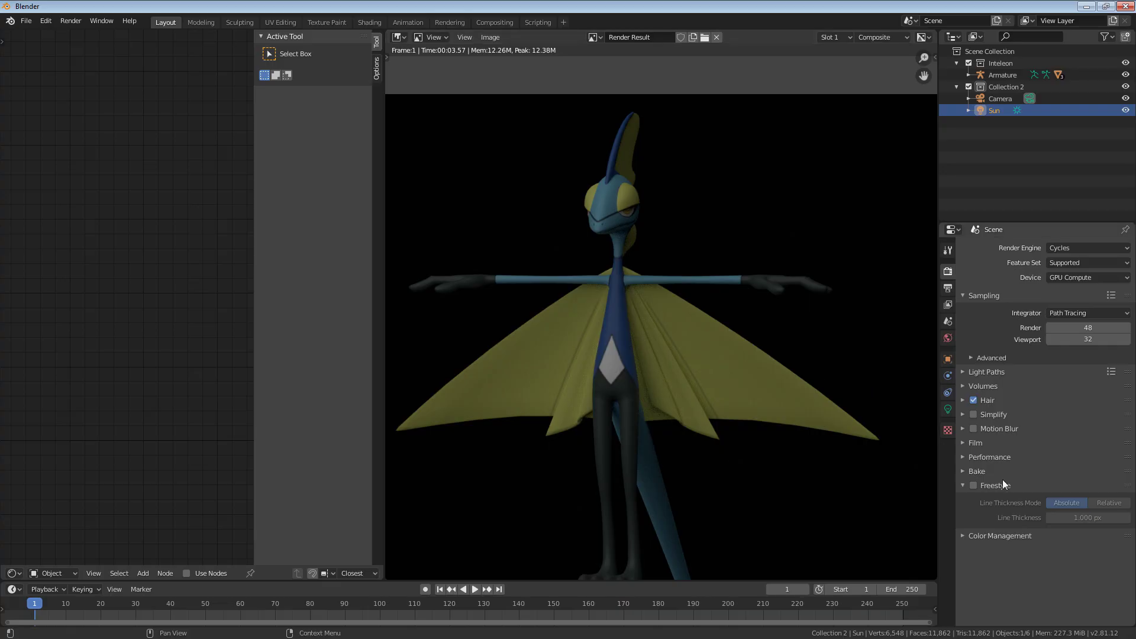
pyautogui.click(974, 445)
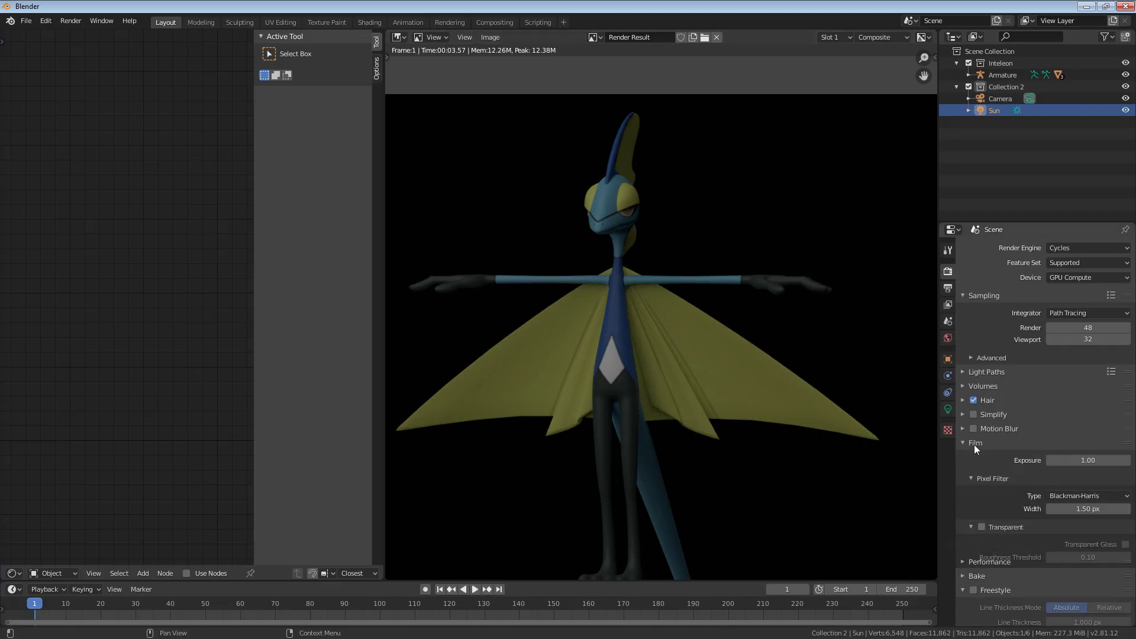
pyautogui.click(981, 526)
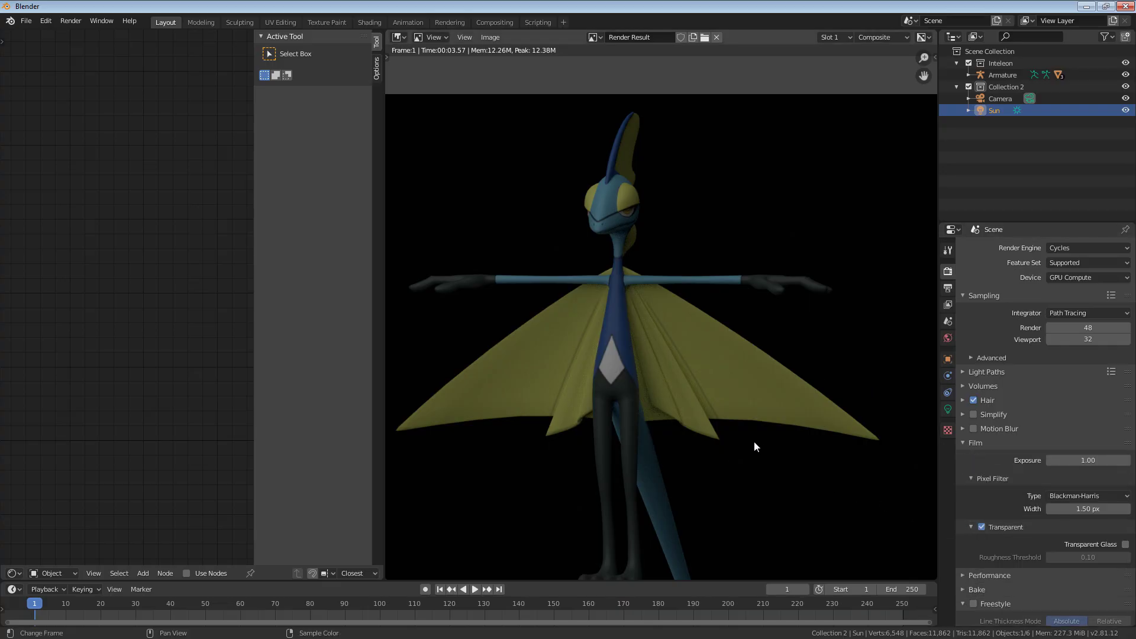
pyautogui.press('F12')
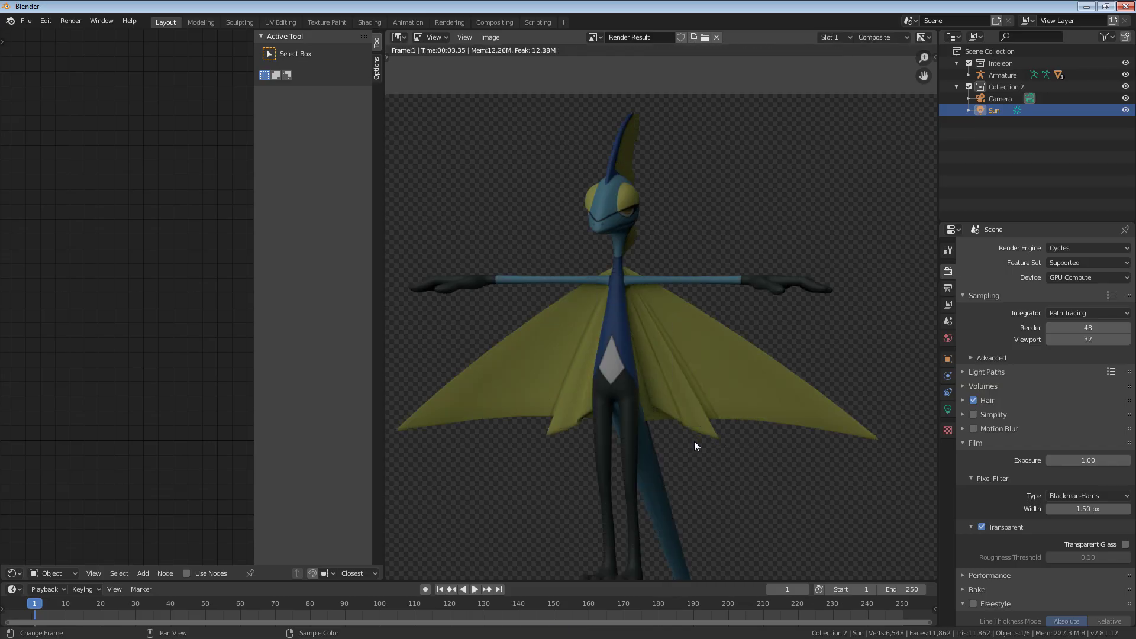
# Step: Examine the transparent render up close, checking the noise and edge sharpness around the body, crest and head
pyautogui.moveTo(694, 441); pyautogui.dragTo(702, 412, button='middle')
pyautogui.scroll(-2, 986, 525)
pyautogui.click(990, 544)
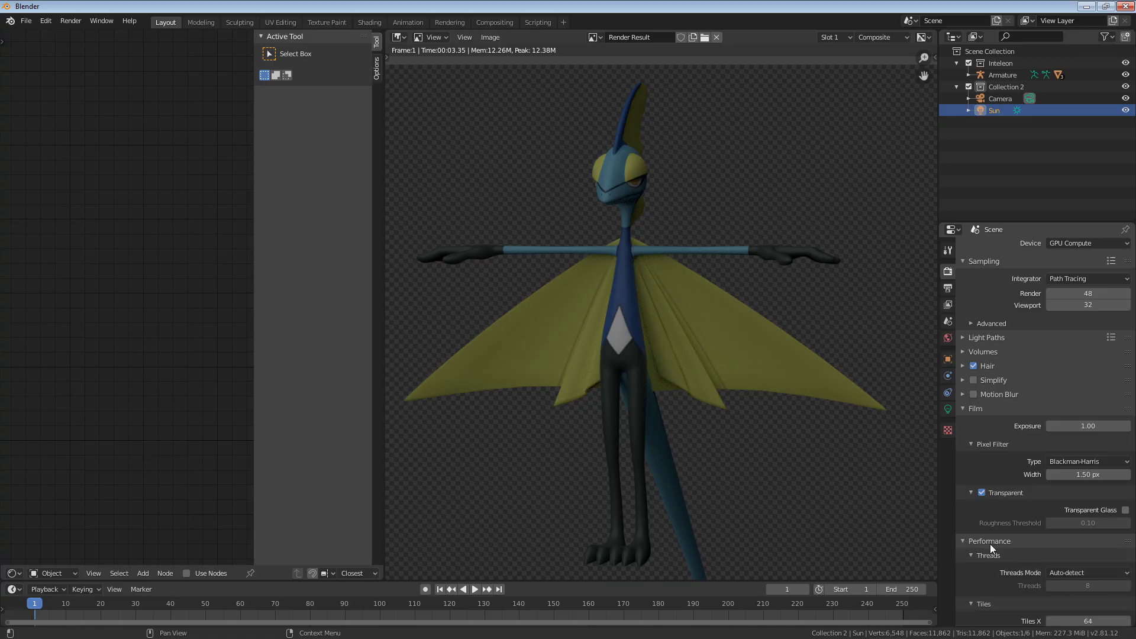
pyautogui.click(997, 545)
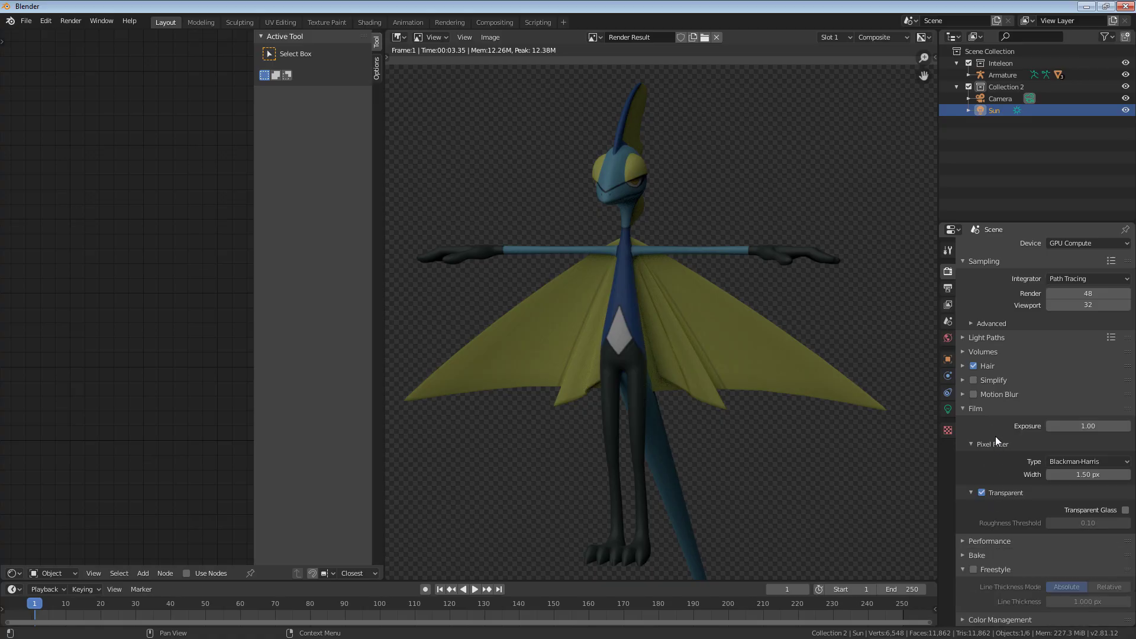
pyautogui.moveTo(707, 365); pyautogui.dragTo(700, 355, button='middle')
pyautogui.scroll(1, 700, 355)
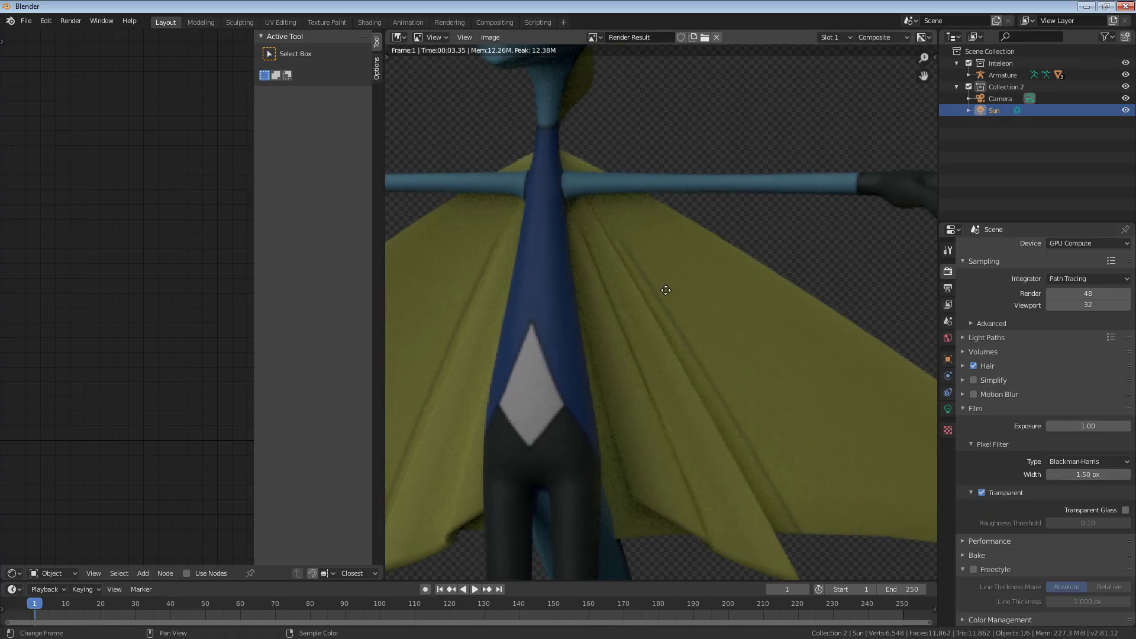
pyautogui.scroll(7, 662, 272)
pyautogui.scroll(-4, 605, 248)
pyautogui.scroll(5, 664, 127)
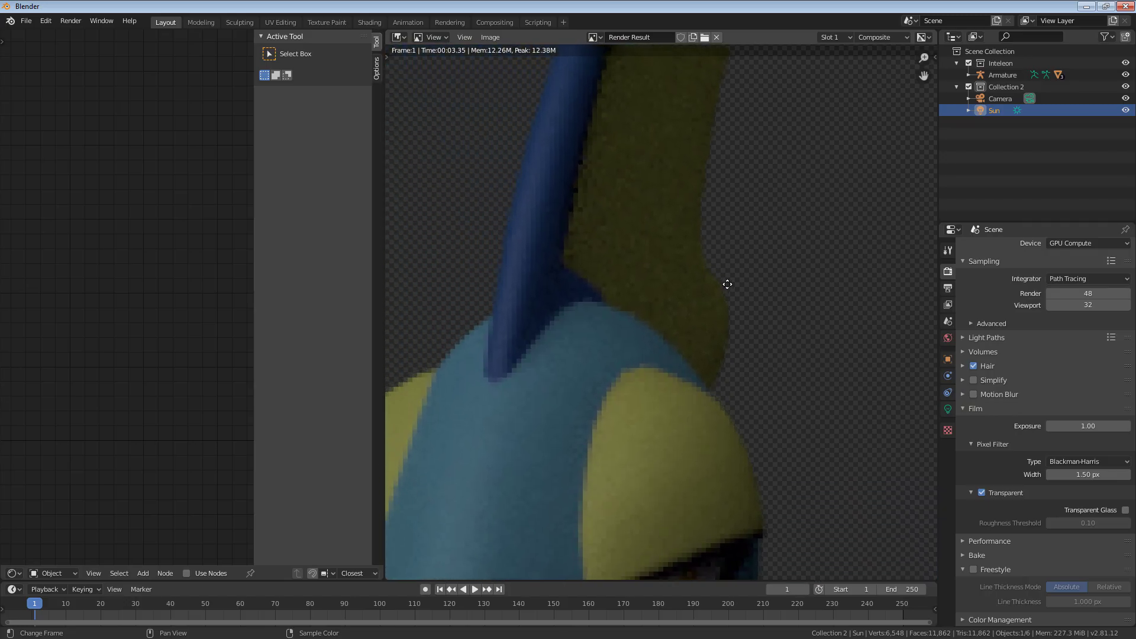
pyautogui.moveTo(487, 370); pyautogui.dragTo(633, 251, button='middle')
pyautogui.scroll(2, 609, 251)
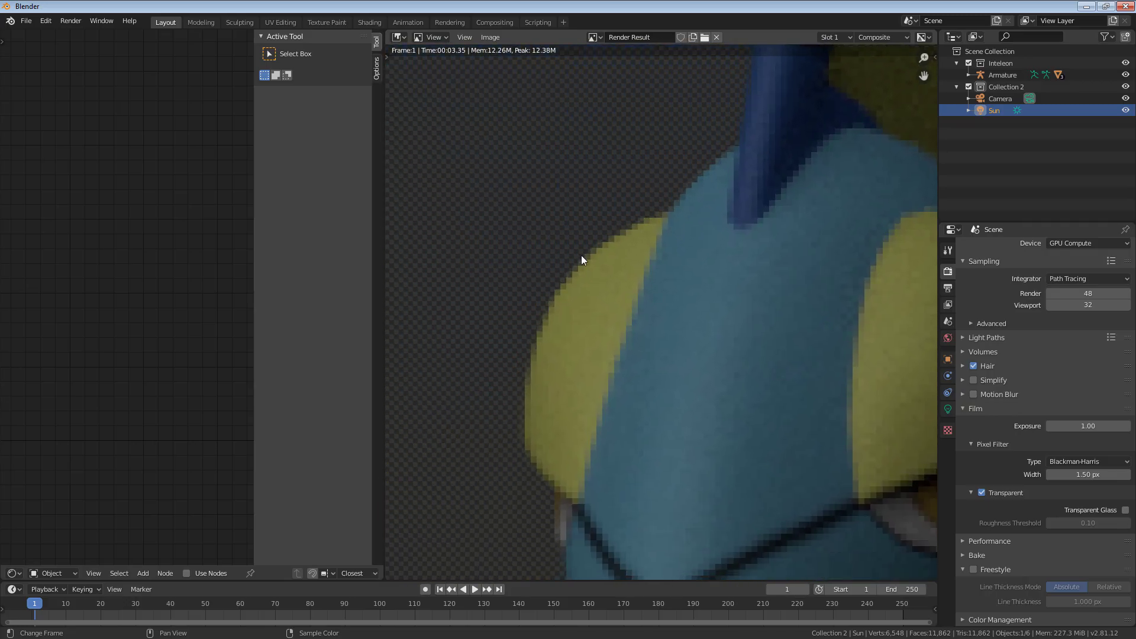
pyautogui.moveTo(735, 106); pyautogui.dragTo(708, 87, button='middle')
pyautogui.moveTo(811, 378); pyautogui.dragTo(860, 371, button='middle')
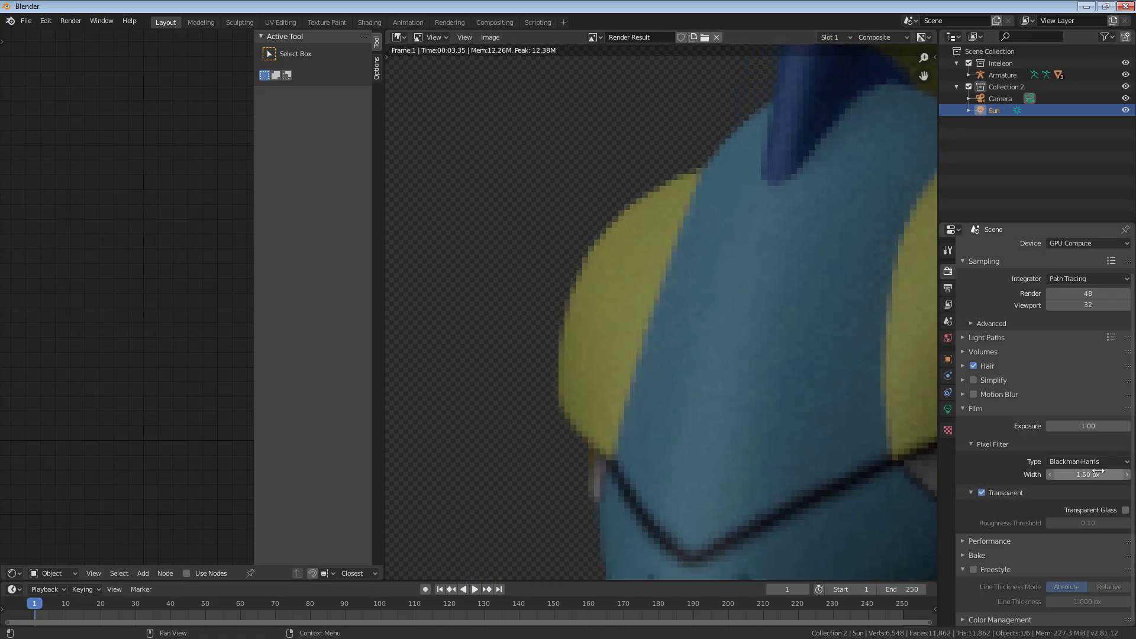
# Step: Set the film's pixel filter width to 0.01 px and re-render the frame
pyautogui.moveTo(1093, 475); pyautogui.dragTo(1056, 475)
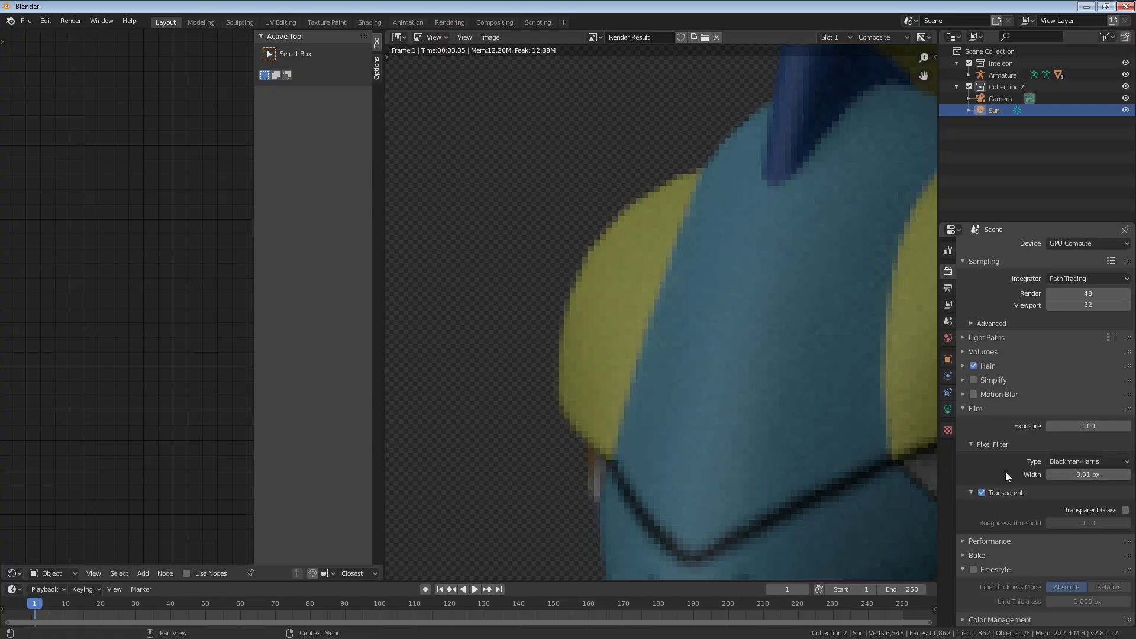
pyautogui.click(1053, 475)
pyautogui.press('Return')
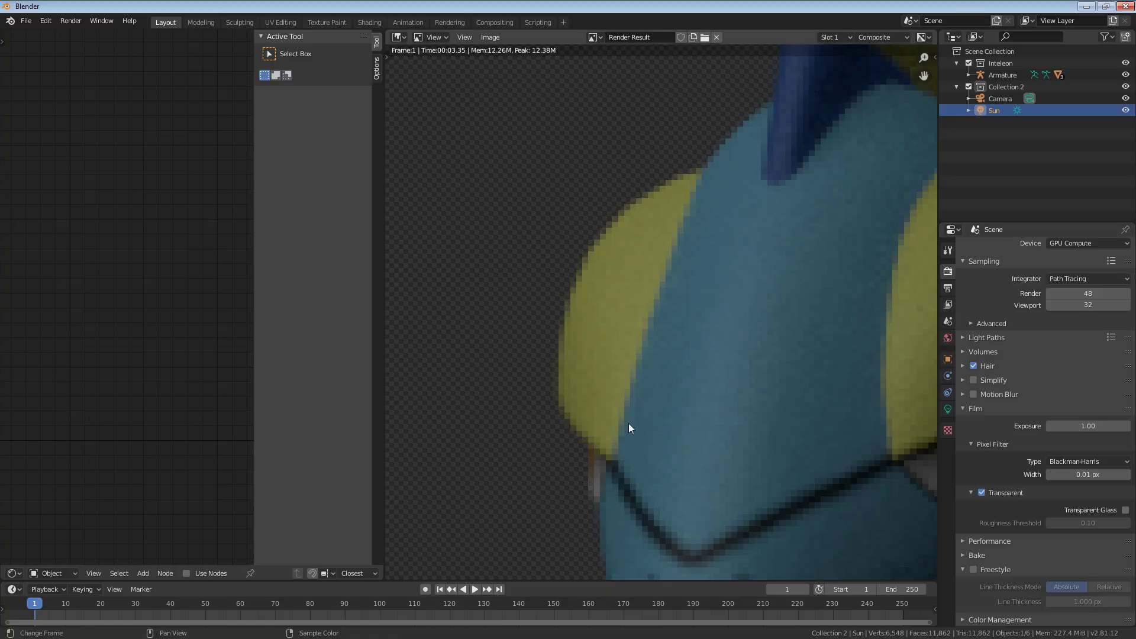
pyautogui.press('F12')
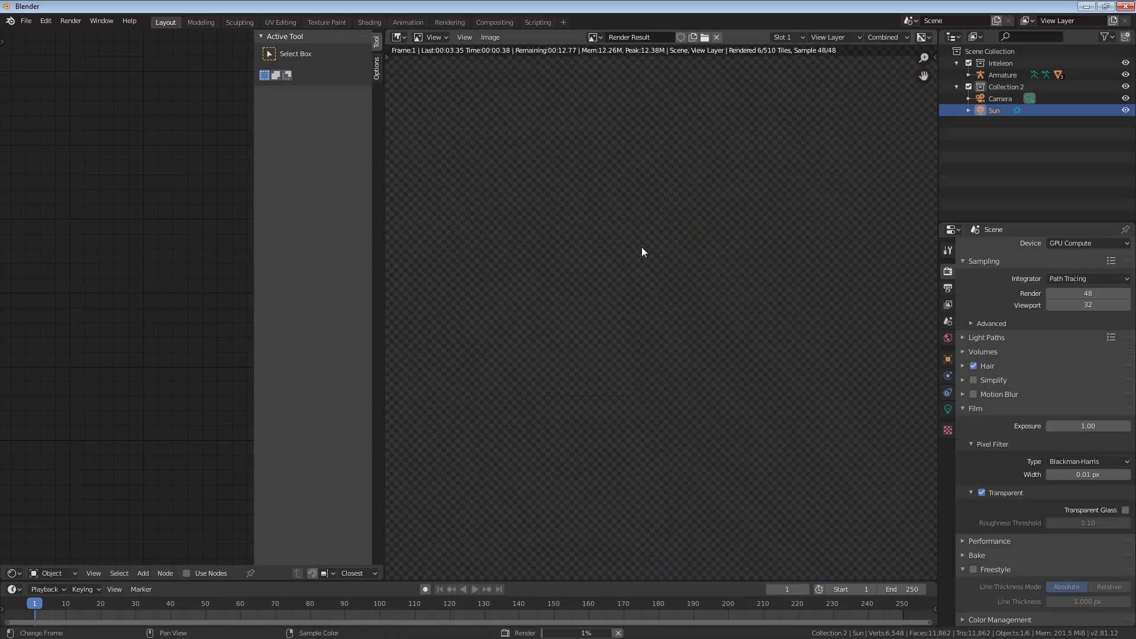
# Step: Examine the re-rendered frame up close, checking edge sharpness on the eyes, crest, torso, arms and wings
pyautogui.scroll(-6, 651, 214)
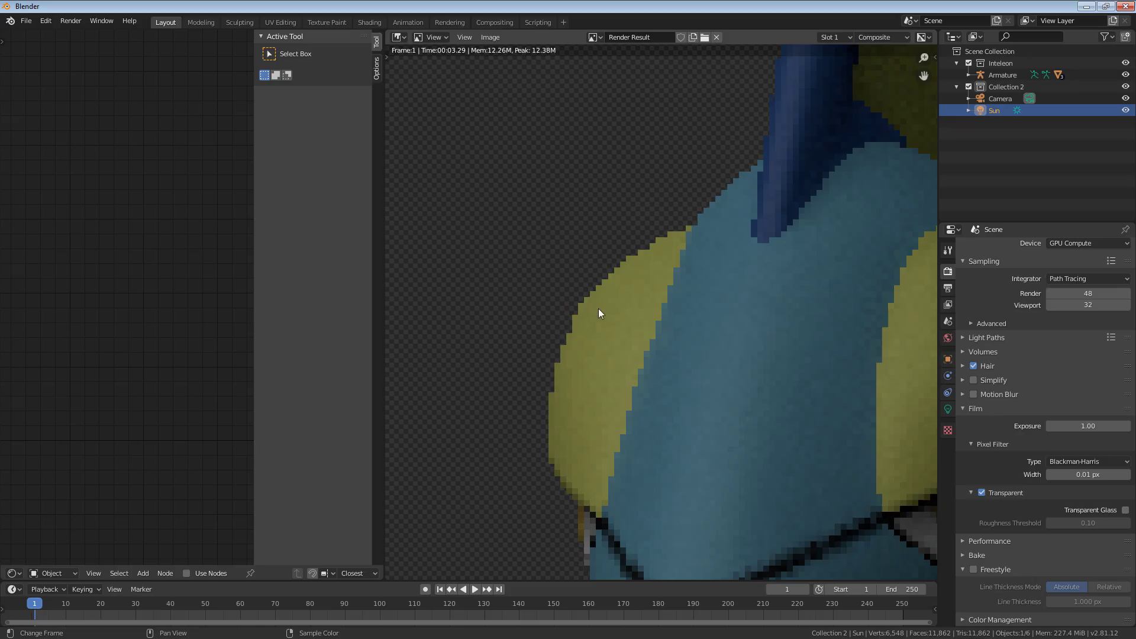
pyautogui.scroll(-4, 699, 279)
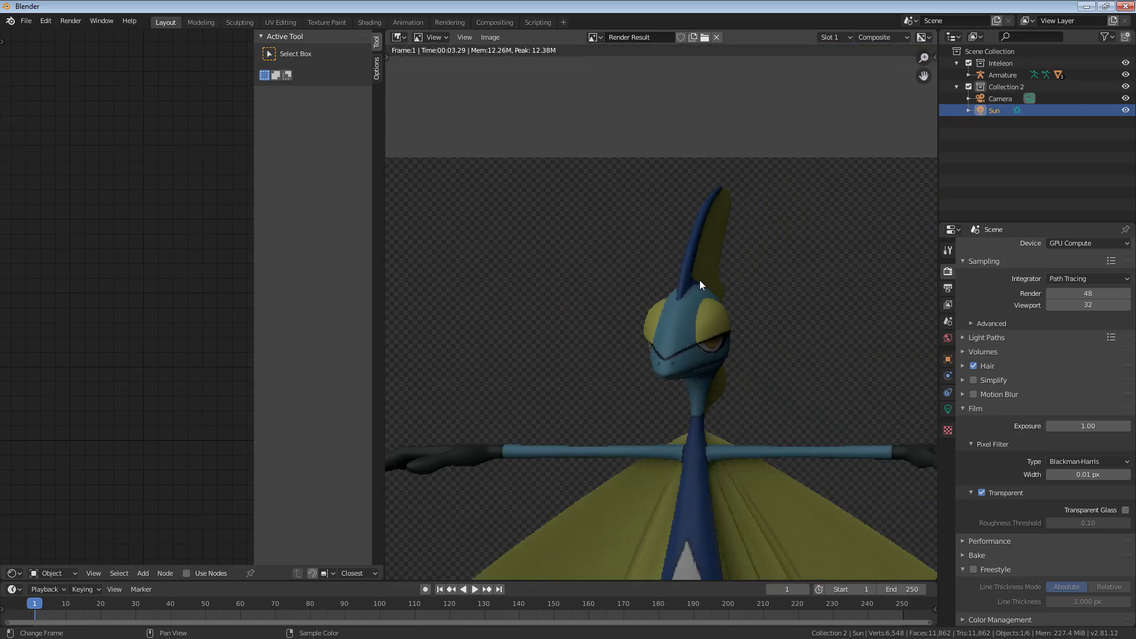
pyautogui.scroll(5, 751, 464)
pyautogui.scroll(-5, 756, 485)
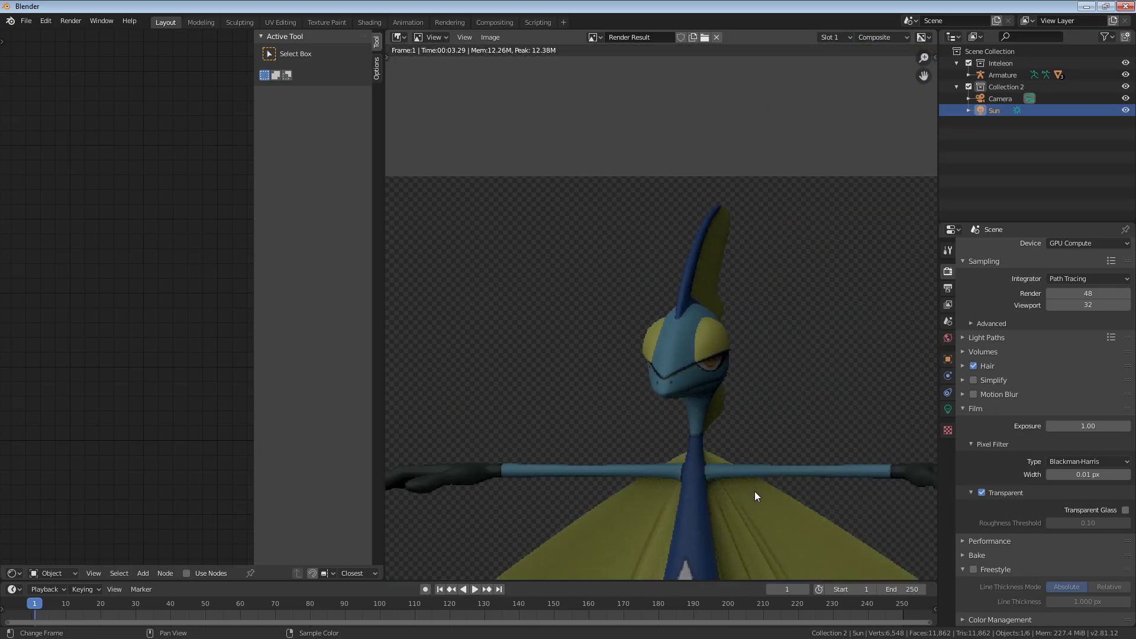
pyautogui.scroll(2, 710, 402)
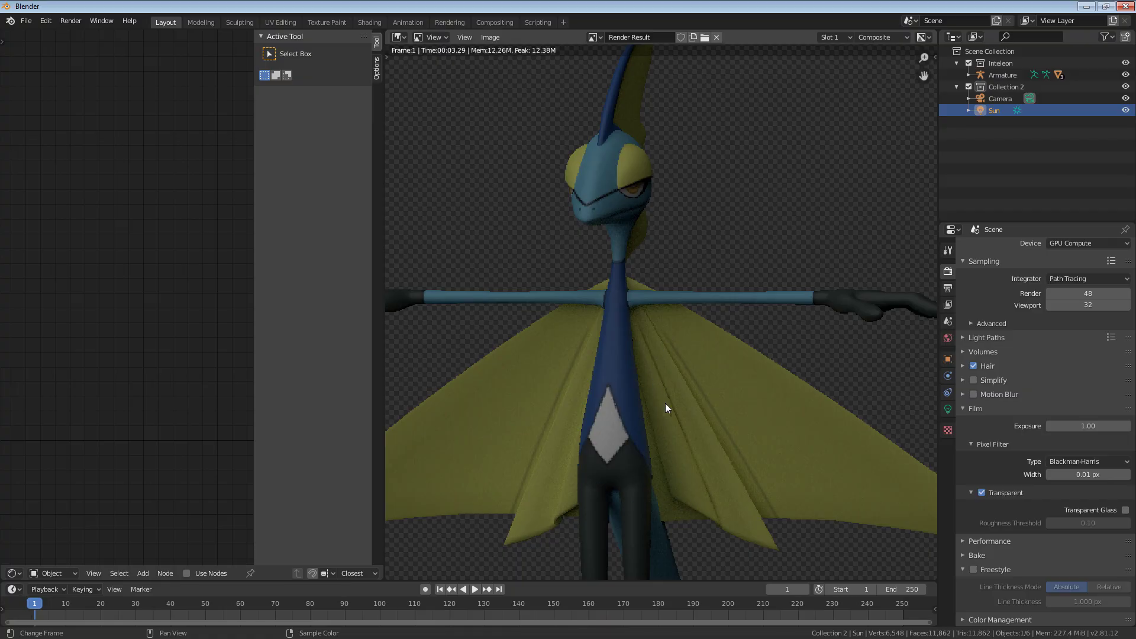
pyautogui.scroll(4, 630, 441)
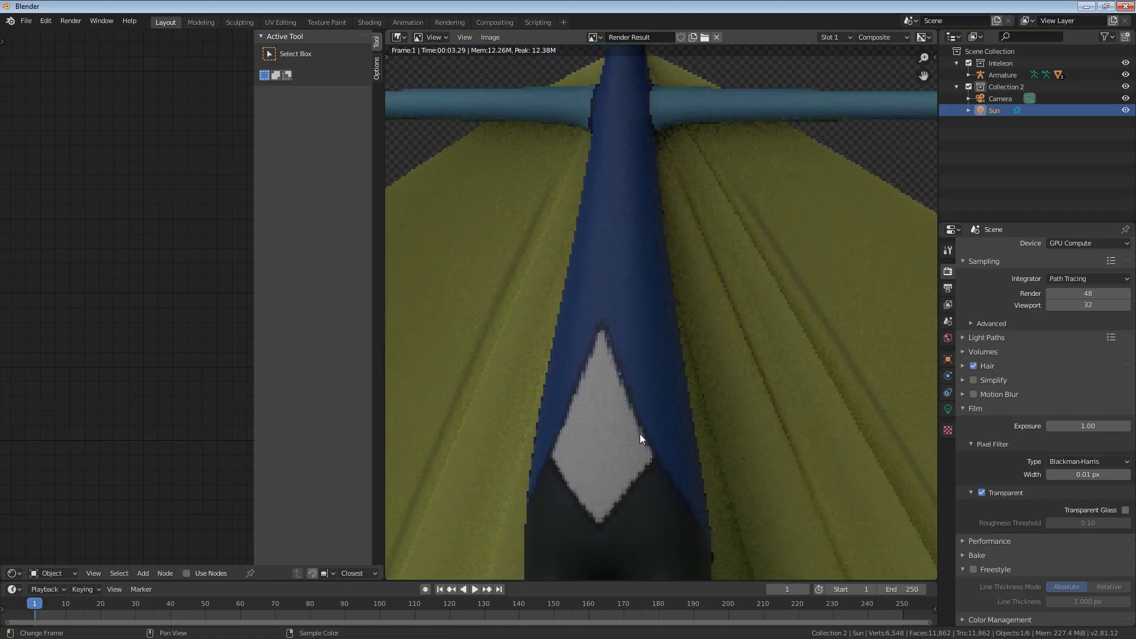
pyautogui.scroll(-5, 654, 495)
pyautogui.scroll(5, 725, 340)
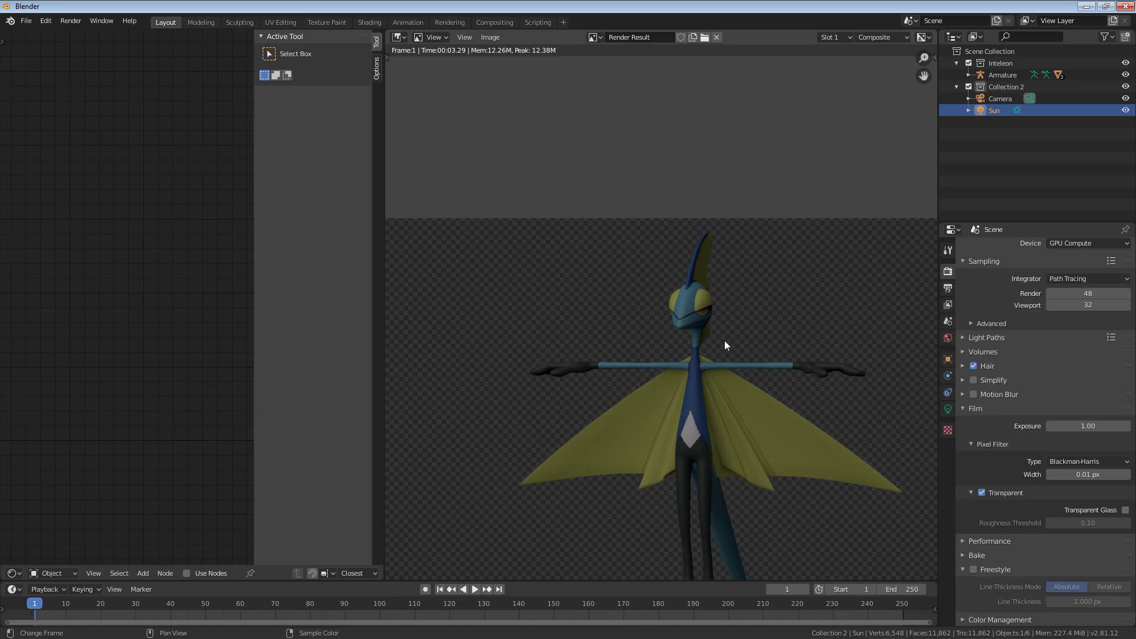
pyautogui.scroll(1, 692, 389)
pyautogui.moveTo(488, 433); pyautogui.dragTo(698, 273, button='middle')
pyautogui.moveTo(485, 467); pyautogui.dragTo(660, 386, button='middle')
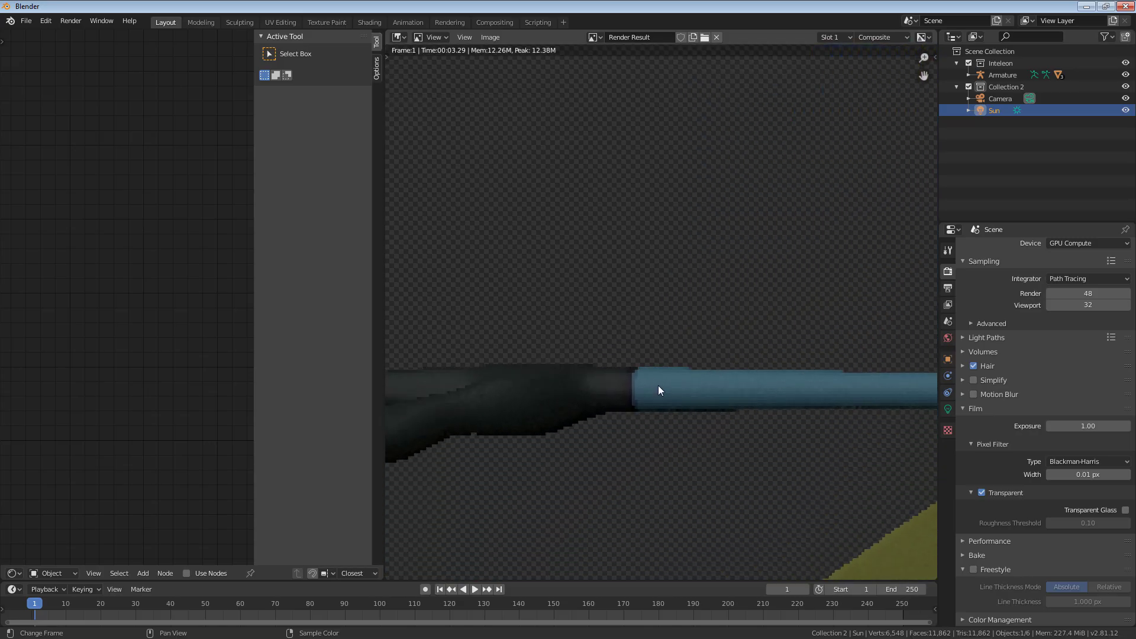
pyautogui.moveTo(849, 380); pyautogui.dragTo(692, 374, button='middle')
pyautogui.scroll(4, 699, 384)
pyautogui.scroll(-7, 700, 386)
pyautogui.moveTo(919, 323); pyautogui.dragTo(711, 351, button='middle')
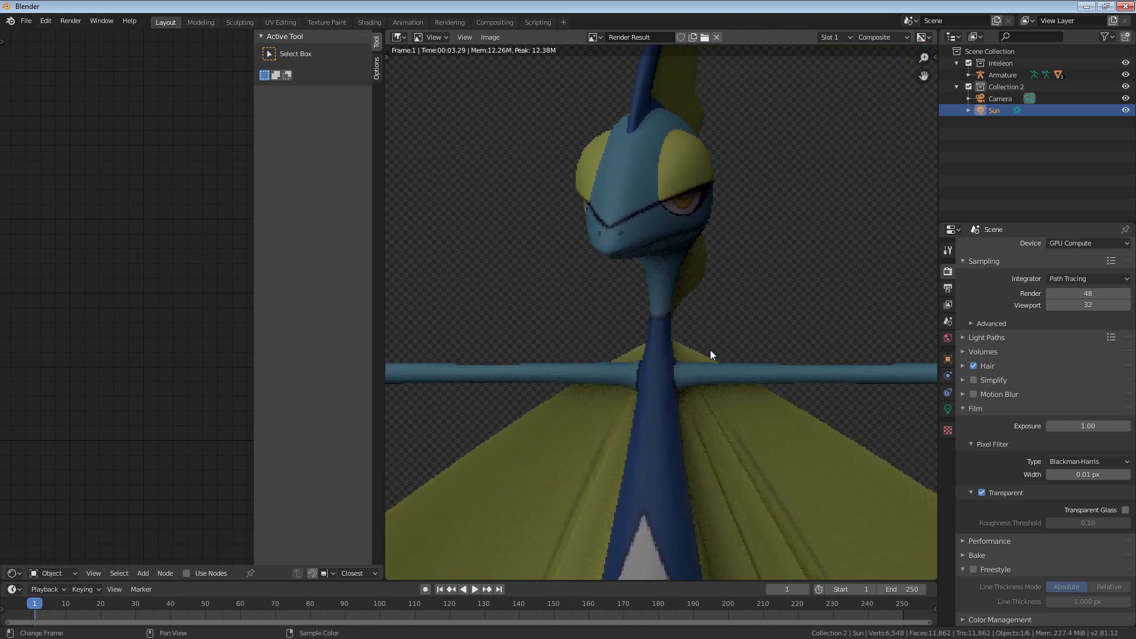
pyautogui.scroll(-5, 710, 350)
pyautogui.scroll(2, 710, 349)
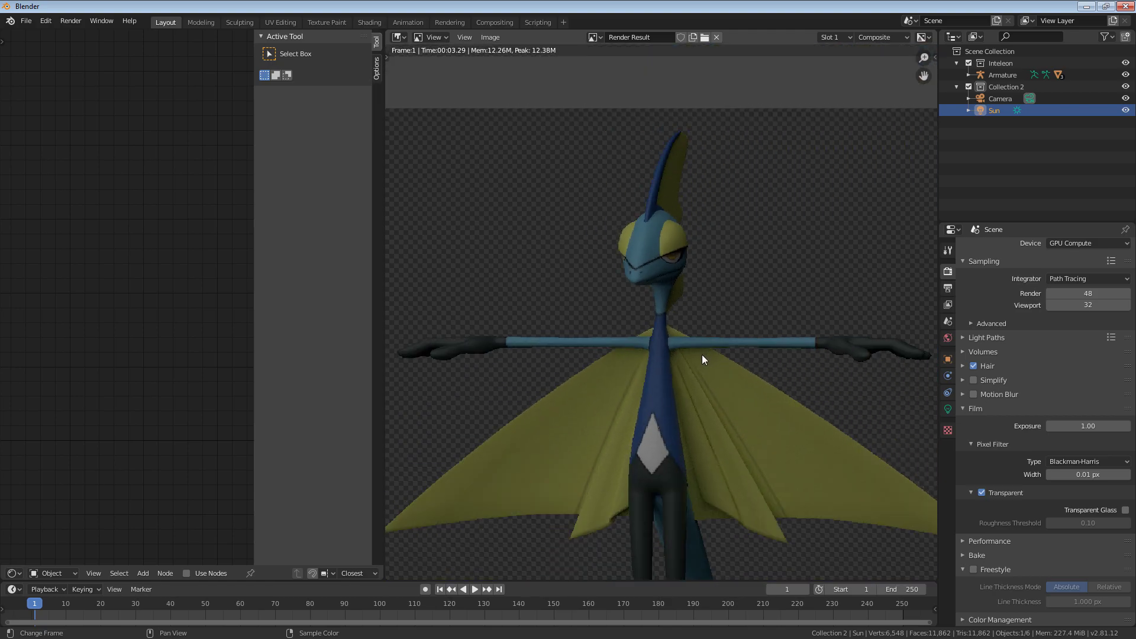
pyautogui.scroll(-2, 699, 358)
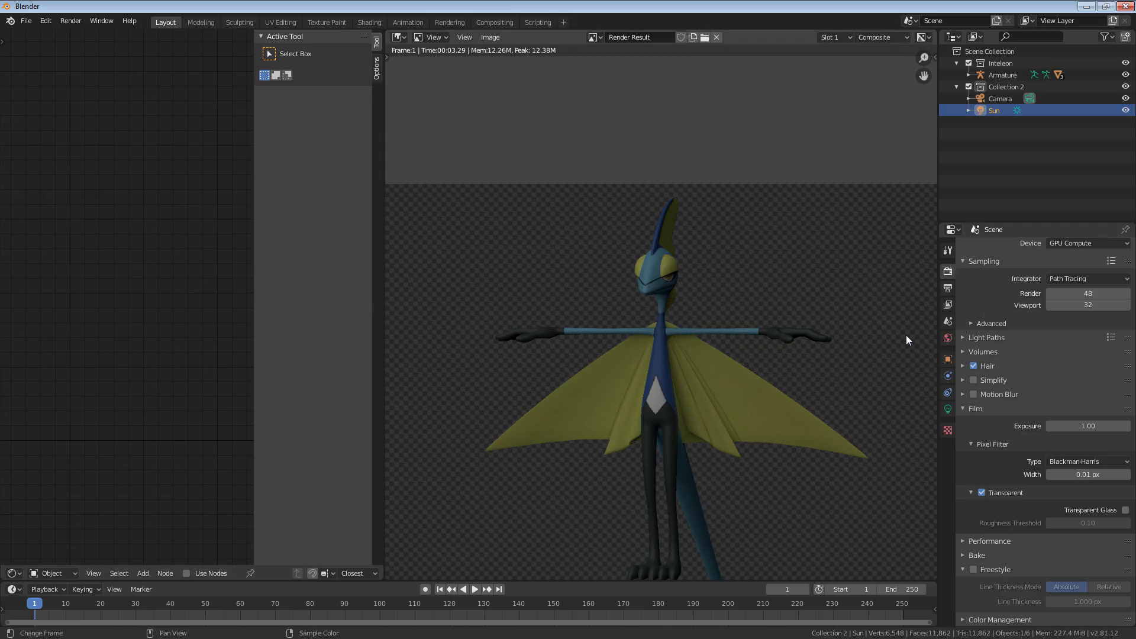
# Step: In the view layer's data passes, disable Z and enable Normal, Object Index and Denoising Data
pyautogui.click(948, 305)
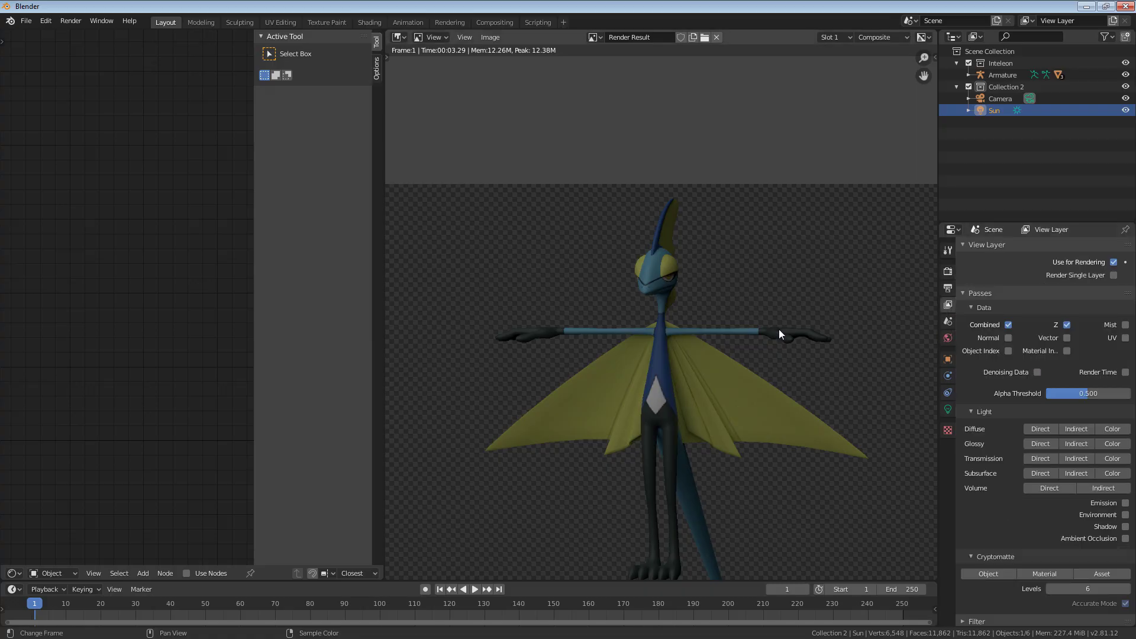
pyautogui.click(1066, 326)
pyautogui.click(1008, 338)
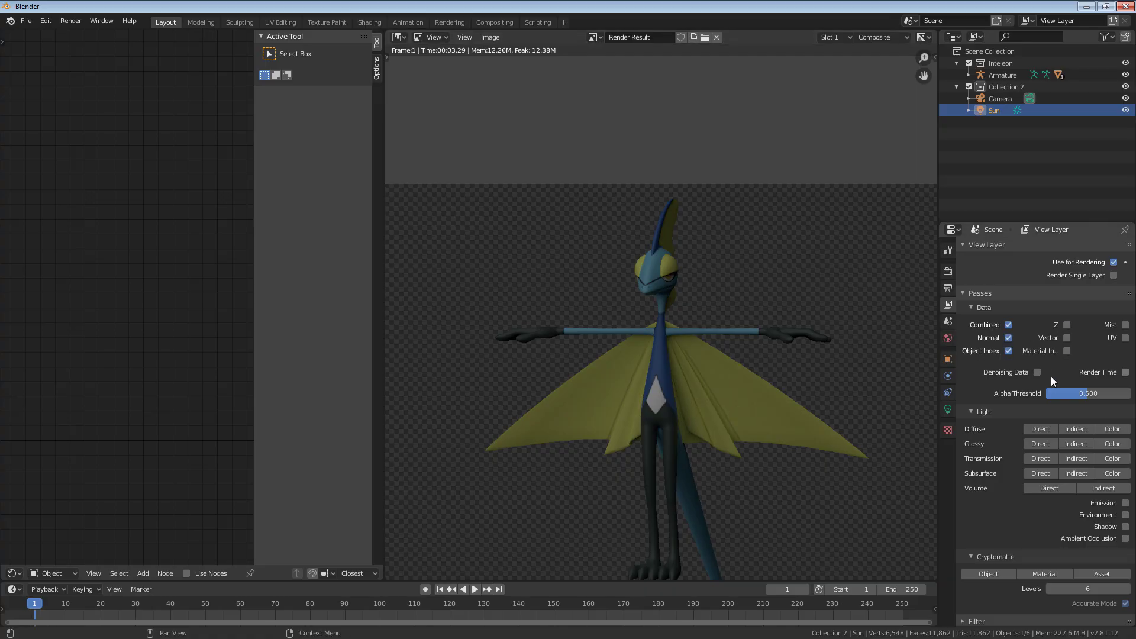
pyautogui.click(1008, 351)
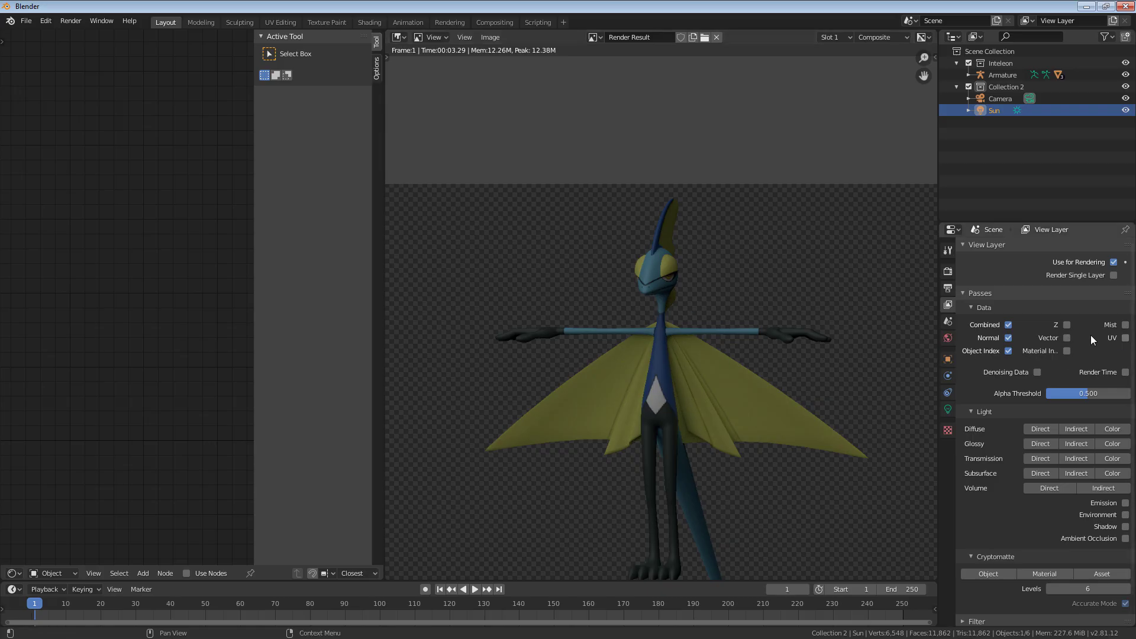
pyautogui.click(1037, 372)
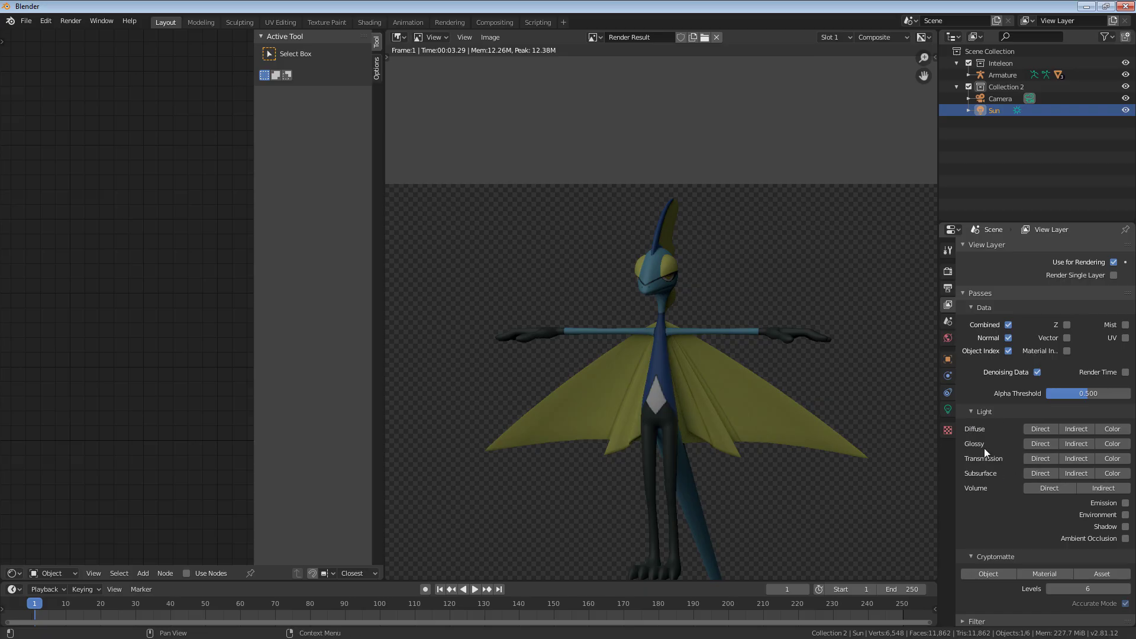
# Step: Enable the Diffuse Direct and Diffuse Color light passes and render the frame again
pyautogui.click(1039, 429)
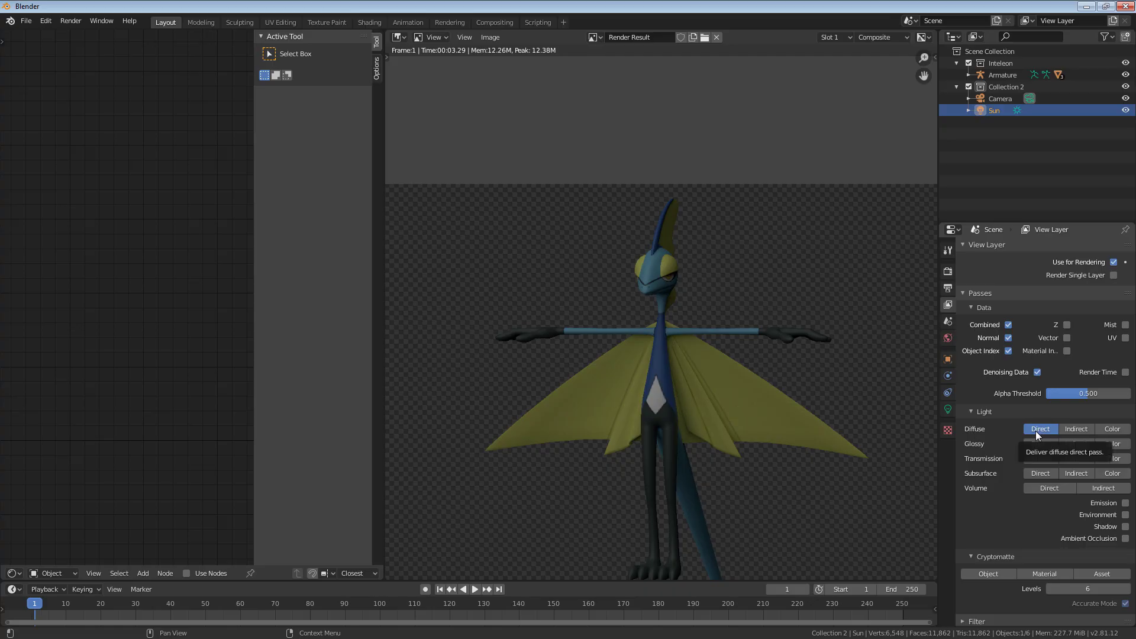
pyautogui.click(1115, 429)
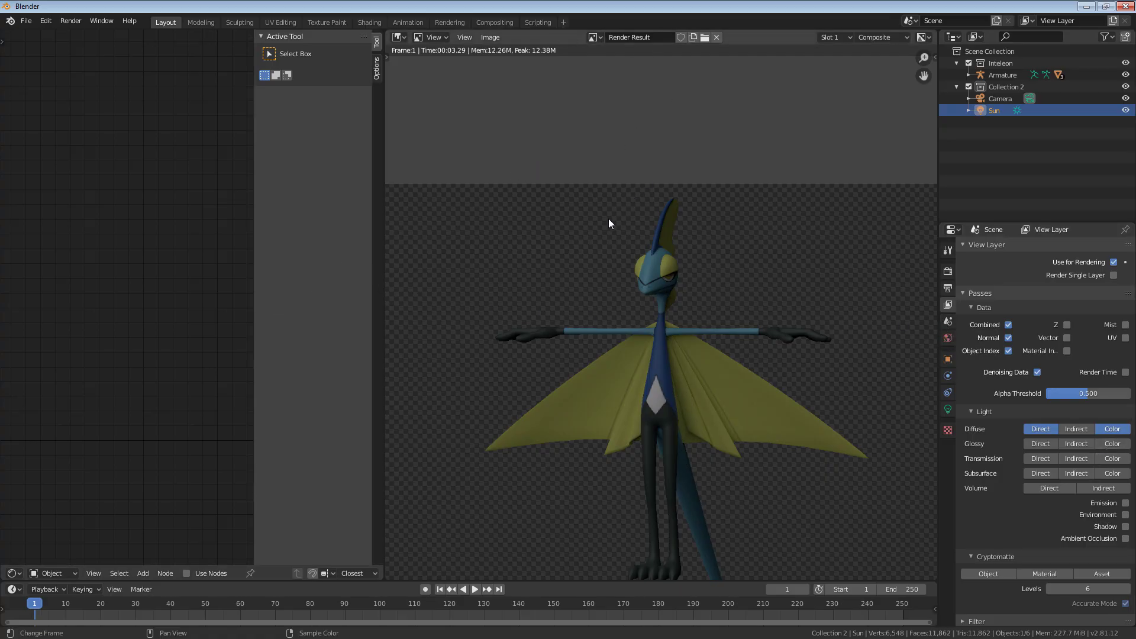
pyautogui.press('F12')
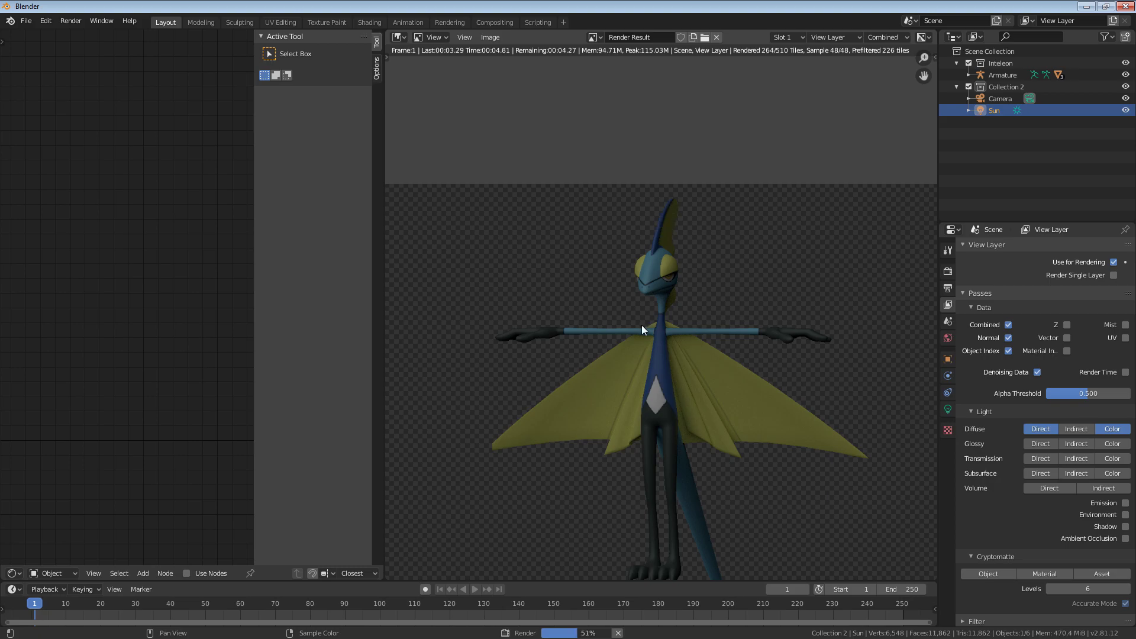
pyautogui.moveTo(641, 325); pyautogui.dragTo(638, 267, button='middle')
pyautogui.scroll(-2, 636, 314)
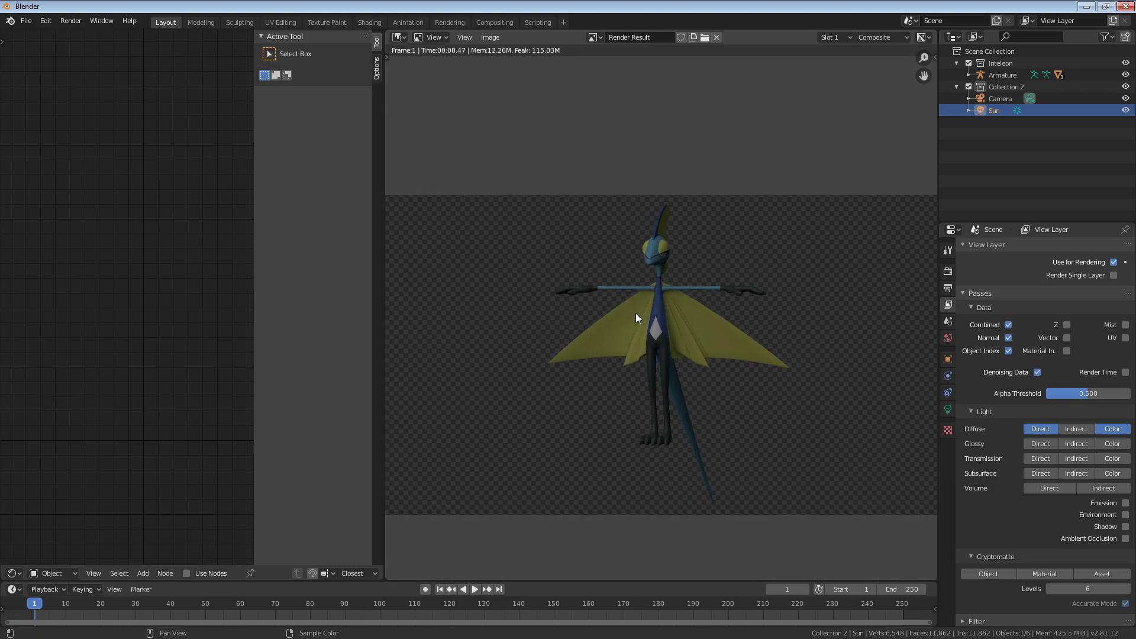
# Step: Switch to the Compositing workspace, change the Dope Sheet area to an Image Editor and enlarge it
pyautogui.click(494, 23)
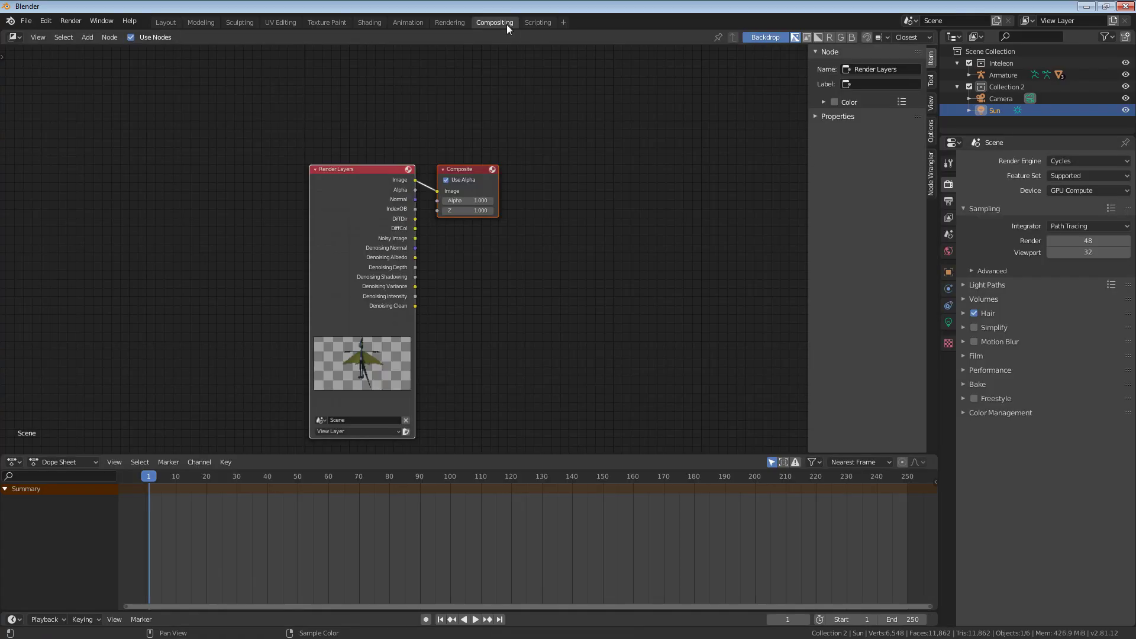
pyautogui.click(13, 465)
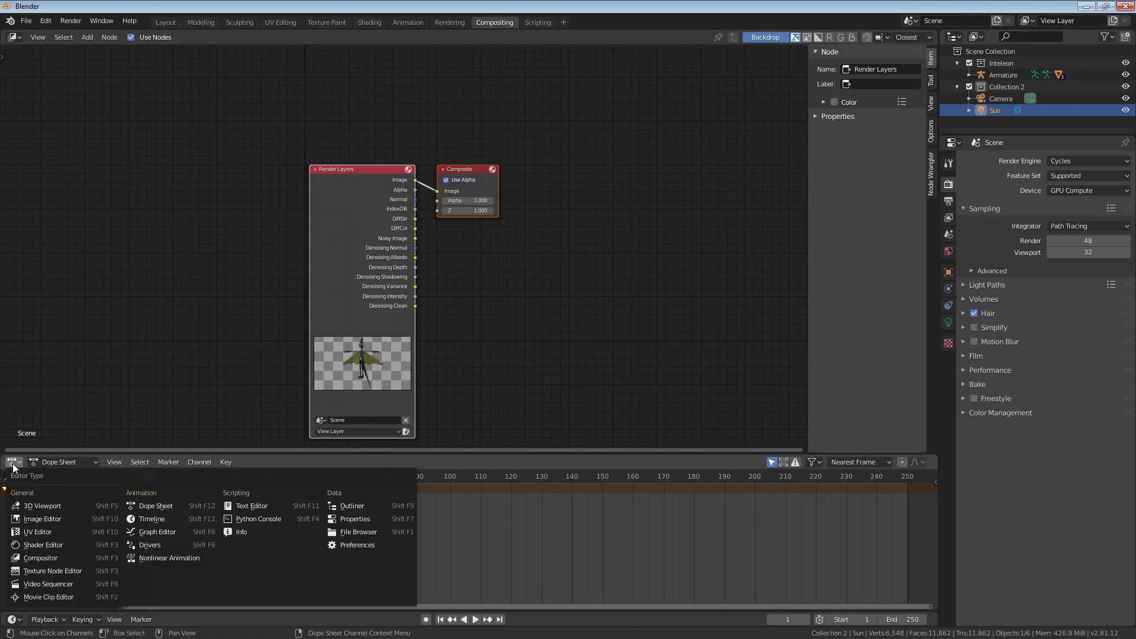
pyautogui.click(46, 520)
pyautogui.moveTo(157, 455); pyautogui.dragTo(211, 294)
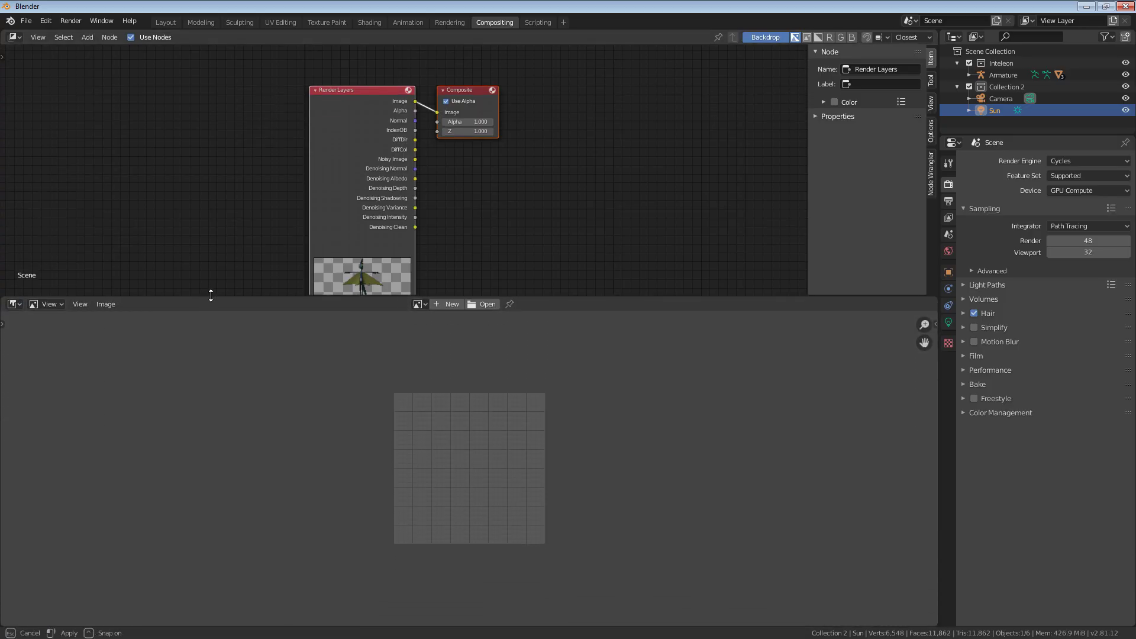
# Step: Display the Render Result in the image editor and give the node editor above it more height
pyautogui.click(419, 304)
pyautogui.write('render')
pyautogui.press('Return')
pyautogui.scroll(-1, 503, 423)
pyautogui.moveTo(506, 426); pyautogui.dragTo(506, 583, button='middle')
pyautogui.scroll(1, 506, 433)
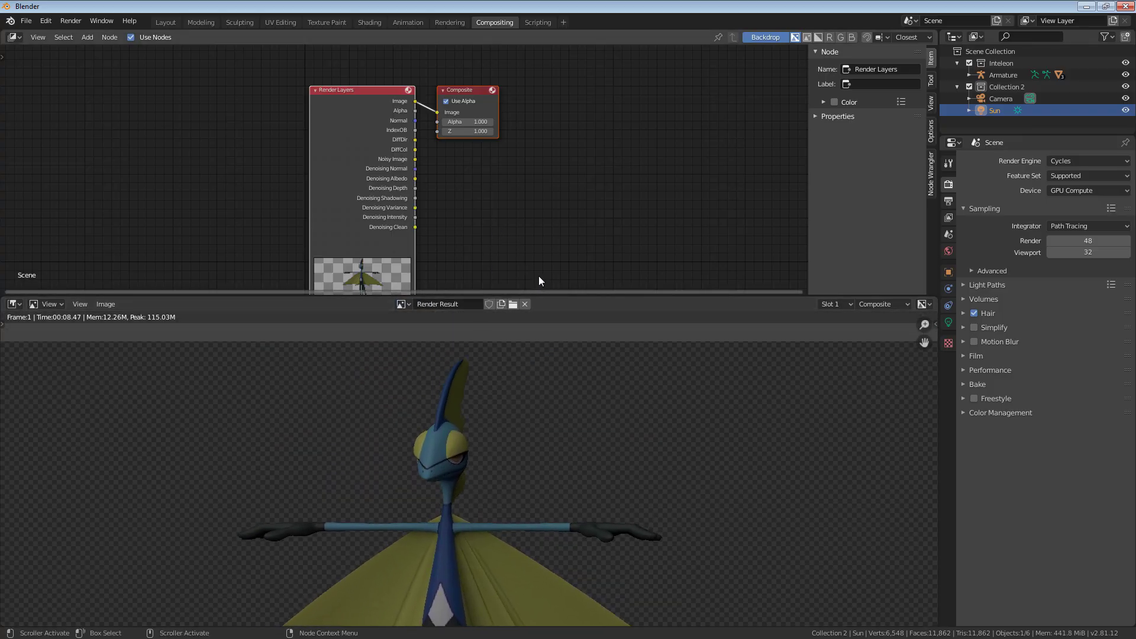
pyautogui.moveTo(548, 294); pyautogui.dragTo(547, 373)
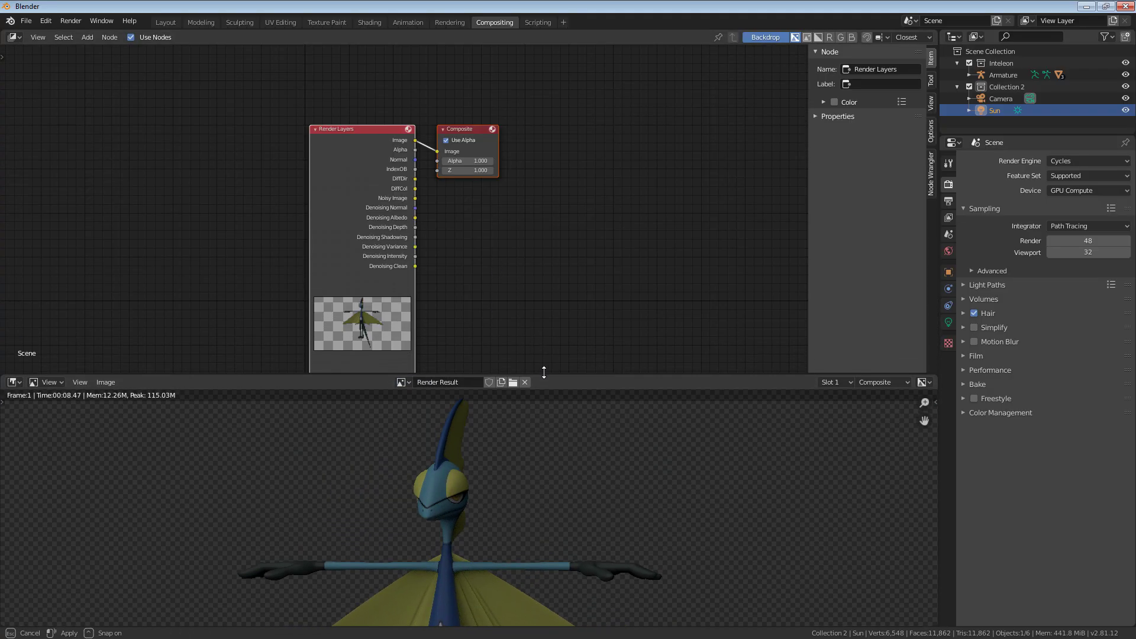
# Step: Spread the compositing nodes apart, leaving a wide gap between Render Layers and Composite
pyautogui.scroll(2, 398, 293)
pyautogui.moveTo(398, 293); pyautogui.dragTo(372, 233, button='middle')
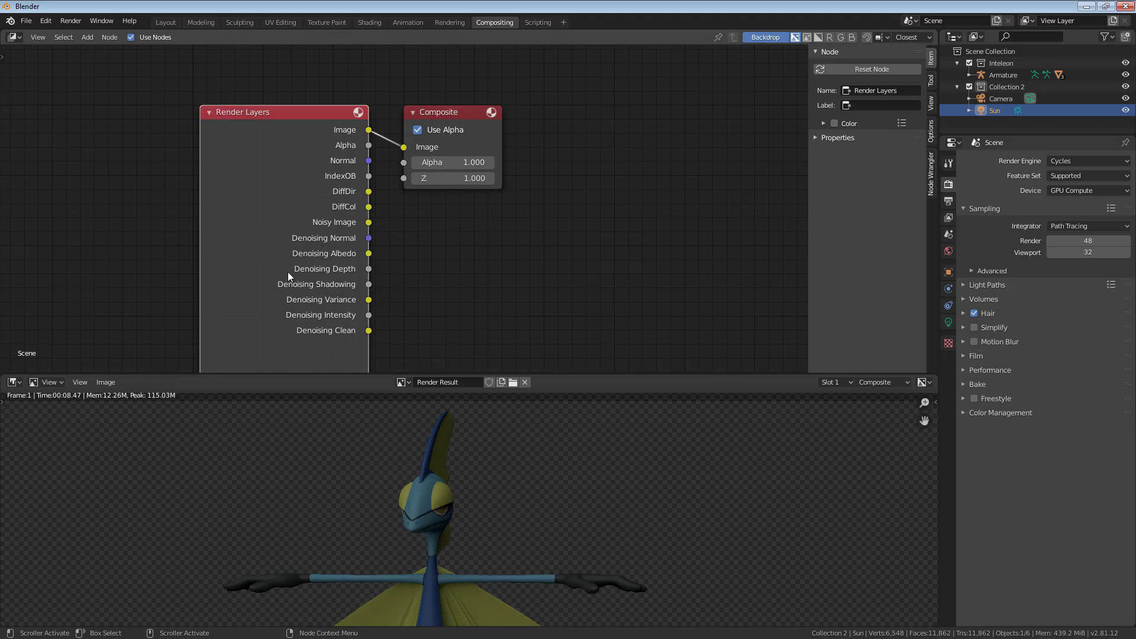
pyautogui.scroll(2, 343, 278)
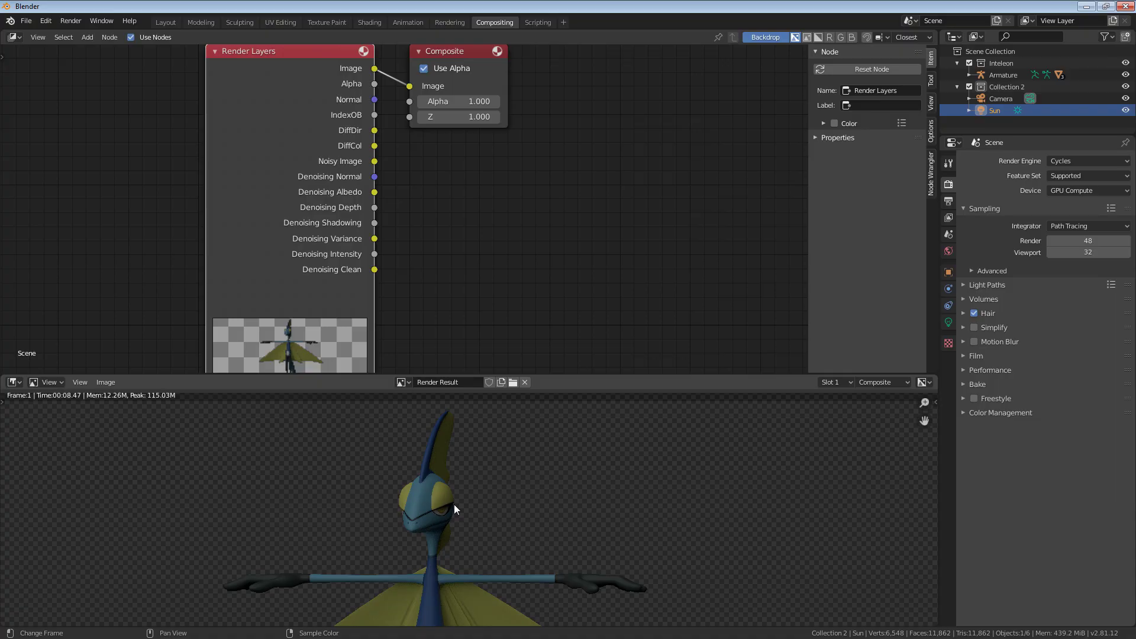
pyautogui.scroll(-4, 428, 179)
pyautogui.moveTo(428, 179); pyautogui.dragTo(732, 180)
pyautogui.click(355, 195)
pyautogui.press('g')
pyautogui.click(292, 194)
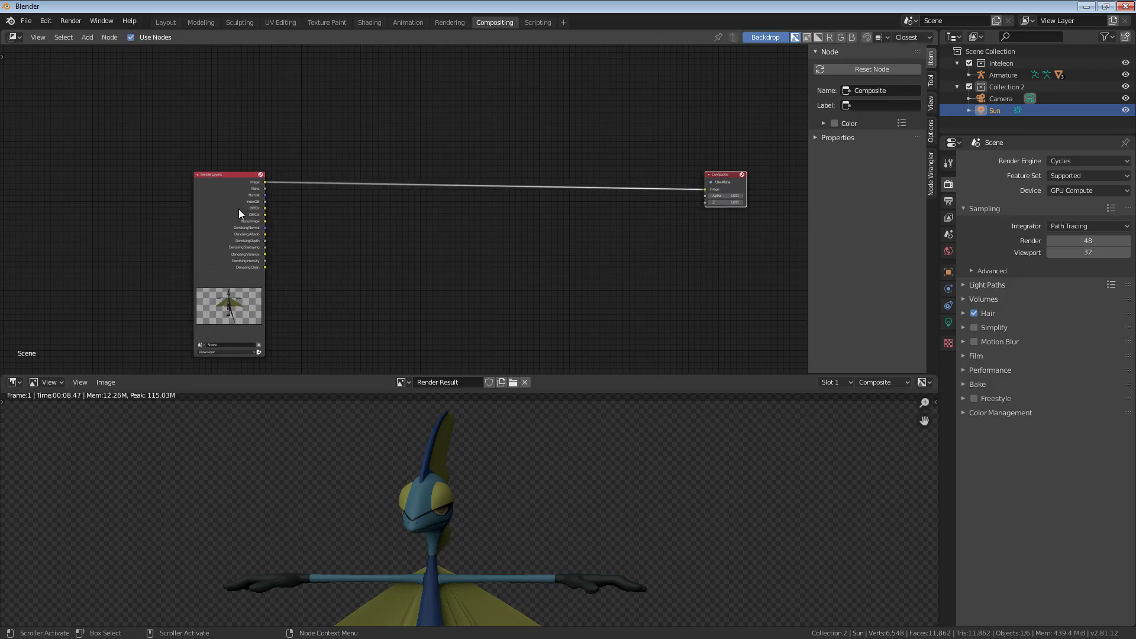
pyautogui.moveTo(239, 209); pyautogui.dragTo(230, 208)
pyautogui.scroll(4, 355, 231)
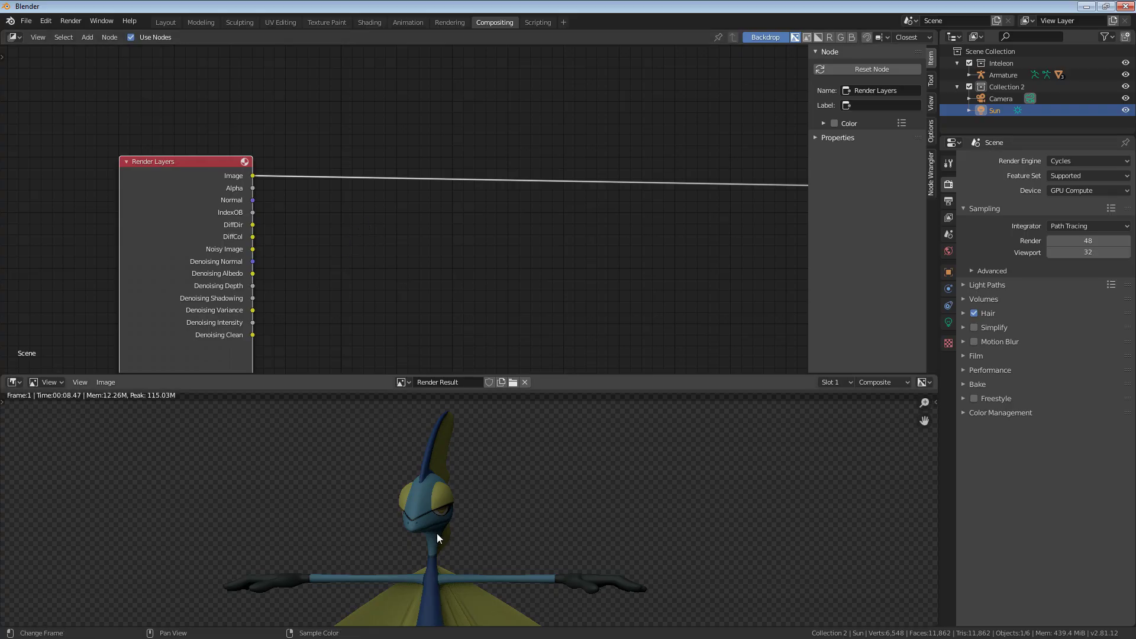
# Step: Connect the DiffDir output of Render Layers to the Composite node's Image input and inspect the pass full-screen
pyautogui.scroll(-2, 403, 278)
pyautogui.moveTo(398, 269); pyautogui.dragTo(222, 273, button='middle')
pyautogui.keyDown('ctrl'); pyautogui.scroll(-2, 106, 244); pyautogui.keyUp('ctrl')
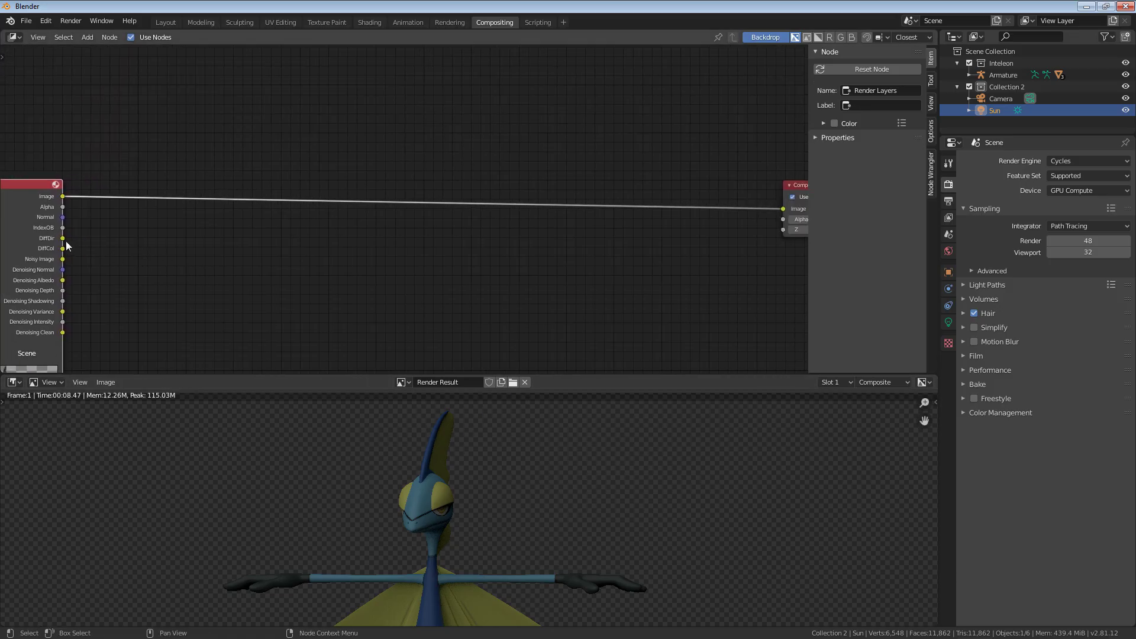
pyautogui.moveTo(63, 238); pyautogui.dragTo(781, 209)
pyautogui.keyDown('ctrl'); pyautogui.scroll(3, 380, 236); pyautogui.keyUp('ctrl')
pyautogui.scroll(2, 433, 531)
pyautogui.hotkey('ctrl', 'space')
pyautogui.moveTo(541, 490); pyautogui.dragTo(501, 299, button='middle')
pyautogui.scroll(-3, 498, 302)
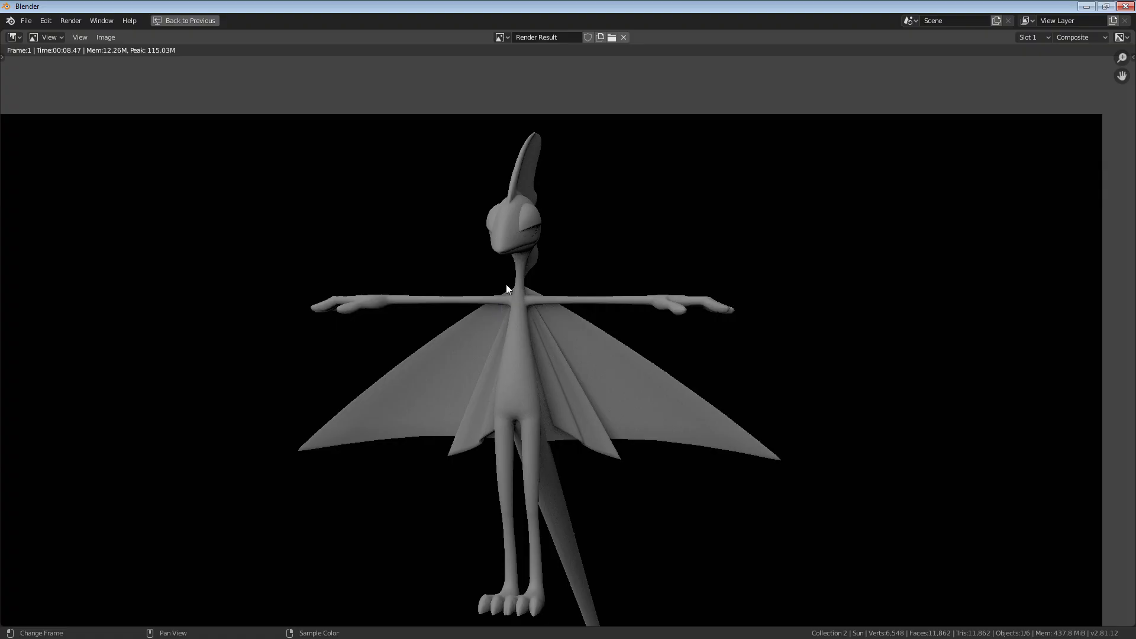
pyautogui.hotkey('ctrl', 'space')
# Step: Insert a ColorRamp node on the link from DiffDir to Composite and move its white stop to 0.336
pyautogui.hotkey('shift', 'a')
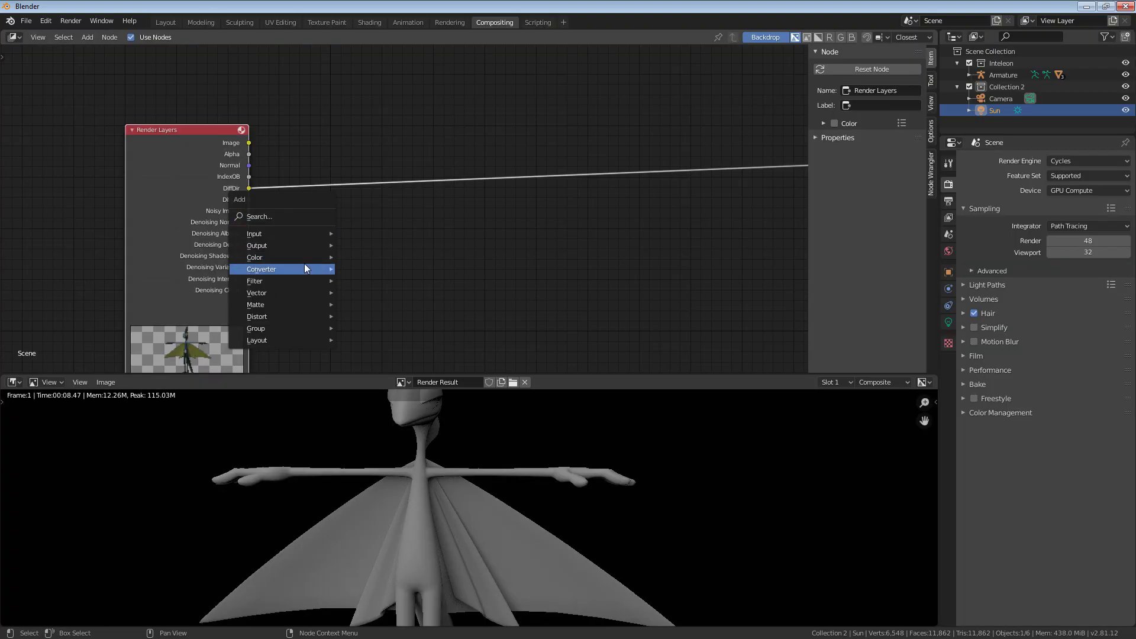
pyautogui.moveTo(305, 264)
pyautogui.click(381, 282)
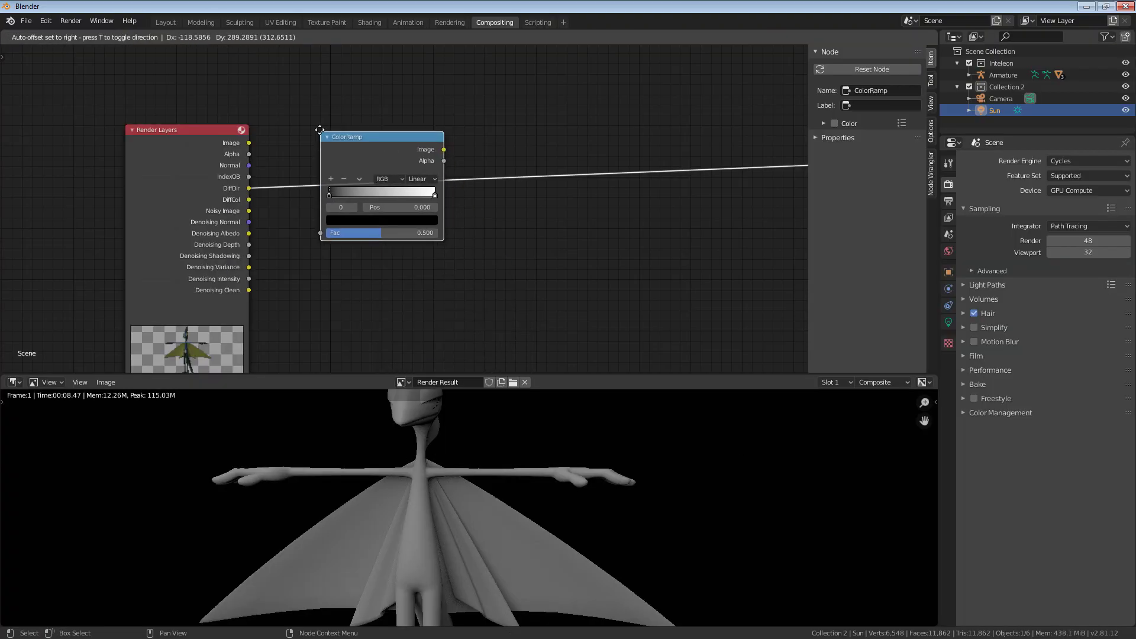
pyautogui.click(299, 136)
pyautogui.scroll(4, 437, 474)
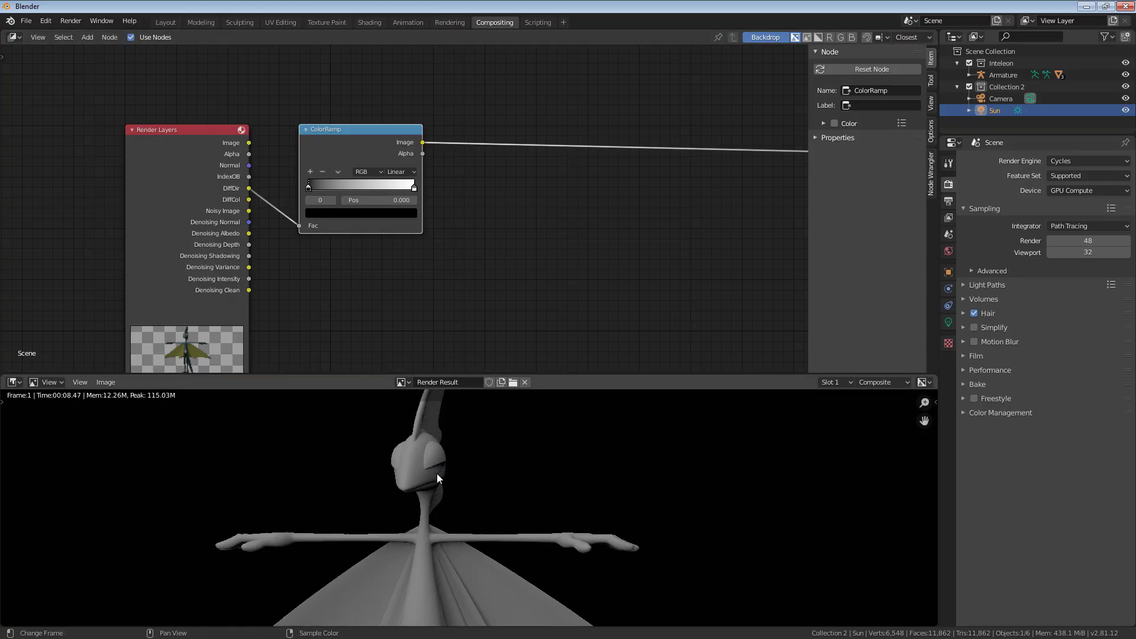
pyautogui.moveTo(413, 187); pyautogui.dragTo(475, 230)
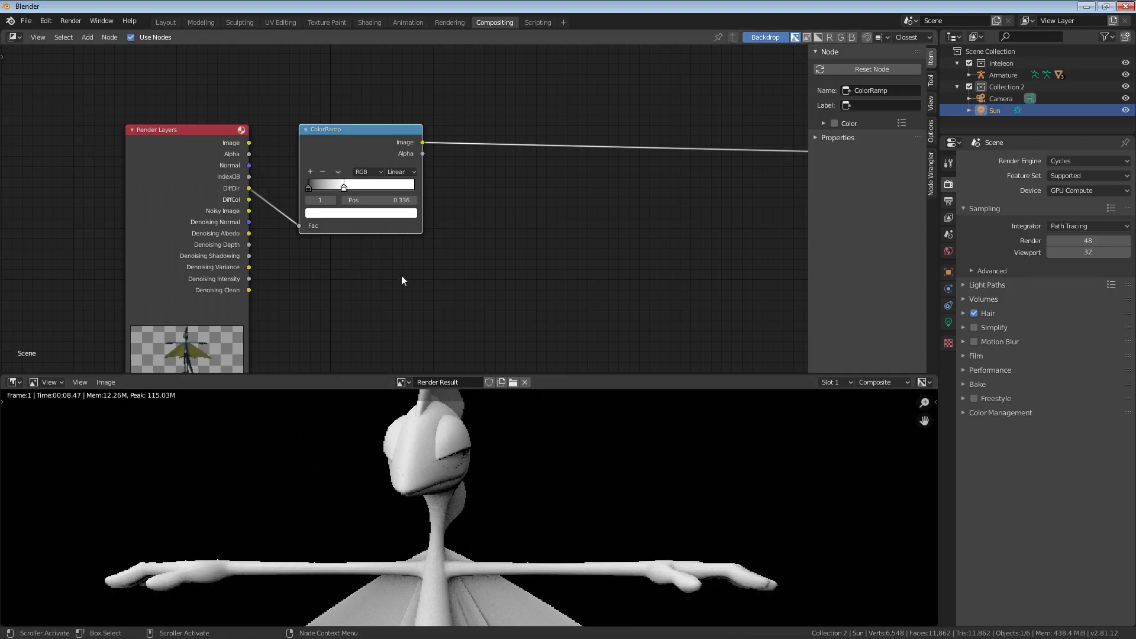
# Step: Duplicate the ColorRamp node and insert the copy on the link between the first ColorRamp and Composite
pyautogui.moveTo(411, 259); pyautogui.dragTo(385, 296, button='middle')
pyautogui.moveTo(393, 246); pyautogui.dragTo(325, 262, button='middle')
pyautogui.hotkey('shift', 'd')
pyautogui.click(414, 228)
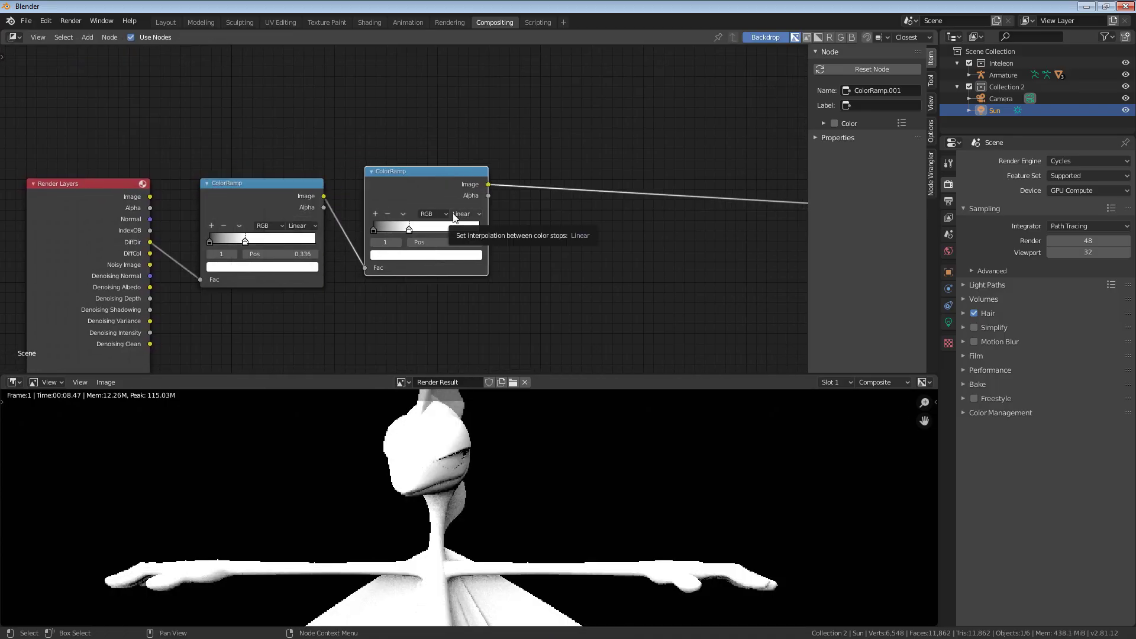
# Step: Set the second ColorRamp's interpolation to Constant and enlarge the render result area
pyautogui.click(296, 227)
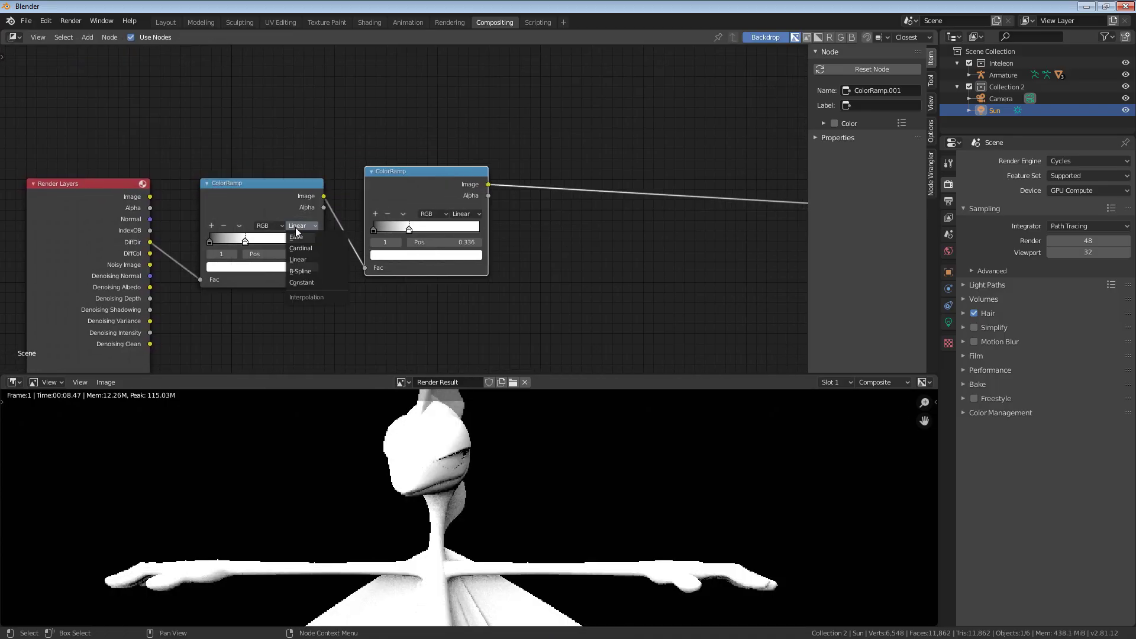
pyautogui.click(466, 214)
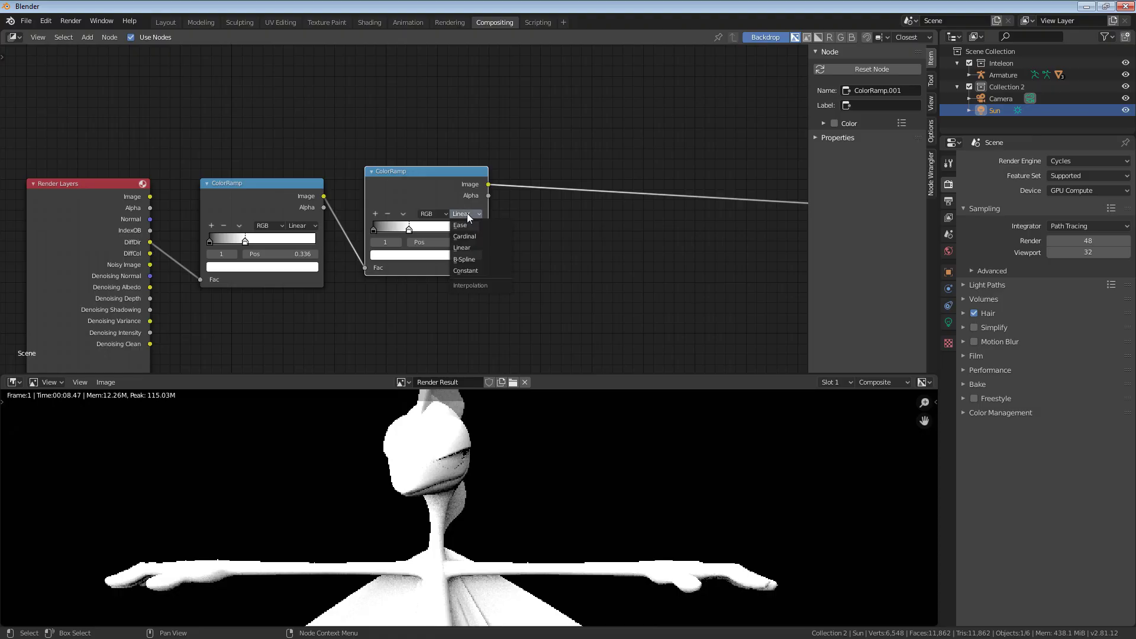
pyautogui.click(483, 269)
pyautogui.moveTo(422, 375); pyautogui.dragTo(421, 274)
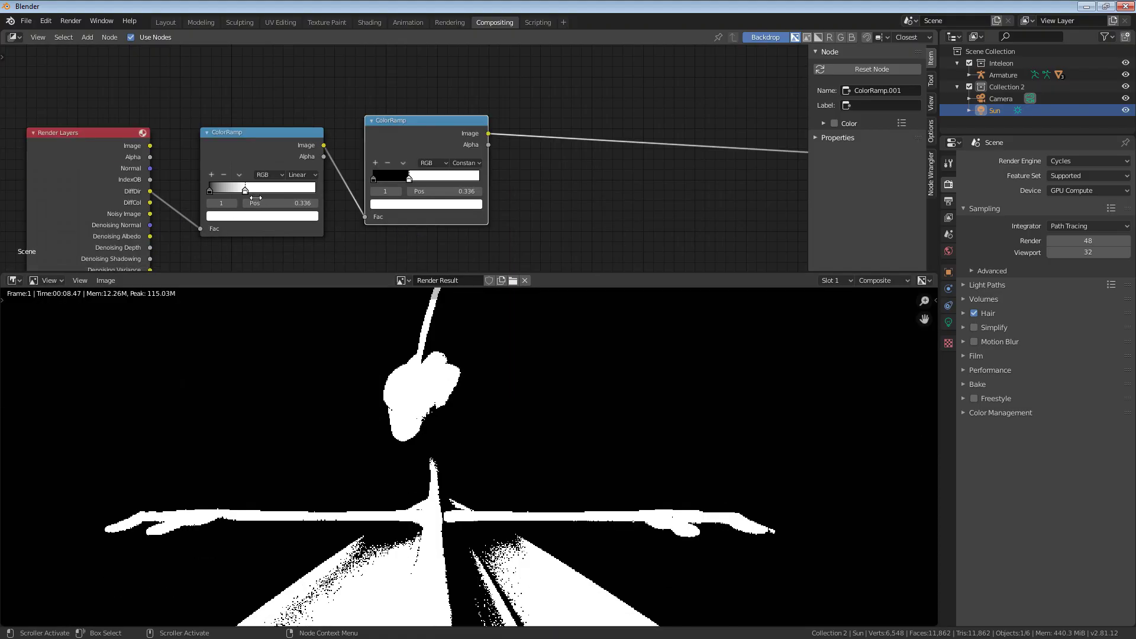
pyautogui.moveTo(254, 195); pyautogui.dragTo(265, 160, button='middle')
pyautogui.scroll(3, 265, 160)
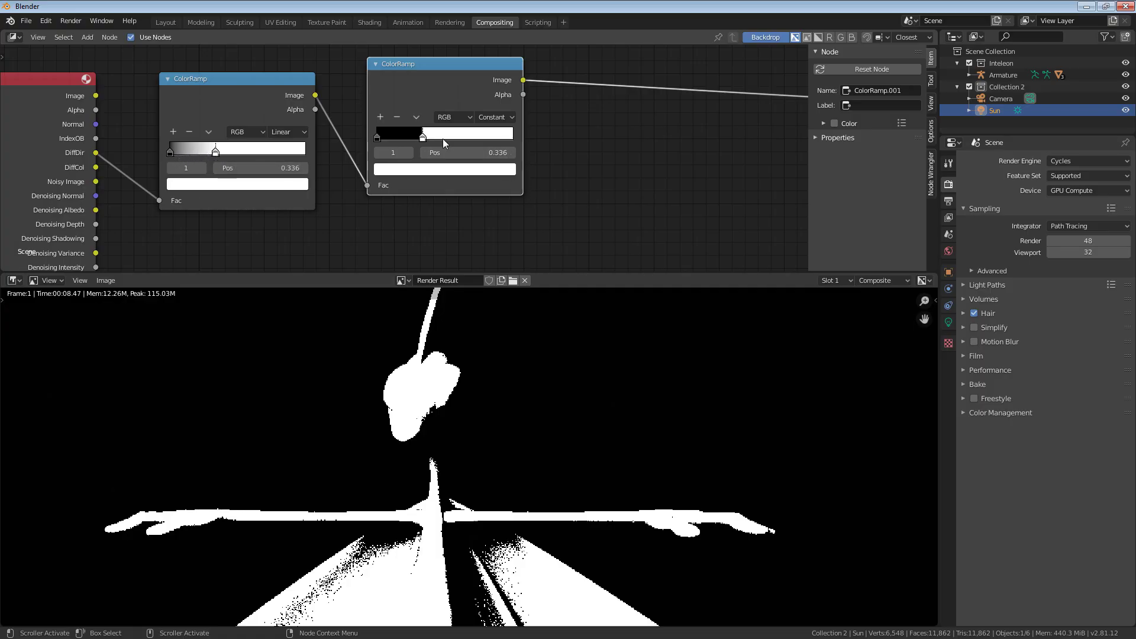
pyautogui.scroll(1, 430, 165)
pyautogui.scroll(3, 429, 168)
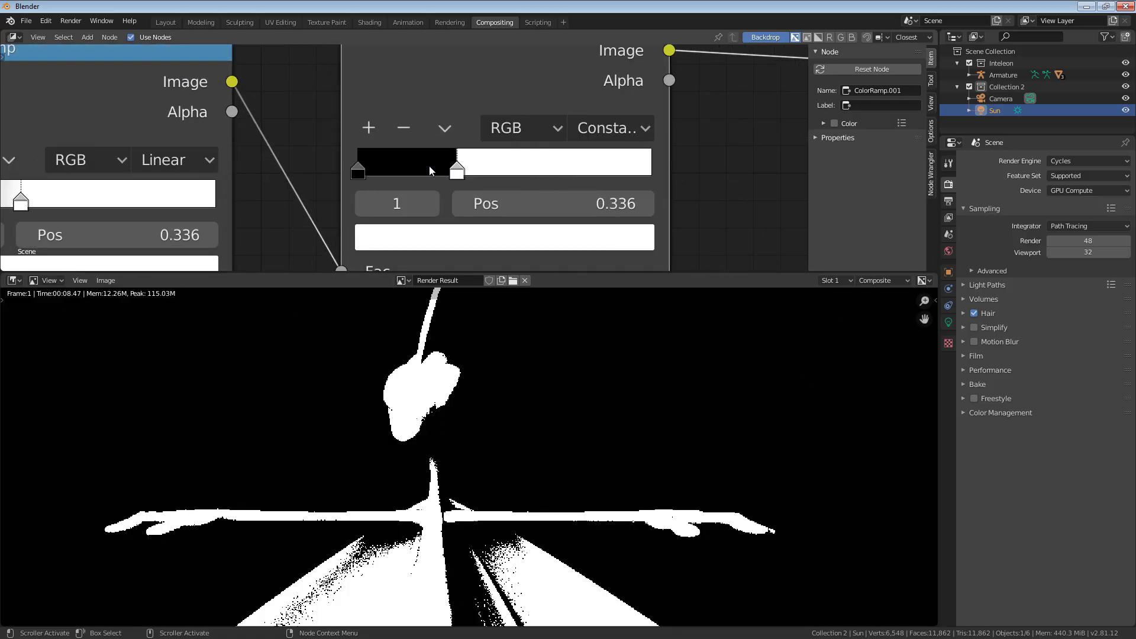
pyautogui.scroll(-2, 463, 173)
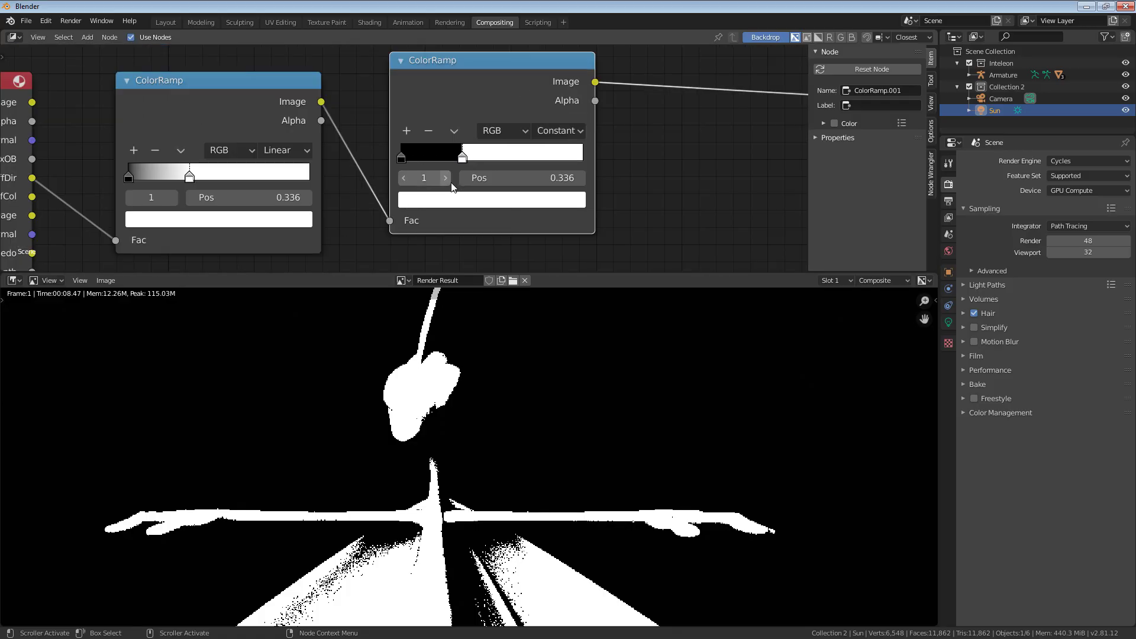
# Step: Try Linear interpolation on the second ColorRamp and return it to Constant
pyautogui.click(565, 129)
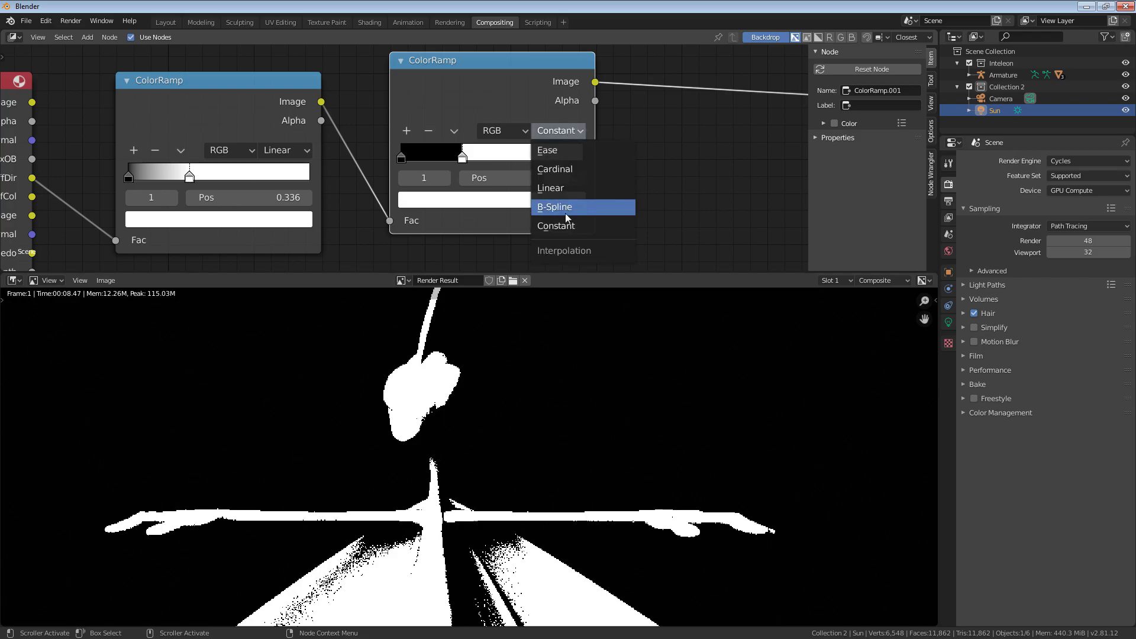
pyautogui.click(563, 188)
pyautogui.click(545, 140)
pyautogui.click(577, 224)
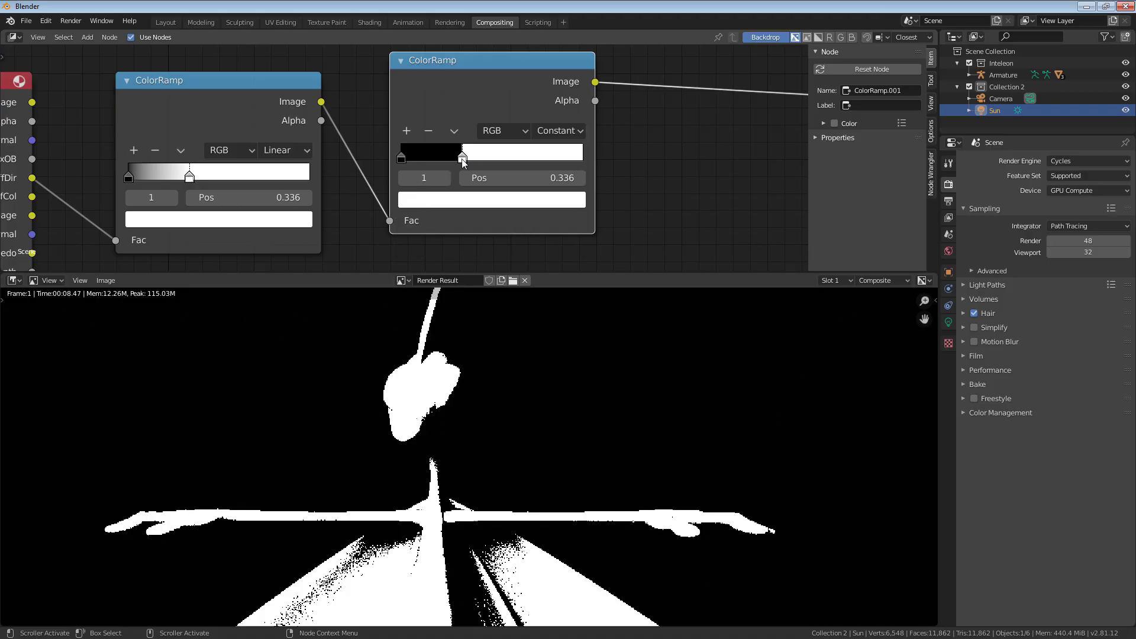
# Step: Add four more color stops to the second ColorRamp node
pyautogui.moveTo(479, 93)
pyautogui.mouseDown()
pyautogui.moveTo(479, 109)
pyautogui.moveTo(495, 97)
pyautogui.moveTo(515, 115)
pyautogui.moveTo(487, 102)
pyautogui.mouseUp()
pyautogui.click(418, 140)
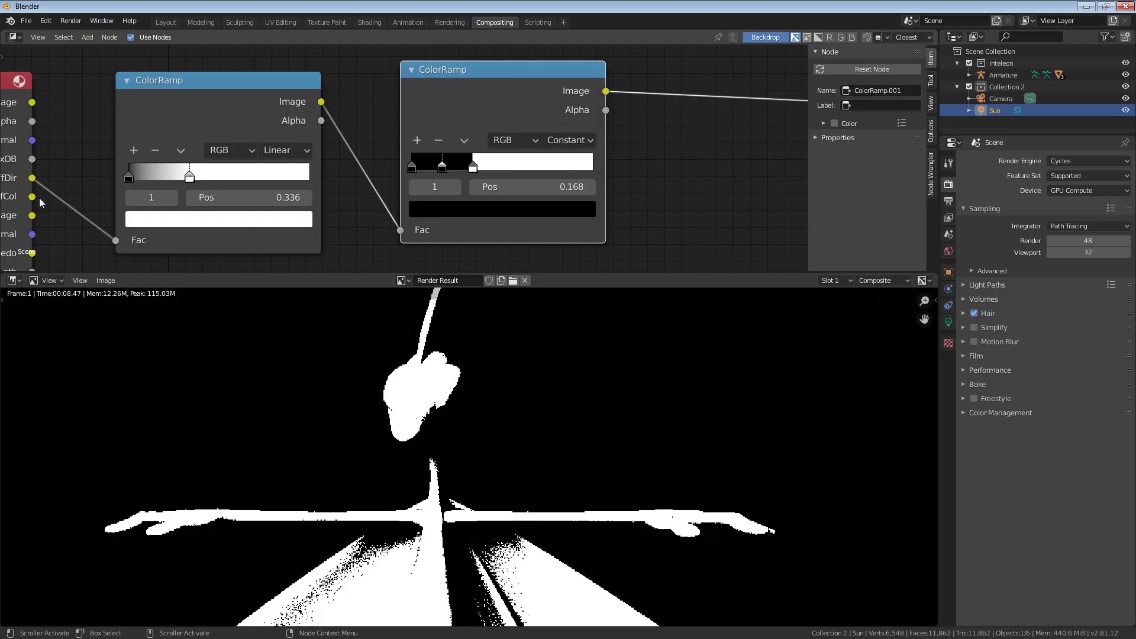
pyautogui.click(421, 138)
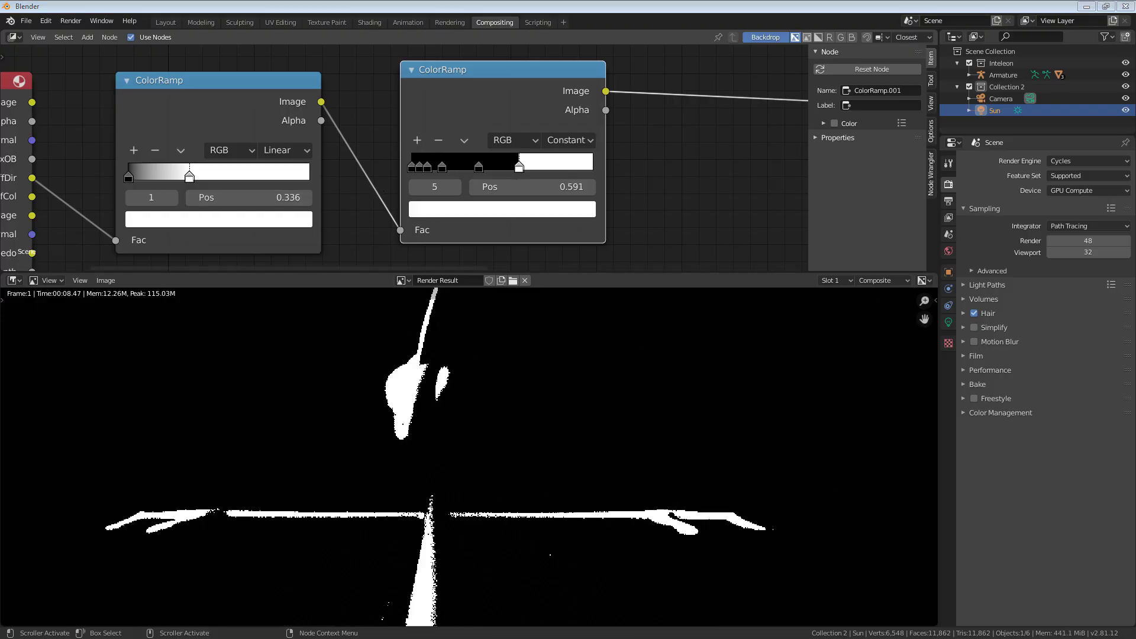
# Step: Set the position of the second ColorRamp's white stop 5 to 0.64
pyautogui.click(536, 188)
pyautogui.click(523, 168)
pyautogui.click(523, 185)
pyautogui.write('.')
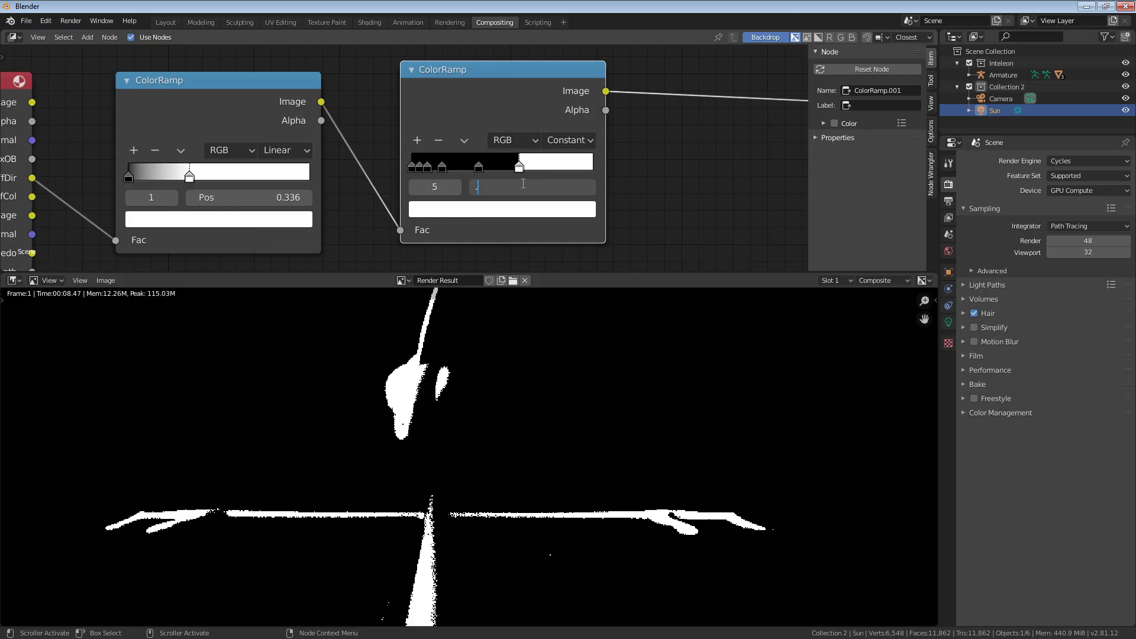
pyautogui.write('64')
pyautogui.press('Return')
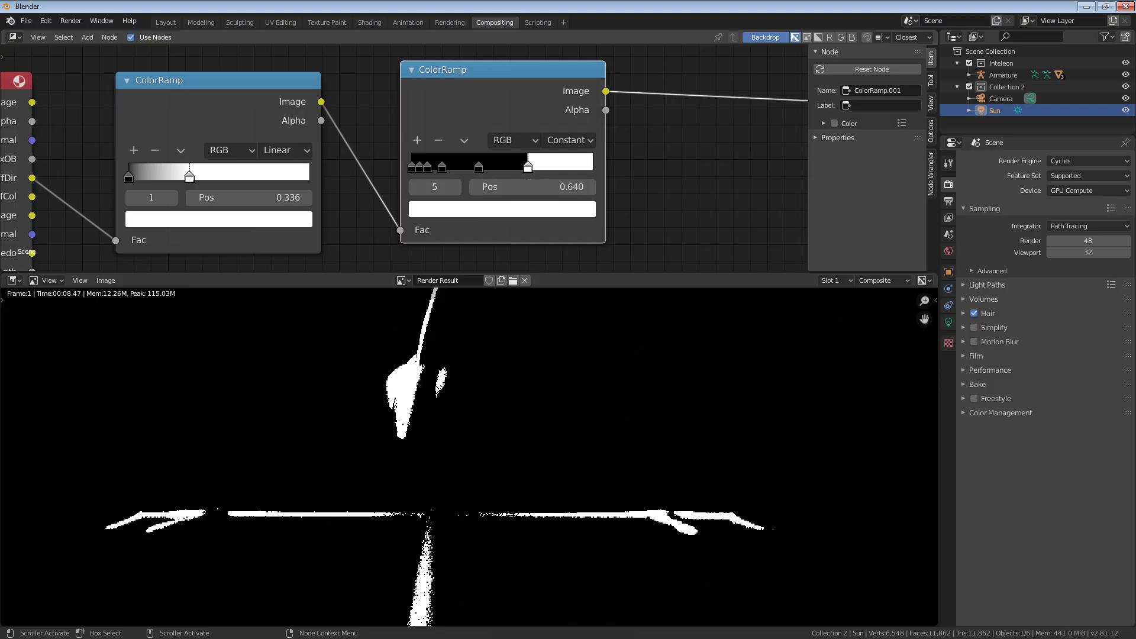
# Step: Color stop 4 of the second ColorRamp near-white and set its position to 0.384
pyautogui.click(479, 170)
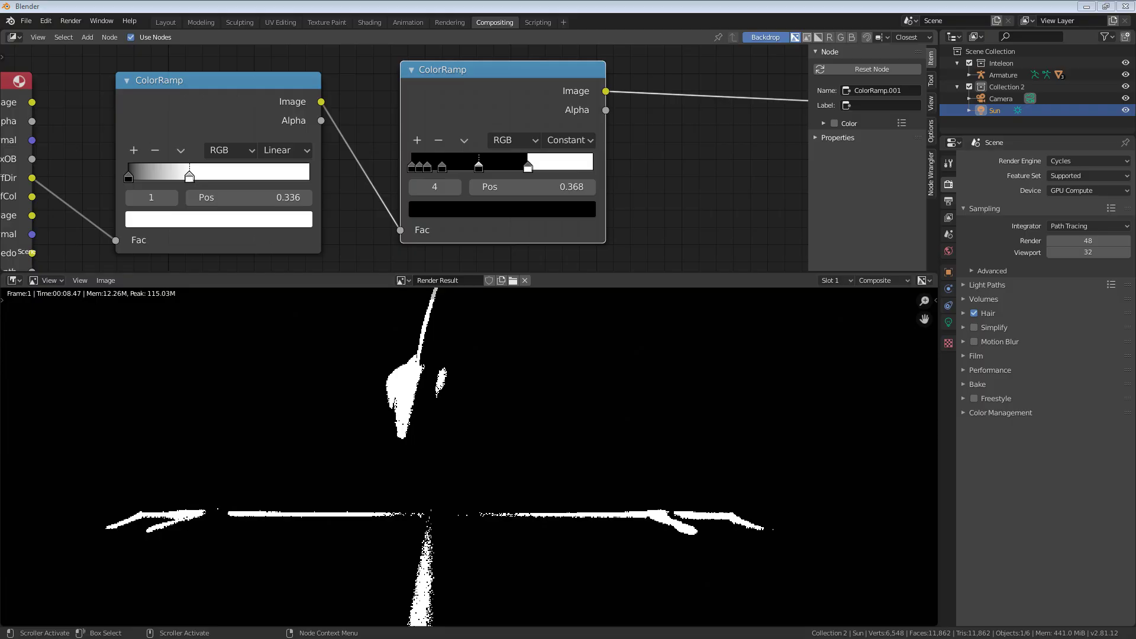
pyautogui.click(527, 210)
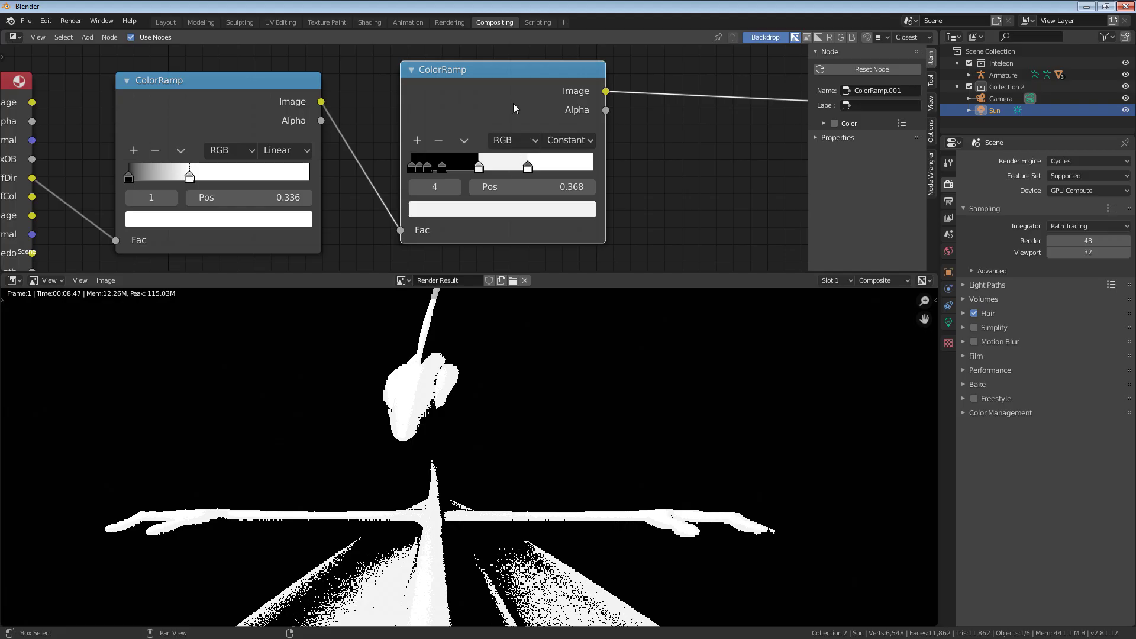
pyautogui.click(500, 212)
pyautogui.click(551, 187)
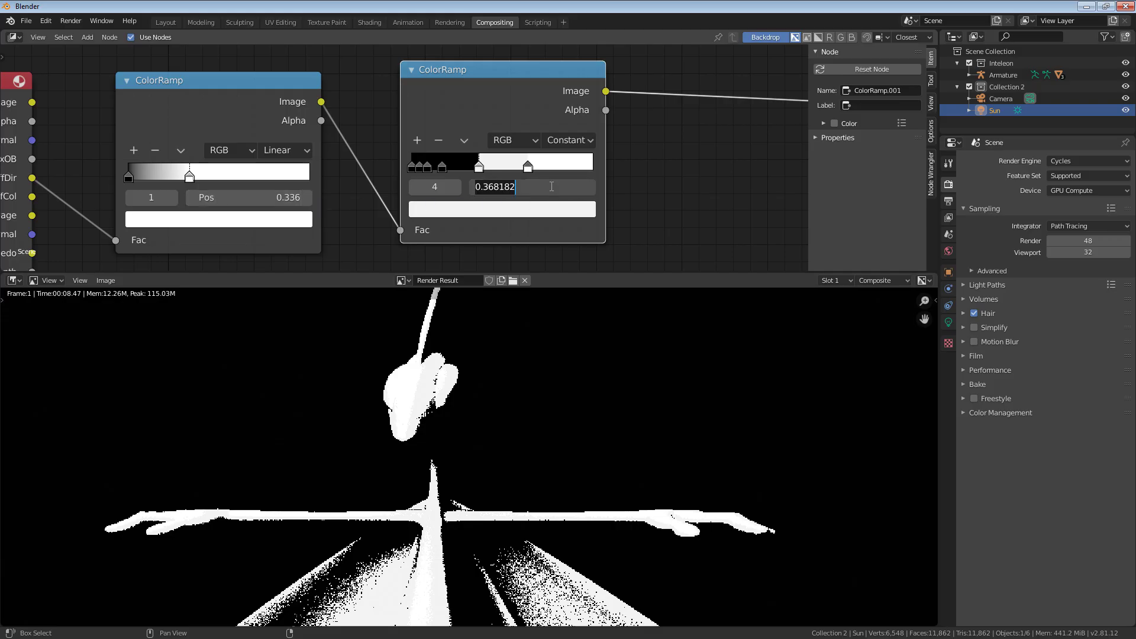
pyautogui.write('.384')
pyautogui.press('Return')
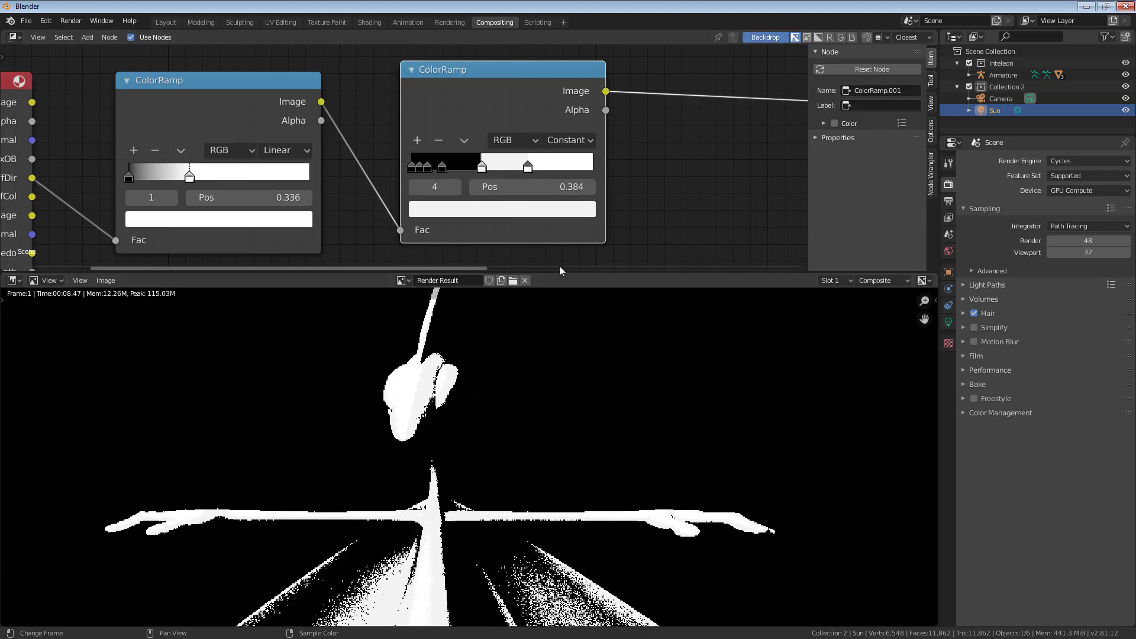
# Step: Inspect the head's shading bands up close and set stop 3 of the second ColorRamp to position 0.241
pyautogui.scroll(5, 384, 405)
pyautogui.scroll(4, 383, 405)
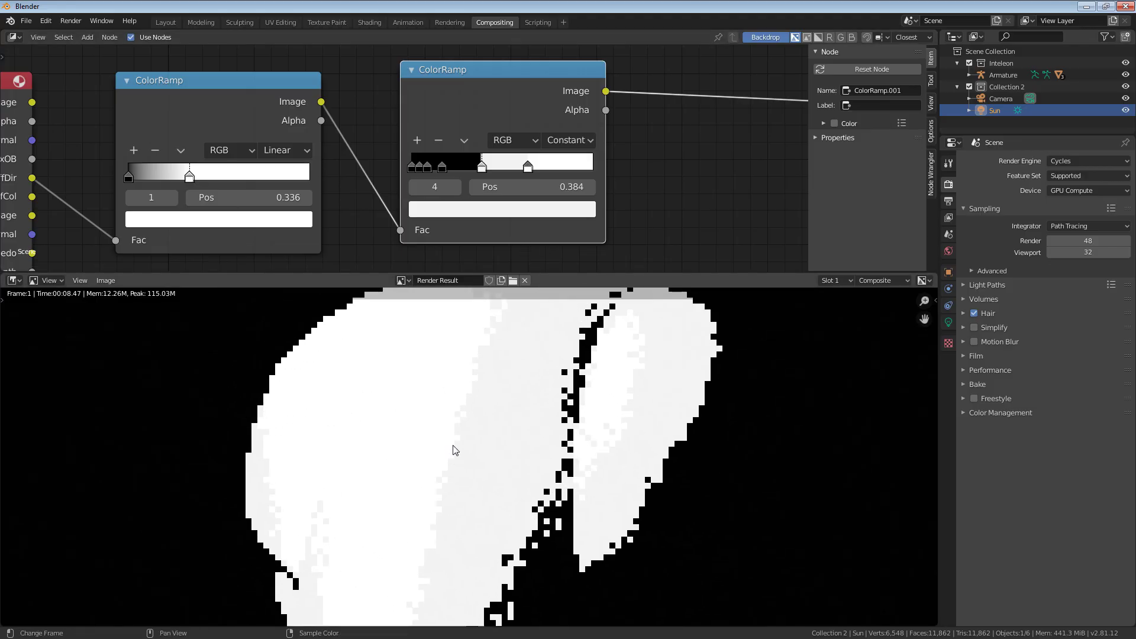
pyautogui.moveTo(447, 401)
pyautogui.mouseDown(button='middle')
pyautogui.moveTo(449, 497)
pyautogui.moveTo(450, 419)
pyautogui.mouseUp(button='middle')
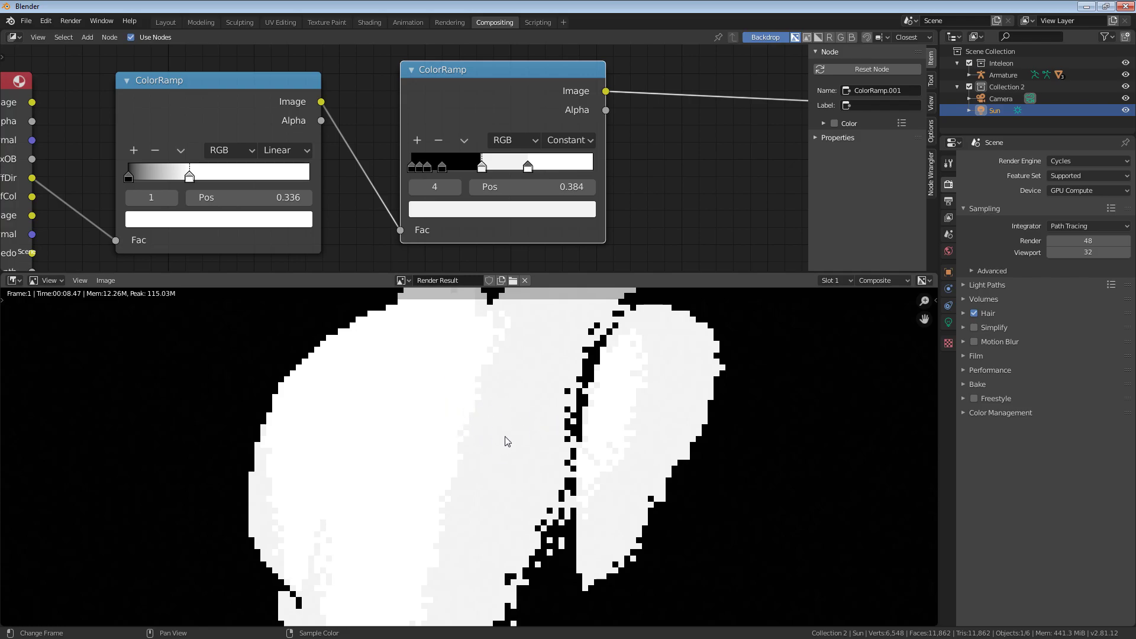
pyautogui.moveTo(506, 434); pyautogui.dragTo(499, 421, button='middle')
pyautogui.scroll(1, 499, 422)
pyautogui.scroll(-2, 499, 421)
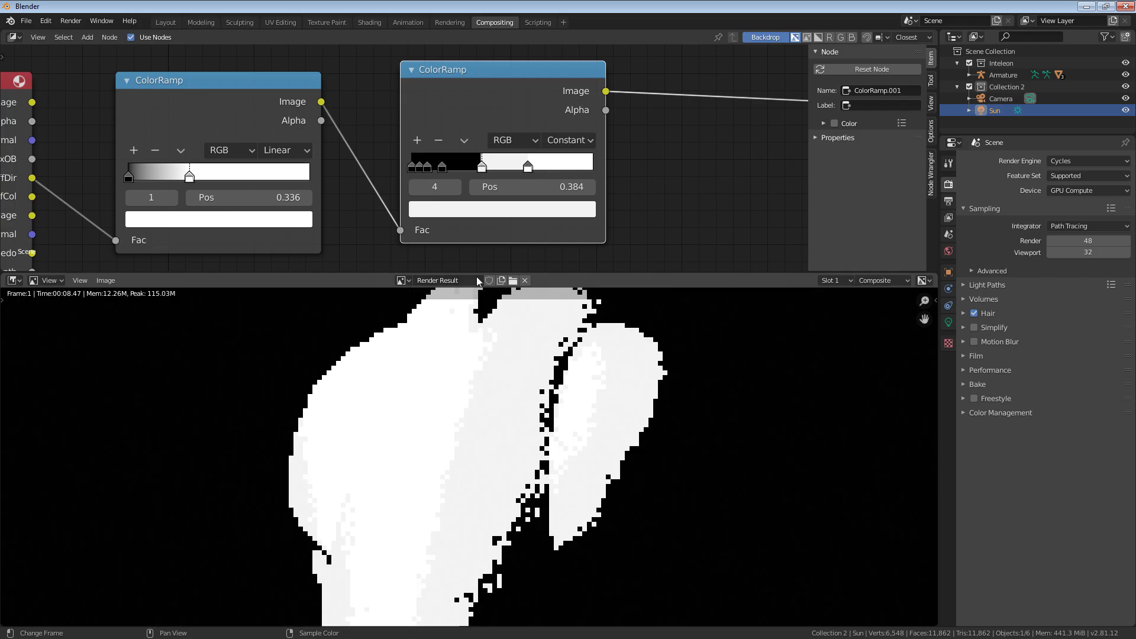
pyautogui.click(443, 168)
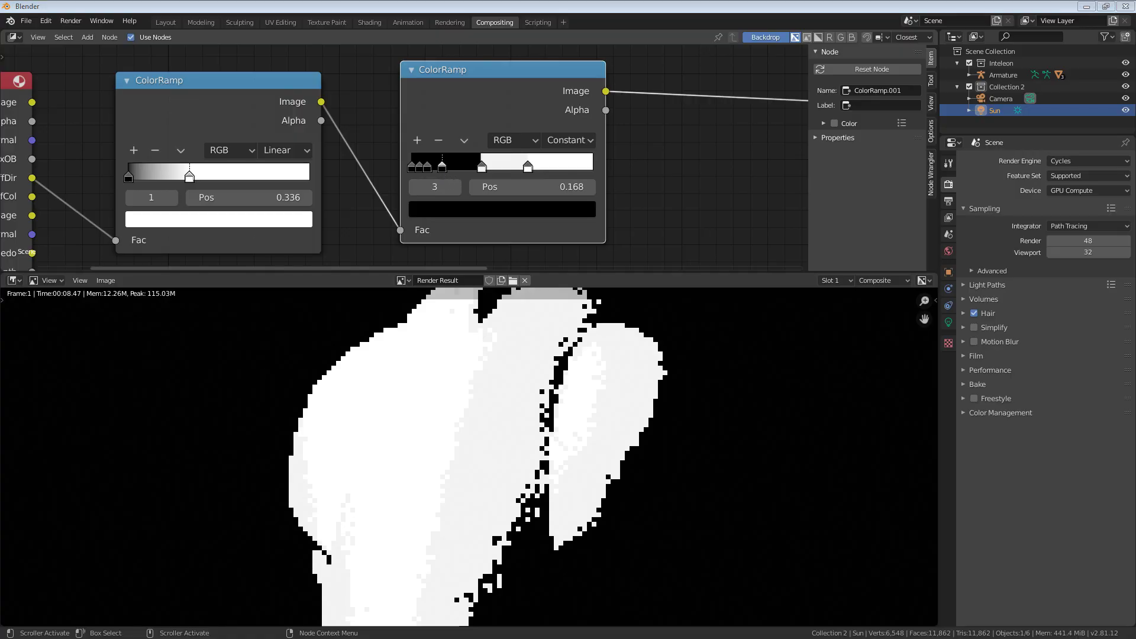
pyautogui.click(540, 188)
pyautogui.write('.241')
pyautogui.press('Return')
# Step: Set the color of the second ColorRamp's stop 3 to hex 999999
pyautogui.click(522, 208)
pyautogui.click(482, 395)
pyautogui.write('999999')
pyautogui.press('Return')
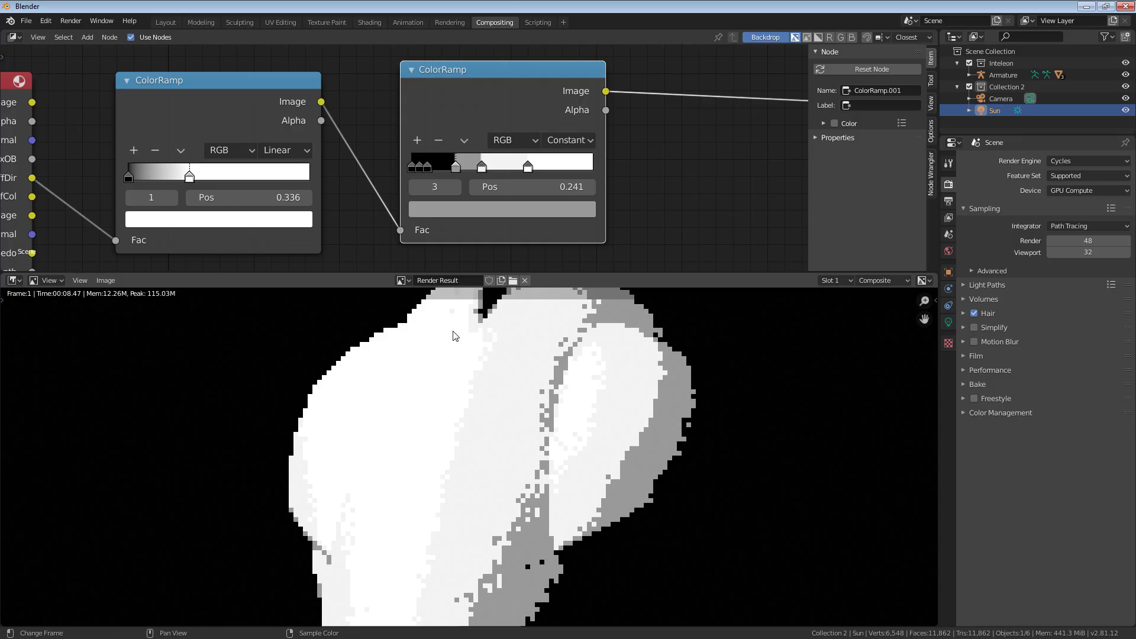
# Step: Color stop 2 of the second ColorRamp dark gray and set its position to 0.143
pyautogui.scroll(-3, 660, 399)
pyautogui.moveTo(567, 465); pyautogui.dragTo(513, 549, button='middle')
pyautogui.scroll(-6, 480, 376)
pyautogui.scroll(4, 489, 433)
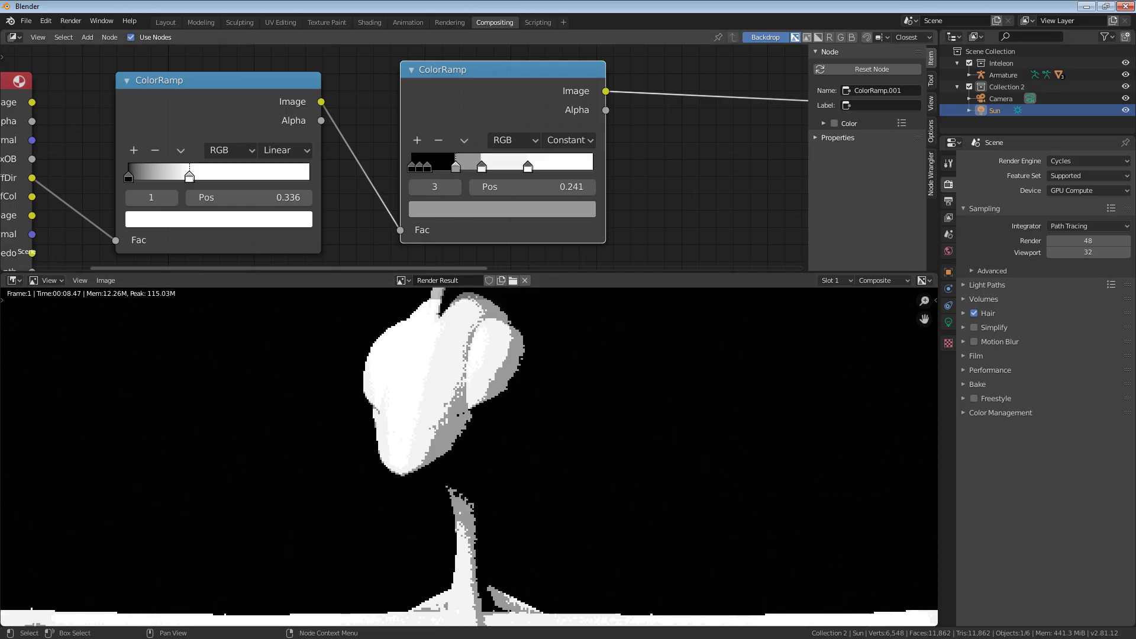
pyautogui.click(427, 166)
pyautogui.click(503, 208)
pyautogui.click(492, 395)
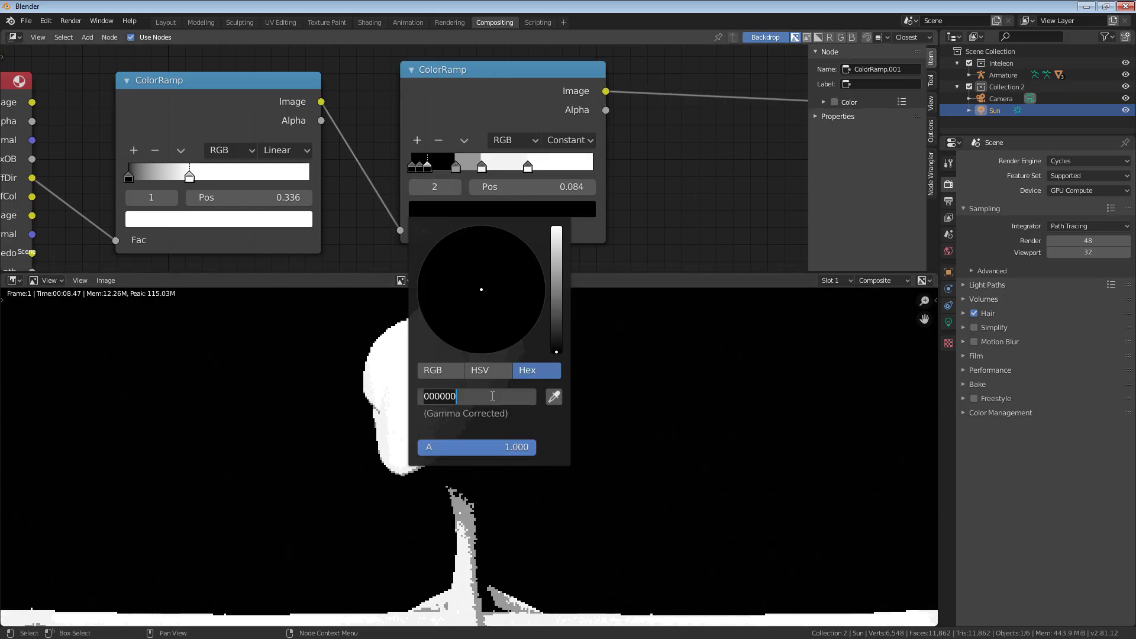
pyautogui.write('333333')
pyautogui.press('Return')
pyautogui.click(548, 184)
pyautogui.write('.14')
pyautogui.press('Return')
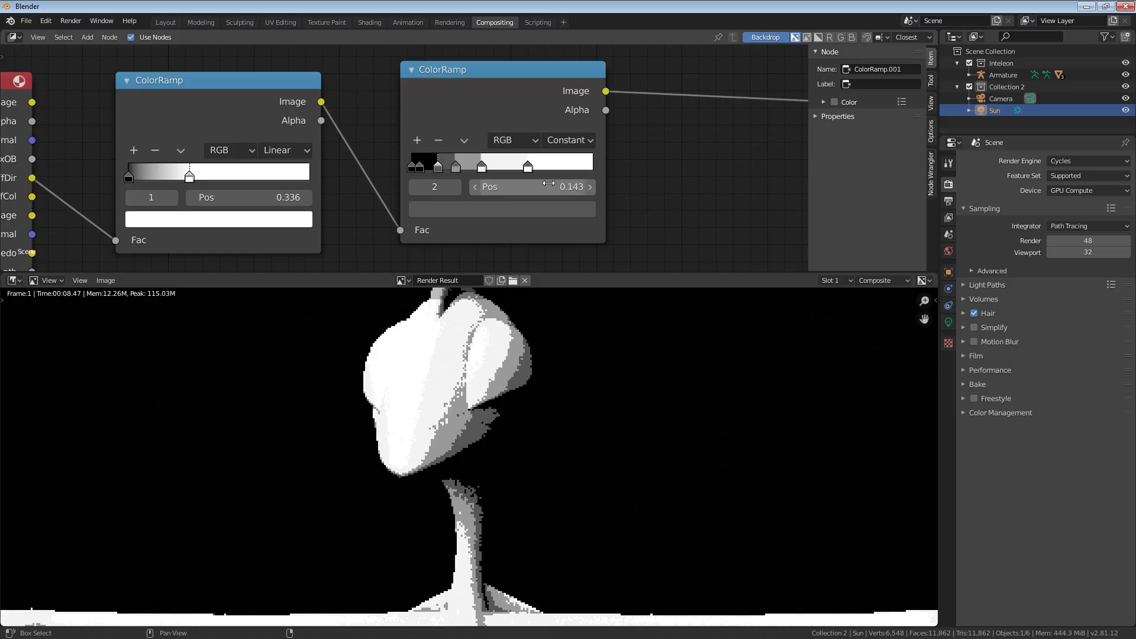
# Step: Set stop 1 of the second ColorRamp to position 0 and color it hex 333333
pyautogui.click(419, 167)
pyautogui.click(536, 192)
pyautogui.write('.00000')
pyautogui.press('Return')
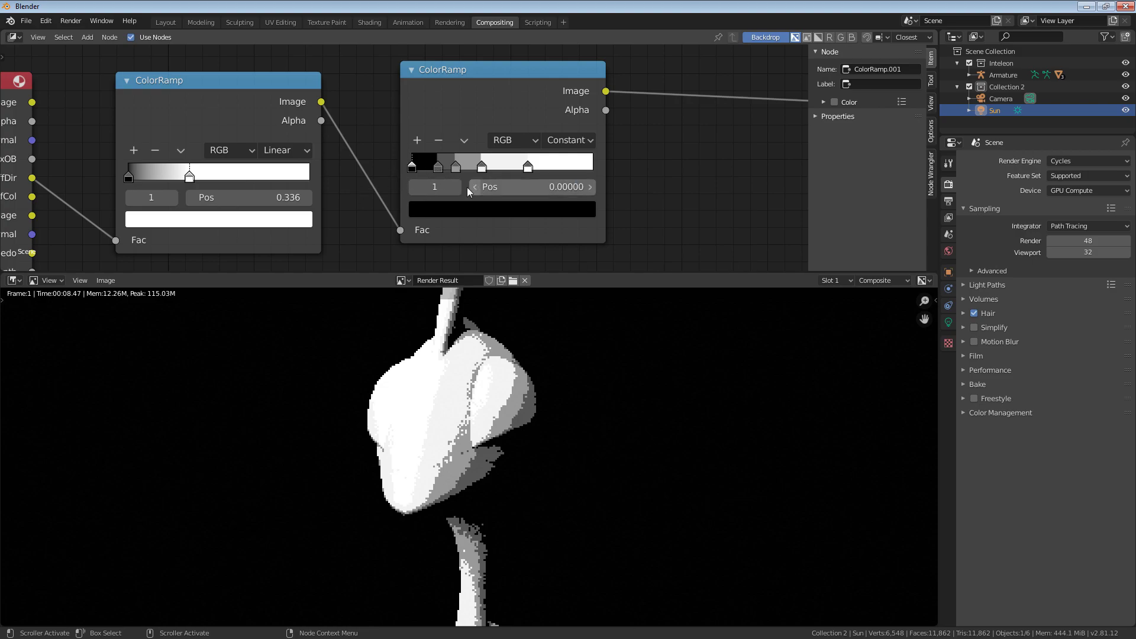
pyautogui.click(433, 211)
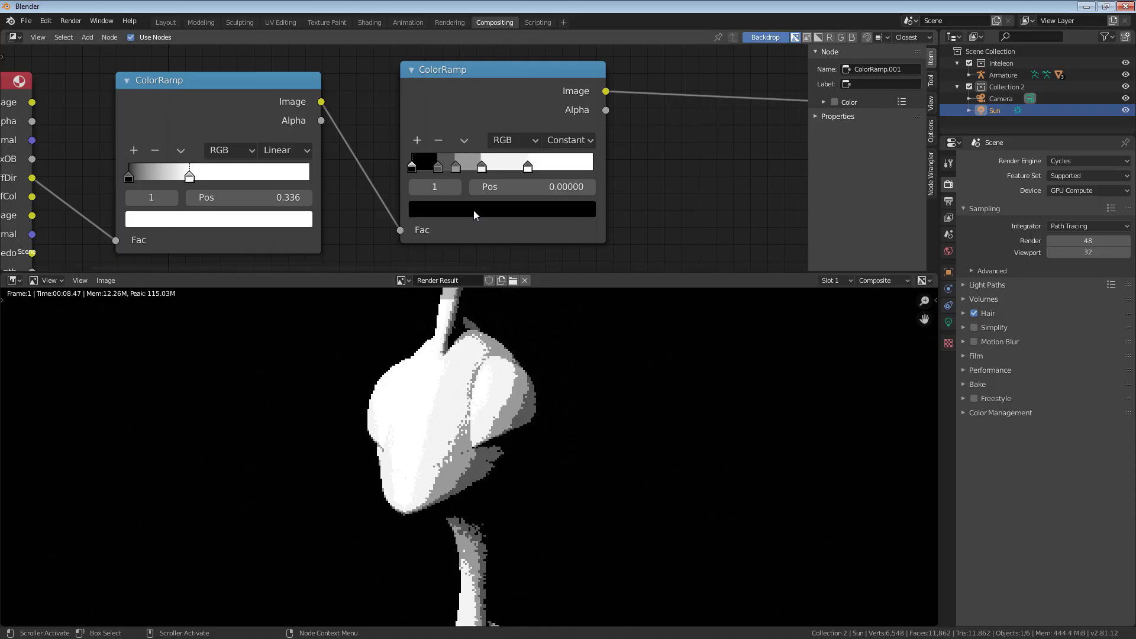
pyautogui.click(496, 209)
pyautogui.click(497, 397)
pyautogui.write('111111')
pyautogui.press('Return')
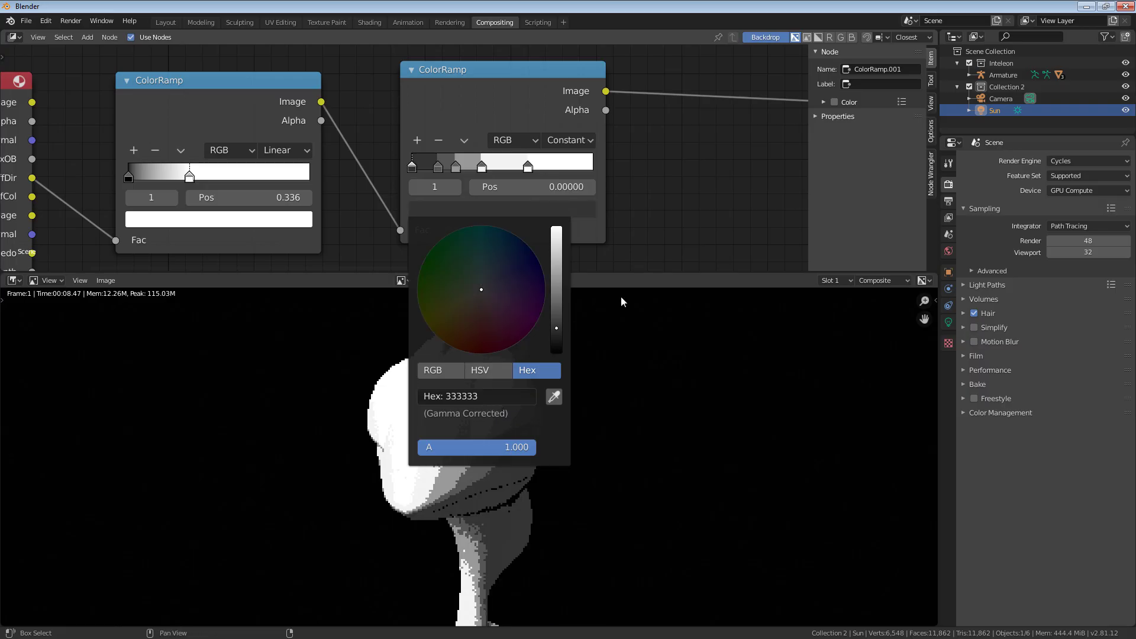
# Step: Examine the stepped shading over the whole render, particularly the grain on the wing-like membranes
pyautogui.moveTo(561, 429); pyautogui.dragTo(536, 375, button='middle')
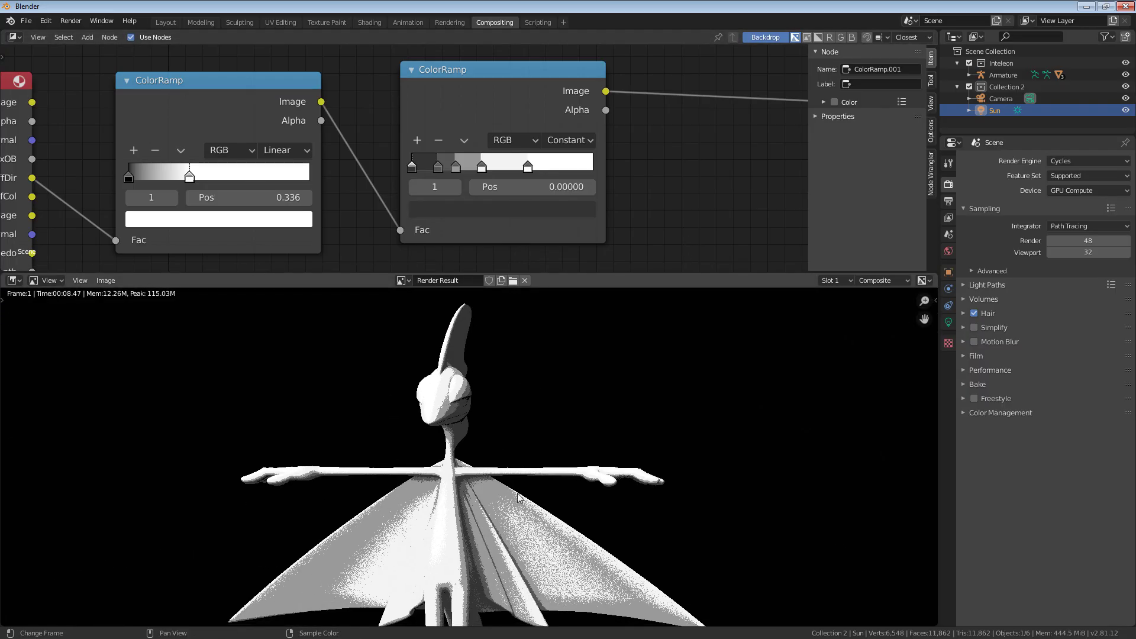
pyautogui.scroll(-5, 523, 490)
pyautogui.scroll(4, 504, 470)
pyautogui.scroll(4, 504, 470)
pyautogui.scroll(-5, 514, 472)
pyautogui.scroll(2, 530, 474)
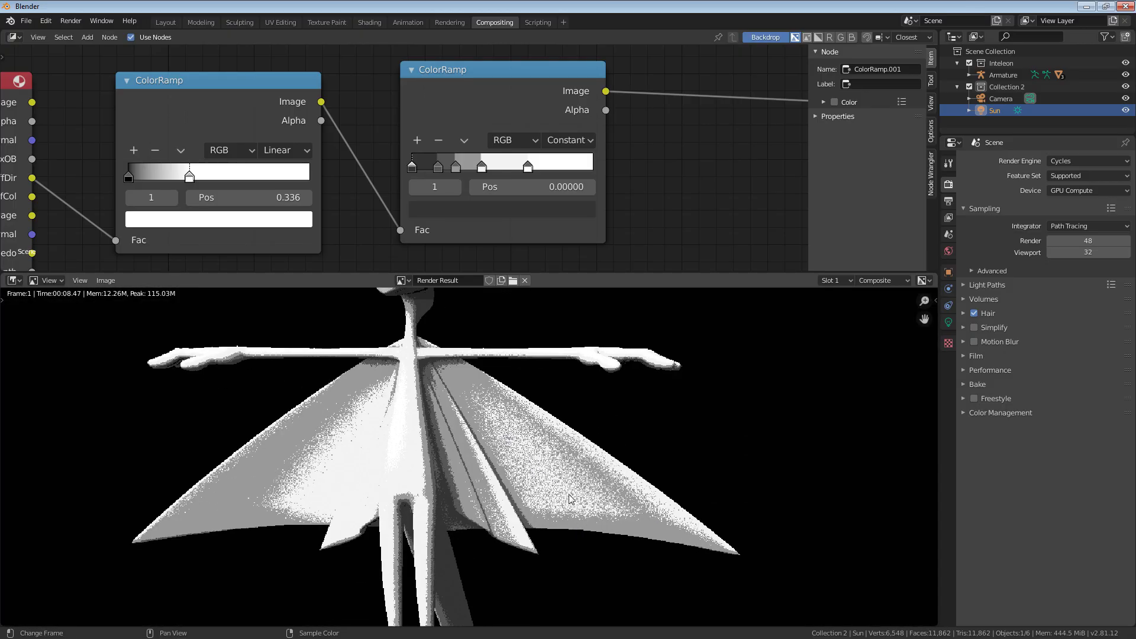
pyautogui.scroll(4, 438, 456)
pyautogui.scroll(-8, 465, 482)
pyautogui.scroll(-3, 464, 482)
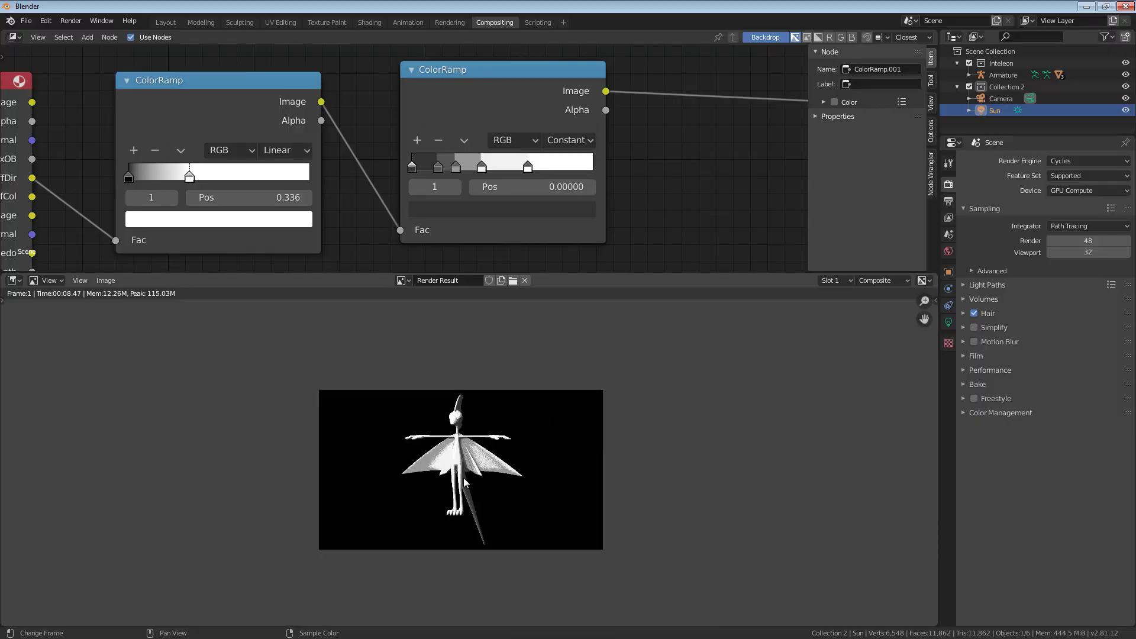
pyautogui.scroll(6, 465, 482)
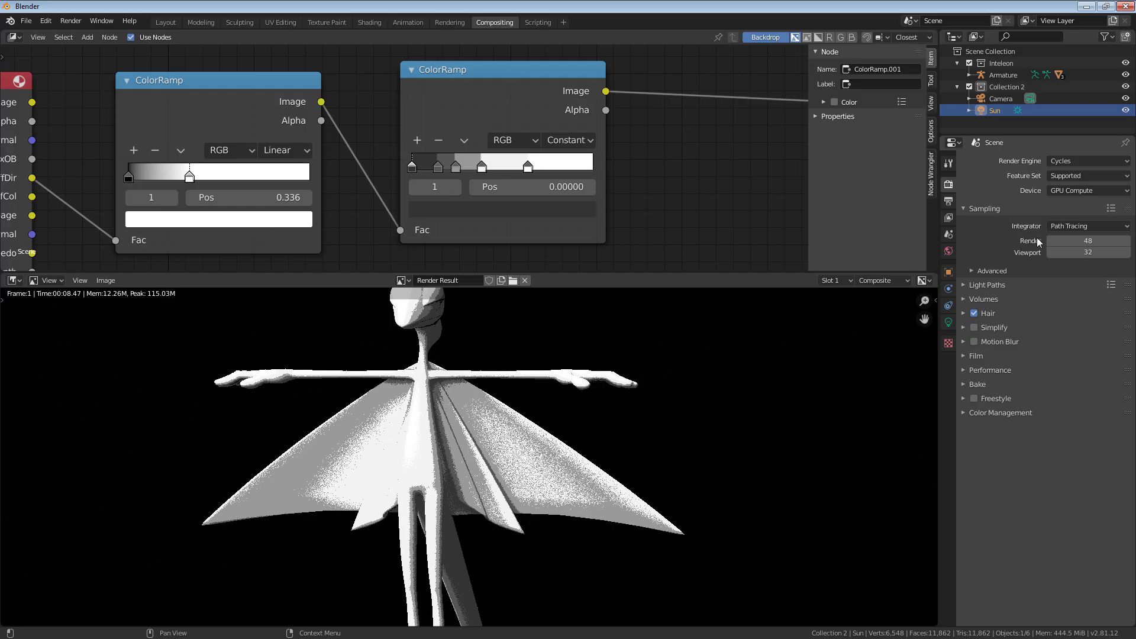
# Step: Raise the render samples to 96 and render the image into Slot 2
pyautogui.click(1098, 241)
pyautogui.press('Return')
pyautogui.click(832, 280)
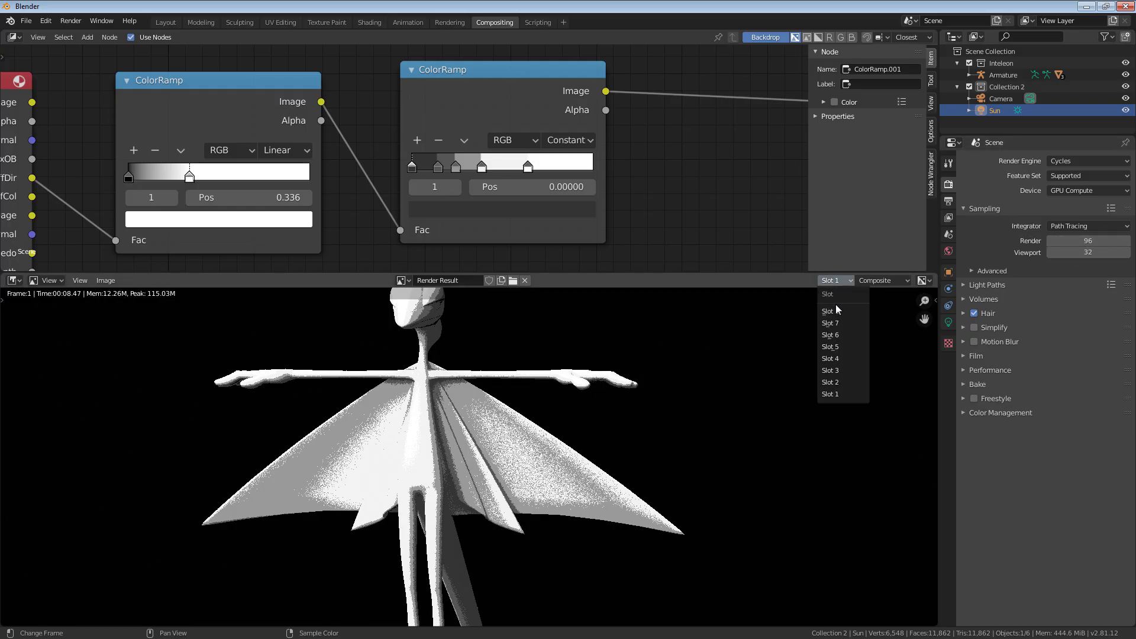
pyautogui.click(842, 382)
pyautogui.press('F12')
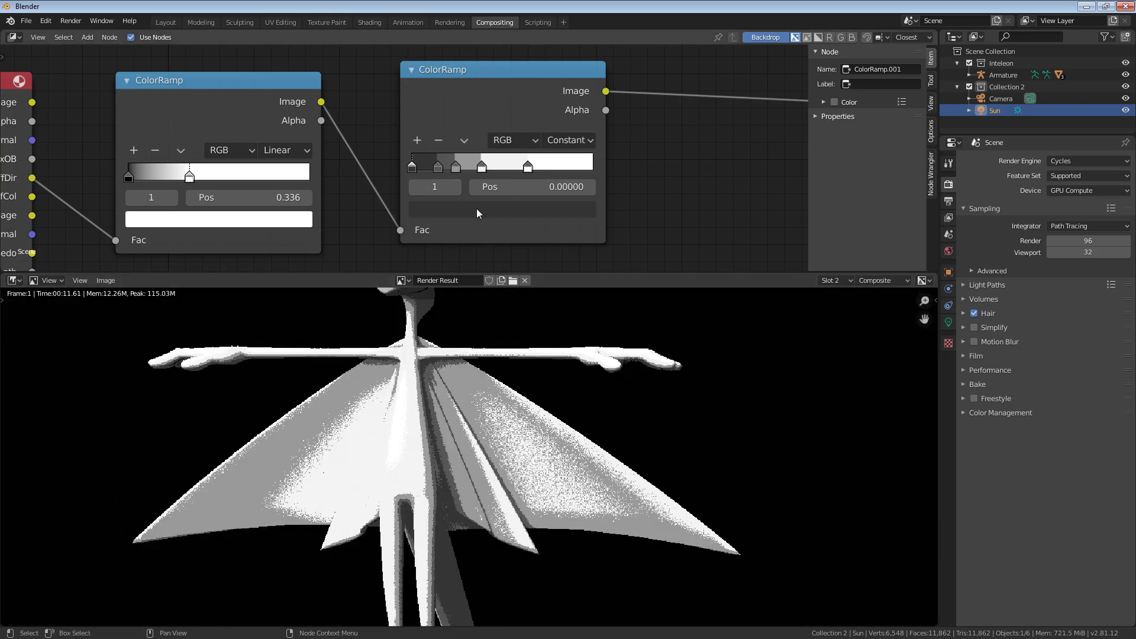
# Step: Move the Render Layers node away from the first ColorRamp to free space between the two nodes
pyautogui.scroll(-5, 456, 222)
pyautogui.moveTo(224, 266); pyautogui.dragTo(239, 179, button='middle')
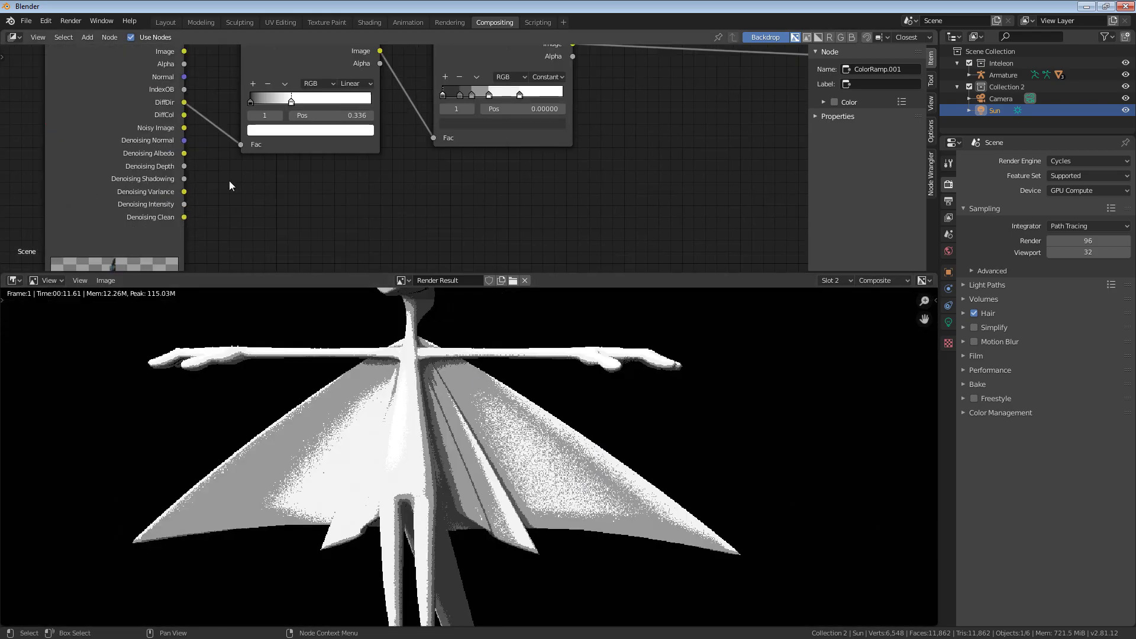
pyautogui.click(141, 181)
pyautogui.press('a')
pyautogui.press('g')
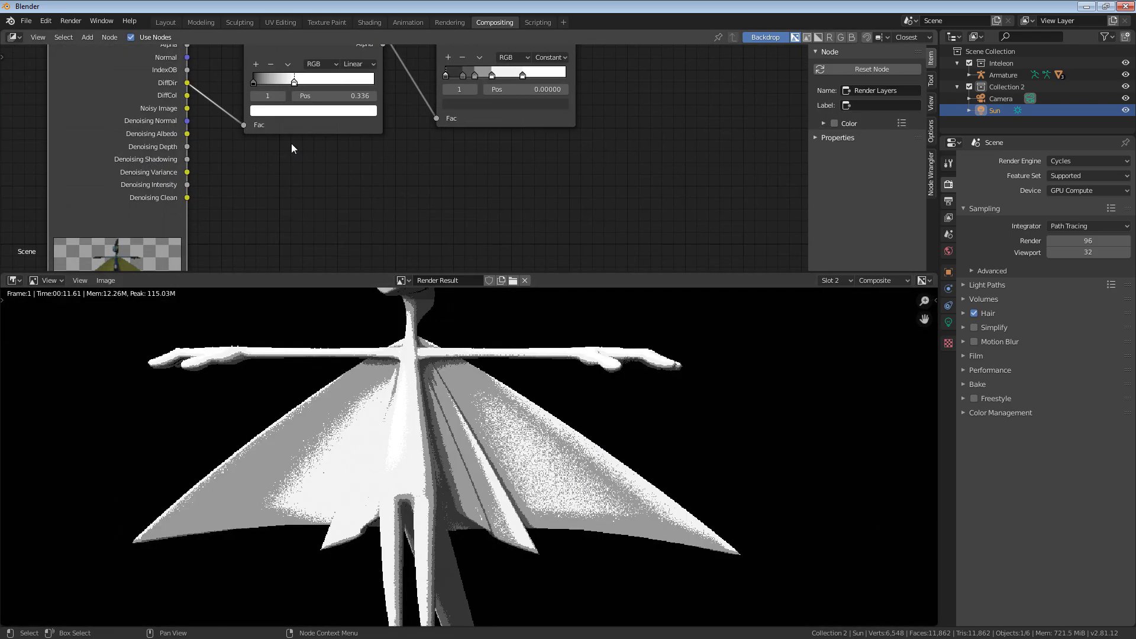
pyautogui.click(203, 172)
pyautogui.moveTo(155, 141); pyautogui.dragTo(256, 156, button='middle')
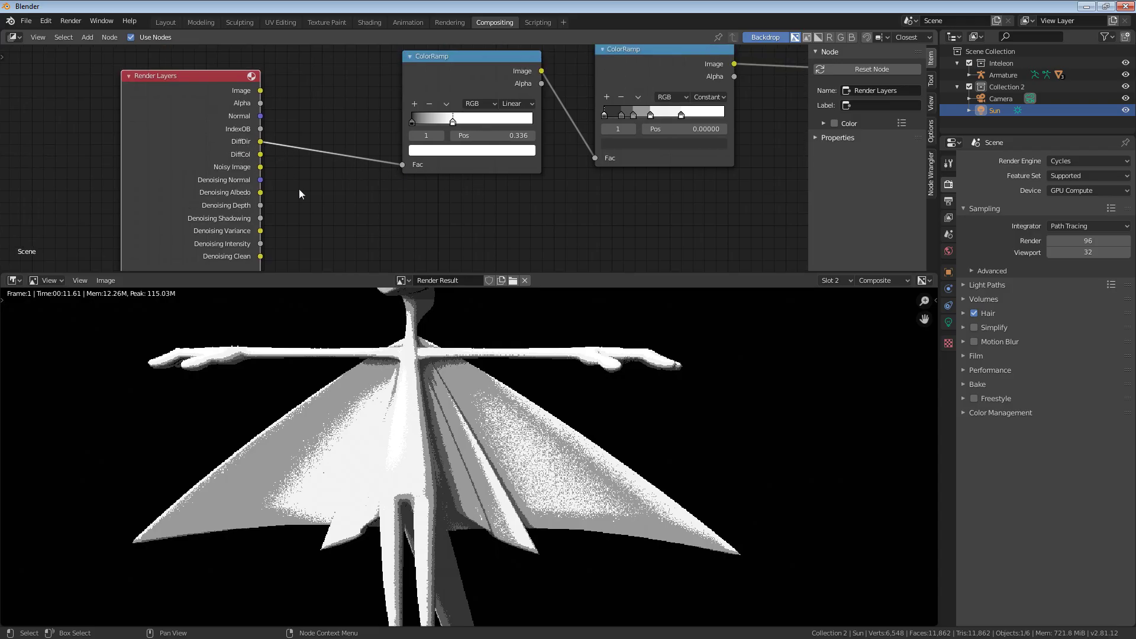
# Step: Add a Denoise filter node between the Render Layers node and the first ColorRamp
pyautogui.scroll(2, 308, 183)
pyautogui.hotkey('shift', 'a')
pyautogui.moveTo(327, 180)
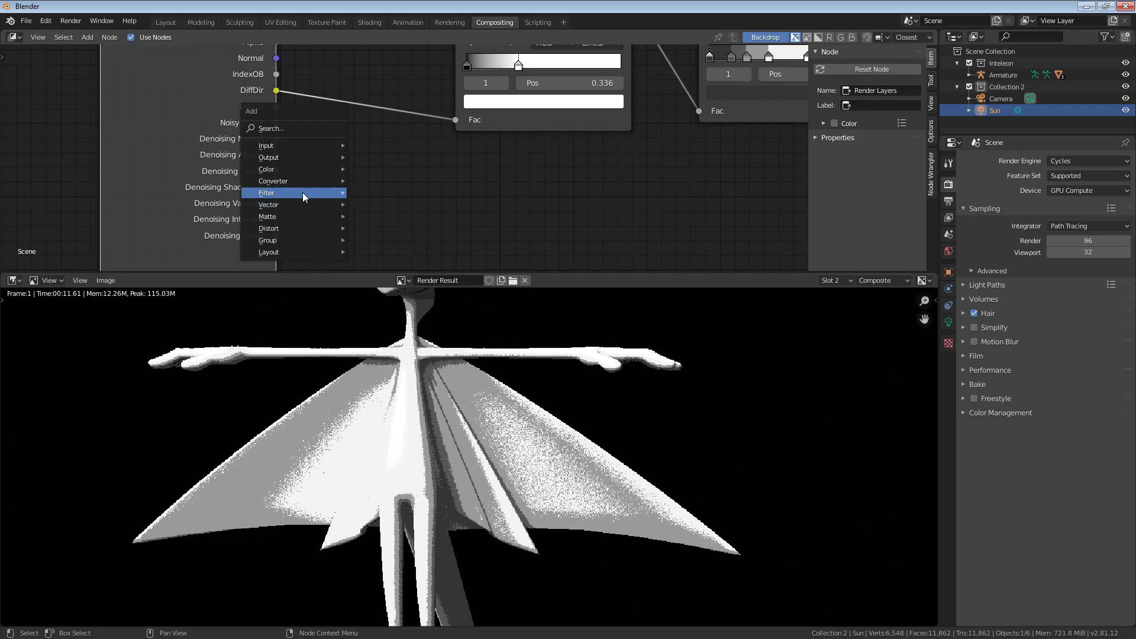
pyautogui.click(397, 240)
pyautogui.click(324, 149)
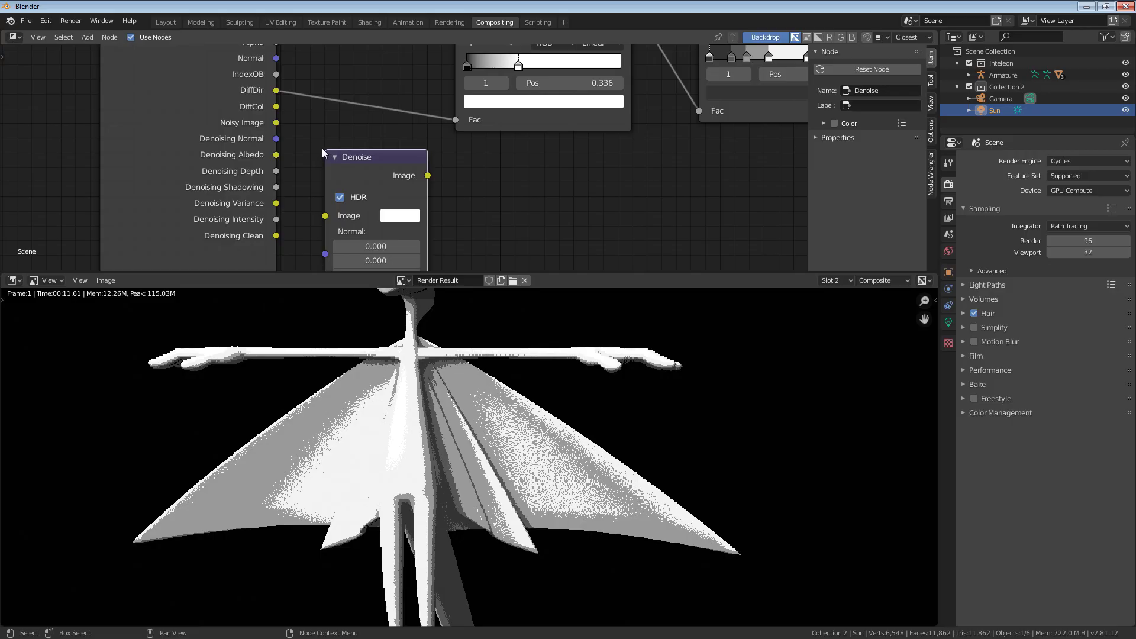
# Step: Feed DiffDir and Denoising Normal into the Denoise node's Image and Normal inputs, and route its output into the first ColorRamp
pyautogui.moveTo(323, 149); pyautogui.dragTo(319, 122, button='middle')
pyautogui.click(275, 63)
pyautogui.moveTo(274, 63); pyautogui.dragTo(321, 189)
pyautogui.moveTo(360, 138); pyautogui.dragTo(360, 104)
pyautogui.moveTo(294, 136); pyautogui.dragTo(318, 182, button='middle')
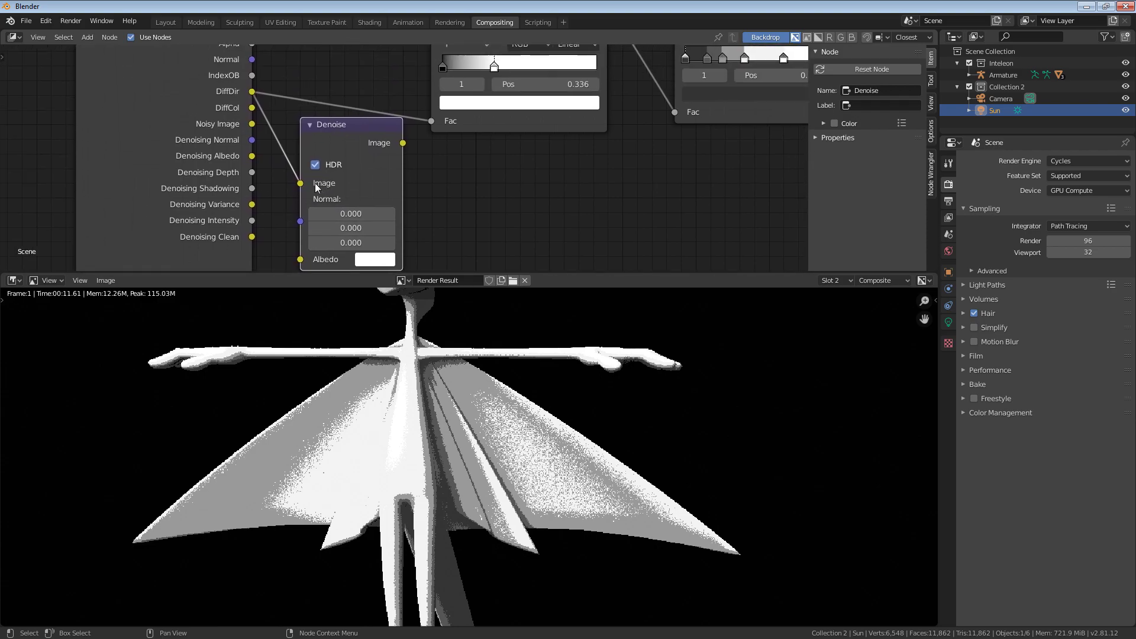
pyautogui.moveTo(254, 92); pyautogui.dragTo(275, 139)
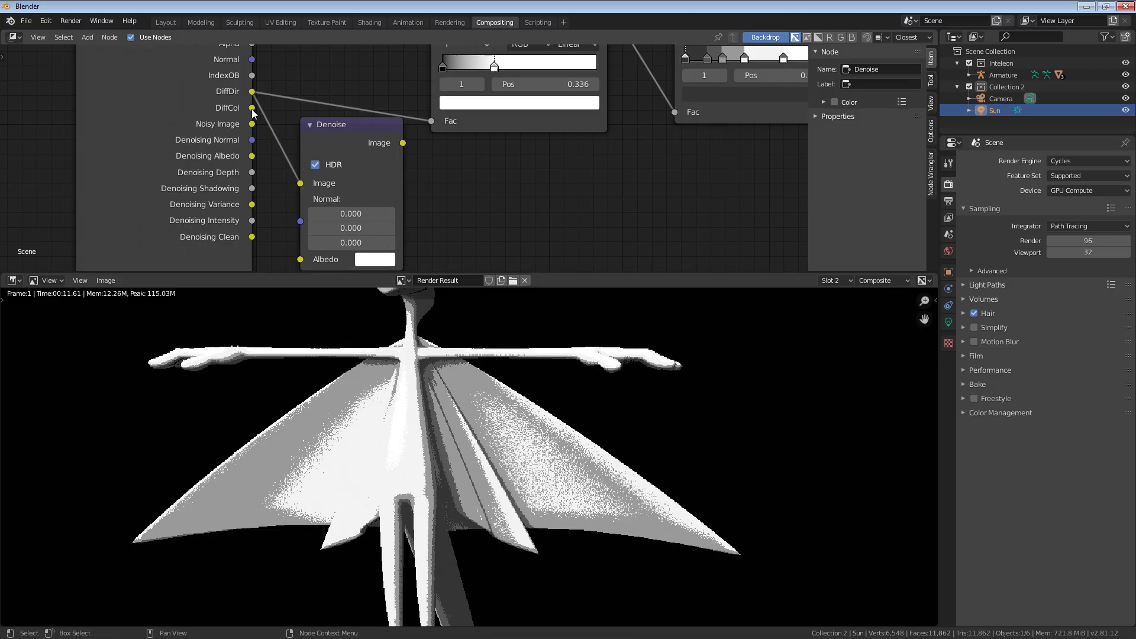
pyautogui.moveTo(266, 175); pyautogui.dragTo(259, 152, button='middle')
pyautogui.moveTo(246, 118); pyautogui.dragTo(296, 208)
pyautogui.moveTo(296, 208); pyautogui.dragTo(202, 275, button='middle')
pyautogui.moveTo(303, 186); pyautogui.dragTo(335, 165)
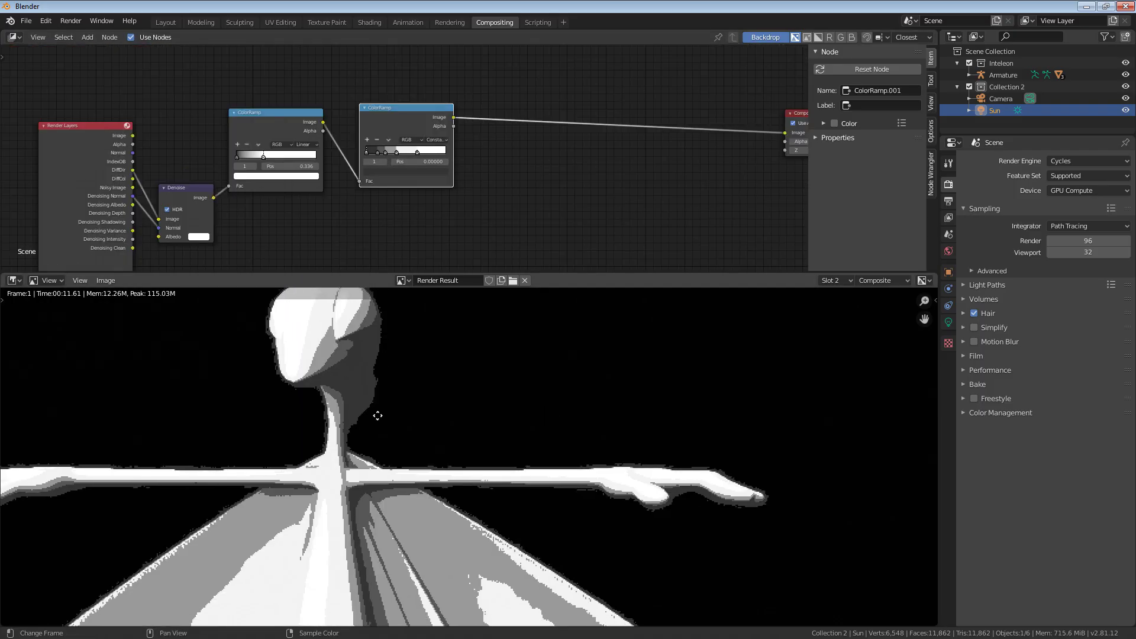
# Step: Examine the denoised shading bands on the wing-like membranes and along the edges of the arm and hand
pyautogui.scroll(3, 375, 414)
pyautogui.scroll(-5, 362, 551)
pyautogui.scroll(4, 378, 519)
pyautogui.scroll(3, 381, 517)
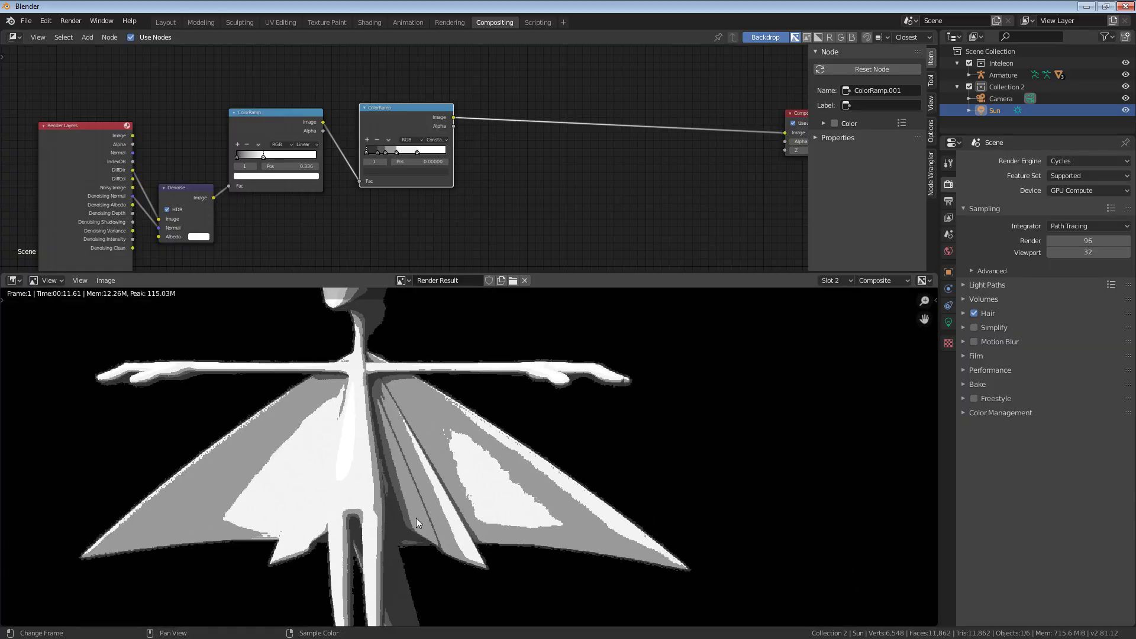
pyautogui.moveTo(208, 201); pyautogui.dragTo(220, 168, button='middle')
pyautogui.click(210, 173)
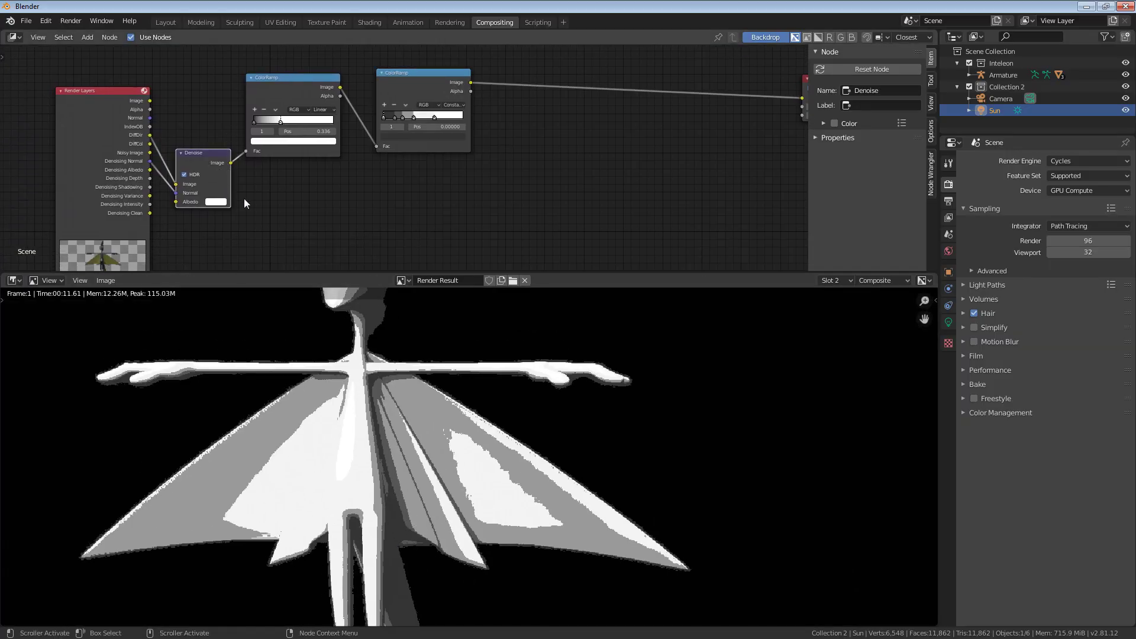
pyautogui.moveTo(444, 361); pyautogui.dragTo(412, 474, button='middle')
pyautogui.scroll(7, 533, 482)
pyautogui.moveTo(630, 514); pyautogui.dragTo(657, 510, button='middle')
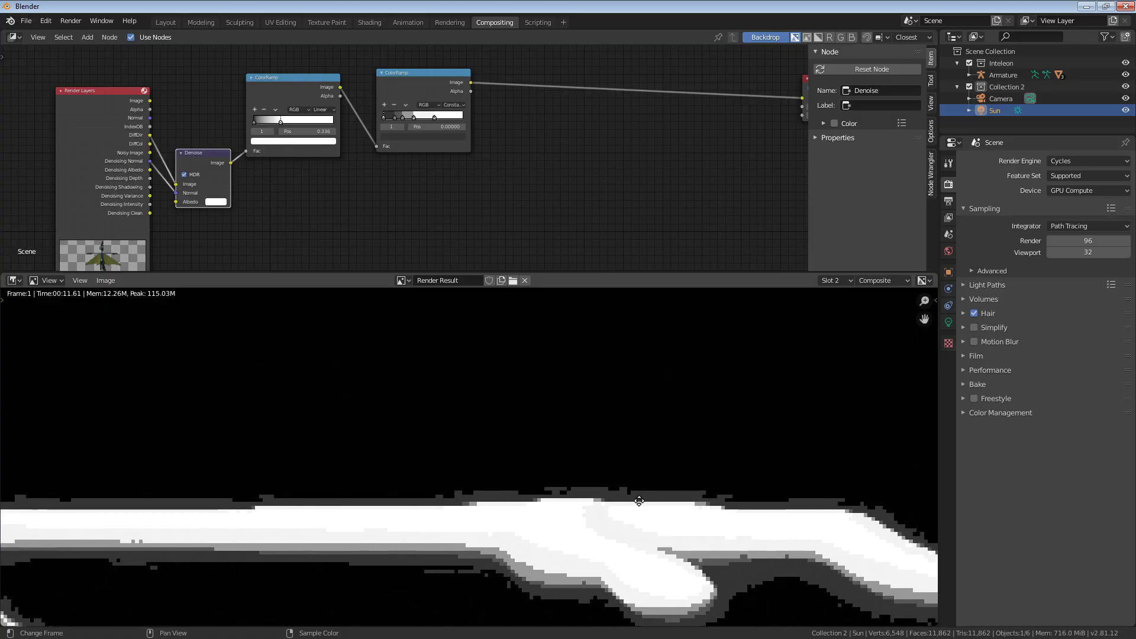
pyautogui.scroll(-2, 398, 406)
pyautogui.scroll(-1, 474, 436)
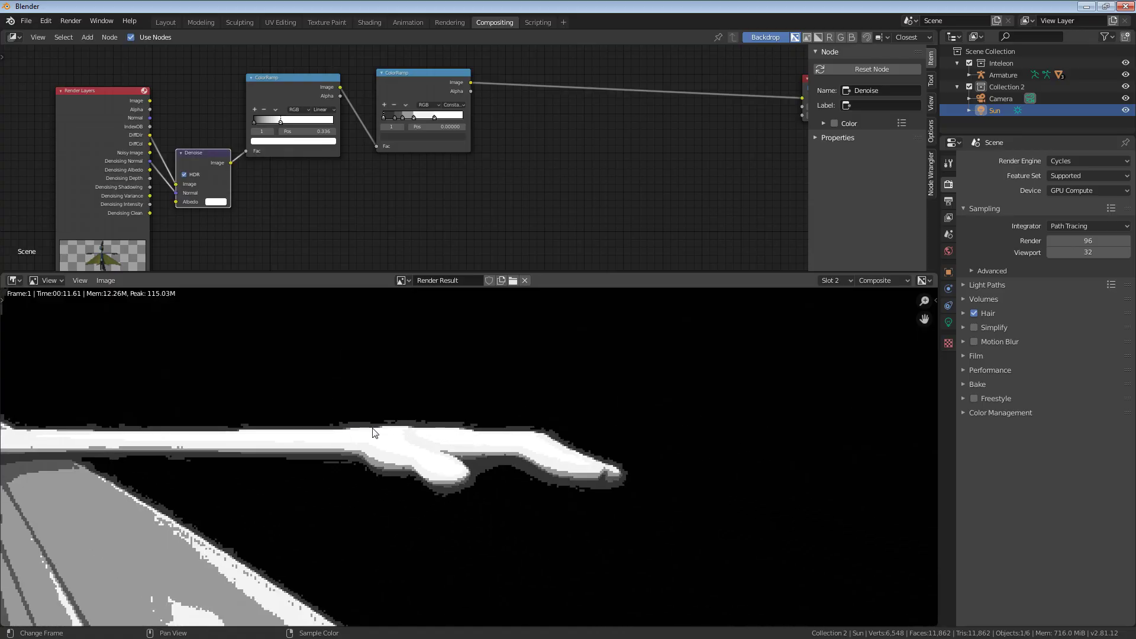
pyautogui.moveTo(351, 434); pyautogui.dragTo(462, 461, button='middle')
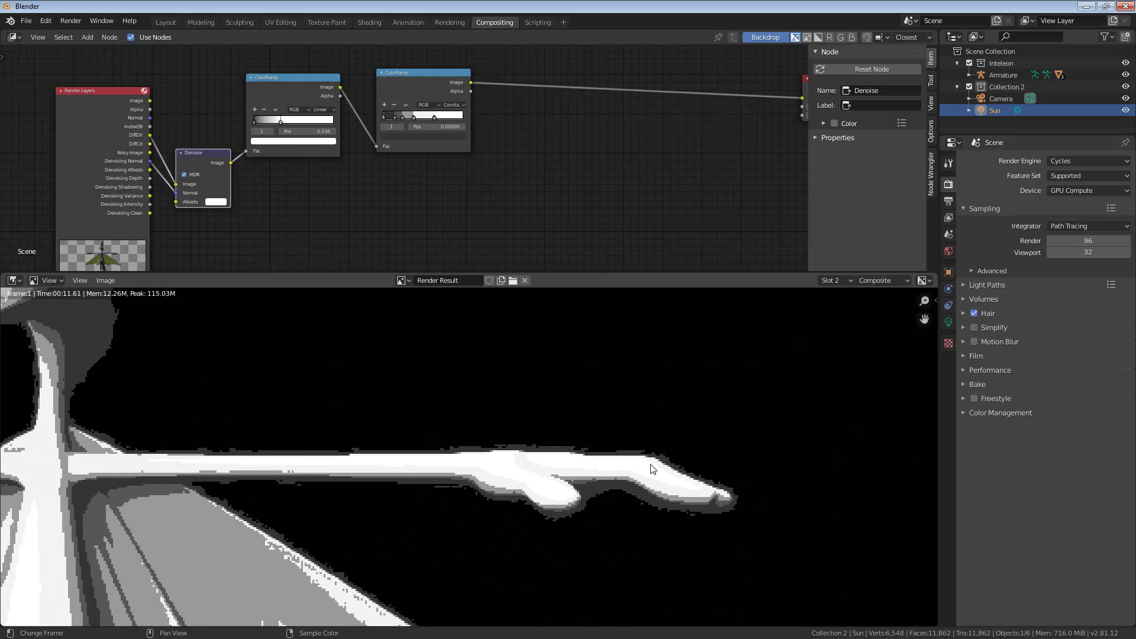
pyautogui.scroll(3, 644, 468)
pyautogui.scroll(-2, 664, 441)
pyautogui.scroll(1, 537, 473)
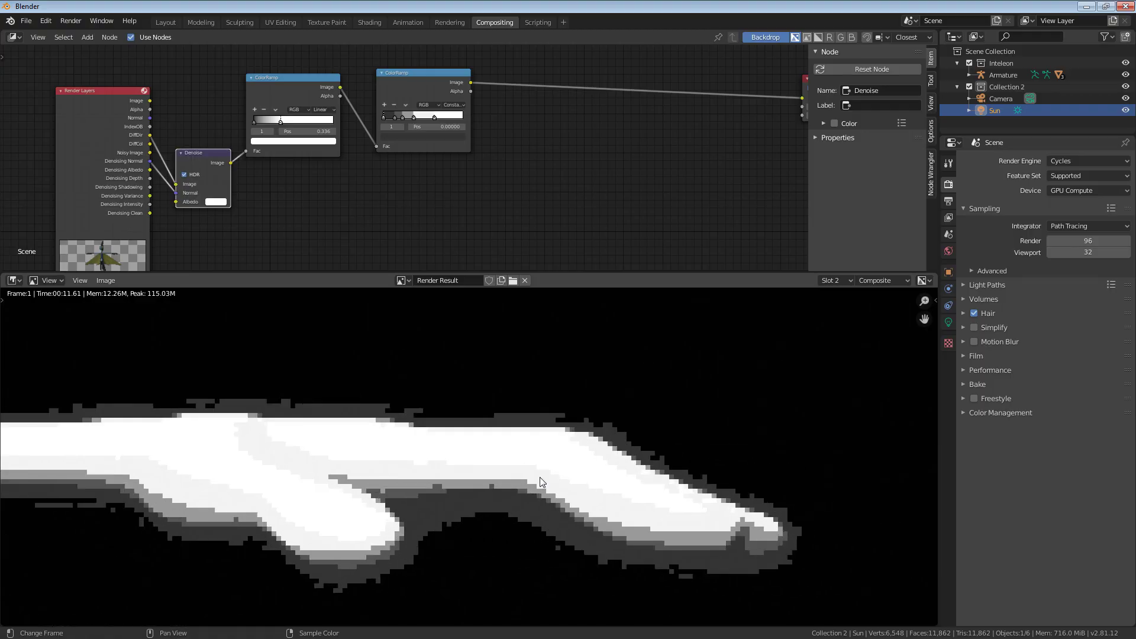
# Step: Try stop 1 of the second ColorRamp at position 0.018 and check the shading on the head and membranes
pyautogui.scroll(3, 374, 158)
pyautogui.scroll(2, 391, 234)
pyautogui.moveTo(369, 144); pyautogui.dragTo(372, 148)
pyautogui.scroll(-6, 451, 405)
pyautogui.moveTo(279, 337); pyautogui.dragTo(475, 477, button='middle')
pyautogui.scroll(3, 476, 478)
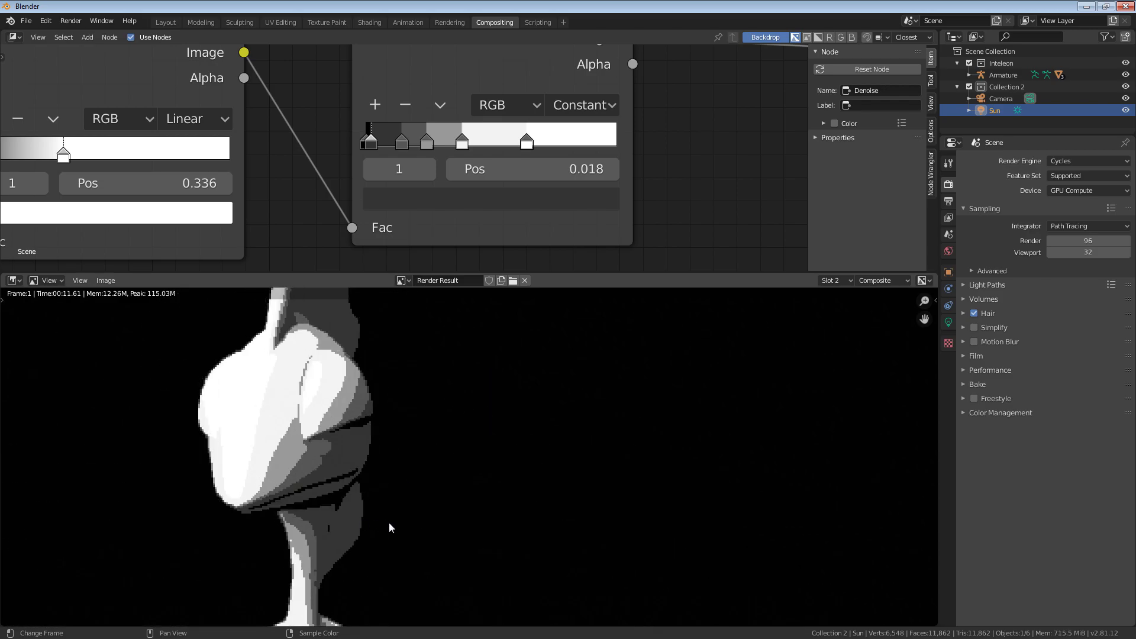
pyautogui.moveTo(419, 538); pyautogui.dragTo(350, 490, button='middle')
pyautogui.scroll(-4, 409, 158)
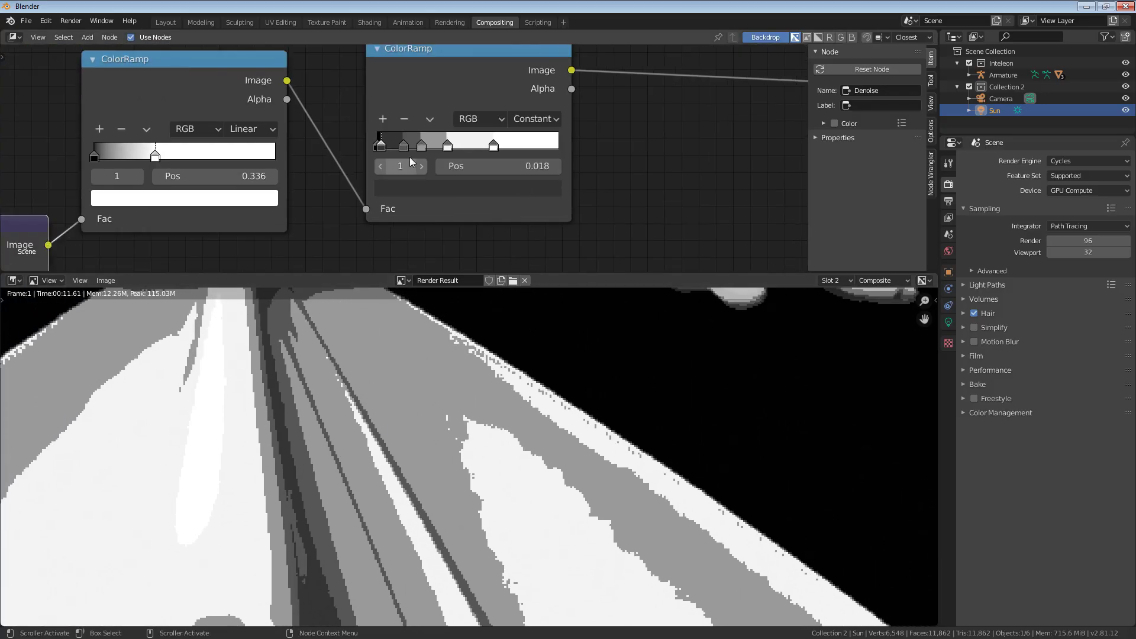
# Step: Set the position of stop 1 in the second ColorRamp back to 0
pyautogui.scroll(2, 420, 159)
pyautogui.moveTo(366, 136); pyautogui.dragTo(363, 136)
pyautogui.click(505, 171)
pyautogui.moveTo(495, 177); pyautogui.dragTo(661, 185)
pyautogui.write('0')
pyautogui.press('Return')
# Step: Delete the Denoise node and connect the DiffDir output directly to the first ColorRamp's Fac input
pyautogui.scroll(-2, 405, 192)
pyautogui.scroll(-2, 435, 196)
pyautogui.moveTo(198, 225); pyautogui.dragTo(221, 193, button='middle')
pyautogui.press('x')
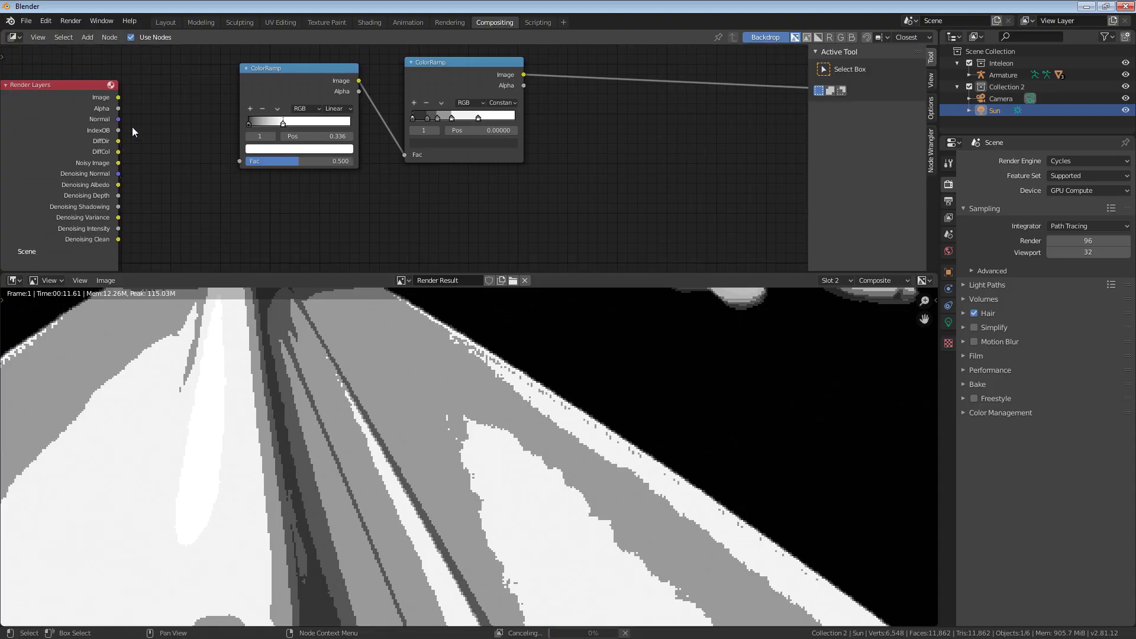
pyautogui.moveTo(119, 141); pyautogui.dragTo(240, 161)
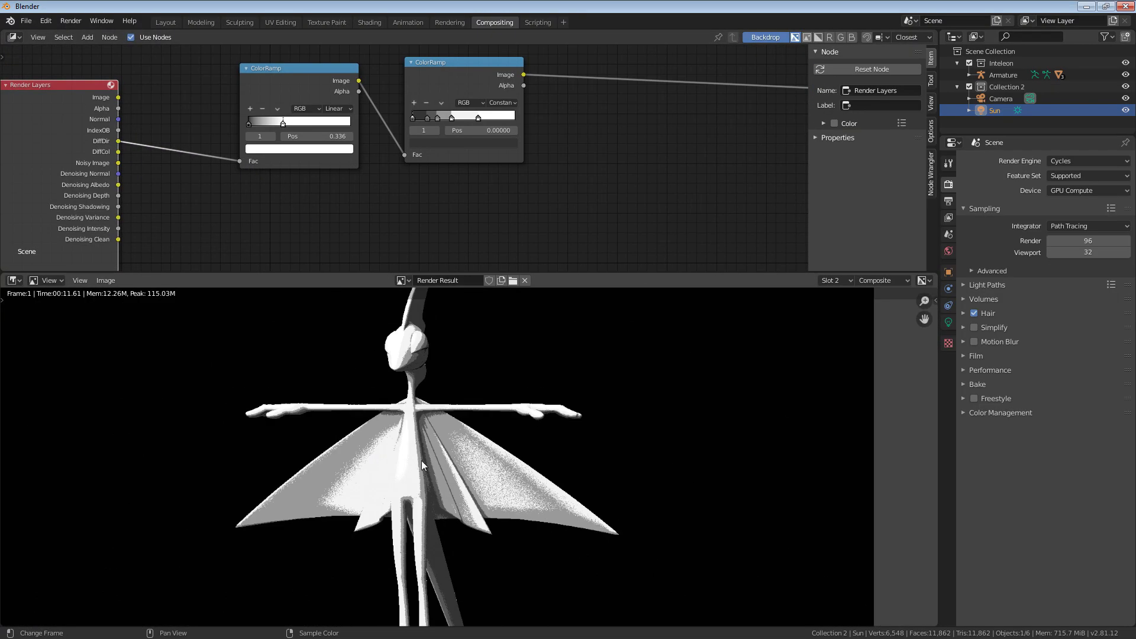
# Step: Double the render samples to 192 and render the image into Slot 3
pyautogui.scroll(-2, 466, 456)
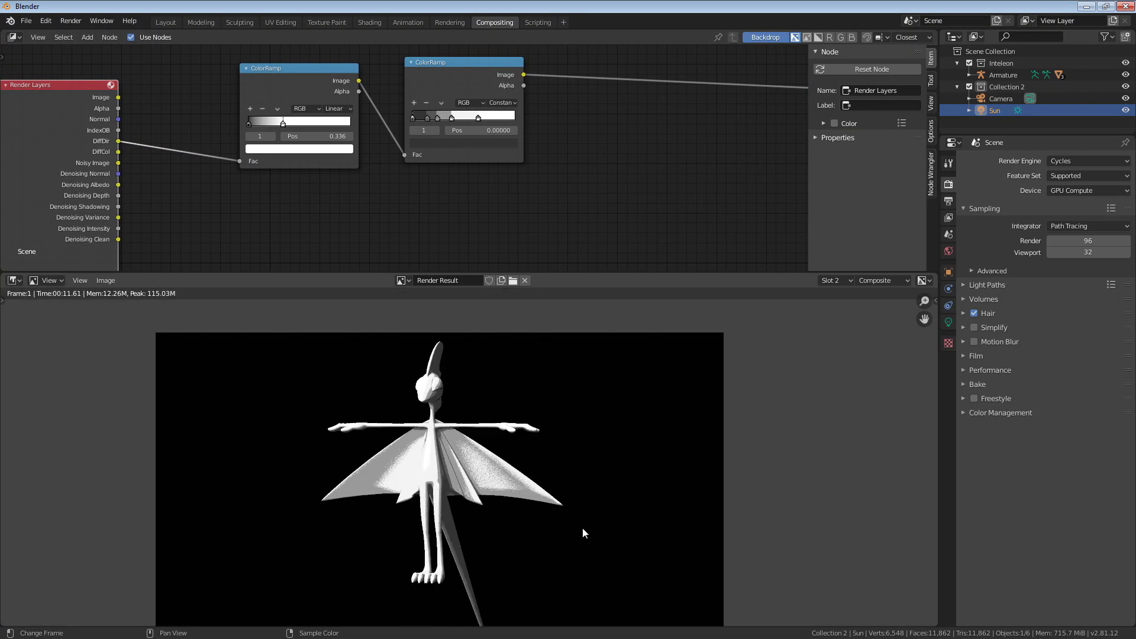
pyautogui.scroll(-1, 617, 480)
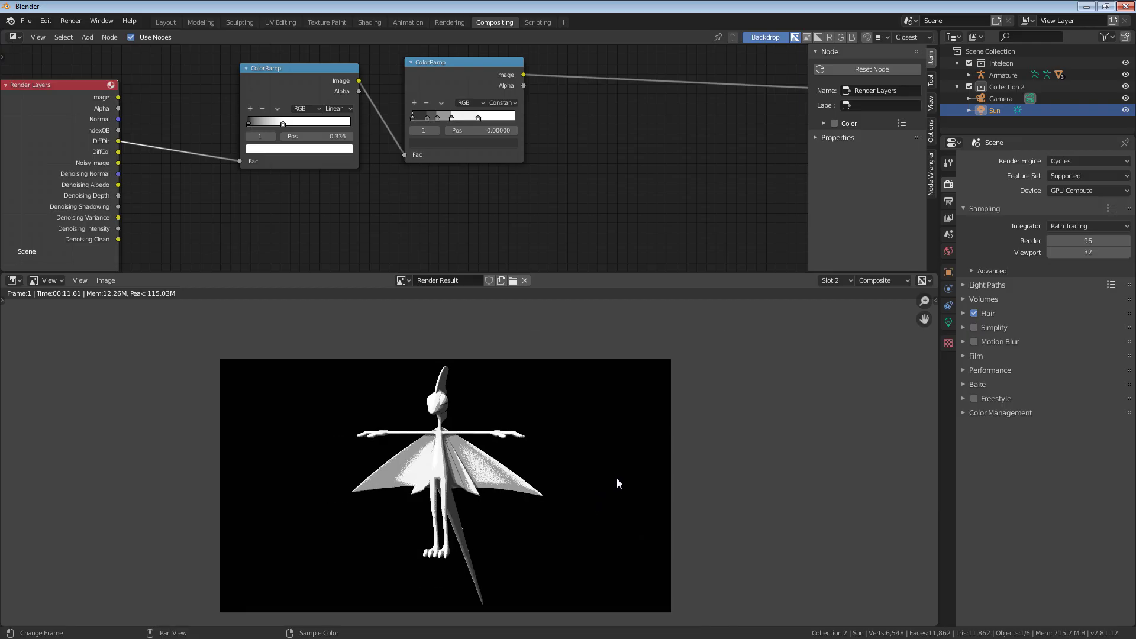
pyautogui.scroll(5, 590, 456)
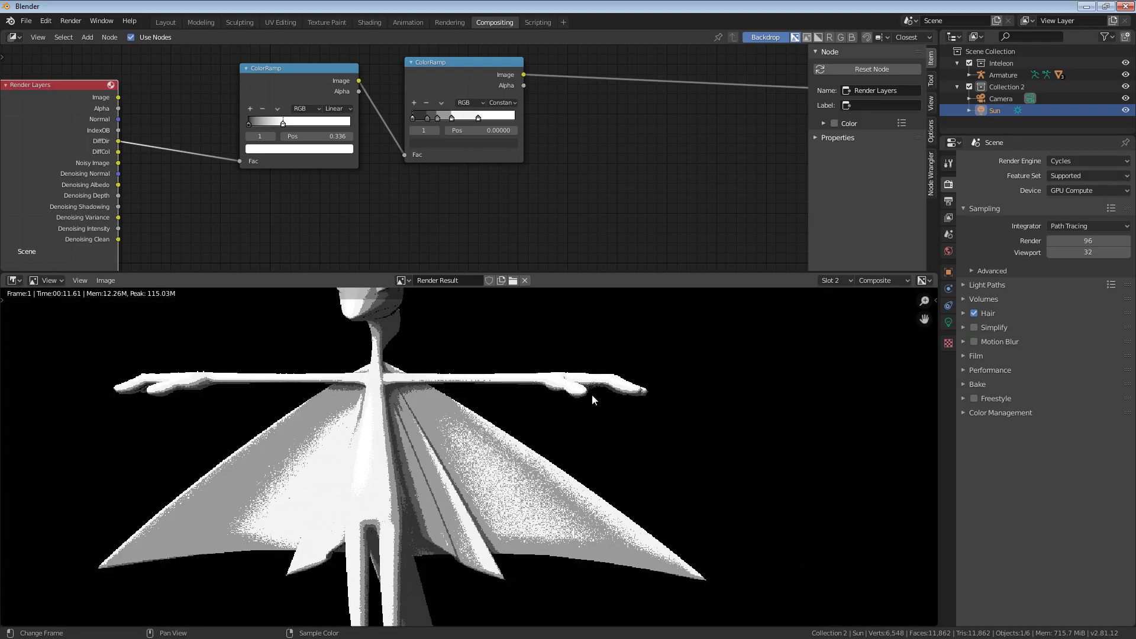
pyautogui.click(1089, 239)
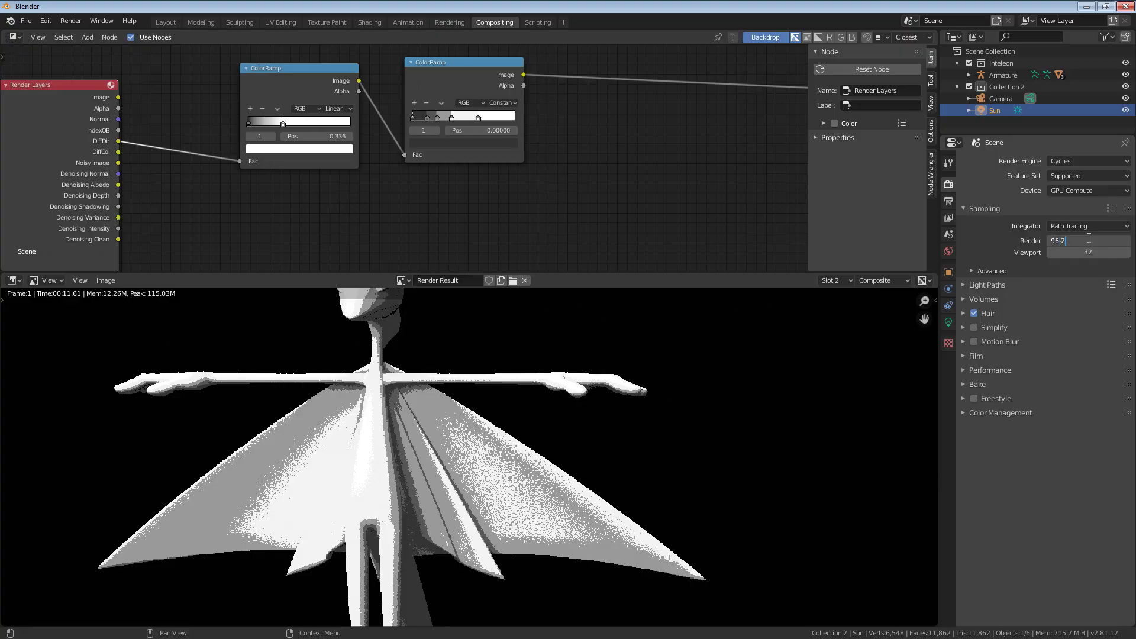
pyautogui.write('*2')
pyautogui.press('Return')
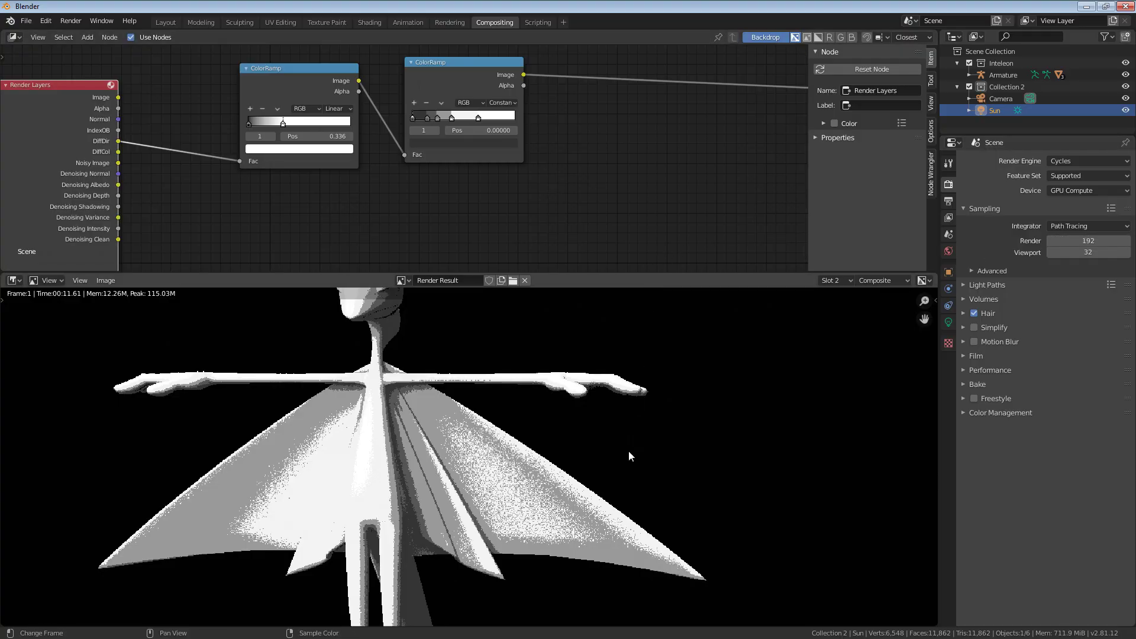
pyautogui.click(842, 283)
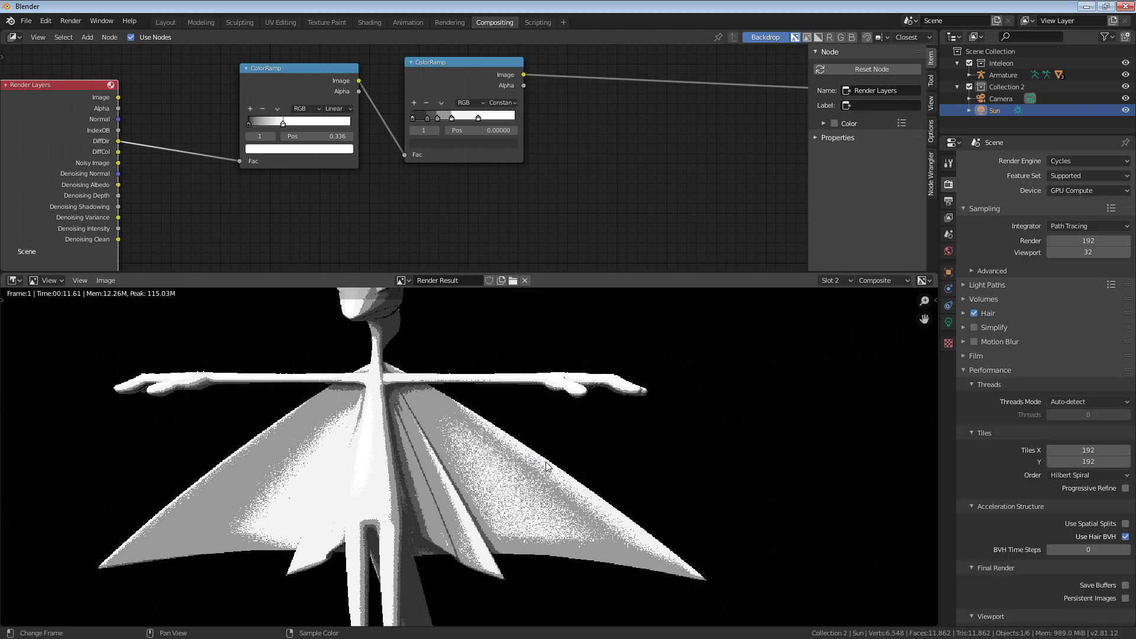
# Step: Compare the grain on the membranes between the render slots for the 96-sample and 192-sample renders
pyautogui.scroll(1, 548, 462)
pyautogui.press('j')
pyautogui.press('j')
pyautogui.scroll(1, 285, 461)
pyautogui.moveTo(285, 461); pyautogui.dragTo(446, 453, button='middle')
pyautogui.scroll(-3, 406, 482)
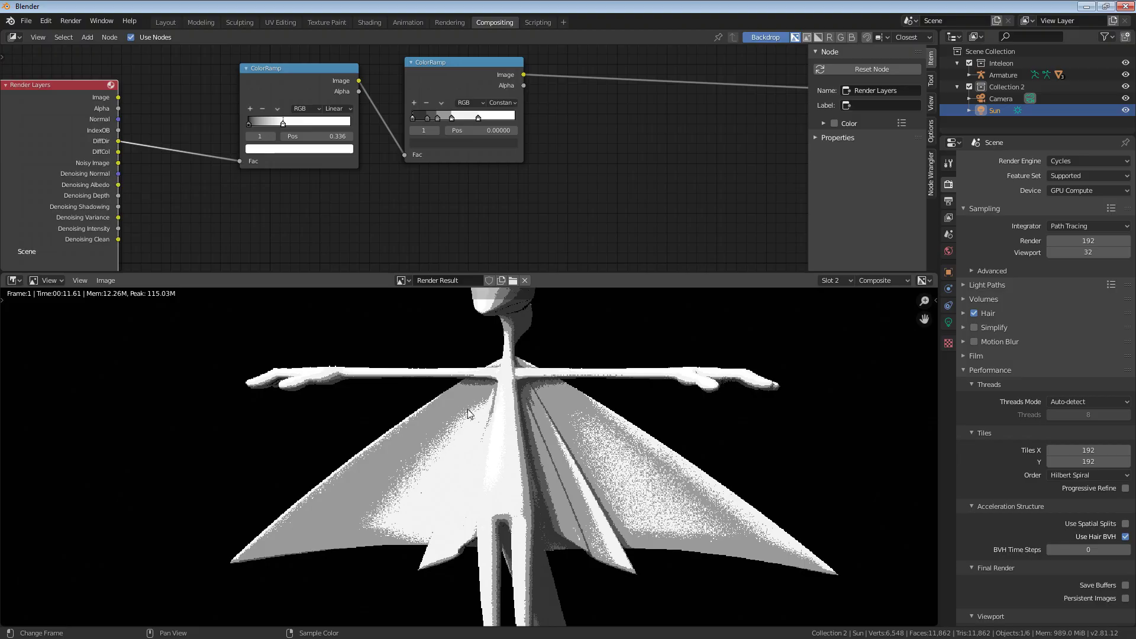
pyautogui.press('j')
pyautogui.scroll(-6, 435, 452)
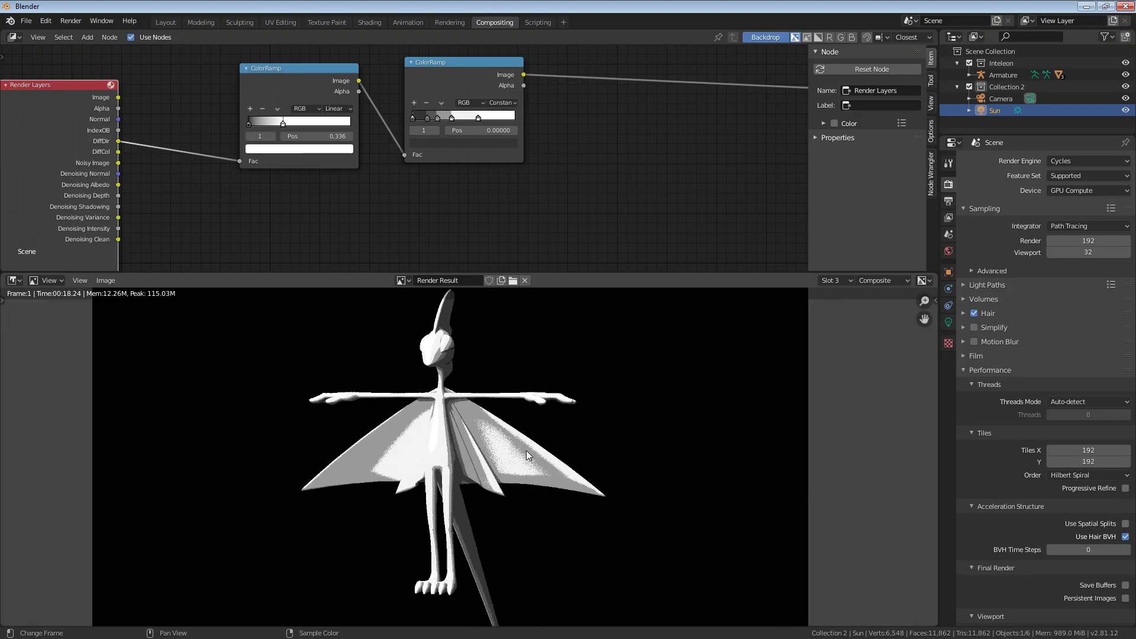
# Step: Examine the 192-sample render from the head to the membranes, both close up and as a whole
pyautogui.scroll(-1, 505, 472)
pyautogui.scroll(9, 502, 474)
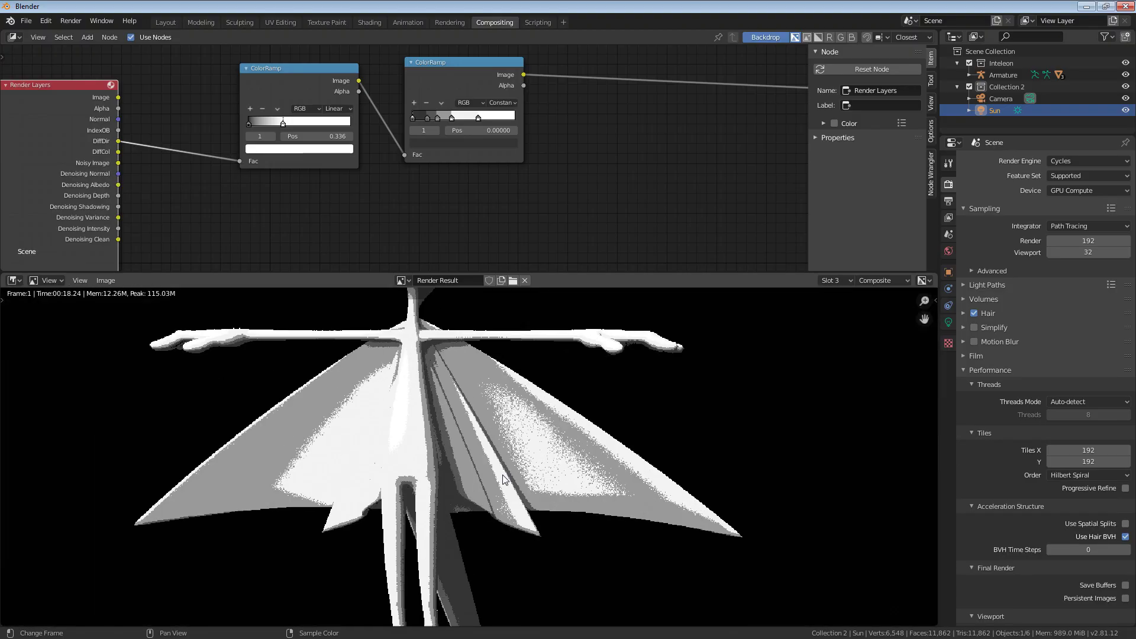
pyautogui.scroll(-3, 494, 430)
pyautogui.scroll(3, 462, 398)
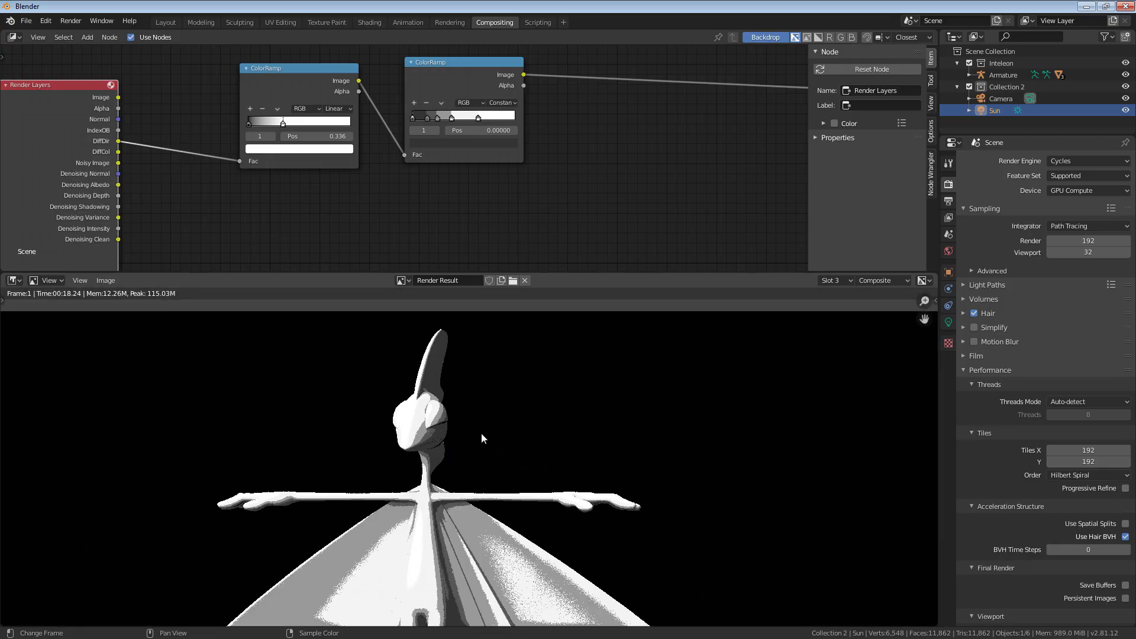
pyautogui.scroll(3, 485, 438)
pyautogui.moveTo(485, 438); pyautogui.dragTo(477, 570, button='middle')
pyautogui.scroll(1, 477, 570)
pyautogui.scroll(-5, 502, 527)
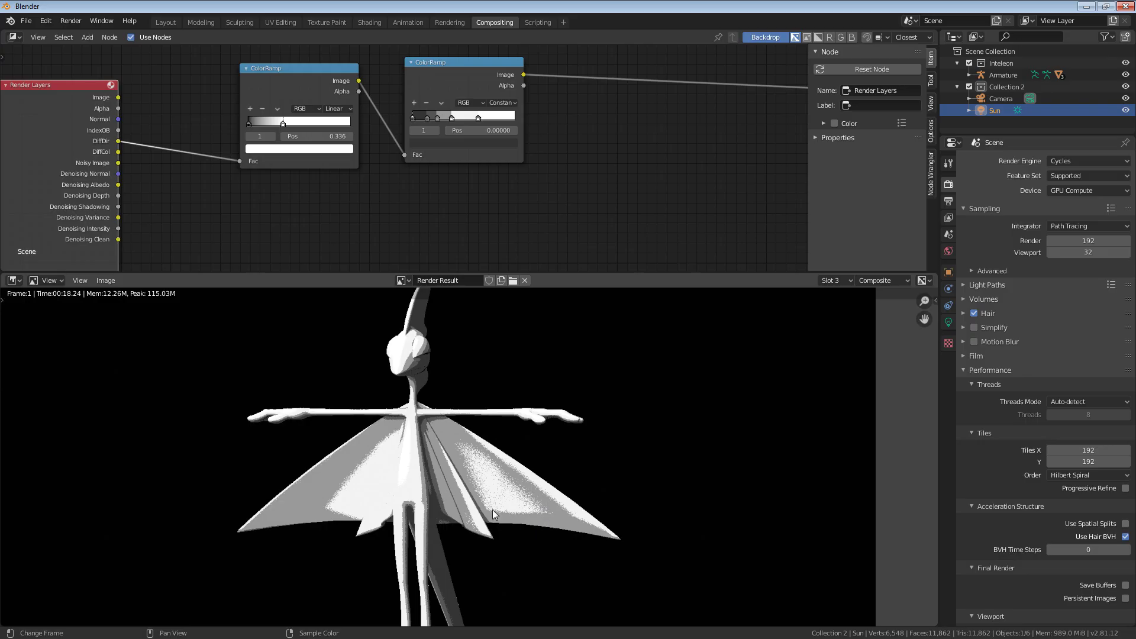
pyautogui.scroll(-3, 477, 505)
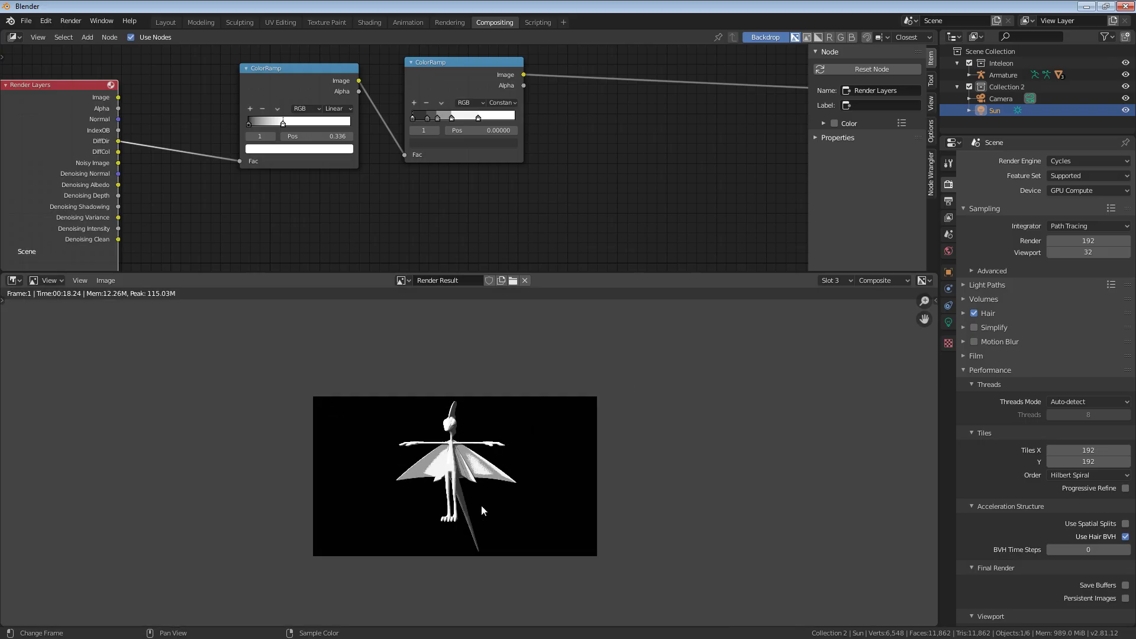
pyautogui.scroll(7, 488, 473)
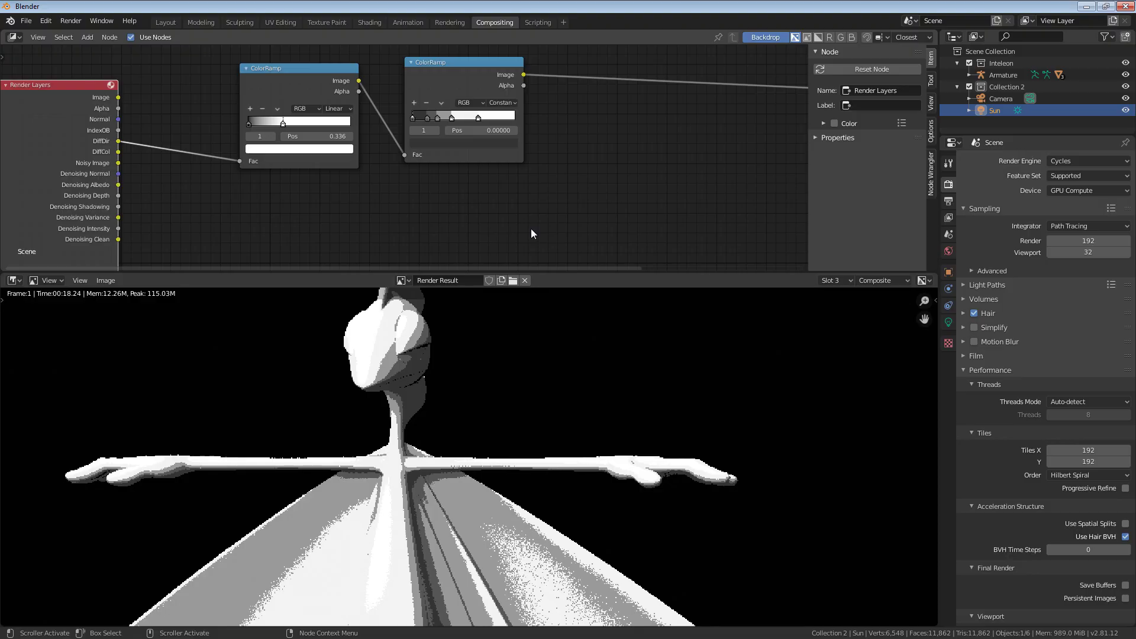
# Step: Preview the flat colors by connecting DiffCol directly to the Composite node, and reconnect the second ColorRamp's image output to it
pyautogui.scroll(-4, 331, 196)
pyautogui.scroll(3, 284, 167)
pyautogui.moveTo(142, 194); pyautogui.dragTo(240, 193, button='middle')
pyautogui.scroll(2, 240, 193)
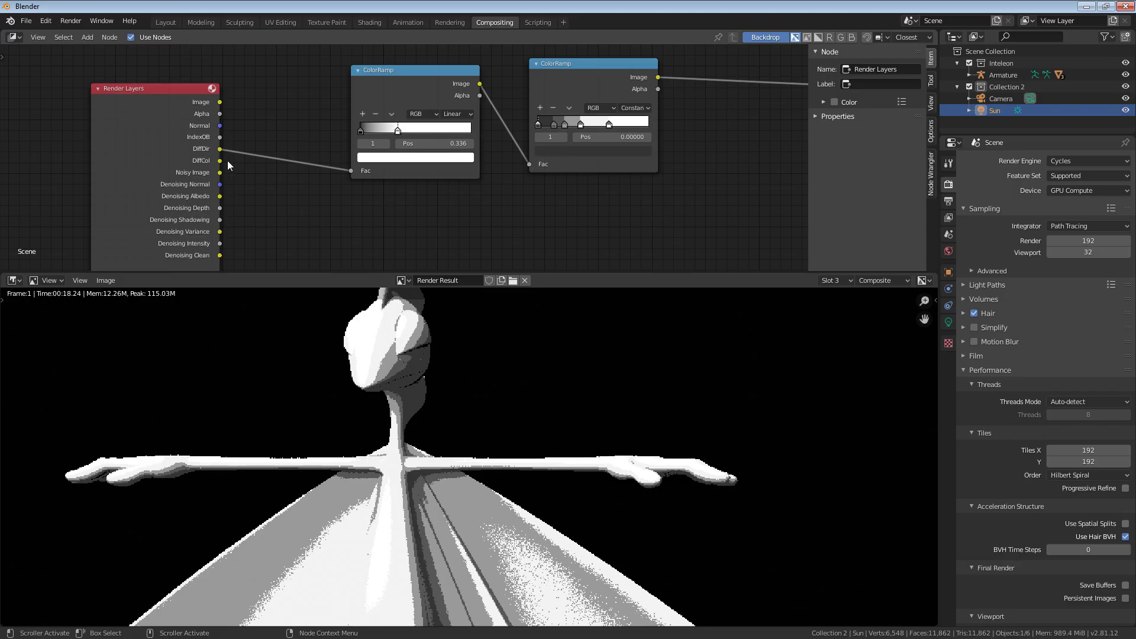
pyautogui.scroll(-3, 374, 170)
pyautogui.moveTo(402, 177); pyautogui.dragTo(213, 203, button='middle')
pyautogui.moveTo(76, 192); pyautogui.dragTo(680, 149)
pyautogui.moveTo(463, 403); pyautogui.dragTo(496, 481, button='middle')
pyautogui.scroll(3, 429, 443)
pyautogui.scroll(-8, 484, 438)
pyautogui.scroll(2, 497, 480)
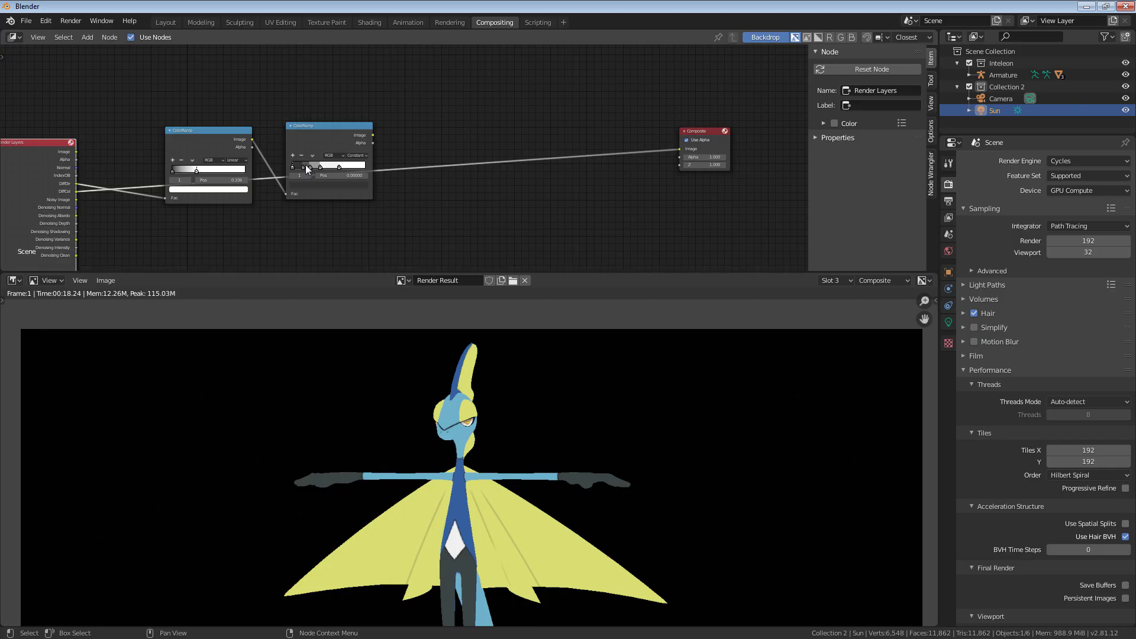
pyautogui.moveTo(379, 138); pyautogui.dragTo(402, 111, button='middle')
pyautogui.moveTo(395, 108); pyautogui.dragTo(702, 122)
# Step: Insert a Mix node between the second ColorRamp and Composite, and connect DiffCol to its second Image input
pyautogui.moveTo(486, 226); pyautogui.dragTo(295, 182, button='middle')
pyautogui.hotkey('shift', 'a')
pyautogui.moveTo(339, 147)
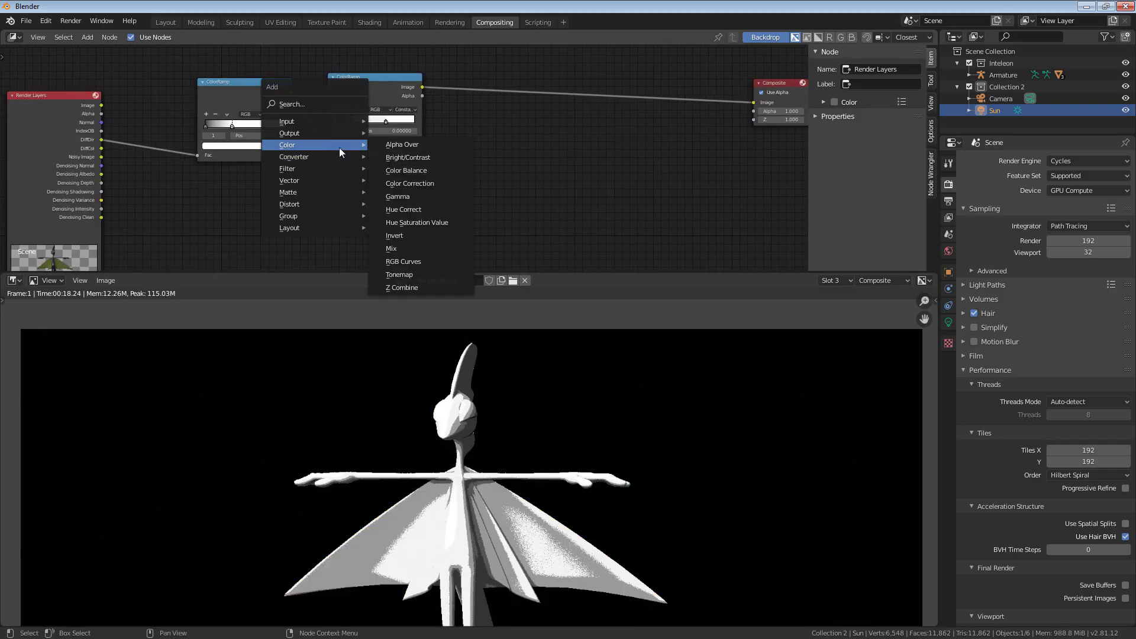
pyautogui.click(414, 249)
pyautogui.click(498, 84)
pyautogui.moveTo(101, 148); pyautogui.dragTo(140, 188)
pyautogui.moveTo(120, 146); pyautogui.dragTo(508, 147)
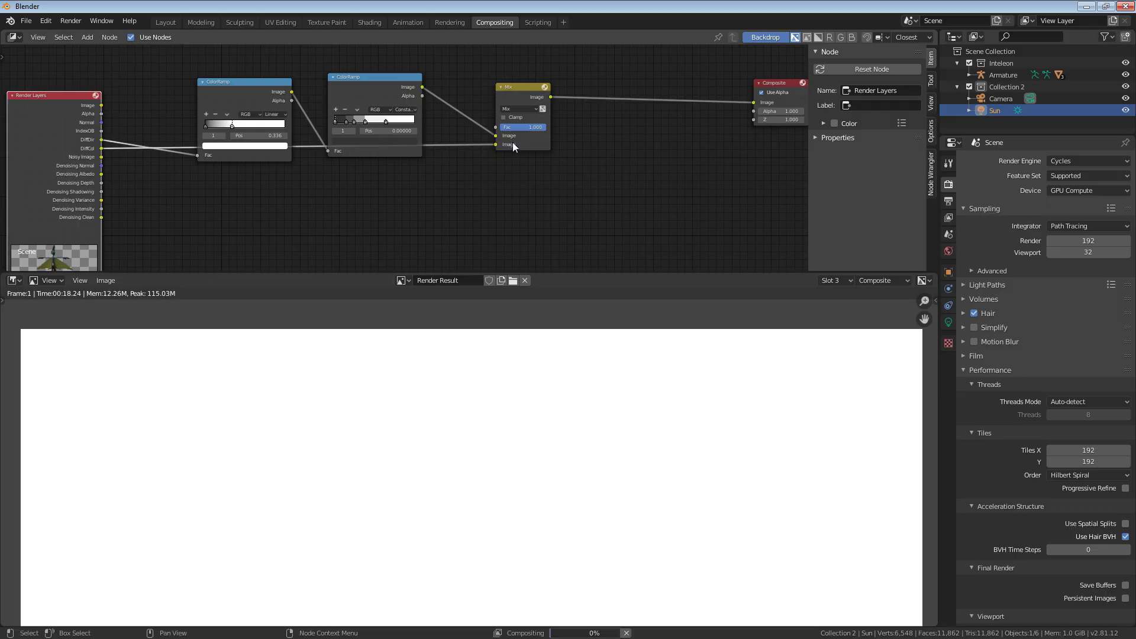
# Step: Swap the Mix node's image links so DiffCol feeds the first Image input and the second ColorRamp feeds the second
pyautogui.scroll(3, 471, 183)
pyautogui.scroll(2, 524, 166)
pyautogui.click(534, 155)
pyautogui.press('Return')
pyautogui.moveTo(468, 170); pyautogui.dragTo(470, 184)
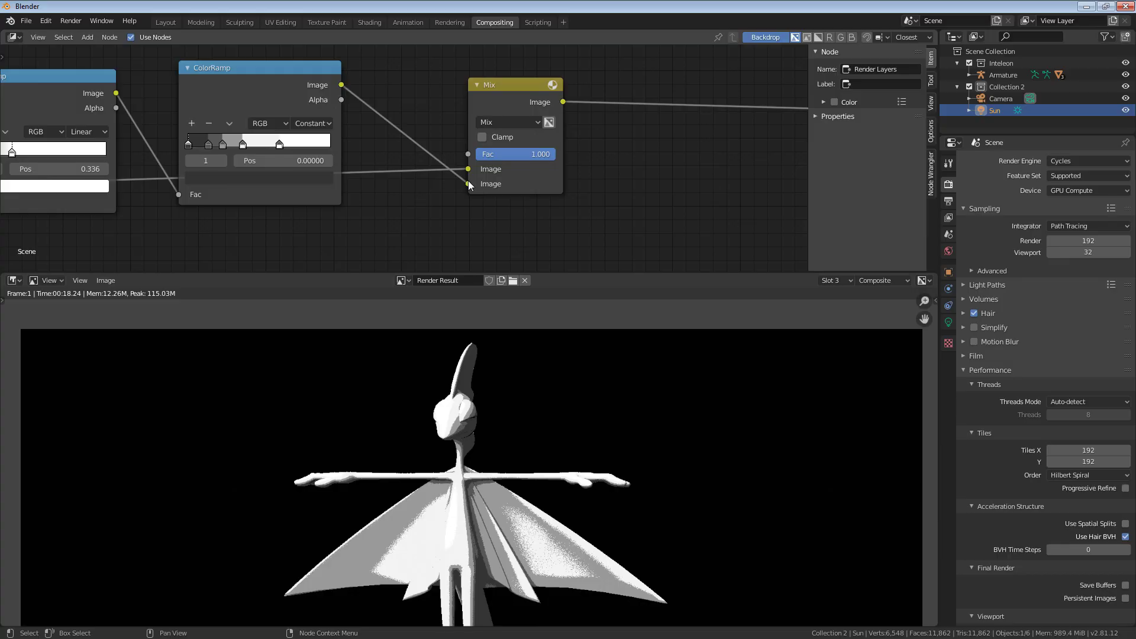
# Step: Set the Mix node's blend mode to Multiply and its factor to 0.500
pyautogui.click(494, 125)
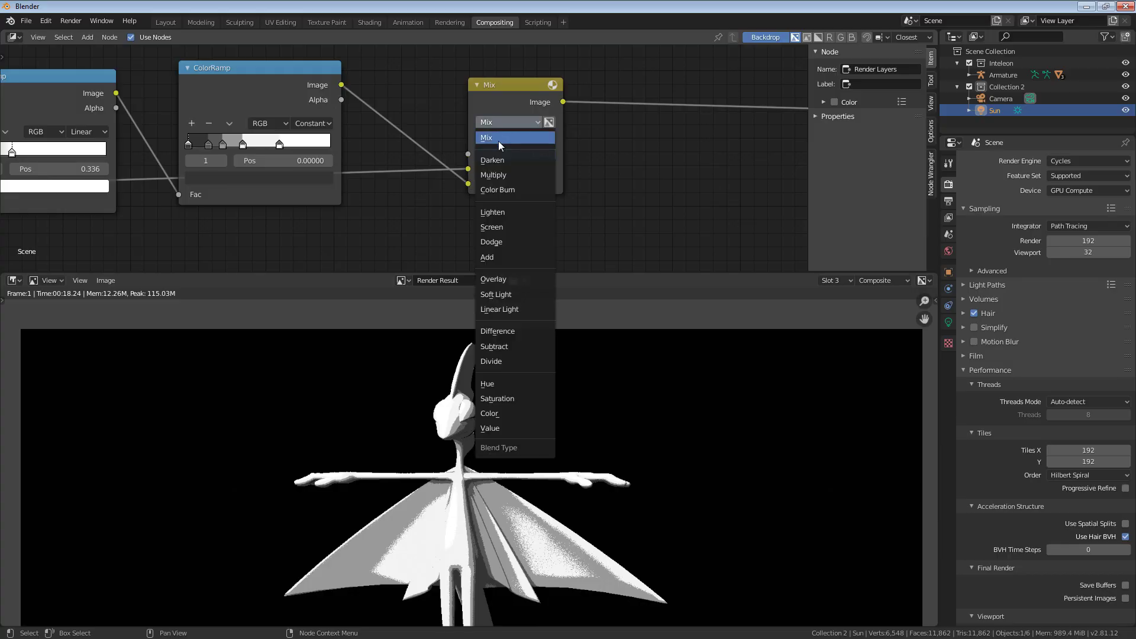
pyautogui.click(495, 175)
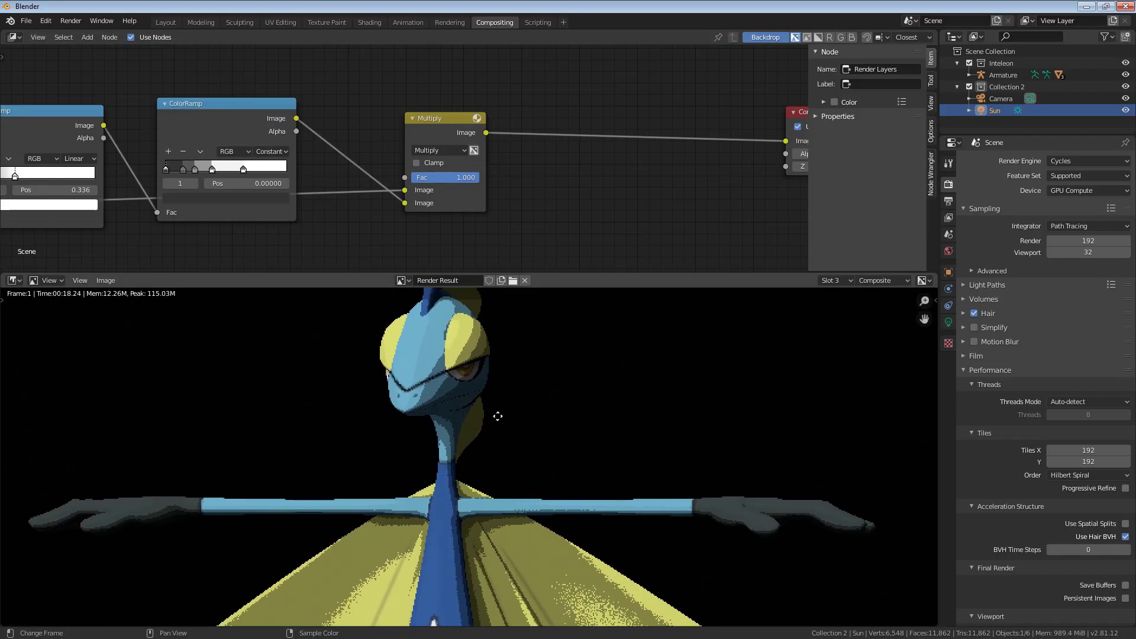
pyautogui.moveTo(498, 416); pyautogui.dragTo(495, 459, button='middle')
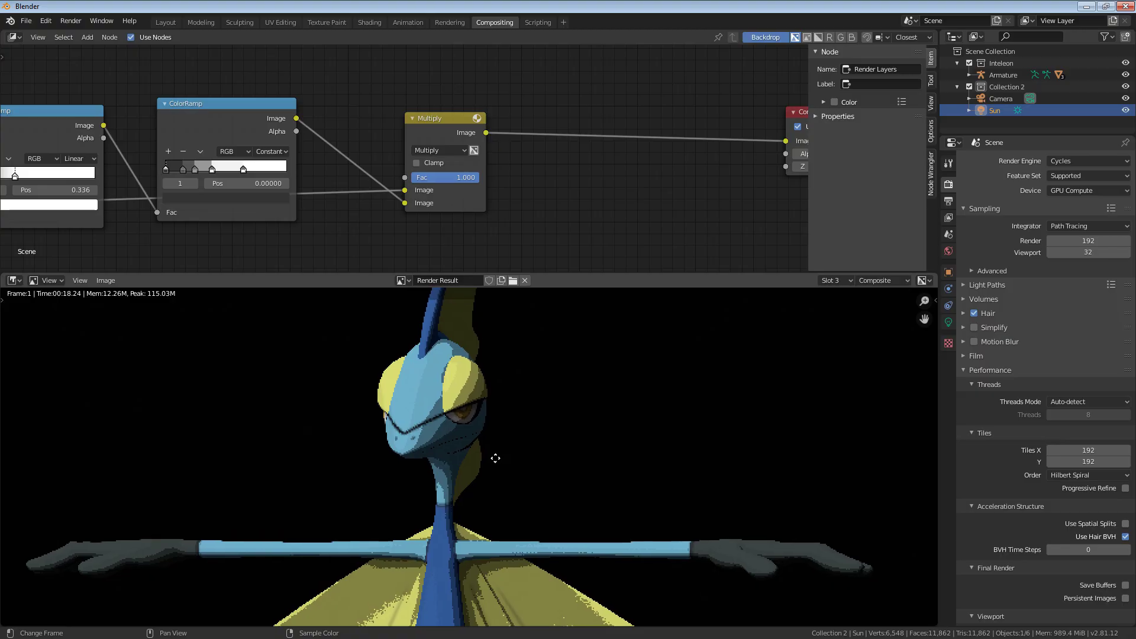
pyautogui.click(457, 179)
pyautogui.press('Return')
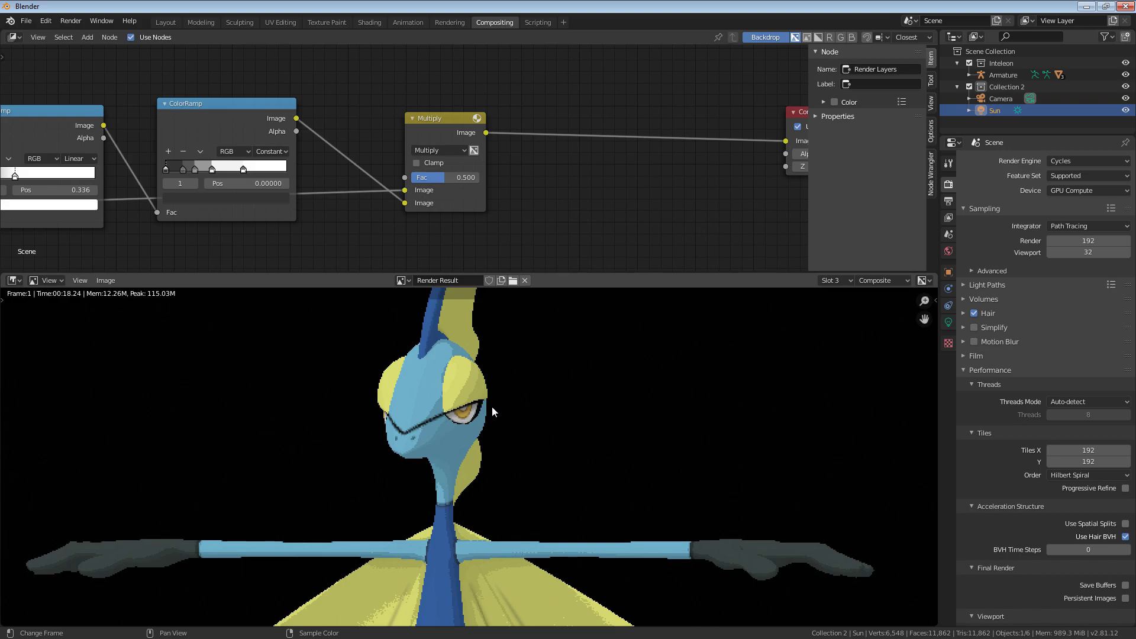
# Step: Move the white stop of the first ColorRamp to about position 0.323
pyautogui.moveTo(217, 209); pyautogui.dragTo(380, 178, button='middle')
pyautogui.moveTo(175, 149); pyautogui.dragTo(173, 149)
pyautogui.moveTo(159, 173); pyautogui.dragTo(231, 181, button='middle')
pyautogui.scroll(4, 231, 181)
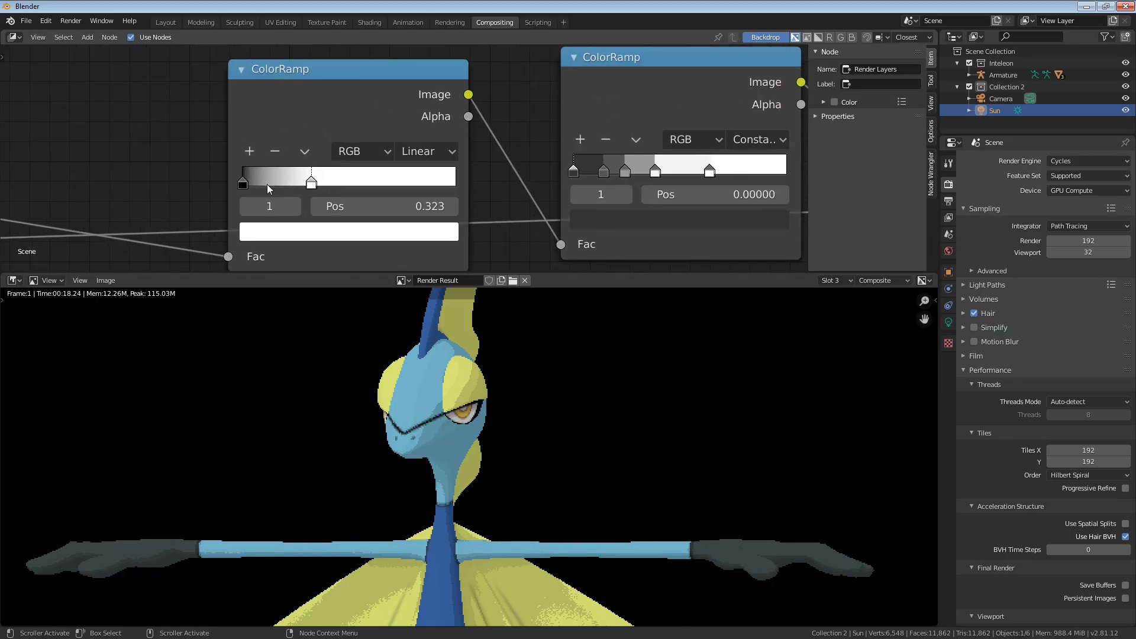
# Step: Add a middle stop to the first ColorRamp and move it to about position 0.134
pyautogui.click(253, 152)
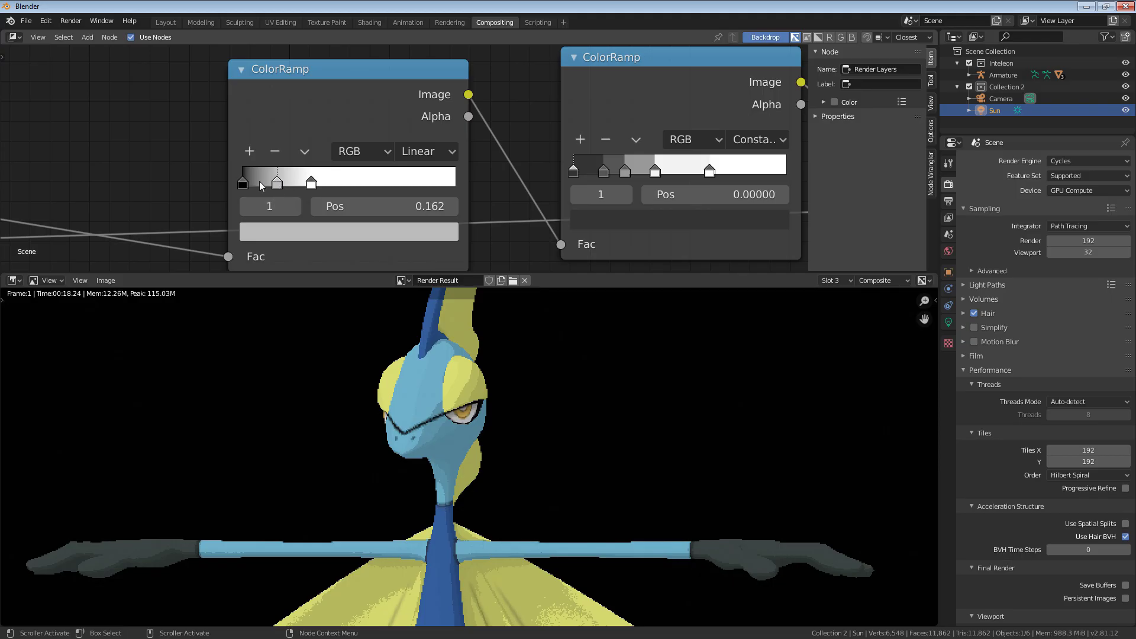
pyautogui.scroll(-4, 304, 178)
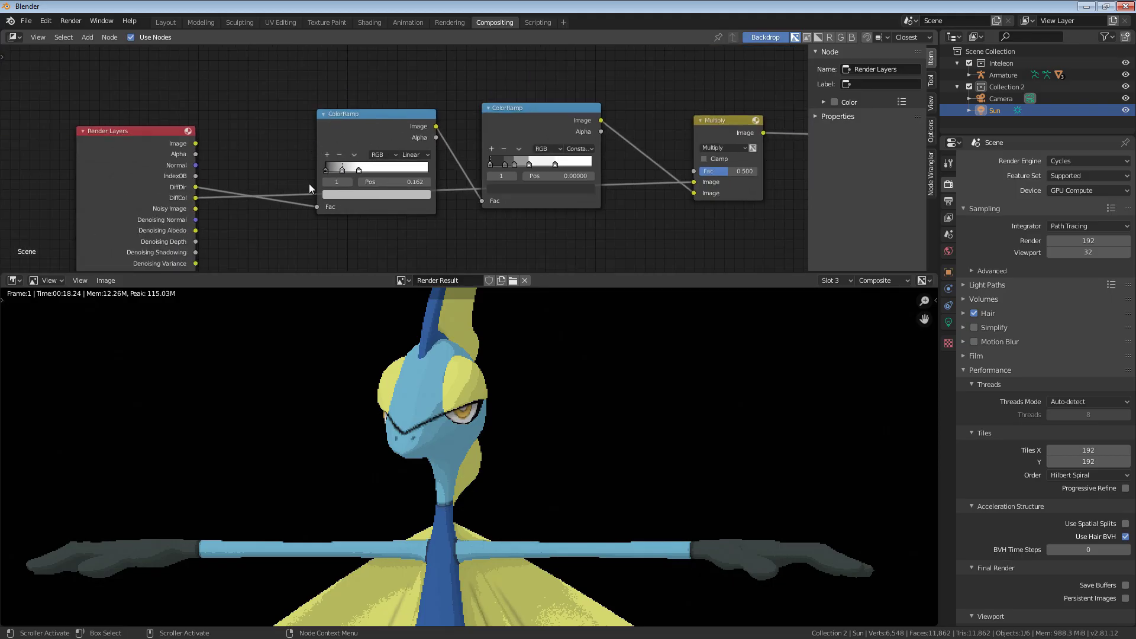
pyautogui.scroll(5, 308, 188)
pyautogui.moveTo(335, 179)
pyautogui.mouseDown()
pyautogui.moveTo(300, 184)
pyautogui.moveTo(332, 176)
pyautogui.mouseUp()
# Step: Examine the multiplied shading on the head, body and membranes, both close up and as a whole
pyautogui.scroll(-3, 471, 460)
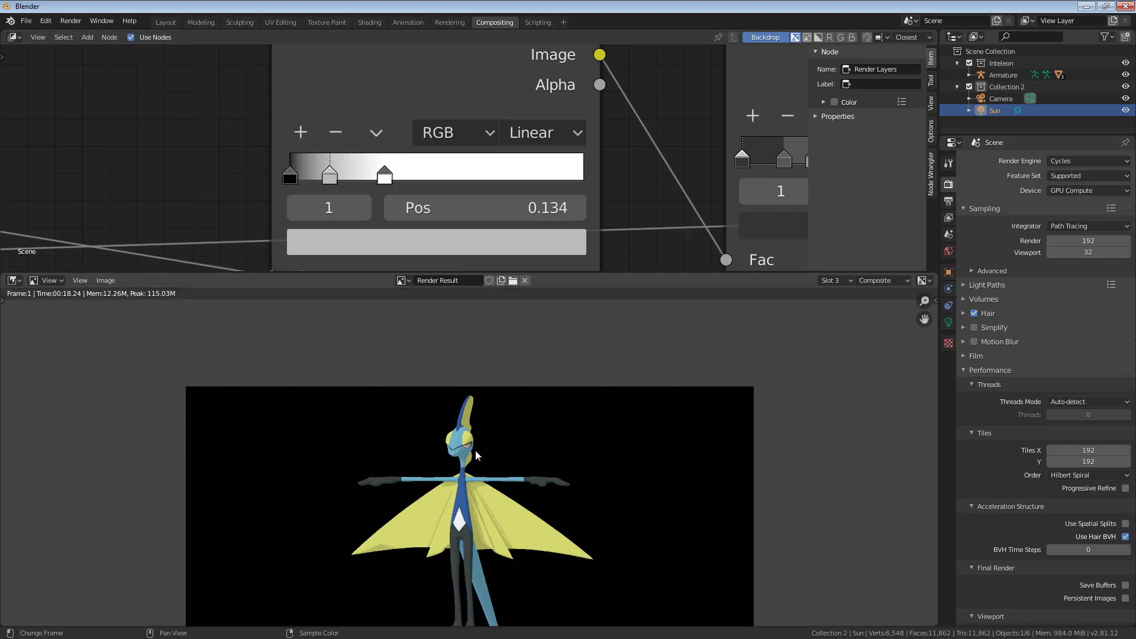
pyautogui.scroll(6, 483, 474)
pyautogui.moveTo(483, 474); pyautogui.dragTo(451, 412, button='middle')
pyautogui.scroll(-3, 447, 408)
pyautogui.scroll(3, 549, 456)
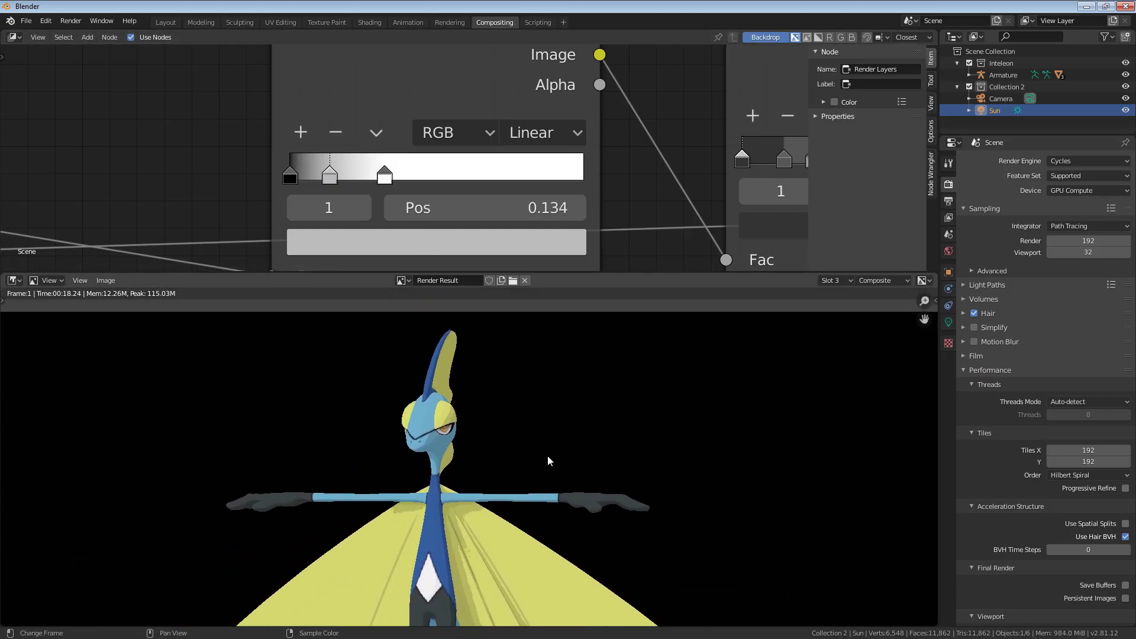
pyautogui.scroll(-3, 484, 421)
pyautogui.scroll(2, 477, 402)
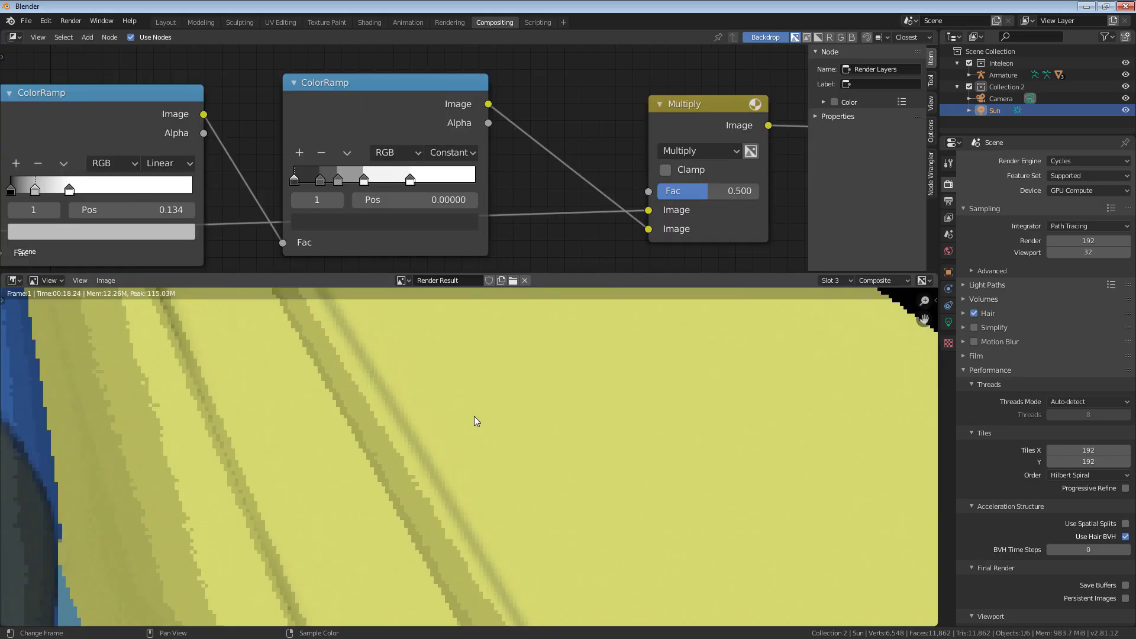
pyautogui.scroll(-3, 474, 417)
pyautogui.moveTo(375, 406); pyautogui.dragTo(403, 489, button='middle')
pyautogui.scroll(-8, 510, 478)
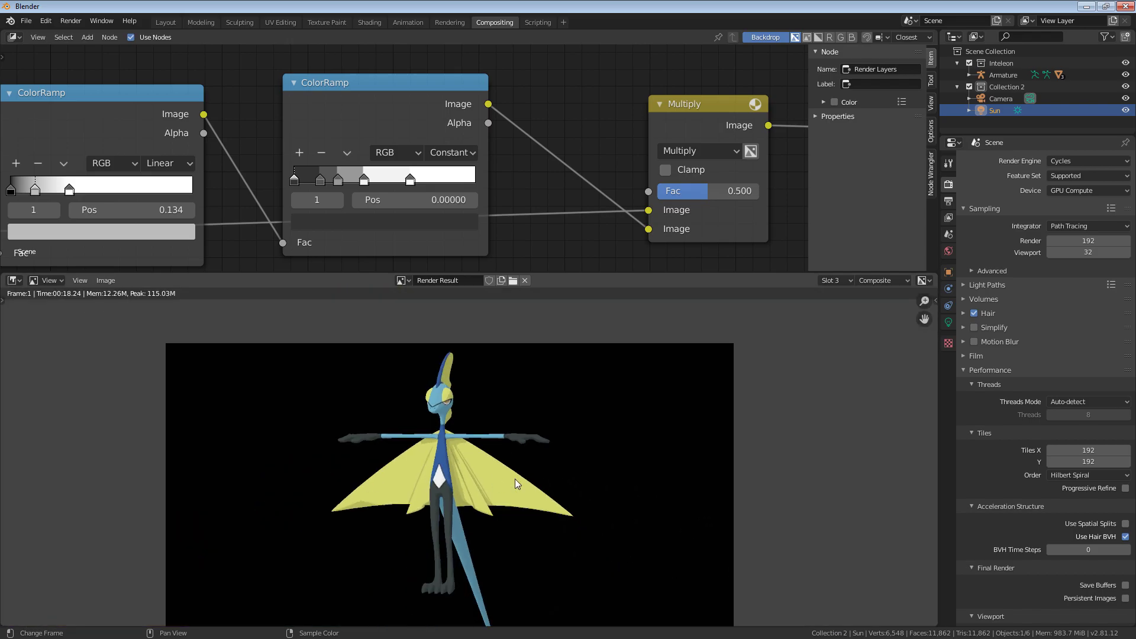
pyautogui.scroll(4, 506, 478)
pyautogui.moveTo(483, 475); pyautogui.dragTo(535, 442, button='middle')
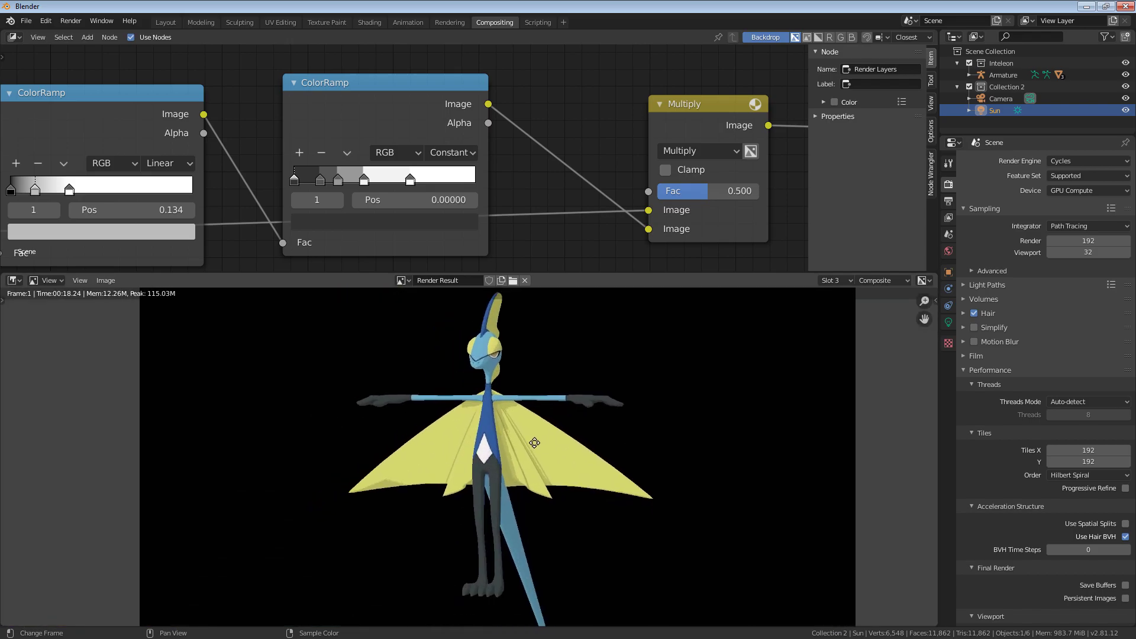
pyautogui.scroll(4, 534, 443)
pyautogui.moveTo(550, 399); pyautogui.dragTo(485, 467, button='middle')
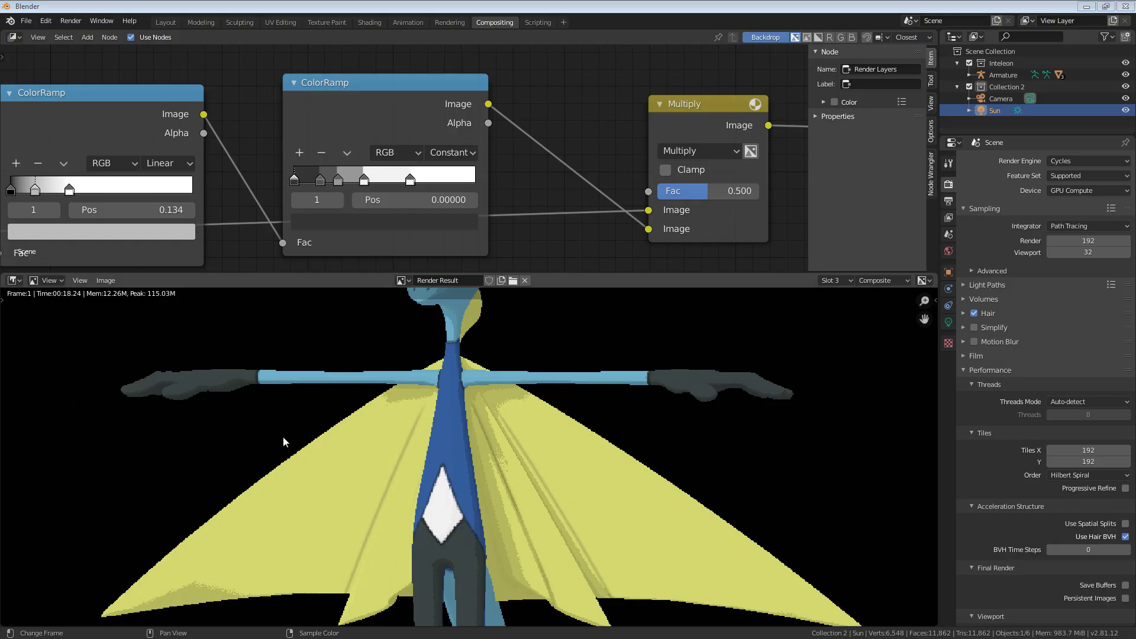
# Step: Move the Multiply node closer to the second ColorRamp
pyautogui.click(689, 109)
pyautogui.scroll(-1, 702, 151)
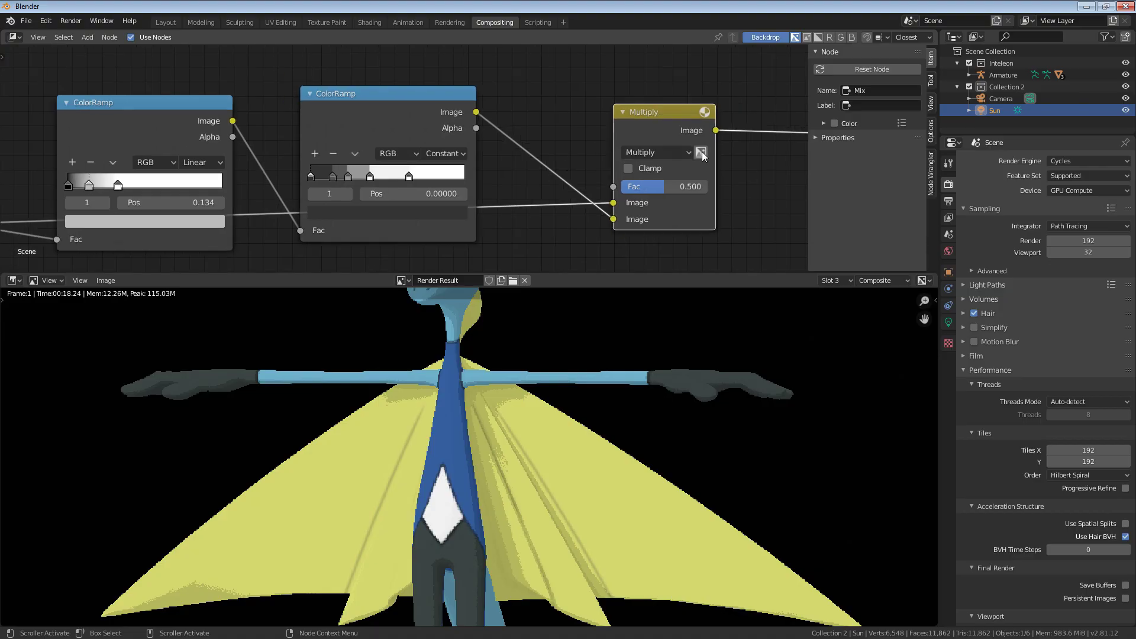
pyautogui.moveTo(697, 156); pyautogui.dragTo(661, 154)
pyautogui.scroll(-4, 251, 190)
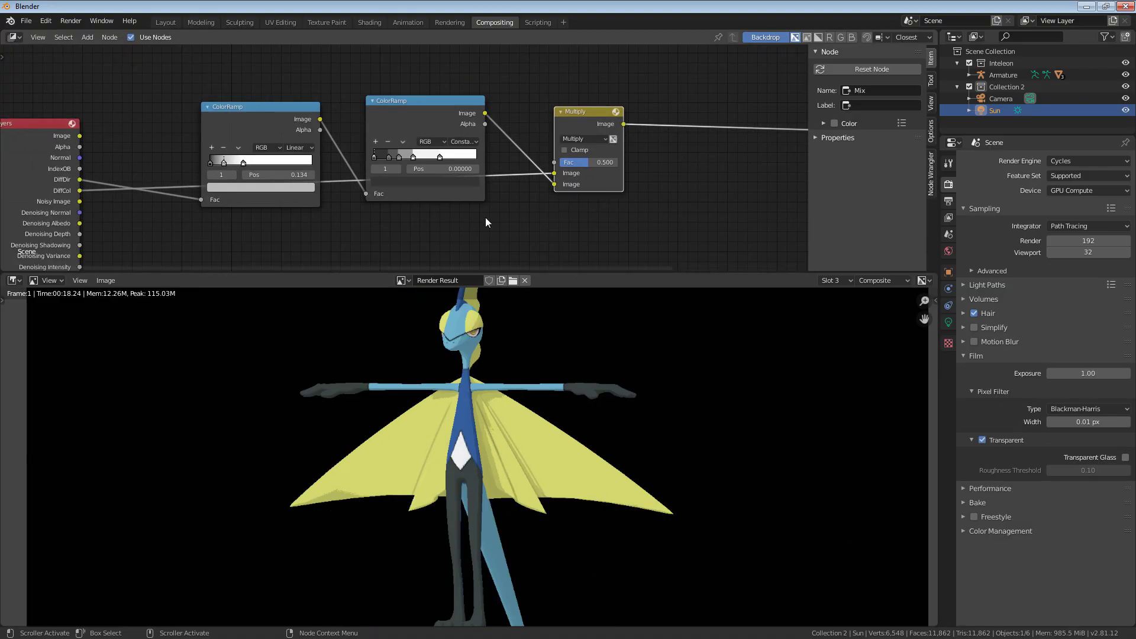
# Step: Insert a Set Alpha node between Multiply and Composite, and connect the Render Layers Alpha output to its Alpha input
pyautogui.moveTo(285, 213); pyautogui.dragTo(280, 182, button='middle')
pyautogui.hotkey('shift', 'a')
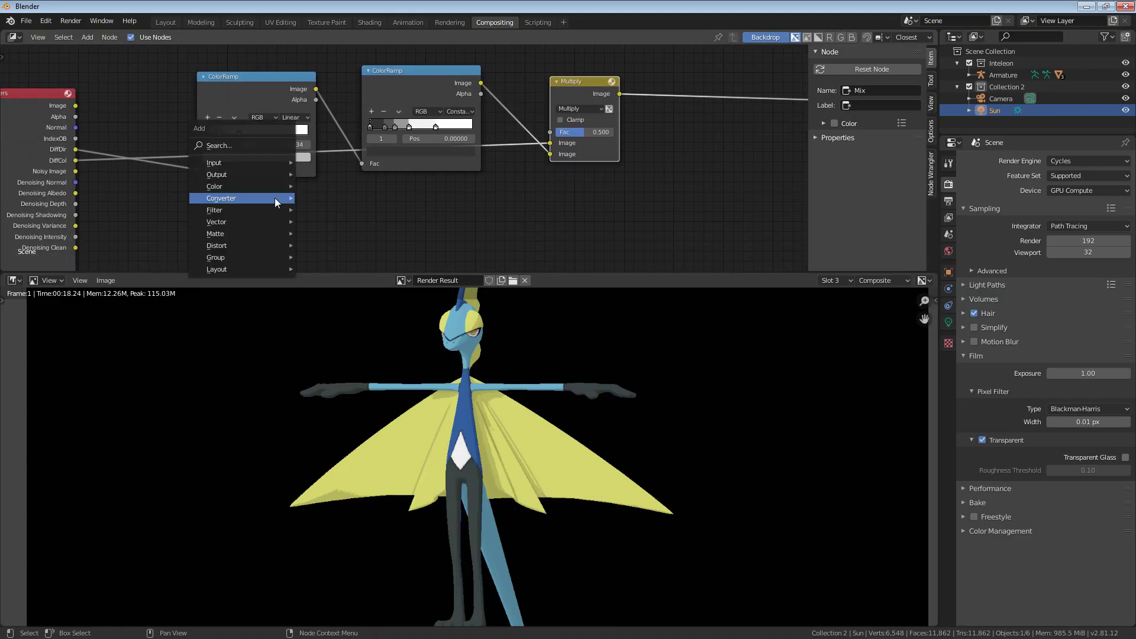
pyautogui.moveTo(274, 197)
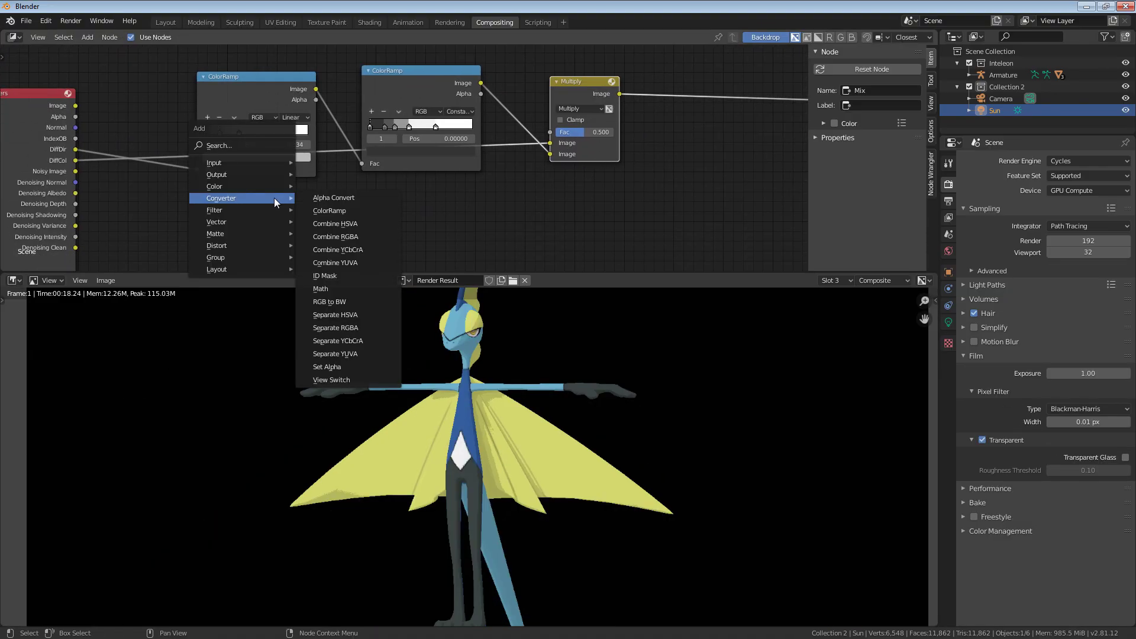
pyautogui.click(327, 367)
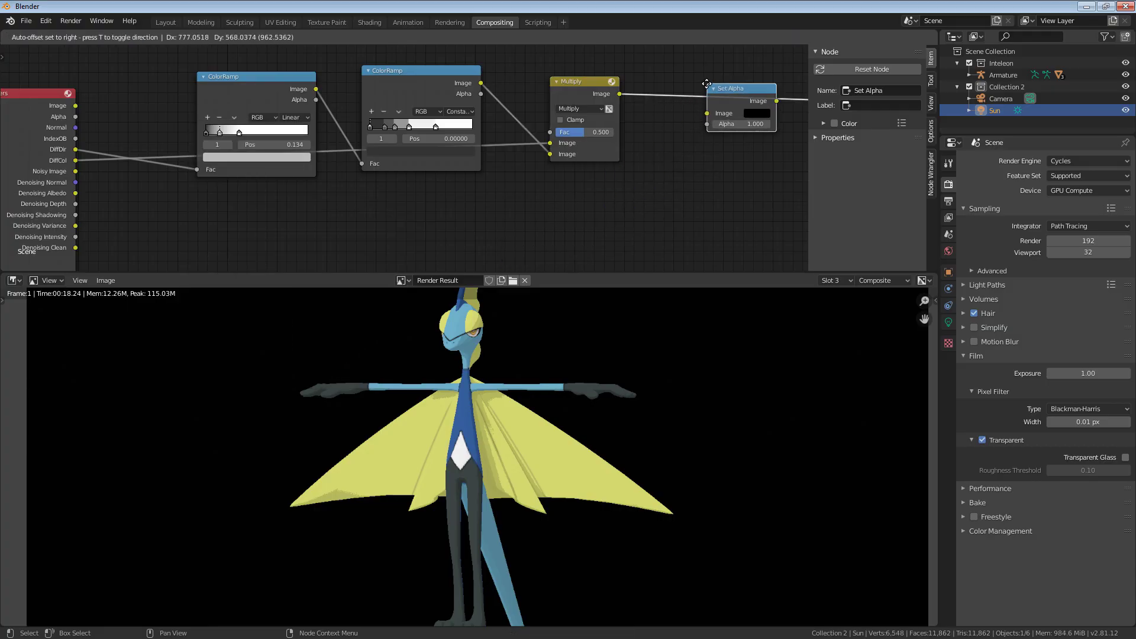
pyautogui.click(707, 84)
pyautogui.press('KP_Decimal')
pyautogui.moveTo(357, 173); pyautogui.dragTo(590, 126, button='middle')
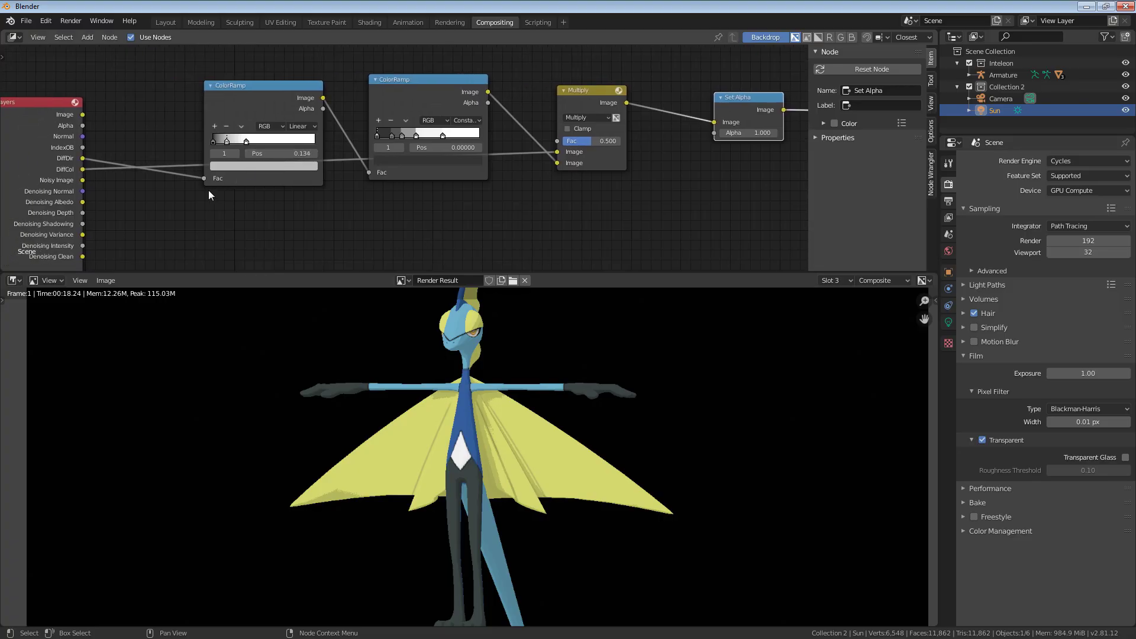
pyautogui.moveTo(76, 126); pyautogui.dragTo(718, 133)
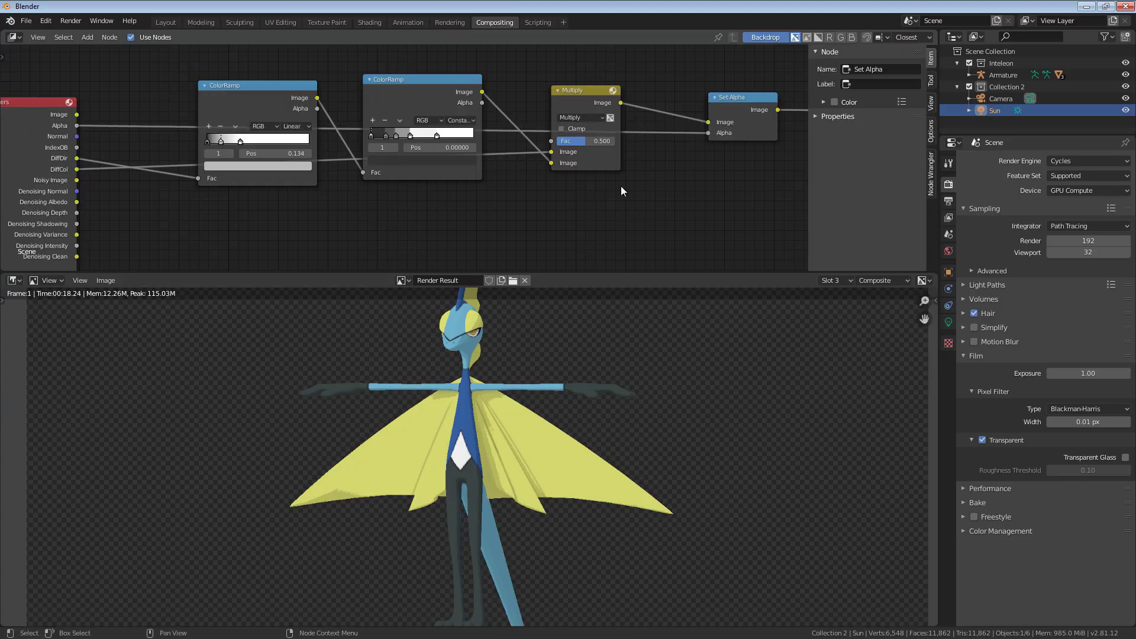
pyautogui.scroll(5, 549, 349)
pyautogui.moveTo(549, 358); pyautogui.dragTo(494, 302, button='middle')
pyautogui.scroll(-1, 460, 436)
pyautogui.scroll(2, 479, 511)
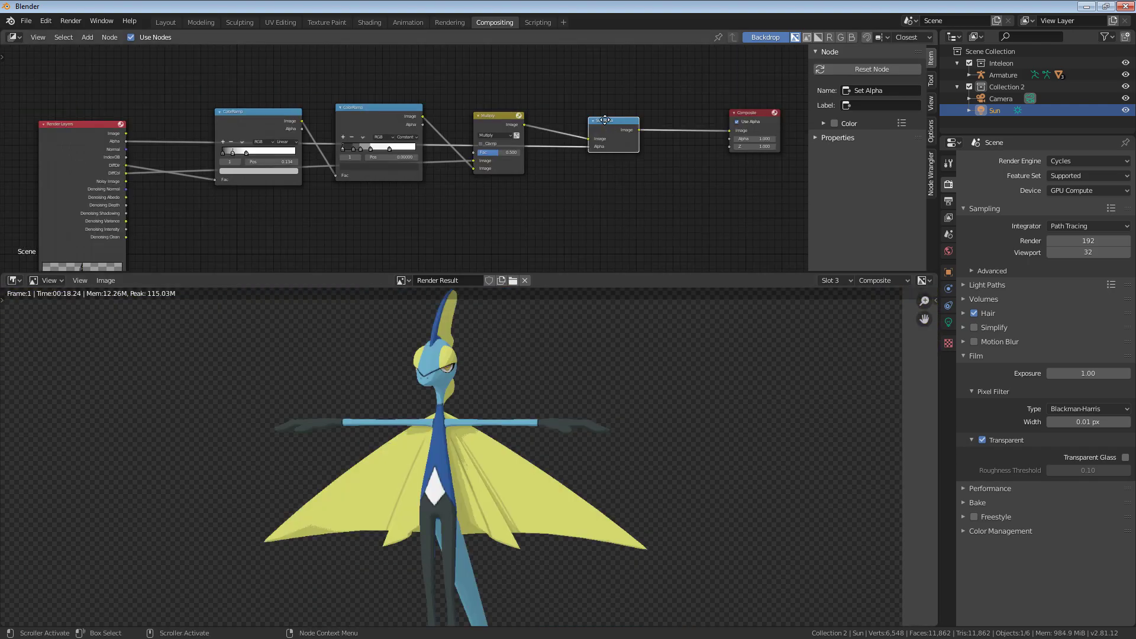
# Step: Move the second ColorRamp, Multiply and Set Alpha nodes closer together beside the first ColorRamp
pyautogui.moveTo(604, 119); pyautogui.dragTo(476, 122)
pyautogui.keyDown('shift'); pyautogui.moveTo(388, 114); pyautogui.dragTo(363, 120); pyautogui.keyUp('shift')
pyautogui.click(674, 115)
# Step: Add a Frame node above the first ColorRamp
pyautogui.hotkey('shift', 'a')
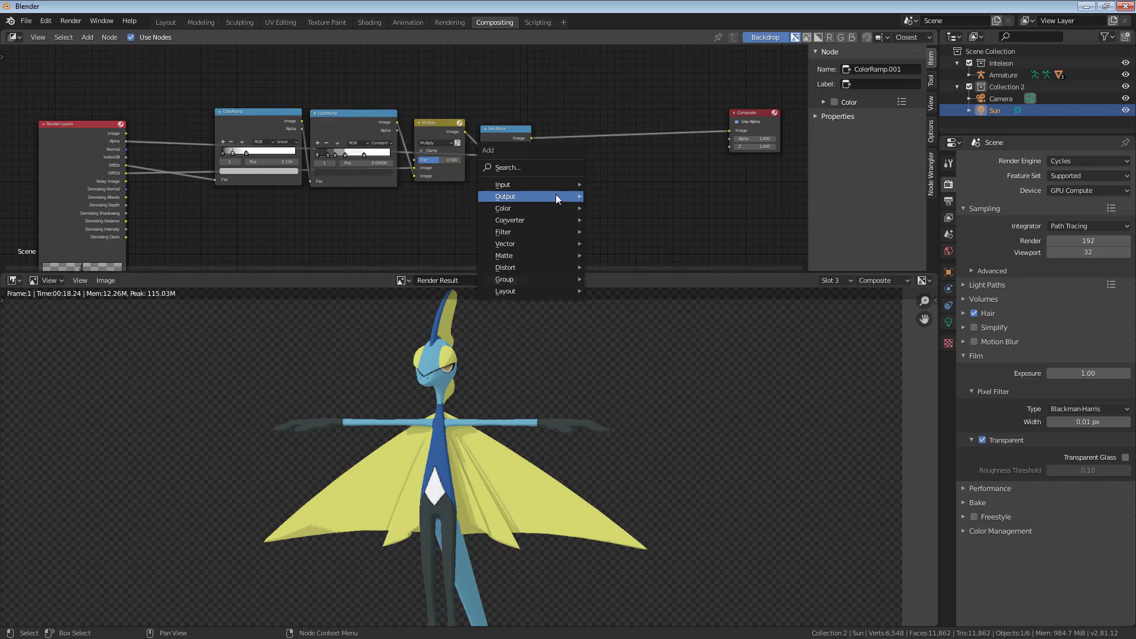
pyautogui.moveTo(544, 201)
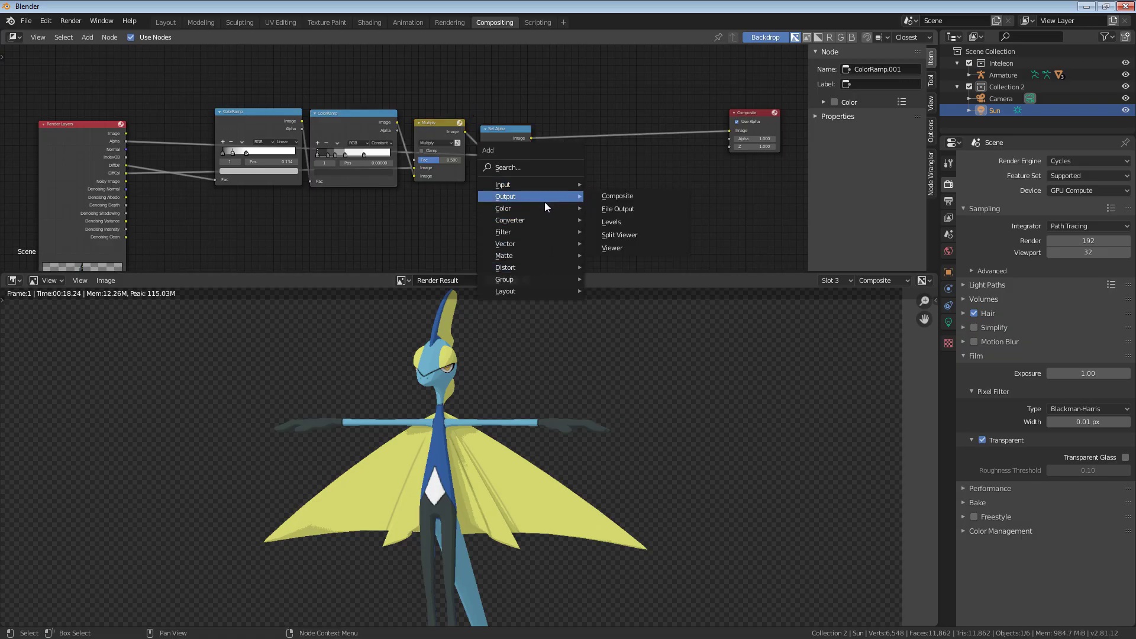
pyautogui.click(620, 291)
pyautogui.click(191, 78)
# Step: Move both ColorRamps, Multiply and Set Alpha together to just below the frame
pyautogui.click(259, 122)
pyautogui.keyDown('shift'); pyautogui.click(372, 125); pyautogui.keyUp('shift')
pyautogui.keyDown('shift'); pyautogui.click(449, 130); pyautogui.keyUp('shift')
pyautogui.keyDown('shift'); pyautogui.click(494, 145); pyautogui.keyUp('shift')
pyautogui.moveTo(492, 142)
pyautogui.mouseDown()
pyautogui.moveTo(472, 123)
pyautogui.moveTo(484, 158)
pyautogui.mouseUp()
pyautogui.click(234, 104)
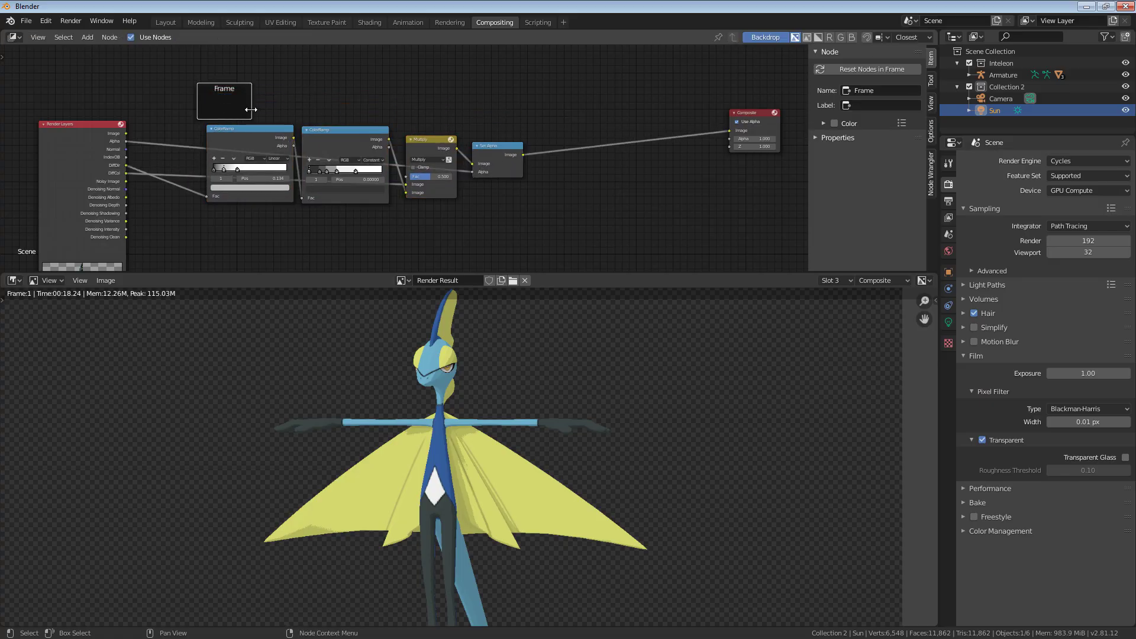
# Step: Parent the two ColorRamps, Multiply and Set Alpha nodes to the frame
pyautogui.click(490, 150)
pyautogui.keyDown('shift'); pyautogui.click(421, 141); pyautogui.keyUp('shift')
pyautogui.keyDown('shift'); pyautogui.click(345, 130); pyautogui.keyUp('shift')
pyautogui.keyDown('shift'); pyautogui.click(243, 135); pyautogui.keyUp('shift')
pyautogui.keyDown('shift'); pyautogui.click(214, 102); pyautogui.keyUp('shift')
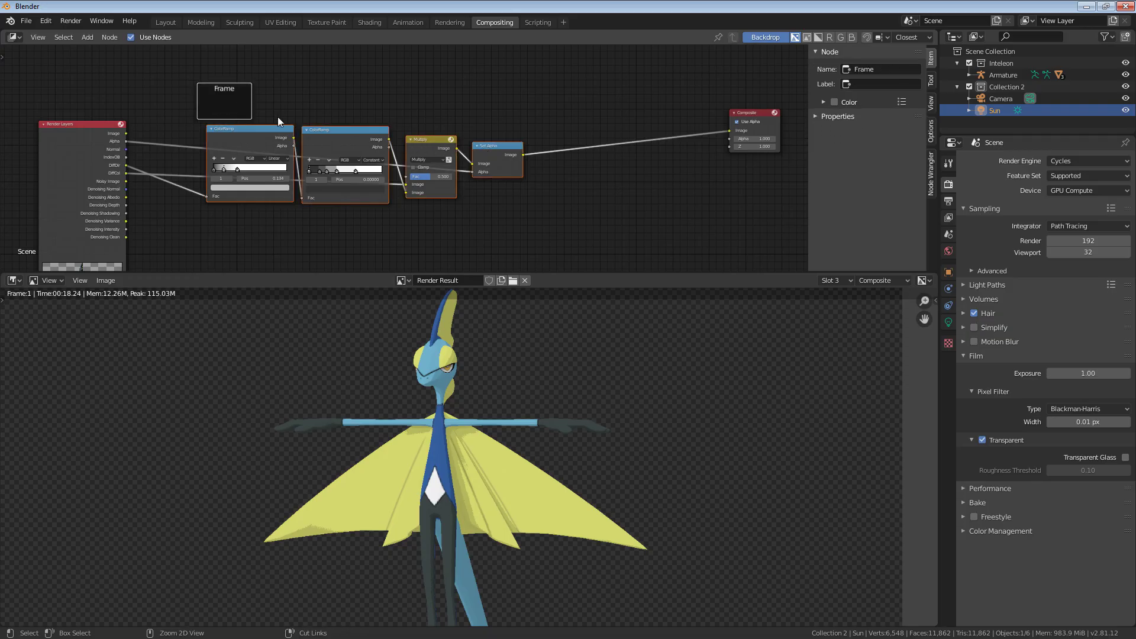
pyautogui.hotkey('ctrl', 'p')
# Step: Label the frame "Shading"
pyautogui.click(366, 121)
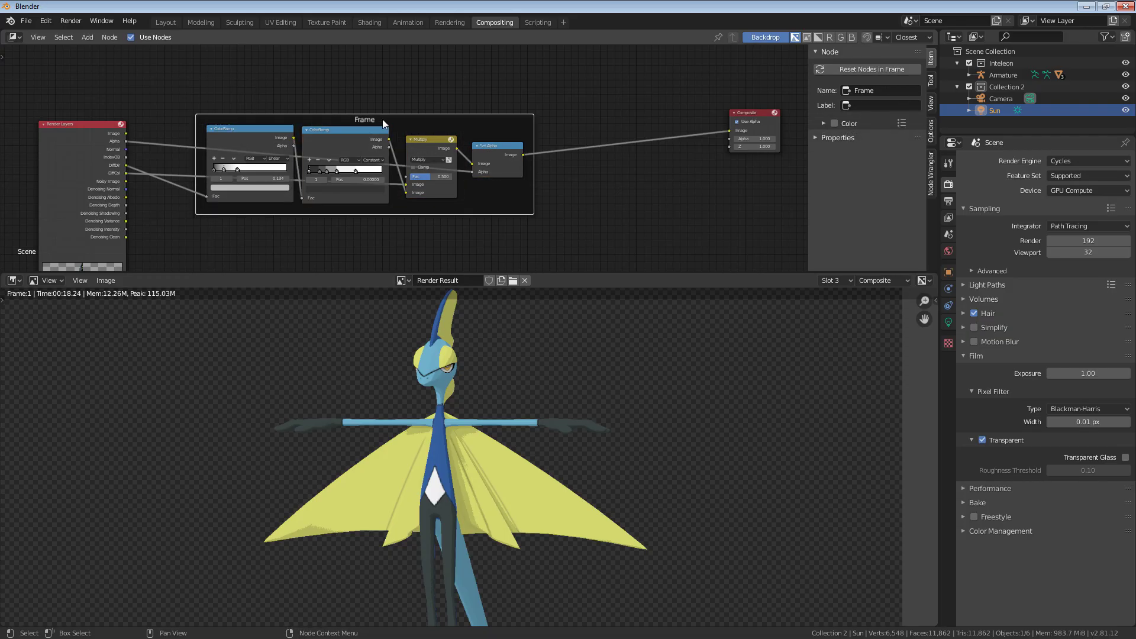
pyautogui.press('F2')
pyautogui.write('Shading')
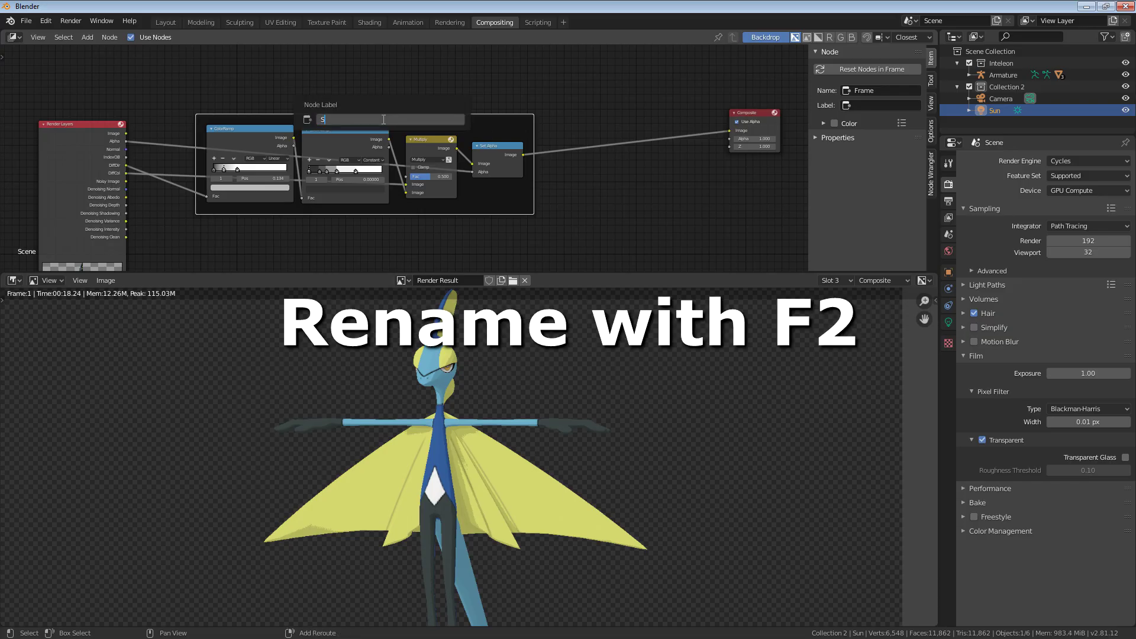
pyautogui.press('Return')
# Step: Move the Shading frame with its nodes up, above and between the Render Layers and Composite nodes
pyautogui.moveTo(382, 119)
pyautogui.mouseDown()
pyautogui.moveTo(426, 90)
pyautogui.moveTo(439, 118)
pyautogui.moveTo(344, 121)
pyautogui.moveTo(387, 49)
pyautogui.moveTo(368, 59)
pyautogui.mouseUp()
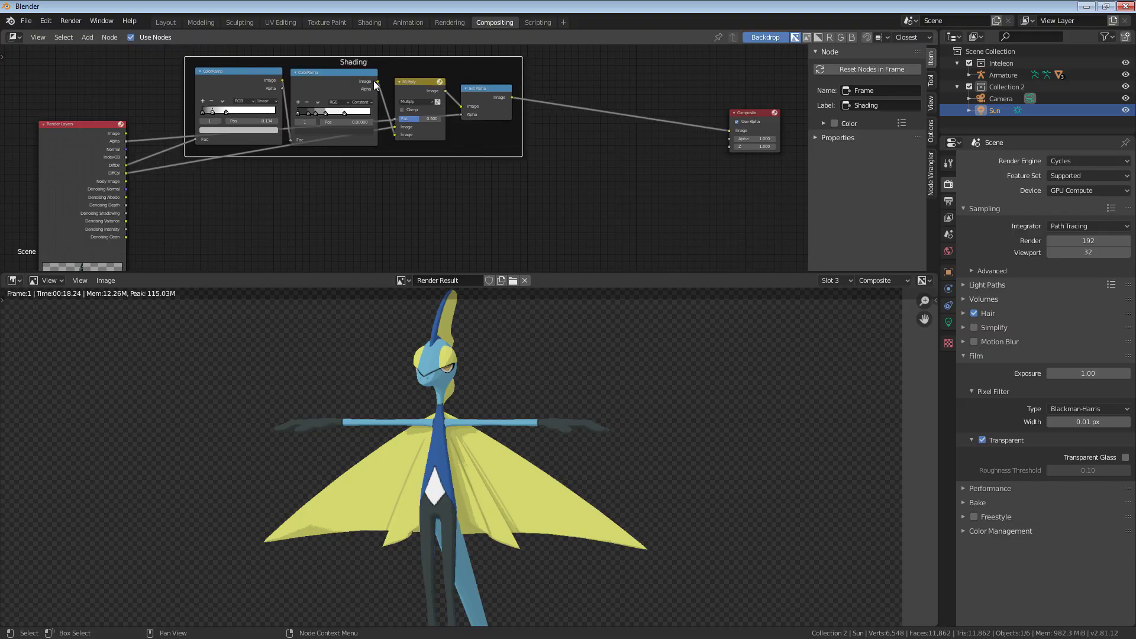
pyautogui.moveTo(364, 86); pyautogui.dragTo(394, 145, button='middle')
pyautogui.moveTo(392, 122); pyautogui.dragTo(402, 96)
pyautogui.keyDown('shift'); pyautogui.scroll(-5, 406, 186); pyautogui.keyUp('shift')
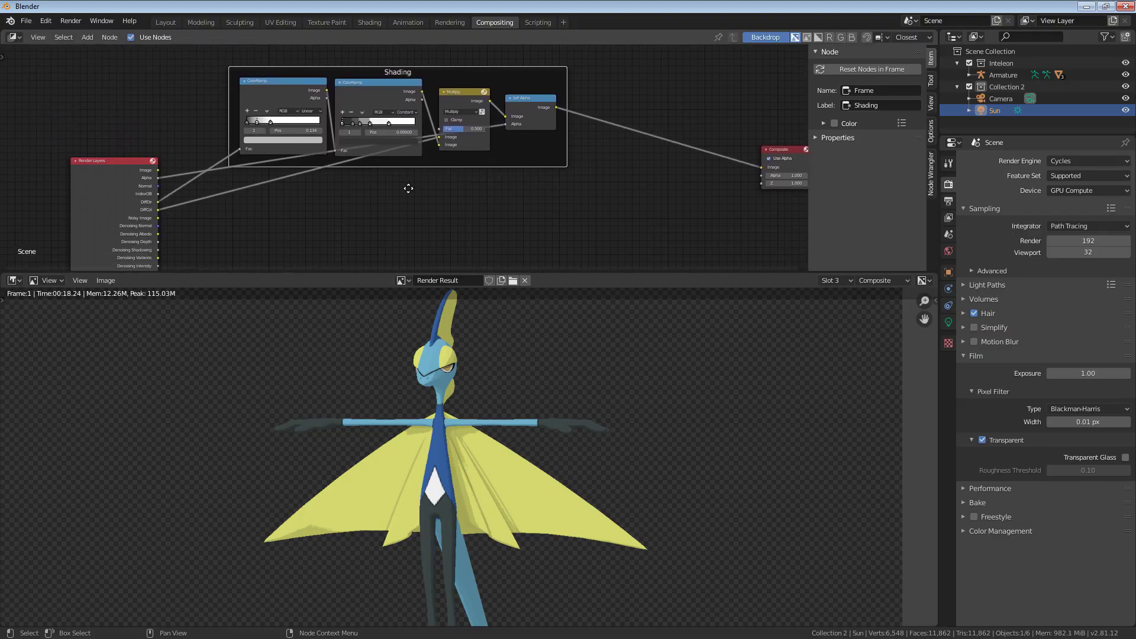
pyautogui.keyDown('shift'); pyautogui.scroll(5, 431, 180); pyautogui.keyUp('shift')
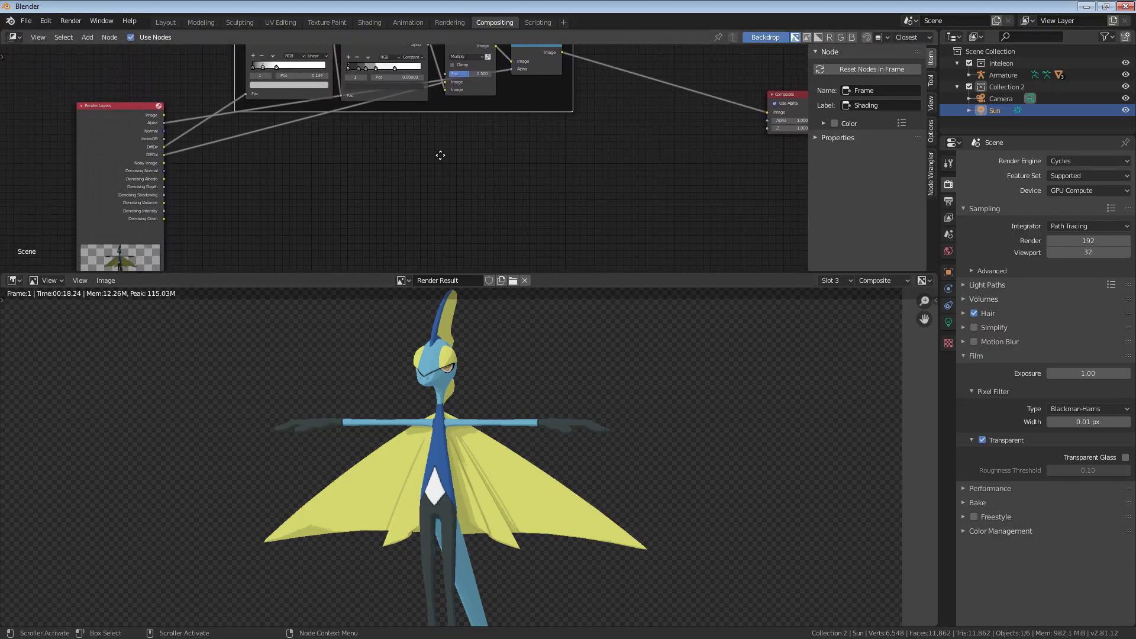
pyautogui.moveTo(407, 94)
pyautogui.mouseDown()
pyautogui.moveTo(434, 116)
pyautogui.moveTo(380, 98)
pyautogui.moveTo(400, 112)
pyautogui.moveTo(426, 100)
pyautogui.moveTo(407, 104)
pyautogui.mouseUp()
pyautogui.moveTo(435, 204); pyautogui.dragTo(438, 97, button='middle')
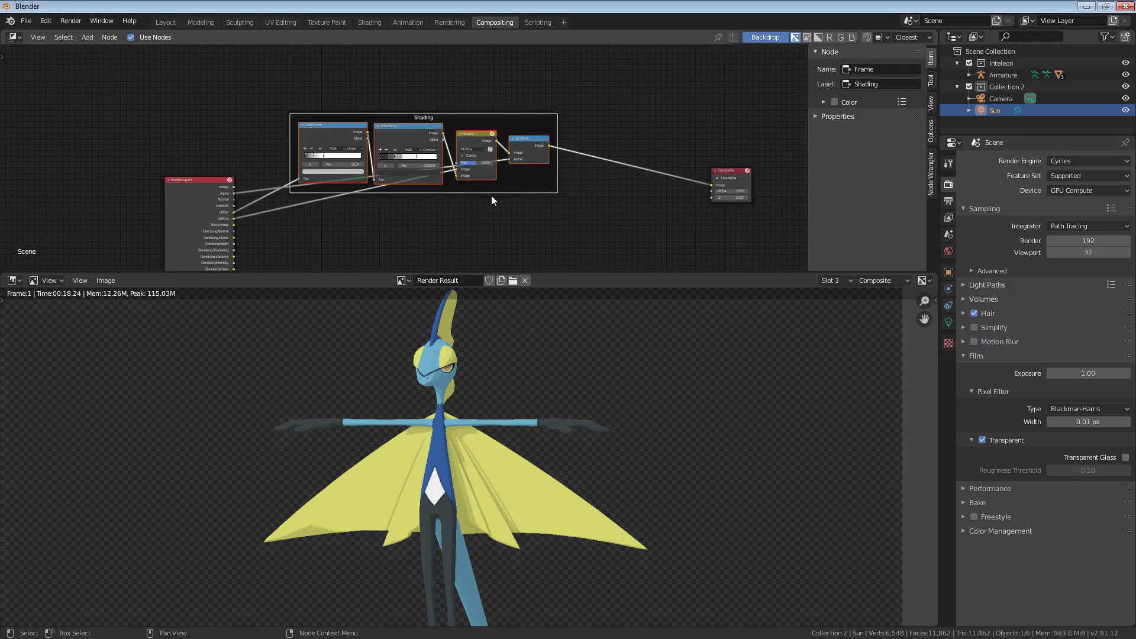
# Step: Combine the Shading frame and its nodes into a node group, and reposition the frame and the Group Input node inside it
pyautogui.hotkey('ctrl', 'g')
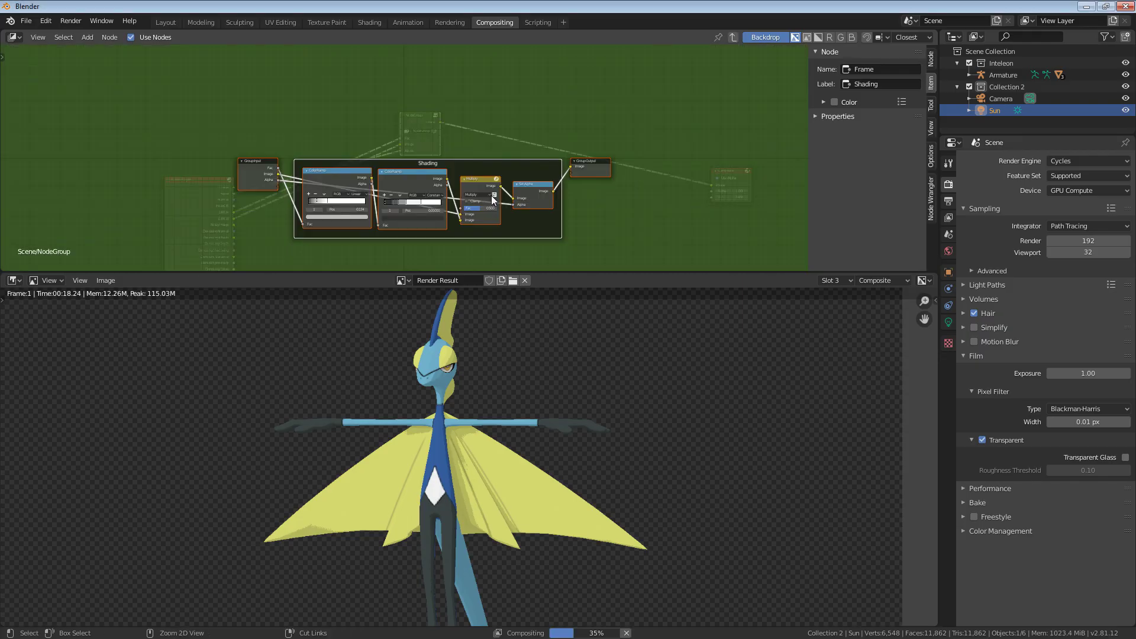
pyautogui.click(499, 165)
pyautogui.moveTo(499, 166)
pyautogui.mouseDown()
pyautogui.moveTo(484, 119)
pyautogui.moveTo(495, 102)
pyautogui.mouseUp()
pyautogui.click(596, 161)
pyautogui.moveTo(271, 166); pyautogui.dragTo(244, 165)
pyautogui.scroll(6, 357, 180)
pyautogui.click(408, 217)
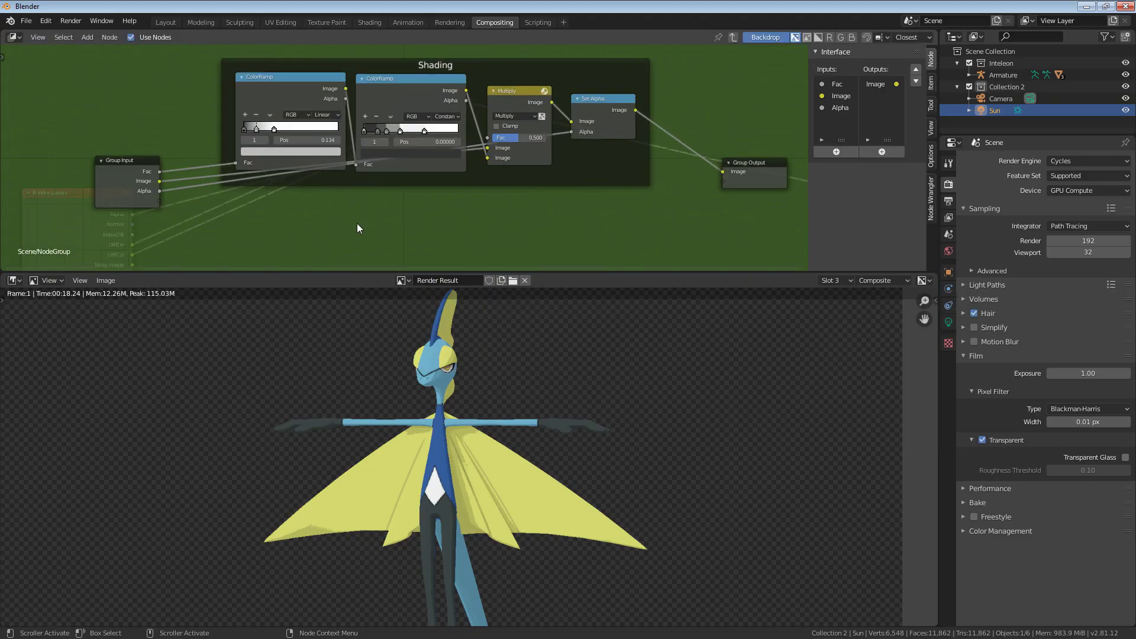
pyautogui.moveTo(325, 230); pyautogui.dragTo(431, 172, button='middle')
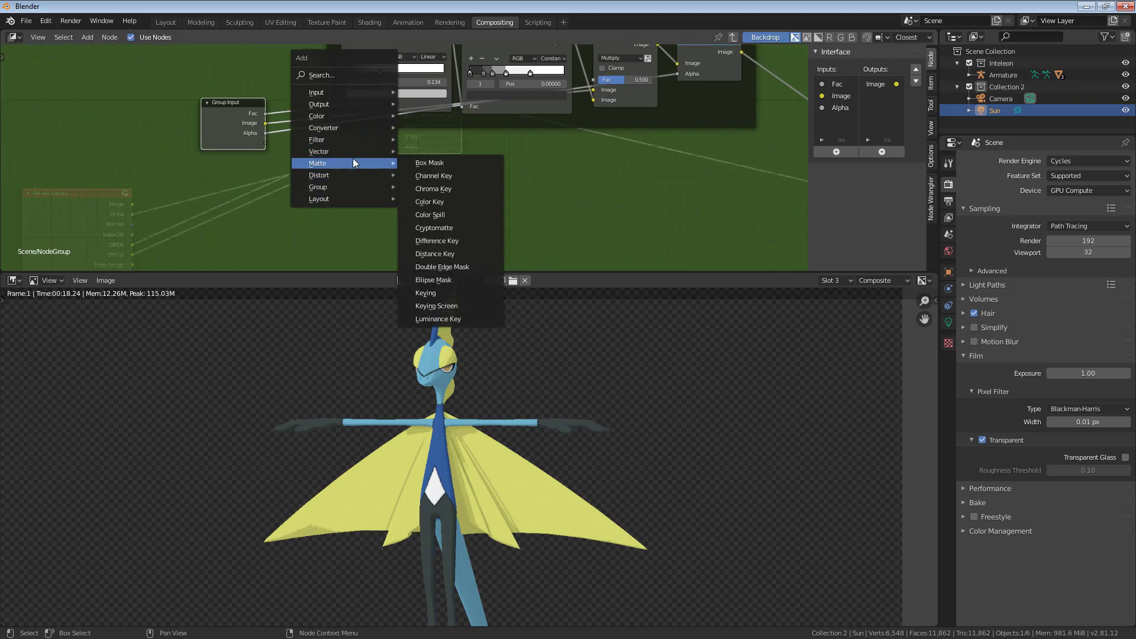
pyautogui.moveTo(349, 119)
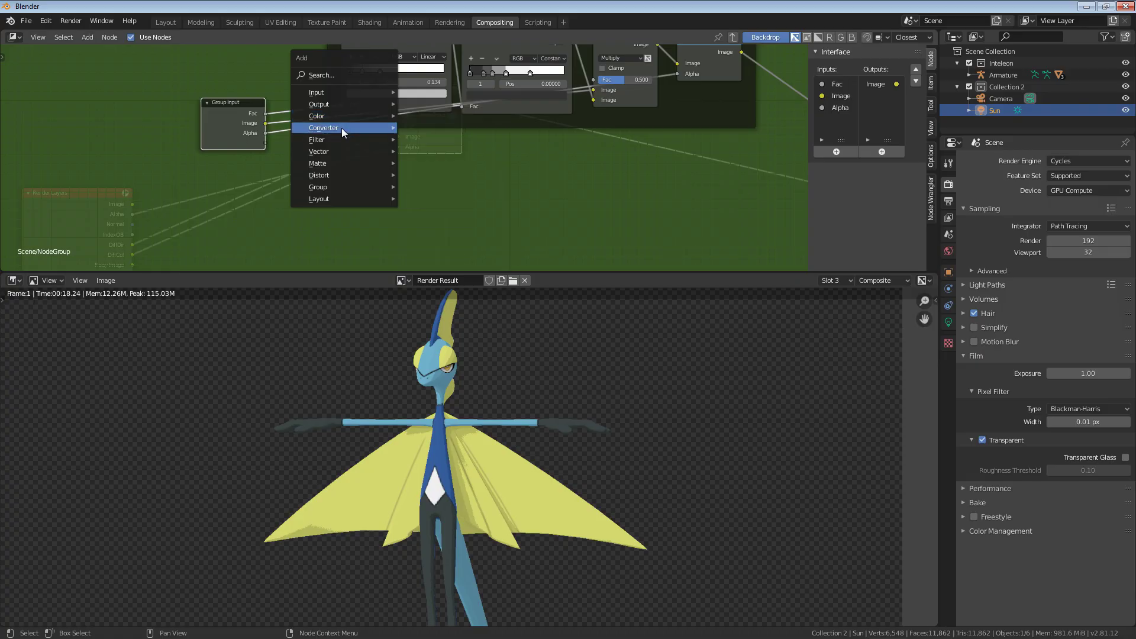
pyautogui.moveTo(355, 152)
pyautogui.click(438, 176)
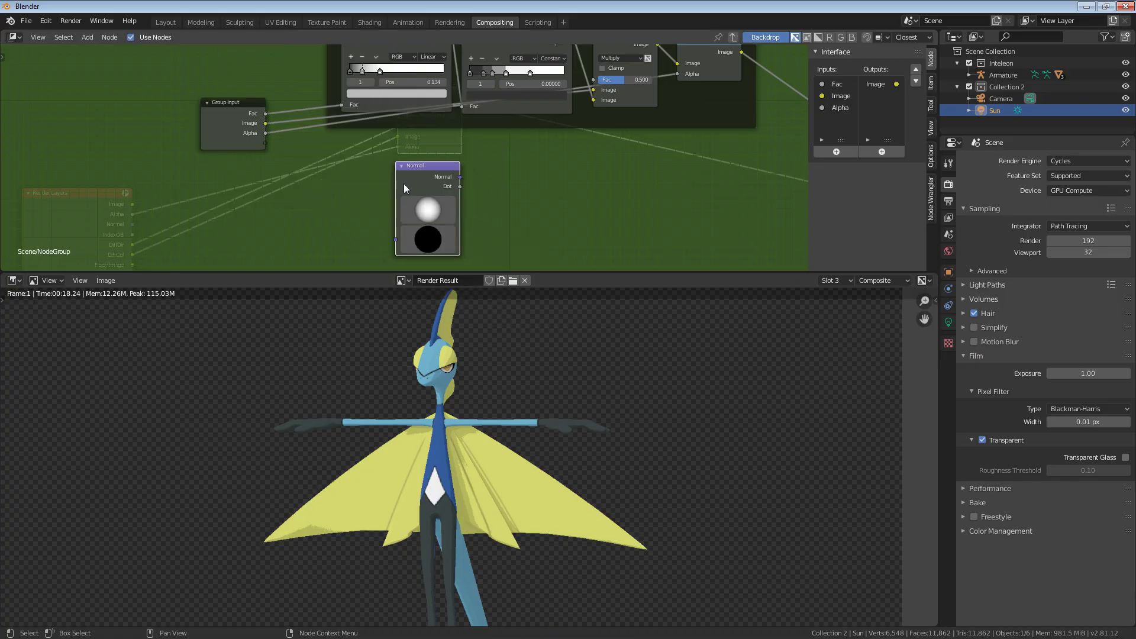
pyautogui.rightClick(415, 172)
# Step: Create a vector input on the group by linking Group Input's empty socket to a temporary Vector Curves node, and delete that node
pyautogui.hotkey('shift', 'a')
pyautogui.moveTo(368, 123)
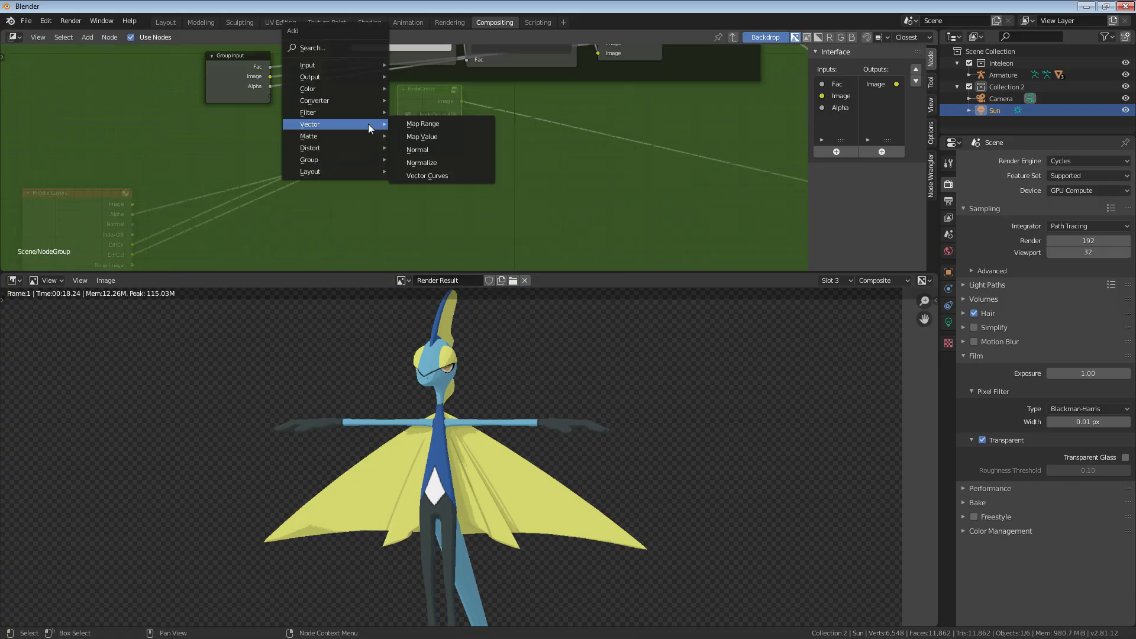
pyautogui.click(439, 173)
pyautogui.click(365, 95)
pyautogui.moveTo(271, 95); pyautogui.dragTo(368, 223)
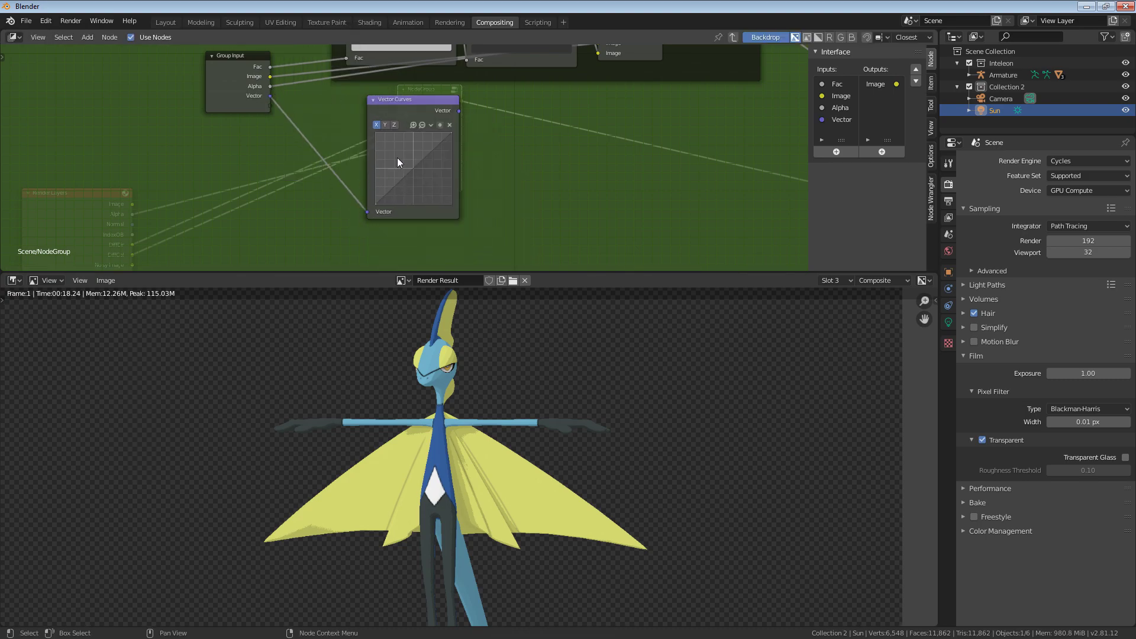
pyautogui.press('x')
# Step: Rename the group's new vector input to "Normal"
pyautogui.click(237, 56)
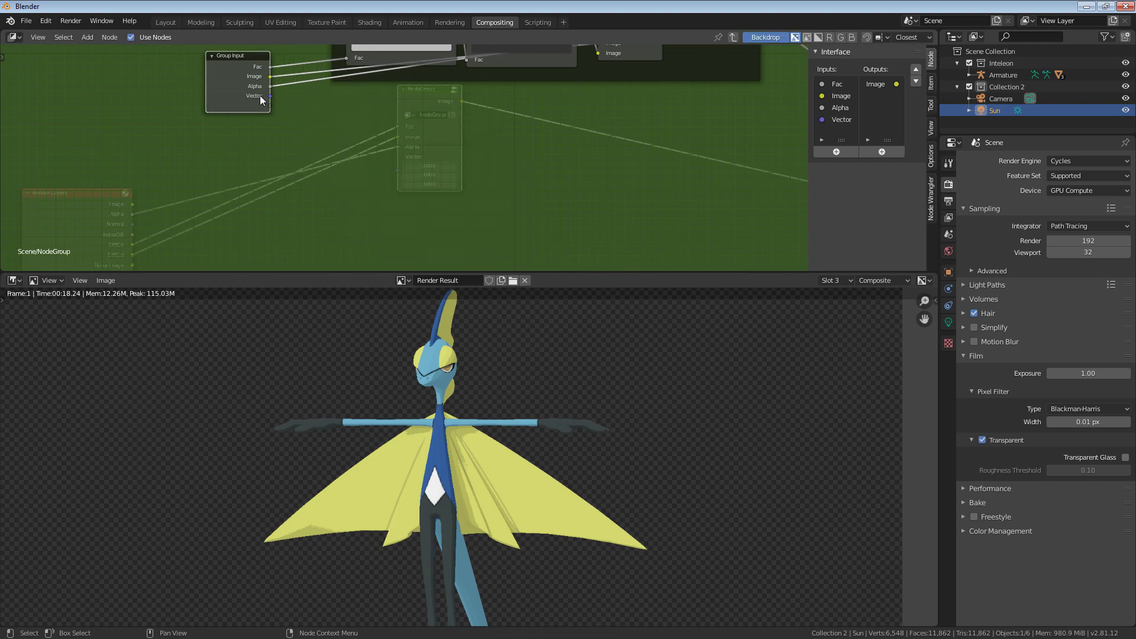
pyautogui.click(850, 120)
pyautogui.write('nOR')
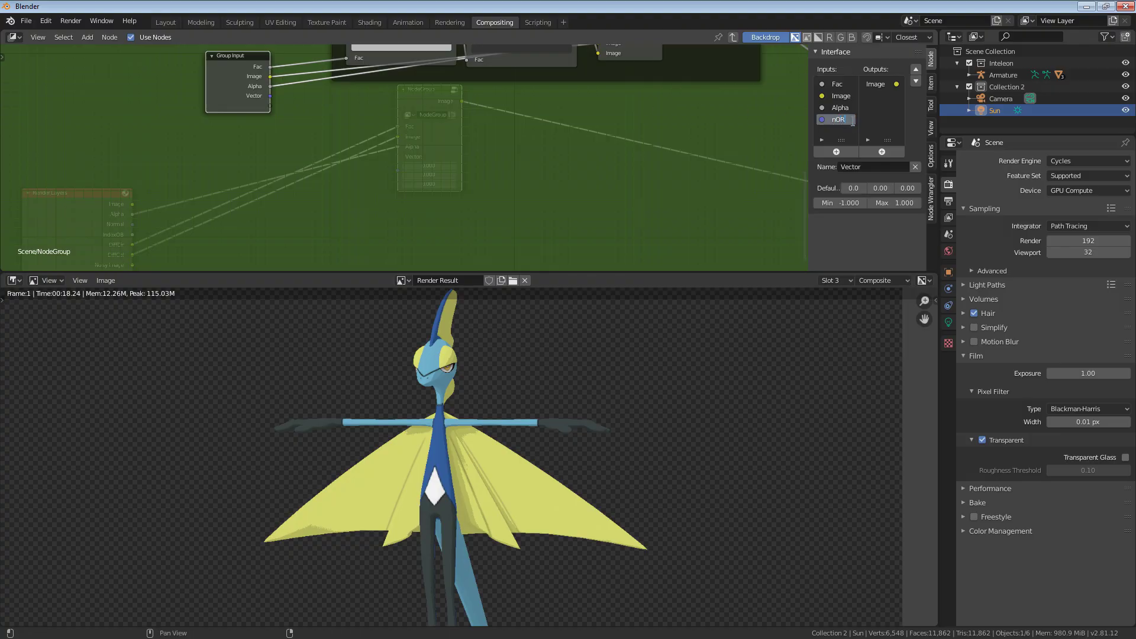
pyautogui.press('BackSpace')
pyautogui.write('Normal')
pyautogui.press('Return')
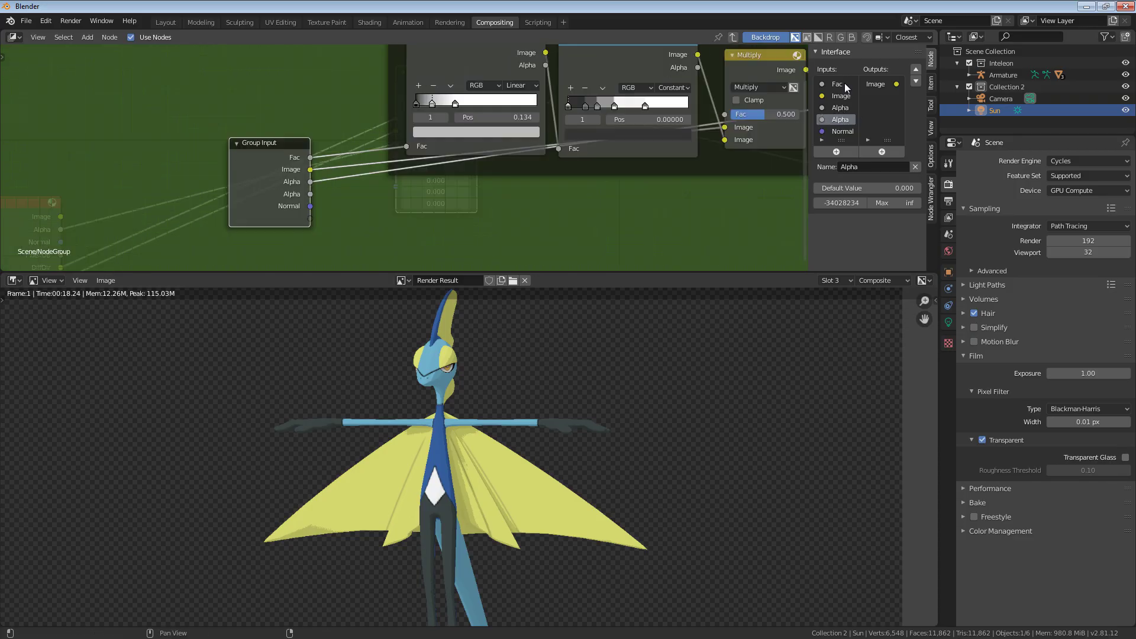
# Step: Rename the group's Fac input to "DifDir" and its Image input to "DifCol"
pyautogui.doubleClick(845, 84)
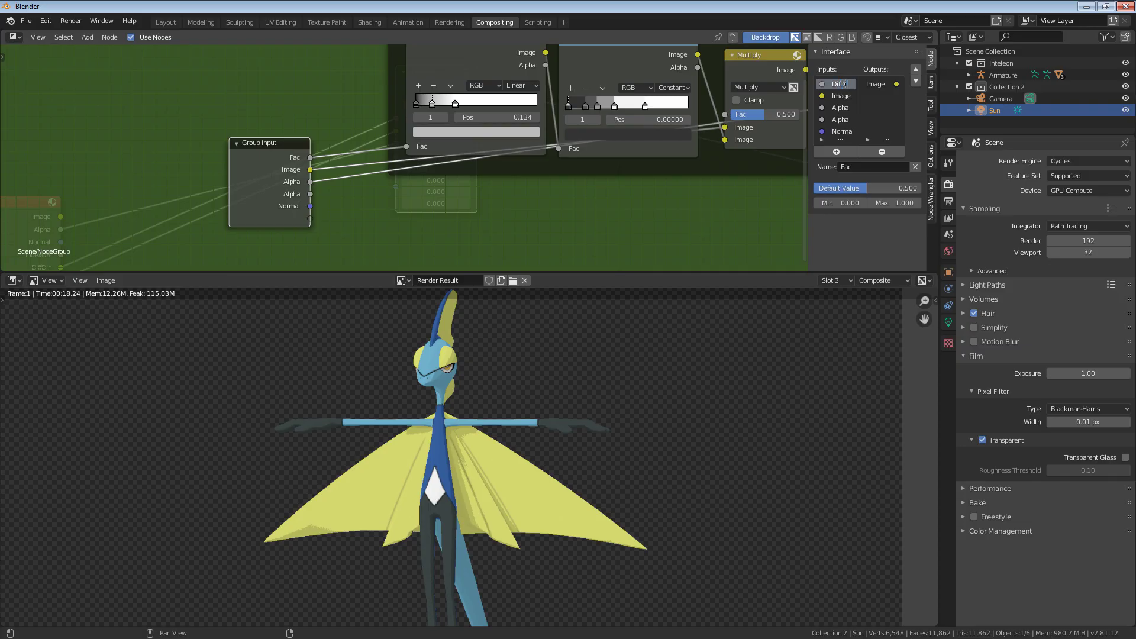
pyautogui.press('Return')
pyautogui.doubleClick(844, 96)
pyautogui.write('DifCol')
pyautogui.press('Return')
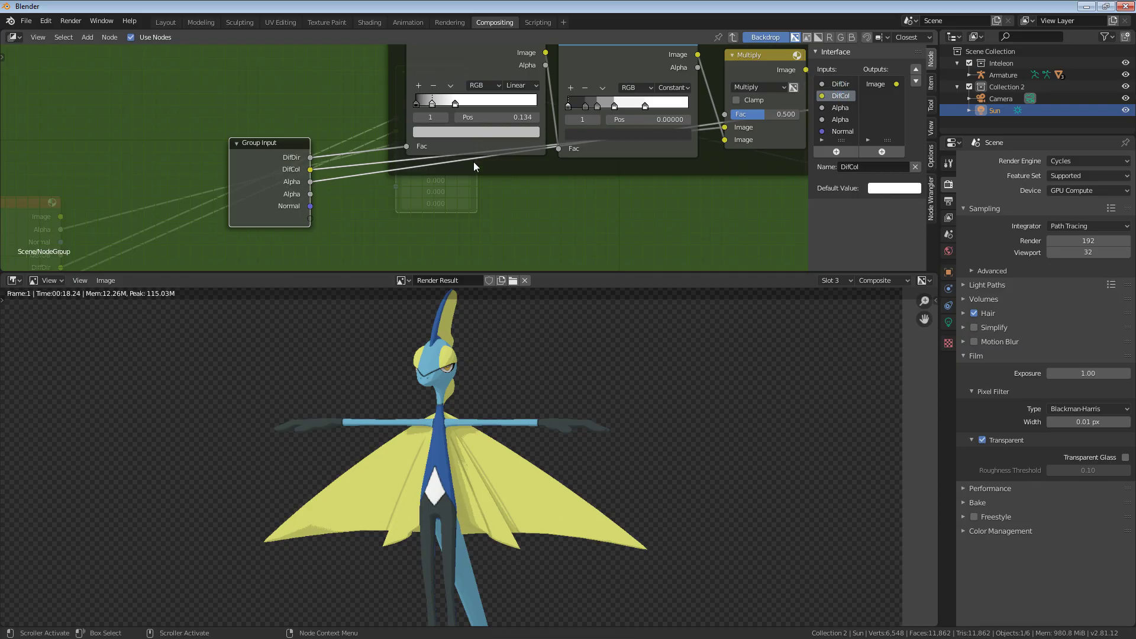
# Step: Move the unlinked Alpha input to the start of the group's input list
pyautogui.click(840, 120)
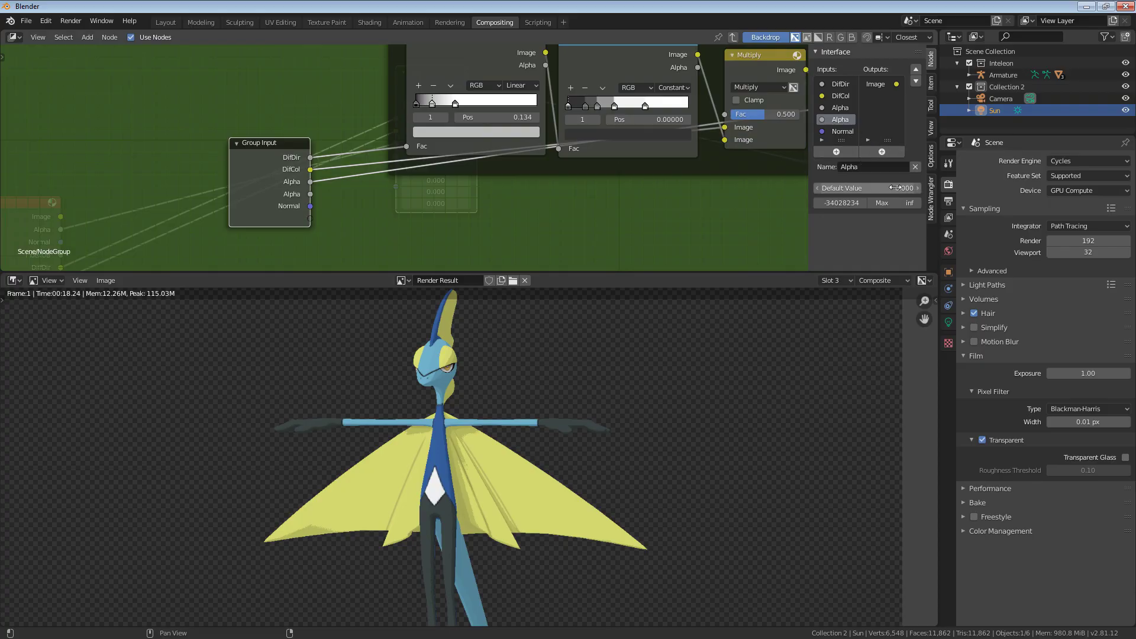
pyautogui.click(916, 69)
pyautogui.click(915, 70)
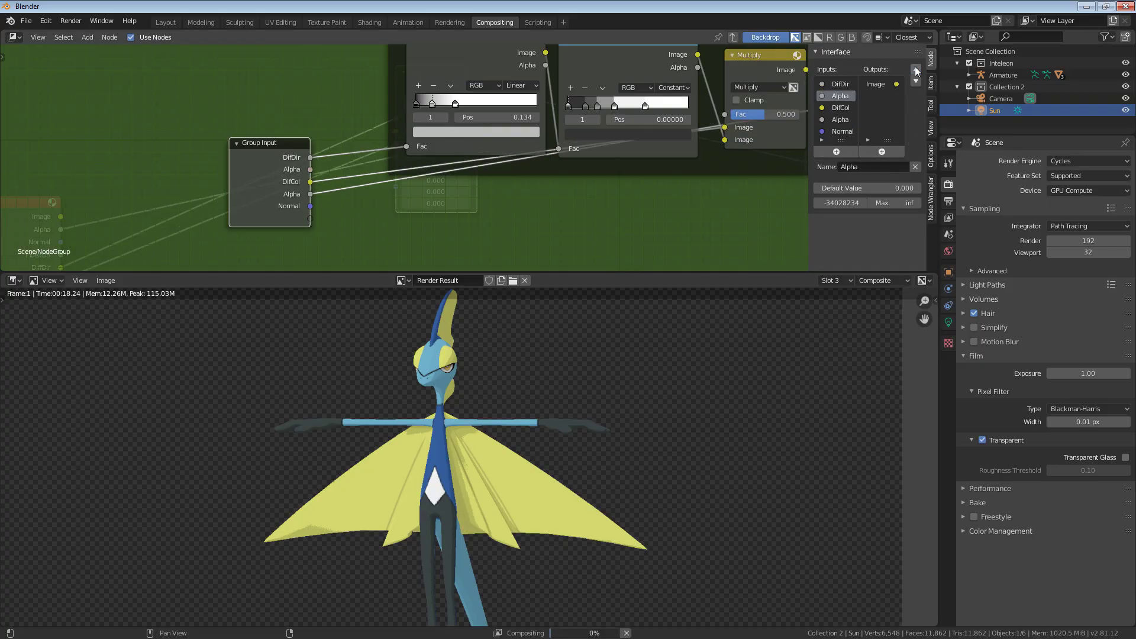
pyautogui.click(916, 69)
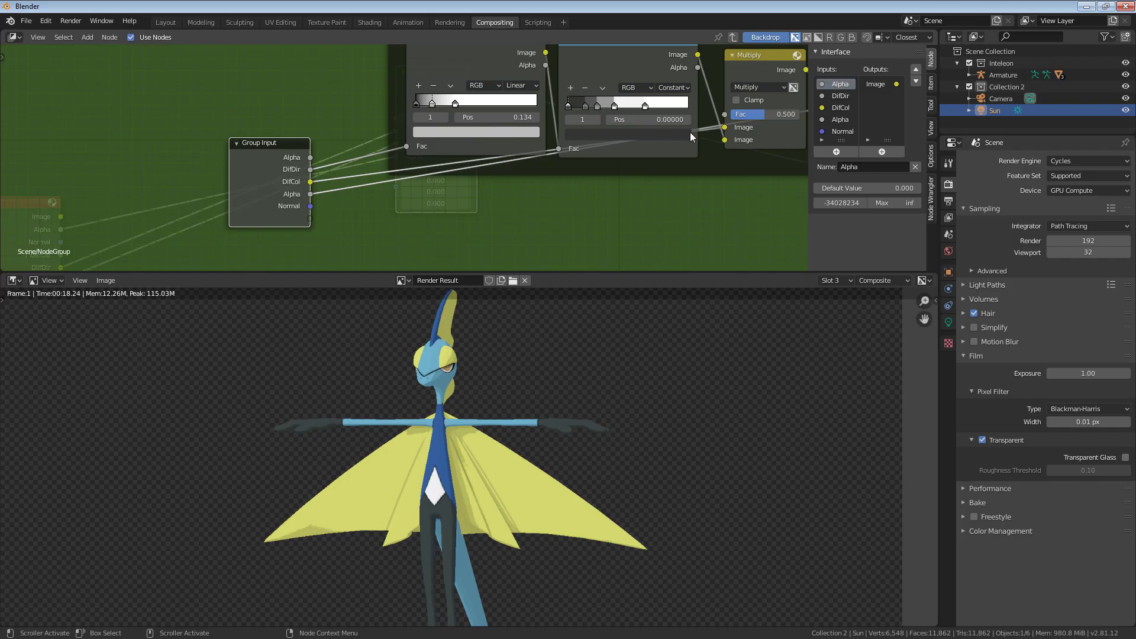
# Step: Move the linked Alpha input to the start of the group's input list and the unlinked Alpha input to the end
pyautogui.scroll(-3, 690, 133)
pyautogui.click(850, 119)
pyautogui.click(918, 71)
pyautogui.click(919, 71)
pyautogui.click(918, 72)
pyautogui.click(852, 95)
pyautogui.click(915, 82)
pyautogui.click(915, 81)
pyautogui.click(915, 82)
# Step: Rename the unlinked Alpha input of the group to "IndexOB"
pyautogui.doubleClick(854, 131)
pyautogui.write('Ind')
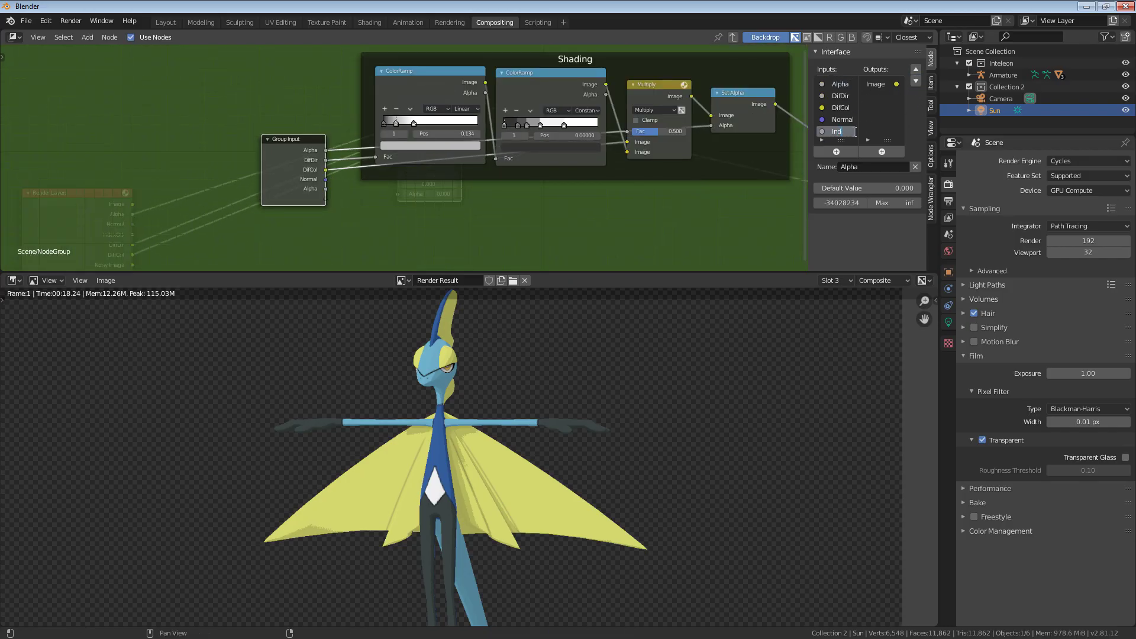
pyautogui.press('Return')
# Step: Reorder the group inputs so Normal follows Alpha directly and IndexOB comes right after Normal
pyautogui.click(846, 121)
pyautogui.click(915, 70)
pyautogui.click(916, 70)
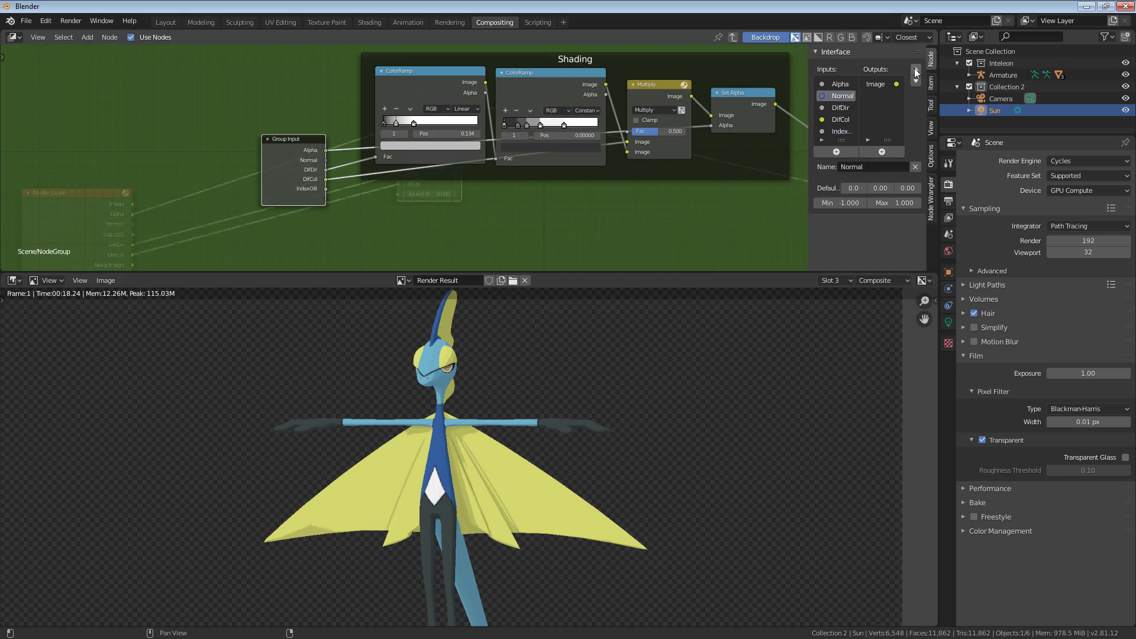
pyautogui.click(840, 132)
pyautogui.click(916, 70)
pyautogui.click(916, 70)
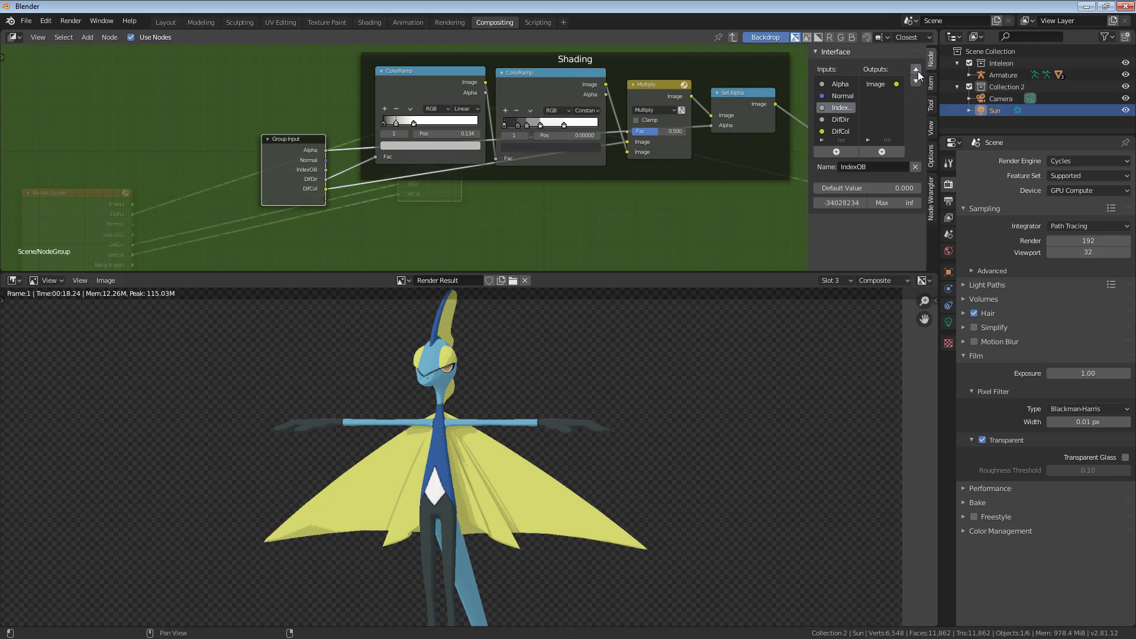
# Step: Add another input to the group and name it "OutlineDarkness"
pyautogui.scroll(3, 357, 200)
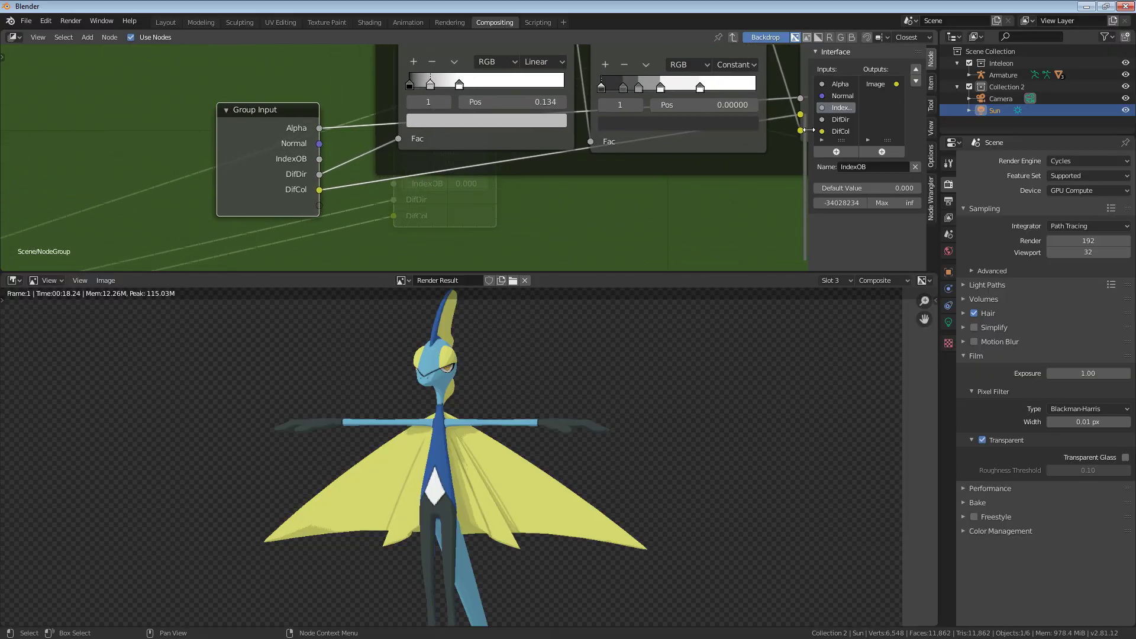
pyautogui.click(836, 152)
pyautogui.moveTo(262, 169); pyautogui.dragTo(266, 157, button='middle')
pyautogui.doubleClick(815, 131)
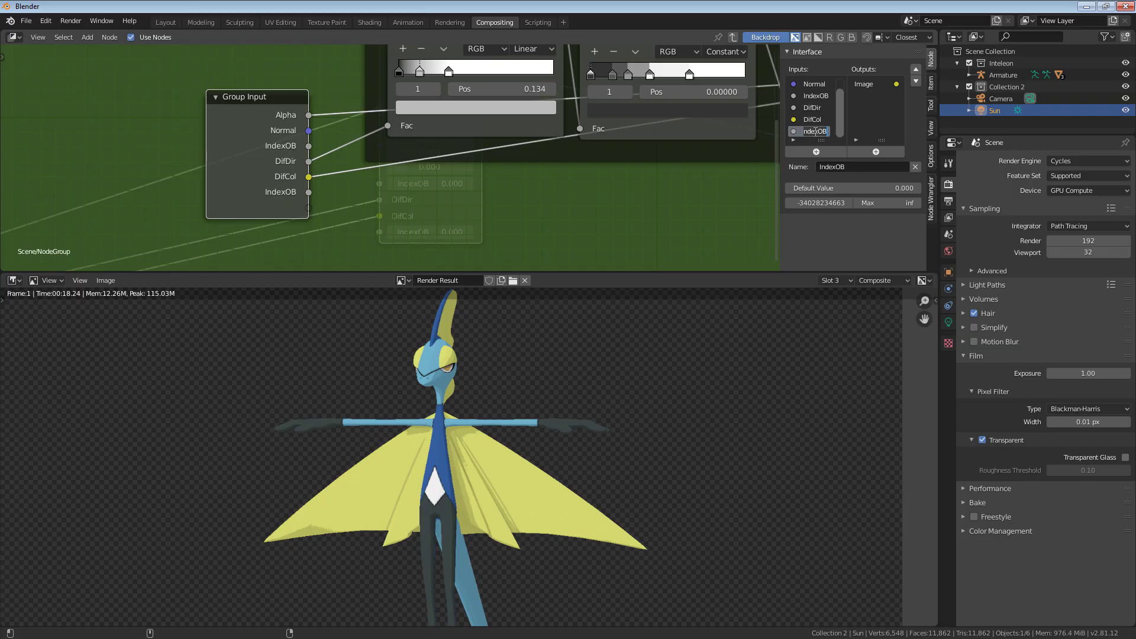
pyautogui.write('OutlineDarkness')
pyautogui.press('Return')
# Step: Add a group input named "ShadingDarkness" below OutlineDarkness
pyautogui.click(812, 149)
pyautogui.doubleClick(817, 131)
pyautogui.write('ShadingDa')
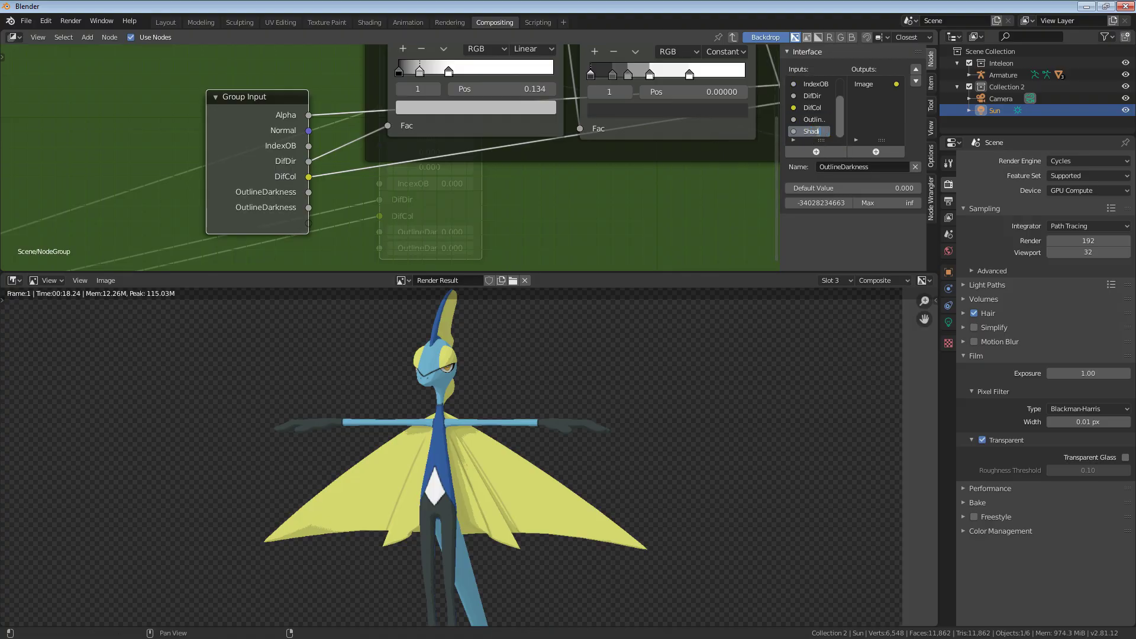
pyautogui.write('rkness')
pyautogui.press('Return')
# Step: Add a group input named "Exposure" at the end of the input list
pyautogui.click(816, 151)
pyautogui.doubleClick(819, 131)
pyautogui.write('Exposure')
pyautogui.press('Return')
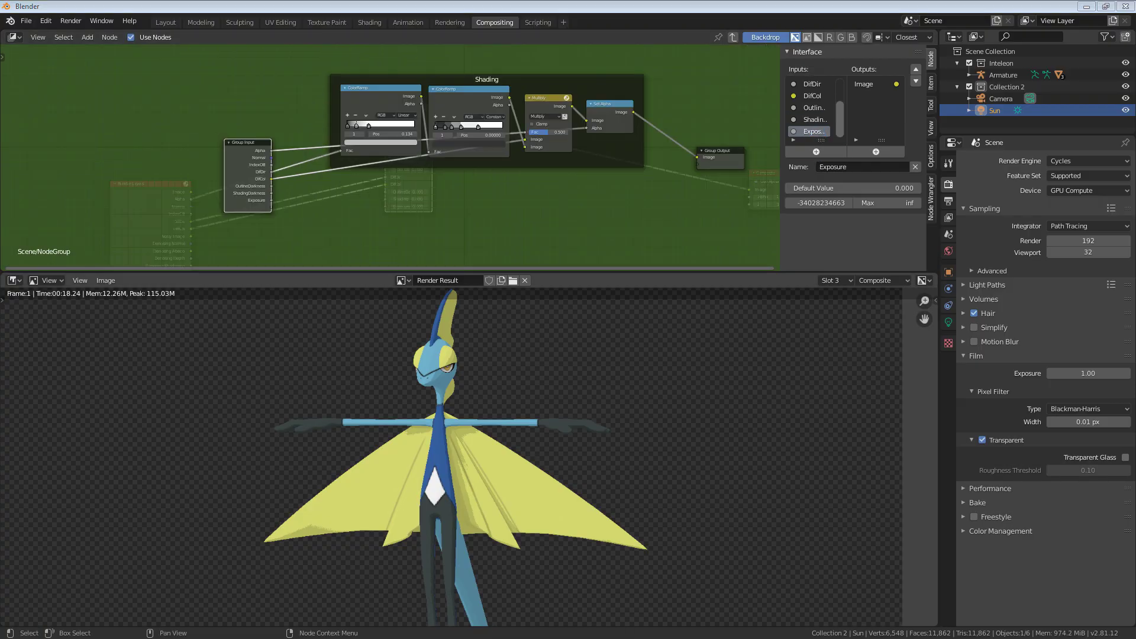
# Step: Insert a Bright/Contrast node into the Shading frame, between the DifDir input and the first ColorRamp
pyautogui.moveTo(371, 162); pyautogui.dragTo(389, 179, button='middle')
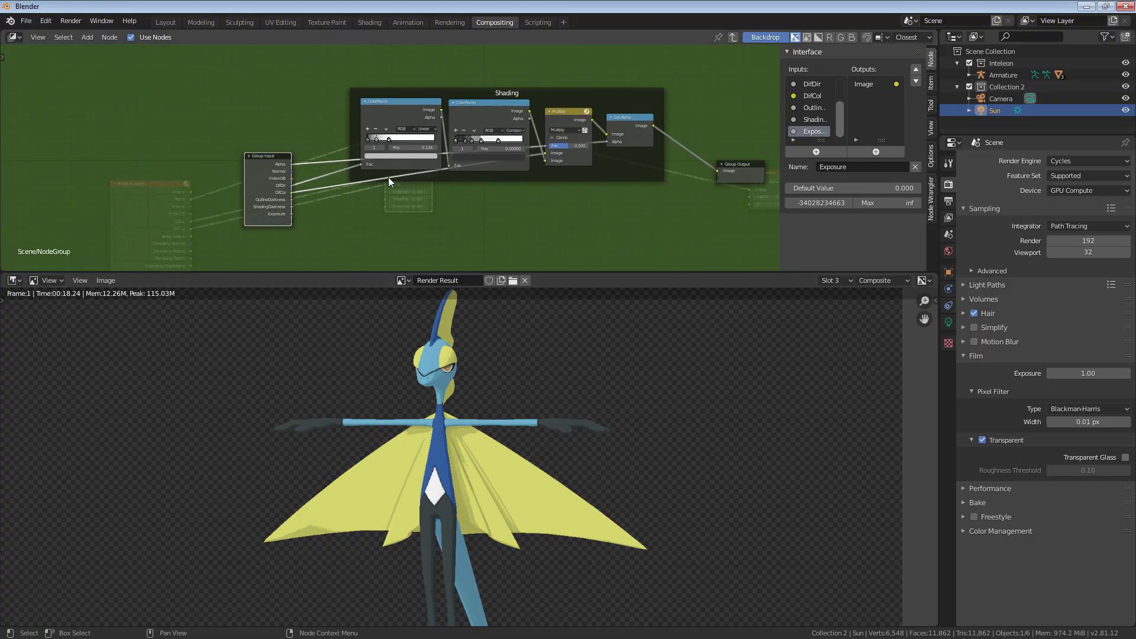
pyautogui.scroll(3, 389, 180)
pyautogui.hotkey('shift', 'a')
pyautogui.moveTo(358, 158)
pyautogui.click(440, 172)
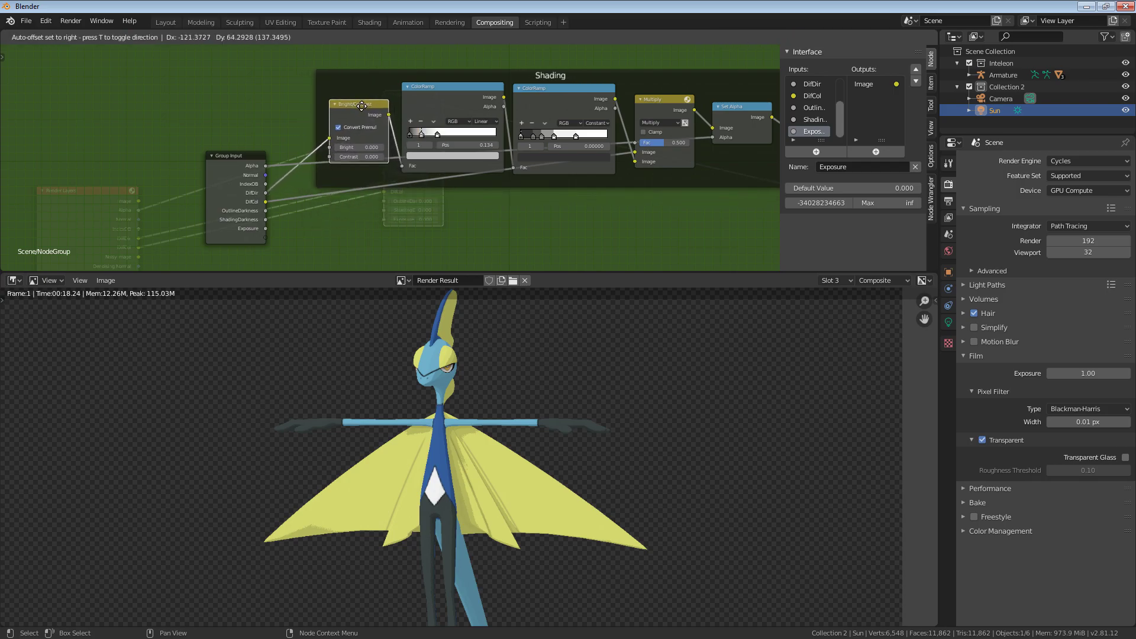
pyautogui.click(364, 111)
pyautogui.click(533, 71)
# Step: Reposition the Group Input node, link its Exposure output to Bright on the Bright/Contrast node, and leave the group
pyautogui.moveTo(247, 195); pyautogui.dragTo(238, 174)
pyautogui.moveTo(270, 187)
pyautogui.mouseDown(button='middle')
pyautogui.moveTo(290, 185)
pyautogui.moveTo(308, 204)
pyautogui.mouseUp(button='middle')
pyautogui.scroll(1, 306, 211)
pyautogui.scroll(1, 305, 210)
pyautogui.moveTo(276, 238); pyautogui.dragTo(374, 169)
pyautogui.click(226, 179)
pyautogui.press('Tab')
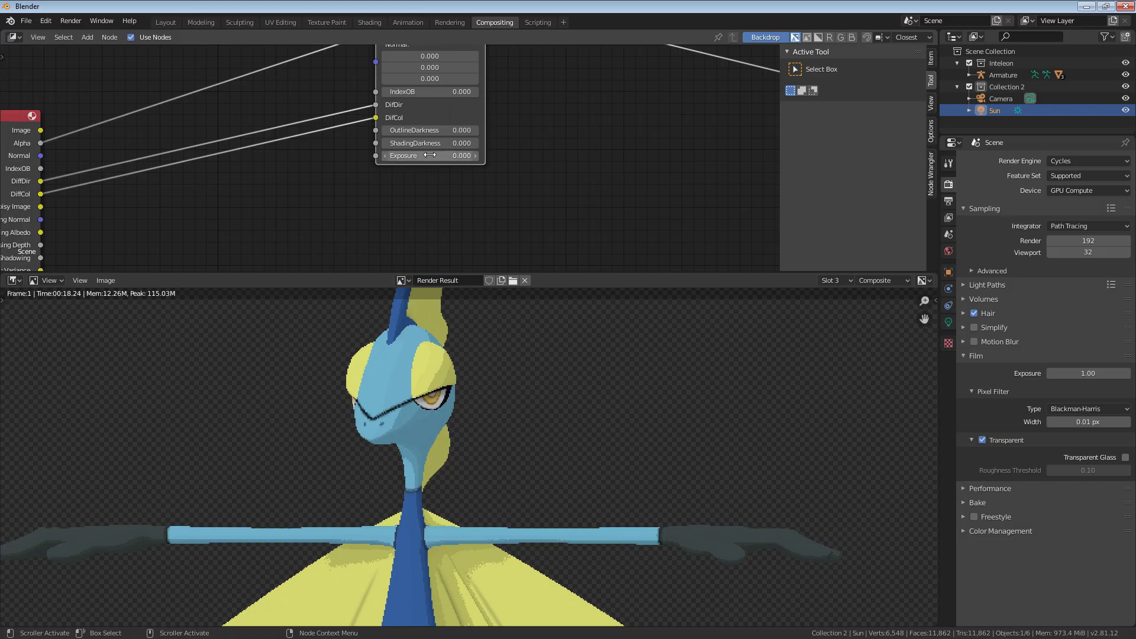
# Step: Try adjusting the Exposure value on the node group
pyautogui.scroll(2, 391, 159)
pyautogui.scroll(-3, 418, 187)
pyautogui.scroll(2, 441, 172)
pyautogui.moveTo(443, 155)
pyautogui.mouseDown()
pyautogui.moveTo(580, 154)
pyautogui.moveTo(253, 154)
pyautogui.moveTo(458, 155)
pyautogui.moveTo(446, 154)
pyautogui.mouseUp()
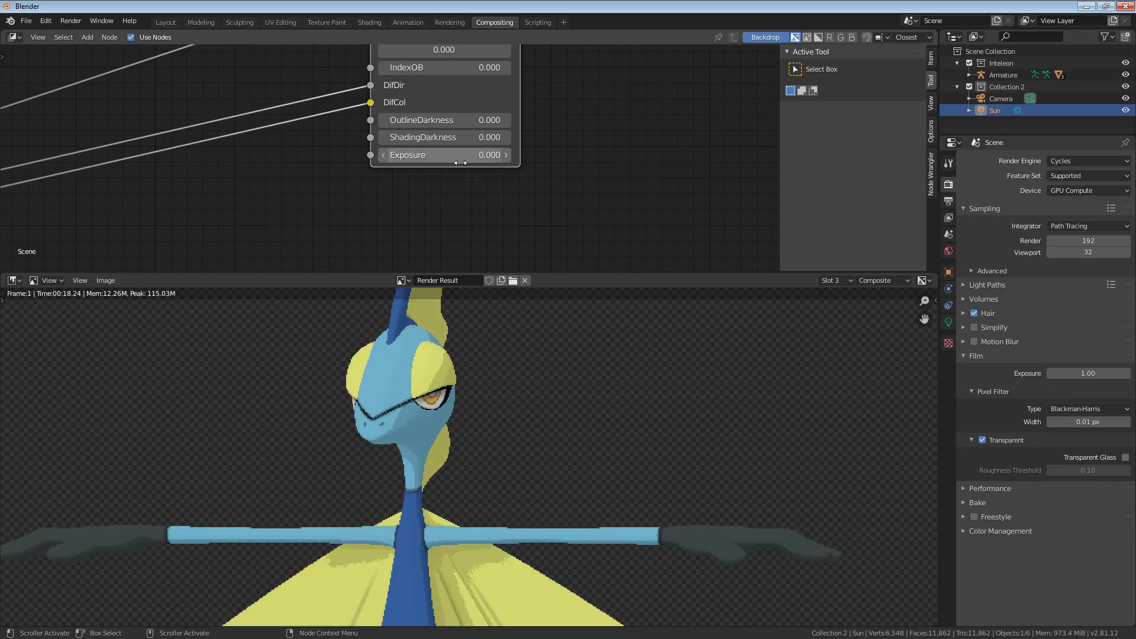
# Step: Link the Normal and IndexOB outputs of Render Layers to the matching inputs of the node group
pyautogui.scroll(-6, 329, 151)
pyautogui.moveTo(329, 156); pyautogui.dragTo(332, 191, button='middle')
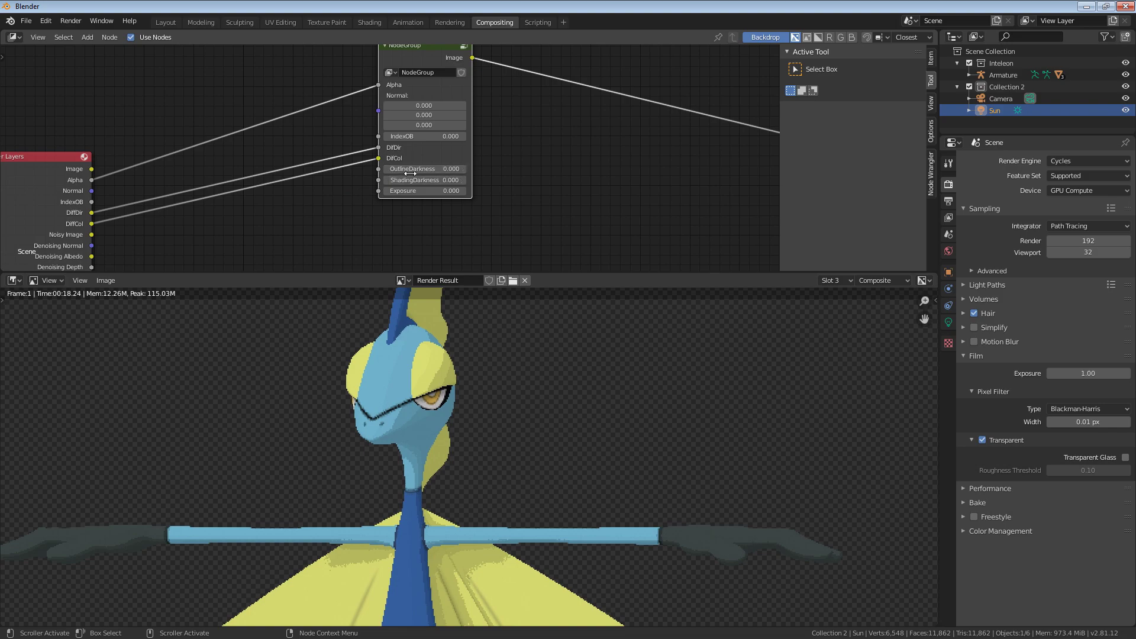
pyautogui.moveTo(95, 192); pyautogui.dragTo(380, 116)
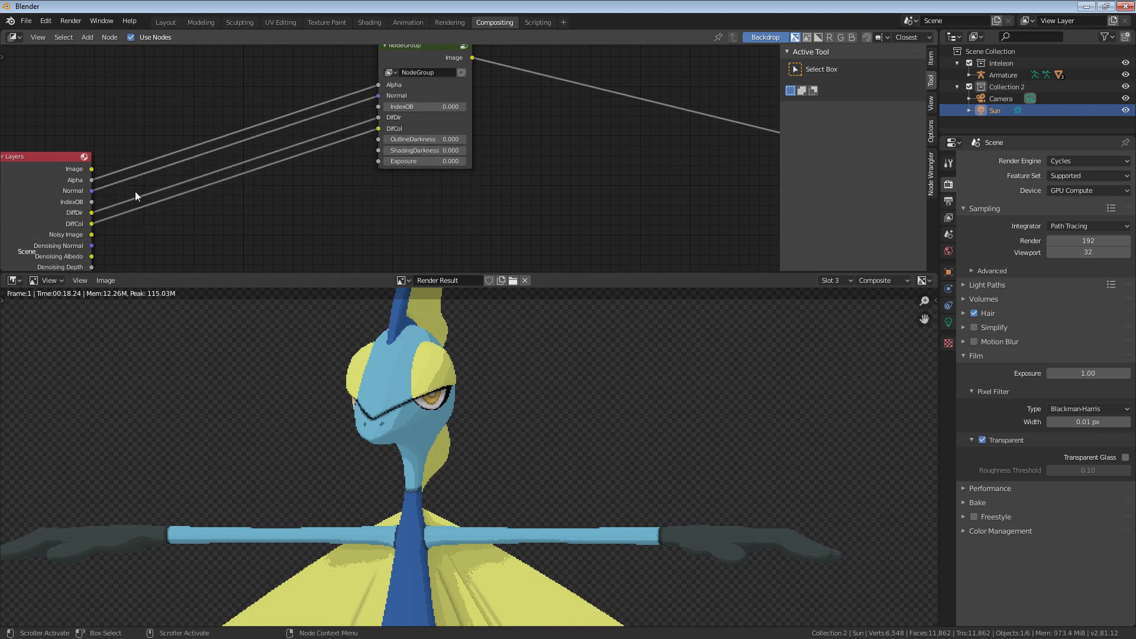
pyautogui.moveTo(91, 203); pyautogui.dragTo(379, 107)
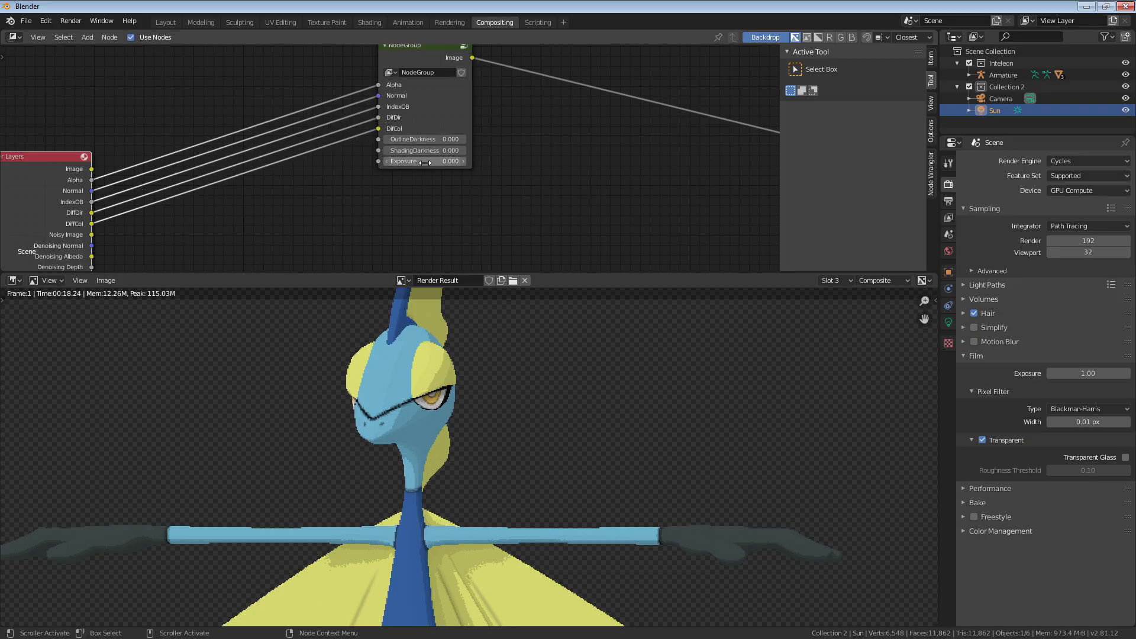
# Step: Move the node group and the Composite node close beside the Render Layers node
pyautogui.moveTo(449, 58); pyautogui.dragTo(191, 153)
pyautogui.scroll(-8, 299, 150)
pyautogui.moveTo(696, 153); pyautogui.dragTo(334, 147)
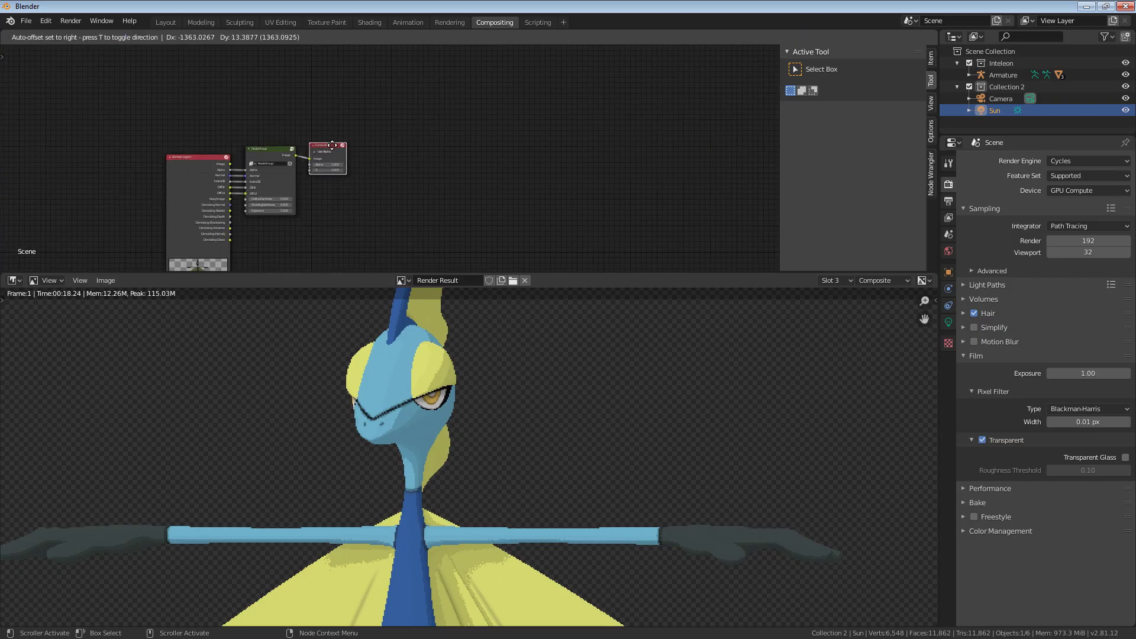
# Step: Rename the node group to "Pokemon 3DS Shading"
pyautogui.scroll(3, 373, 153)
pyautogui.click(378, 138)
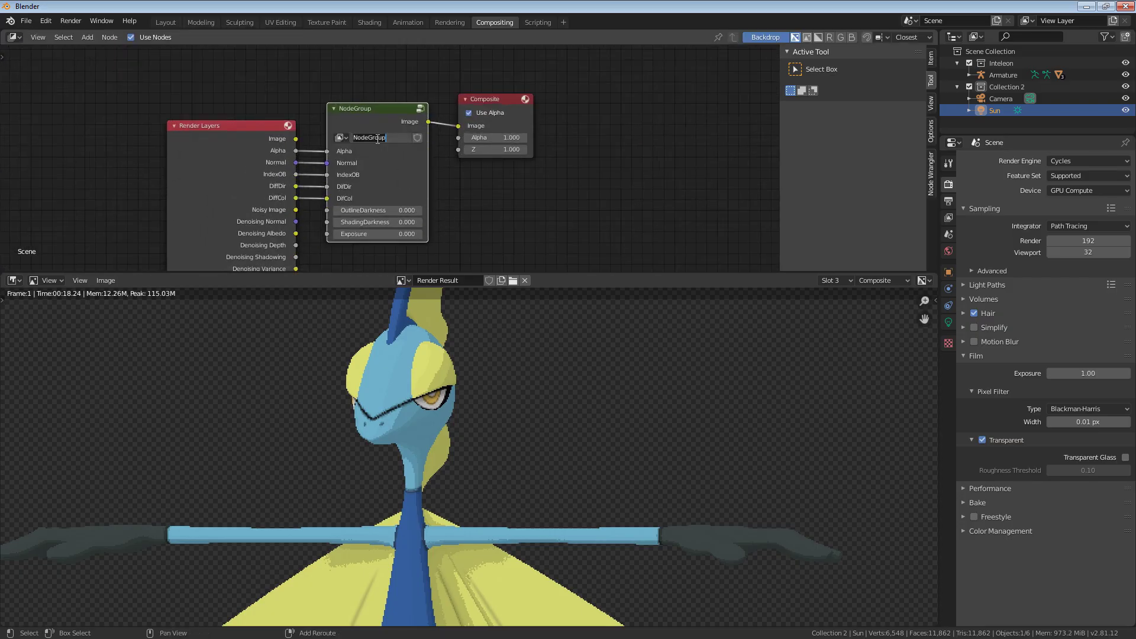
pyautogui.write('Pokemon 3DS Shading')
pyautogui.press('Return')
# Step: Inside the group, move Group Input away from the Shading frame, link ShadingDarkness to the Multiply node's Fac, and leave the group
pyautogui.press('Tab')
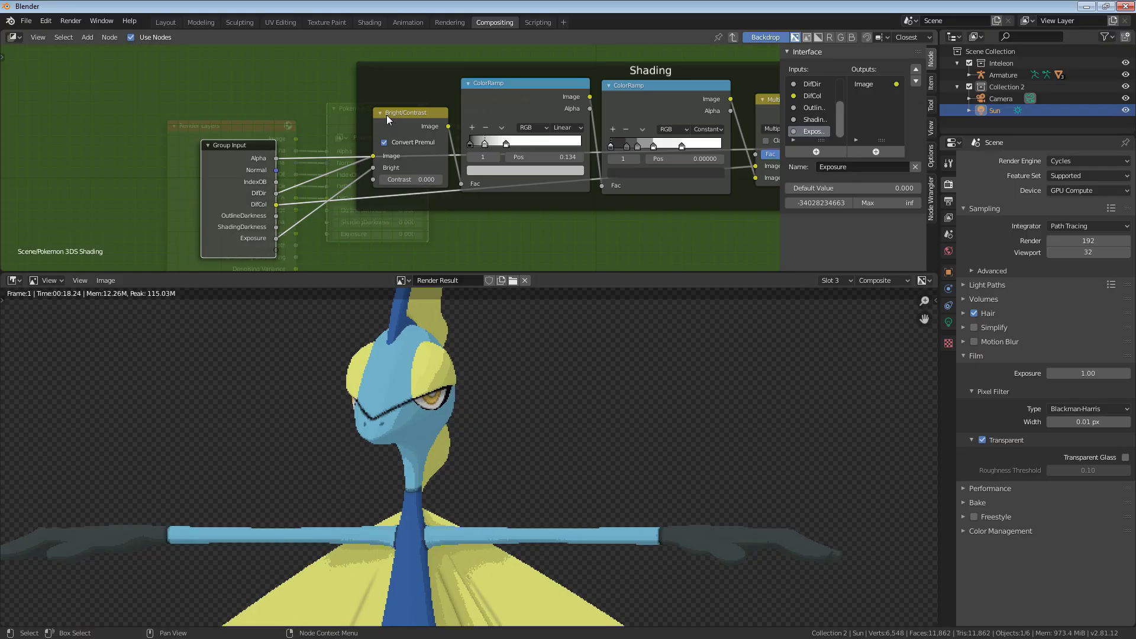
pyautogui.scroll(-5, 408, 158)
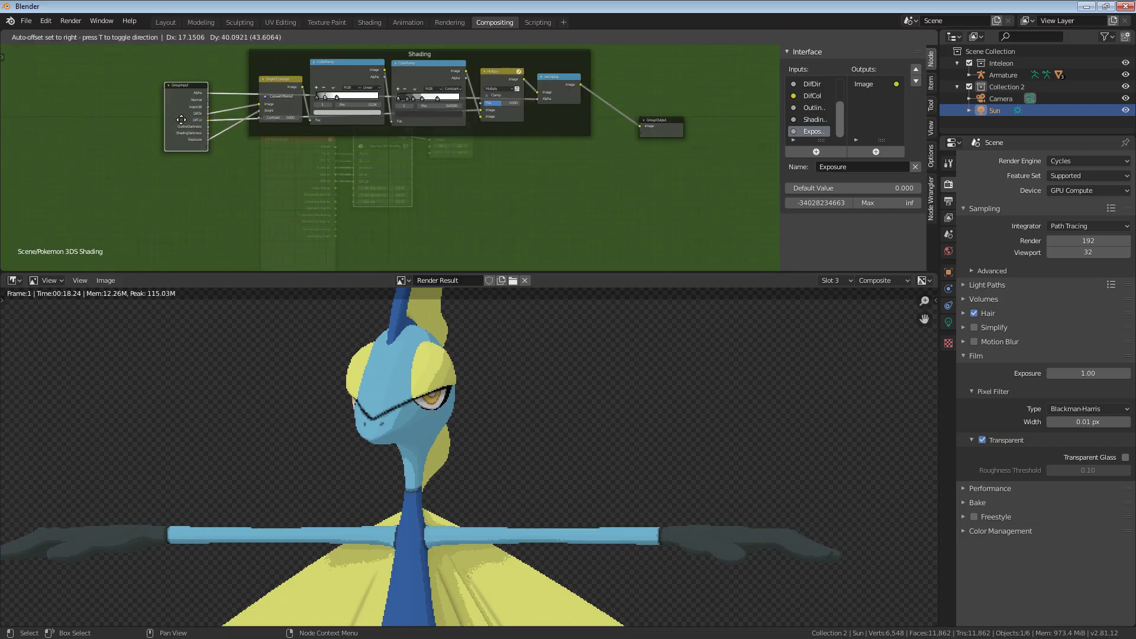
pyautogui.scroll(3, 191, 133)
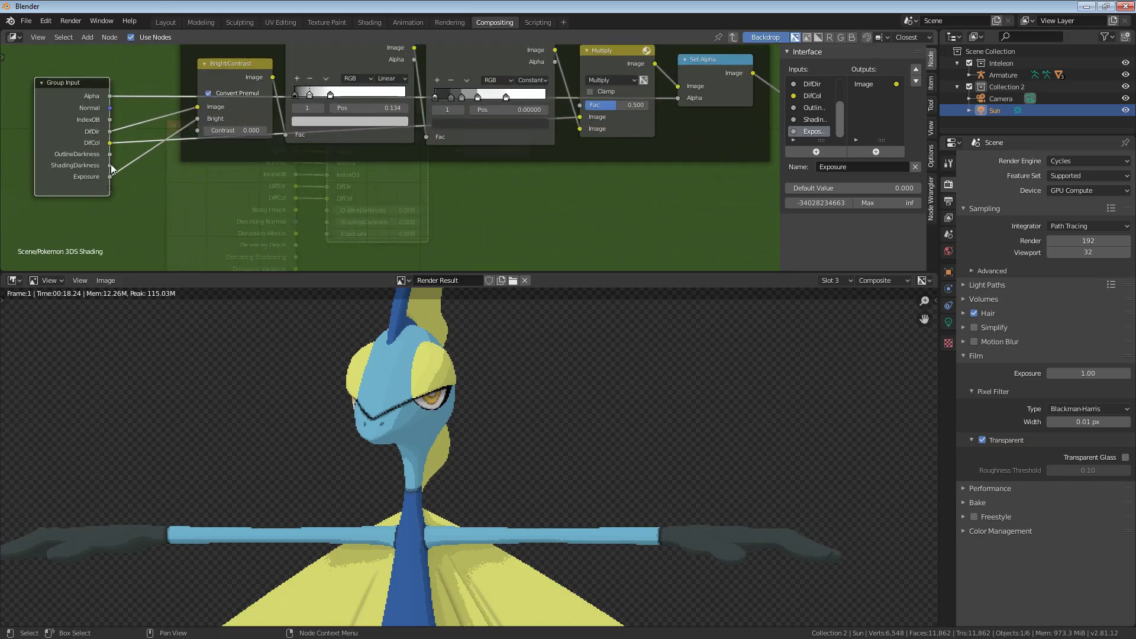
pyautogui.moveTo(148, 167); pyautogui.dragTo(119, 189, button='middle')
pyautogui.moveTo(97, 241); pyautogui.dragTo(111, 240, button='middle')
pyautogui.moveTo(94, 182); pyautogui.dragTo(566, 118)
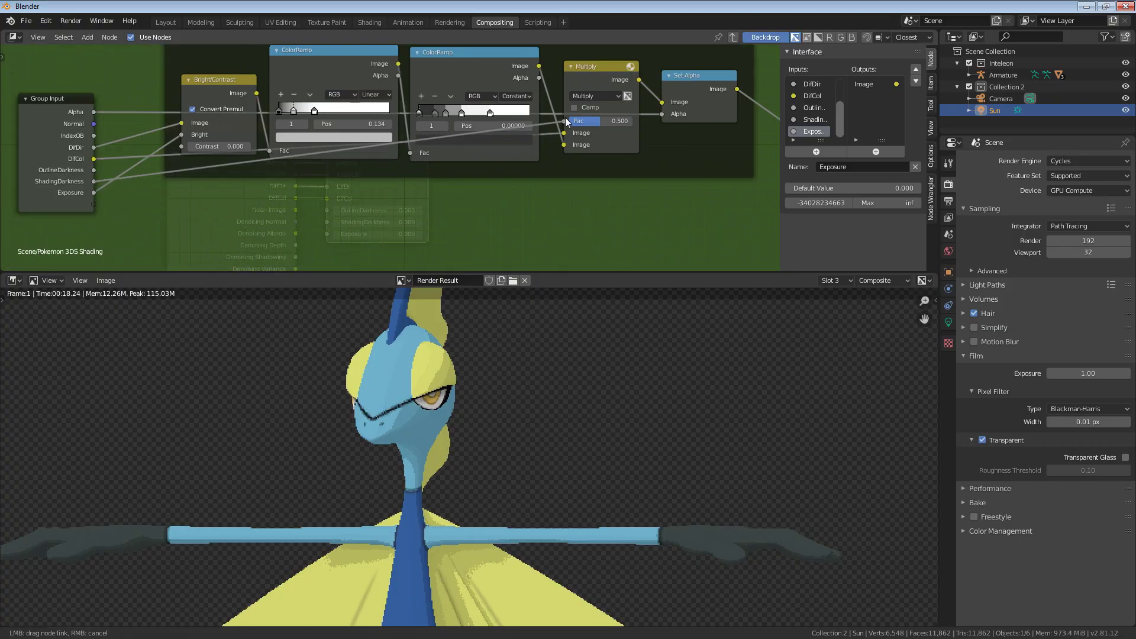
pyautogui.press('Tab')
pyautogui.press('Tab')
pyautogui.press('Tab')
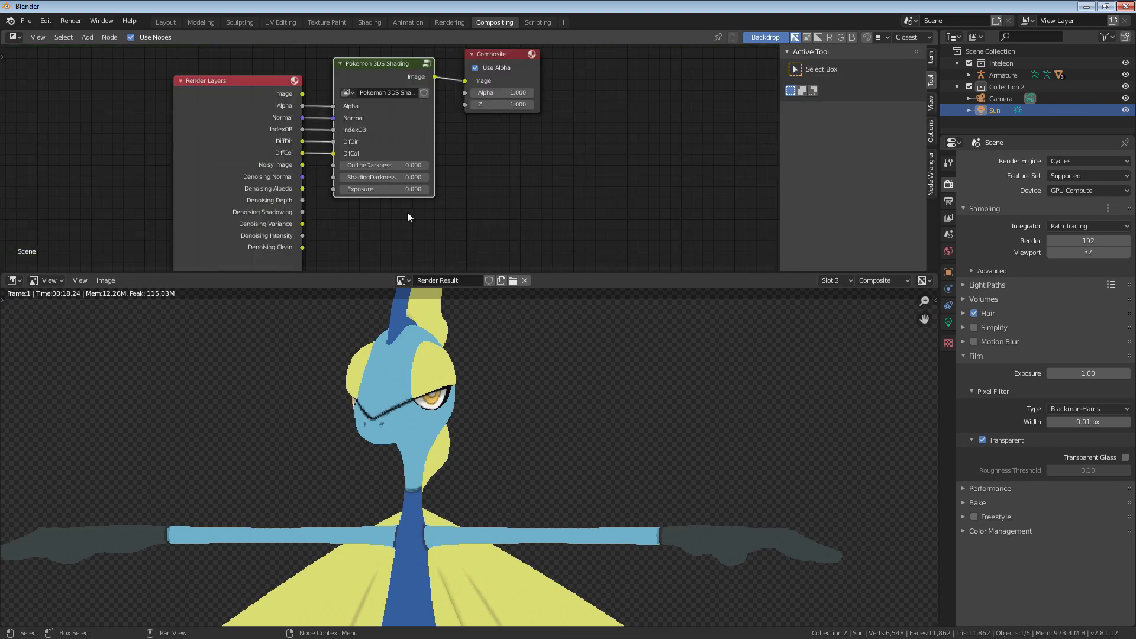
# Step: Set ShadingDarkness on the Pokemon 3DS Shading group node to 0.8
pyautogui.scroll(4, 379, 178)
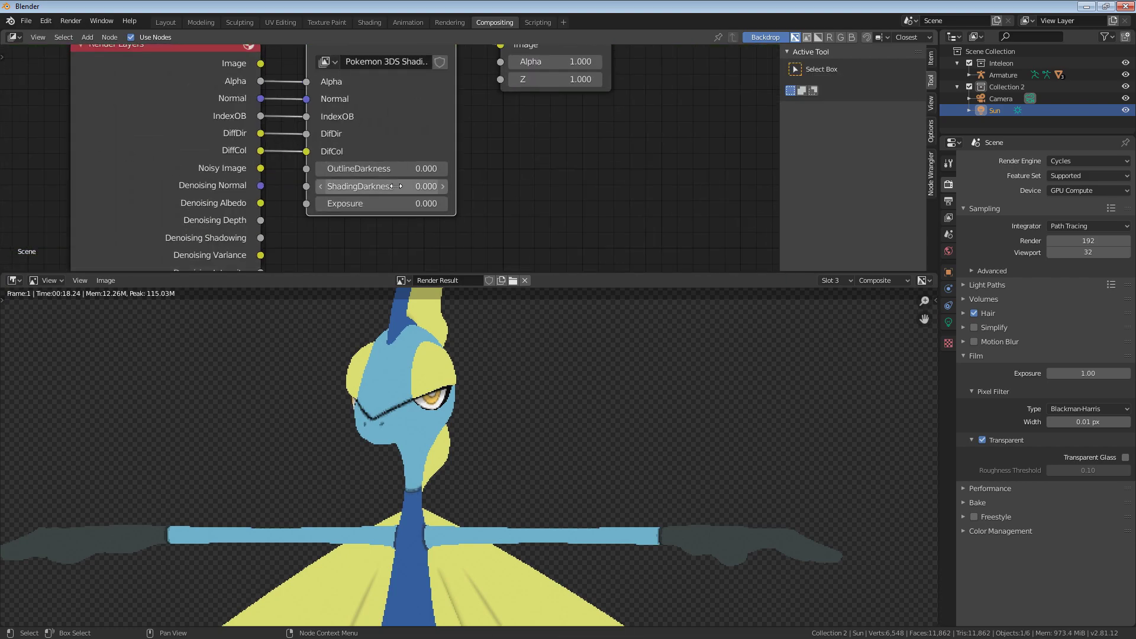
pyautogui.click(395, 185)
pyautogui.write('0.5')
pyautogui.press('Return')
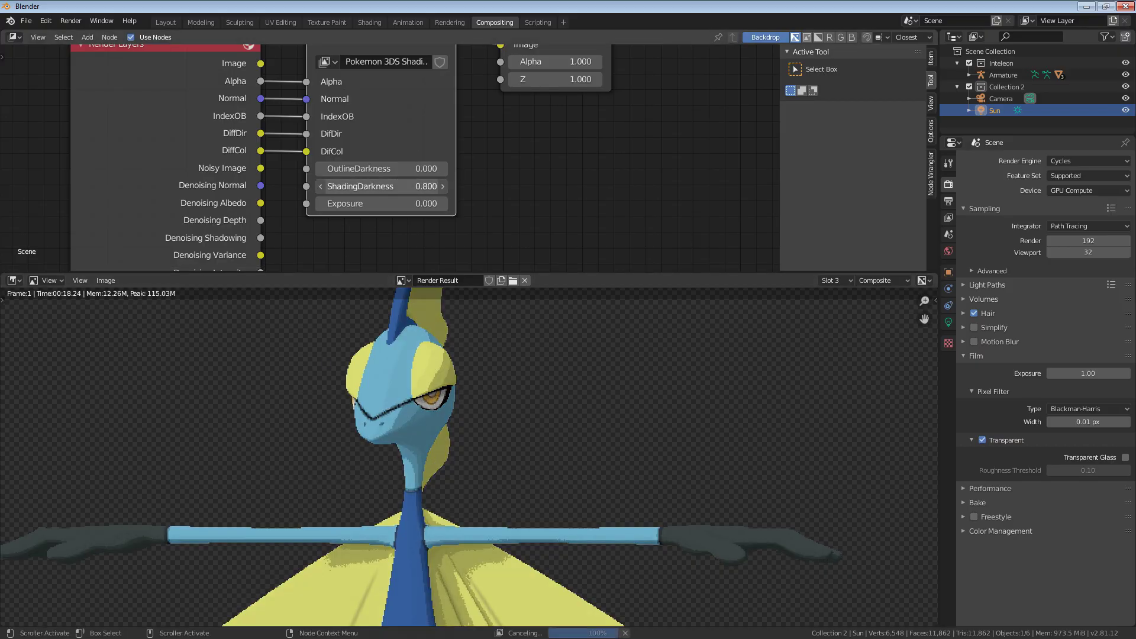
# Step: Open the Pokemon 3DS Shading group, add a Frame below the Shading frame, and label it "Outline"
pyautogui.scroll(-2, 395, 193)
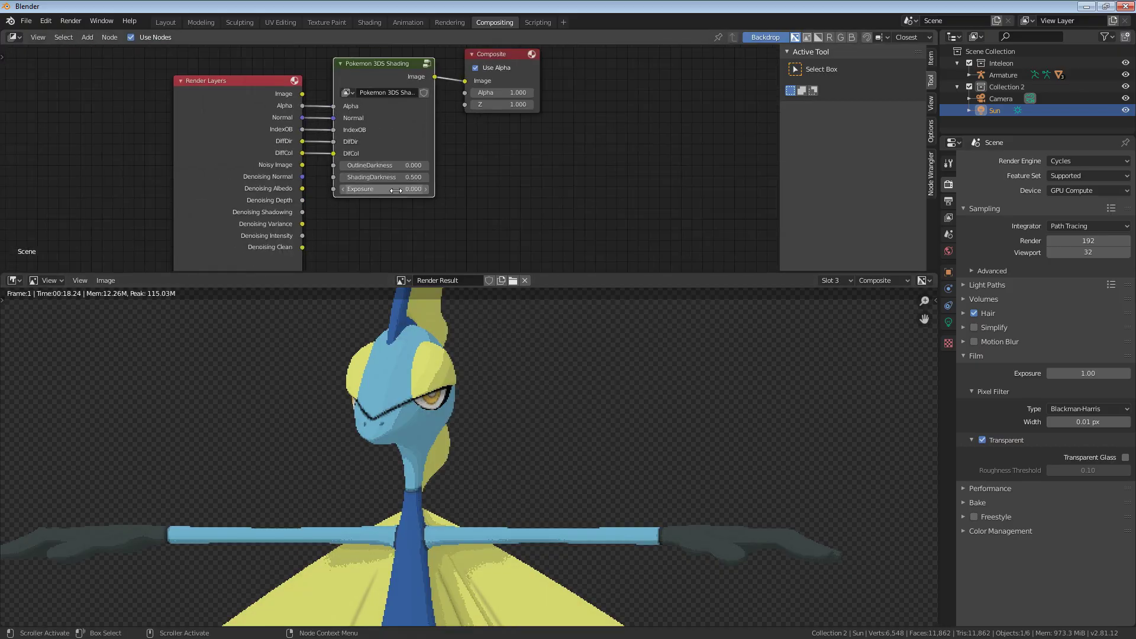
pyautogui.press('Tab')
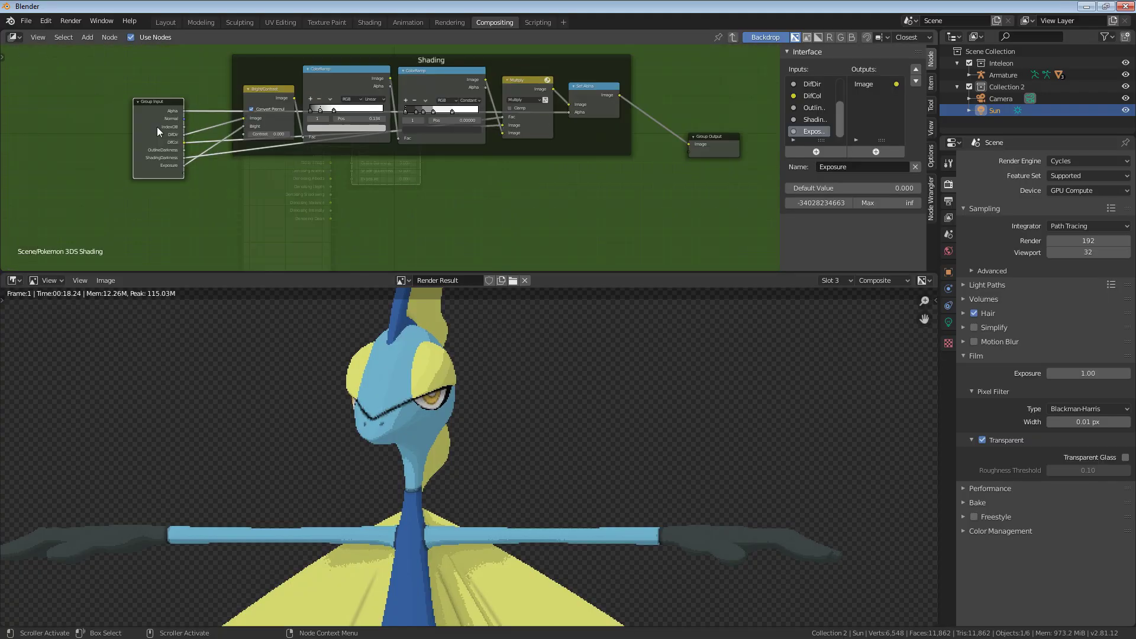
pyautogui.hotkey('shift', 'a')
pyautogui.moveTo(232, 276)
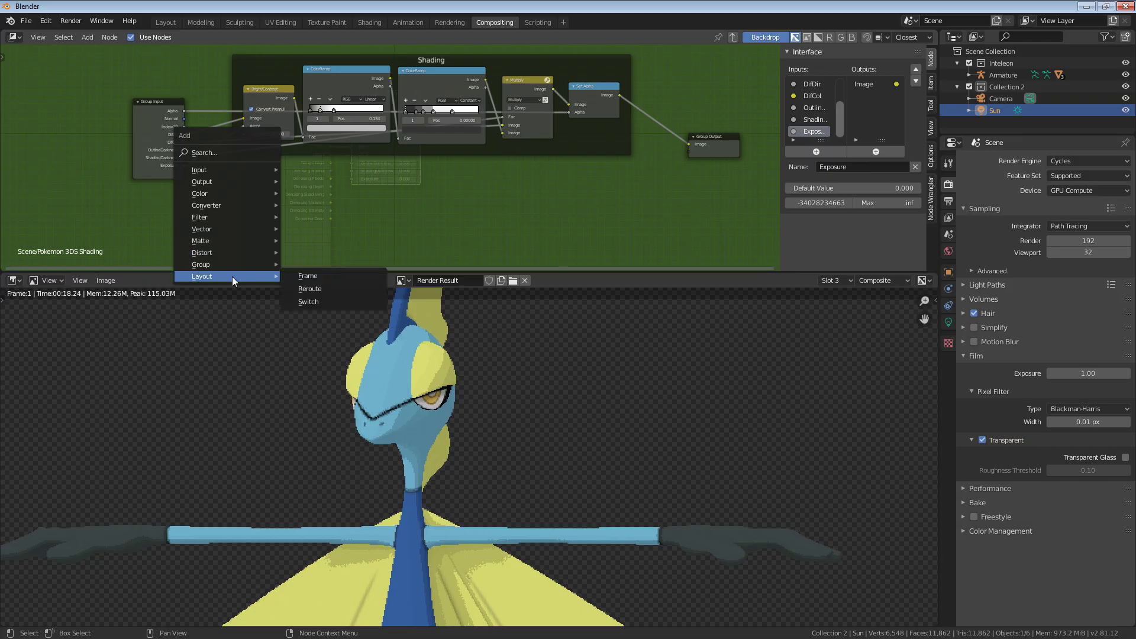
pyautogui.click(307, 276)
pyautogui.click(406, 235)
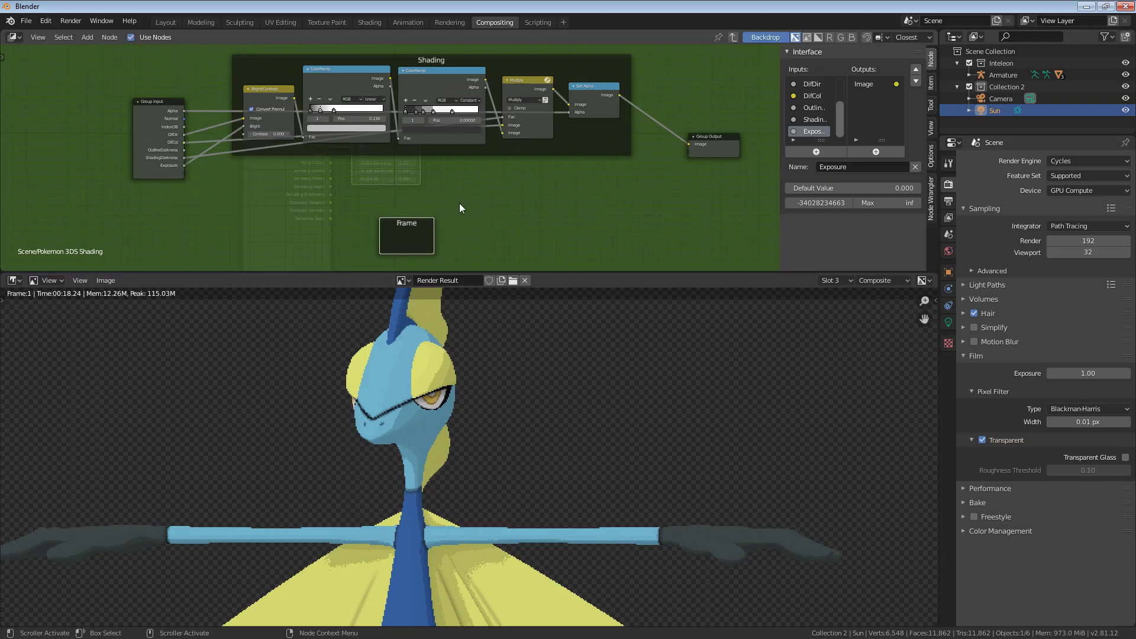
pyautogui.press('F2')
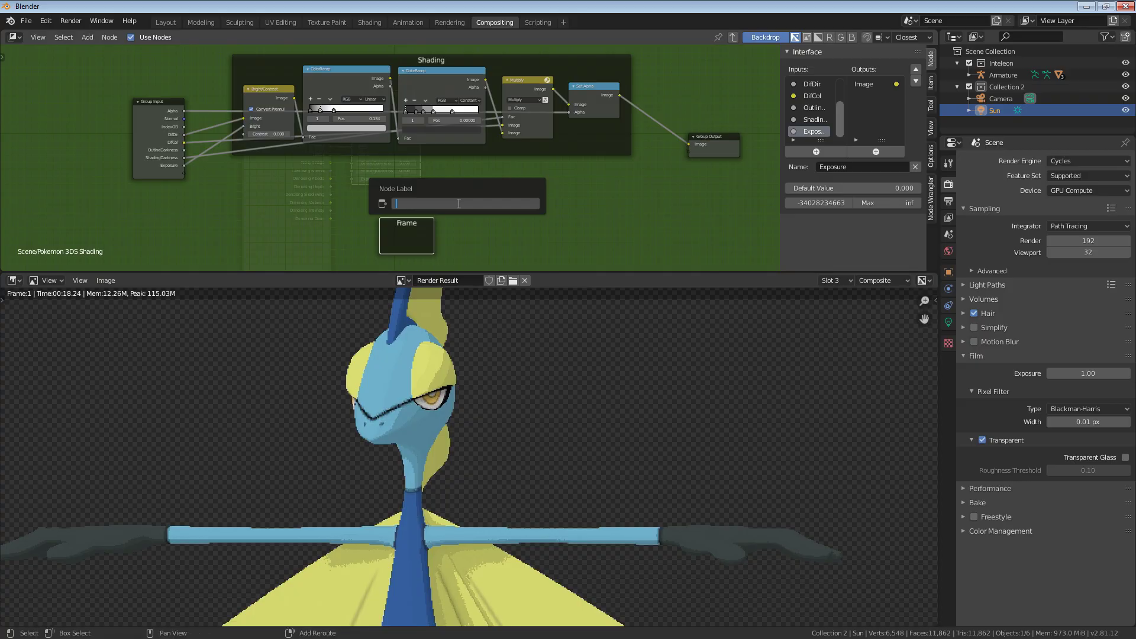
pyautogui.write('Outline')
pyautogui.press('Return')
# Step: Add an Invert node inside the Outline frame and link OutlineDarkness from Group Input to its Color input
pyautogui.hotkey('shift', 'a')
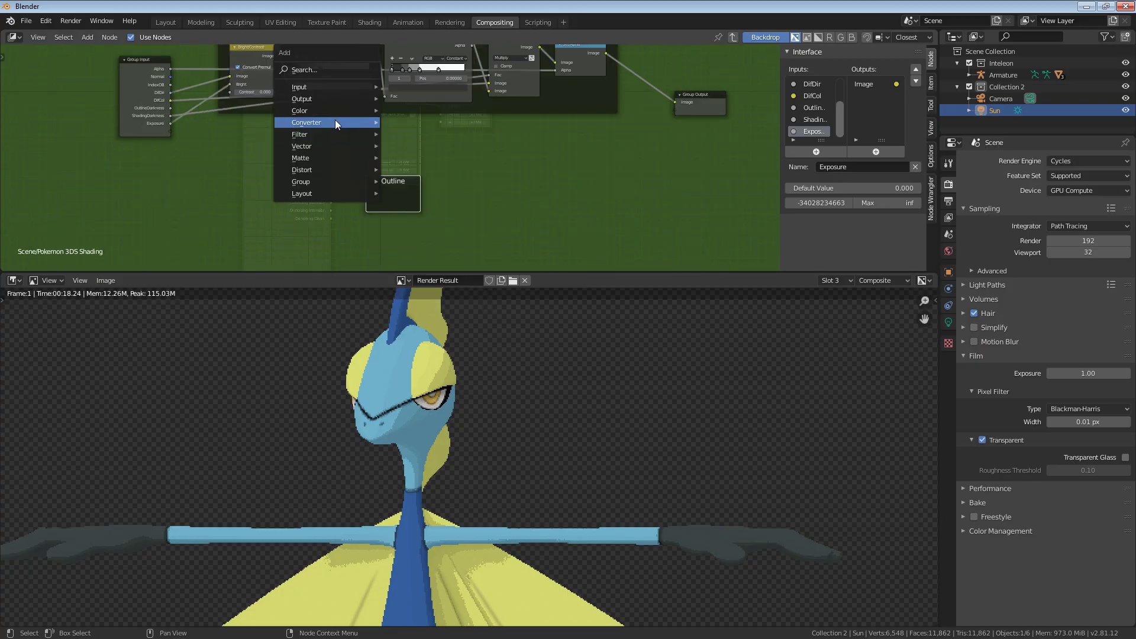
pyautogui.moveTo(334, 112)
pyautogui.click(407, 200)
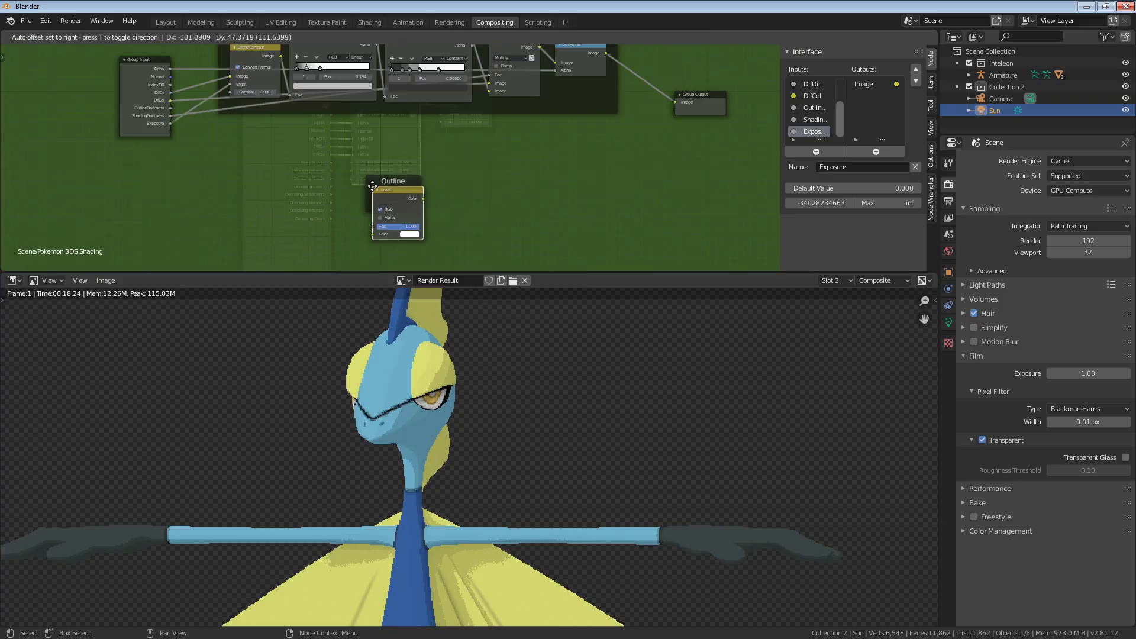
pyautogui.scroll(3, 173, 114)
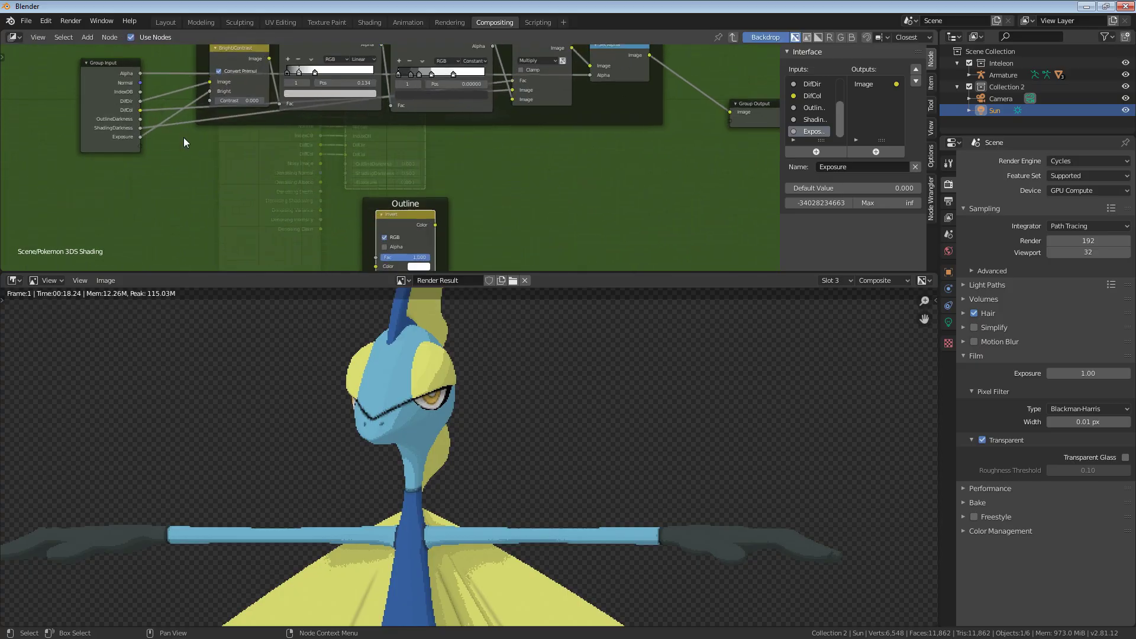
pyautogui.moveTo(125, 109); pyautogui.dragTo(380, 249)
pyautogui.moveTo(424, 243); pyautogui.dragTo(391, 222, button='middle')
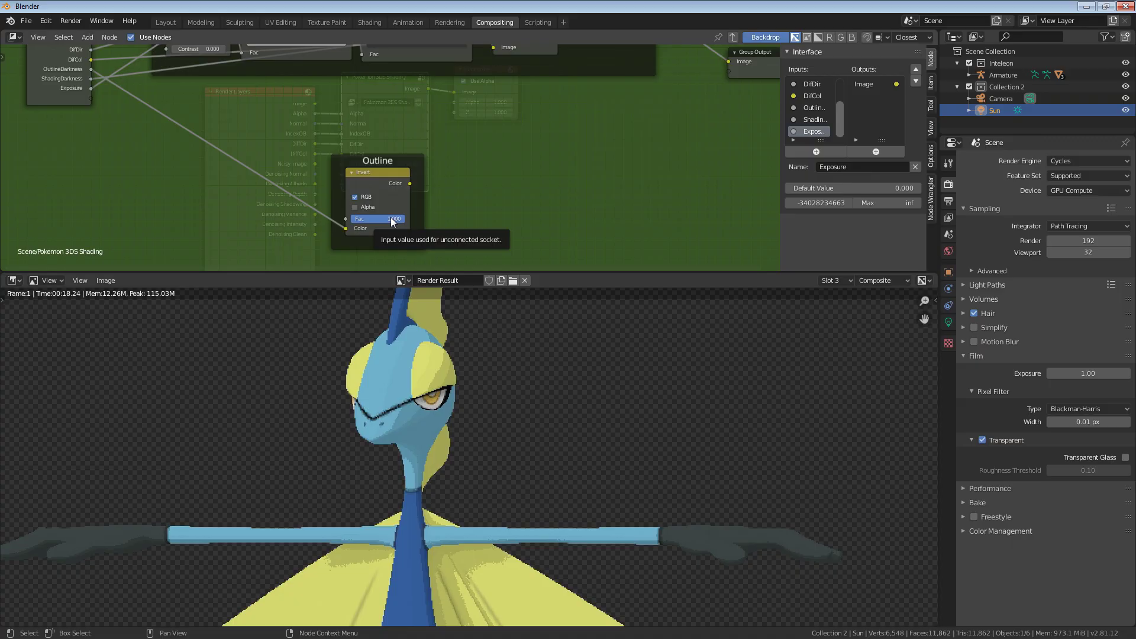
# Step: Add a Mix node beside Invert in the Outline frame and link Invert's Color output to its first Image input
pyautogui.moveTo(384, 187); pyautogui.dragTo(378, 174)
pyautogui.hotkey('shift', 'a')
pyautogui.moveTo(375, 158)
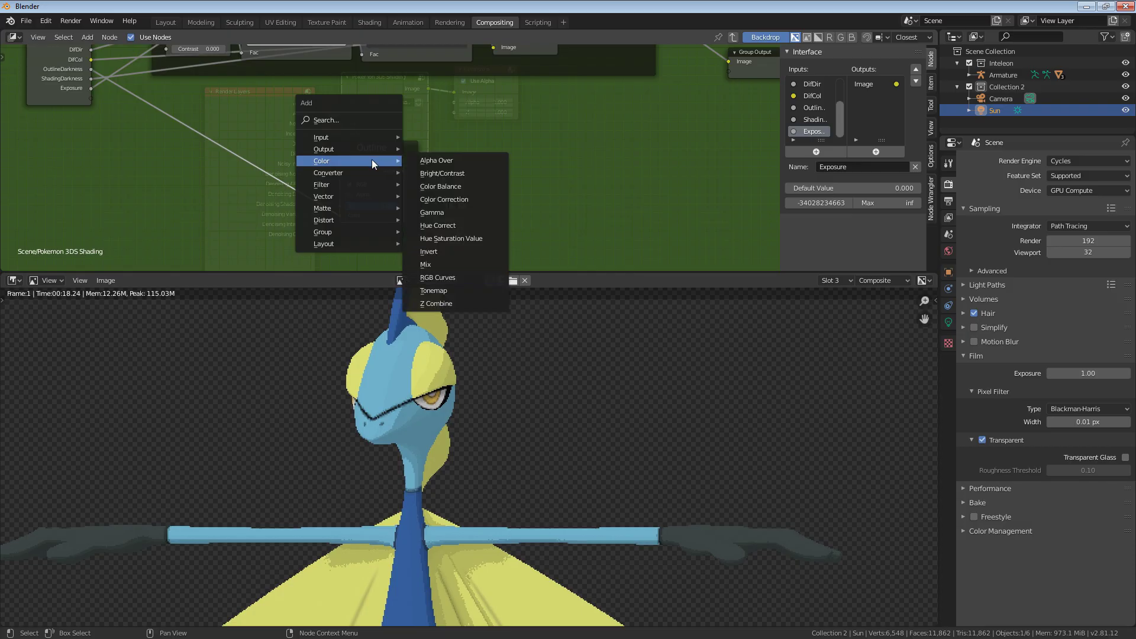
pyautogui.click(438, 251)
pyautogui.click(444, 163)
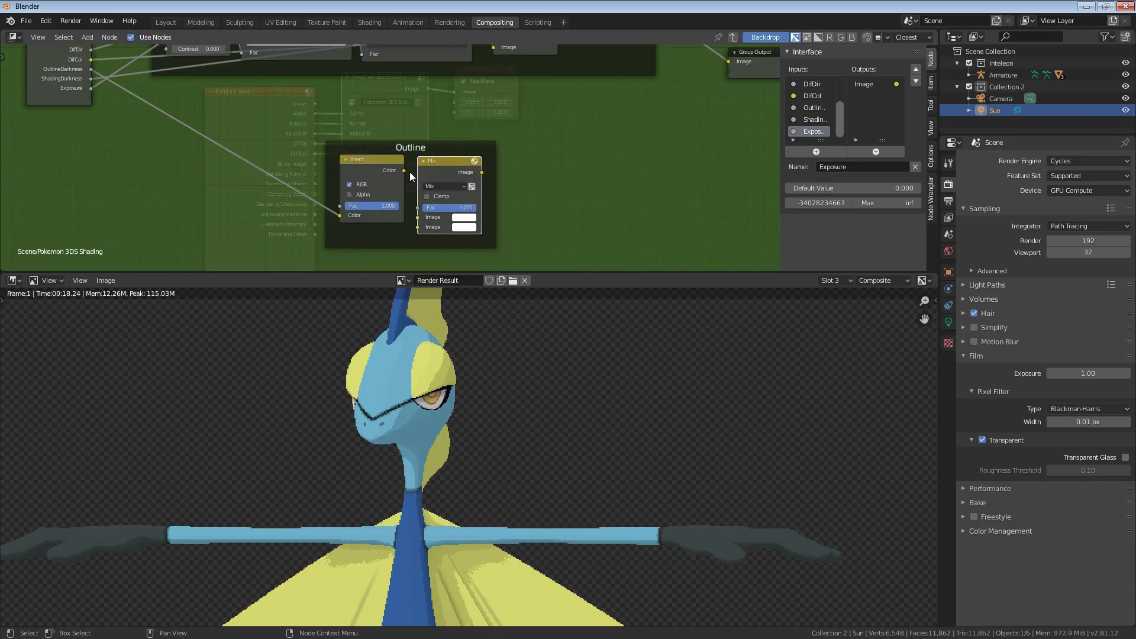
pyautogui.moveTo(403, 170); pyautogui.dragTo(418, 218)
pyautogui.moveTo(446, 170); pyautogui.dragTo(449, 165)
# Step: Set the Mix node's Fac to 2/3 and its second Image color to black
pyautogui.click(454, 203)
pyautogui.write('2/3')
pyautogui.press('Return')
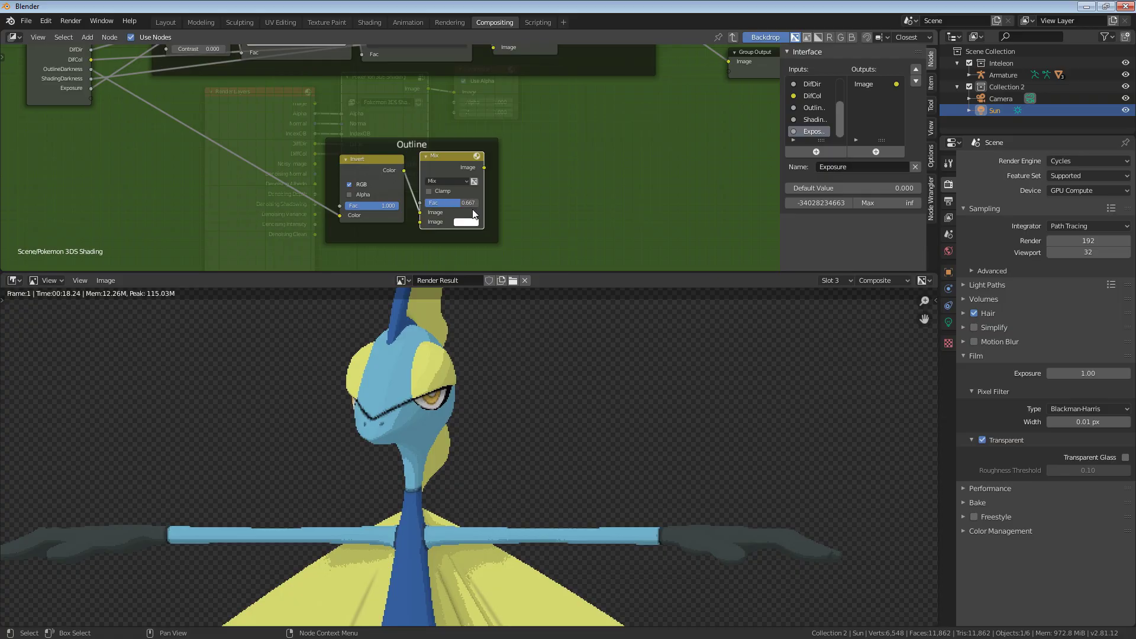
pyautogui.click(464, 227)
pyautogui.moveTo(535, 147); pyautogui.dragTo(535, 159)
# Step: Move the Outline frame under the output end of the Shading frame and shift Group Output farther away from the frames
pyautogui.moveTo(463, 181); pyautogui.dragTo(356, 217, button='middle')
pyautogui.scroll(-5, 357, 217)
pyautogui.moveTo(365, 191); pyautogui.dragTo(475, 178)
pyautogui.keyDown('shift'); pyautogui.moveTo(539, 140); pyautogui.dragTo(482, 141, button='middle'); pyautogui.keyUp('shift')
pyautogui.moveTo(482, 140); pyautogui.dragTo(736, 113)
pyautogui.scroll(3, 351, 201)
pyautogui.keyDown('shift'); pyautogui.moveTo(351, 201); pyautogui.dragTo(385, 142, button='middle'); pyautogui.keyUp('shift')
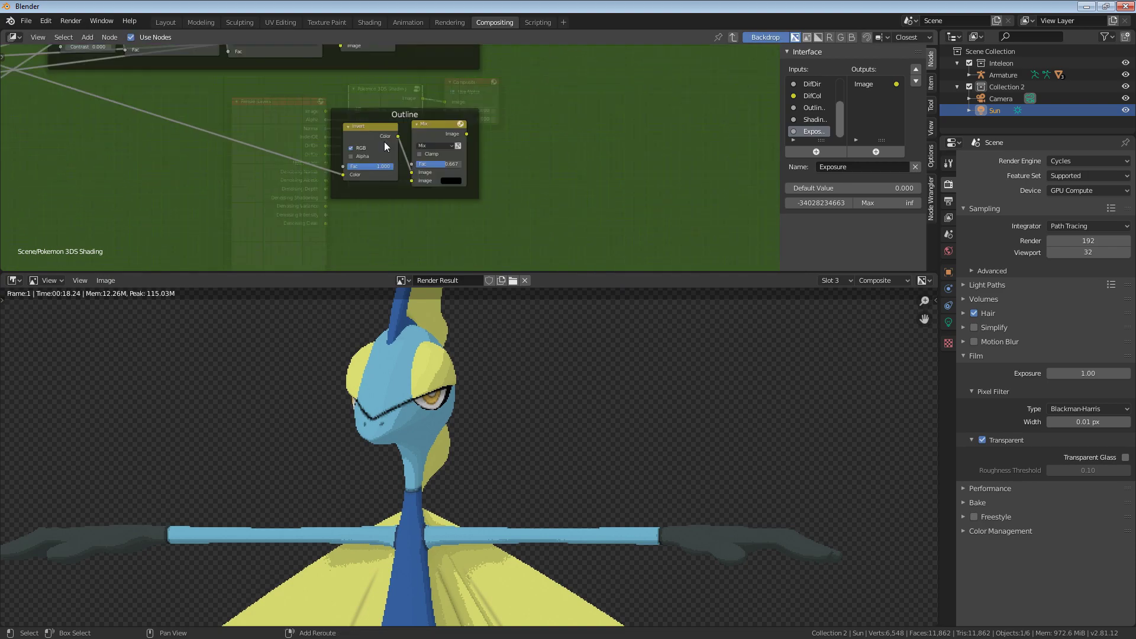
# Step: Add a Filter node below Invert in the Outline frame and set its filter type to Laplace
pyautogui.hotkey('shift', 'a')
pyautogui.moveTo(370, 166)
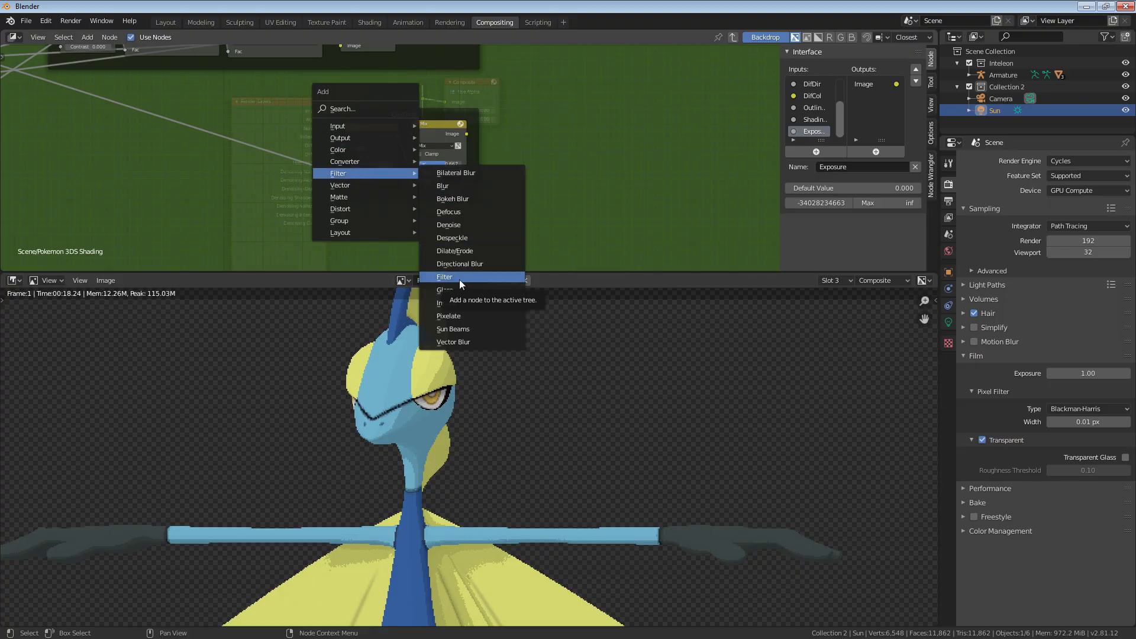
pyautogui.click(460, 279)
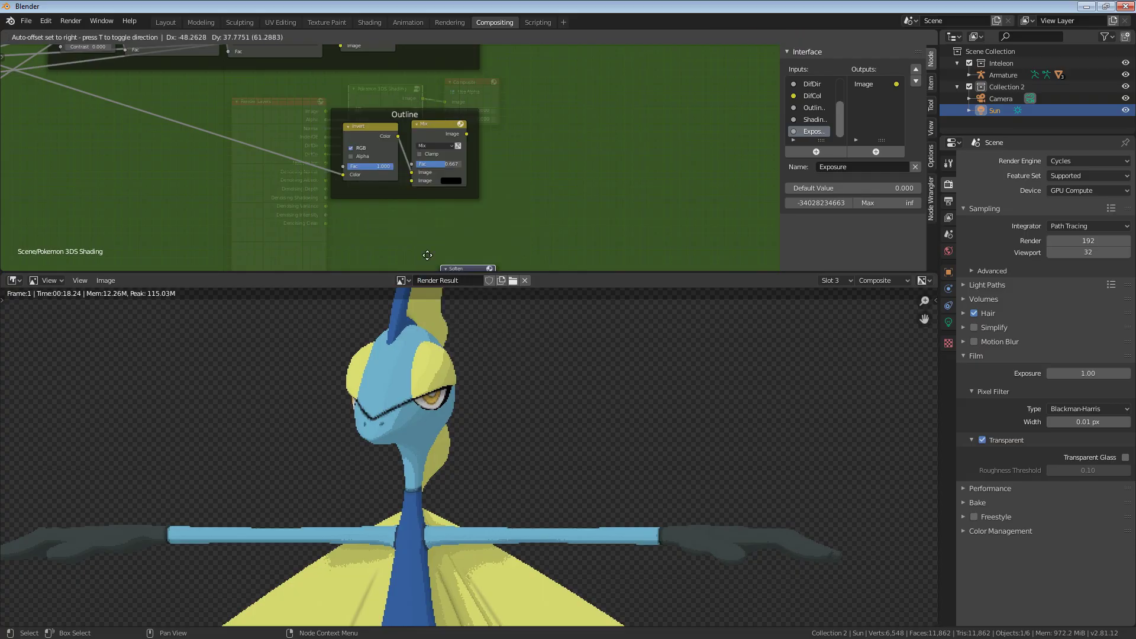
pyautogui.click(369, 227)
pyautogui.click(368, 224)
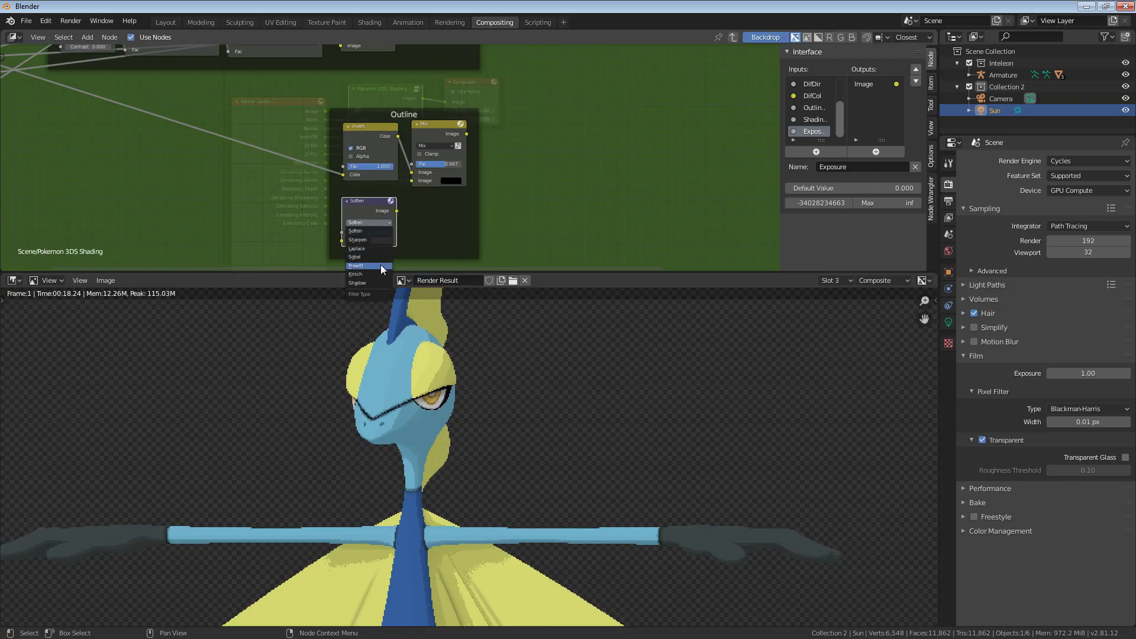
pyautogui.click(417, 233)
pyautogui.scroll(5, 384, 244)
pyautogui.moveTo(355, 253); pyautogui.dragTo(372, 155, button='middle')
pyautogui.click(371, 155)
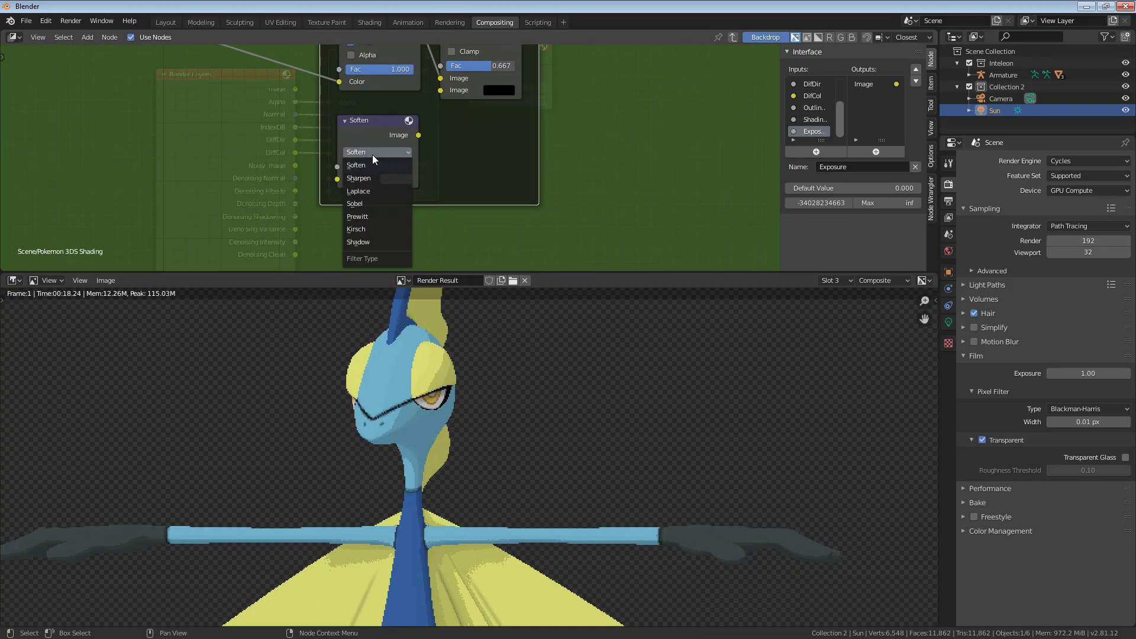
pyautogui.click(373, 188)
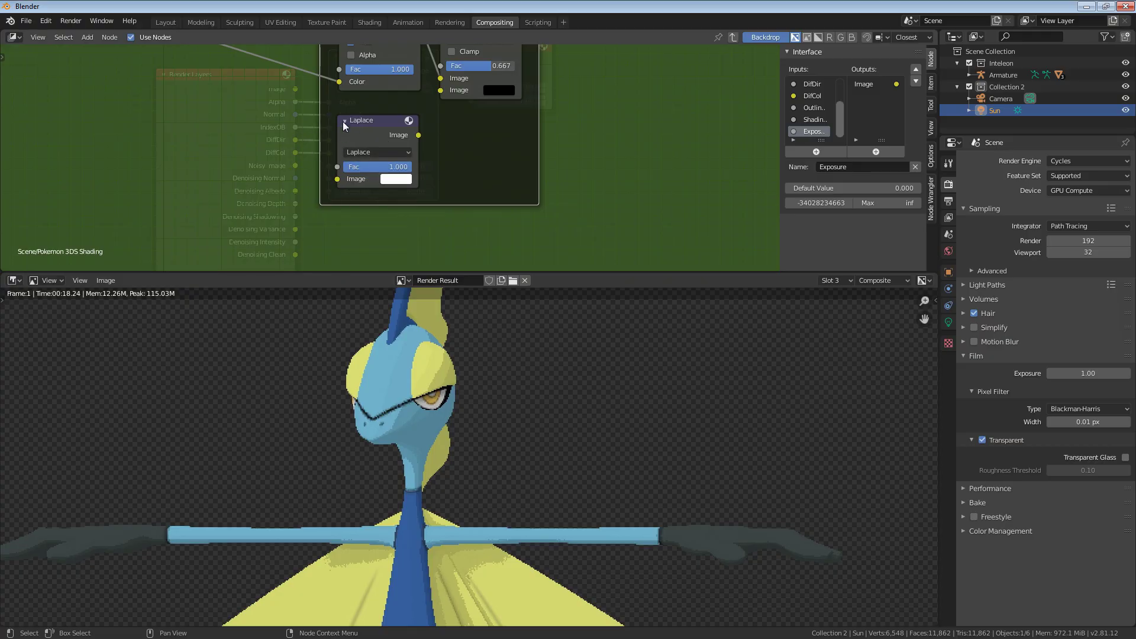
# Step: Link the Normal output of Group Input to the Laplace filter's Image input
pyautogui.scroll(-6, 343, 139)
pyautogui.moveTo(343, 139); pyautogui.dragTo(495, 221, button='middle')
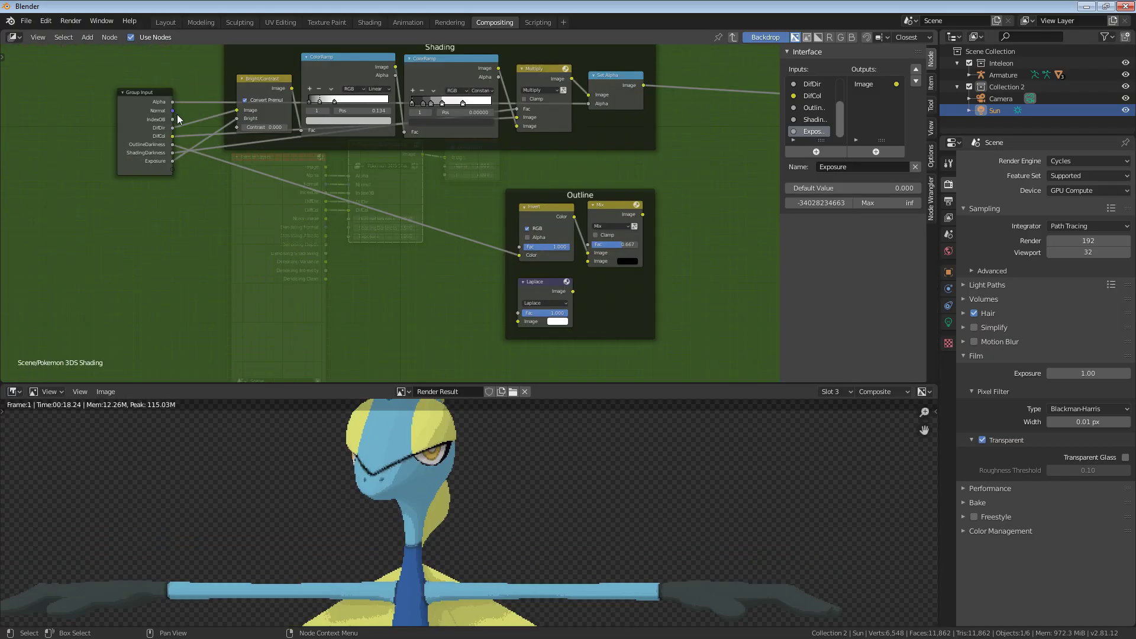
pyautogui.moveTo(173, 110); pyautogui.dragTo(524, 323)
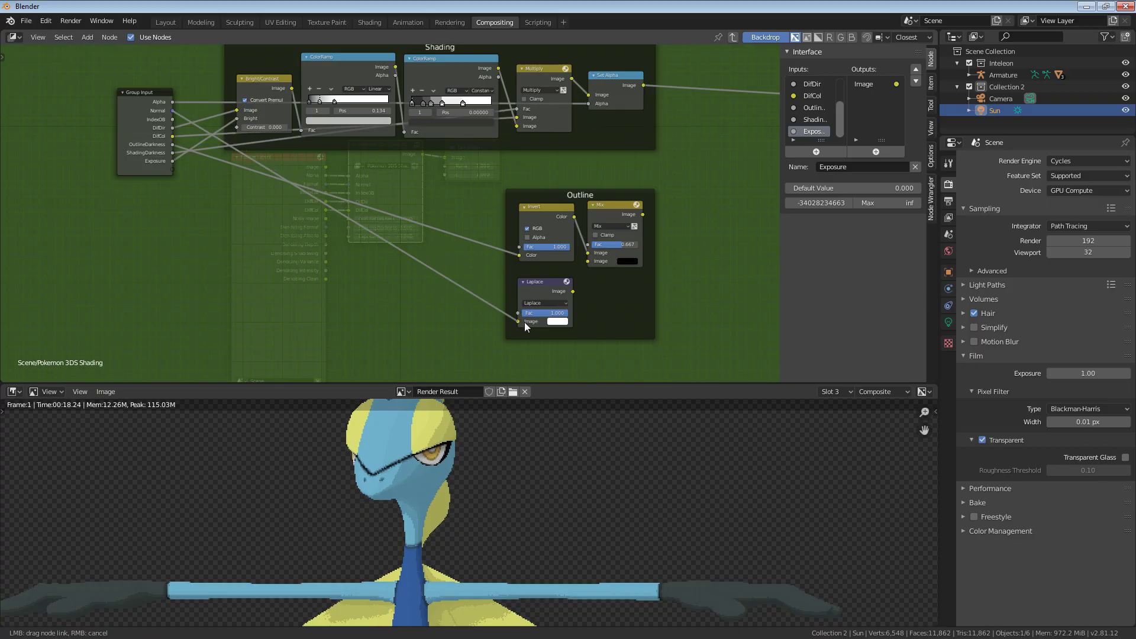
pyautogui.moveTo(524, 322); pyautogui.dragTo(524, 322)
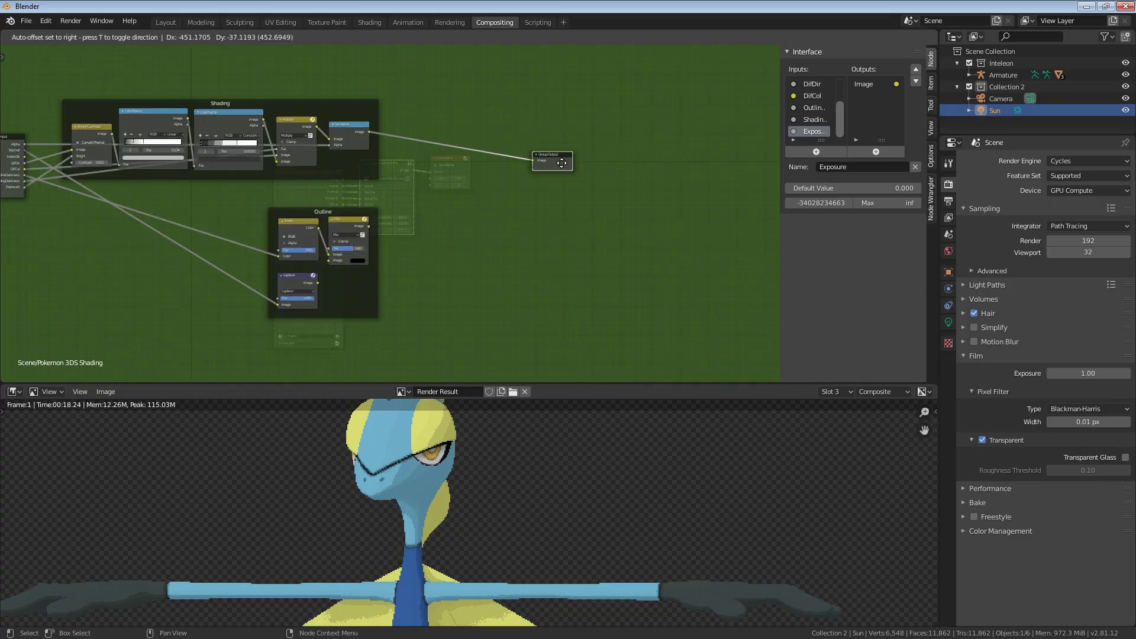
# Step: Move Group Output closer to the frames and link the Laplace filter's Image output to it
pyautogui.moveTo(554, 160); pyautogui.dragTo(499, 170)
pyautogui.scroll(3, 388, 231)
pyautogui.moveTo(388, 231); pyautogui.dragTo(440, 215, button='middle')
pyautogui.scroll(2, 440, 215)
pyautogui.moveTo(320, 324); pyautogui.dragTo(580, 130)
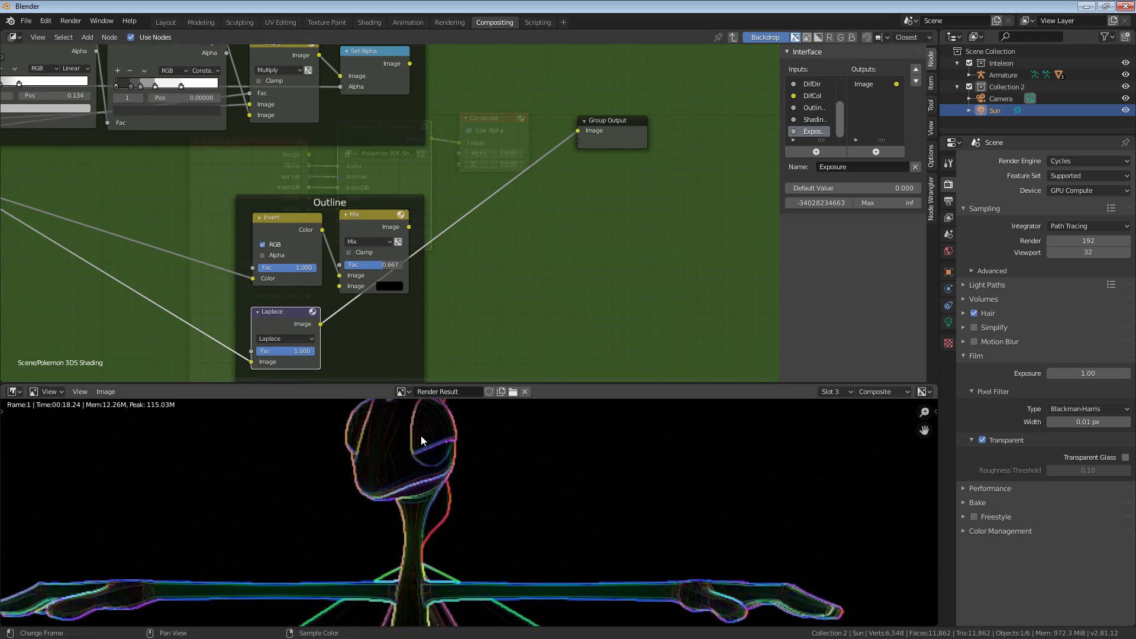
# Step: Link Normal directly to Group Output and examine the raw normal pass around the character's head
pyautogui.moveTo(76, 124); pyautogui.dragTo(736, 154)
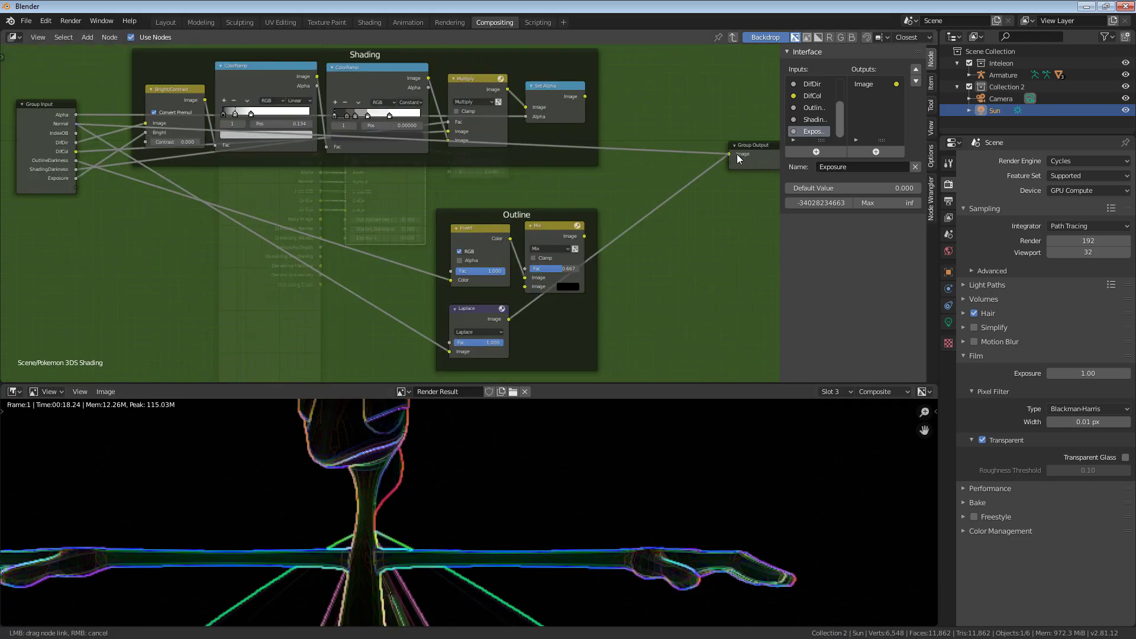
pyautogui.scroll(5, 363, 484)
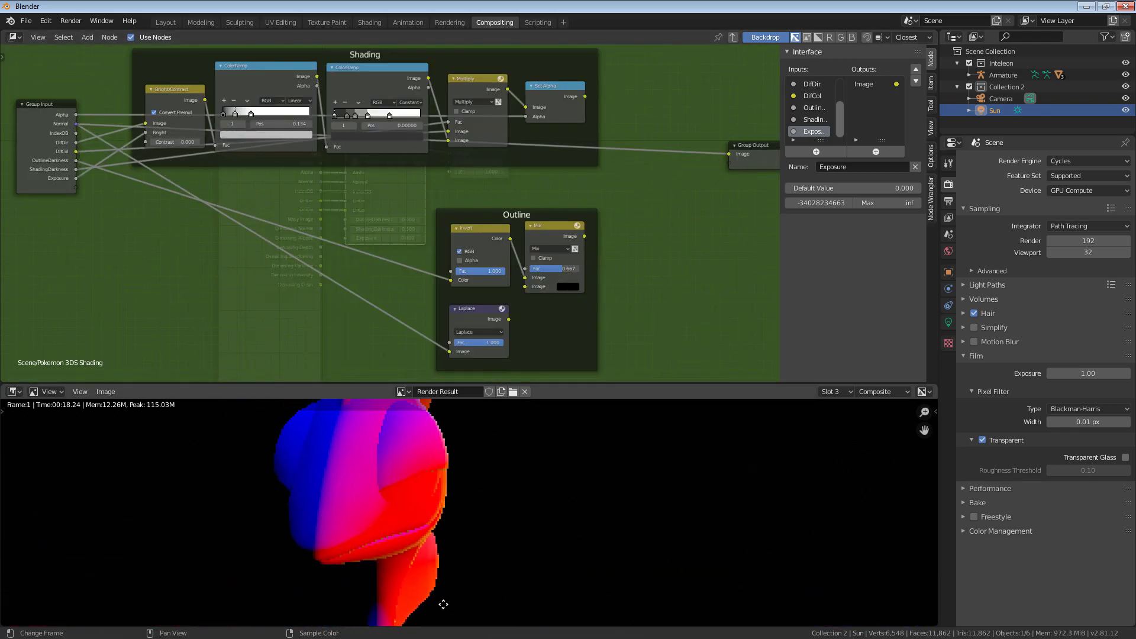
pyautogui.moveTo(448, 394); pyautogui.dragTo(448, 592, button='middle')
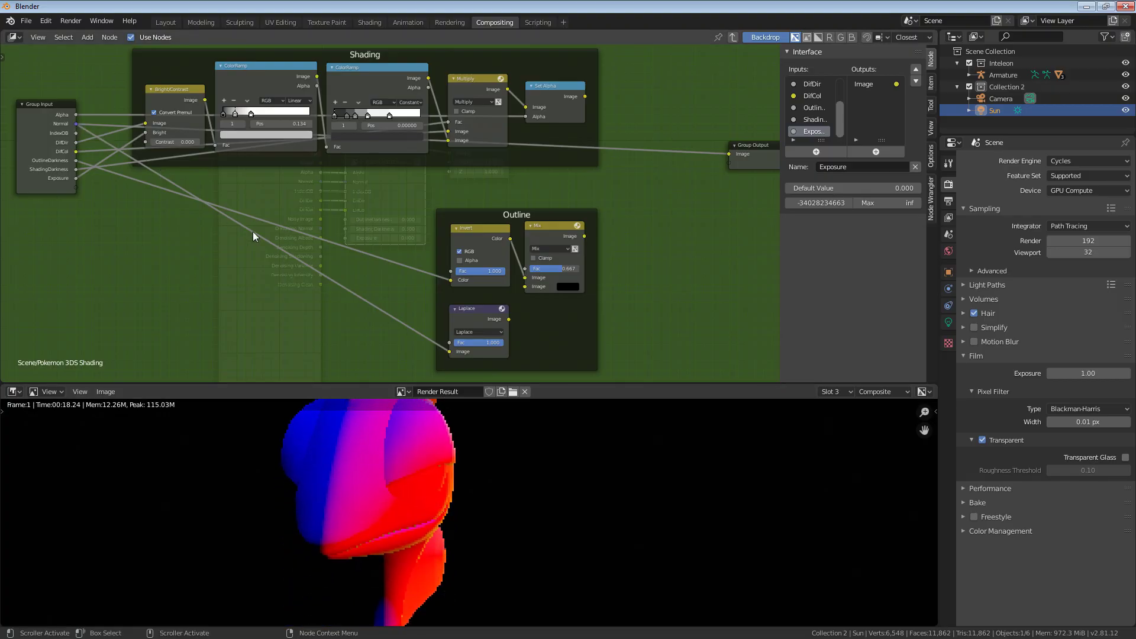
# Step: Link Normal to the Laplace filter's Image input again and reconnect the filter's Image output to Group Output
pyautogui.moveTo(76, 123); pyautogui.dragTo(450, 351)
pyautogui.moveTo(516, 318); pyautogui.dragTo(318, 299, button='middle')
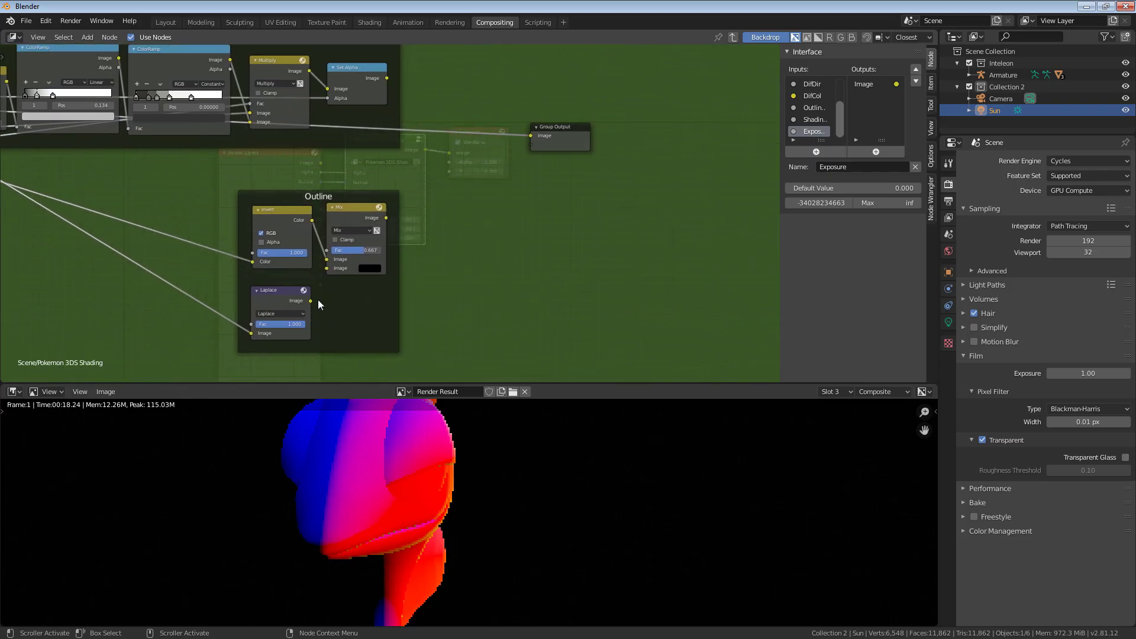
pyautogui.moveTo(310, 300); pyautogui.dragTo(533, 136)
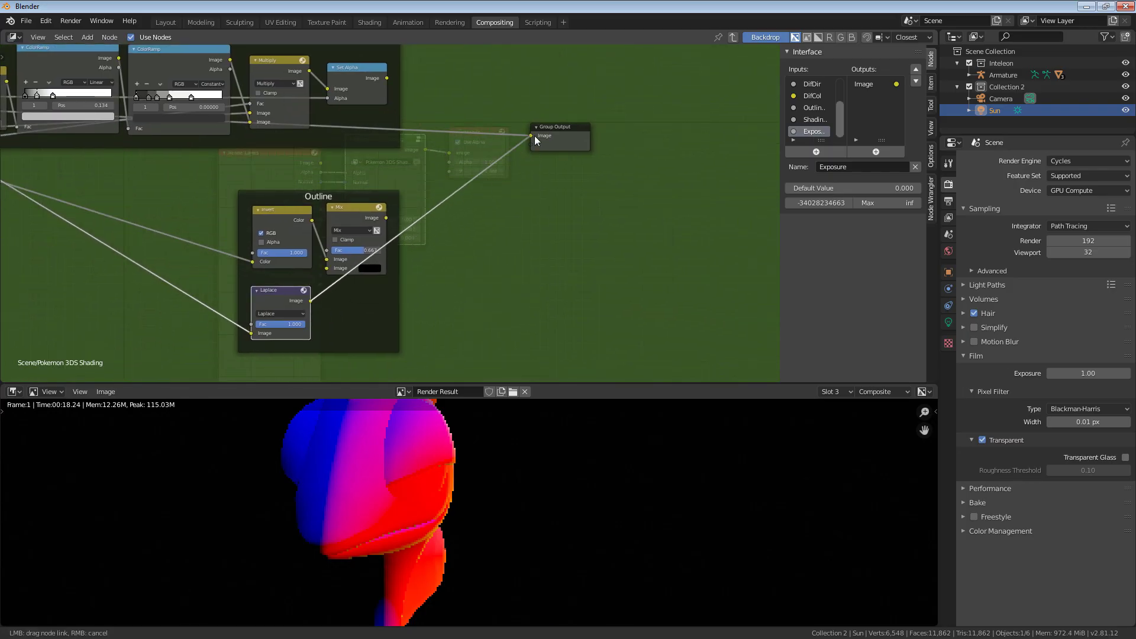
# Step: Examine the Laplace edge output in the maximized render view, checking the head, arms, torso and legs
pyautogui.moveTo(436, 472); pyautogui.dragTo(424, 494, button='middle')
pyautogui.scroll(-5, 429, 499)
pyautogui.hotkey('ctrl', 'space')
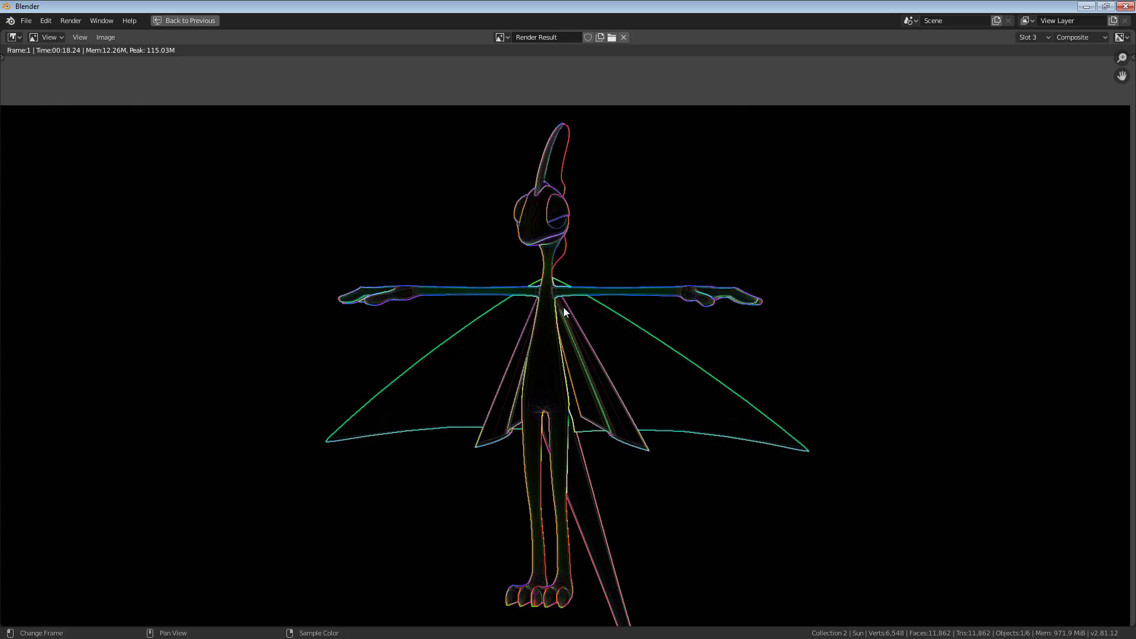
pyautogui.scroll(8, 563, 307)
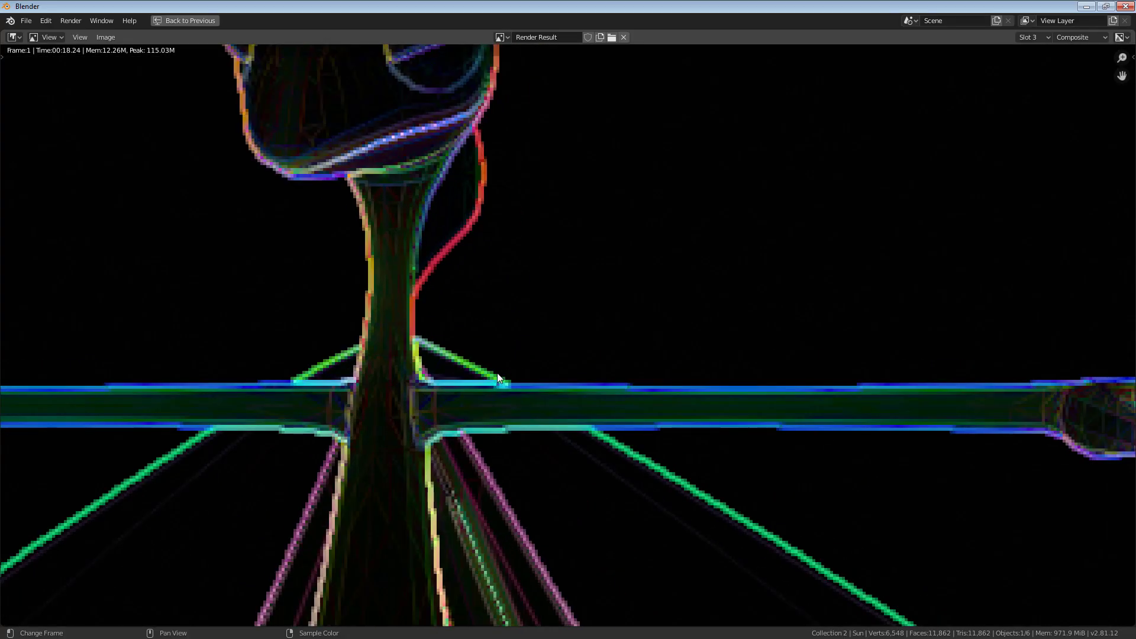
pyautogui.scroll(-2, 433, 388)
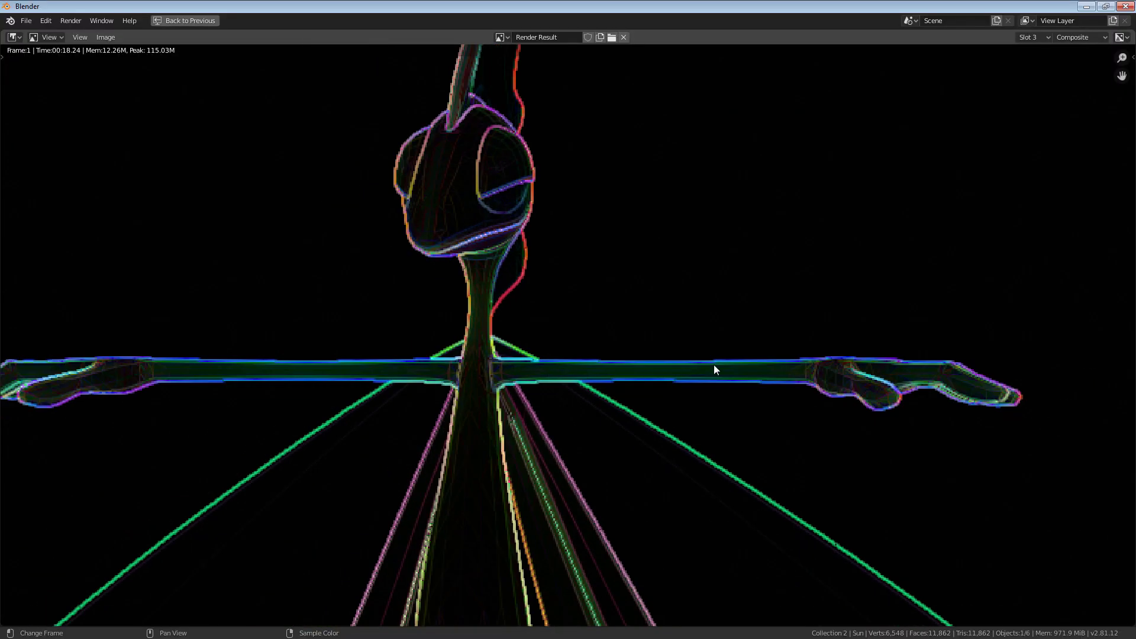
pyautogui.scroll(-3, 682, 371)
pyautogui.moveTo(636, 477); pyautogui.dragTo(670, 325, button='middle')
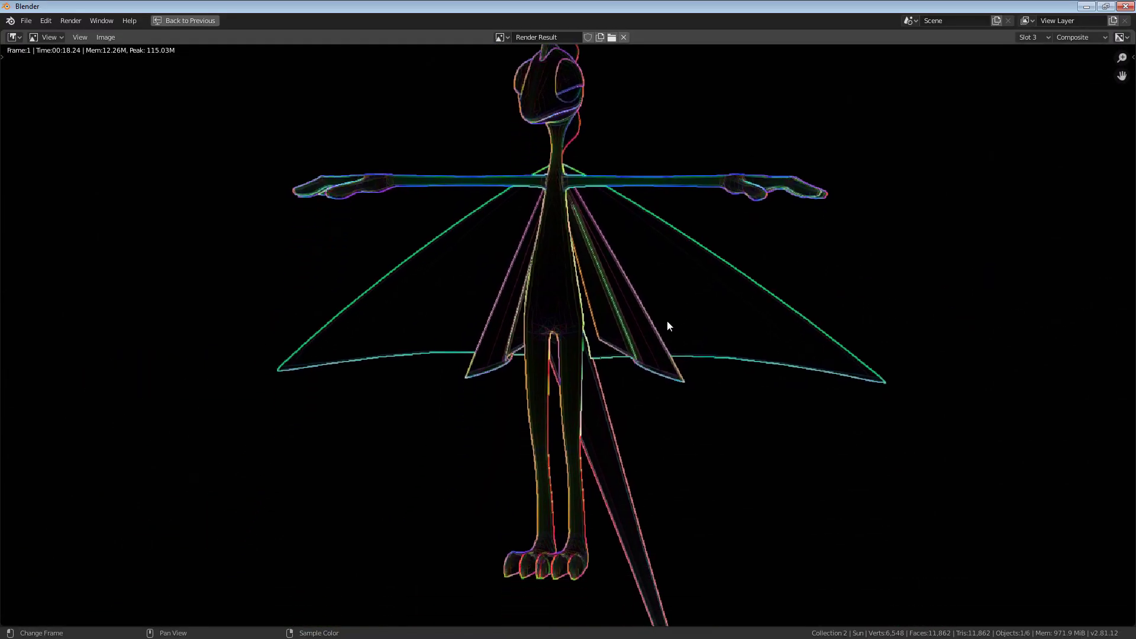
pyautogui.scroll(8, 643, 346)
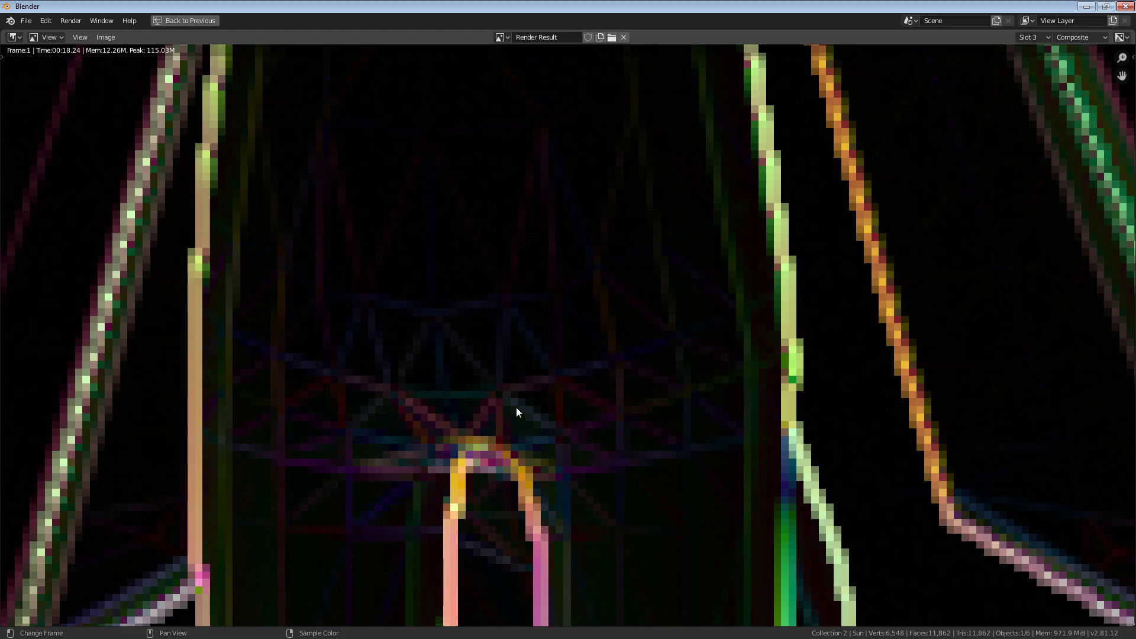
pyautogui.moveTo(516, 242); pyautogui.dragTo(514, 476, button='middle')
pyautogui.moveTo(465, 205); pyautogui.dragTo(468, 462, button='middle')
pyautogui.scroll(-4, 468, 463)
pyautogui.moveTo(544, 255); pyautogui.dragTo(558, 553, button='middle')
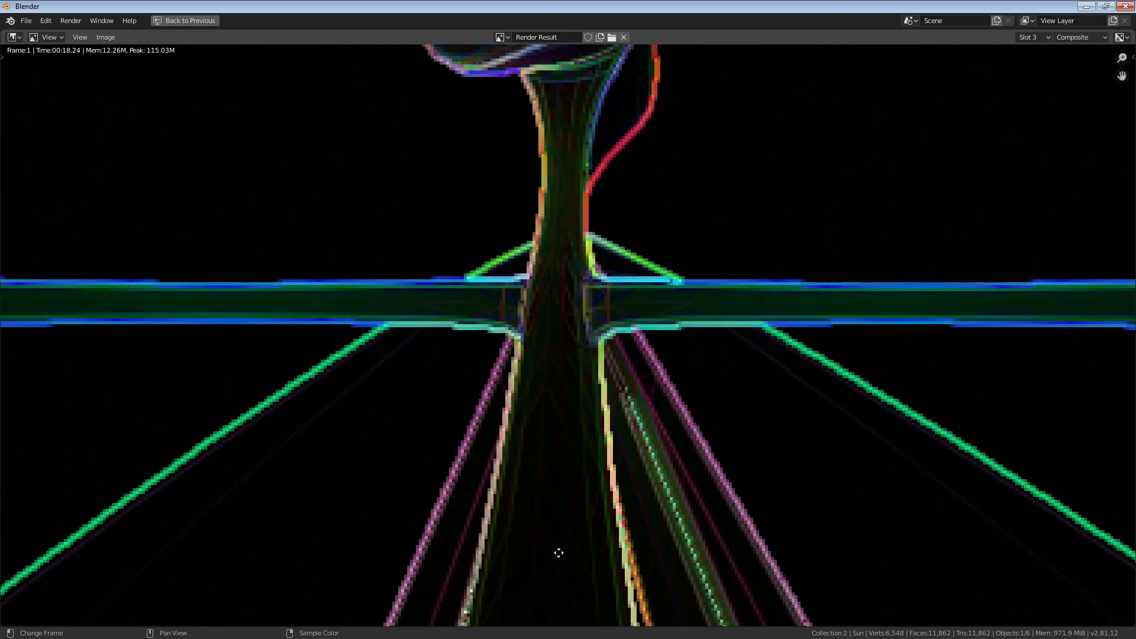
pyautogui.scroll(-4, 549, 362)
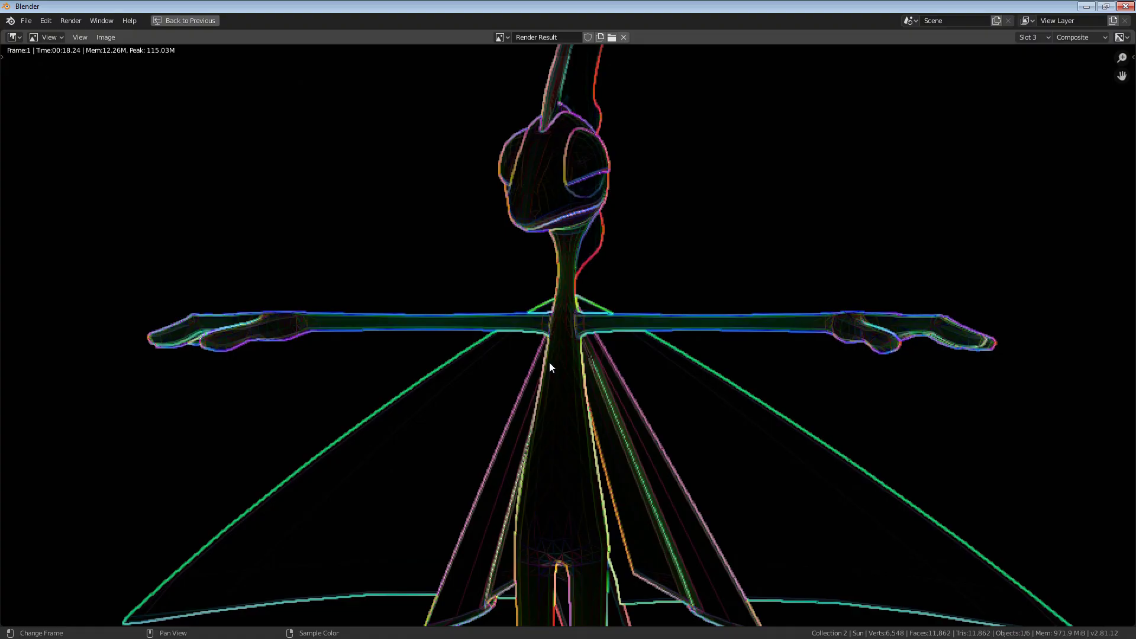
pyautogui.press('Escape')
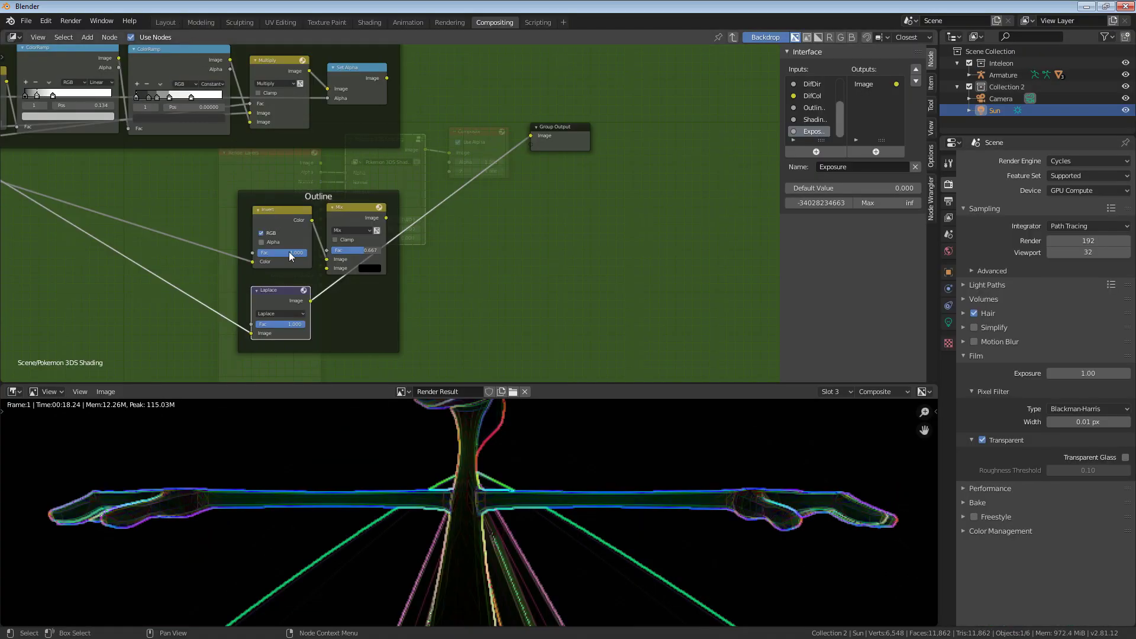
# Step: Add a ColorRamp node in the Outline frame, inserted between the Laplace node and the Group Output
pyautogui.hotkey('shift', 'a')
pyautogui.moveTo(355, 220)
pyautogui.click(427, 233)
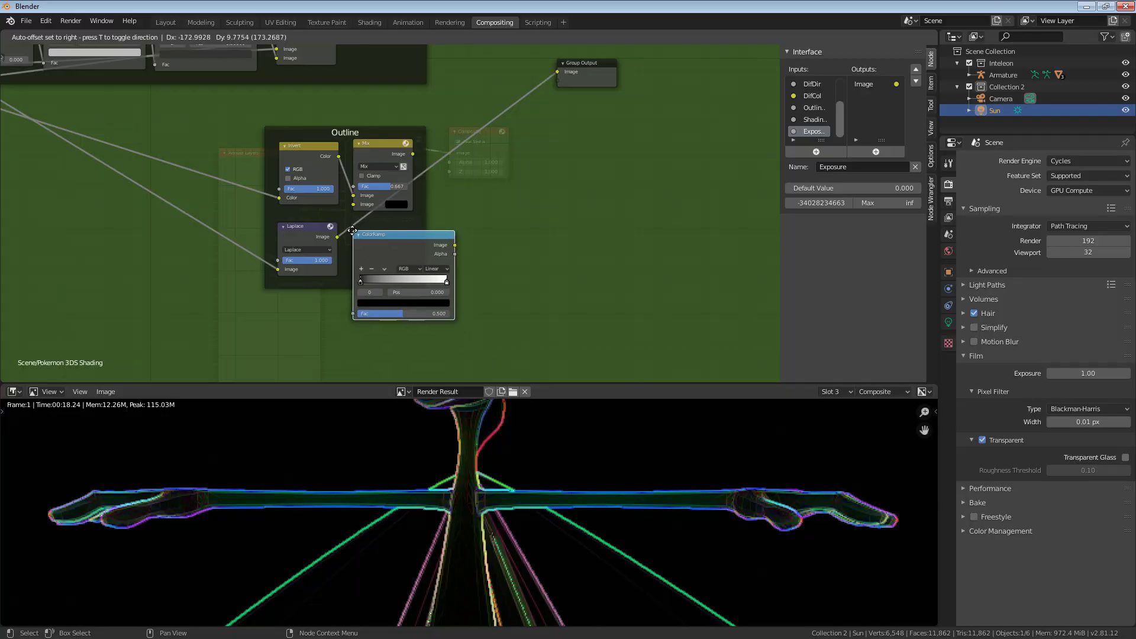
pyautogui.click(378, 223)
pyautogui.moveTo(575, 505); pyautogui.dragTo(523, 616, button='middle')
pyautogui.moveTo(440, 552); pyautogui.dragTo(447, 452, button='middle')
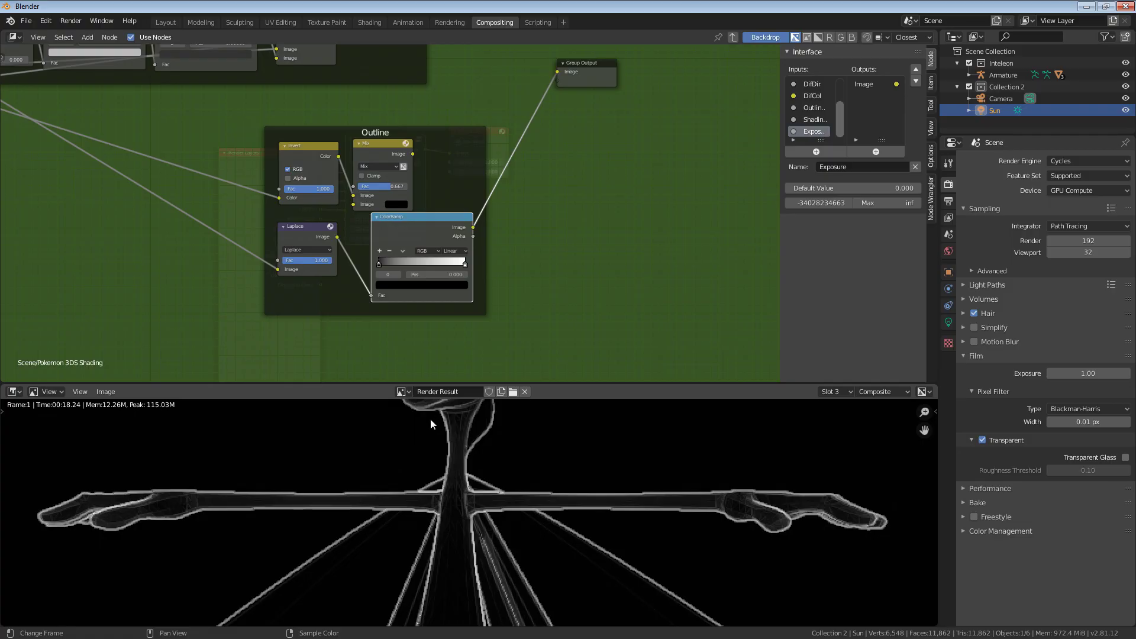
pyautogui.moveTo(420, 217)
pyautogui.mouseDown()
pyautogui.moveTo(400, 225)
pyautogui.moveTo(410, 223)
pyautogui.mouseUp()
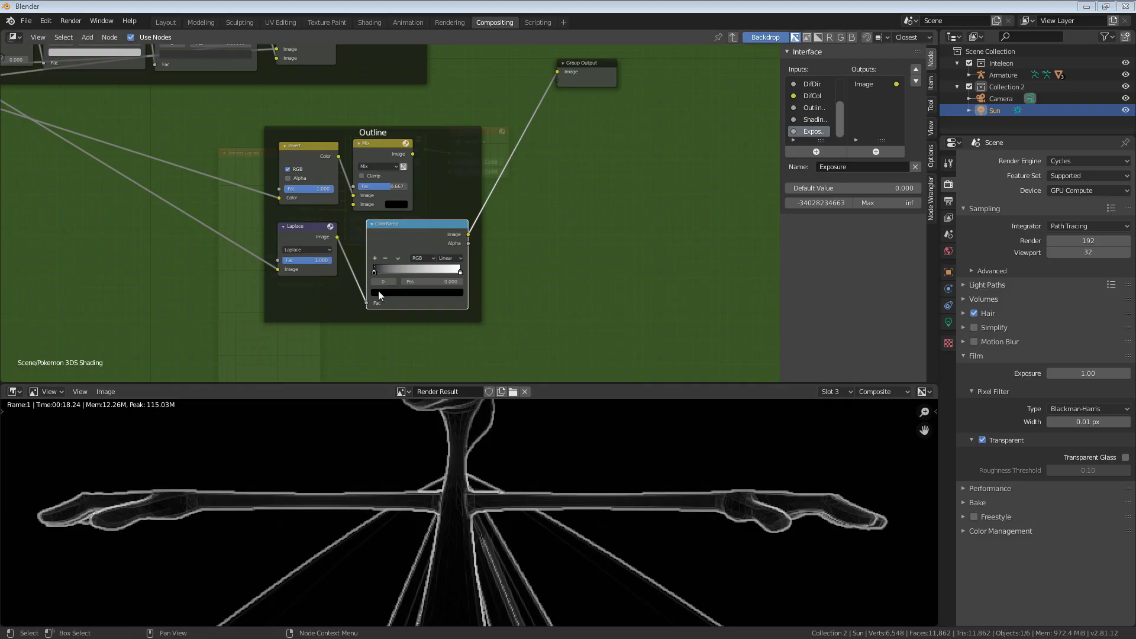
# Step: Set the new Outline ColorRamp to Constant interpolation and its white stop's position to 0.126
pyautogui.click(450, 258)
pyautogui.click(451, 303)
pyautogui.scroll(4, 376, 282)
pyautogui.moveTo(591, 253); pyautogui.dragTo(564, 260)
pyautogui.click(563, 278)
pyautogui.write('.126')
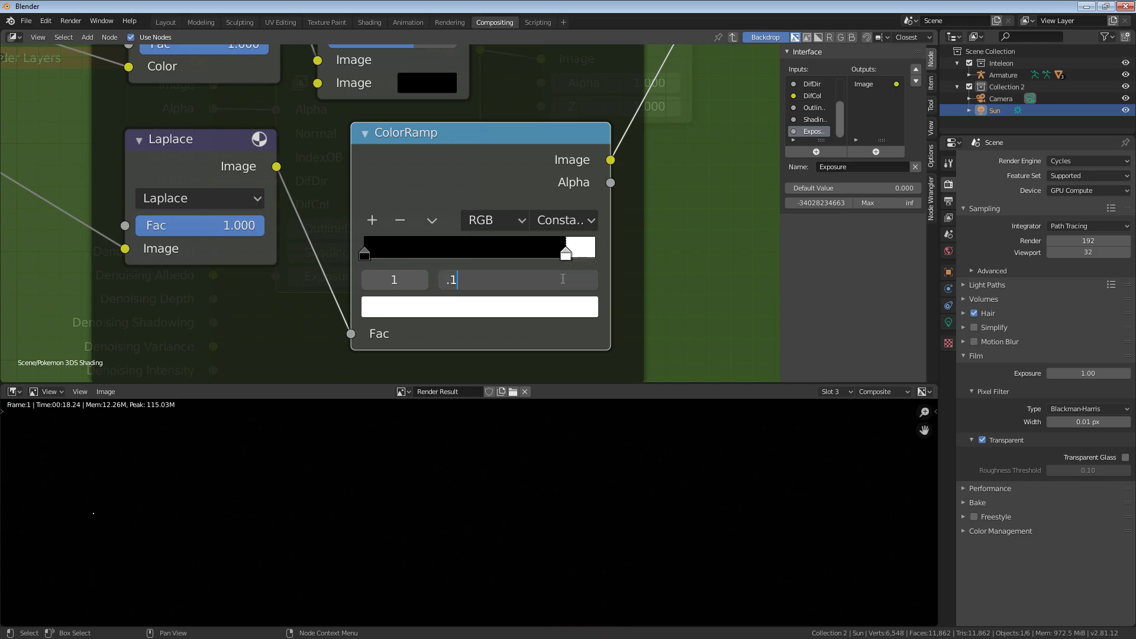
pyautogui.press('Return')
# Step: Examine the thresholded white outlines in the maximized render view, especially around the horn, eyes, mouth and neck
pyautogui.scroll(-3, 472, 461)
pyautogui.moveTo(472, 464); pyautogui.dragTo(477, 581, button='middle')
pyautogui.scroll(1, 469, 566)
pyautogui.scroll(-2, 394, 474)
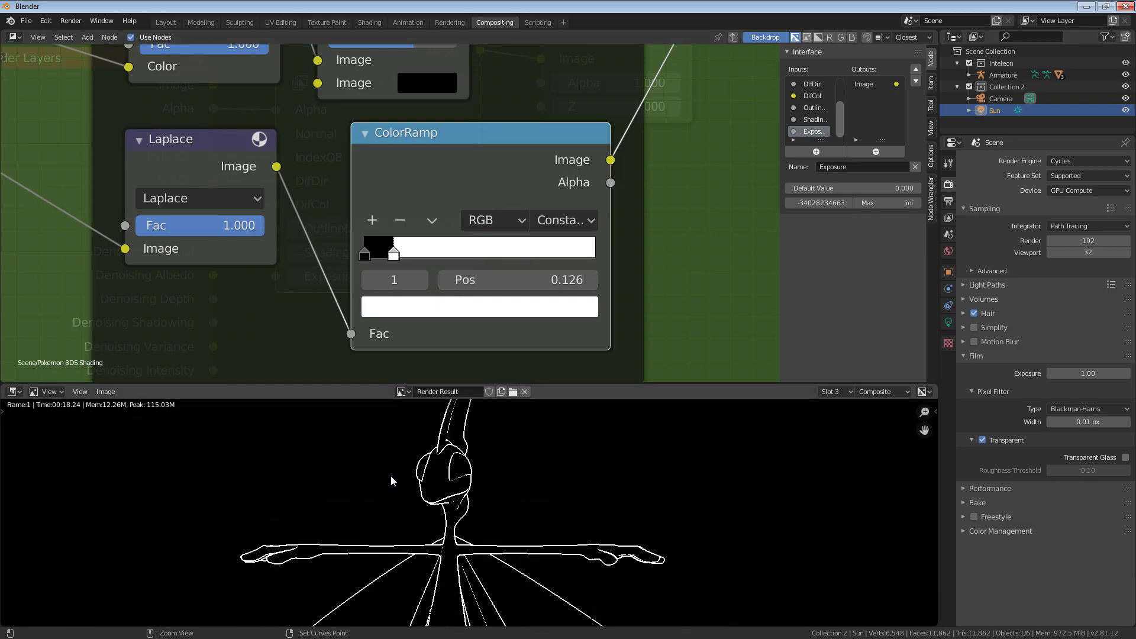
pyautogui.hotkey('ctrl', 'space')
pyautogui.moveTo(581, 395); pyautogui.dragTo(576, 460, button='middle')
pyautogui.scroll(6, 562, 278)
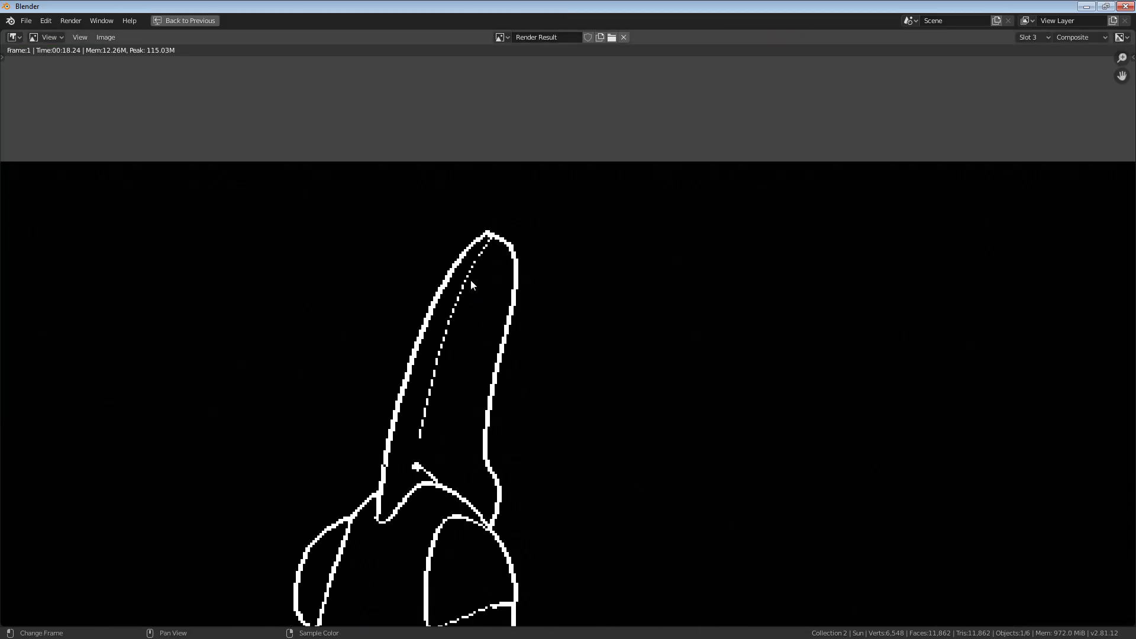
pyautogui.moveTo(487, 568); pyautogui.dragTo(474, 300, button='middle')
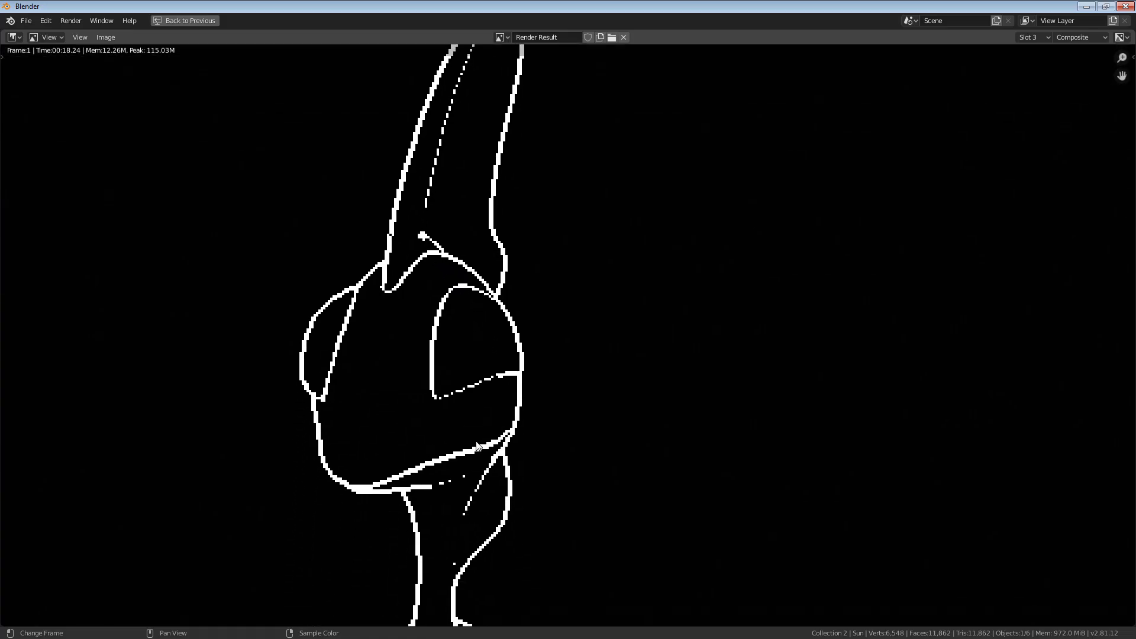
pyautogui.scroll(-6, 474, 300)
pyautogui.scroll(2, 517, 267)
pyautogui.moveTo(517, 267); pyautogui.dragTo(512, 154, button='middle')
pyautogui.hotkey('ctrl', 'space')
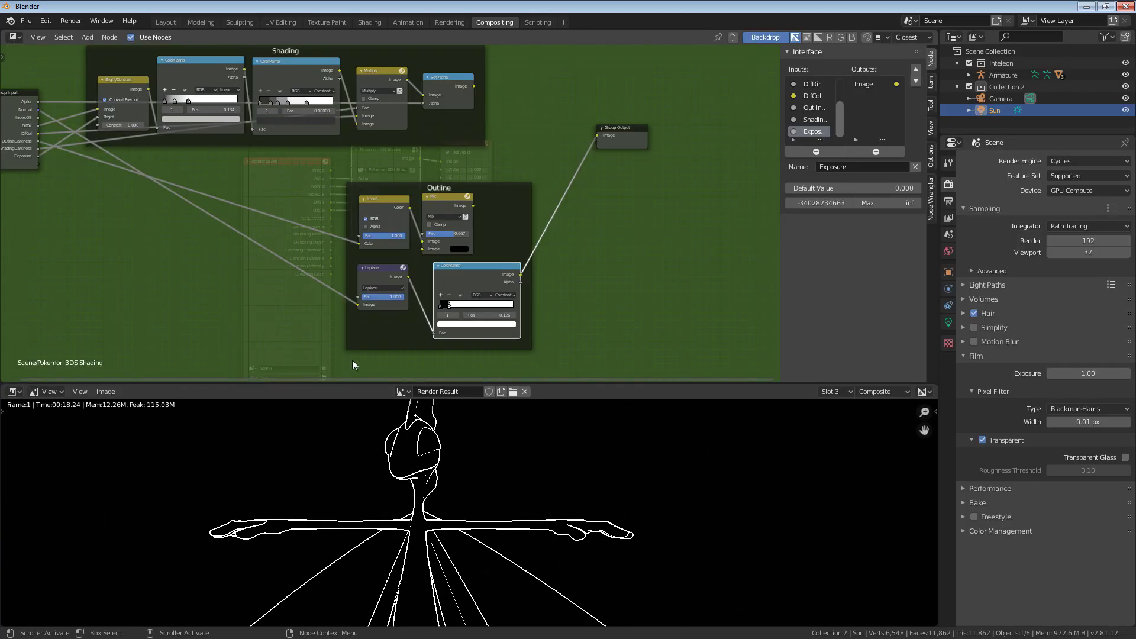
# Step: Route the Normal input directly to the Group Output and examine the color transitions around the head, eye and mouth
pyautogui.moveTo(200, 314); pyautogui.dragTo(286, 379, button='middle')
pyautogui.moveTo(124, 175); pyautogui.dragTo(687, 201)
pyautogui.moveTo(350, 451); pyautogui.dragTo(407, 552, button='middle')
pyautogui.scroll(4, 399, 545)
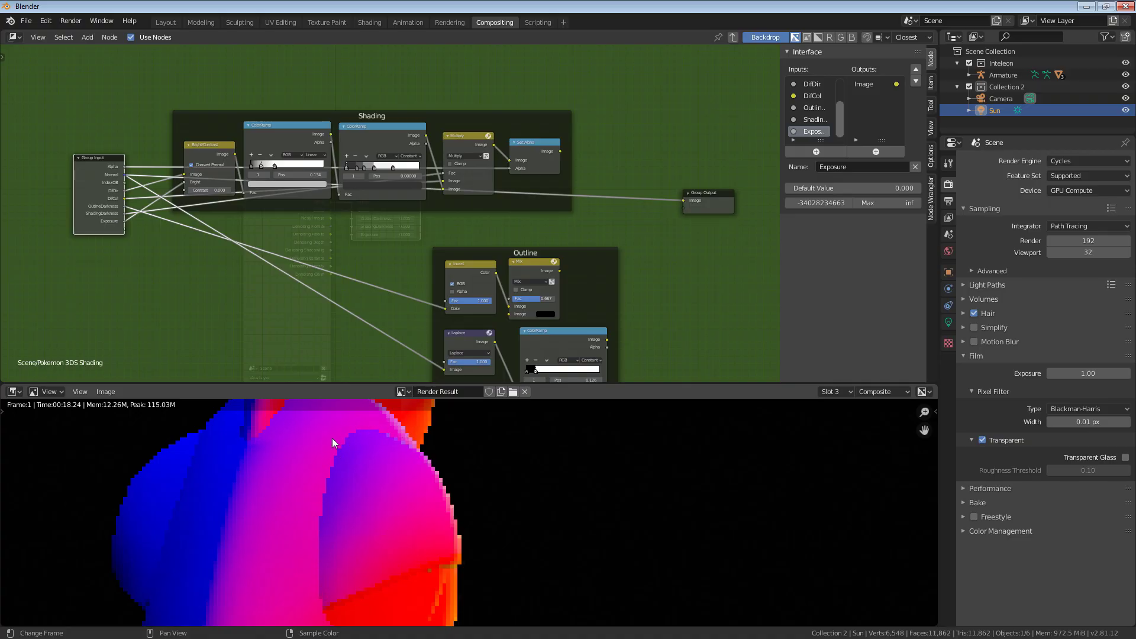
pyautogui.moveTo(325, 560); pyautogui.dragTo(343, 528, button='middle')
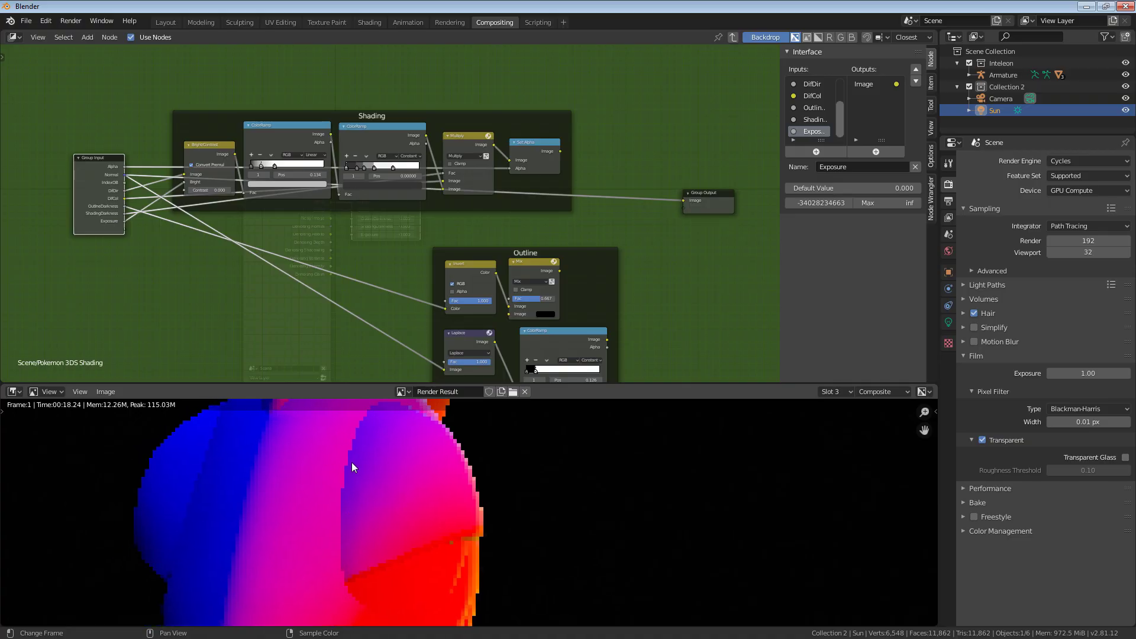
pyautogui.moveTo(398, 410); pyautogui.dragTo(357, 477, button='middle')
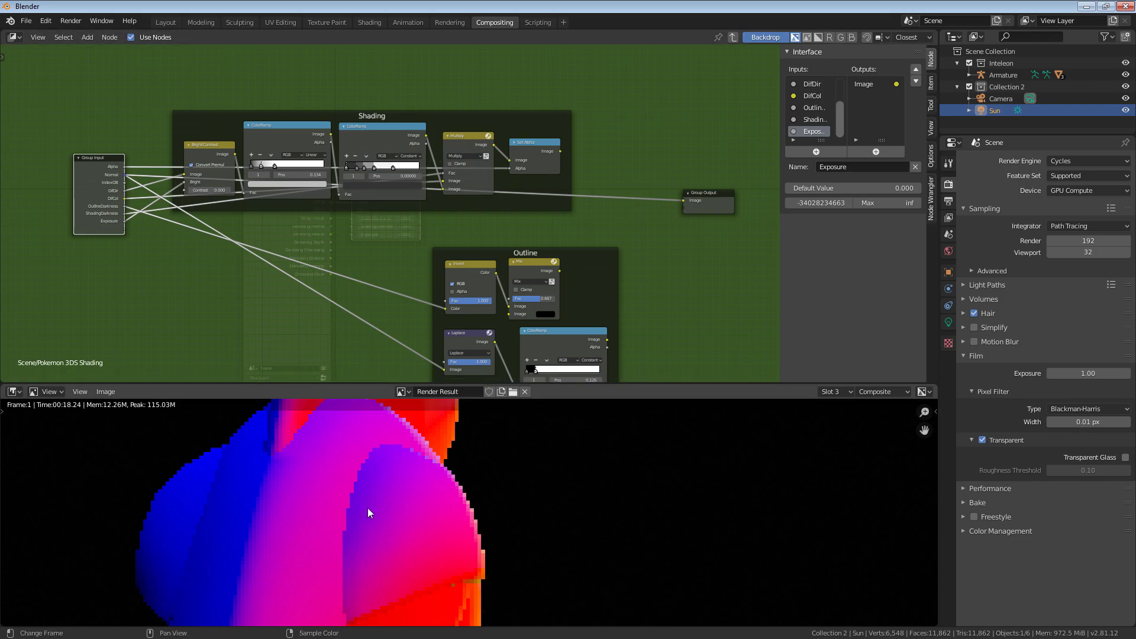
pyautogui.moveTo(374, 537); pyautogui.dragTo(365, 578, button='middle')
pyautogui.scroll(-8, 364, 578)
pyautogui.scroll(6, 433, 524)
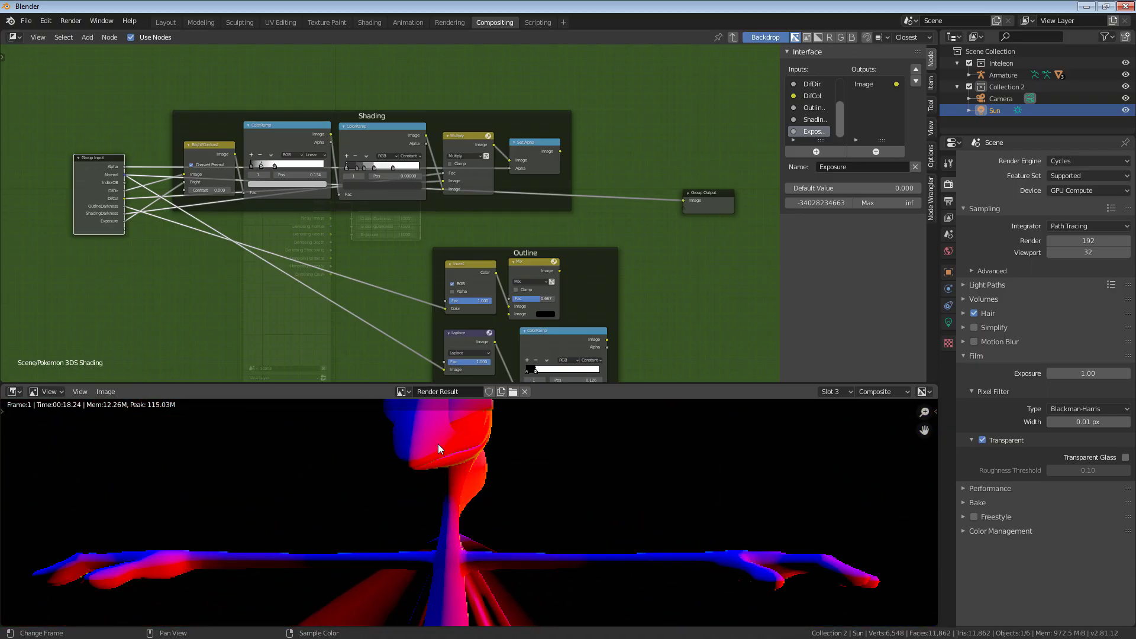
pyautogui.scroll(-3, 429, 531)
pyautogui.scroll(3, 436, 533)
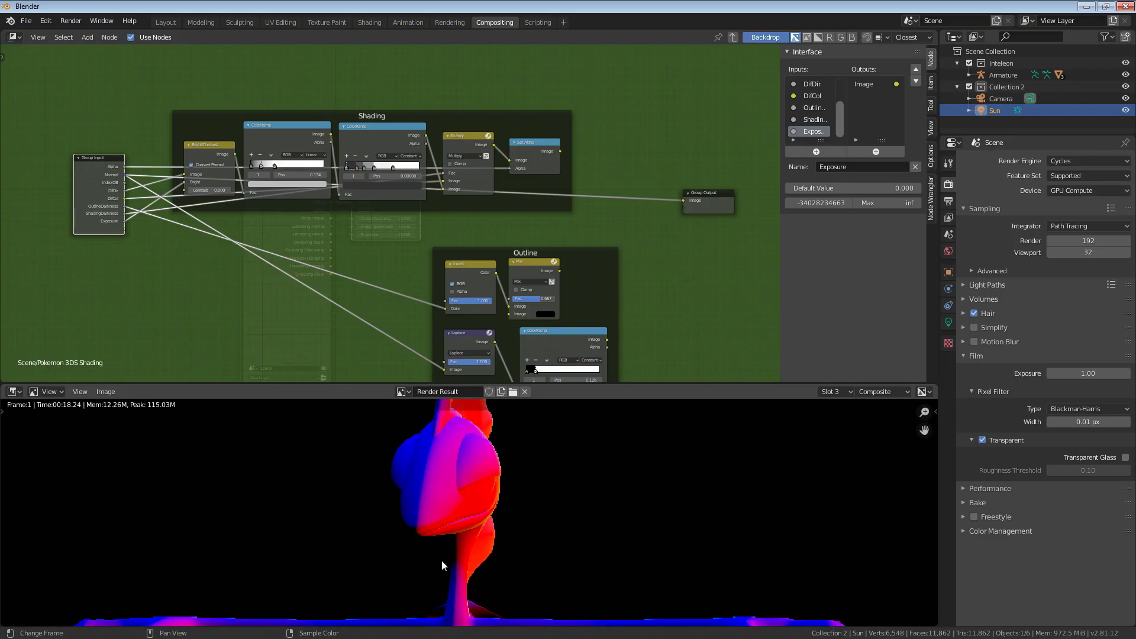
pyautogui.scroll(-2, 435, 442)
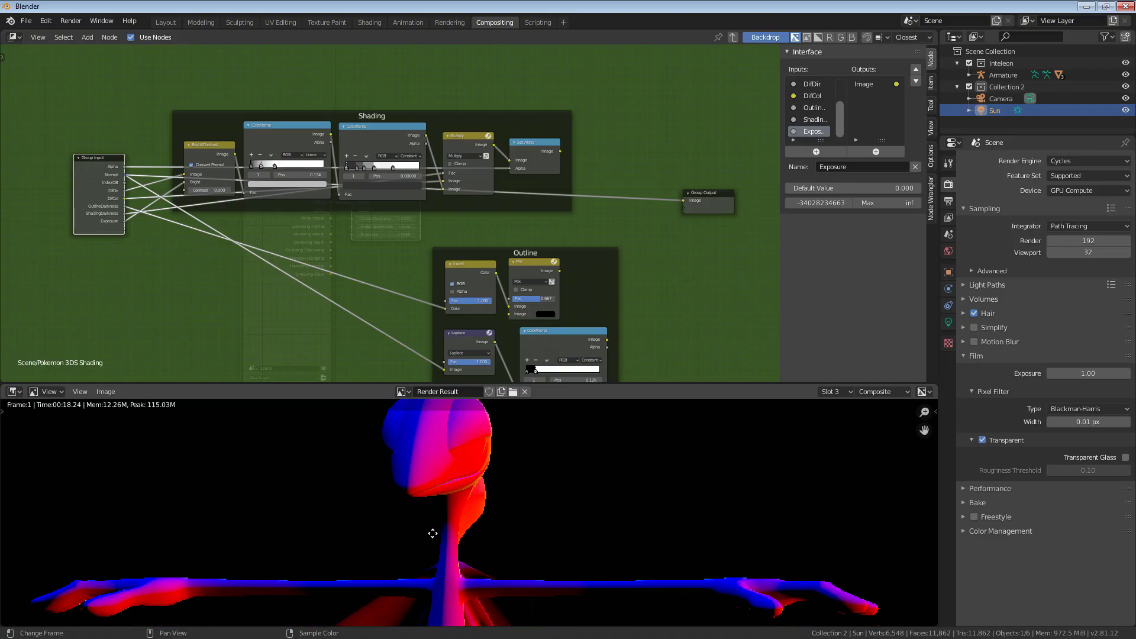
pyautogui.moveTo(435, 442); pyautogui.dragTo(431, 400, button='middle')
pyautogui.moveTo(418, 500); pyautogui.dragTo(406, 601, button='middle')
pyautogui.moveTo(403, 477); pyautogui.dragTo(379, 503, button='middle')
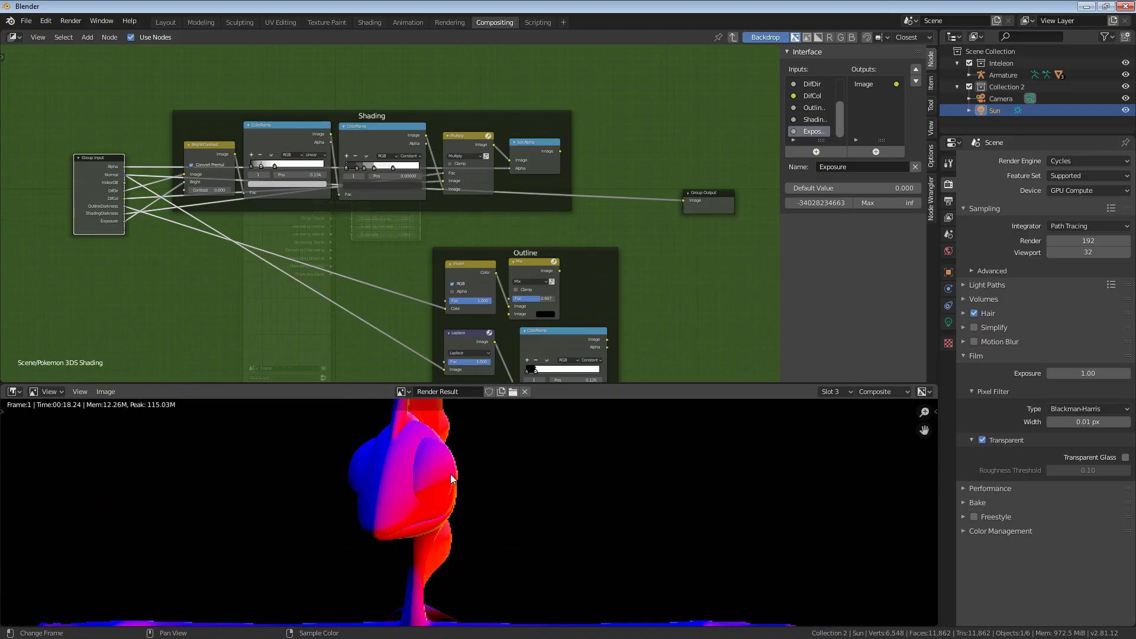
pyautogui.scroll(1, 450, 474)
pyautogui.moveTo(450, 474); pyautogui.dragTo(456, 501, button='middle')
pyautogui.scroll(2, 456, 502)
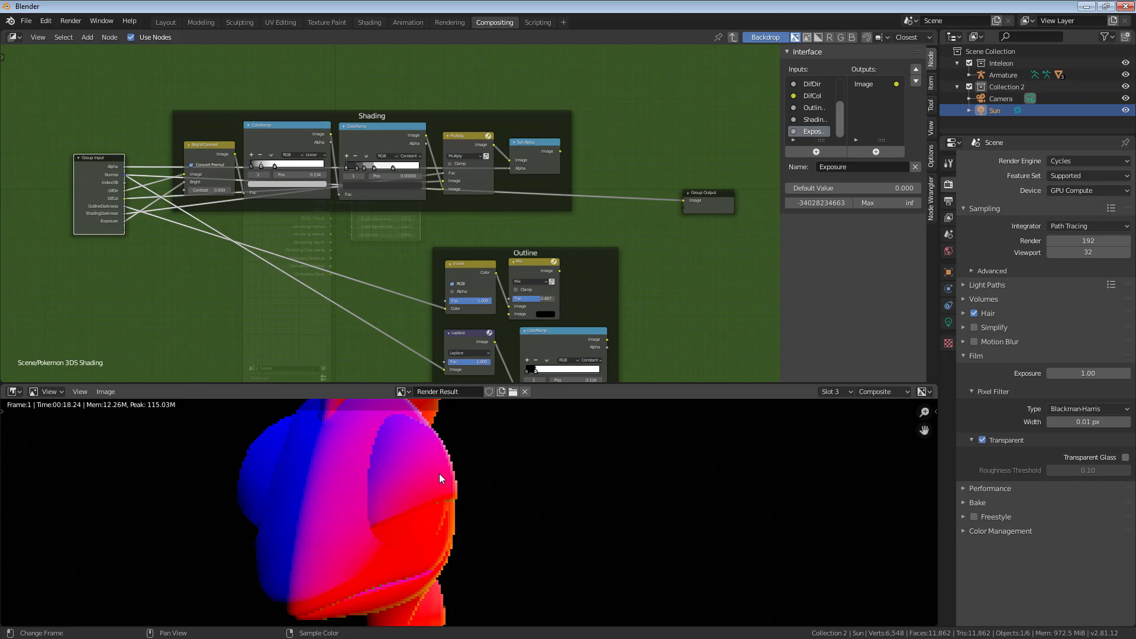
pyautogui.moveTo(439, 473); pyautogui.dragTo(437, 491, button='middle')
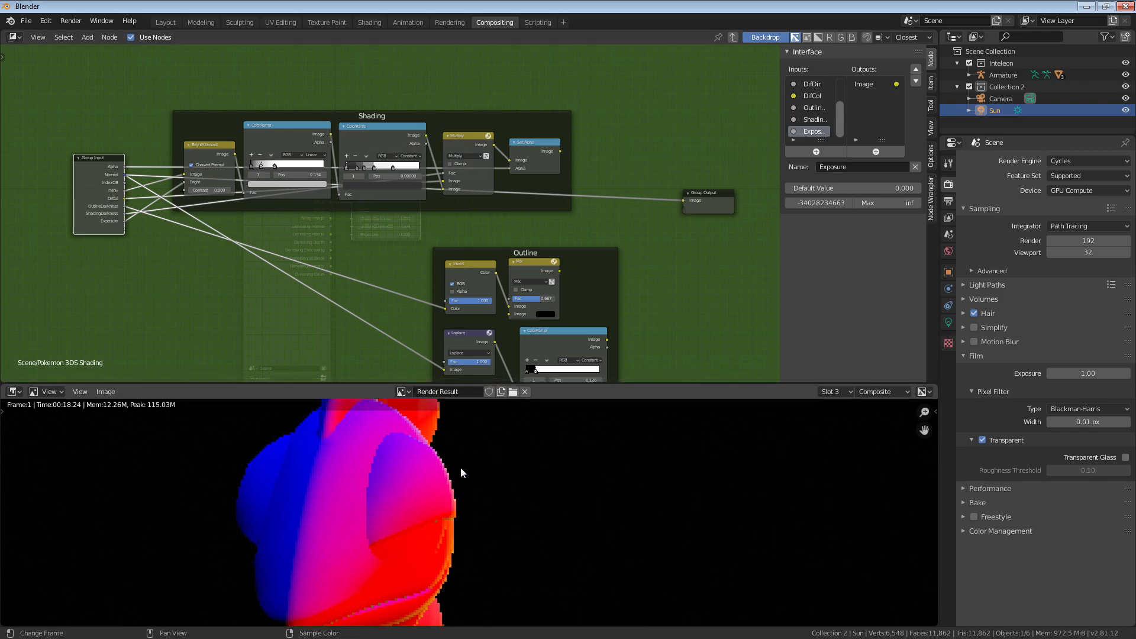
pyautogui.moveTo(460, 476); pyautogui.dragTo(450, 570, button='middle')
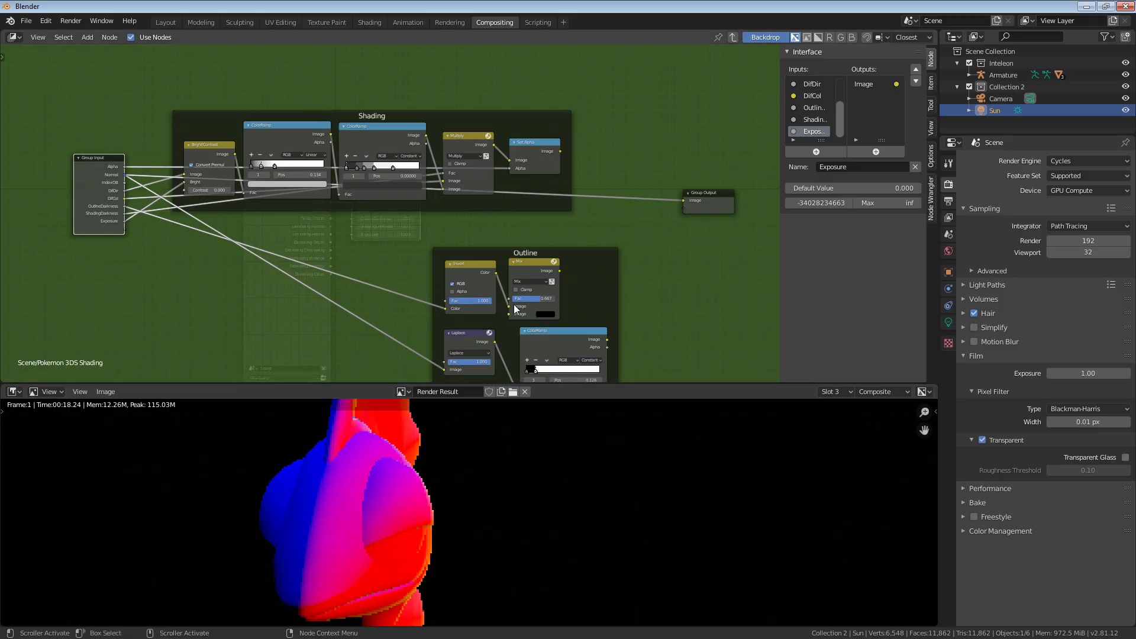
# Step: Reconnect the Outline ColorRamp's image to the Group Output and insert a Blur node between them
pyautogui.moveTo(576, 225); pyautogui.dragTo(501, 158, button='middle')
pyautogui.moveTo(532, 272); pyautogui.dragTo(609, 133)
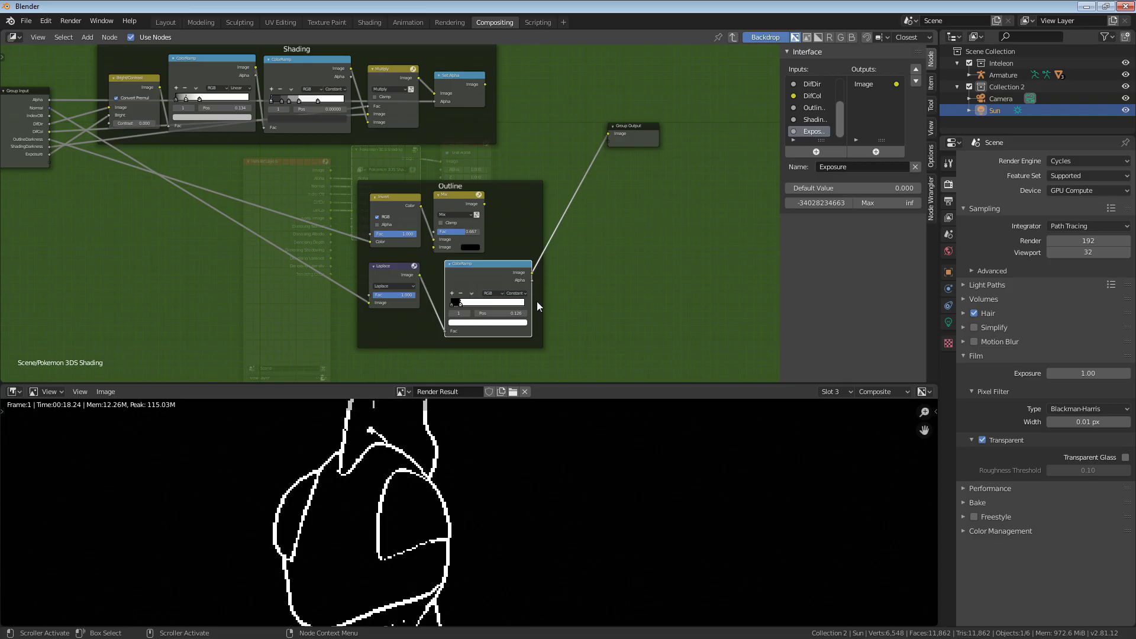
pyautogui.moveTo(545, 286); pyautogui.dragTo(524, 278, button='middle')
pyautogui.hotkey('shift', 'a')
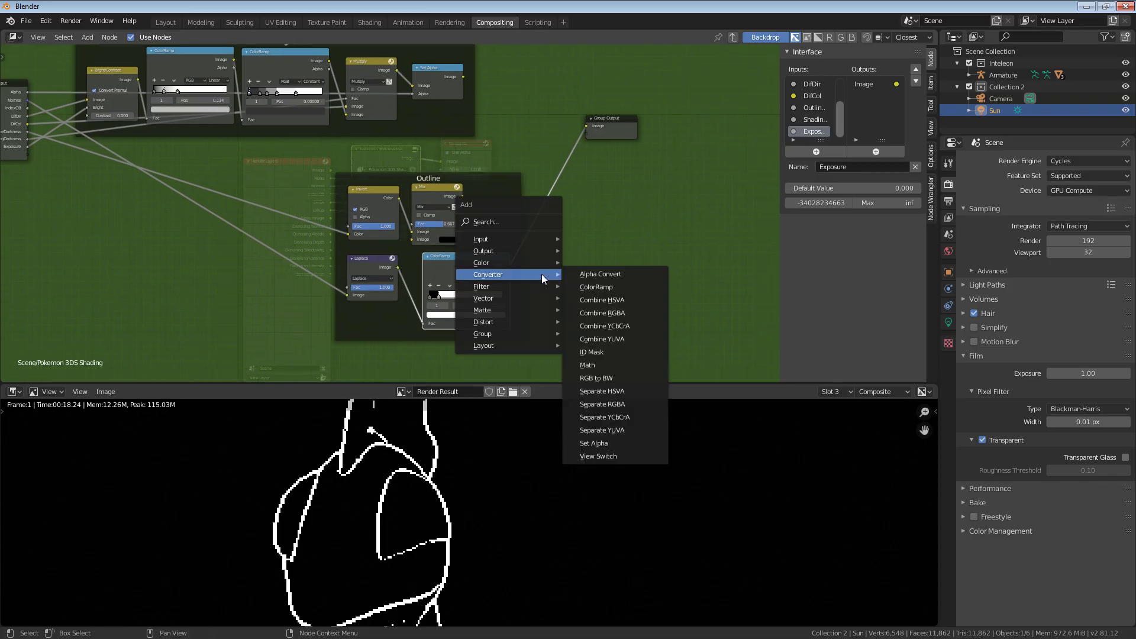
pyautogui.moveTo(515, 286)
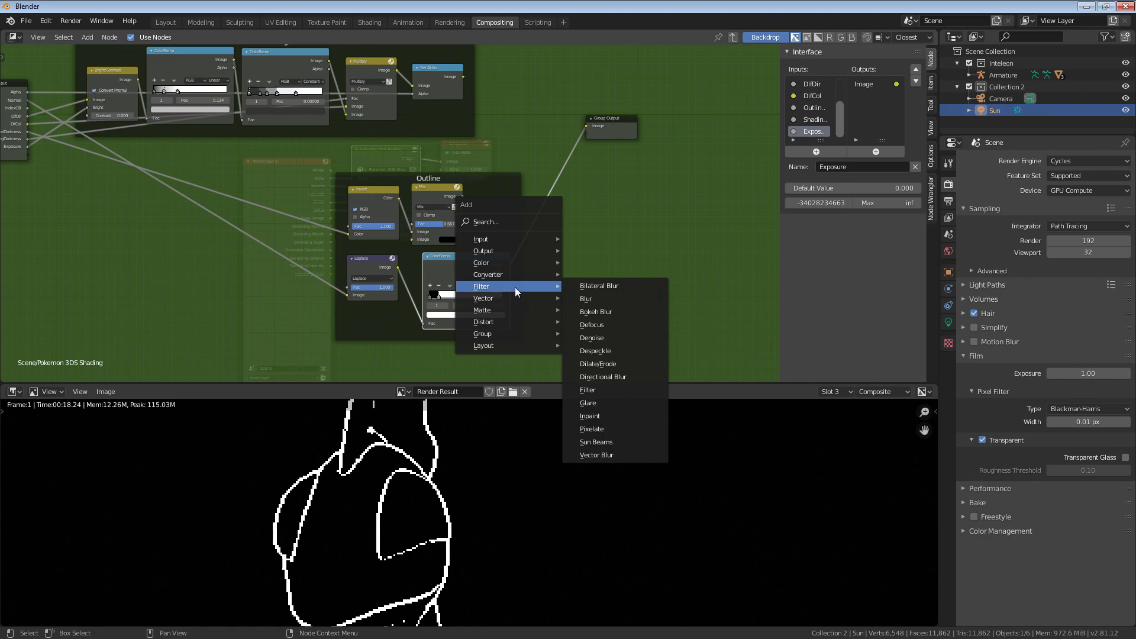
pyautogui.click(581, 300)
pyautogui.click(536, 226)
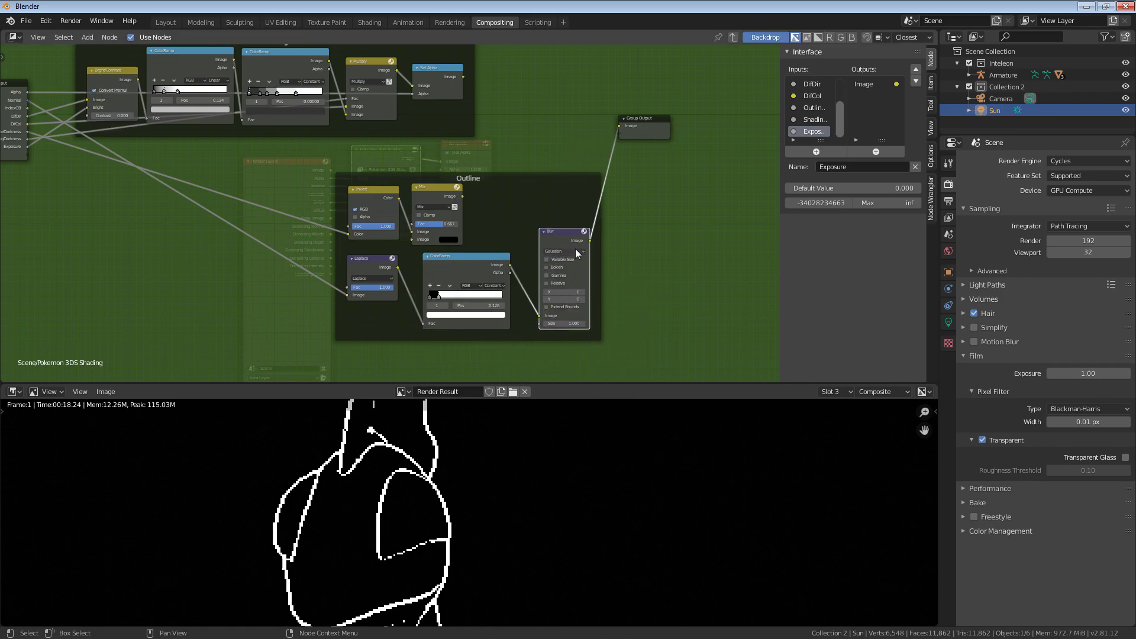
# Step: Set the Blur node's X and Y sizes to 3 to soften the outline
pyautogui.scroll(2, 582, 270)
pyautogui.click(556, 305)
pyautogui.write('3')
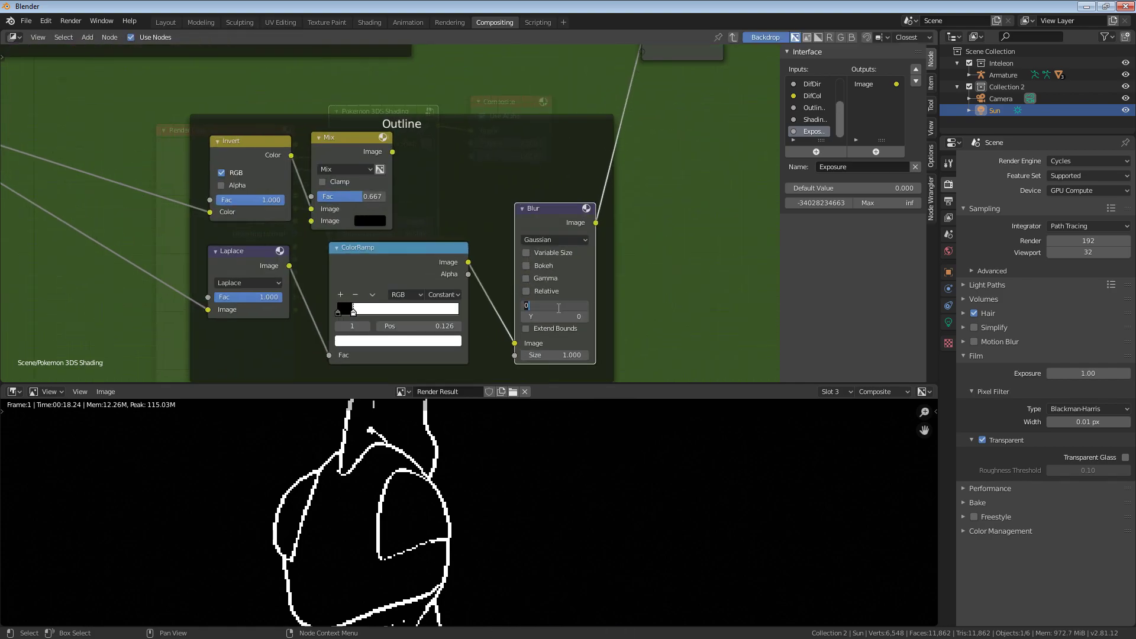
pyautogui.press('Return')
pyautogui.click(555, 316)
pyautogui.write('3')
pyautogui.press('Return')
pyautogui.scroll(3, 509, 467)
# Step: Reset the Blur node's X and Y sizes to 0 and inspect the unblurred lines around the neck
pyautogui.click(555, 305)
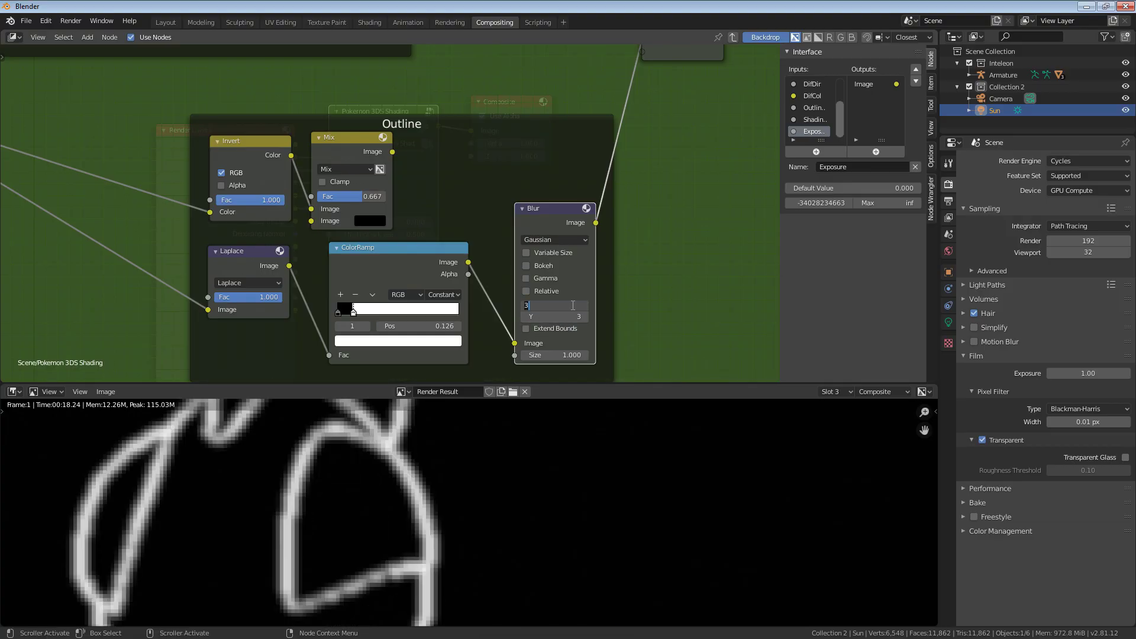
pyautogui.write('0')
pyautogui.press('Return')
pyautogui.moveTo(555, 317); pyautogui.dragTo(538, 316)
pyautogui.moveTo(294, 512); pyautogui.dragTo(342, 465, button='middle')
pyautogui.moveTo(404, 559); pyautogui.dragTo(443, 415, button='middle')
pyautogui.scroll(-5, 420, 558)
pyautogui.scroll(4, 454, 495)
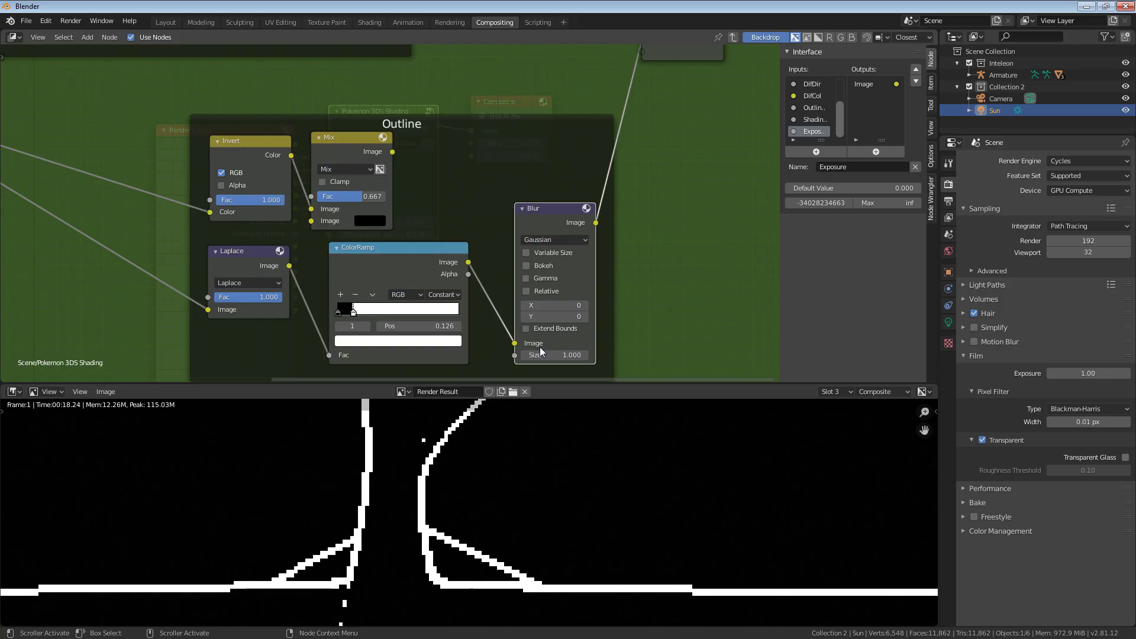
# Step: Restore the Blur node's X and Y sizes to 3 and inspect the softened line edges up close
pyautogui.click(556, 307)
pyautogui.press('BackSpace')
pyautogui.write('3')
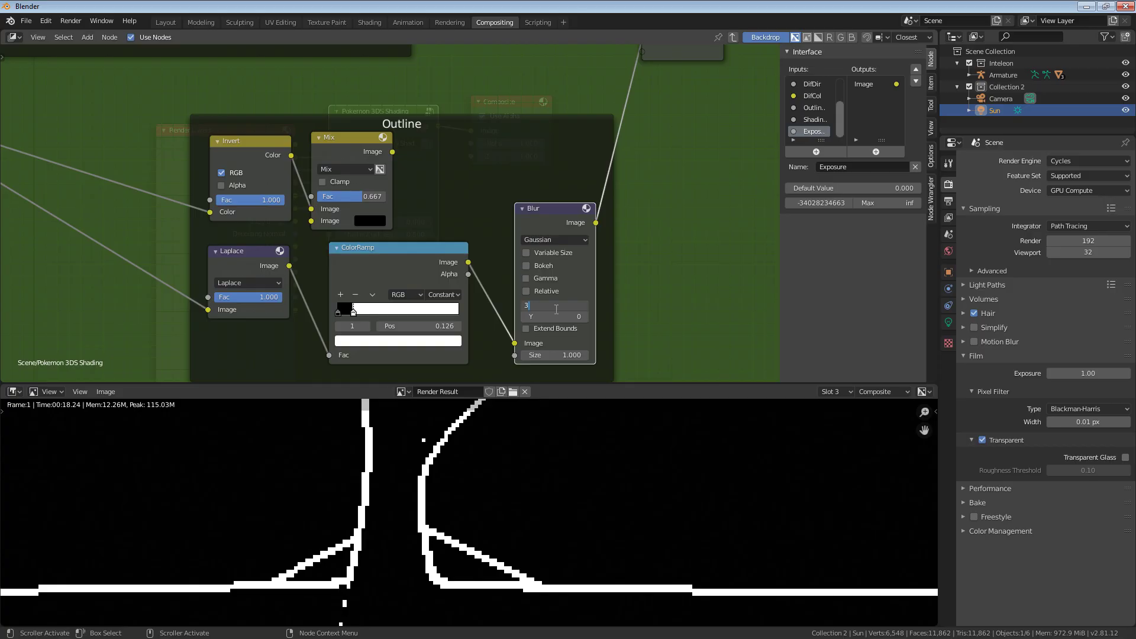
pyautogui.press('Tab')
pyautogui.write('3')
pyautogui.press('Return')
pyautogui.scroll(4, 455, 507)
pyautogui.moveTo(394, 497); pyautogui.dragTo(410, 514, button='middle')
pyautogui.scroll(2, 410, 514)
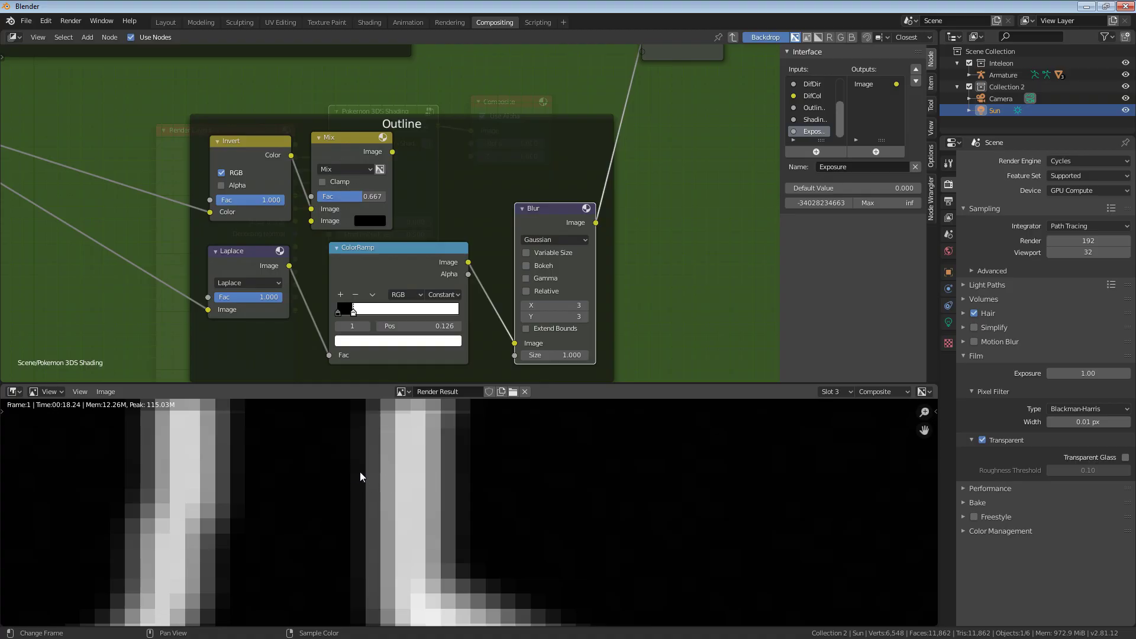
# Step: Add a second ColorRamp node to the Outline frame between the Blur node and the Group Output
pyautogui.scroll(-8, 418, 506)
pyautogui.moveTo(473, 562); pyautogui.dragTo(463, 524, button='middle')
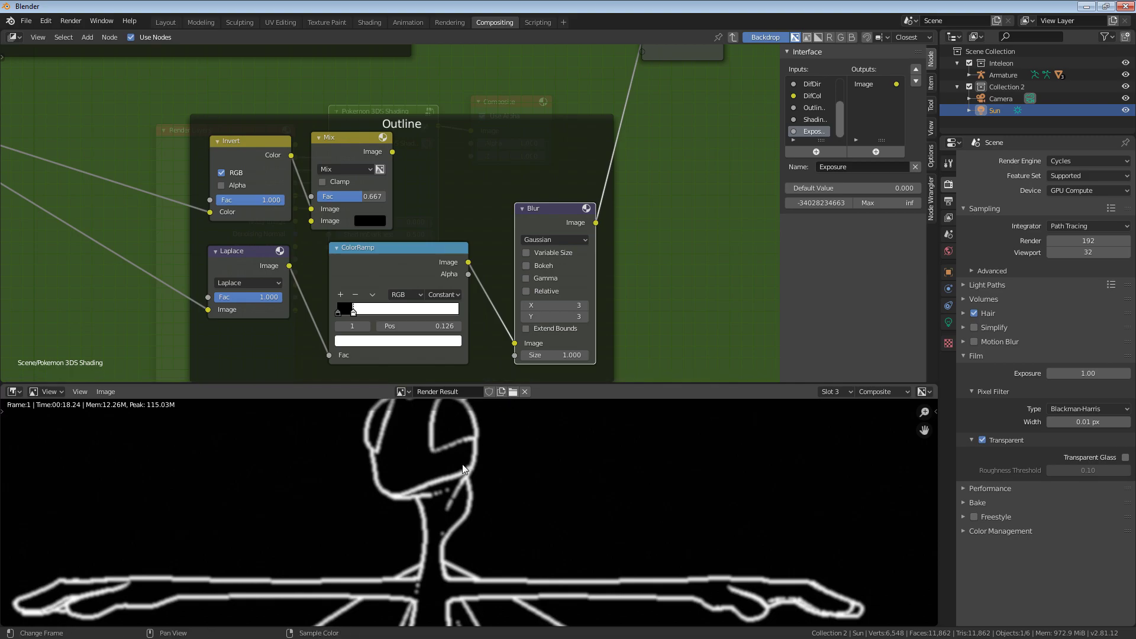
pyautogui.scroll(2, 464, 524)
pyautogui.moveTo(597, 272); pyautogui.dragTo(493, 262, button='middle')
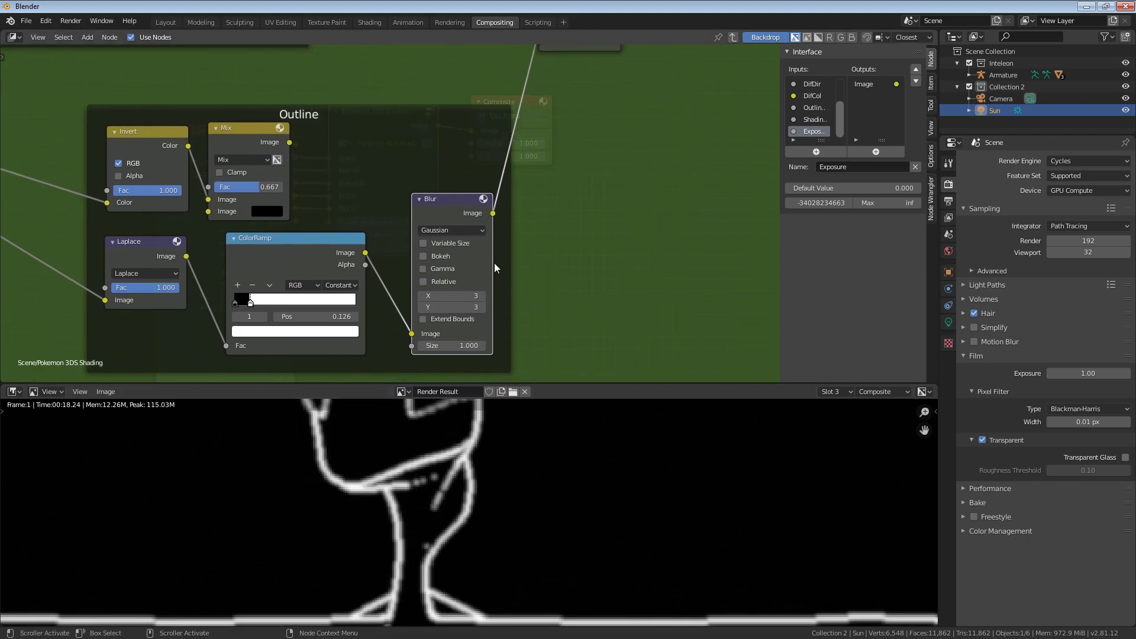
pyautogui.hotkey('shift', 'a')
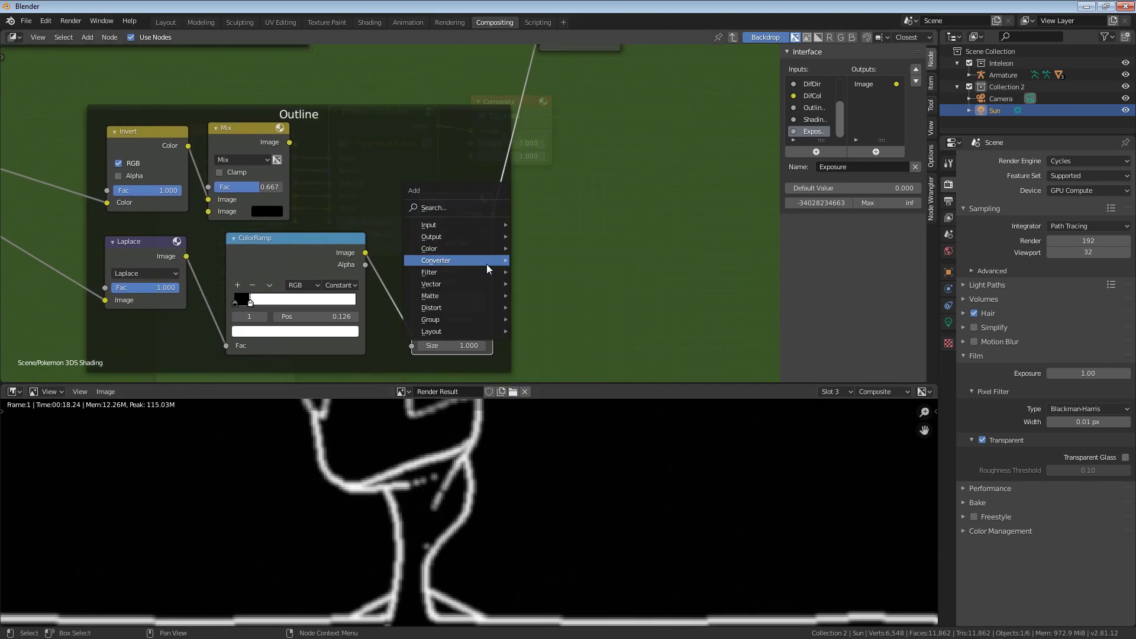
pyautogui.moveTo(486, 262)
pyautogui.click(554, 271)
pyautogui.click(486, 185)
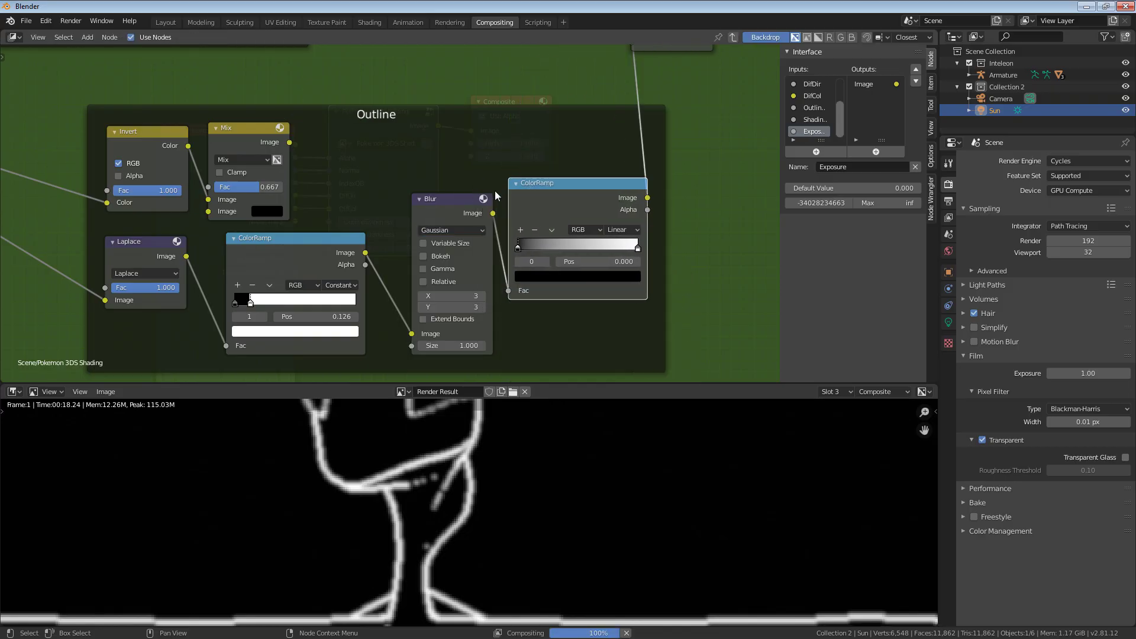
# Step: Set the new ColorRamp's interpolation to Constant and its white stop's position to 0.0000001
pyautogui.scroll(2, 552, 273)
pyautogui.click(654, 238)
pyautogui.click(652, 326)
pyautogui.moveTo(676, 261); pyautogui.dragTo(620, 264)
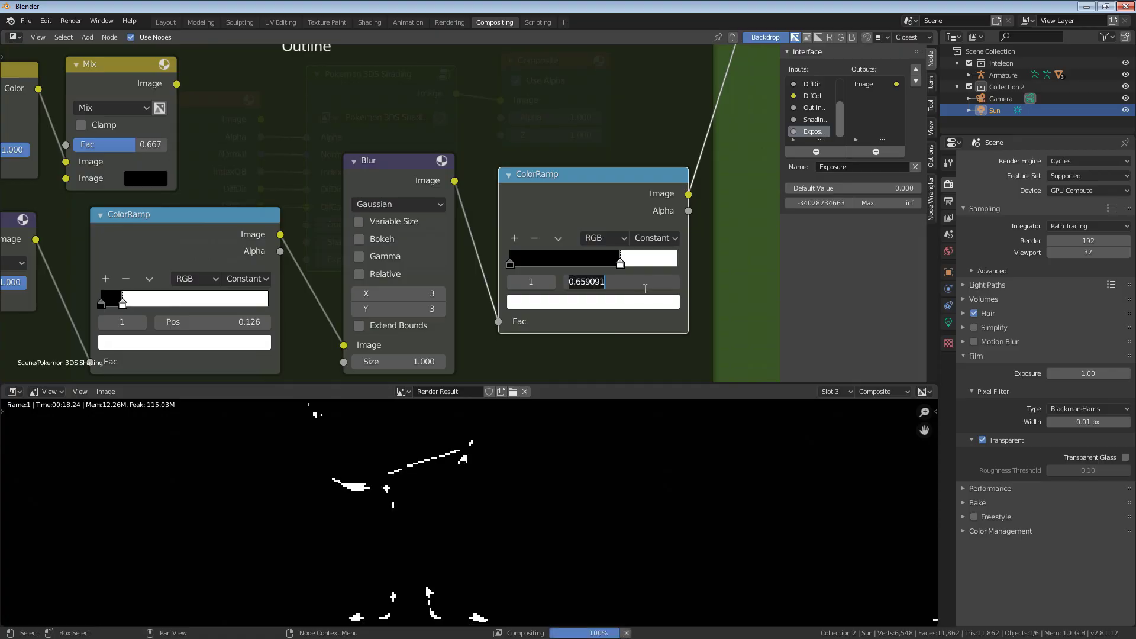
pyautogui.click(640, 283)
pyautogui.write('.00000')
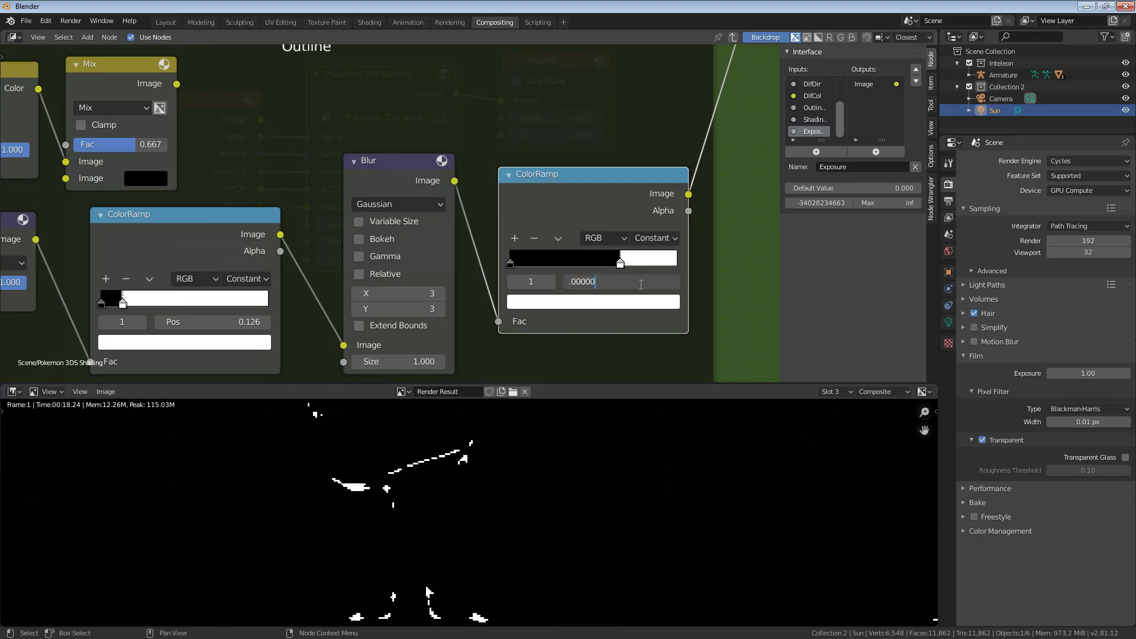
pyautogui.write('01')
pyautogui.press('Return')
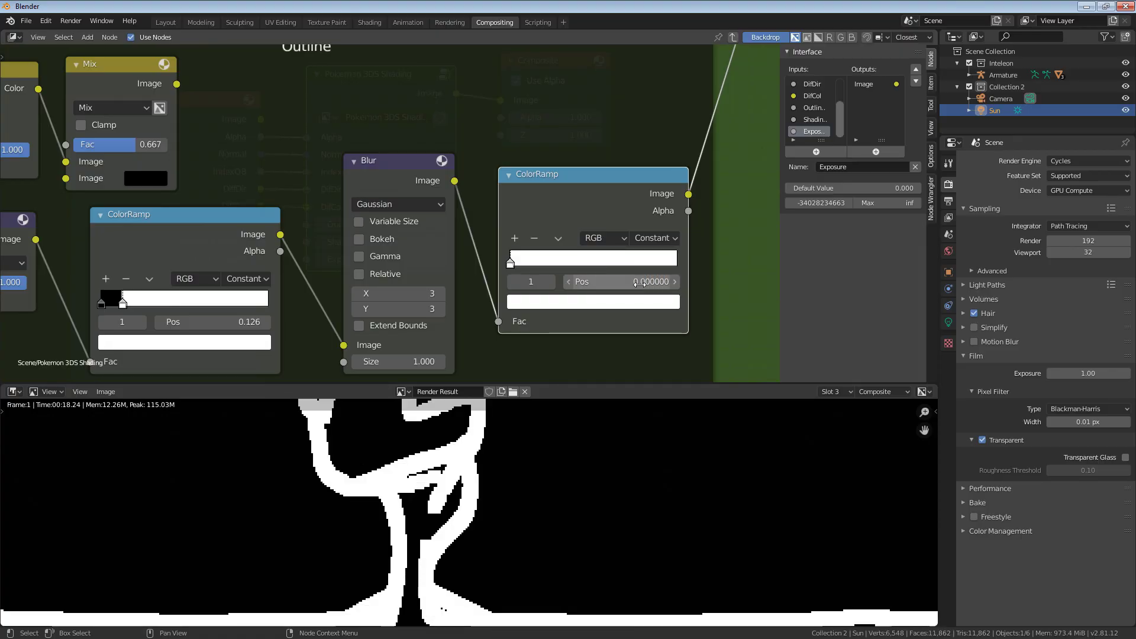
# Step: Inspect the full outline render, then move the Laplace, both ColorRamp and Blur nodes lower in the Outline frame
pyautogui.hotkey('ctrl', 'space')
pyautogui.moveTo(603, 478); pyautogui.dragTo(574, 370, button='middle')
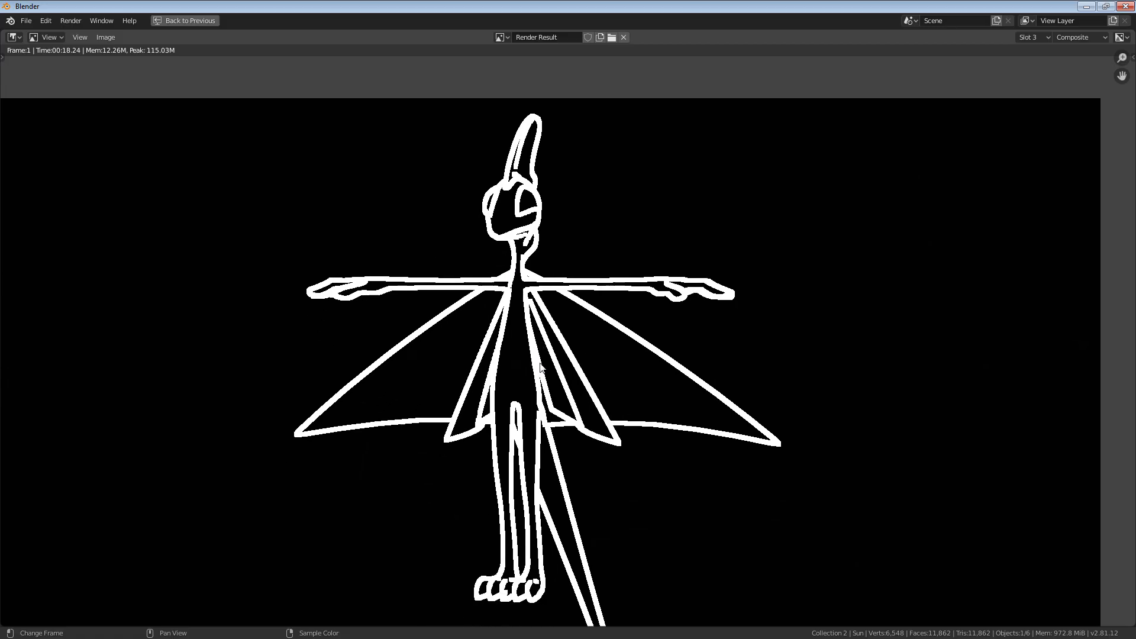
pyautogui.click(210, 20)
pyautogui.scroll(-3, 461, 510)
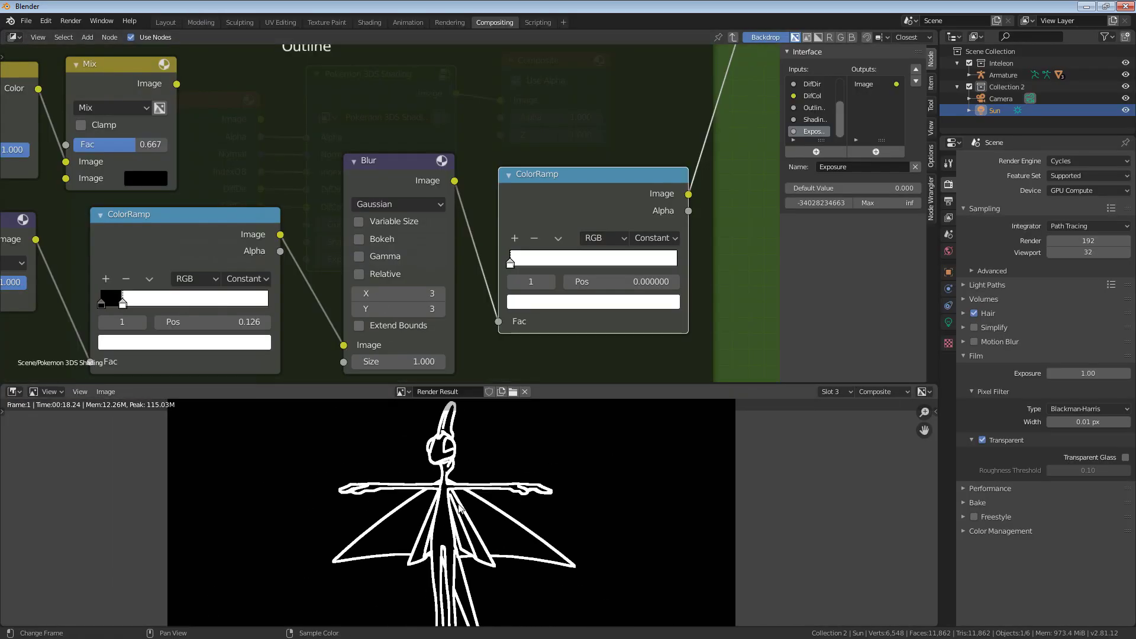
pyautogui.moveTo(471, 494); pyautogui.dragTo(463, 466, button='middle')
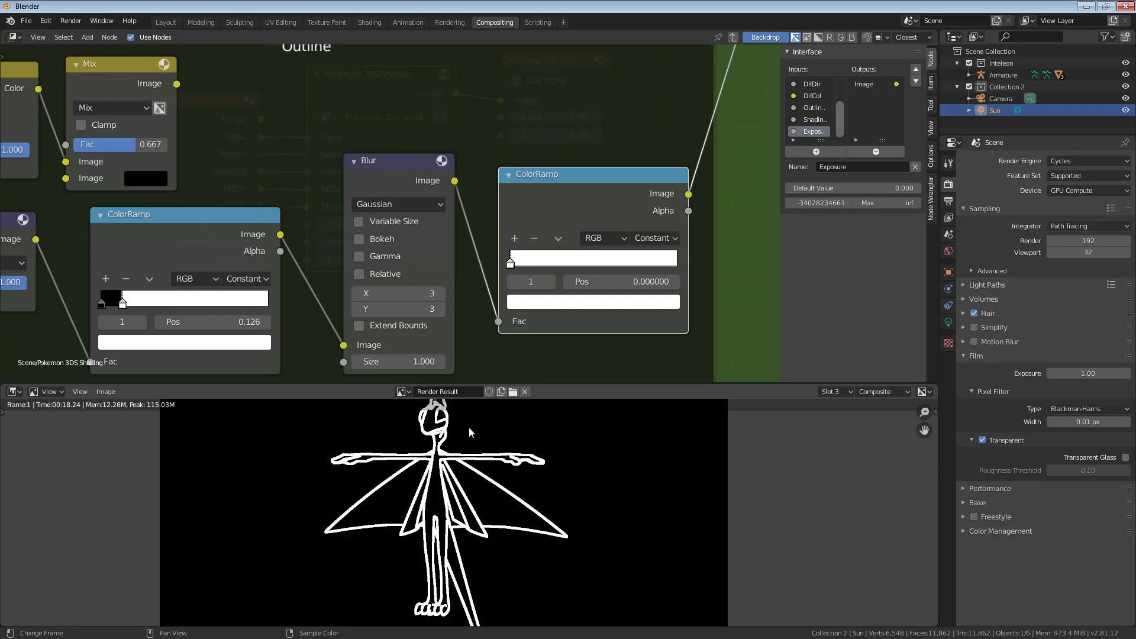
pyautogui.scroll(-3, 489, 230)
pyautogui.click(447, 200)
pyautogui.keyDown('shift'); pyautogui.click(509, 197); pyautogui.keyUp('shift')
pyautogui.keyDown('shift'); pyautogui.click(297, 229); pyautogui.keyUp('shift')
pyautogui.keyDown('shift'); pyautogui.click(204, 229); pyautogui.keyUp('shift')
pyautogui.press('g')
pyautogui.click(302, 235)
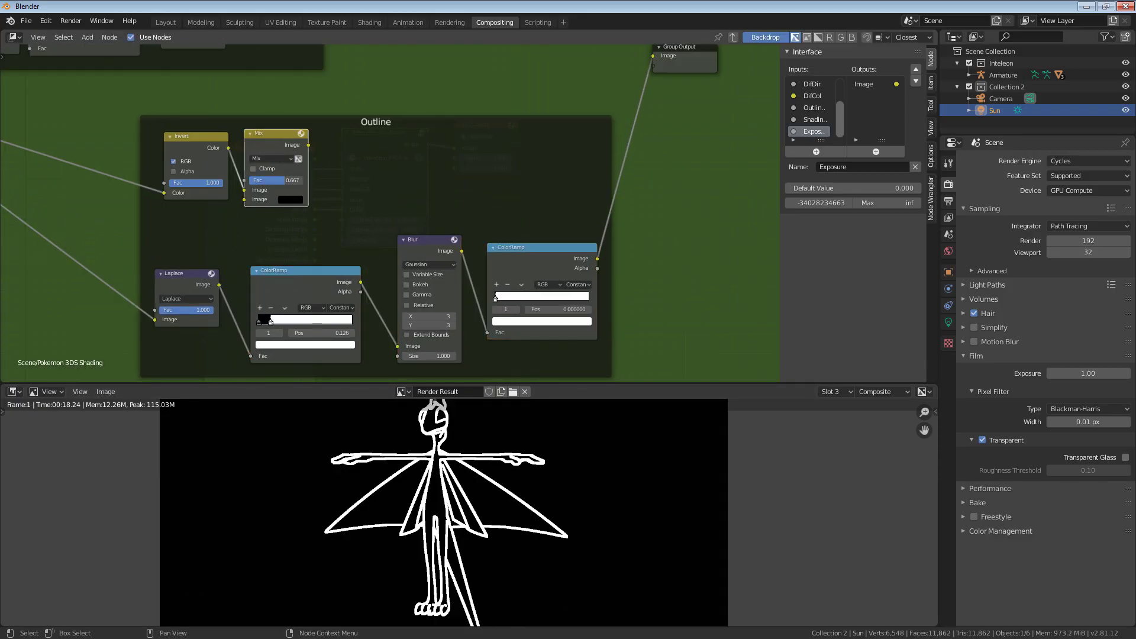
# Step: Add an Alpha Over node after the Mix node in the upper row of the Outline frame
pyautogui.hotkey('shift', 'a')
pyautogui.click(329, 167)
pyautogui.click(289, 165)
pyautogui.scroll(1, 279, 194)
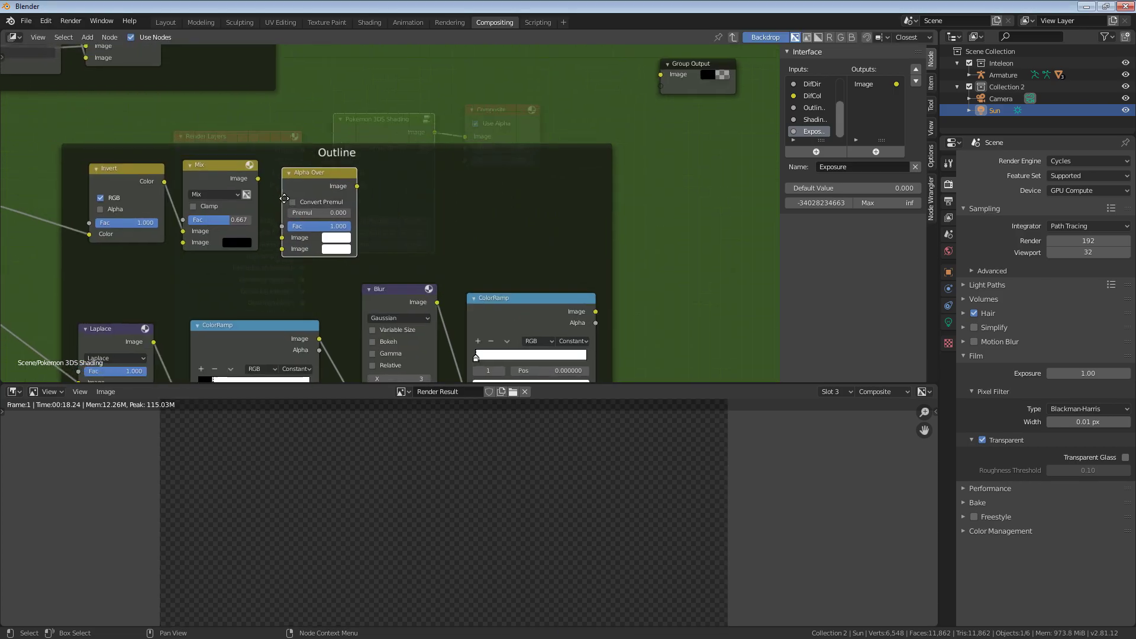
pyautogui.scroll(-1, 278, 194)
# Step: Link the Outline's Mix and the Set Alpha images into Alpha Over's first and second Image inputs, and send Alpha Over to the Group Output
pyautogui.moveTo(311, 101)
pyautogui.mouseDown()
pyautogui.moveTo(264, 128)
pyautogui.moveTo(314, 105)
pyautogui.moveTo(319, 204)
pyautogui.moveTo(308, 232)
pyautogui.moveTo(330, 296)
pyautogui.mouseUp()
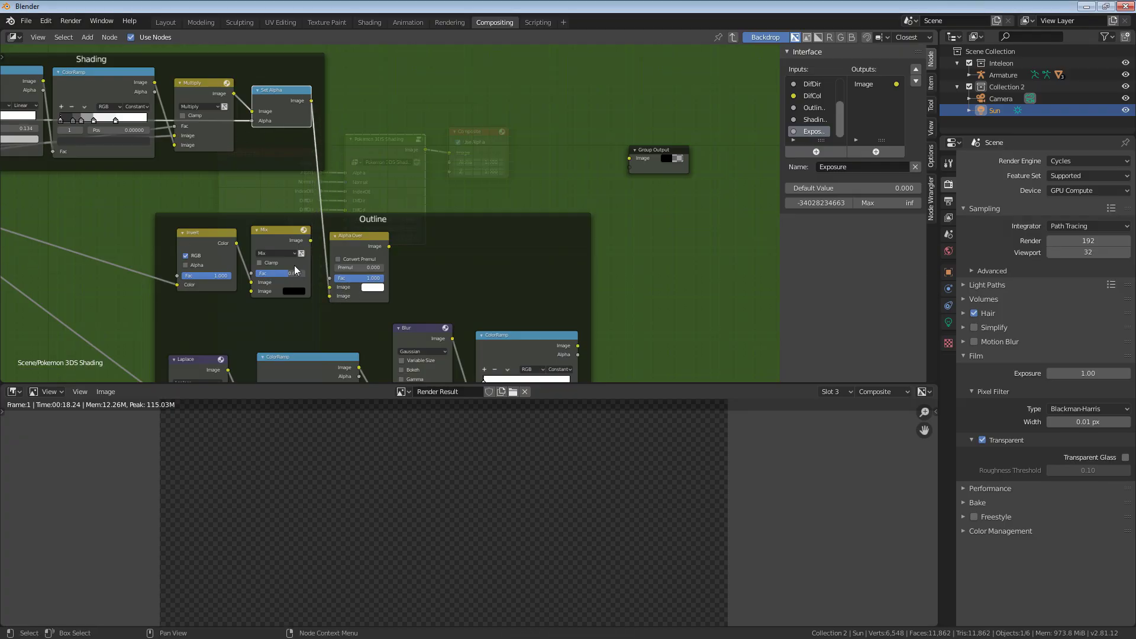
pyautogui.moveTo(311, 241); pyautogui.dragTo(333, 290)
pyautogui.scroll(-1, 400, 284)
pyautogui.hotkey('ctrl', 'space')
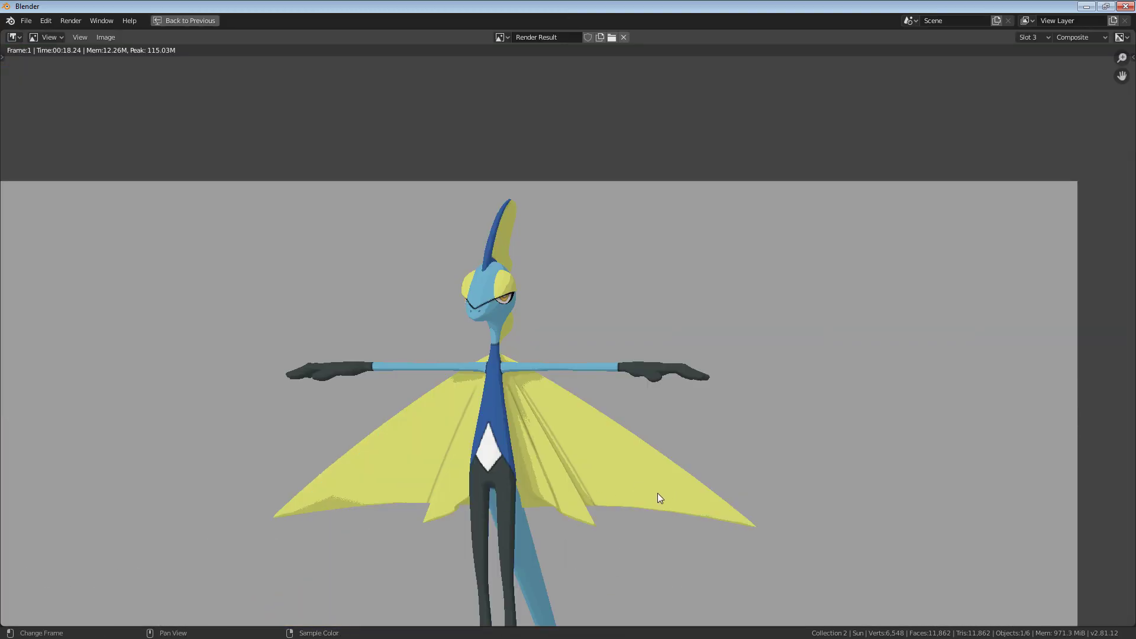
pyautogui.moveTo(523, 437); pyautogui.dragTo(510, 384, button='middle')
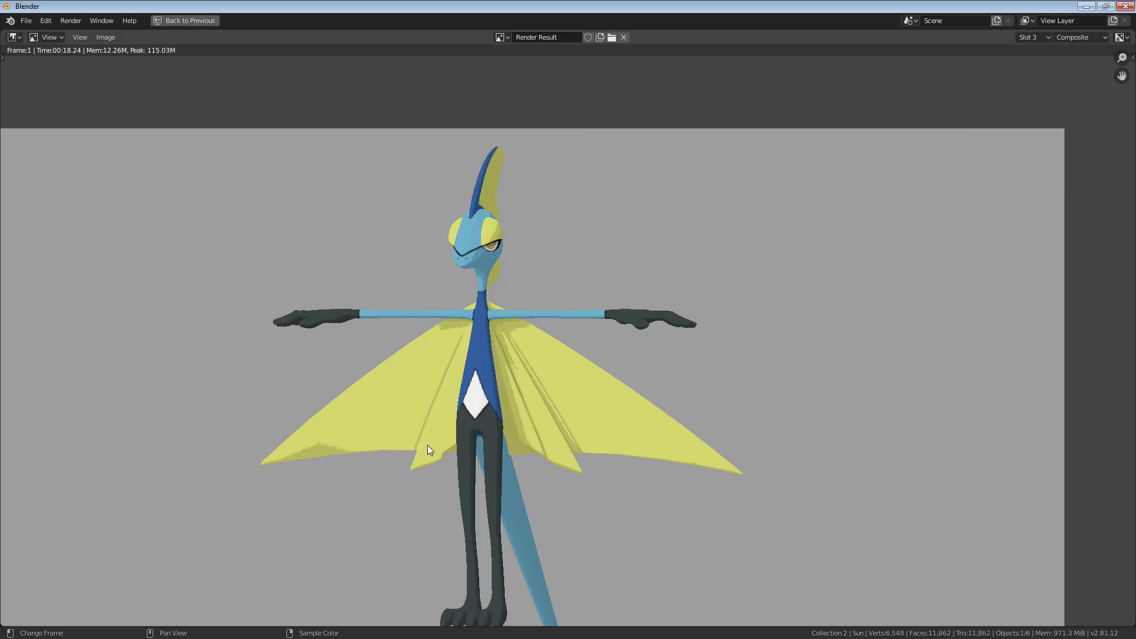
pyautogui.click(188, 21)
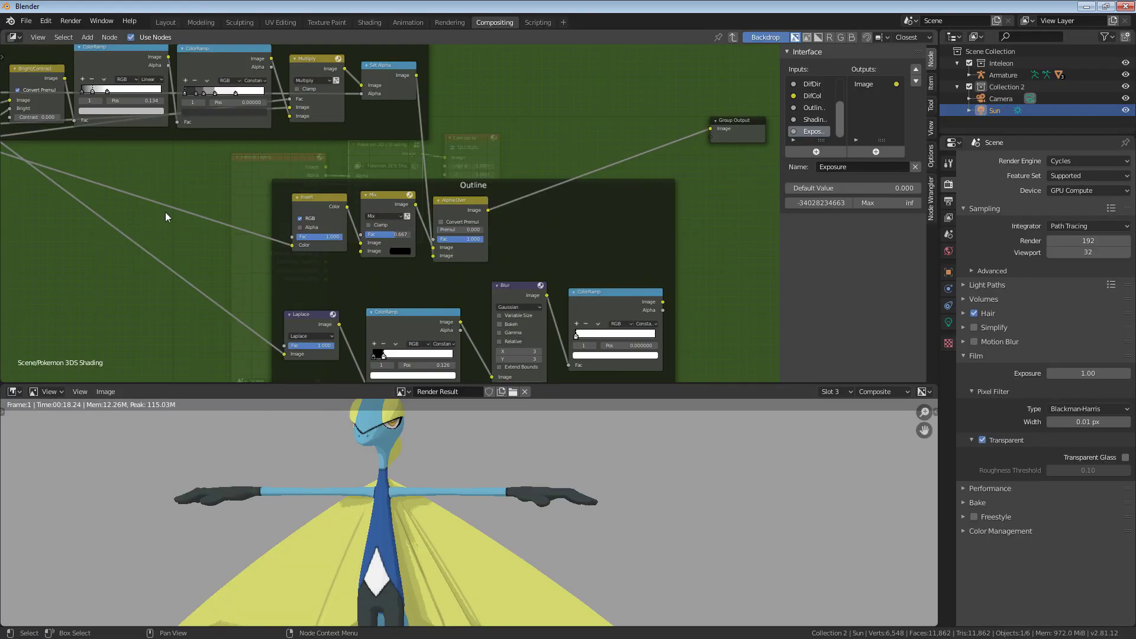
# Step: Leave the node group and set OutlineDarkness to 0.85 on the Pokemon 3DS Shading node
pyautogui.press('Tab')
pyautogui.scroll(4, 379, 222)
pyautogui.click(388, 225)
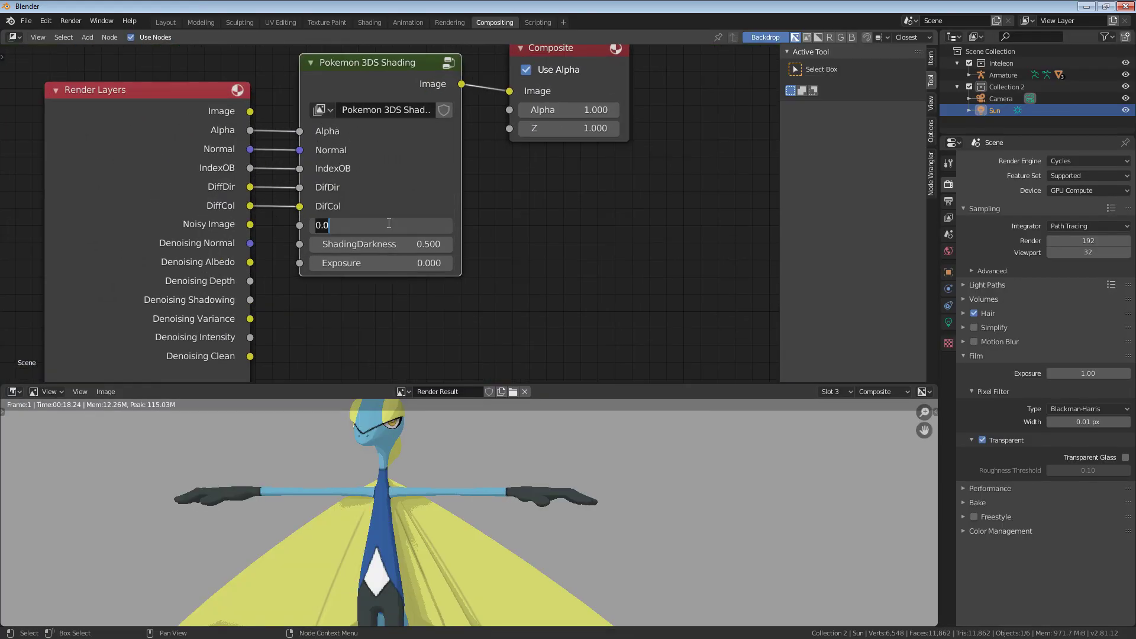
pyautogui.write('.85')
pyautogui.press('Return')
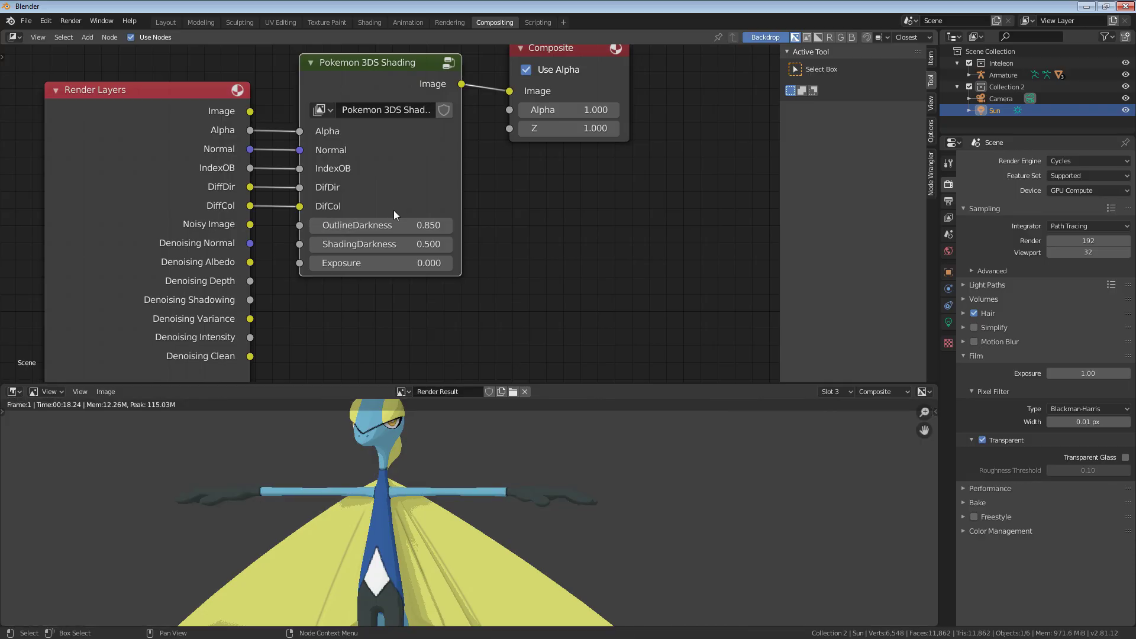
pyautogui.scroll(5, 468, 519)
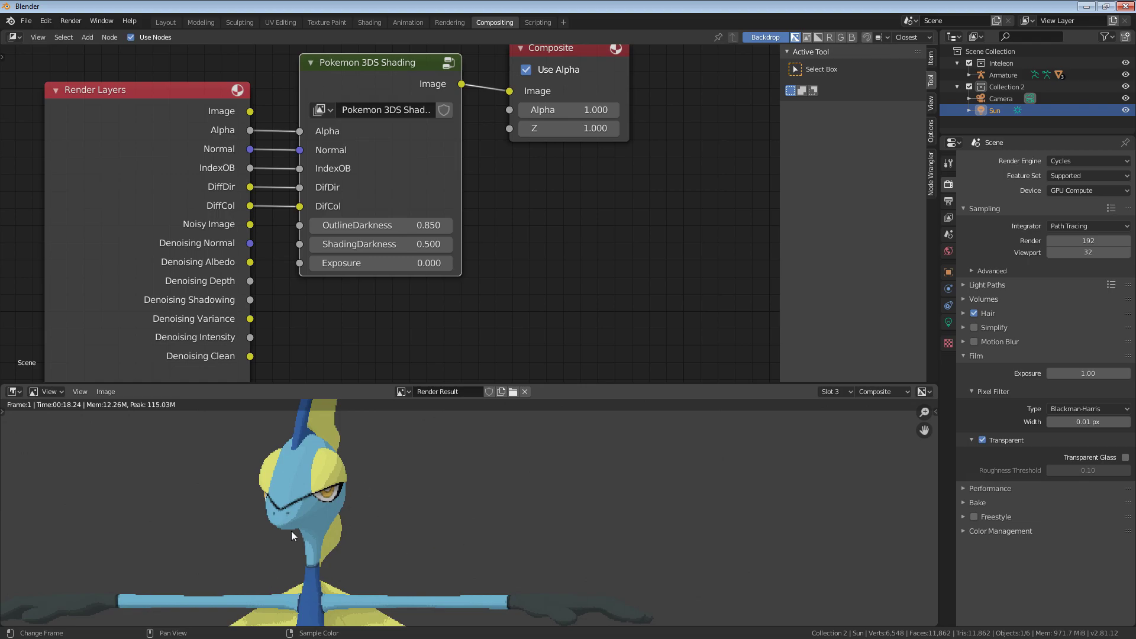
pyautogui.scroll(-3, 262, 527)
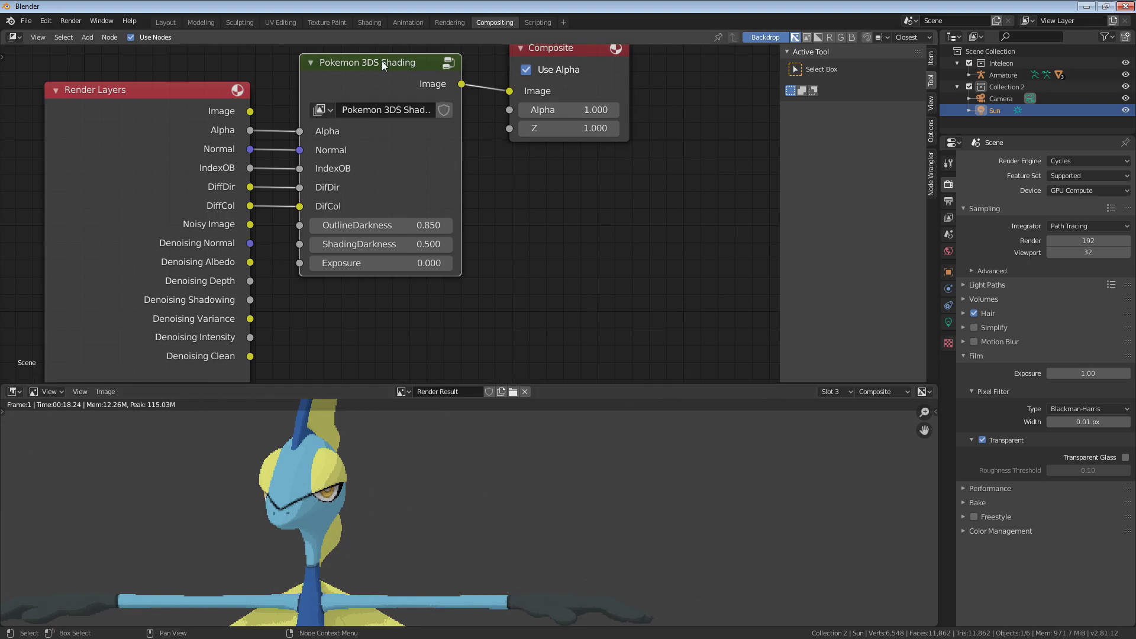
# Step: Reopen the group and duplicate the Blur node onto the link between Alpha Over and the Group Output
pyautogui.press('Tab')
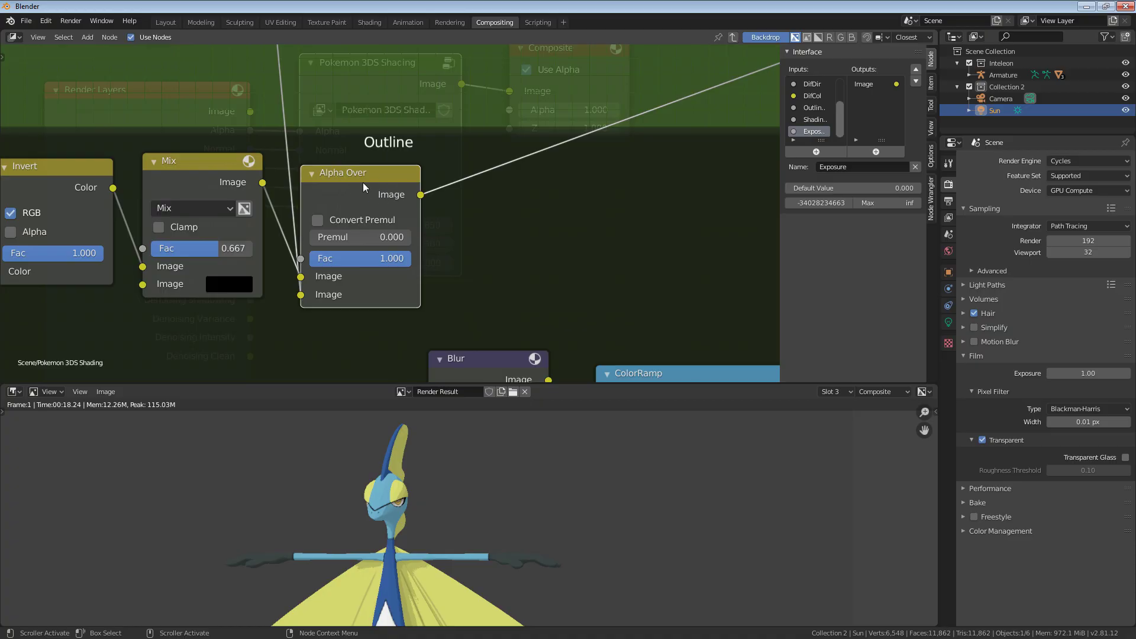
pyautogui.scroll(-2, 470, 284)
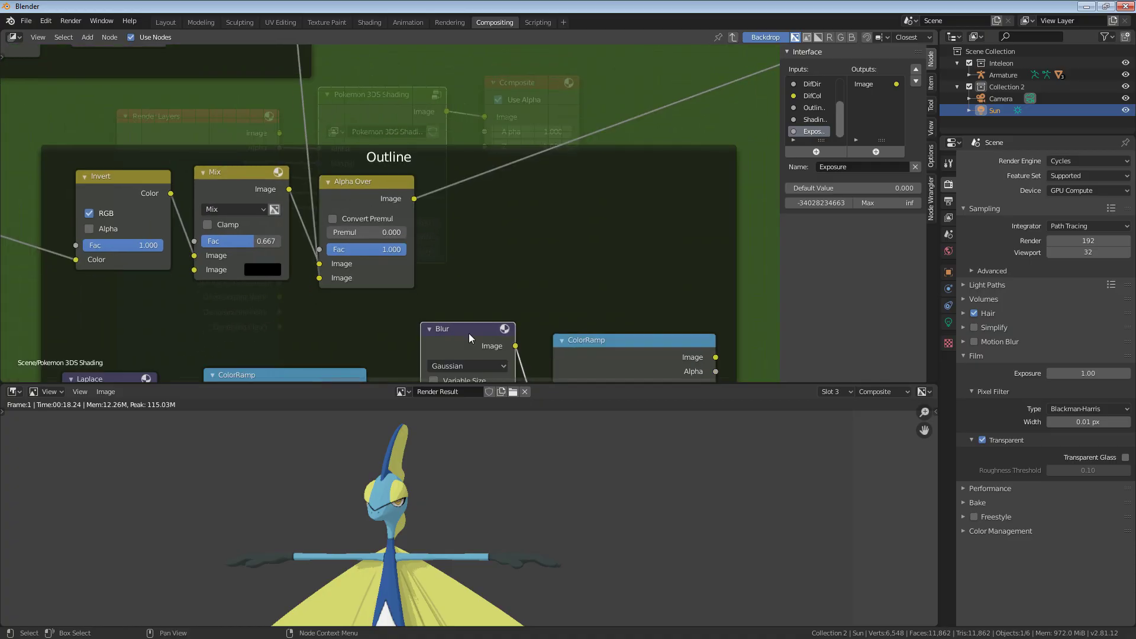
pyautogui.scroll(-1, 468, 334)
pyautogui.moveTo(513, 324); pyautogui.dragTo(475, 243, button='middle')
pyautogui.hotkey('shift', 'd')
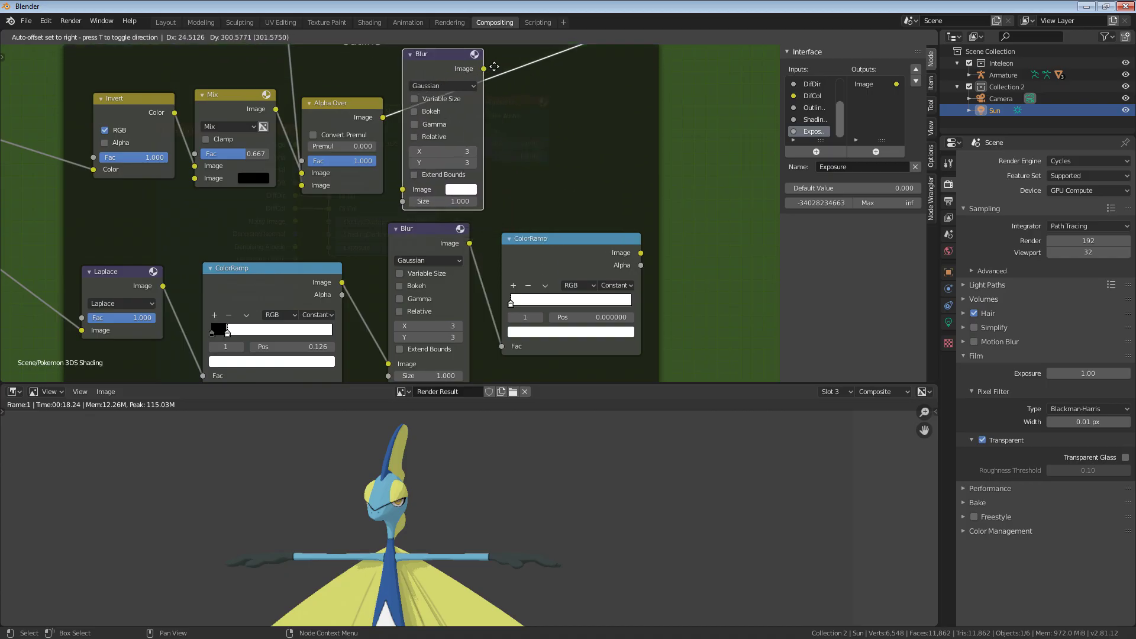
pyautogui.click(521, 68)
pyautogui.moveTo(485, 89); pyautogui.dragTo(470, 156, button='middle')
# Step: Set the duplicated Blur node's filter type to Catrom and its X and Y sizes to 32
pyautogui.click(461, 152)
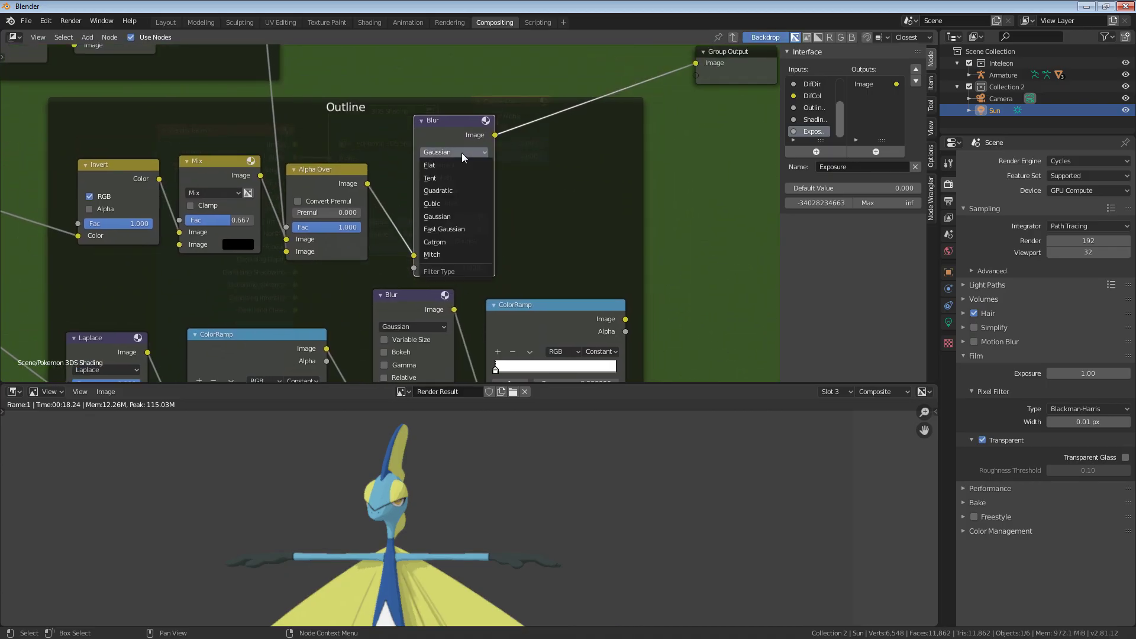
pyautogui.click(459, 242)
pyautogui.scroll(2, 441, 222)
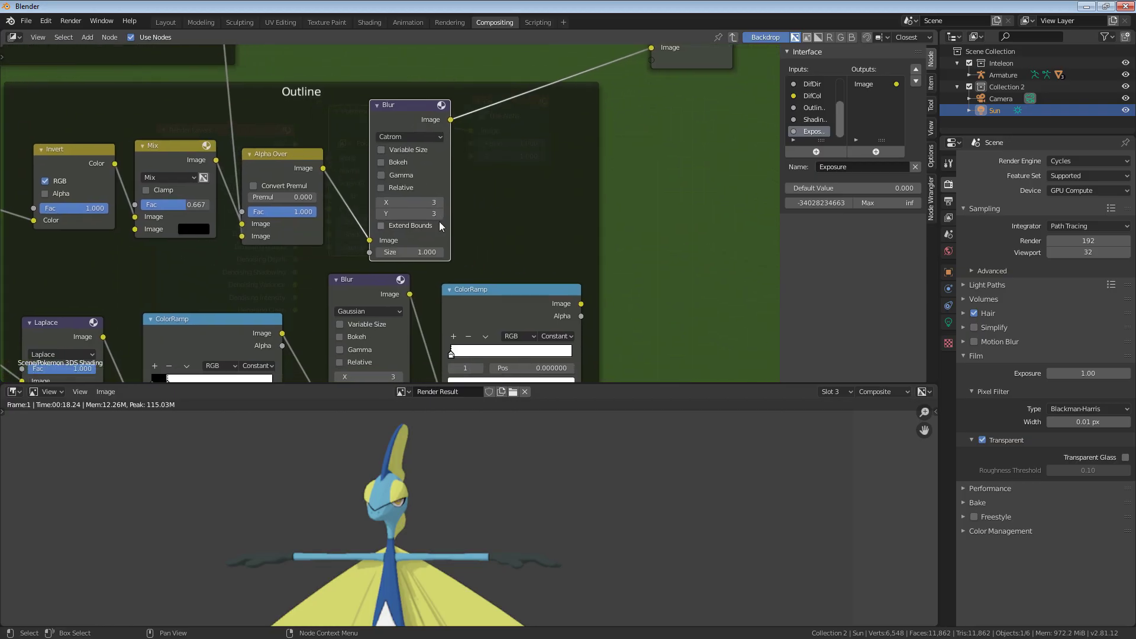
pyautogui.click(420, 200)
pyautogui.write('32')
pyautogui.press('Tab')
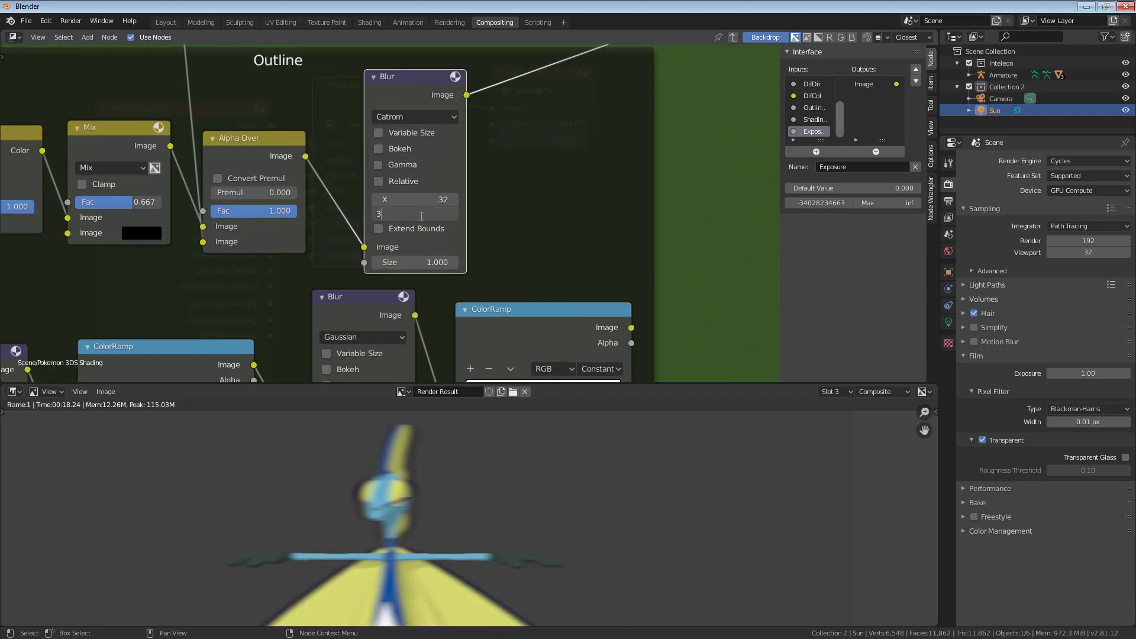
pyautogui.write('32')
pyautogui.press('Return')
pyautogui.moveTo(270, 480); pyautogui.dragTo(304, 563, button='middle')
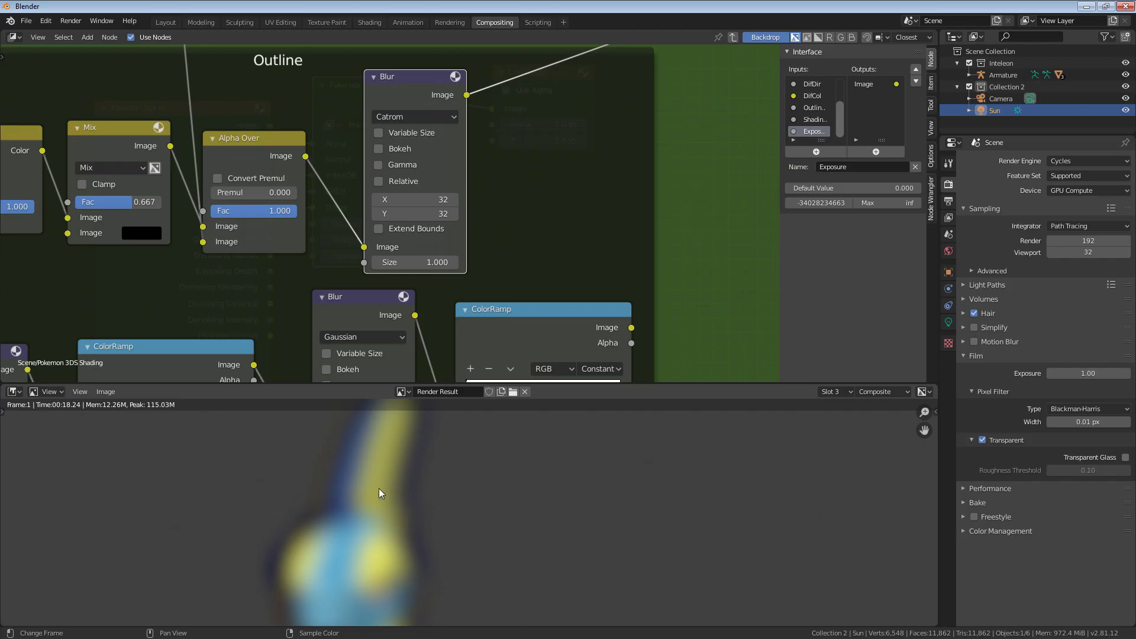
# Step: Add a Mix node beside the Catrom Blur and link the blurred image to its first Image input
pyautogui.moveTo(424, 83); pyautogui.dragTo(389, 81)
pyautogui.moveTo(523, 168); pyautogui.dragTo(379, 189, button='middle')
pyautogui.scroll(-2, 379, 190)
pyautogui.hotkey('shift', 'a')
pyautogui.moveTo(360, 189)
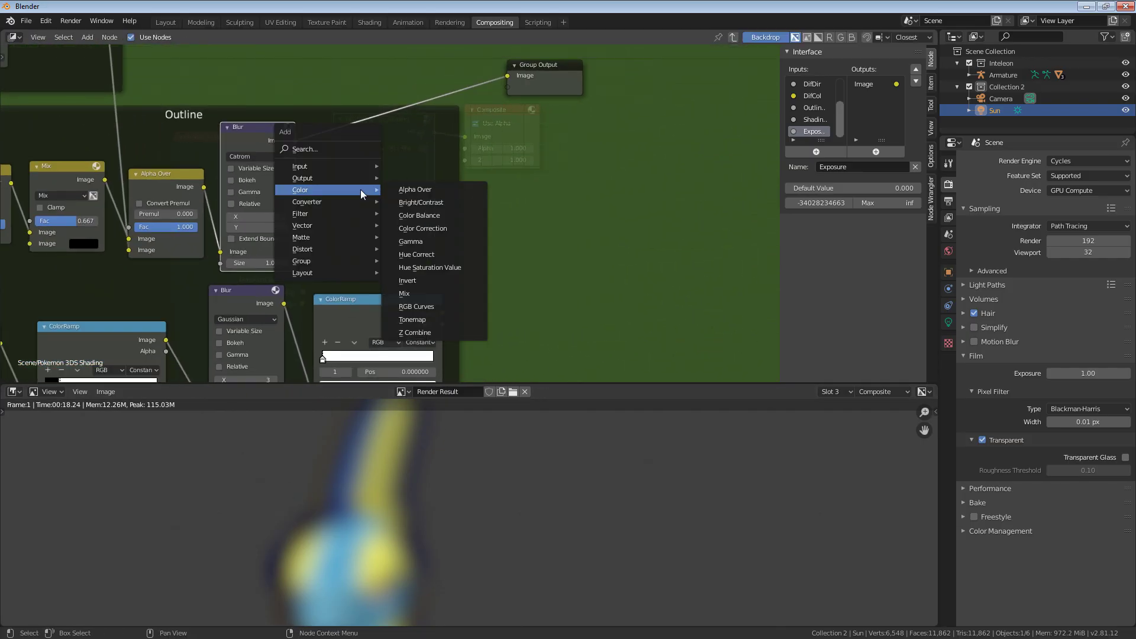
pyautogui.click(418, 293)
pyautogui.click(340, 157)
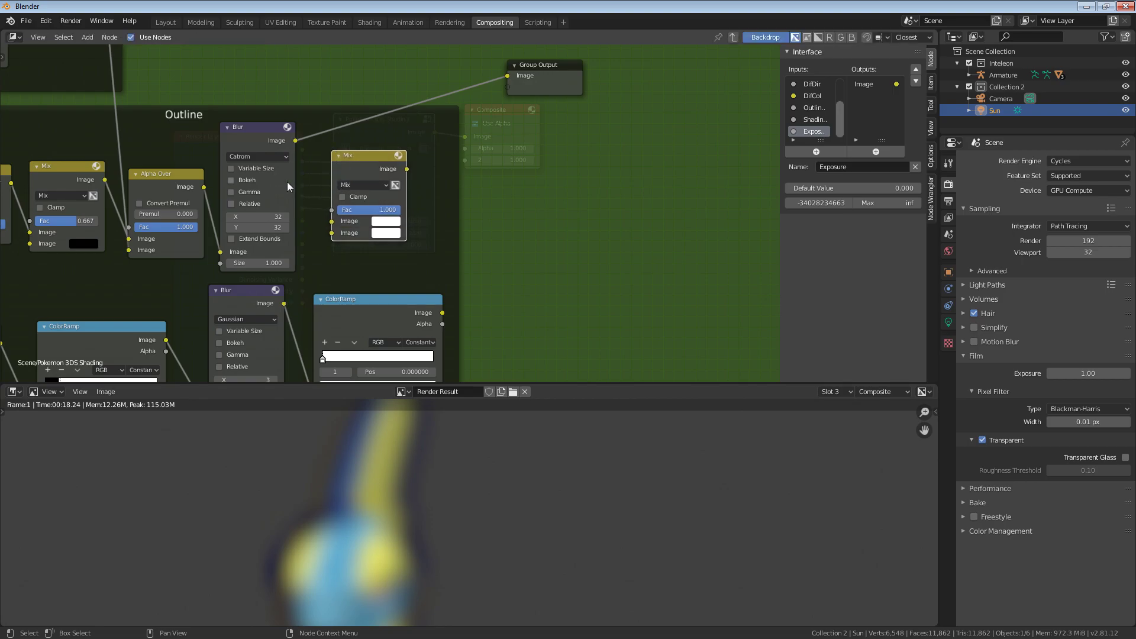
pyautogui.moveTo(295, 140); pyautogui.dragTo(332, 221)
# Step: Link the incoming pass at the group's far input side to the new Mix node's Fac input
pyautogui.moveTo(228, 180); pyautogui.dragTo(399, 214, button='middle')
pyautogui.scroll(-4, 399, 214)
pyautogui.moveTo(251, 211); pyautogui.dragTo(445, 233, button='middle')
pyautogui.moveTo(102, 186); pyautogui.dragTo(120, 186, button='middle')
pyautogui.moveTo(49, 166); pyautogui.dragTo(686, 258)
pyautogui.moveTo(704, 257); pyautogui.dragTo(510, 257, button='middle')
pyautogui.scroll(1, 510, 257)
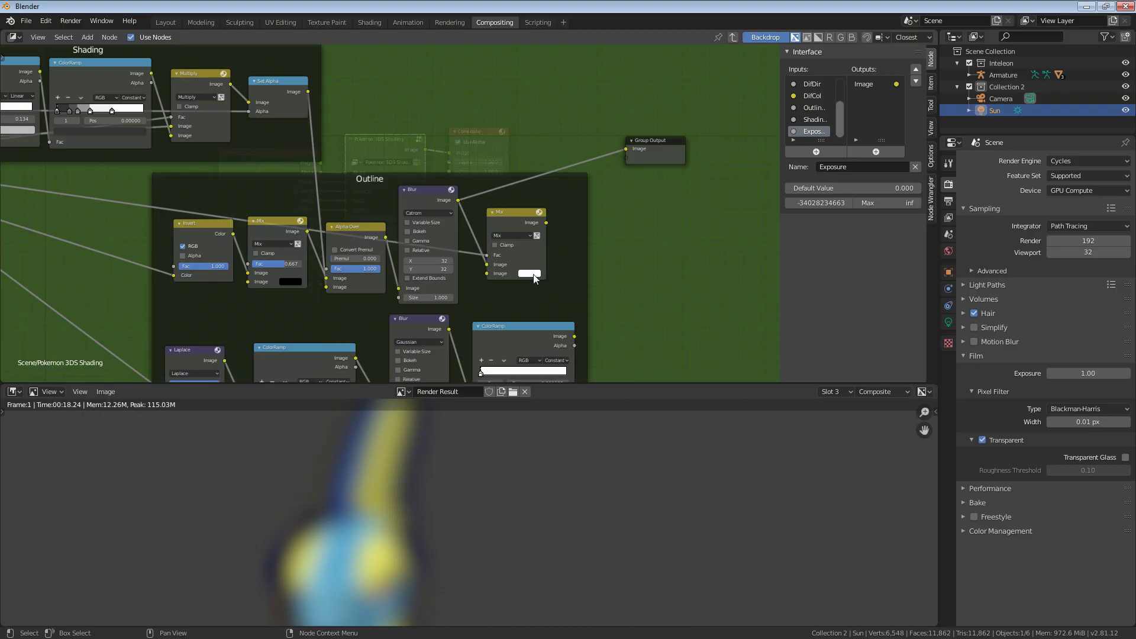
# Step: Set the new Mix node's second image color to black and link its output to the Group Output
pyautogui.click(529, 273)
pyautogui.moveTo(592, 195); pyautogui.dragTo(591, 214)
pyautogui.scroll(1, 594, 290)
pyautogui.moveTo(521, 214); pyautogui.dragTo(630, 123)
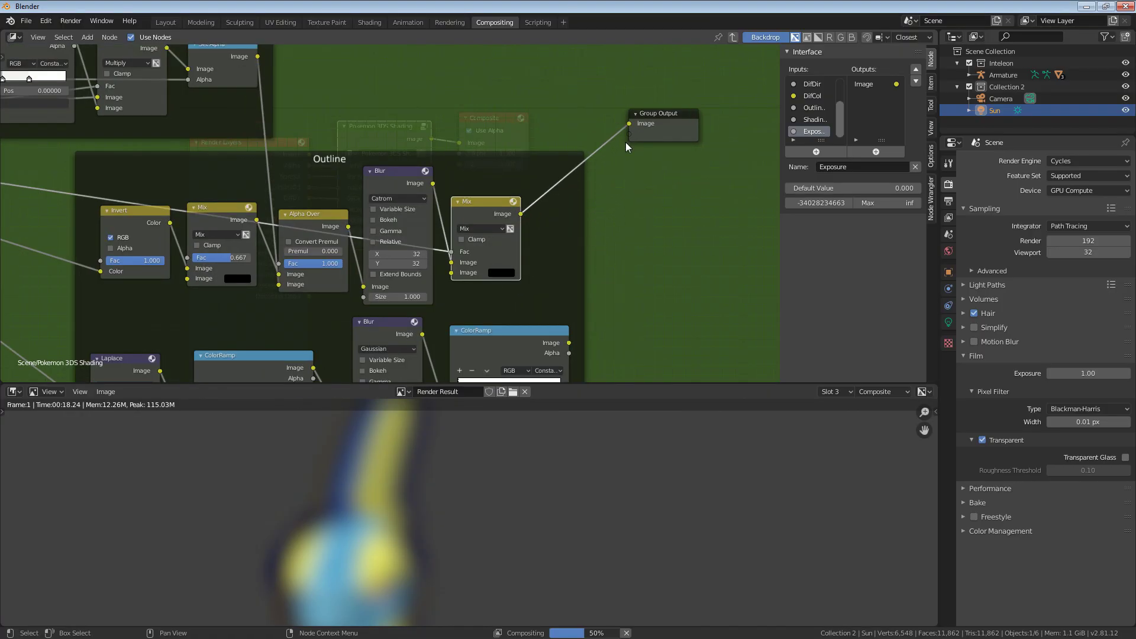
# Step: Examine the blurred, darkened render around the character's head, arms and body at several magnifications
pyautogui.scroll(-2, 442, 456)
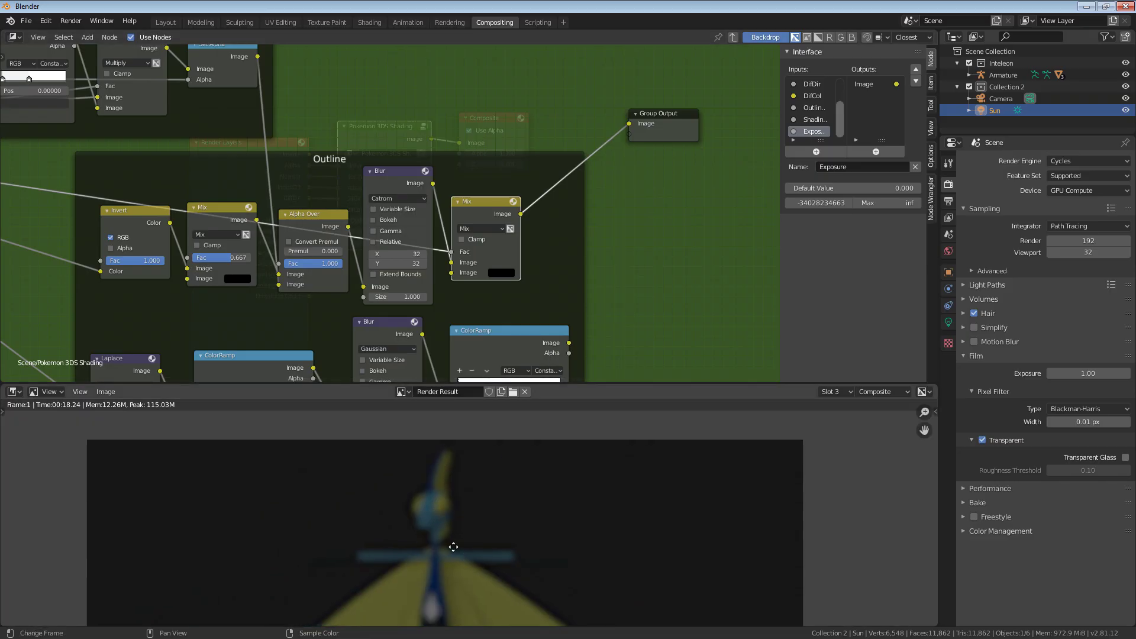
pyautogui.scroll(4, 457, 489)
pyautogui.moveTo(416, 465); pyautogui.dragTo(446, 600, button='middle')
pyautogui.scroll(-5, 446, 598)
pyautogui.moveTo(432, 431); pyautogui.dragTo(425, 471, button='middle')
pyautogui.scroll(4, 425, 491)
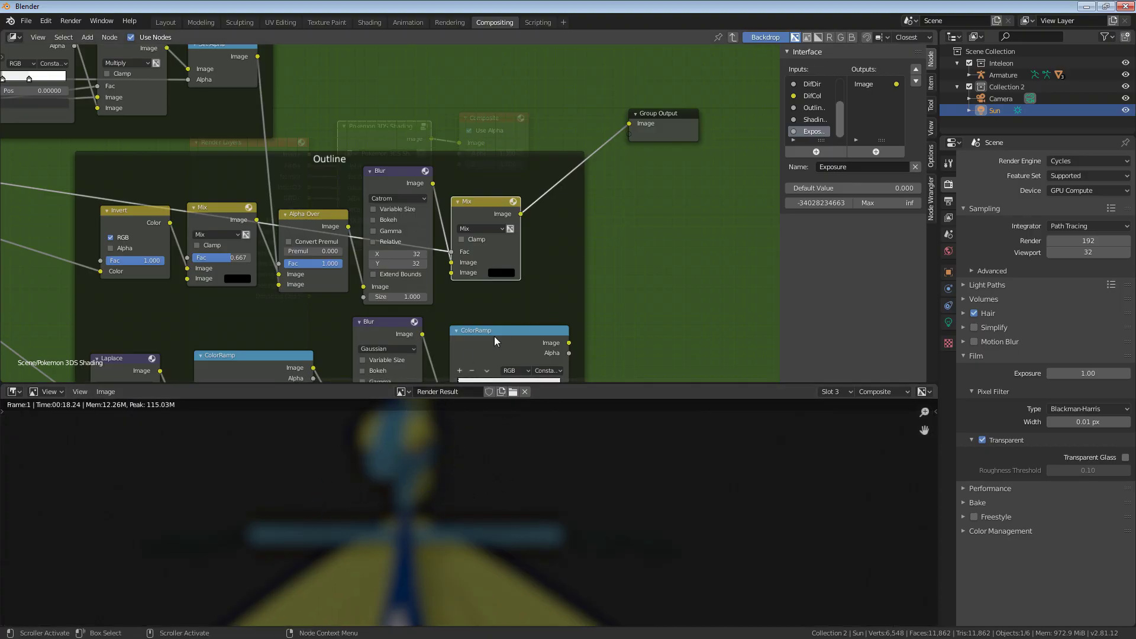
pyautogui.scroll(3, 384, 572)
pyautogui.scroll(-4, 386, 567)
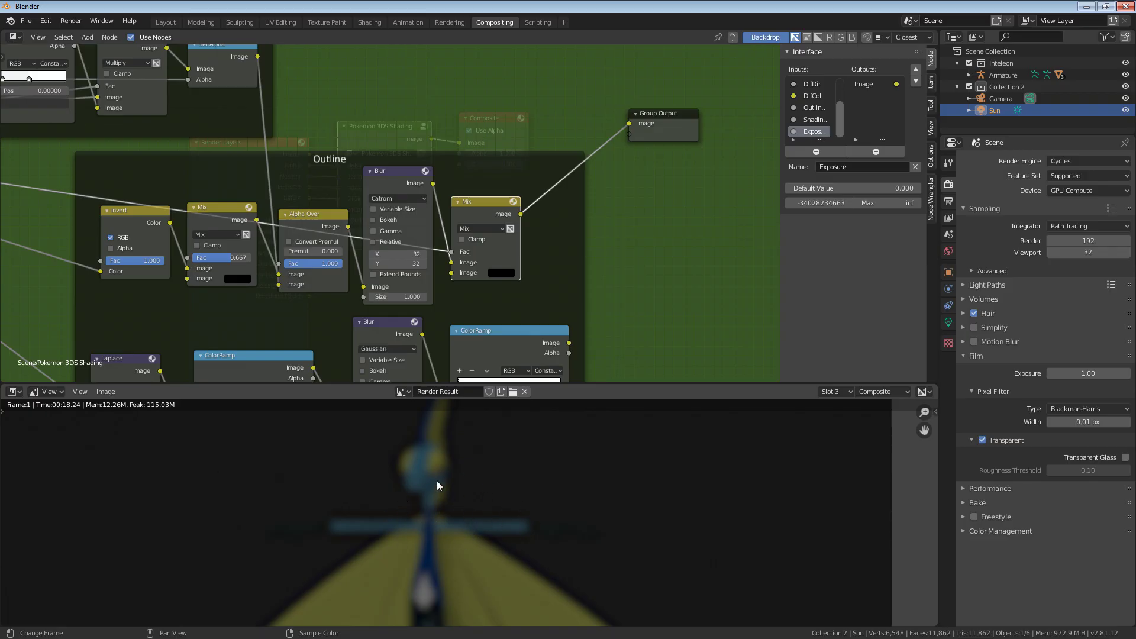
pyautogui.moveTo(556, 314); pyautogui.dragTo(312, 281, button='middle')
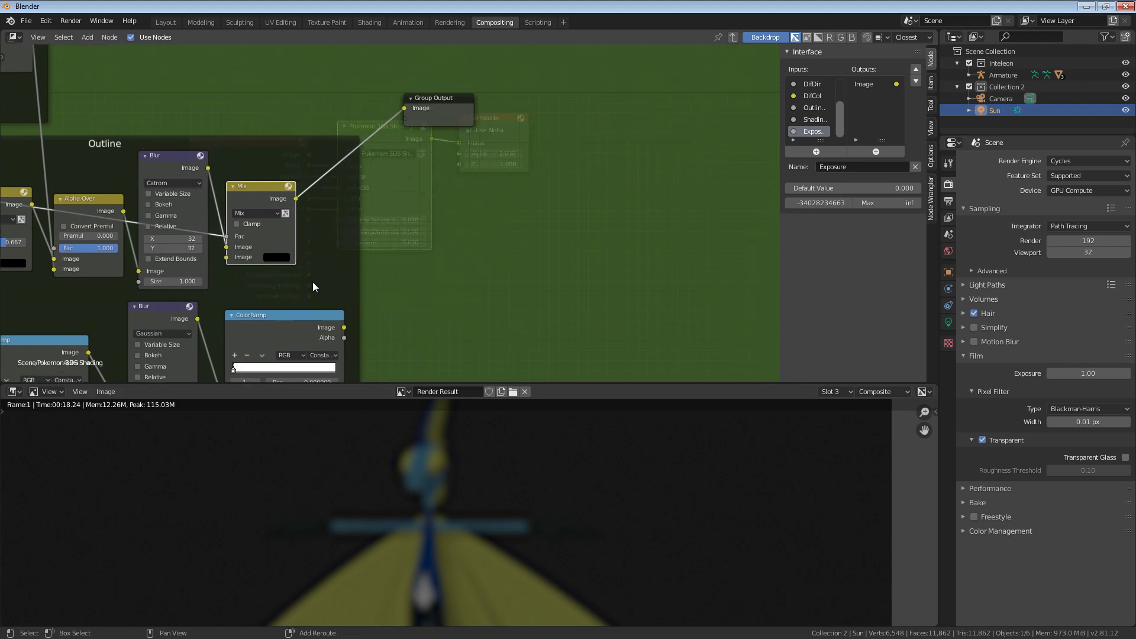
# Step: Duplicate the black Mix node, place the copy farther along in the Outline frame, and reposition the second ColorRamp beneath the original
pyautogui.hotkey('shift', 'd')
pyautogui.click(406, 276)
pyautogui.click(254, 197)
pyautogui.click(449, 265)
pyautogui.moveTo(516, 183); pyautogui.dragTo(516, 200)
pyautogui.moveTo(309, 303); pyautogui.dragTo(348, 220, button='middle')
pyautogui.moveTo(383, 246); pyautogui.dragTo(312, 252)
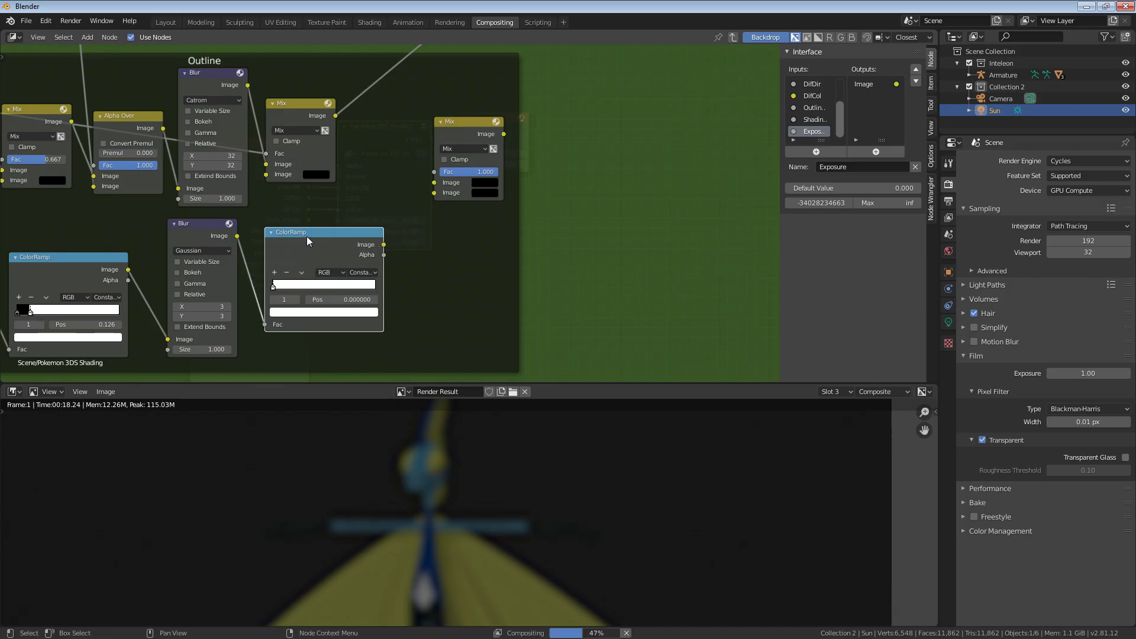
# Step: Link the second ColorRamp to the new Mix's Fac and the previous Mix to its second Image input, routing the result to the Group Output
pyautogui.moveTo(383, 245); pyautogui.dragTo(452, 261)
pyautogui.moveTo(358, 204); pyautogui.dragTo(434, 171)
pyautogui.moveTo(381, 177); pyautogui.dragTo(337, 245, button='middle')
pyautogui.moveTo(290, 183); pyautogui.dragTo(313, 201)
pyautogui.moveTo(380, 251); pyautogui.dragTo(389, 260)
pyautogui.moveTo(456, 199); pyautogui.dragTo(410, 224, button='middle')
pyautogui.moveTo(411, 226); pyautogui.dragTo(578, 163)
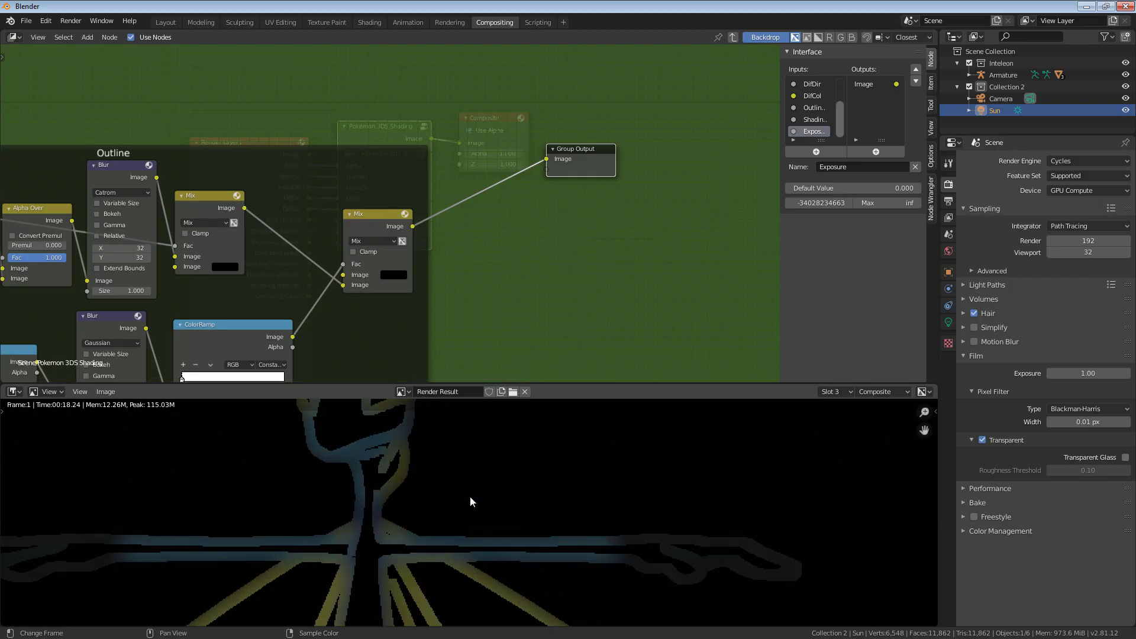
# Step: Examine the colored outlines on the character's head, arms and wings in an enlarged render view
pyautogui.moveTo(425, 536)
pyautogui.mouseDown(button='middle')
pyautogui.moveTo(433, 623)
pyautogui.moveTo(431, 540)
pyautogui.mouseUp(button='middle')
pyautogui.hotkey('ctrl', 'space')
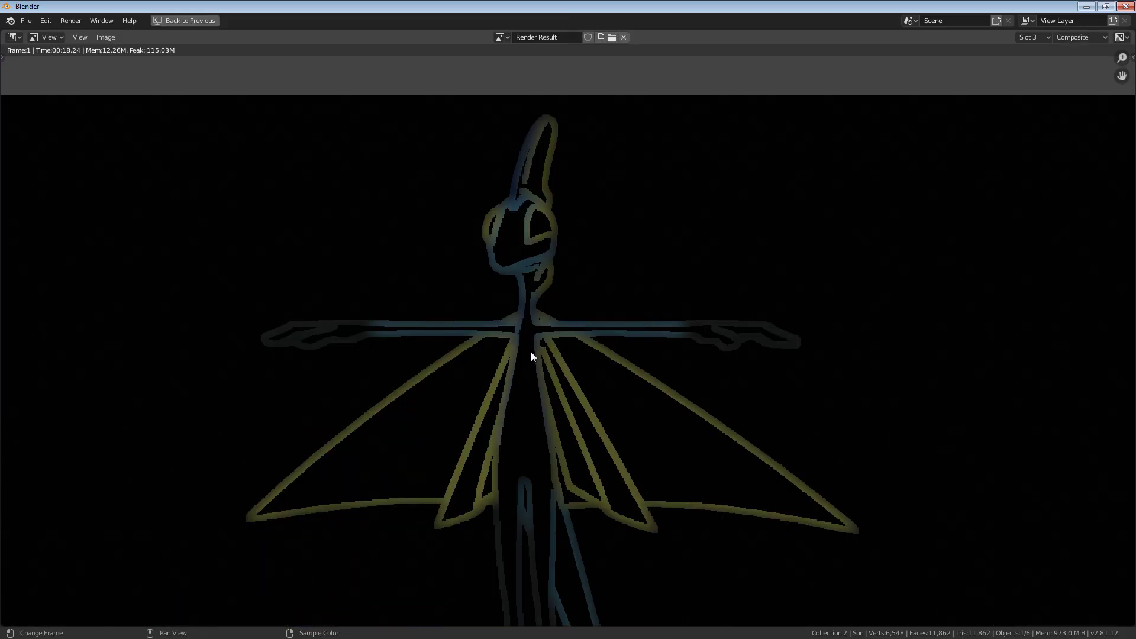
pyautogui.scroll(3, 533, 361)
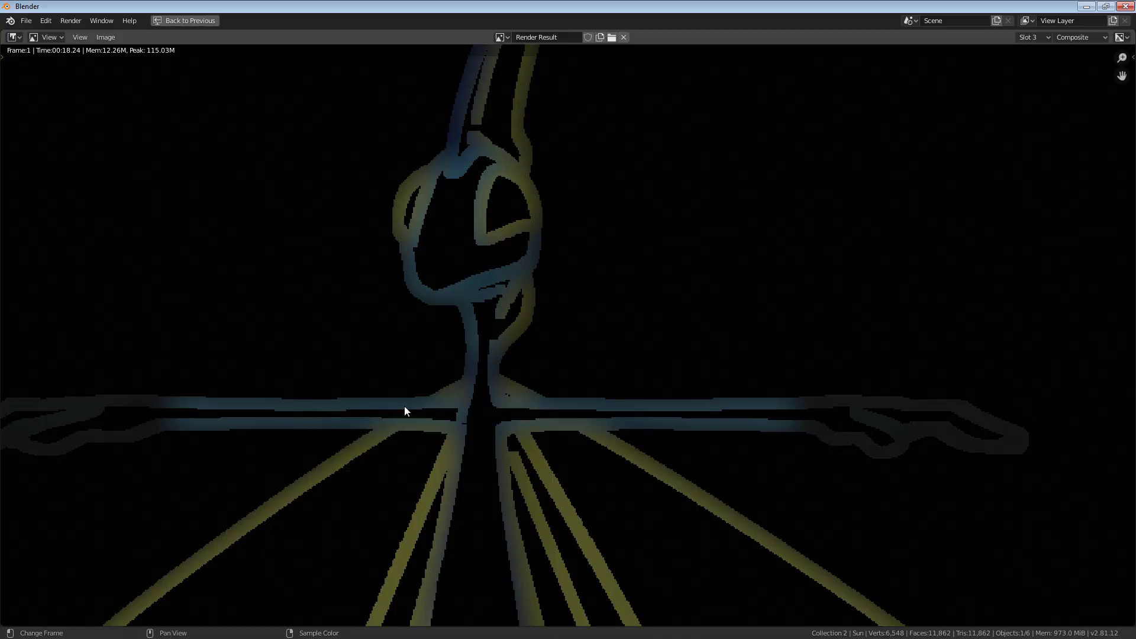
pyautogui.moveTo(226, 406); pyautogui.dragTo(520, 396, button='middle')
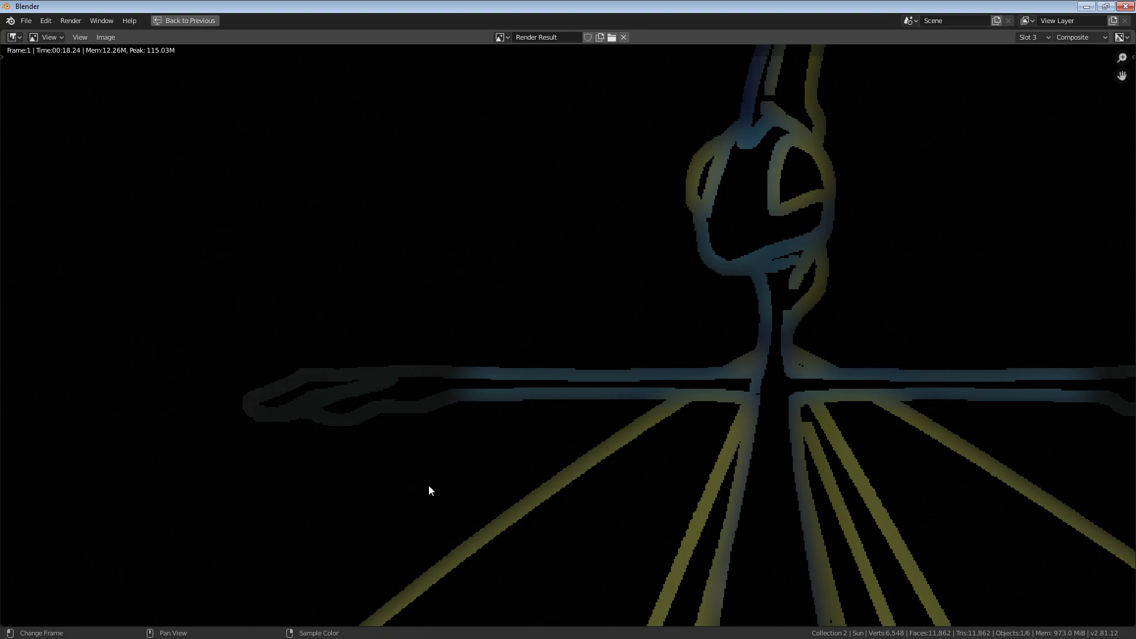
pyautogui.moveTo(682, 247); pyautogui.dragTo(365, 259, button='middle')
pyautogui.click(190, 22)
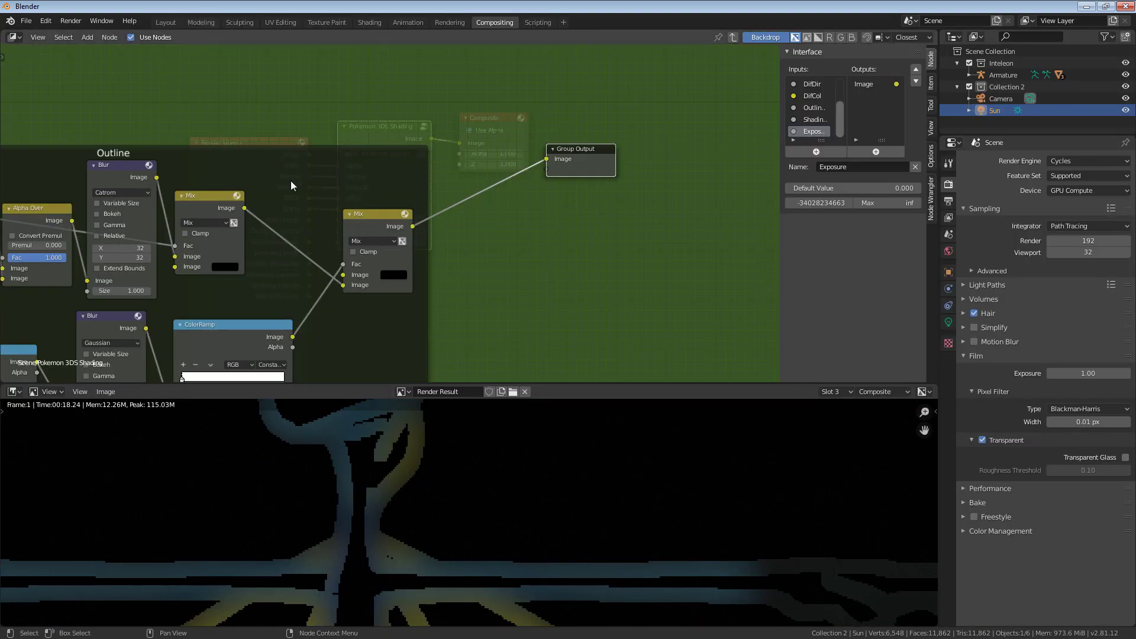
pyautogui.scroll(-4, 339, 506)
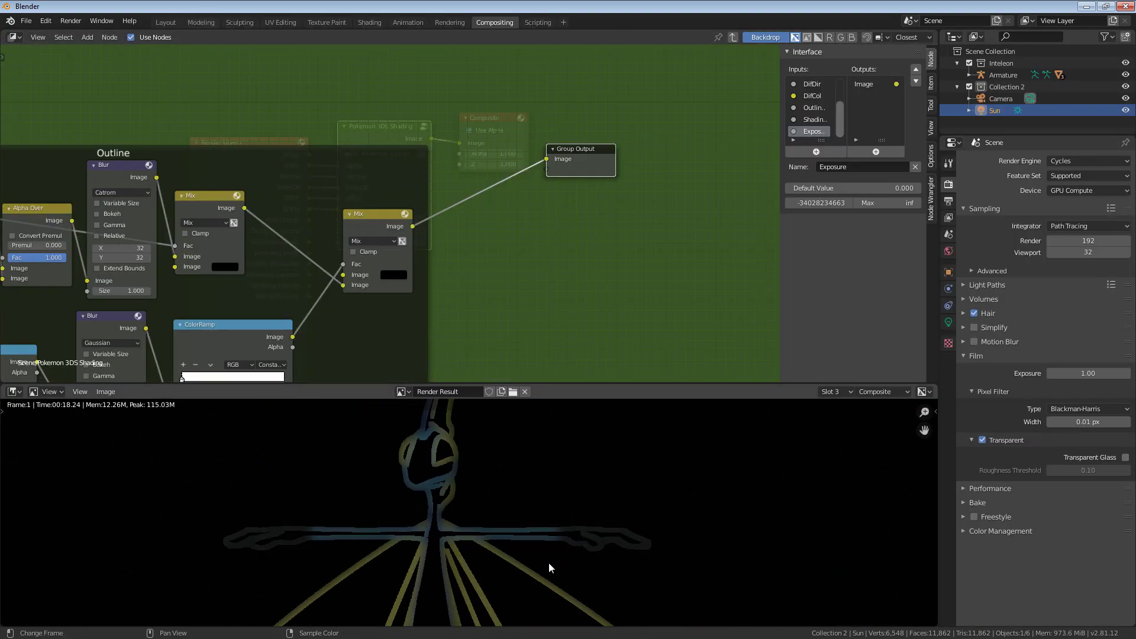
# Step: Try the Catrom Blur with X and Y sizes of 0 and compare the outline colors on the head and arms
pyautogui.moveTo(260, 297); pyautogui.dragTo(416, 283, button='middle')
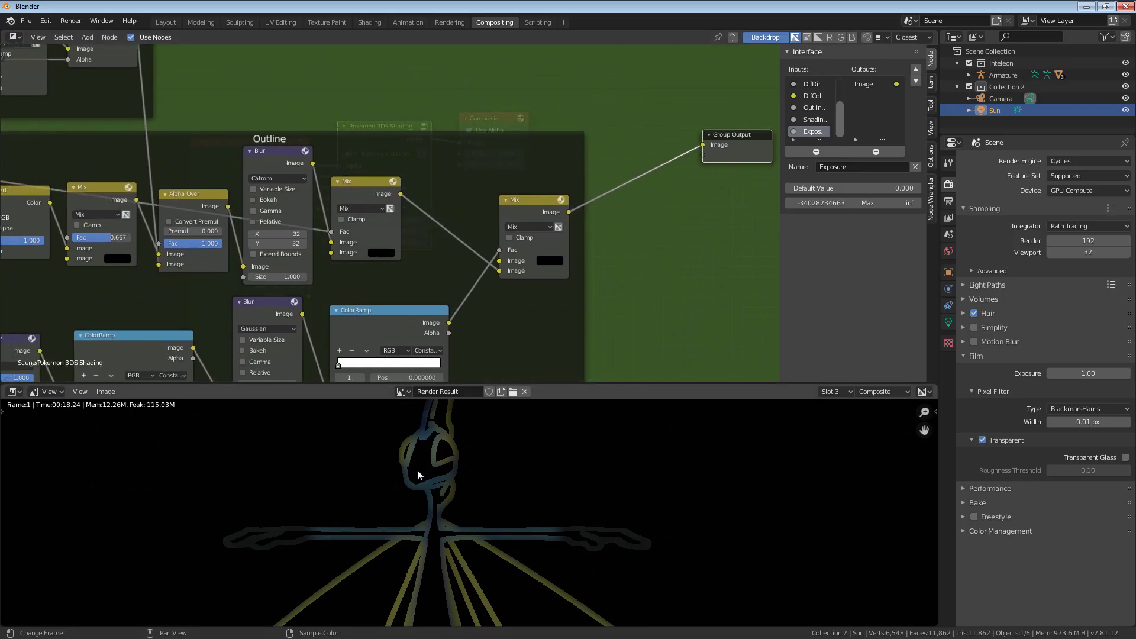
pyautogui.click(289, 177)
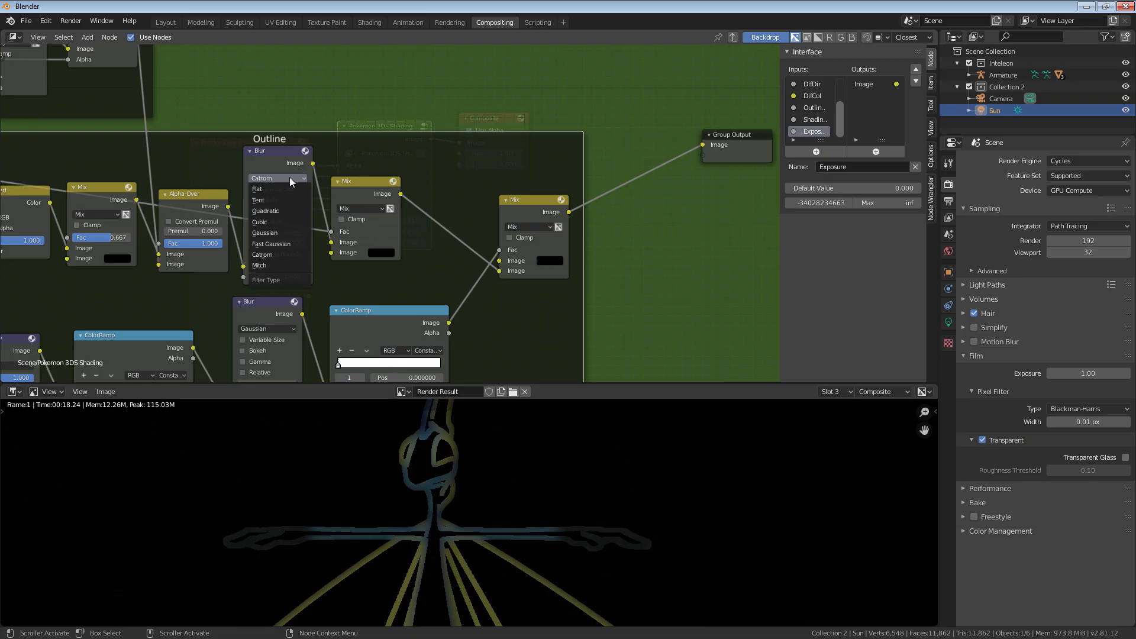
pyautogui.click(263, 254)
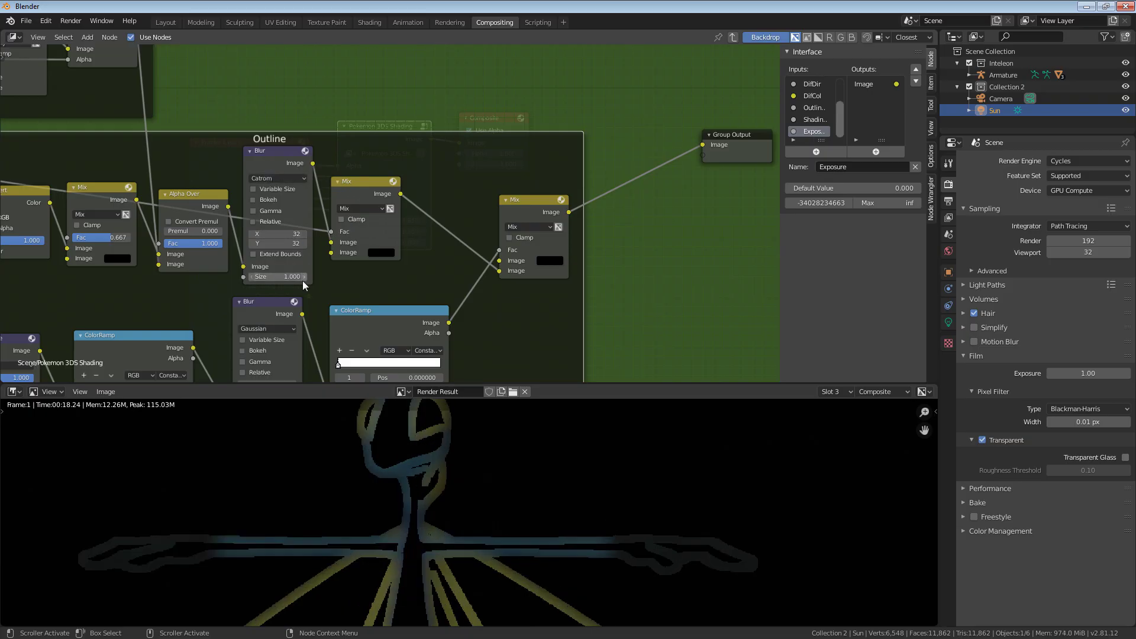
pyautogui.click(277, 233)
pyautogui.write('0')
pyautogui.press('Return')
pyautogui.click(278, 244)
pyautogui.write('0')
pyautogui.press('Return')
pyautogui.scroll(3, 473, 503)
pyautogui.moveTo(350, 461); pyautogui.dragTo(433, 601, button='middle')
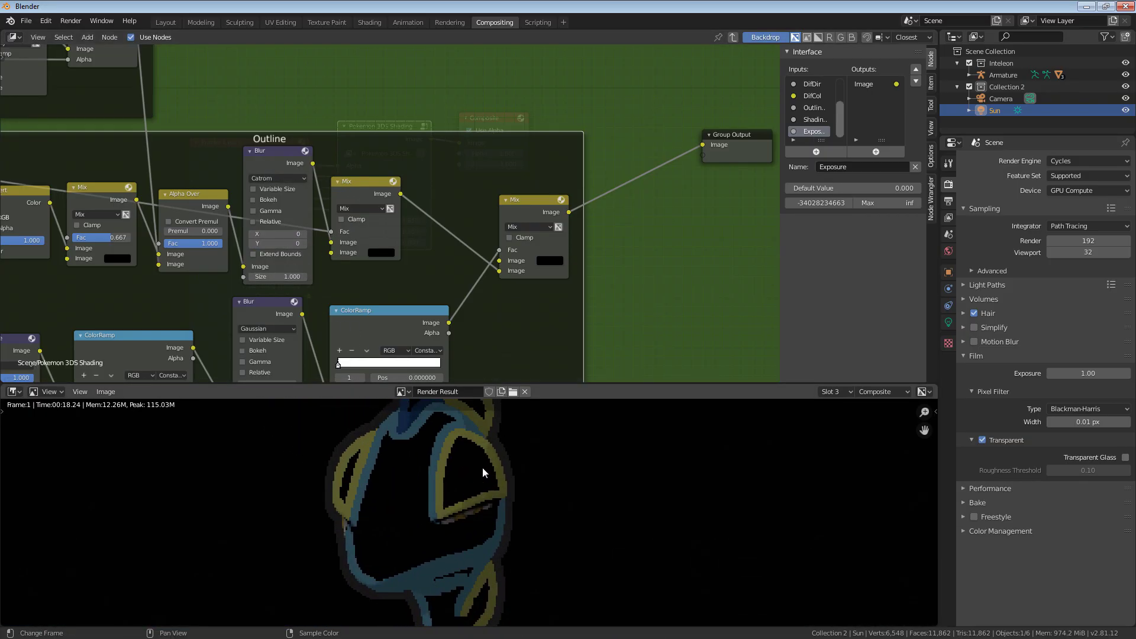
pyautogui.moveTo(483, 472); pyautogui.dragTo(469, 544, button='middle')
pyautogui.moveTo(459, 489); pyautogui.dragTo(461, 515, button='middle')
pyautogui.scroll(-4, 405, 553)
pyautogui.scroll(4, 461, 515)
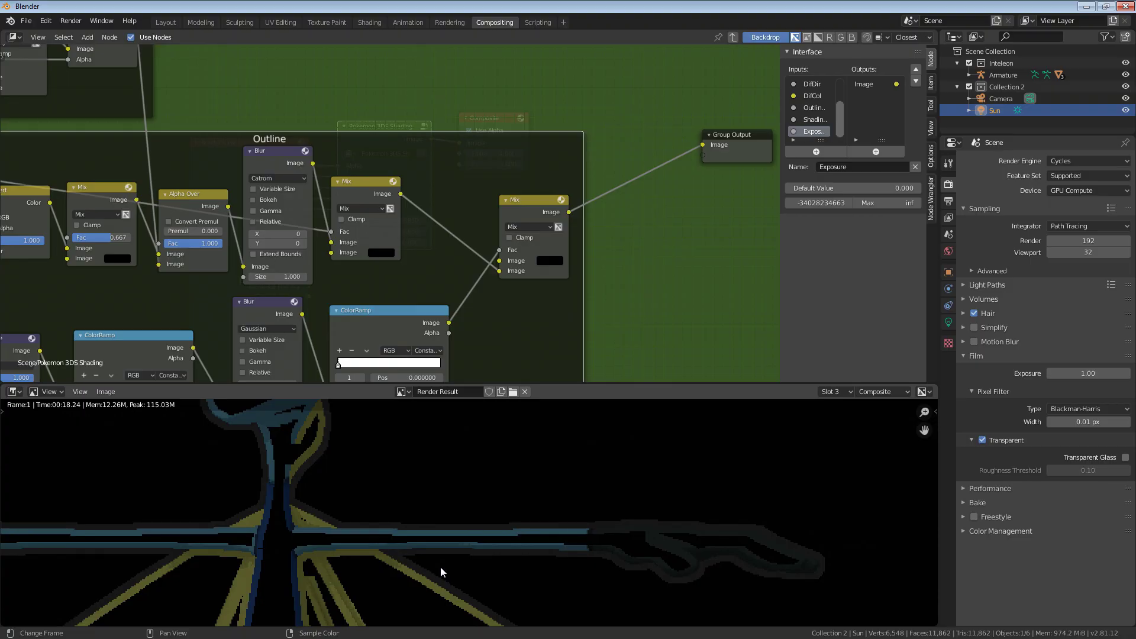
# Step: Restore the Catrom Blur's X and Y sizes to 32
pyautogui.click(285, 234)
pyautogui.write('32')
pyautogui.click(286, 244)
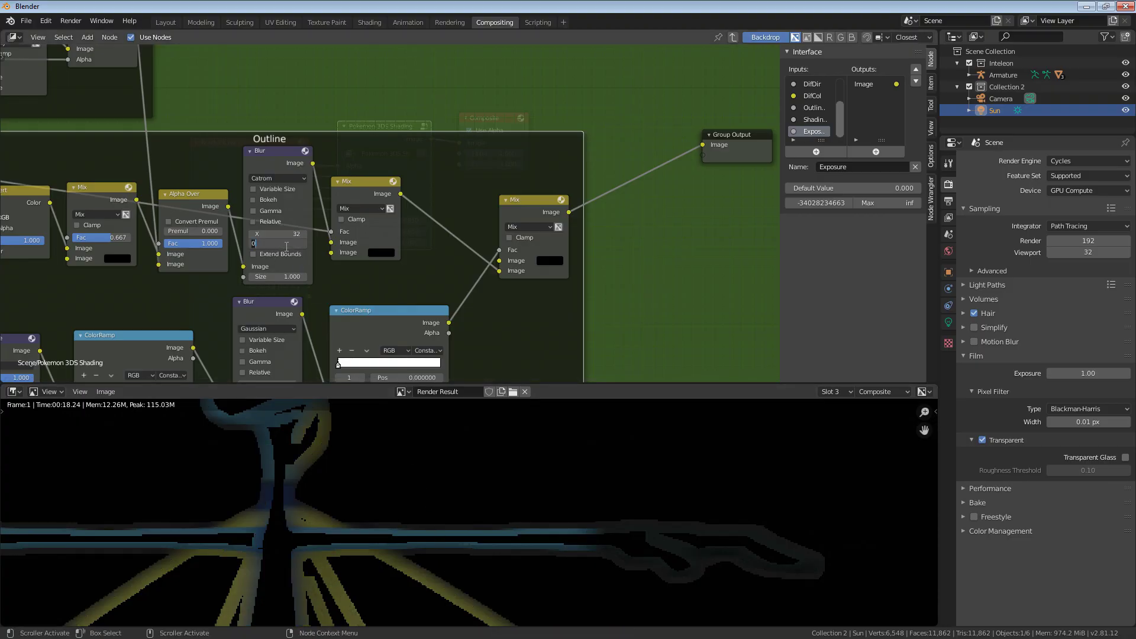
pyautogui.write('32')
pyautogui.press('Return')
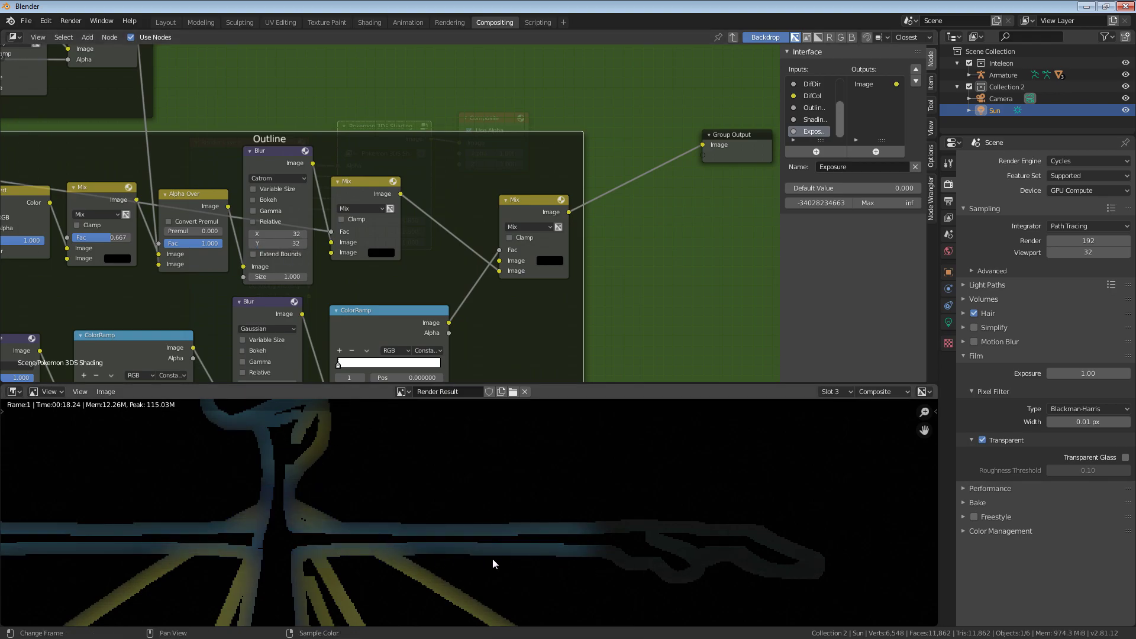
pyautogui.scroll(-4, 392, 531)
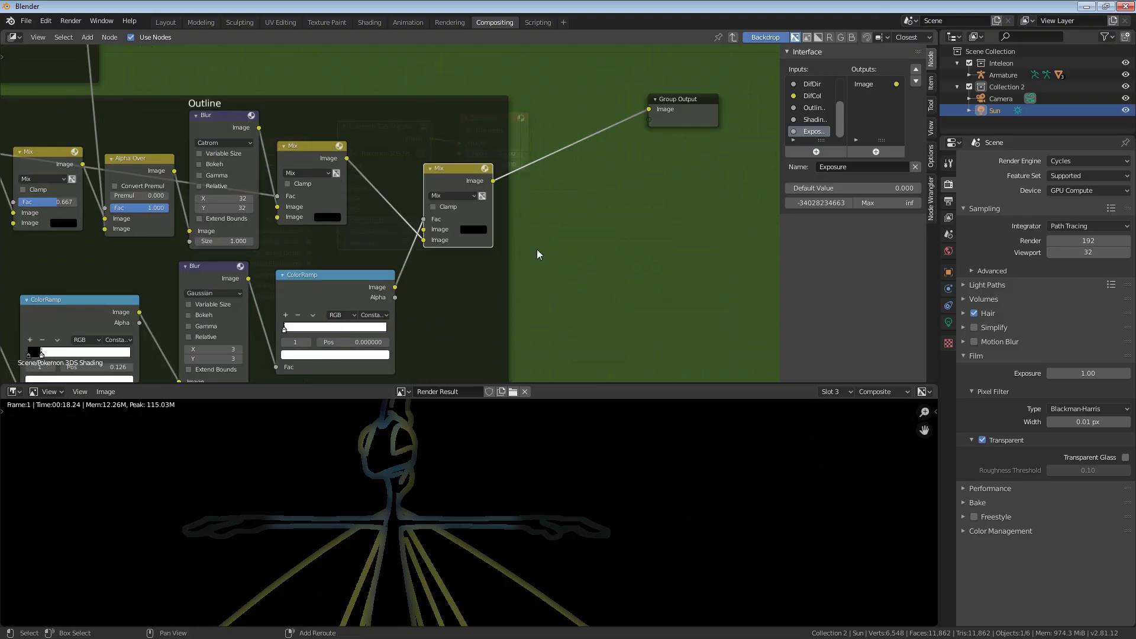
# Step: Insert a Set Alpha node between the last outline Mix and the Group Output, with its Alpha driven by the second ColorRamp's Image output
pyautogui.hotkey('shift', 'a')
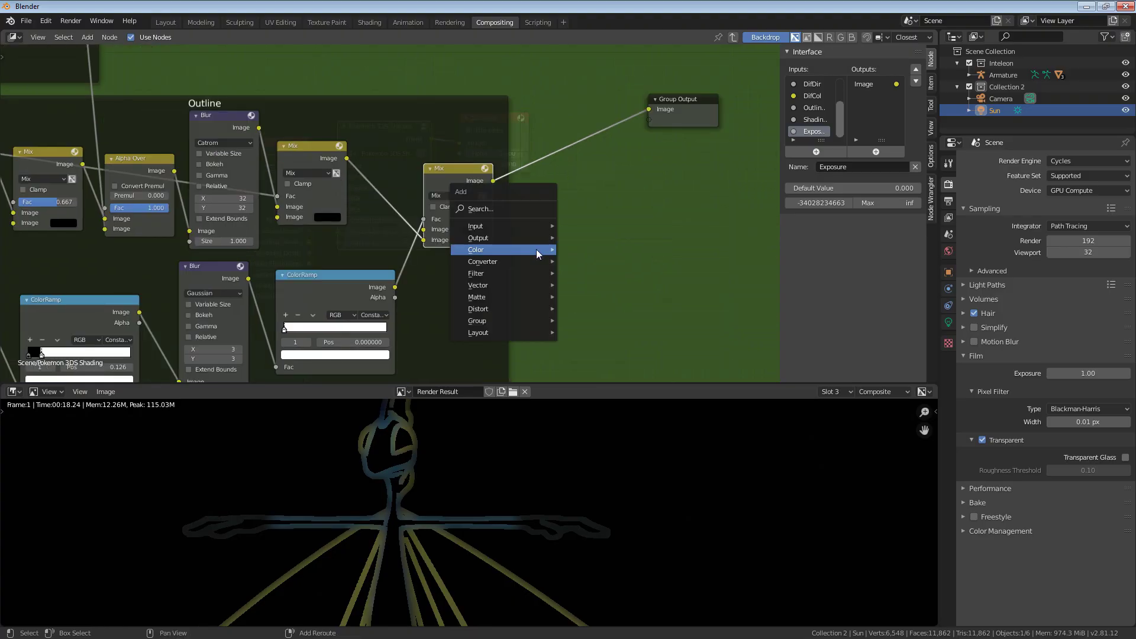
pyautogui.moveTo(536, 249)
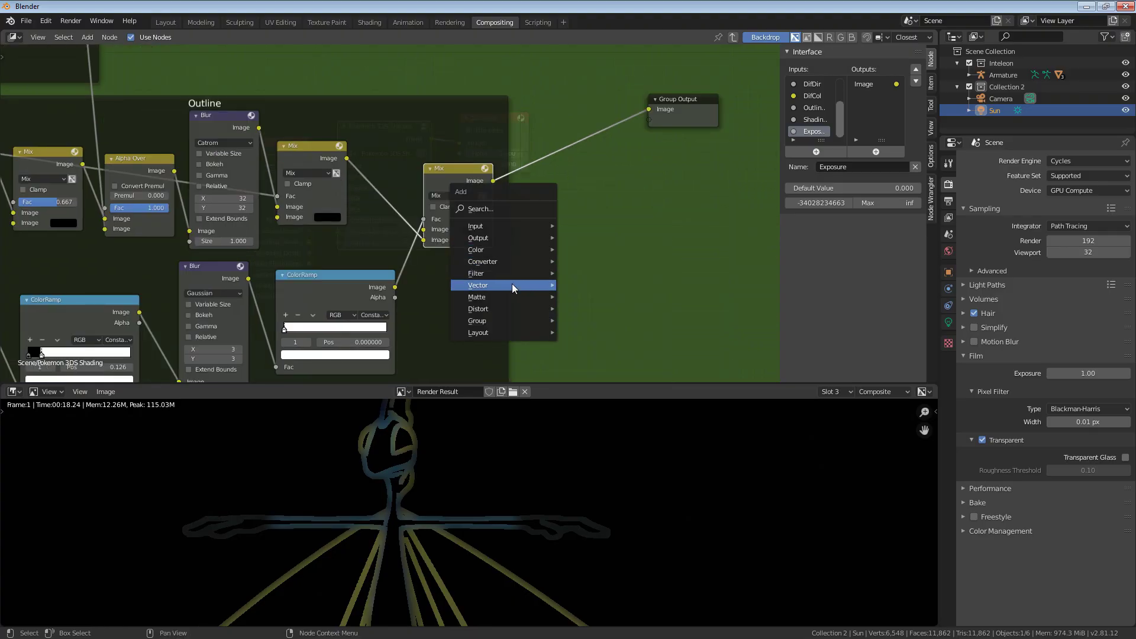
pyautogui.moveTo(510, 260)
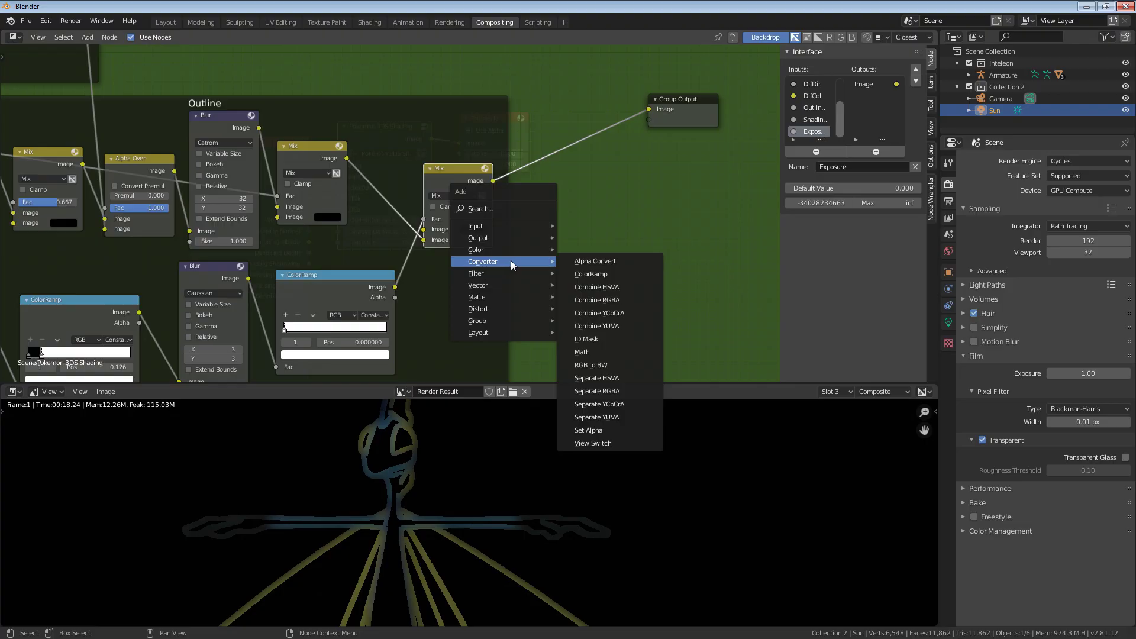
pyautogui.click(588, 430)
pyautogui.click(496, 168)
pyautogui.moveTo(396, 286); pyautogui.dragTo(385, 289, button='middle')
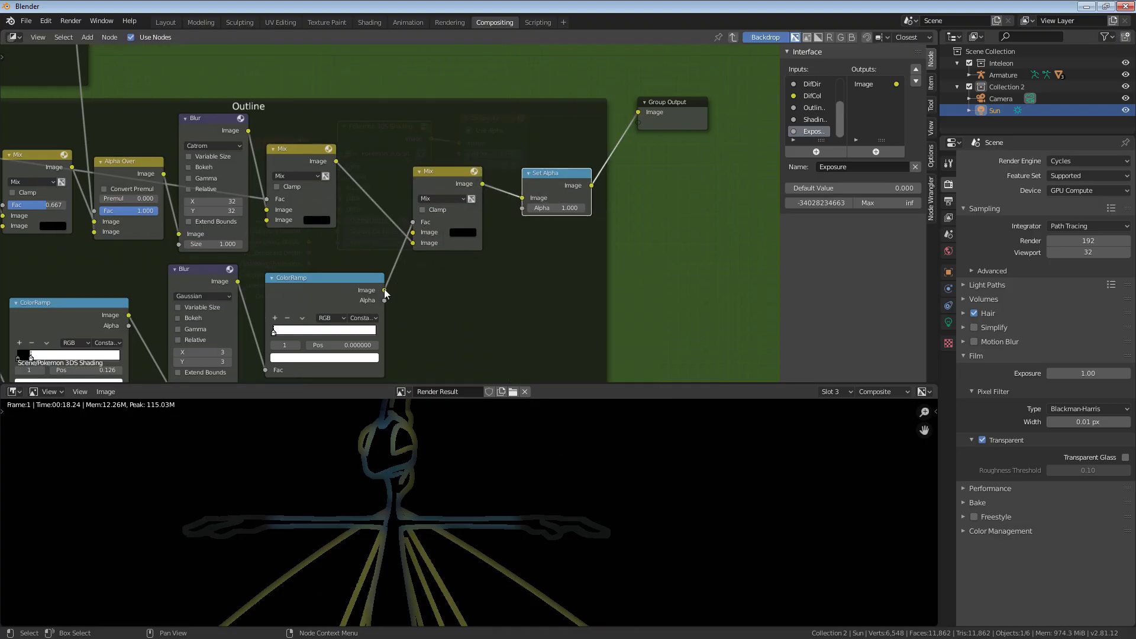
pyautogui.moveTo(384, 289); pyautogui.dragTo(523, 208)
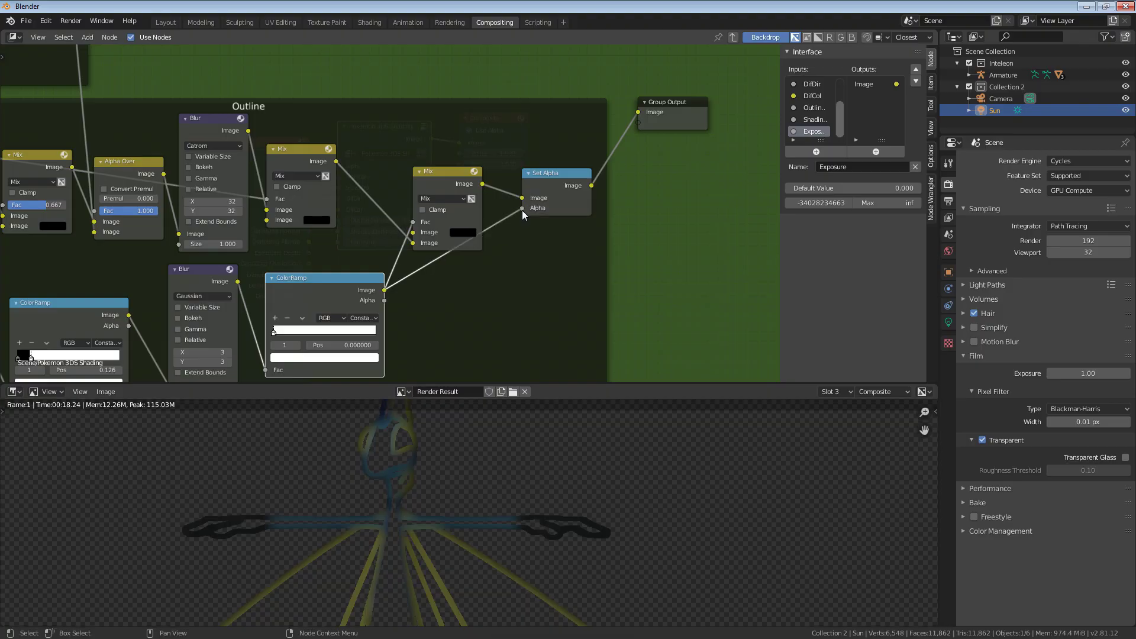
pyautogui.scroll(2, 424, 576)
pyautogui.scroll(-1, 424, 577)
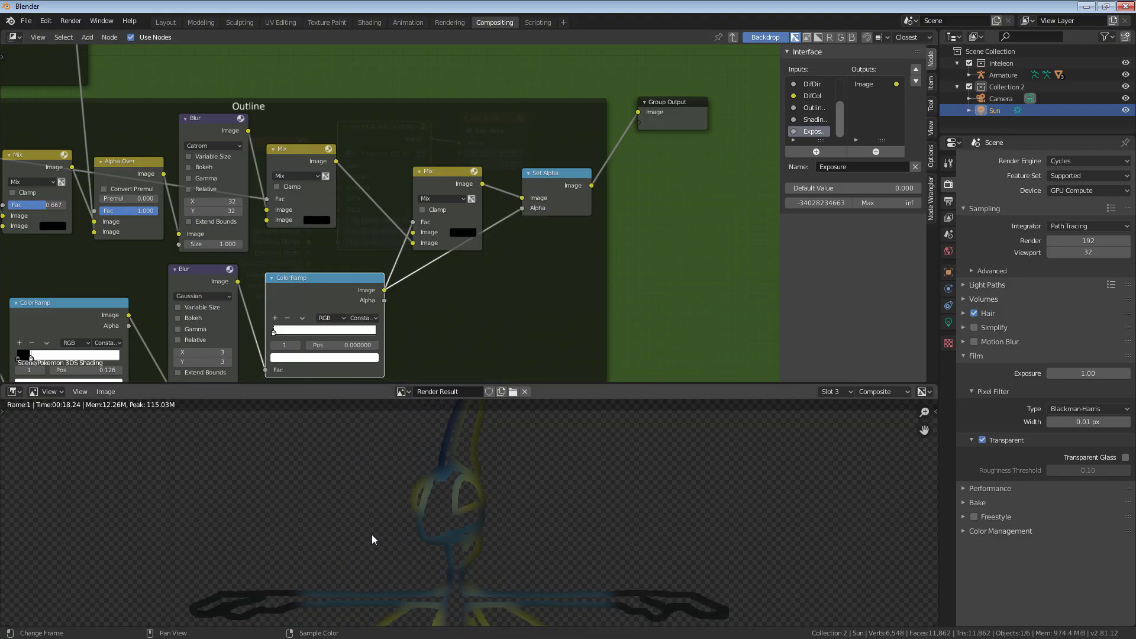
pyautogui.scroll(-1, 687, 109)
# Step: Move the Group Output farther from the Outline frame and add an Alpha Over node in front of it
pyautogui.moveTo(687, 109); pyautogui.dragTo(555, 242, button='middle')
pyautogui.click(554, 241)
pyautogui.moveTo(555, 247); pyautogui.dragTo(735, 239)
pyautogui.hotkey('shift', 'a')
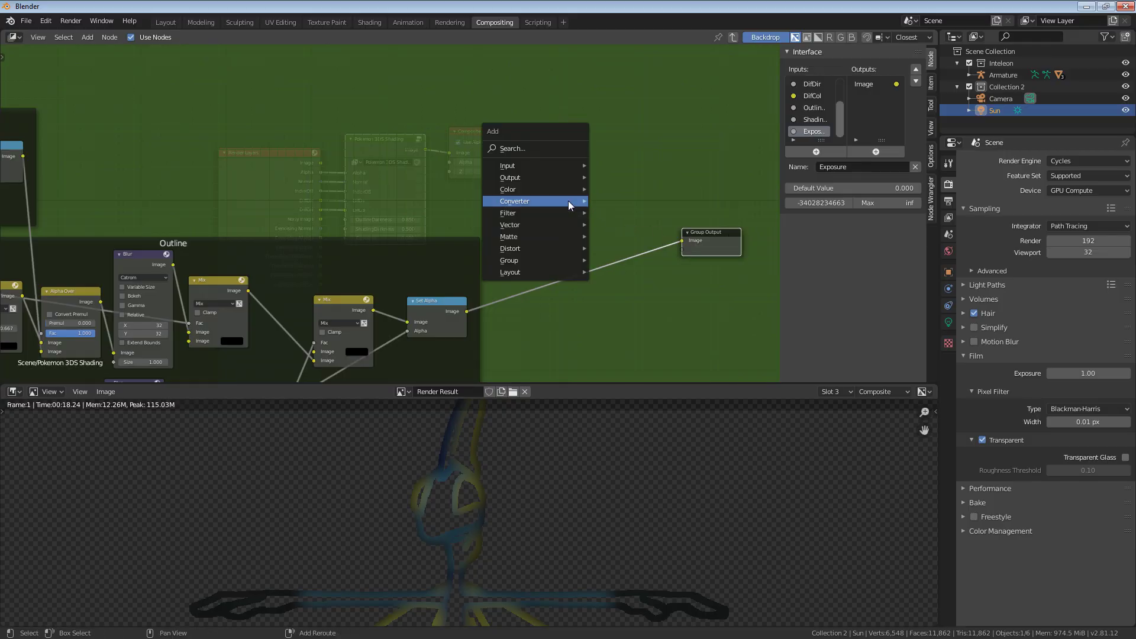
pyautogui.moveTo(565, 191)
pyautogui.click(622, 189)
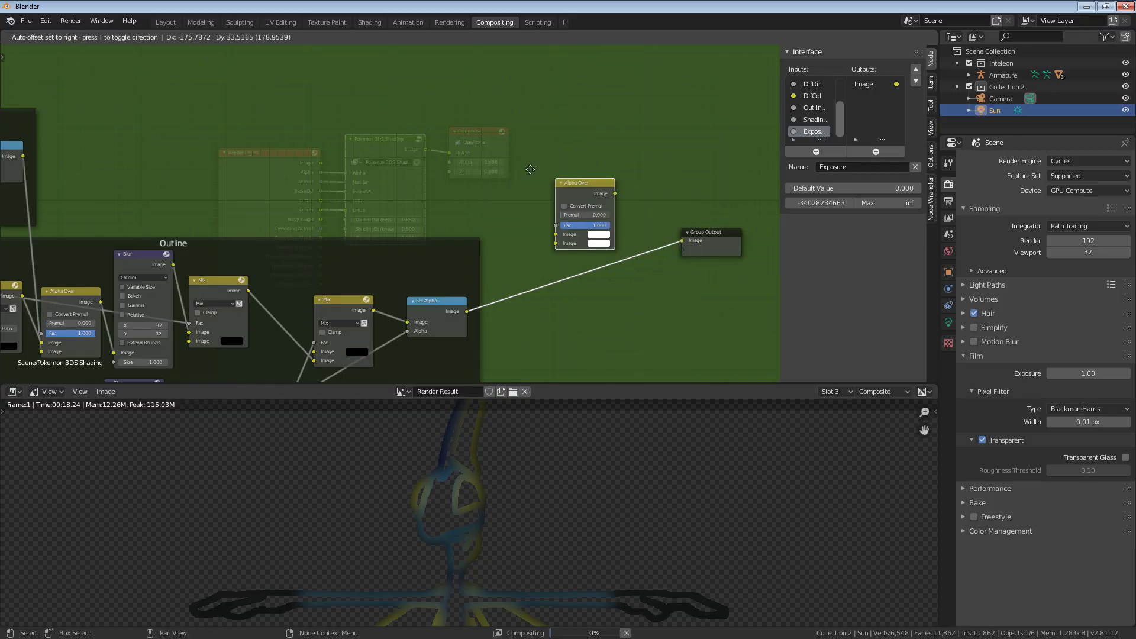
pyautogui.click(585, 213)
pyautogui.scroll(-1, 189, 243)
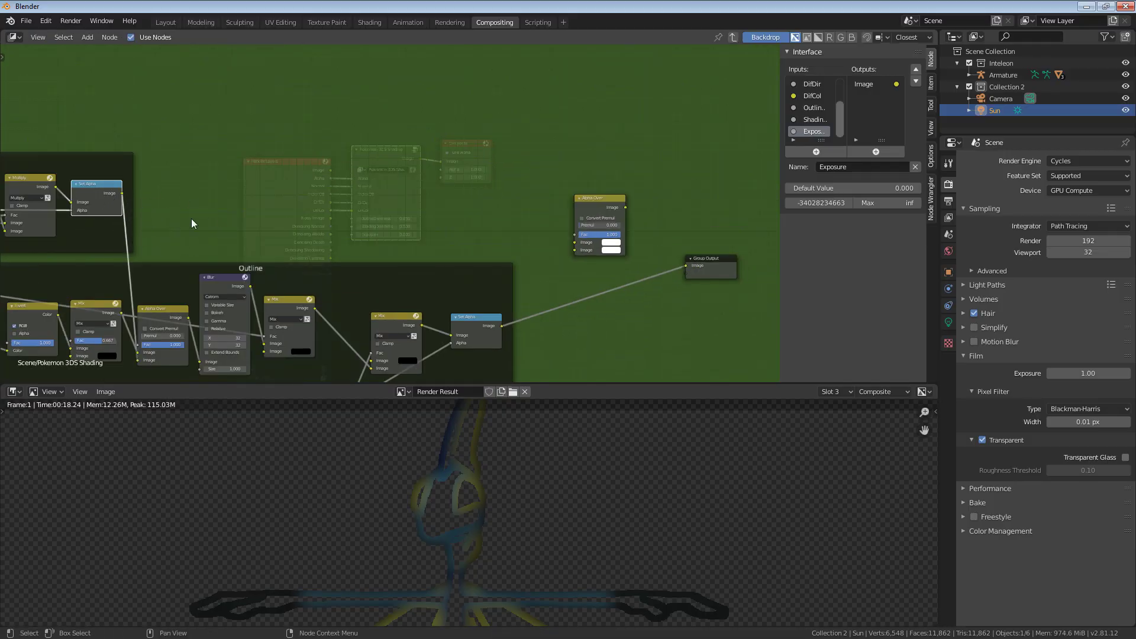
# Step: Combine the upper frame's Set Alpha as first image and the outline's Set Alpha as second in the new Alpha Over, feeding the Group Output
pyautogui.moveTo(122, 193); pyautogui.dragTo(575, 242)
pyautogui.moveTo(529, 268); pyautogui.dragTo(436, 270, button='middle')
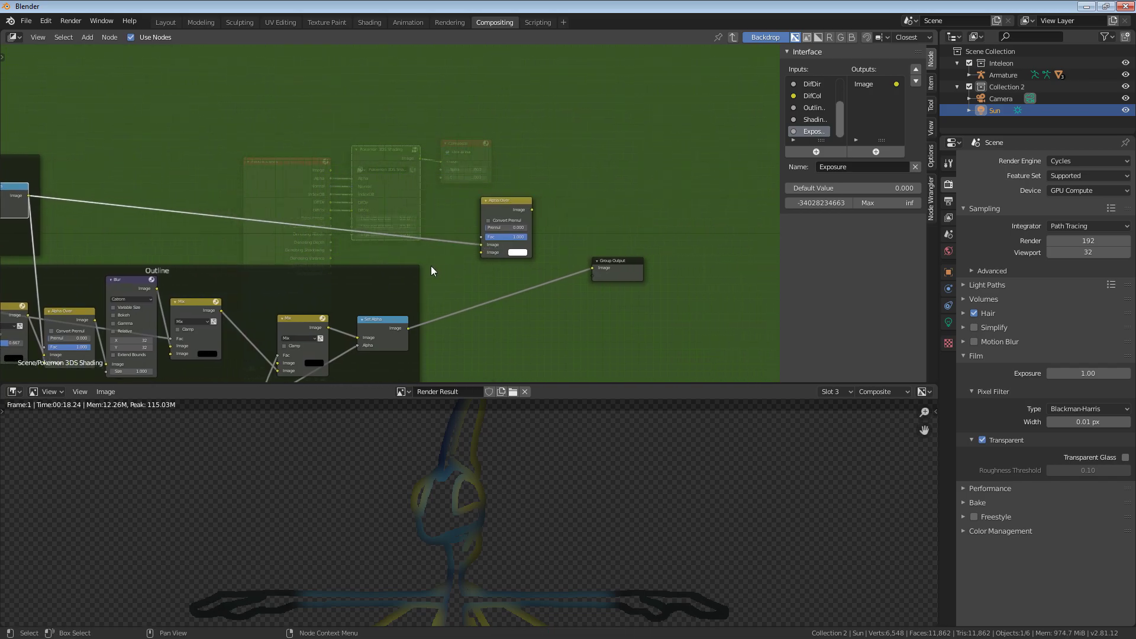
pyautogui.scroll(1, 408, 323)
pyautogui.moveTo(374, 329); pyautogui.dragTo(413, 352)
pyautogui.moveTo(400, 296); pyautogui.dragTo(466, 233)
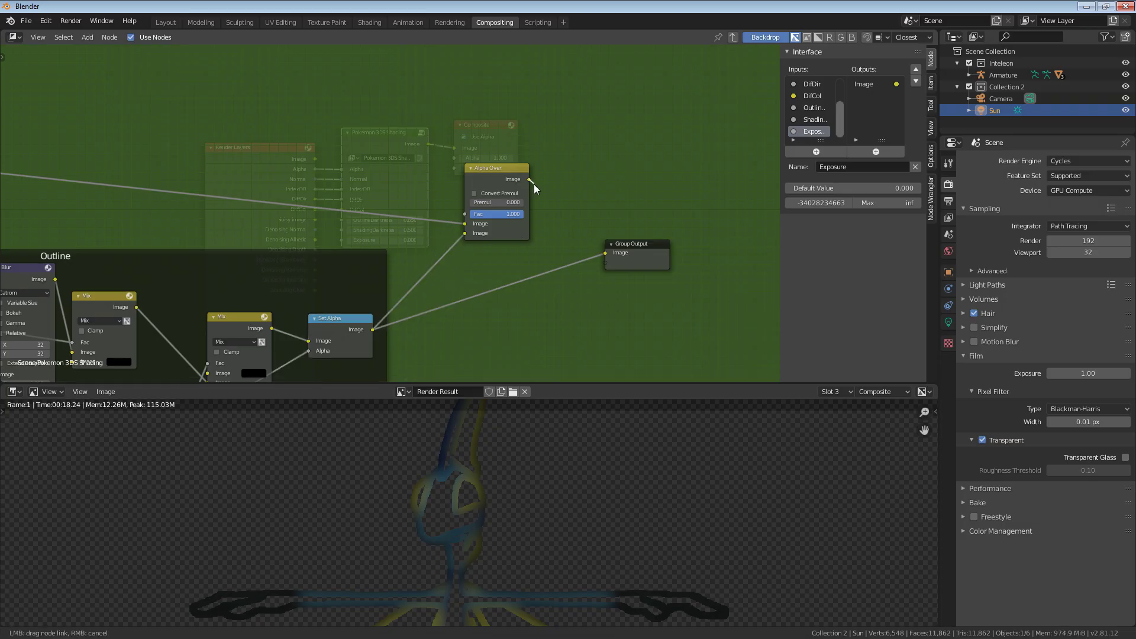
pyautogui.moveTo(553, 198); pyautogui.dragTo(606, 253)
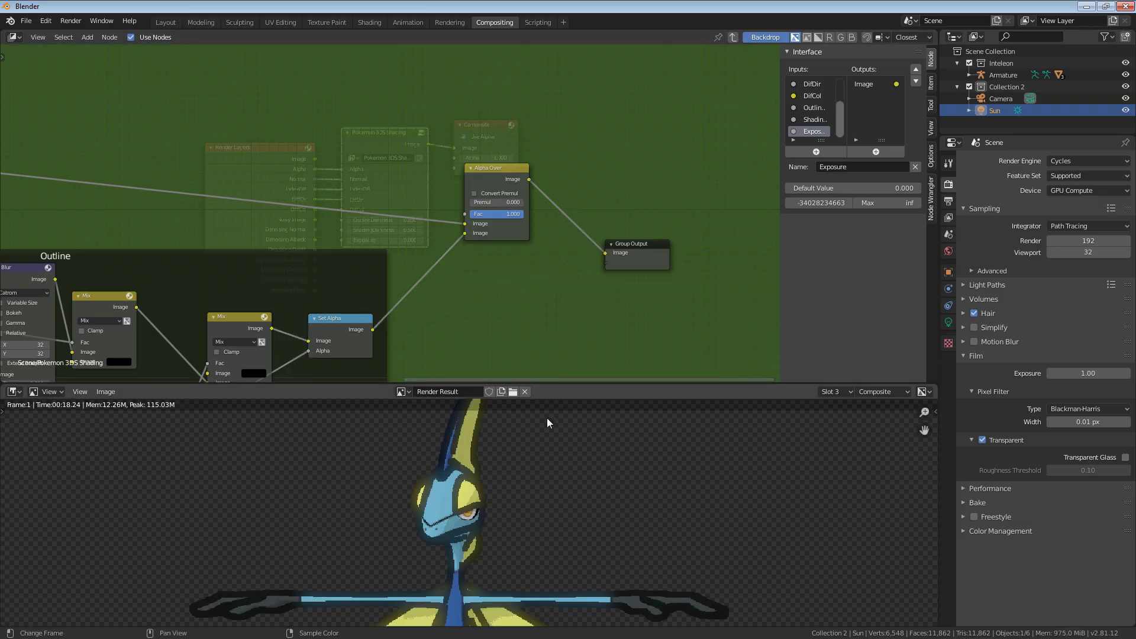
pyautogui.scroll(-2, 537, 488)
pyautogui.scroll(8, 537, 487)
pyautogui.scroll(-6, 534, 490)
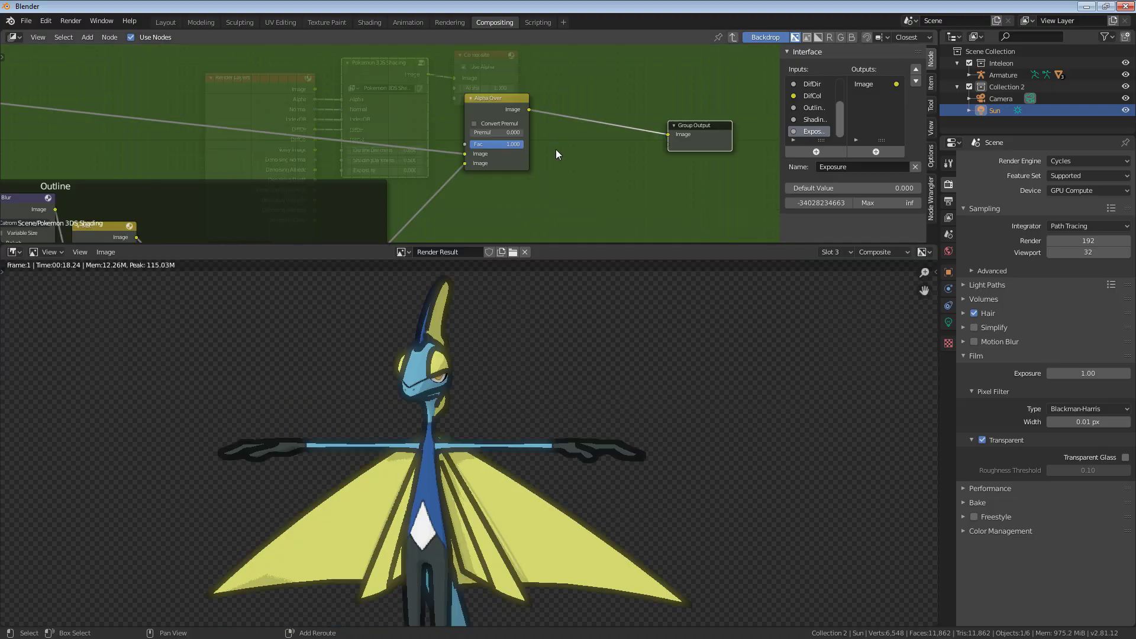
# Step: Insert a Scale node between the final Alpha Over and the Group Output
pyautogui.click(571, 162)
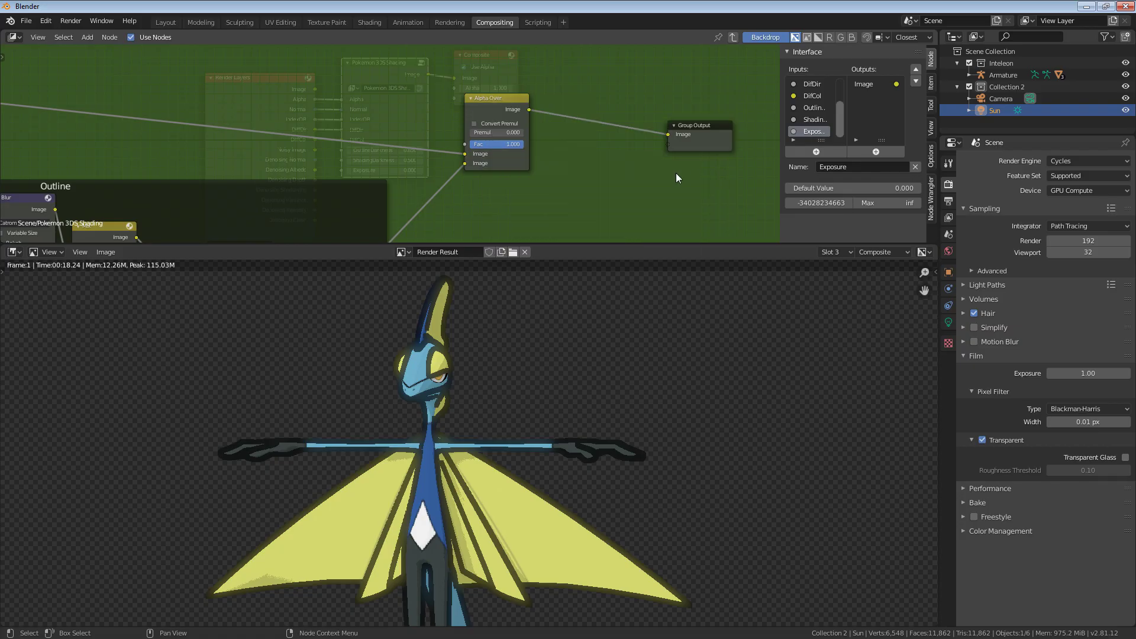
pyautogui.hotkey('shift', 'a')
pyautogui.moveTo(593, 165)
pyautogui.moveTo(566, 223)
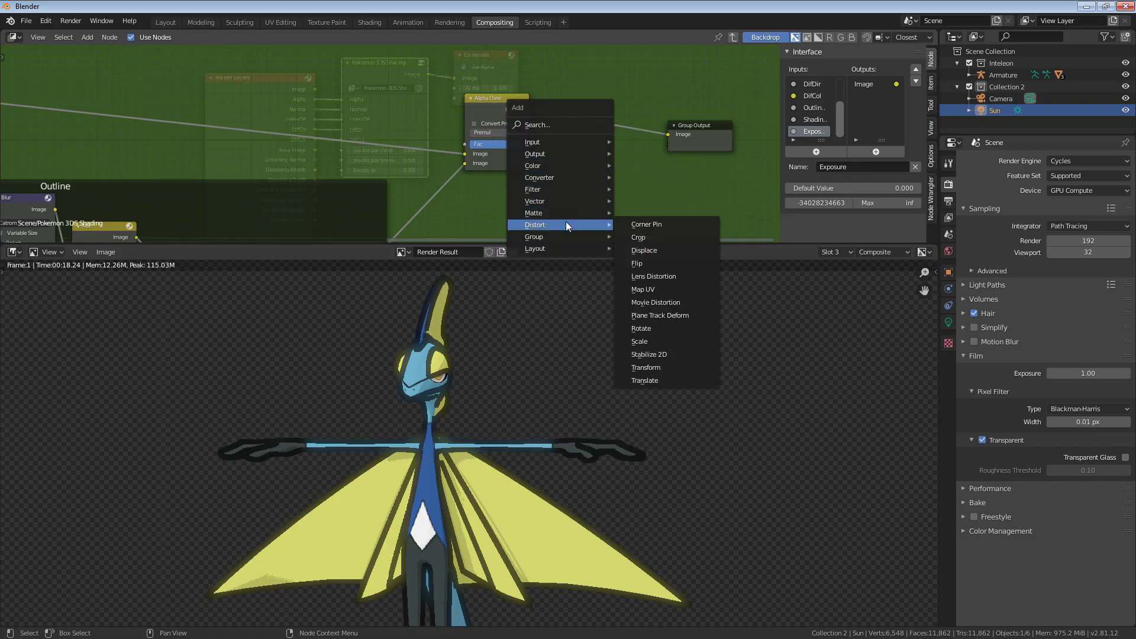
pyautogui.click(648, 344)
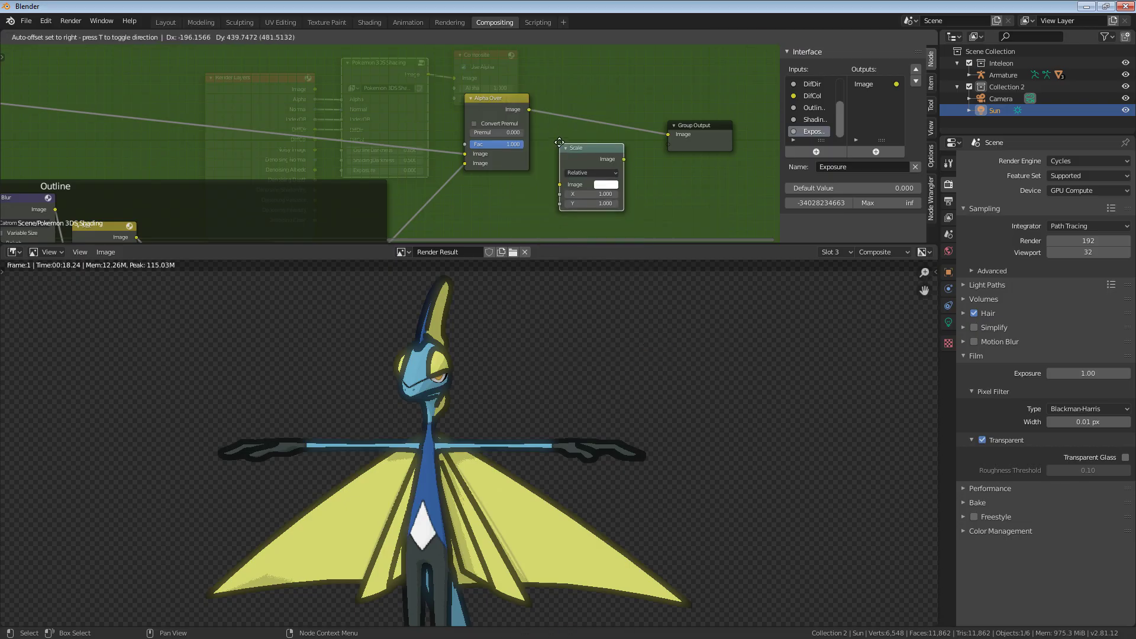
pyautogui.click(580, 140)
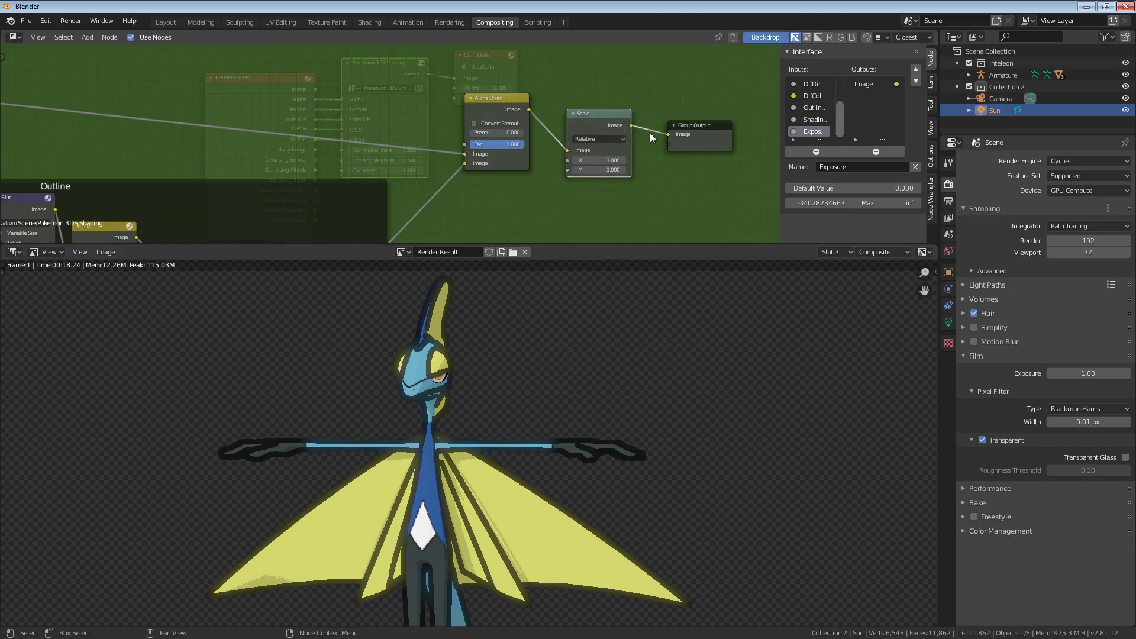
pyautogui.click(495, 109)
# Step: Set the Scale node's X and Y factors to 1/8 and check the downscaled character in the render
pyautogui.scroll(1, 618, 179)
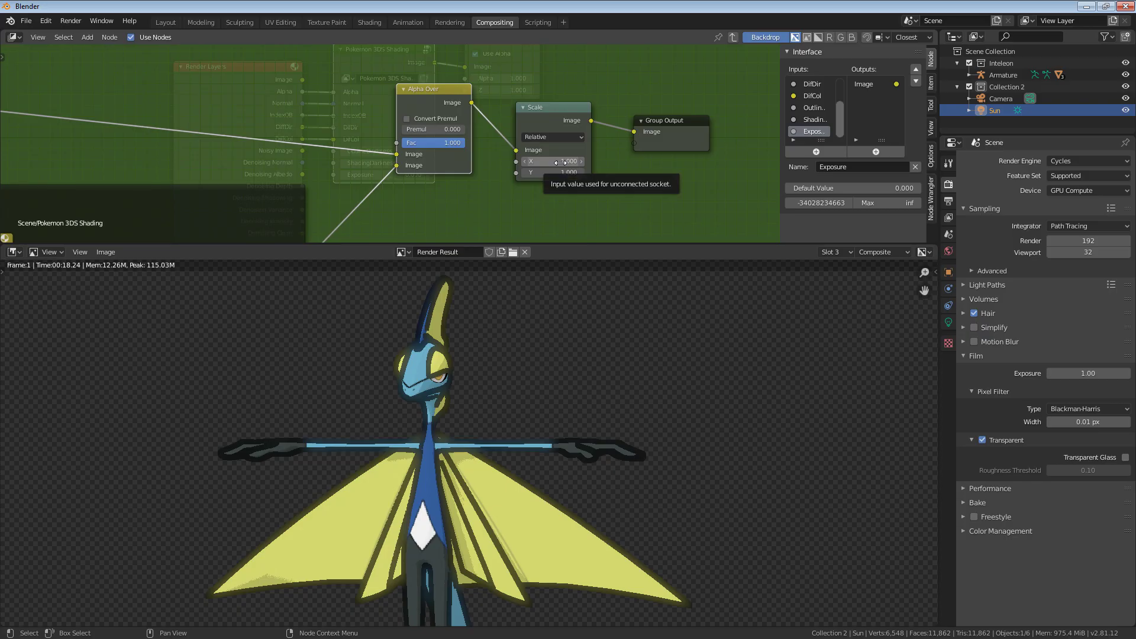
pyautogui.click(559, 162)
pyautogui.write('1.0')
pyautogui.write('1/8')
pyautogui.press('Return')
pyautogui.click(568, 172)
pyautogui.write('1/')
pyautogui.press('Return')
pyautogui.click(558, 175)
pyautogui.write('1/8')
pyautogui.press('Return')
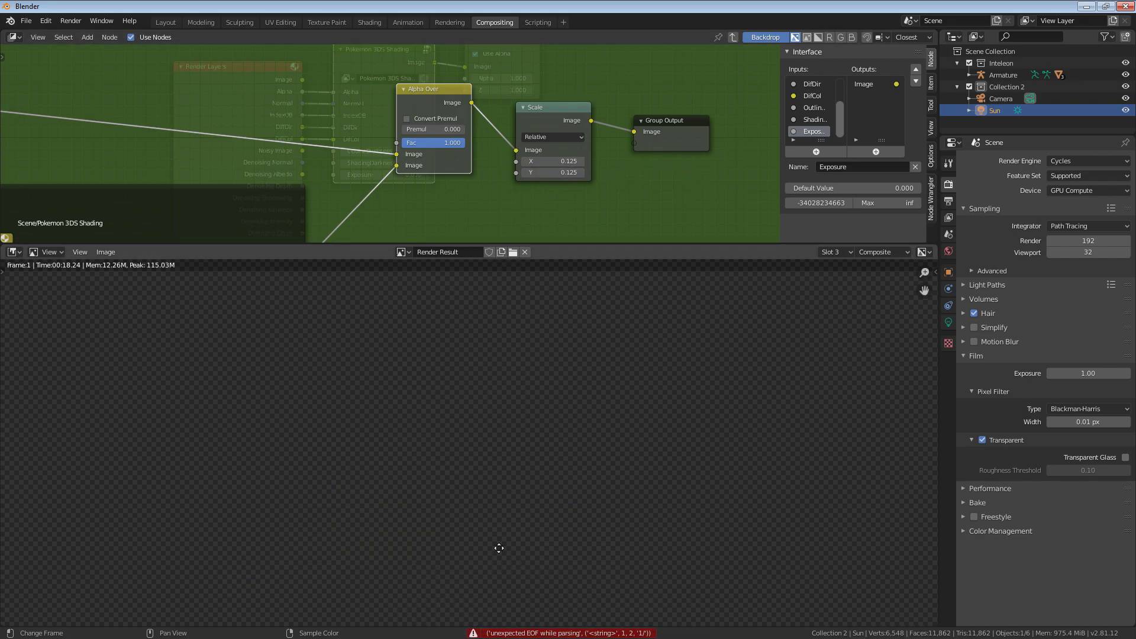
pyautogui.scroll(-3, 478, 476)
pyautogui.scroll(6, 475, 474)
pyautogui.moveTo(421, 512); pyautogui.dragTo(467, 442, button='middle')
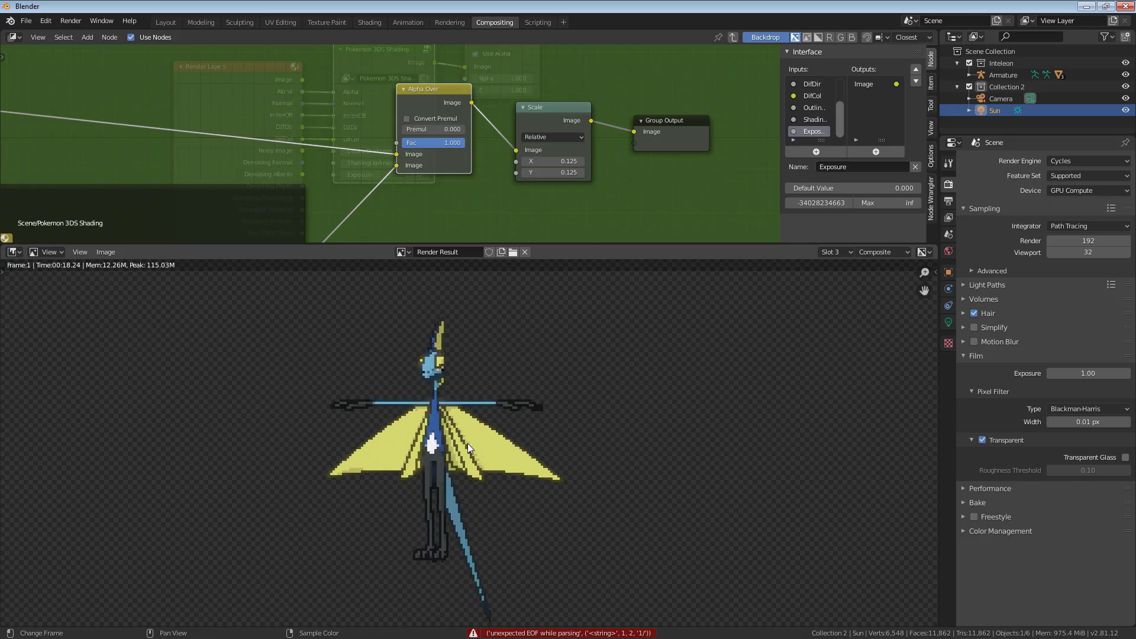
# Step: Examine the downscaled character render alongside the Laplace, ColorRamp and Blur nodes that produce its outlines
pyautogui.scroll(1, 468, 445)
pyautogui.scroll(-1, 479, 445)
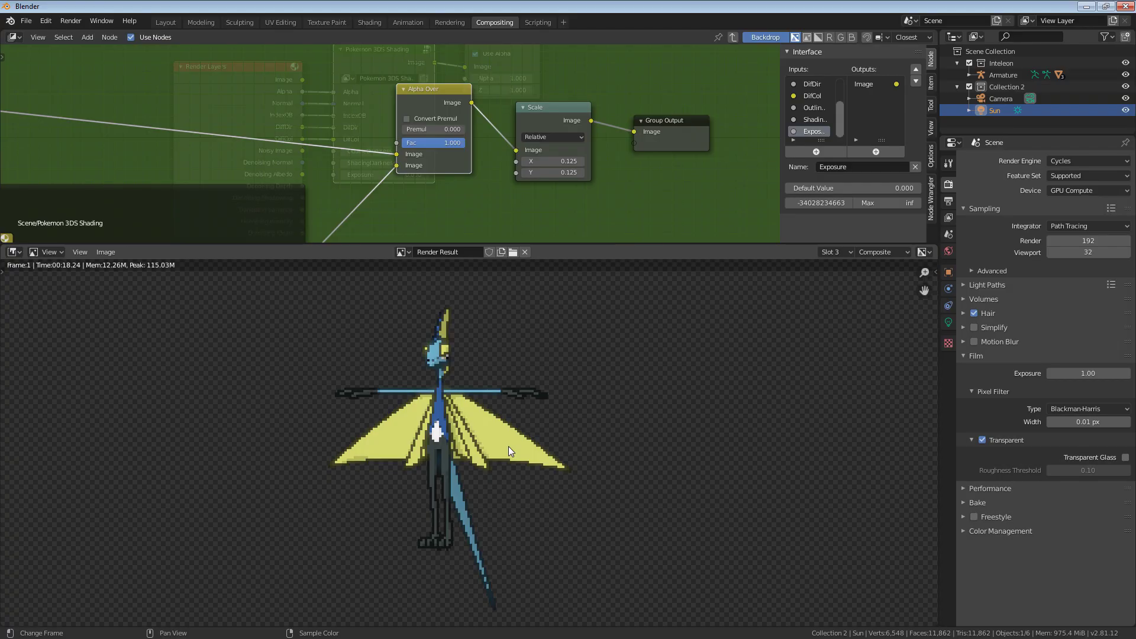
pyautogui.scroll(-2, 379, 171)
pyautogui.moveTo(364, 178); pyautogui.dragTo(636, 66, button='middle')
pyautogui.moveTo(337, 155); pyautogui.dragTo(479, 71, button='middle')
pyautogui.scroll(2, 378, 130)
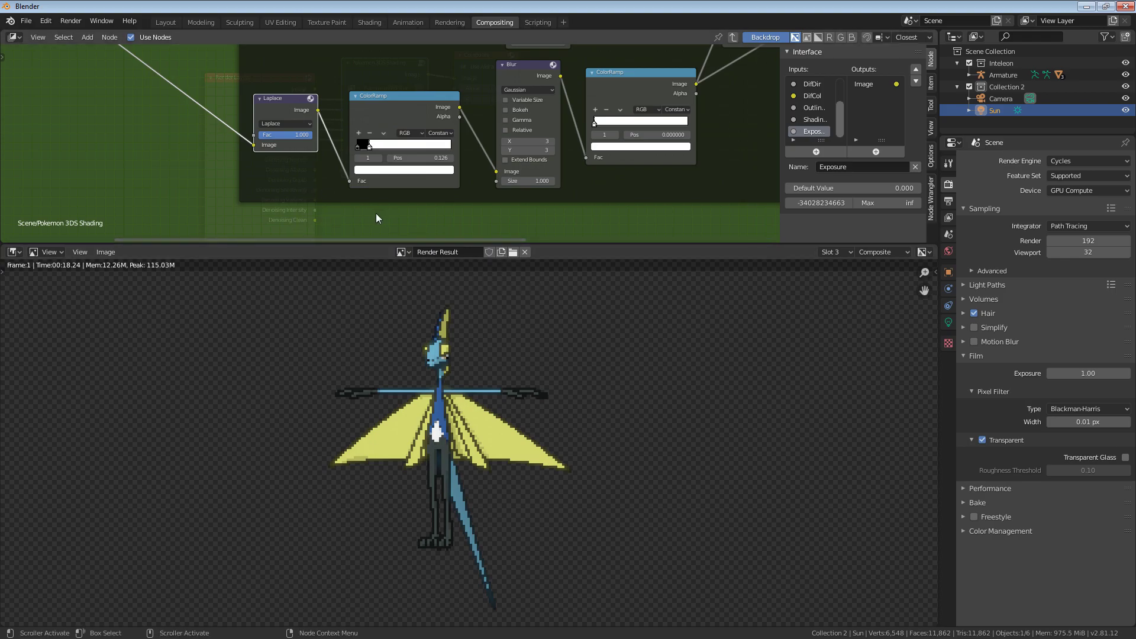
pyautogui.scroll(4, 489, 498)
pyautogui.scroll(-4, 500, 456)
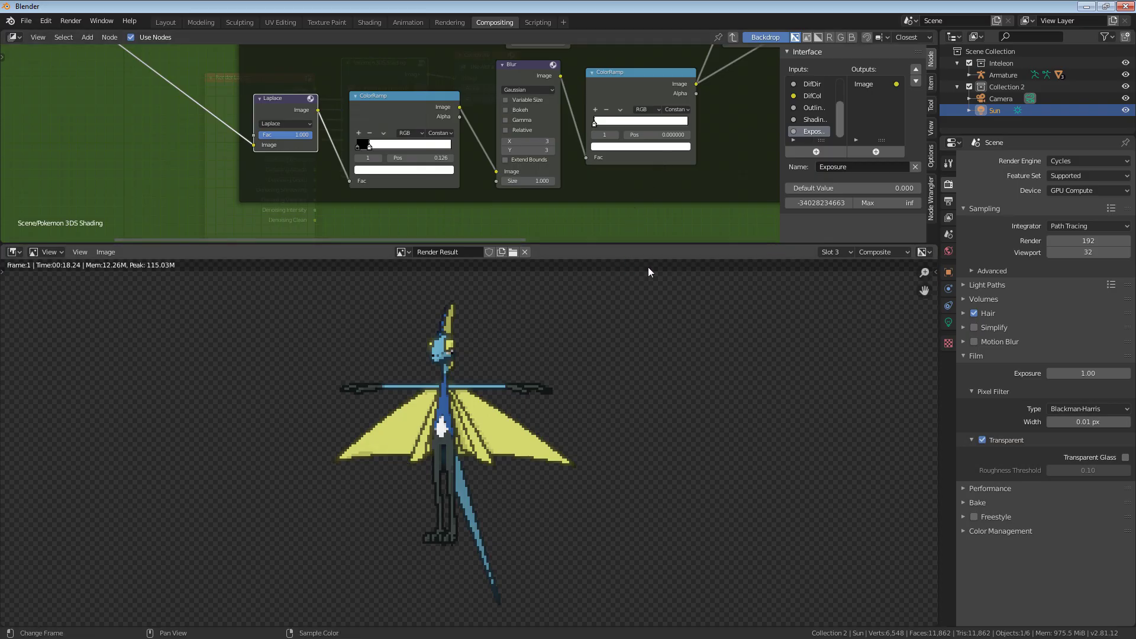
# Step: Render the scene into Slot 4 with the output resolution percentage set to 160%
pyautogui.click(830, 256)
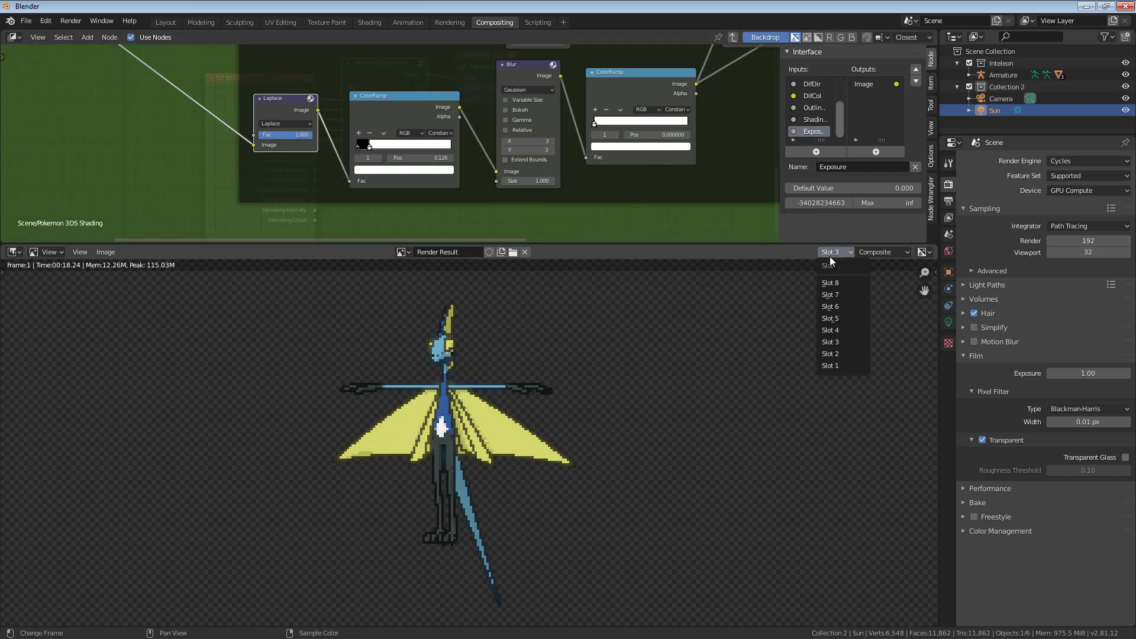
pyautogui.click(843, 330)
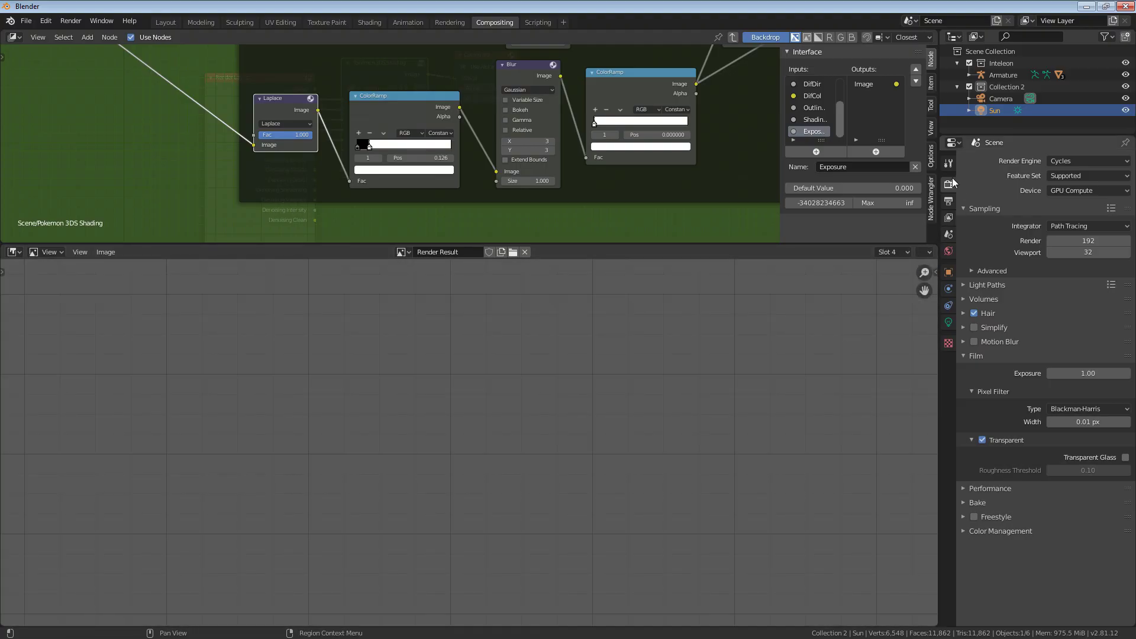
pyautogui.click(948, 201)
pyautogui.click(1080, 199)
pyautogui.write('160')
pyautogui.press('Return')
pyautogui.press('F12')
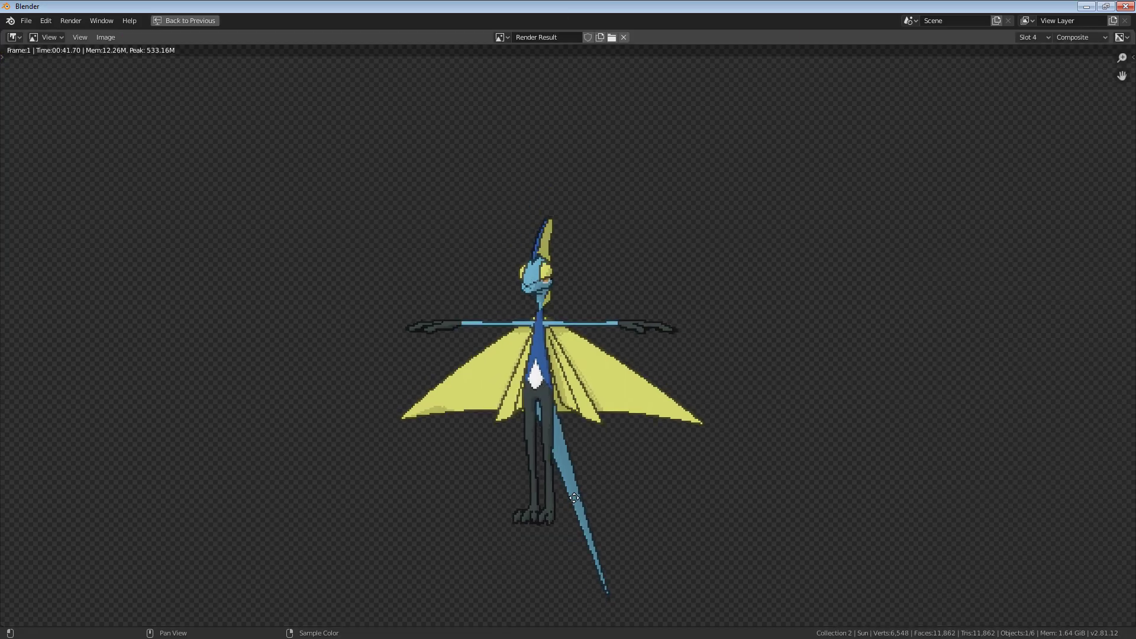
# Step: Examine the pixelated character in the new render at several magnifications, then return to the compositing view
pyautogui.moveTo(575, 498); pyautogui.dragTo(566, 477, button='middle')
pyautogui.scroll(3, 566, 476)
pyautogui.scroll(-2, 567, 508)
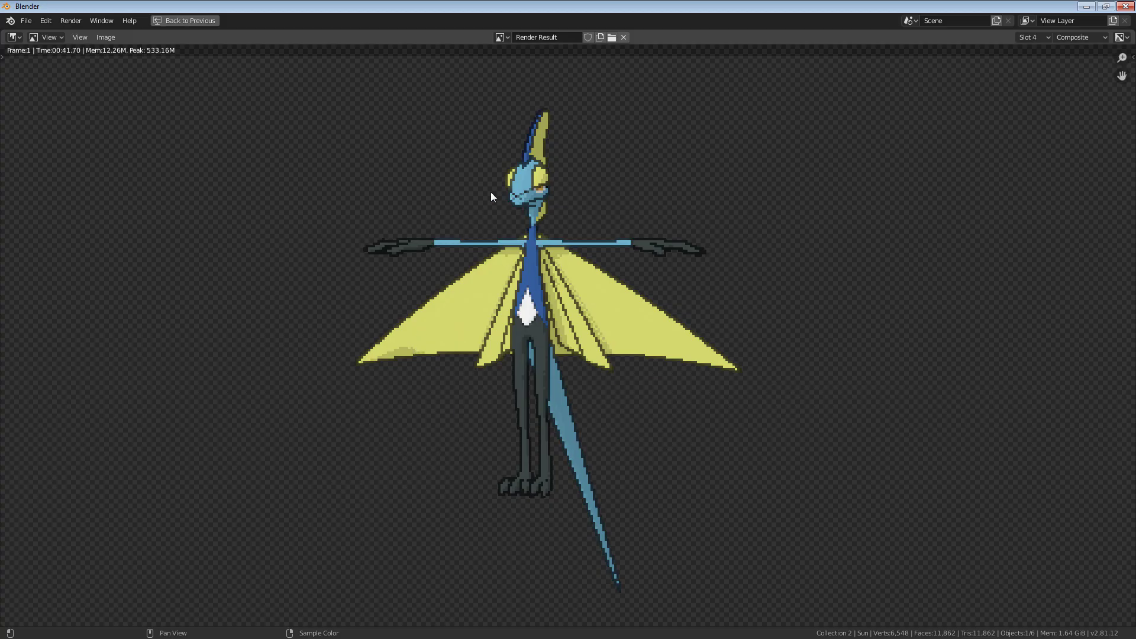
pyautogui.scroll(-6, 539, 301)
pyautogui.scroll(5, 554, 359)
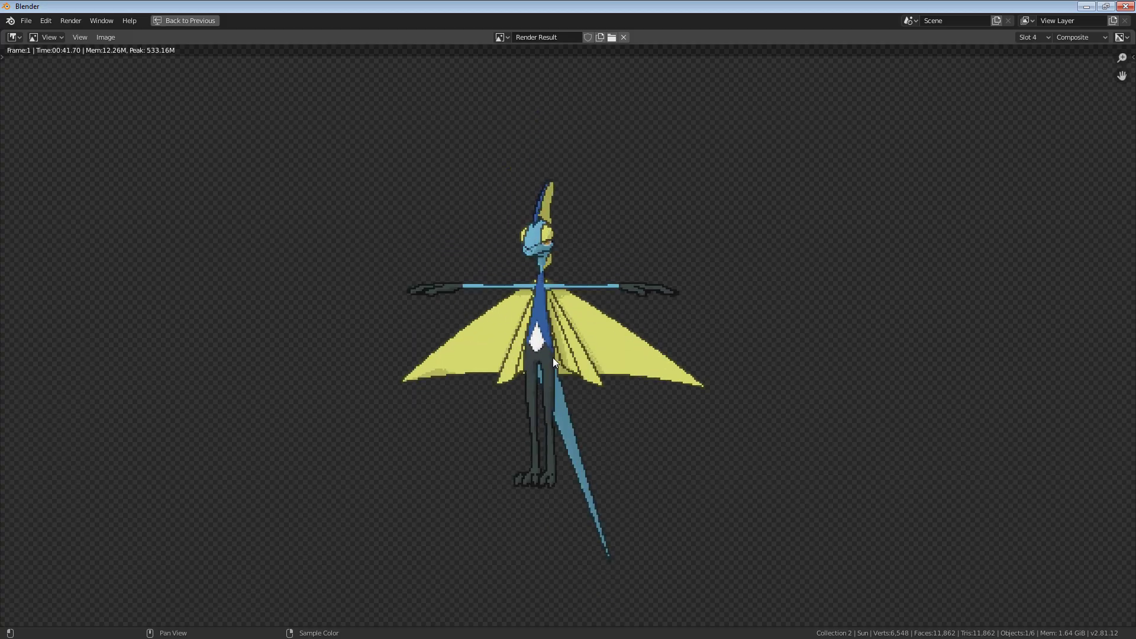
pyautogui.scroll(-5, 526, 348)
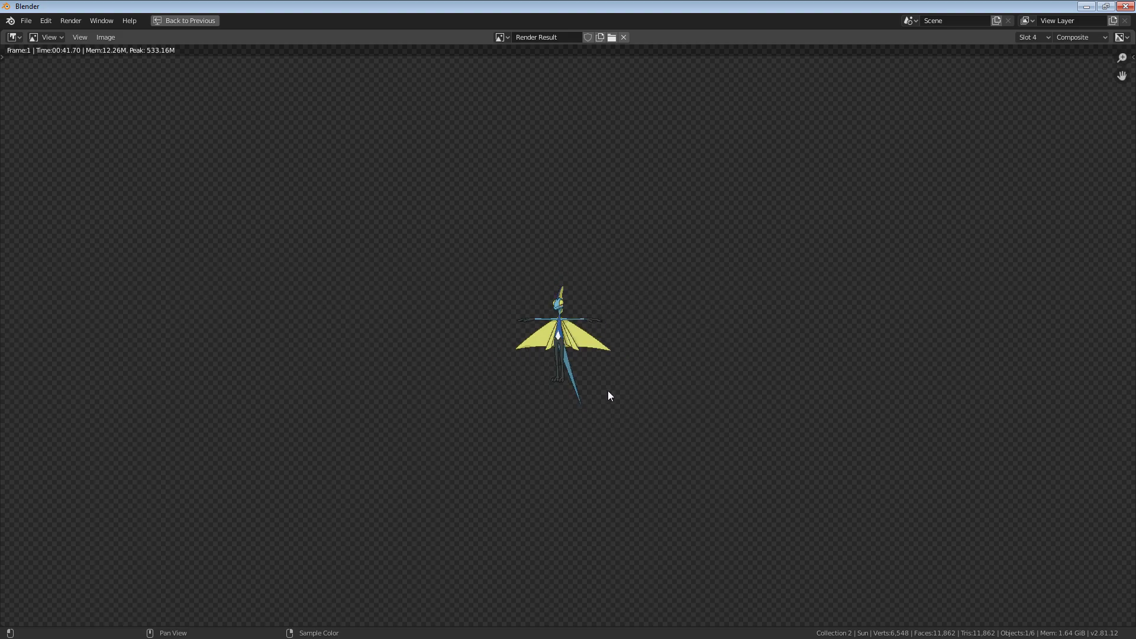
pyautogui.scroll(7, 539, 370)
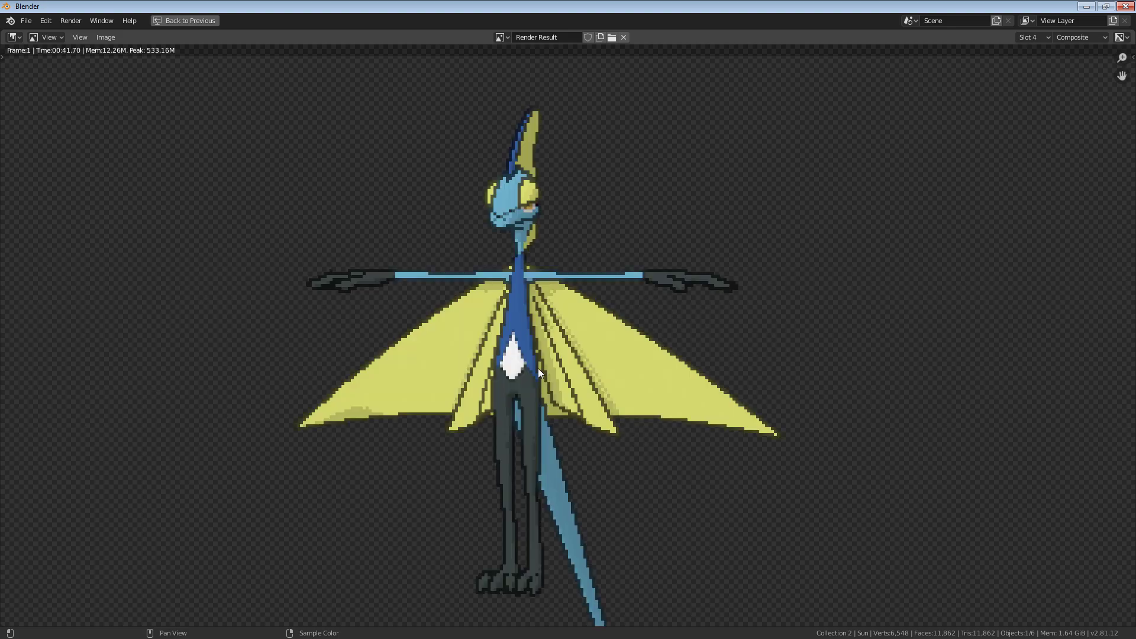
pyautogui.click(186, 18)
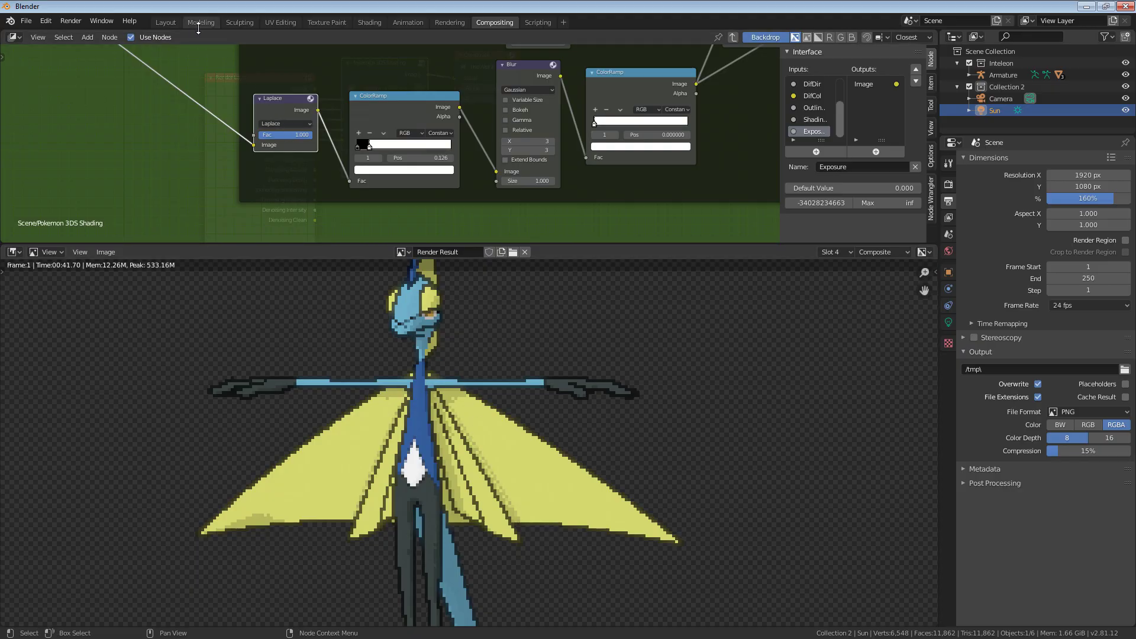
# Step: In the Layout workspace, group the mantle material's Principled BSDF and space out the nodes inside the group
pyautogui.click(170, 23)
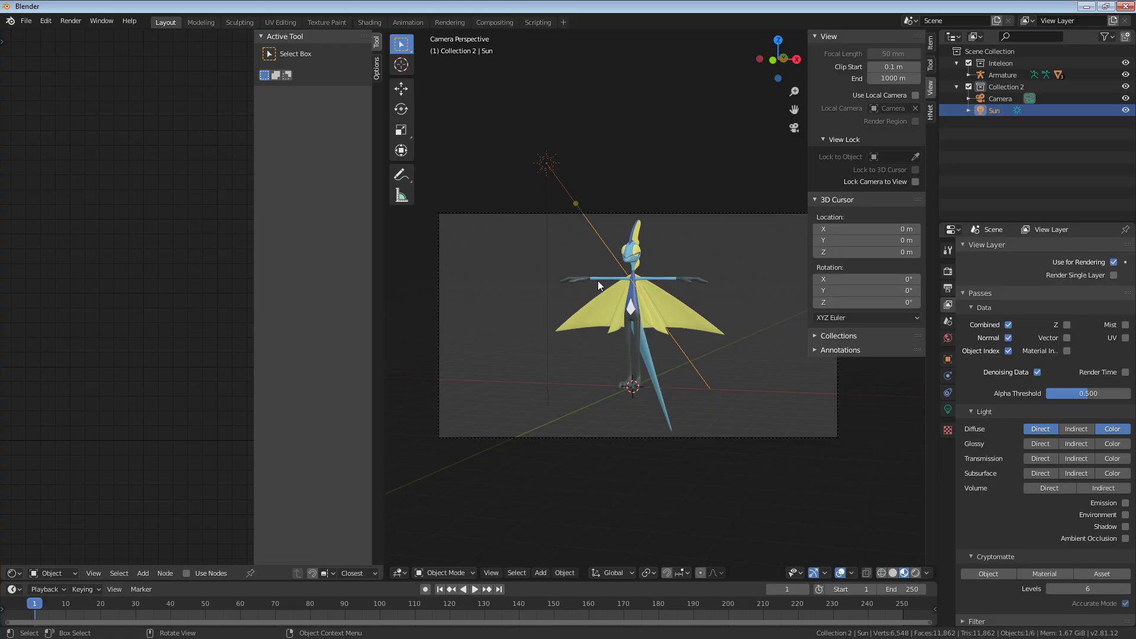
pyautogui.click(659, 319)
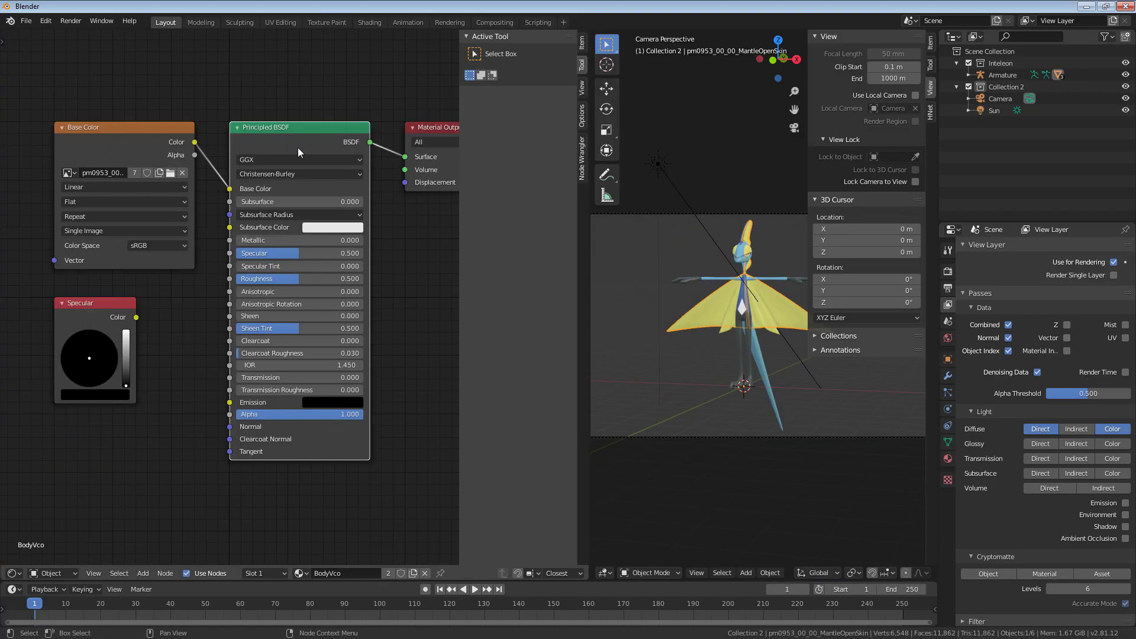
pyautogui.moveTo(300, 183); pyautogui.dragTo(273, 219, button='middle')
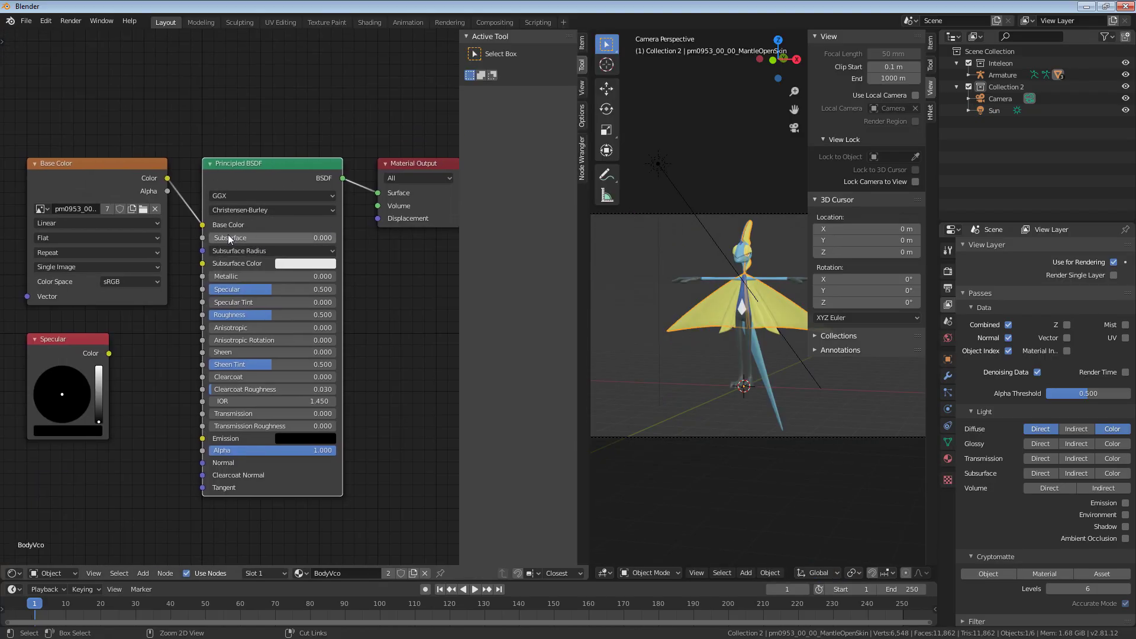
pyautogui.hotkey('ctrl', 'g')
pyautogui.click(583, 45)
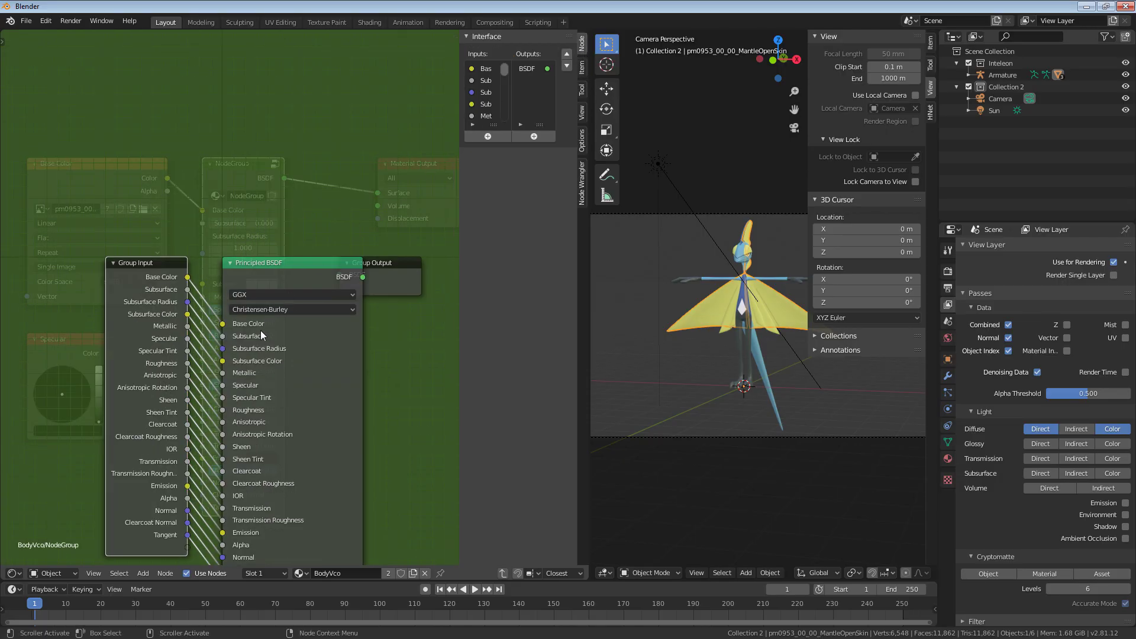
pyautogui.moveTo(283, 270); pyautogui.dragTo(274, 272)
pyautogui.moveTo(403, 274); pyautogui.dragTo(444, 276)
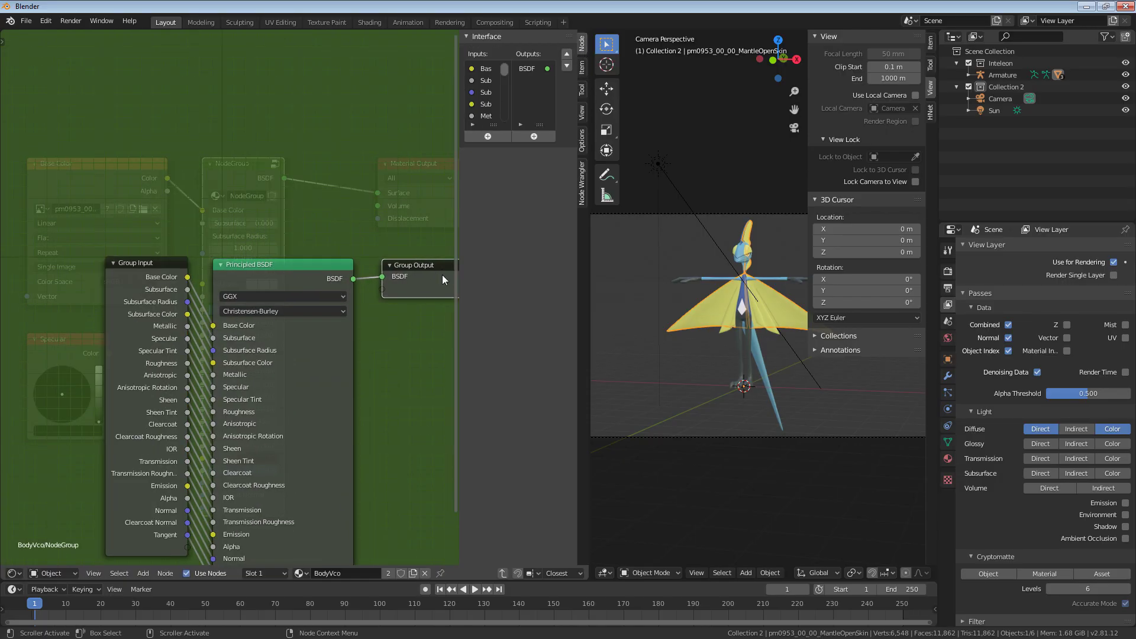
pyautogui.click(282, 284)
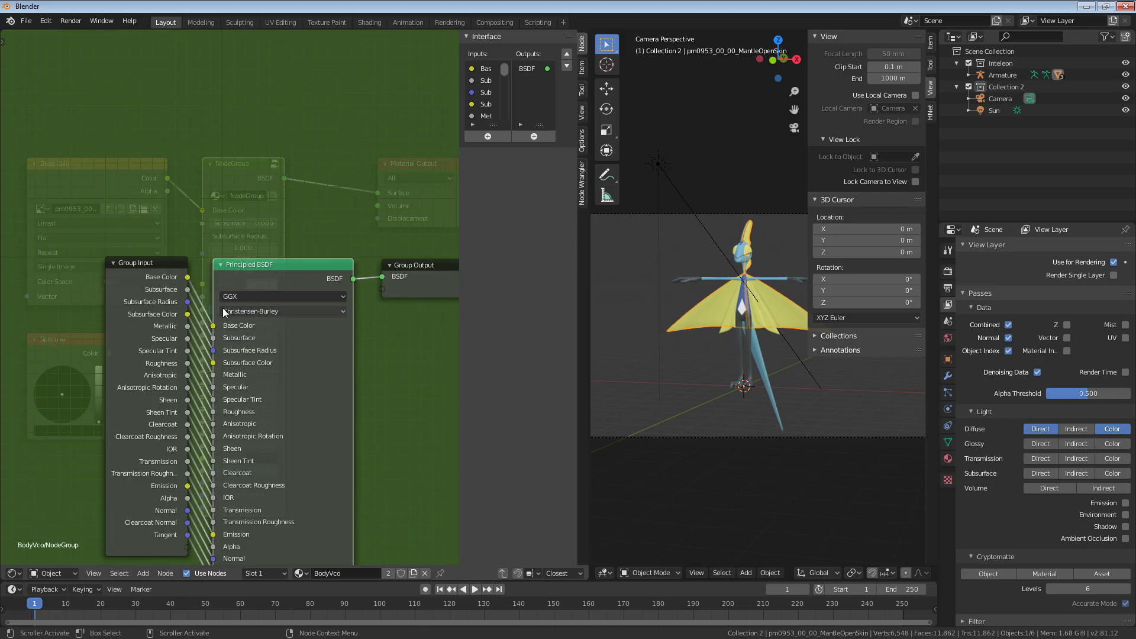
# Step: Remove every input from the group interface except Base Color, and leave the group
pyautogui.scroll(-12, 487, 97)
pyautogui.click(485, 115)
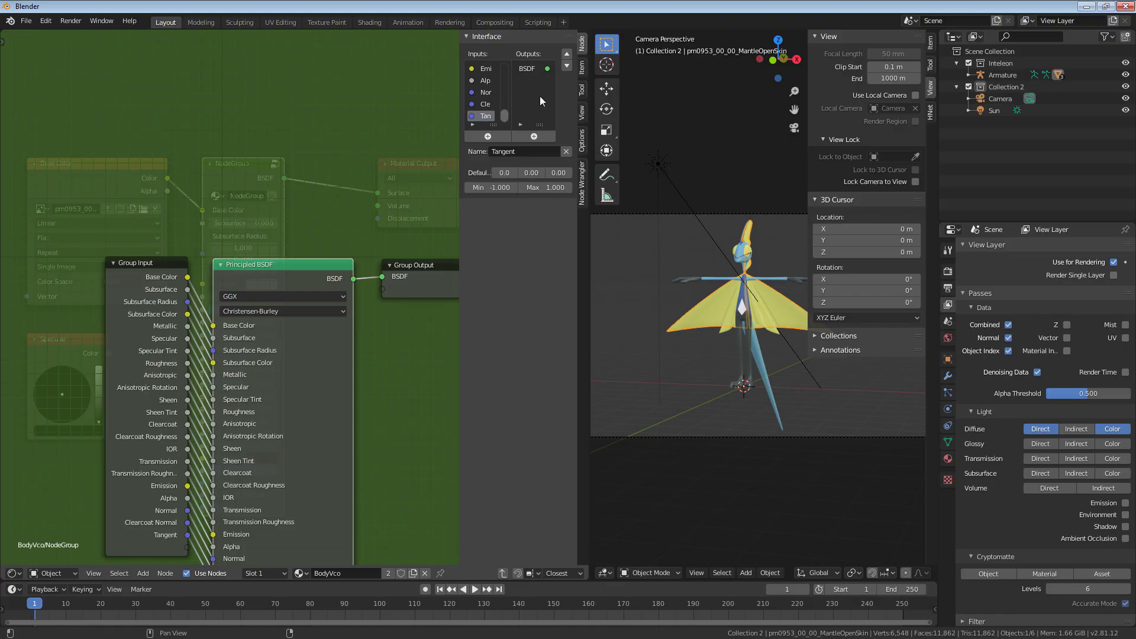
pyautogui.click(566, 151)
pyautogui.click(566, 151)
pyautogui.click(566, 151)
pyautogui.click(565, 150)
pyautogui.click(565, 151)
pyautogui.click(566, 151)
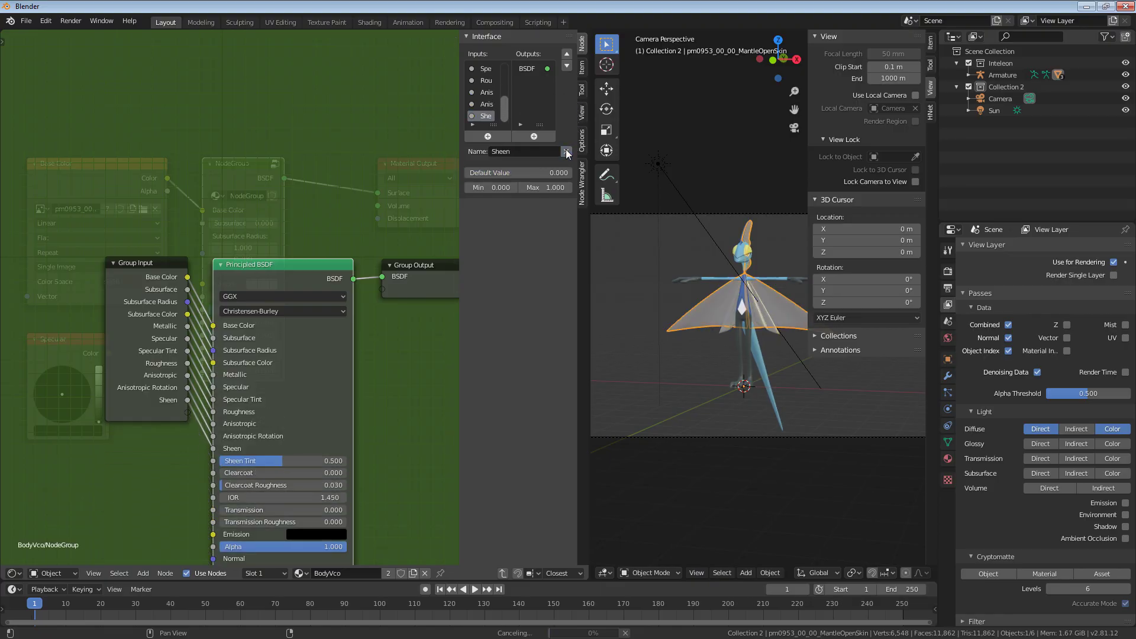
pyautogui.click(565, 151)
pyautogui.click(566, 151)
pyautogui.click(566, 150)
pyautogui.click(566, 151)
pyautogui.click(565, 150)
pyautogui.click(565, 151)
pyautogui.click(565, 151)
pyautogui.click(565, 151)
pyautogui.click(565, 151)
pyautogui.click(566, 151)
pyautogui.press('Tab')
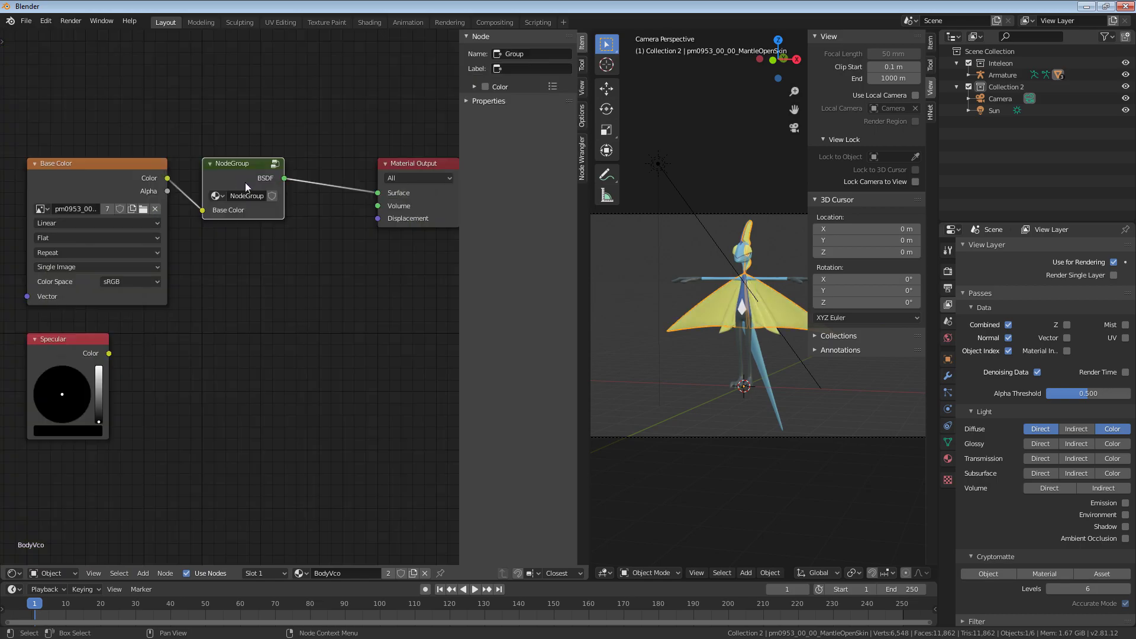
# Step: Rename the node group as 3DS Material 1 and reposition it between the Base Color texture and Material Output
pyautogui.write('3DS Mater')
pyautogui.write('ial')
pyautogui.write(' 1')
pyautogui.press('Return')
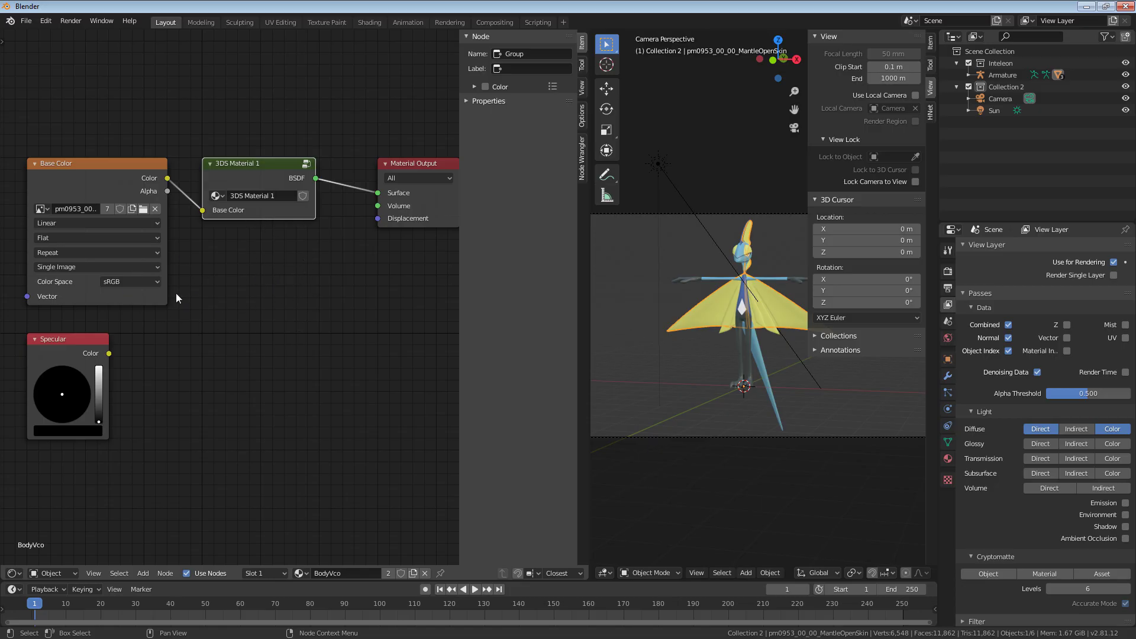
pyautogui.scroll(1, 281, 219)
pyautogui.moveTo(280, 219); pyautogui.dragTo(302, 366, button='middle')
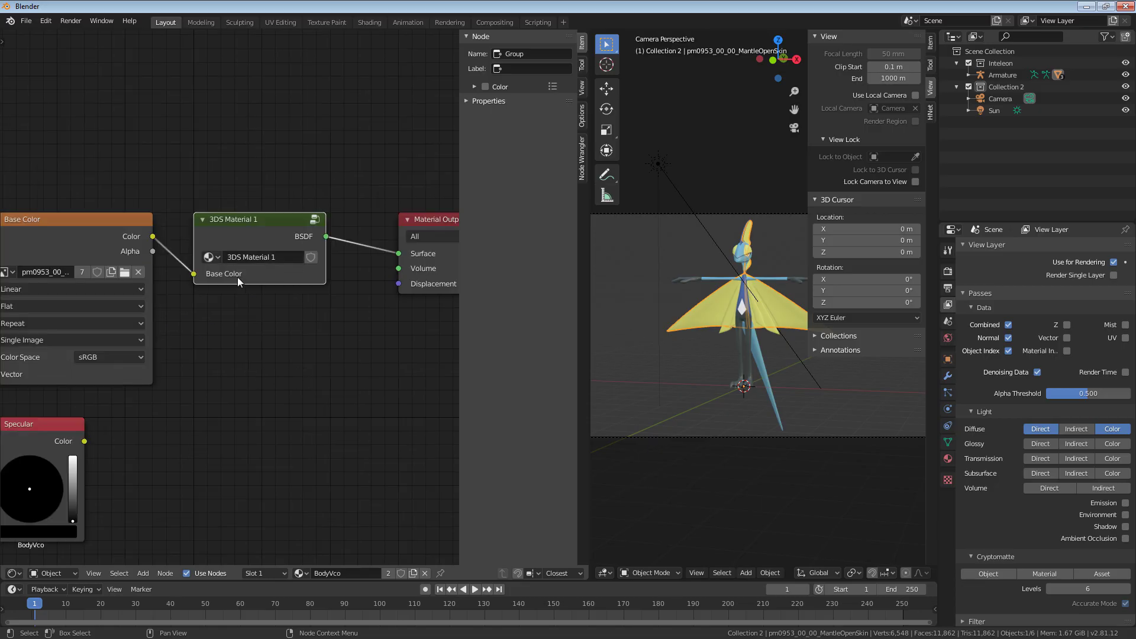
pyautogui.moveTo(272, 219); pyautogui.dragTo(283, 203)
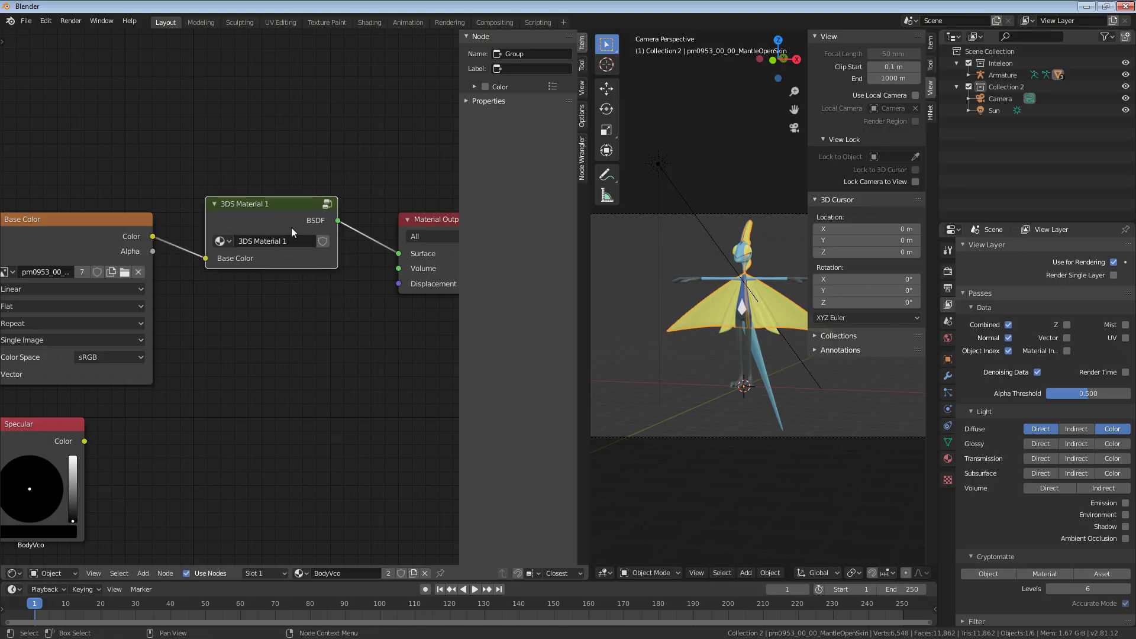
# Step: Replace the Body00 material's Principled BSDF and Specular nodes with the 3DS Material 1 group, linking Base Color to it and its BSDF to Surface
pyautogui.click(948, 459)
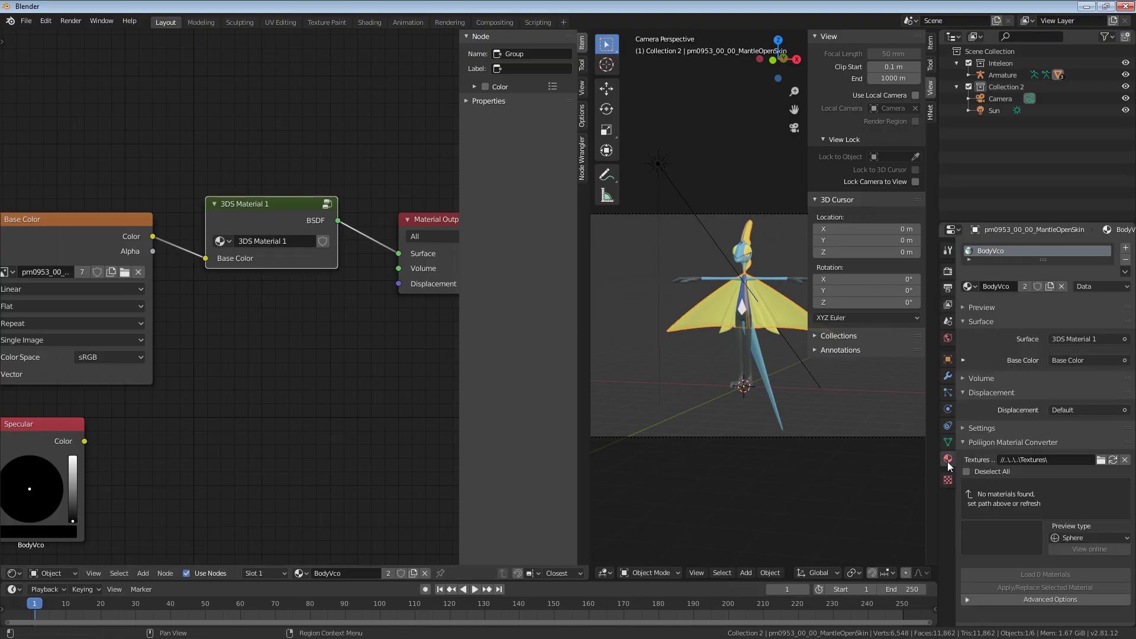
pyautogui.click(747, 307)
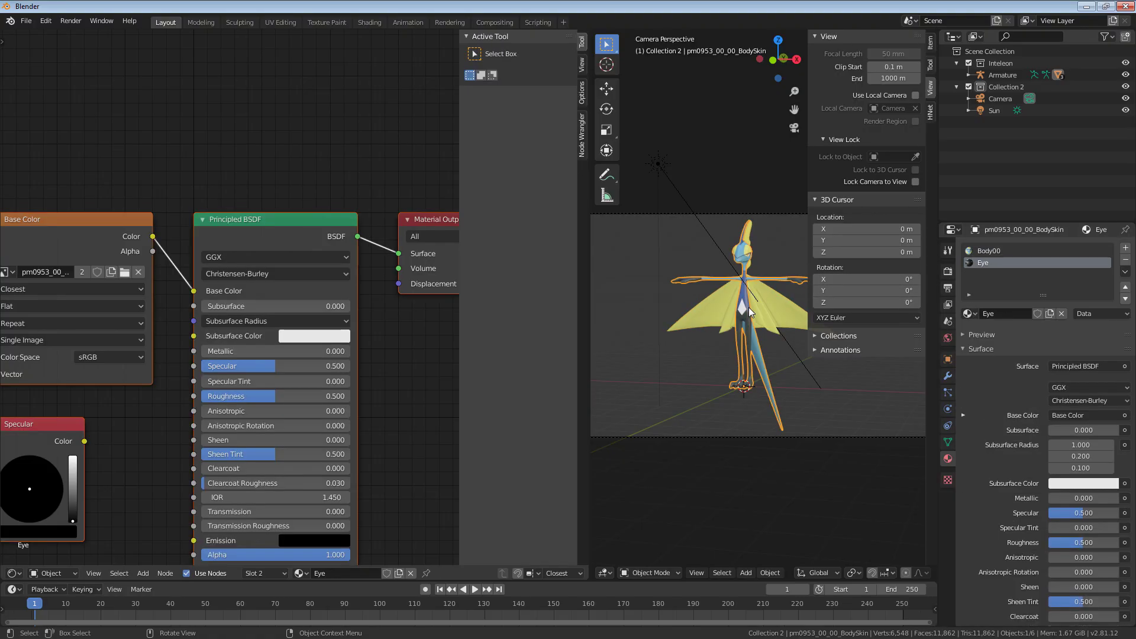
pyautogui.click(992, 251)
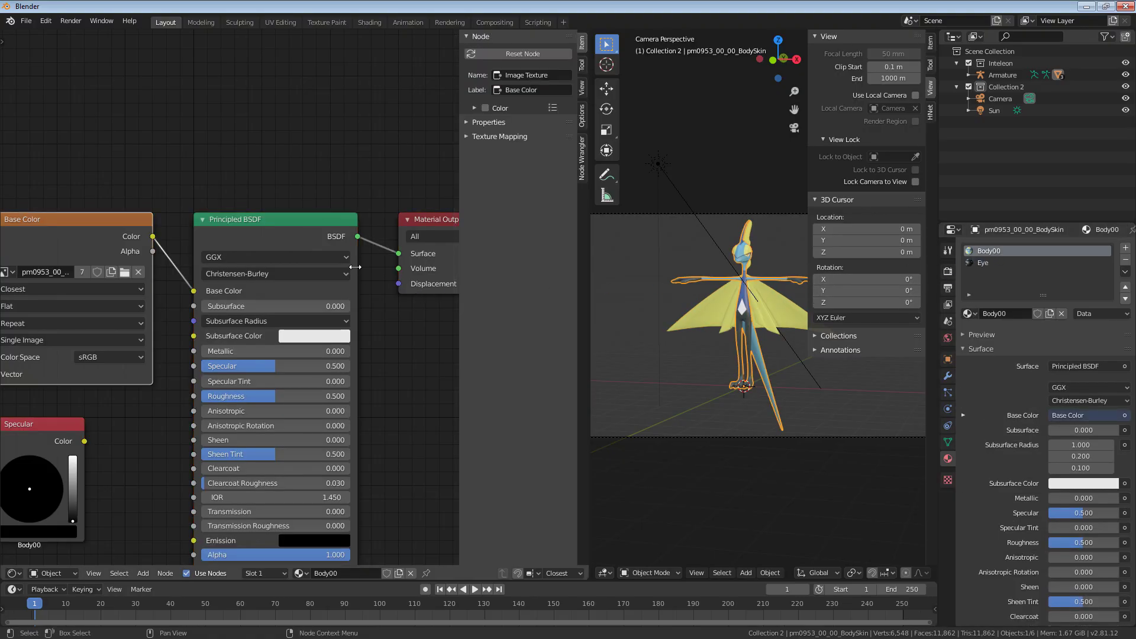
pyautogui.click(313, 243)
pyautogui.scroll(-2, 302, 251)
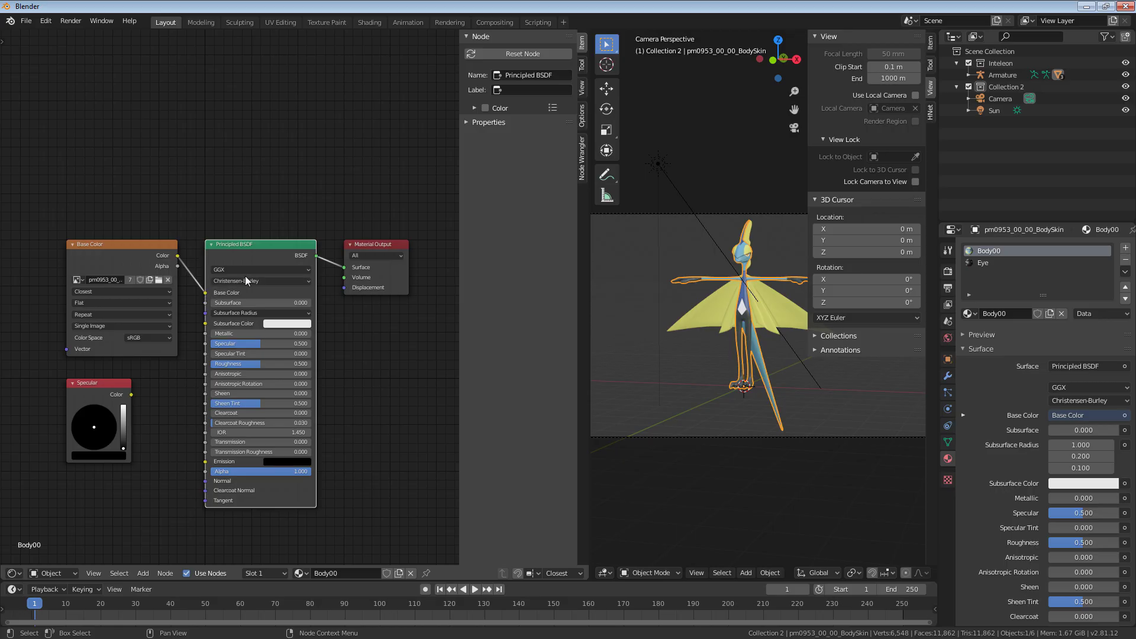
pyautogui.press('x')
pyautogui.click(87, 390)
pyautogui.press('x')
pyautogui.hotkey('ctrl', 'v')
pyautogui.moveTo(179, 256); pyautogui.dragTo(212, 270)
pyautogui.moveTo(303, 245); pyautogui.dragTo(357, 273)
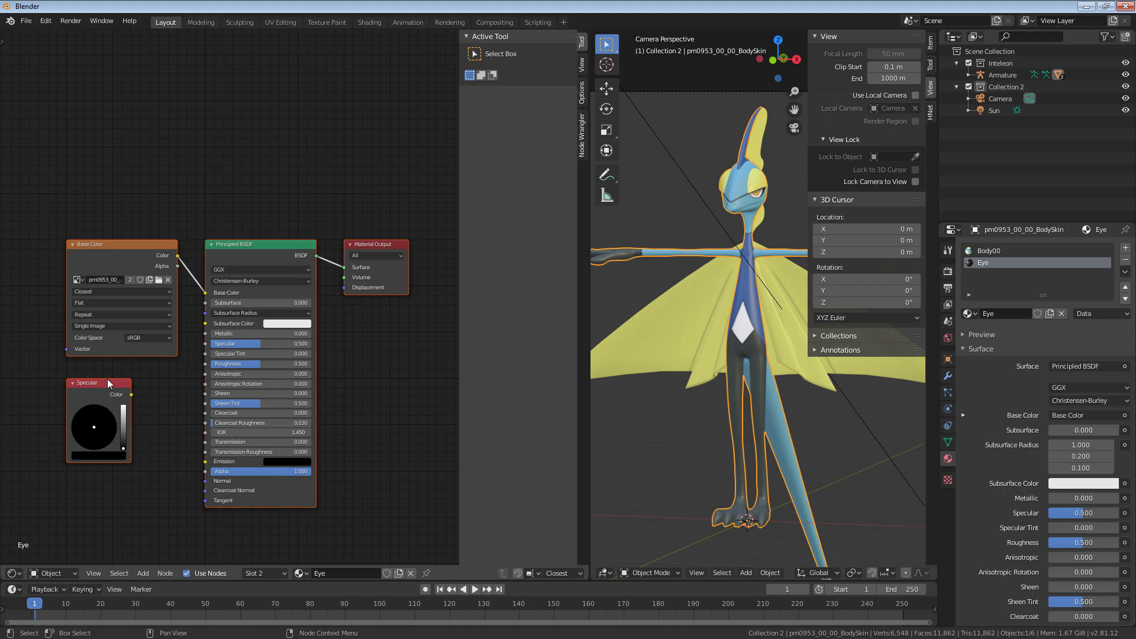
# Step: Swap the Eye material's Principled BSDF and Specular nodes for the 3DS Material 1 group, wired from Base Color to Surface
pyautogui.click(108, 381)
pyautogui.click(252, 255)
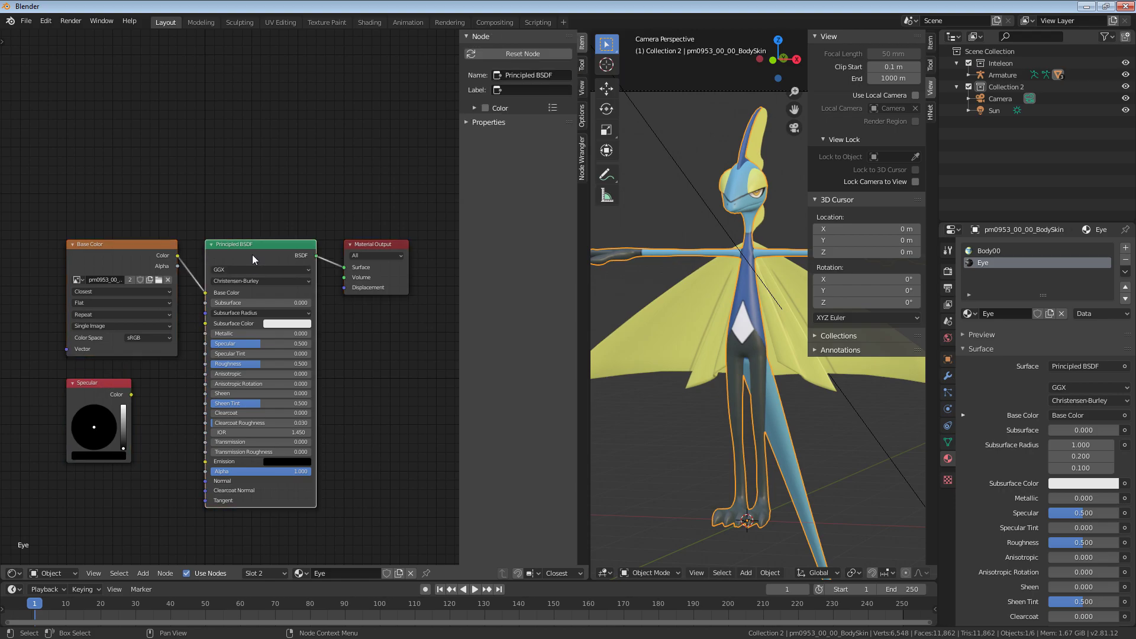
pyautogui.press('x')
pyautogui.click(104, 397)
pyautogui.press('x')
pyautogui.hotkey('ctrl', 'v')
pyautogui.moveTo(178, 256); pyautogui.dragTo(213, 270)
pyautogui.moveTo(302, 245); pyautogui.dragTo(344, 267)
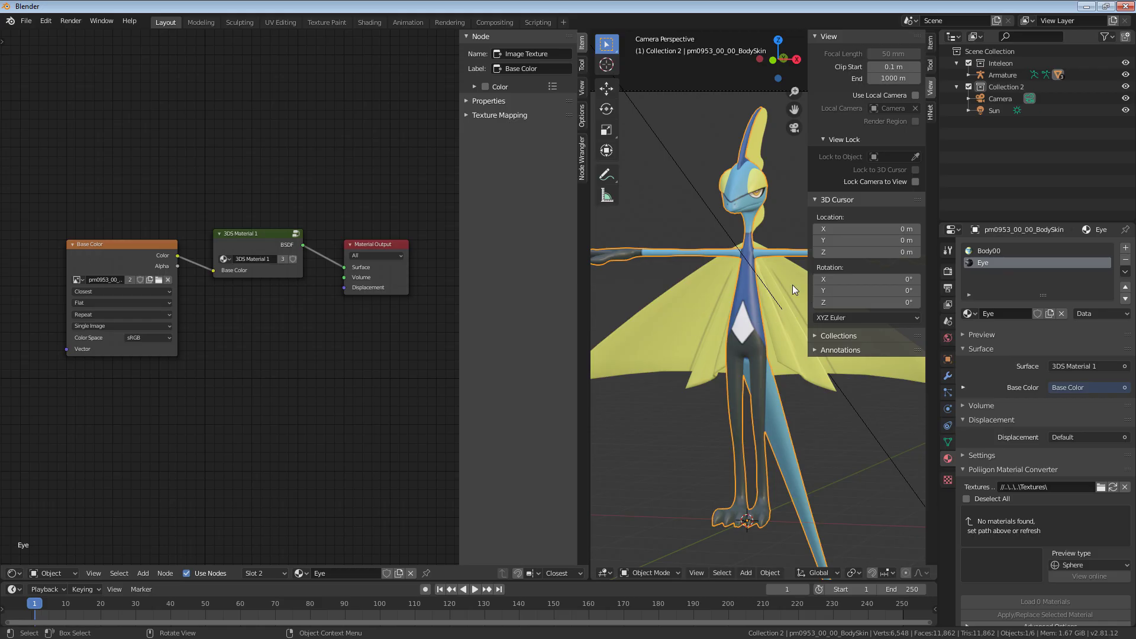
# Step: Add a Fresnel node inside the 3DS Material 1 group and place it above the Group Input
pyautogui.click(257, 247)
pyautogui.press('Tab')
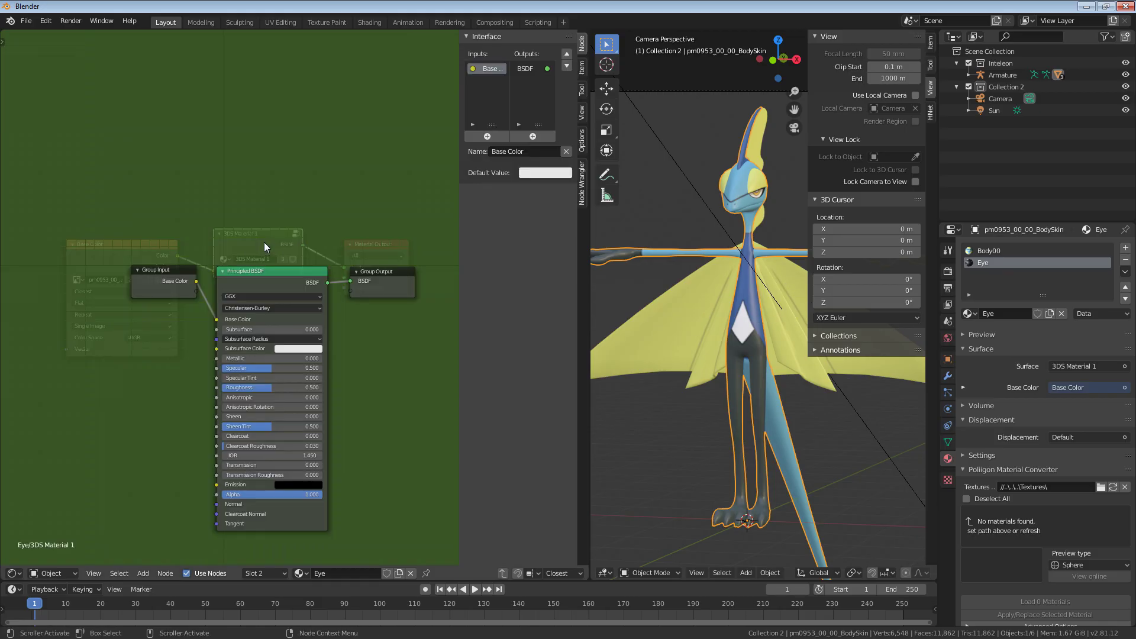
pyautogui.hotkey('shift', 'a')
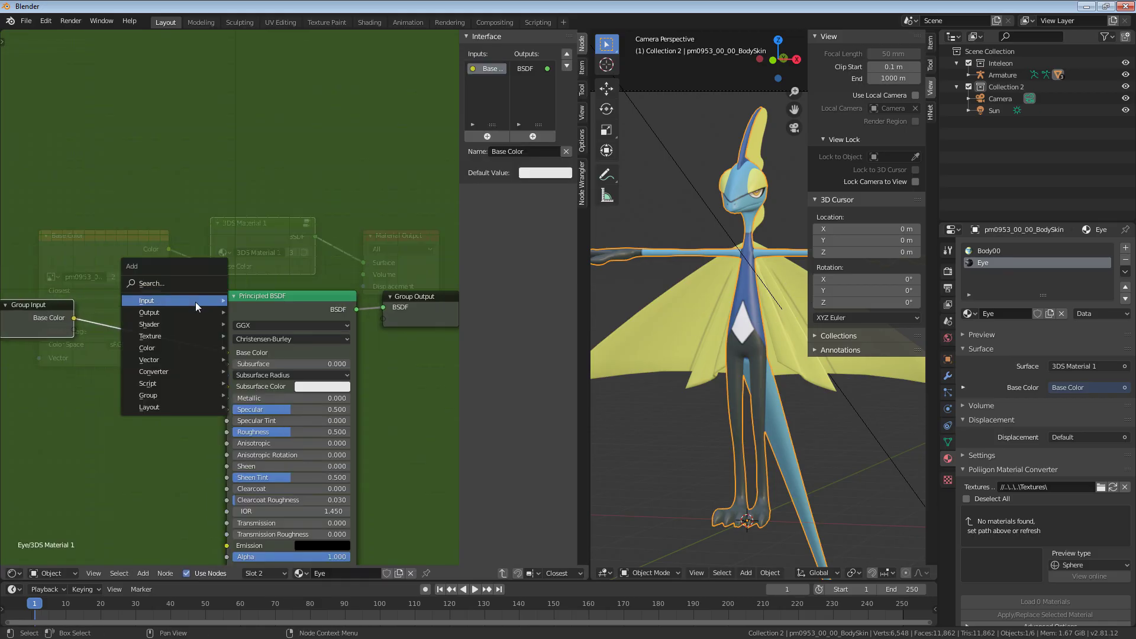
pyautogui.moveTo(195, 300)
pyautogui.click(268, 370)
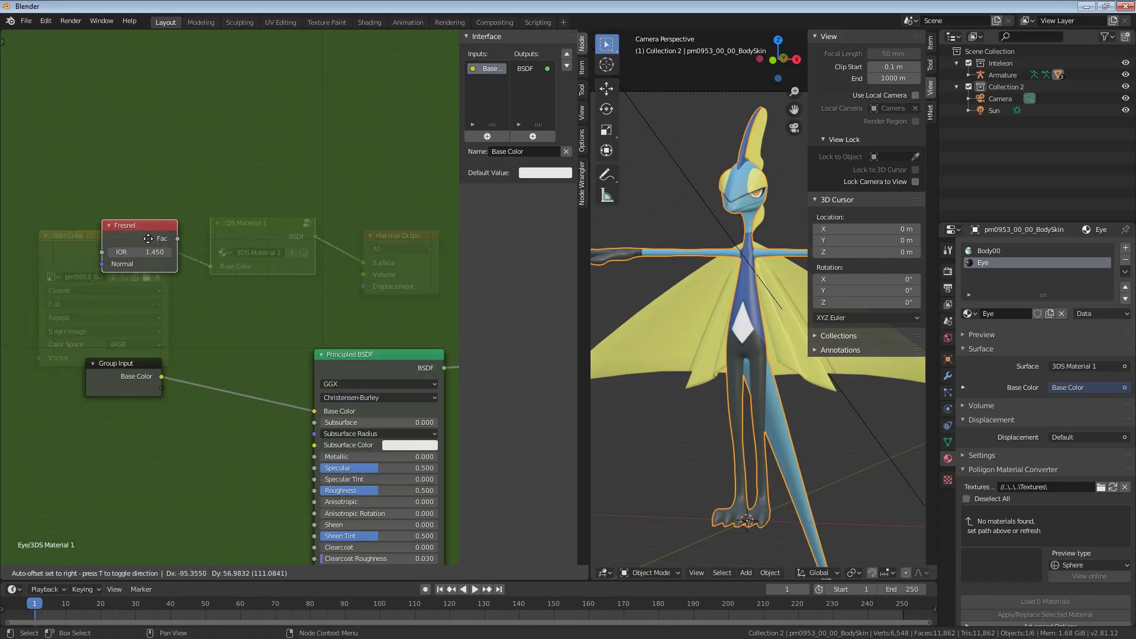
pyautogui.click(148, 218)
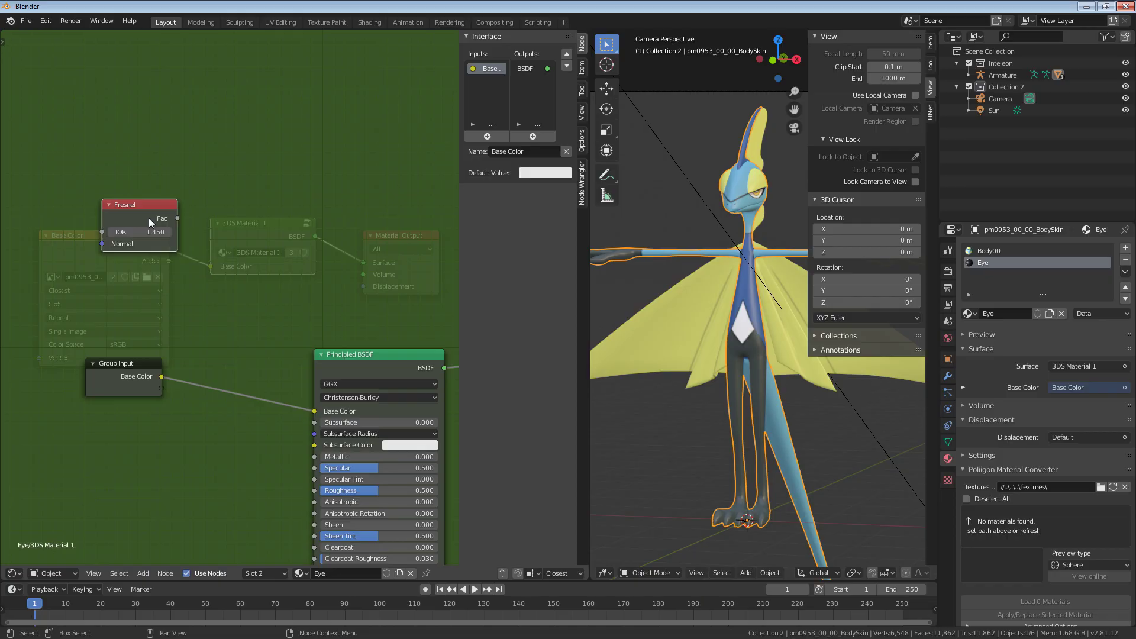
pyautogui.moveTo(149, 221); pyautogui.dragTo(144, 212)
pyautogui.moveTo(130, 216)
pyautogui.mouseDown()
pyautogui.moveTo(196, 226)
pyautogui.moveTo(132, 199)
pyautogui.mouseUp()
pyautogui.click(137, 209)
pyautogui.write('1.')
pyautogui.press('Escape')
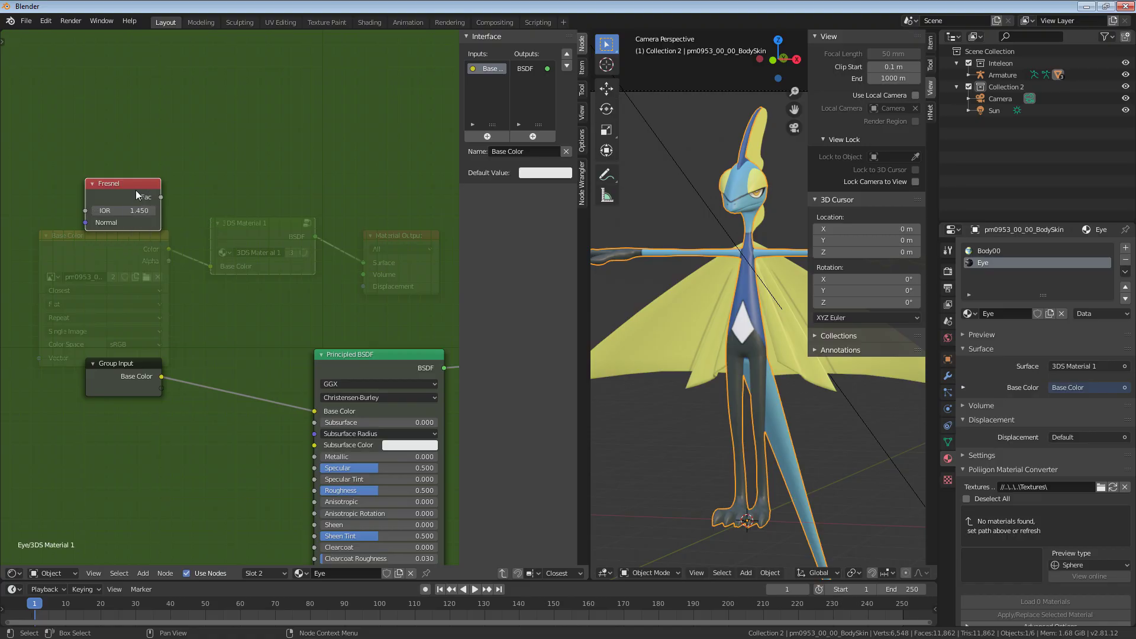
# Step: Set the Fresnel IOR to 1.6 and feed its Fac output into a new ColorRamp node
pyautogui.write('1.6')
pyautogui.press('Return')
pyautogui.hotkey('shift', 'a')
pyautogui.moveTo(219, 317)
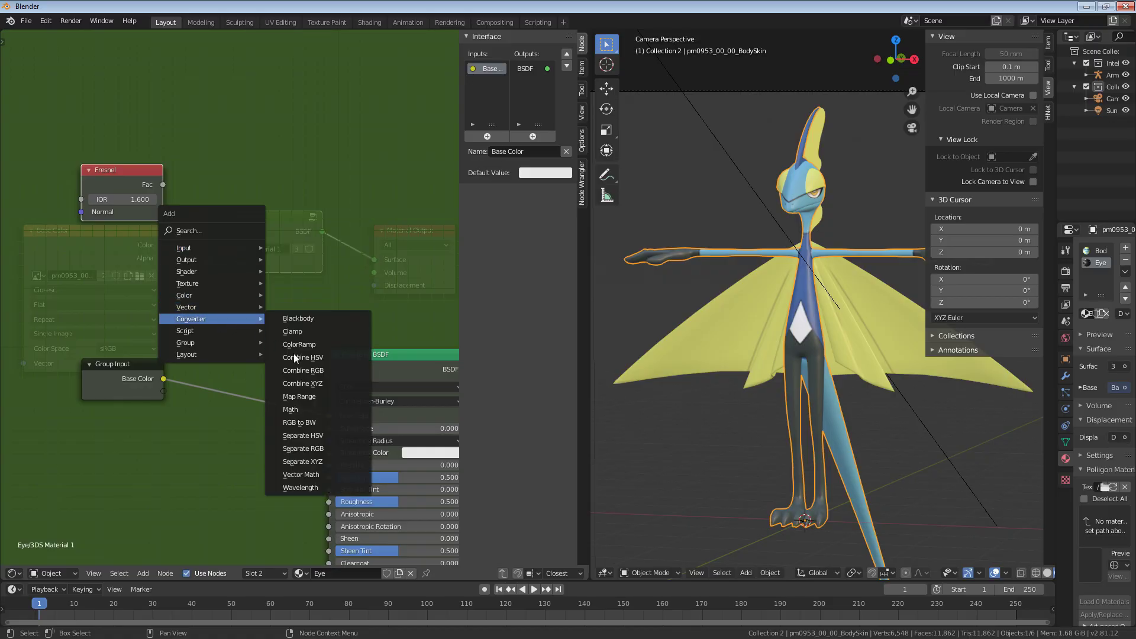
pyautogui.click(287, 344)
pyautogui.click(168, 194)
pyautogui.moveTo(161, 185); pyautogui.dragTo(179, 314)
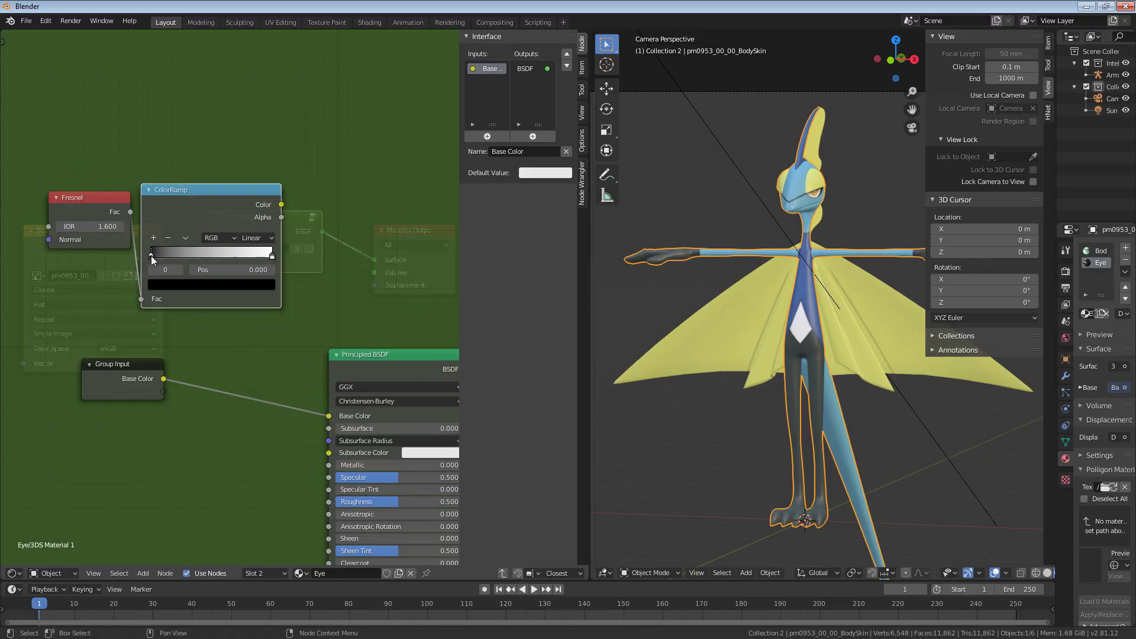
# Step: Link the ColorRamp's Color output to the Principled BSDF's Base Color as a preview of the Fresnel falloff
pyautogui.moveTo(154, 257); pyautogui.dragTo(159, 257)
pyautogui.hotkey('ctrl', 'z')
pyautogui.moveTo(278, 206); pyautogui.dragTo(225, 188, button='middle')
pyautogui.moveTo(228, 188); pyautogui.dragTo(280, 395)
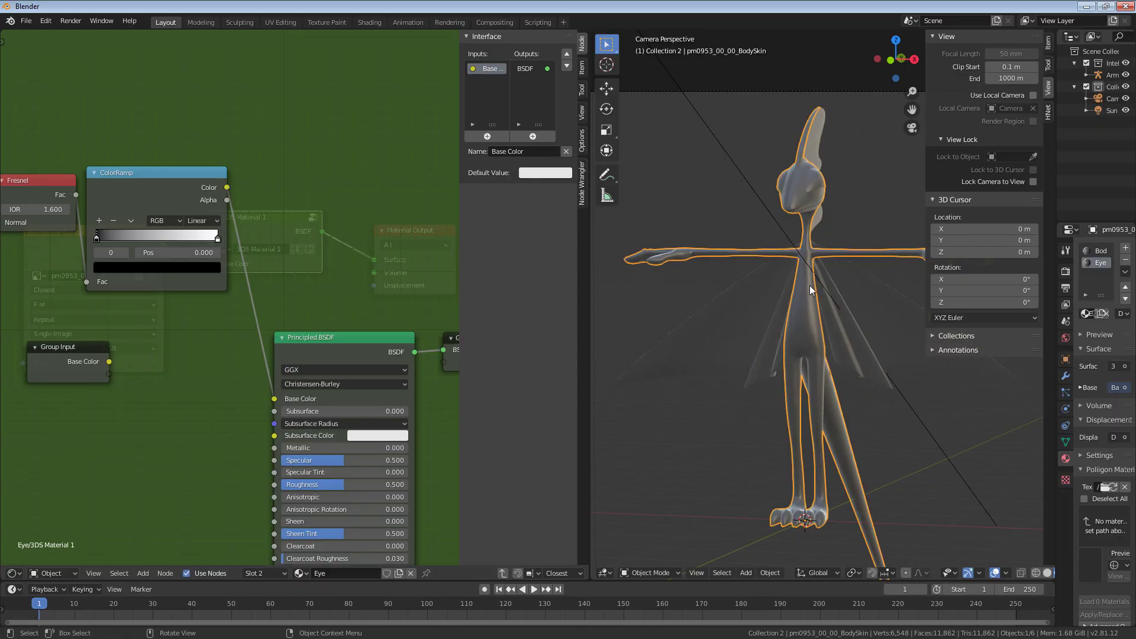
pyautogui.scroll(5, 807, 290)
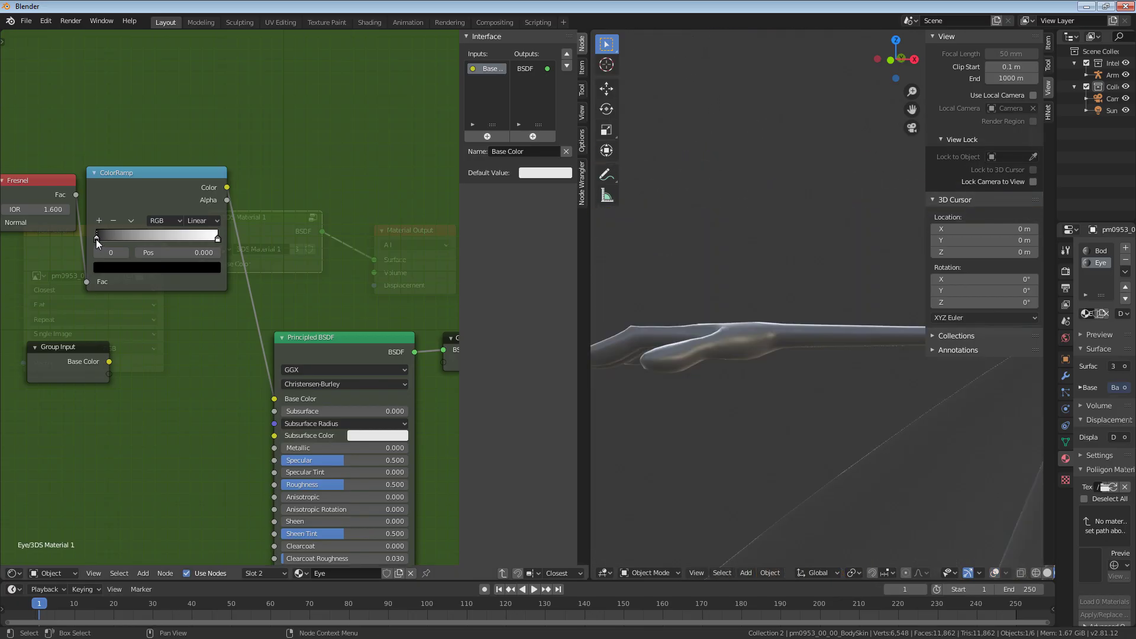
# Step: Tighten the Fresnel ColorRamp by moving its black stop to about 0.064 and its white stop to about 0.473
pyautogui.moveTo(97, 239); pyautogui.dragTo(38, 240)
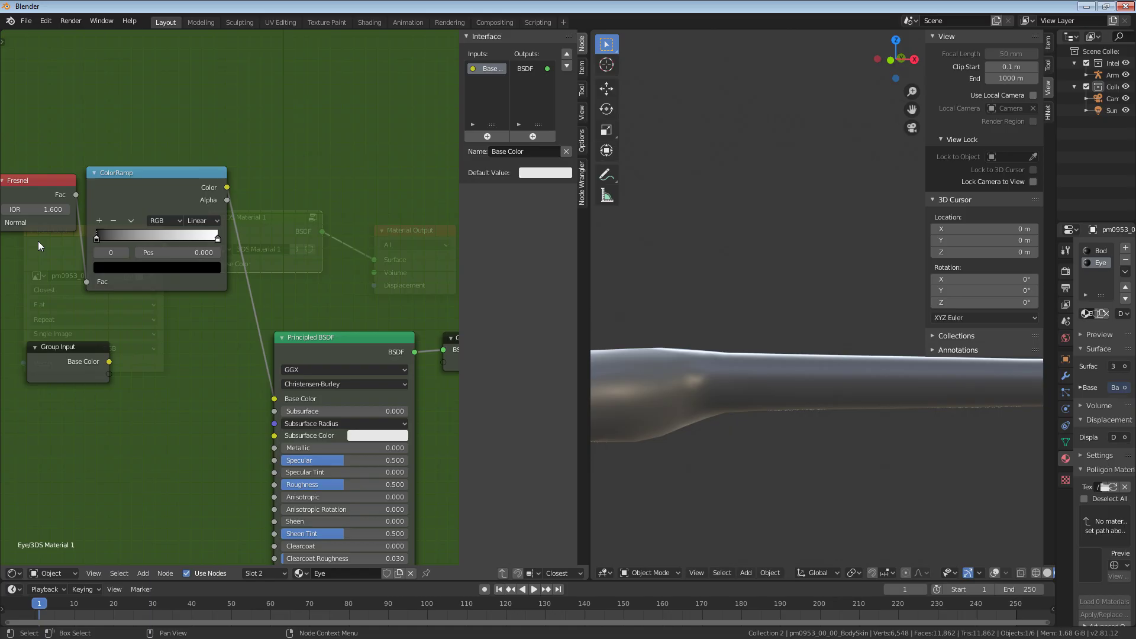
pyautogui.hotkey('ctrl', 'z')
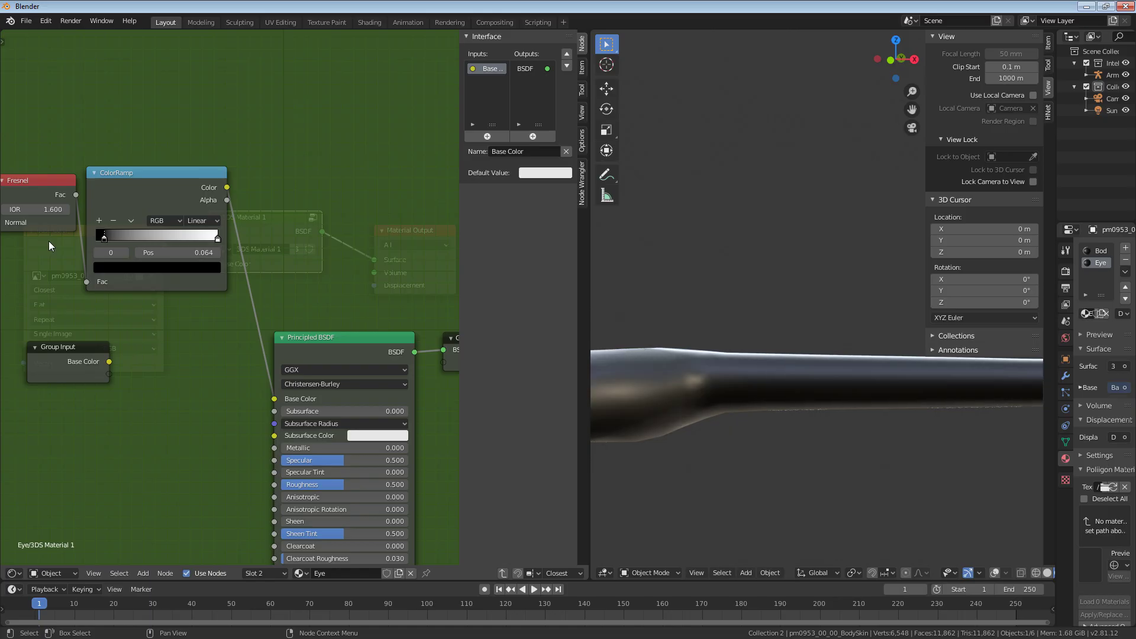
pyautogui.moveTo(216, 241); pyautogui.dragTo(199, 273)
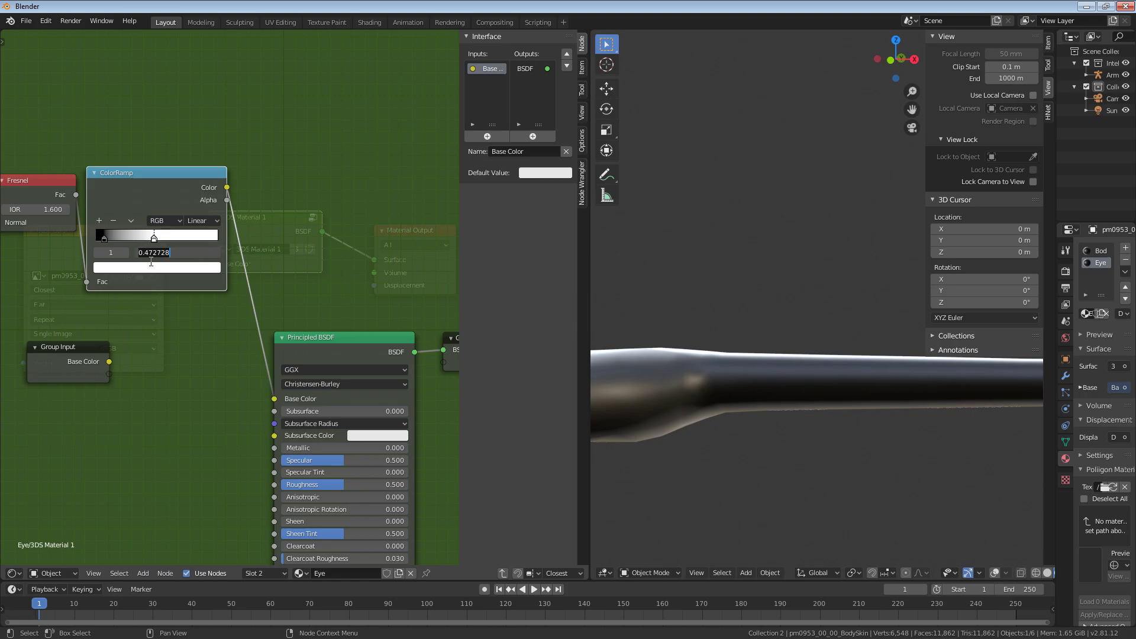
pyautogui.moveTo(127, 244); pyautogui.dragTo(139, 282)
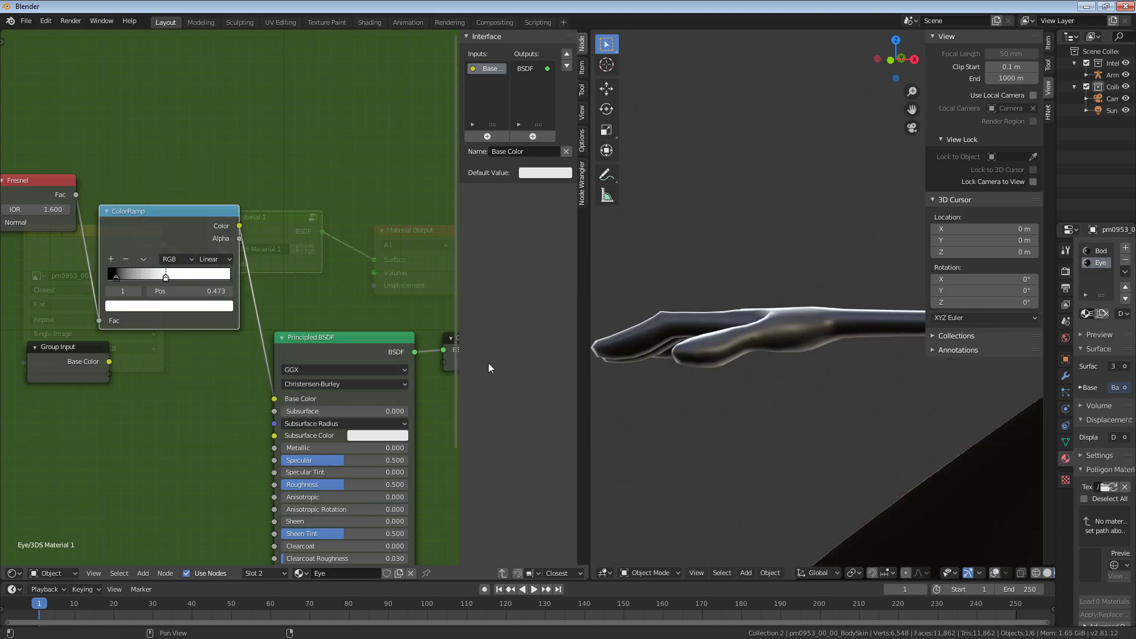
pyautogui.moveTo(790, 378)
pyautogui.mouseDown(button='middle')
pyautogui.moveTo(764, 405)
pyautogui.moveTo(779, 427)
pyautogui.moveTo(863, 368)
pyautogui.moveTo(794, 377)
pyautogui.moveTo(803, 417)
pyautogui.moveTo(786, 373)
pyautogui.moveTo(796, 370)
pyautogui.mouseUp(button='middle')
pyautogui.scroll(2, 828, 336)
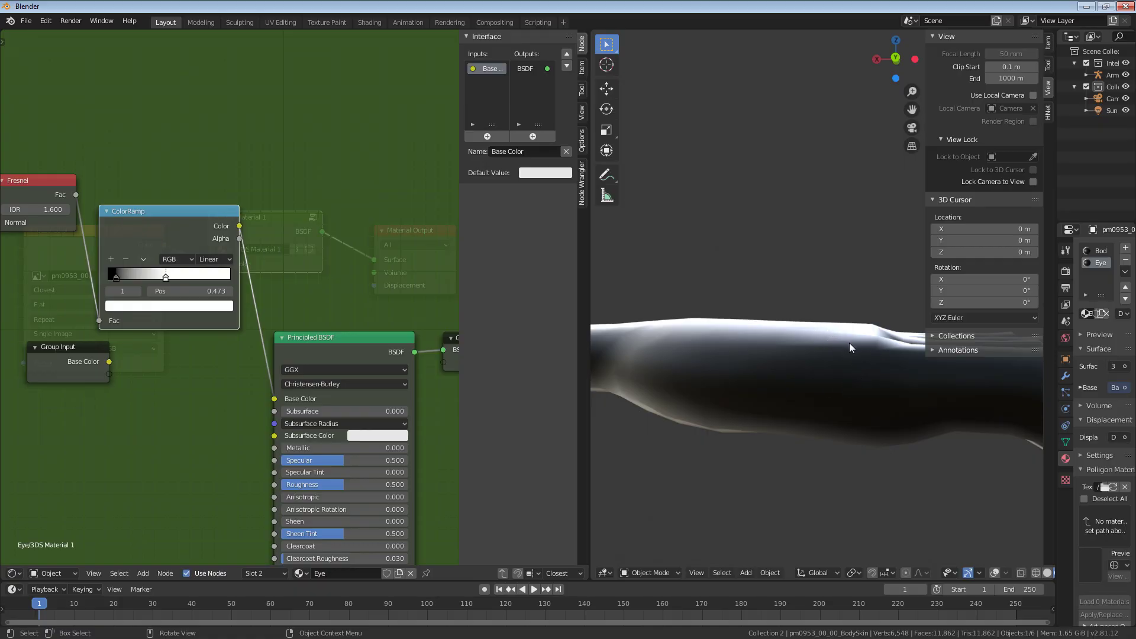
pyautogui.moveTo(815, 351)
pyautogui.mouseDown(button='middle')
pyautogui.moveTo(800, 375)
pyautogui.moveTo(867, 353)
pyautogui.moveTo(801, 337)
pyautogui.moveTo(799, 348)
pyautogui.mouseUp(button='middle')
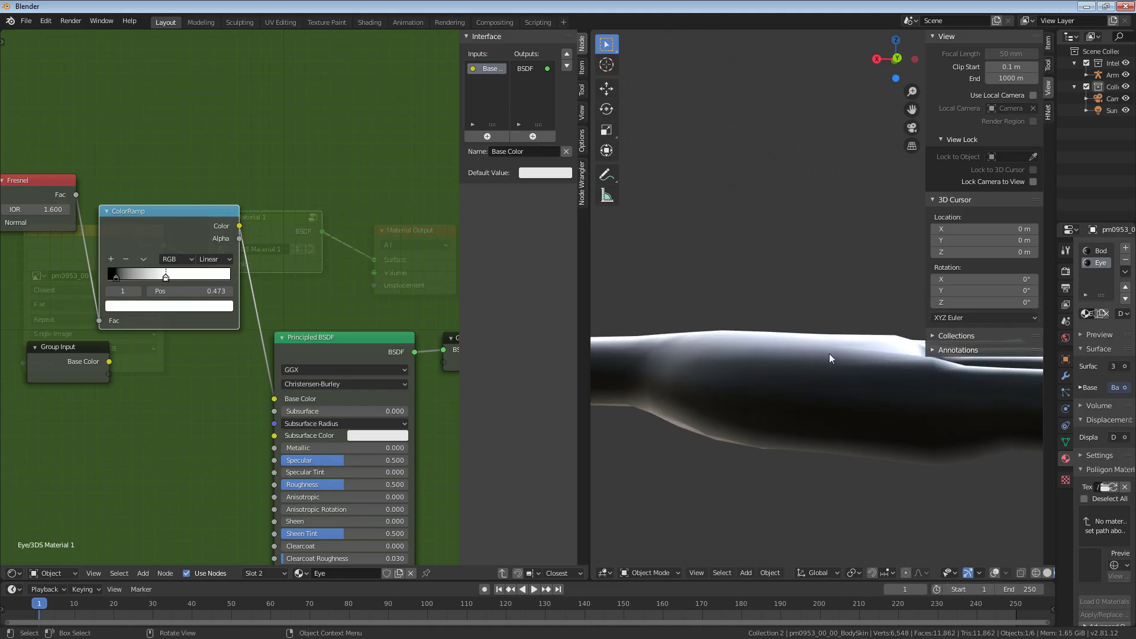
pyautogui.moveTo(804, 365); pyautogui.dragTo(568, 379, button='middle')
# Step: Reconnect the Group Input's Base Color to the Principled BSDF's Base Color and move the Group Input away from the shader
pyautogui.moveTo(231, 371); pyautogui.dragTo(324, 266, button='middle')
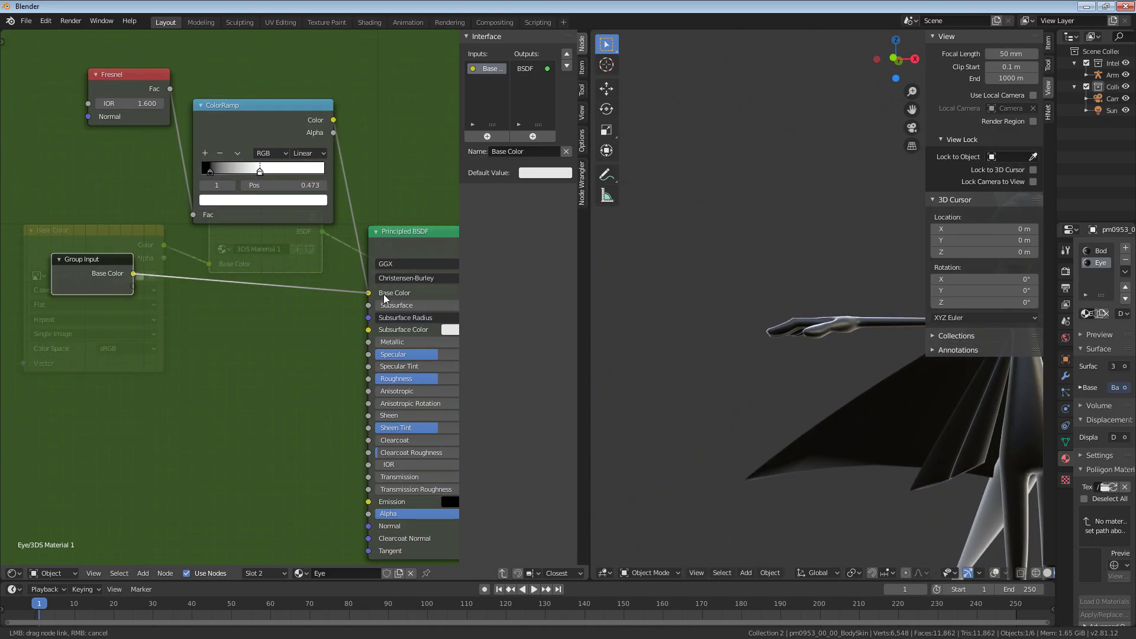
pyautogui.moveTo(384, 298); pyautogui.dragTo(384, 298)
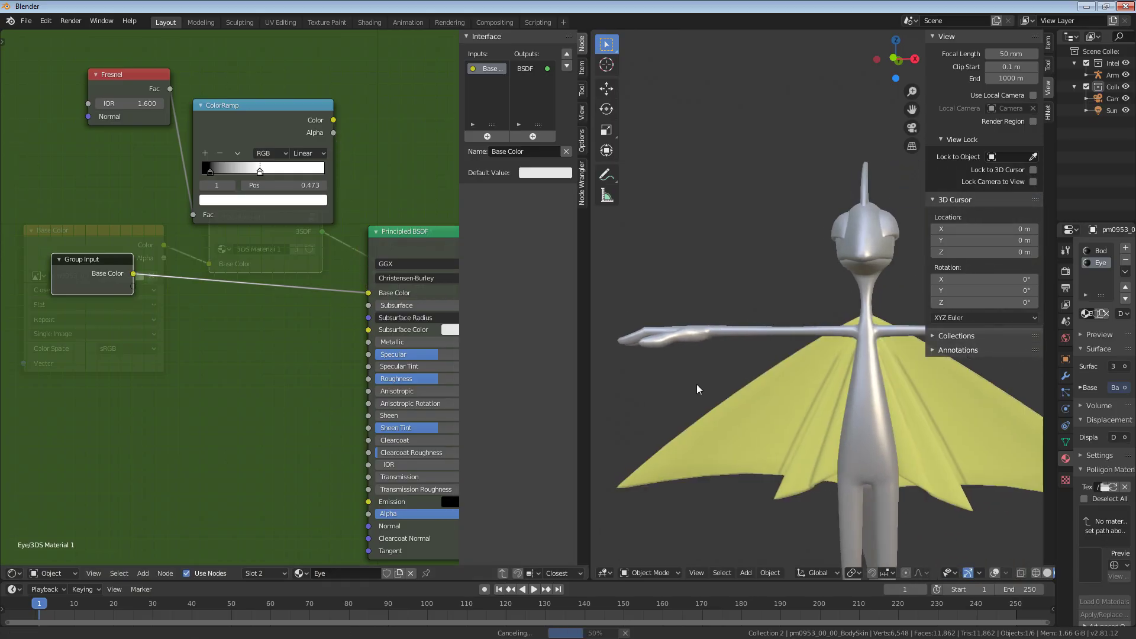
pyautogui.moveTo(102, 260); pyautogui.dragTo(59, 297)
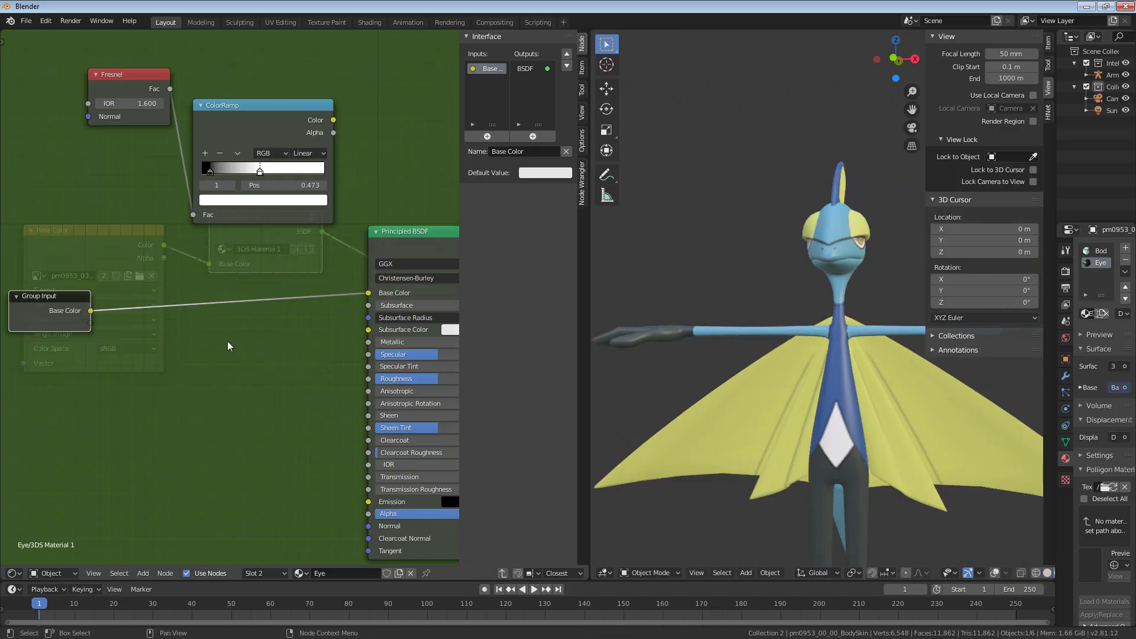
# Step: Insert a MixRGB node between the Group Input and Principled BSDF, with the ColorRamp's Color output linked to its Fac
pyautogui.hotkey('shift', 'a')
pyautogui.moveTo(220, 317)
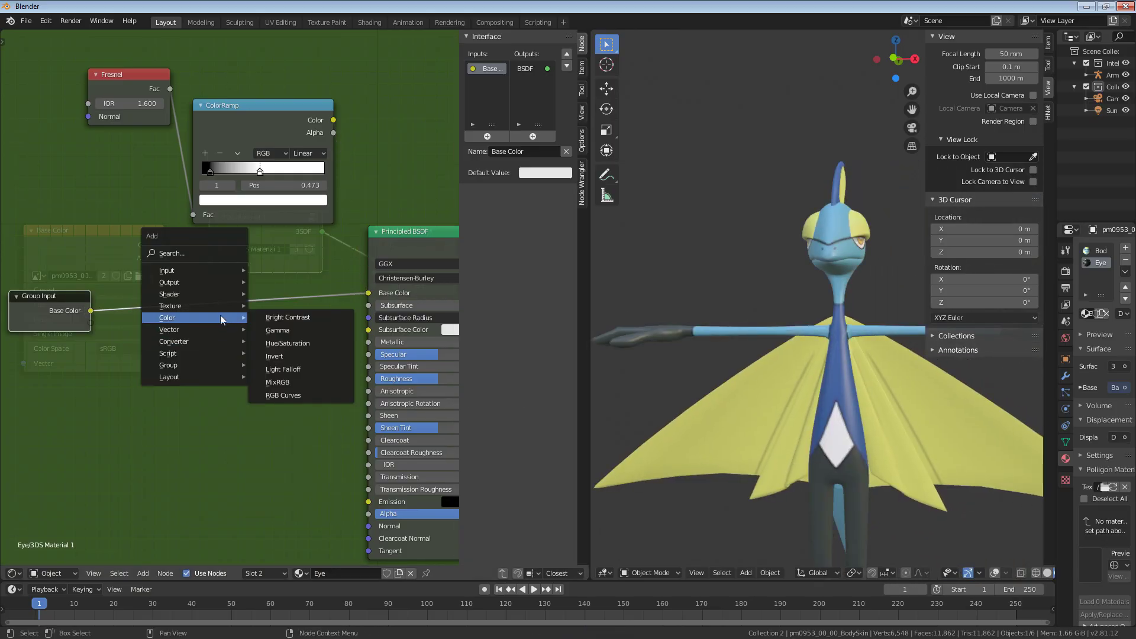
pyautogui.click(298, 382)
pyautogui.click(271, 241)
pyautogui.moveTo(271, 241); pyautogui.dragTo(260, 270, button='middle')
pyautogui.keyDown('shift'); pyautogui.click(251, 165); pyautogui.keyUp('shift')
pyautogui.press('g')
pyautogui.click(146, 207)
pyautogui.moveTo(139, 169); pyautogui.dragTo(237, 144, button='middle')
pyautogui.moveTo(232, 127); pyautogui.dragTo(240, 129)
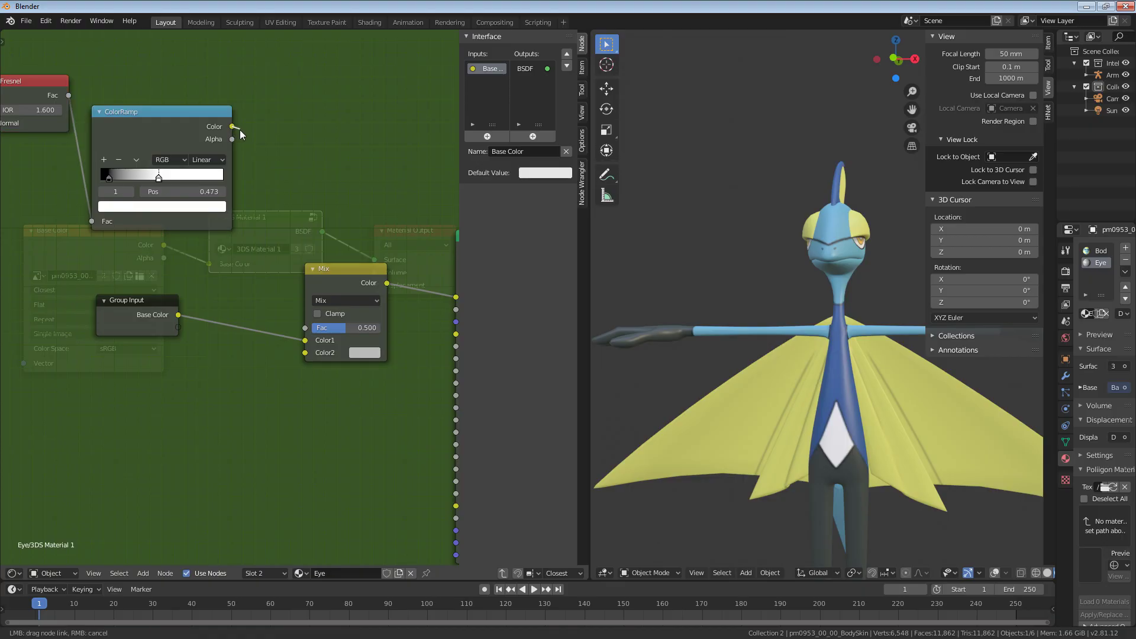
pyautogui.moveTo(268, 239); pyautogui.dragTo(307, 330)
# Step: Add a Hue/Saturation node that takes the Group Input's Base Color and feeds the Mix node's Color2
pyautogui.moveTo(142, 301); pyautogui.dragTo(81, 306)
pyautogui.moveTo(169, 364); pyautogui.dragTo(182, 281, button='middle')
pyautogui.hotkey('shift', 'a')
pyautogui.moveTo(182, 282)
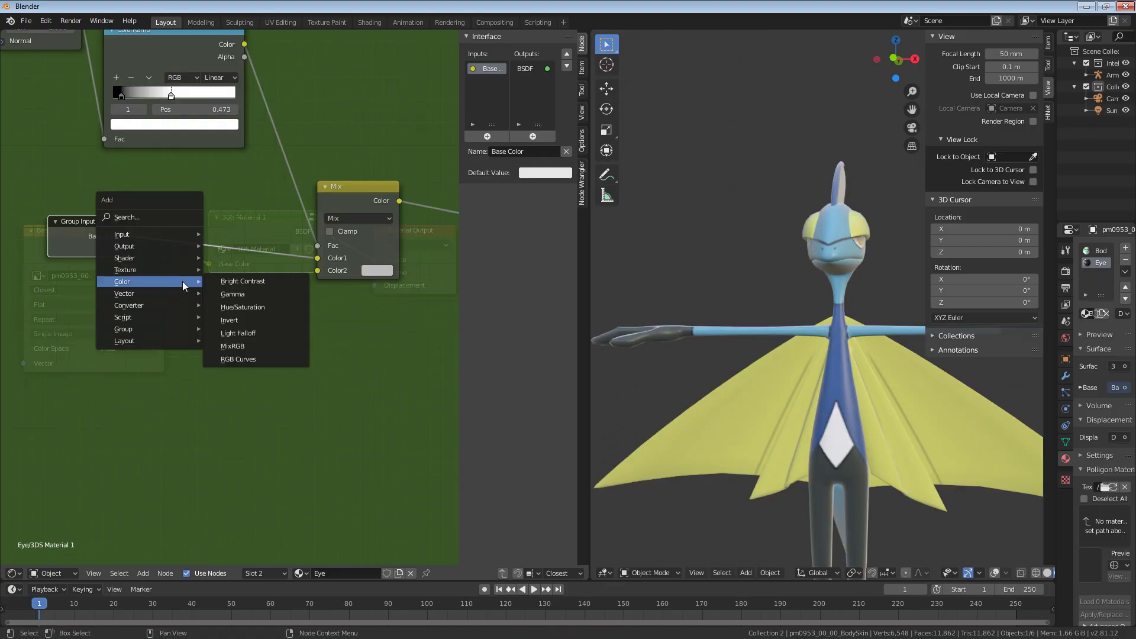
pyautogui.click(242, 305)
pyautogui.click(179, 268)
pyautogui.moveTo(129, 235); pyautogui.dragTo(180, 352)
pyautogui.moveTo(268, 289); pyautogui.dragTo(321, 271)
# Step: Bypass the Mix node by linking the Group Input's Base Color straight to the Principled BSDF, and reconnect the Mix output
pyautogui.moveTo(840, 344); pyautogui.dragTo(971, 354, button='middle')
pyautogui.moveTo(378, 343); pyautogui.dragTo(290, 344, button='middle')
pyautogui.scroll(-3, 290, 337)
pyautogui.click(52, 251)
pyautogui.scroll(3, 172, 294)
pyautogui.moveTo(171, 294)
pyautogui.mouseDown(button='middle')
pyautogui.moveTo(226, 258)
pyautogui.moveTo(156, 297)
pyautogui.mouseUp(button='middle')
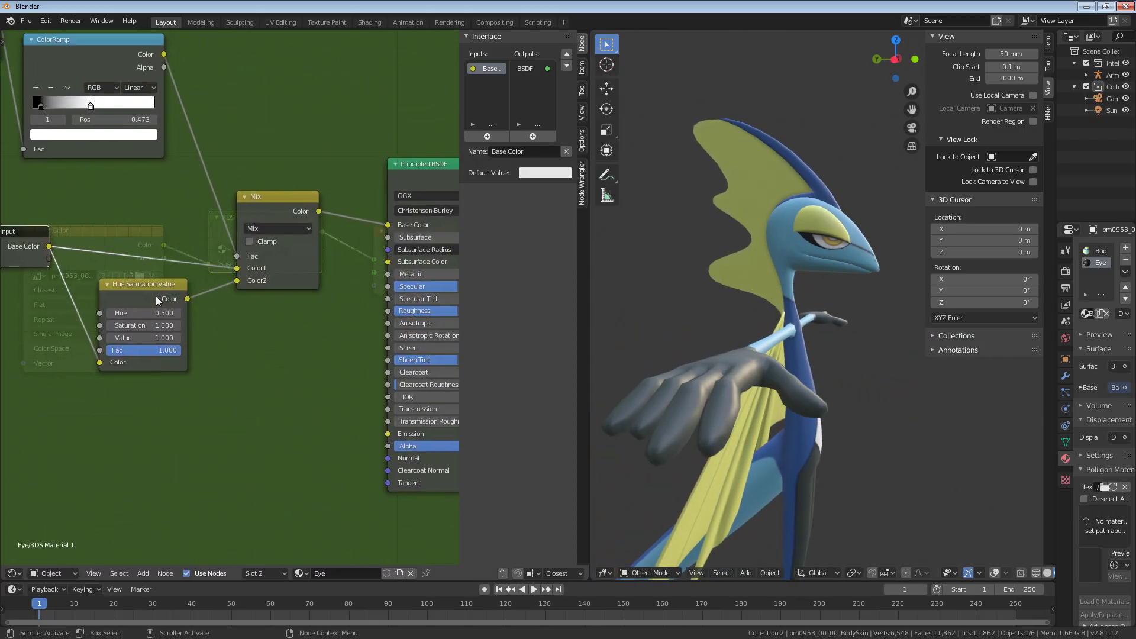
pyautogui.moveTo(49, 246); pyautogui.dragTo(388, 226)
pyautogui.moveTo(341, 222); pyautogui.dragTo(280, 233, button='middle')
pyautogui.moveTo(286, 219); pyautogui.dragTo(364, 233)
# Step: Set the Hue Saturation Value node's Value to 2.5 and check the rim highlights on the character's head
pyautogui.moveTo(230, 265); pyautogui.dragTo(268, 252, button='middle')
pyautogui.scroll(2, 267, 251)
pyautogui.click(181, 321)
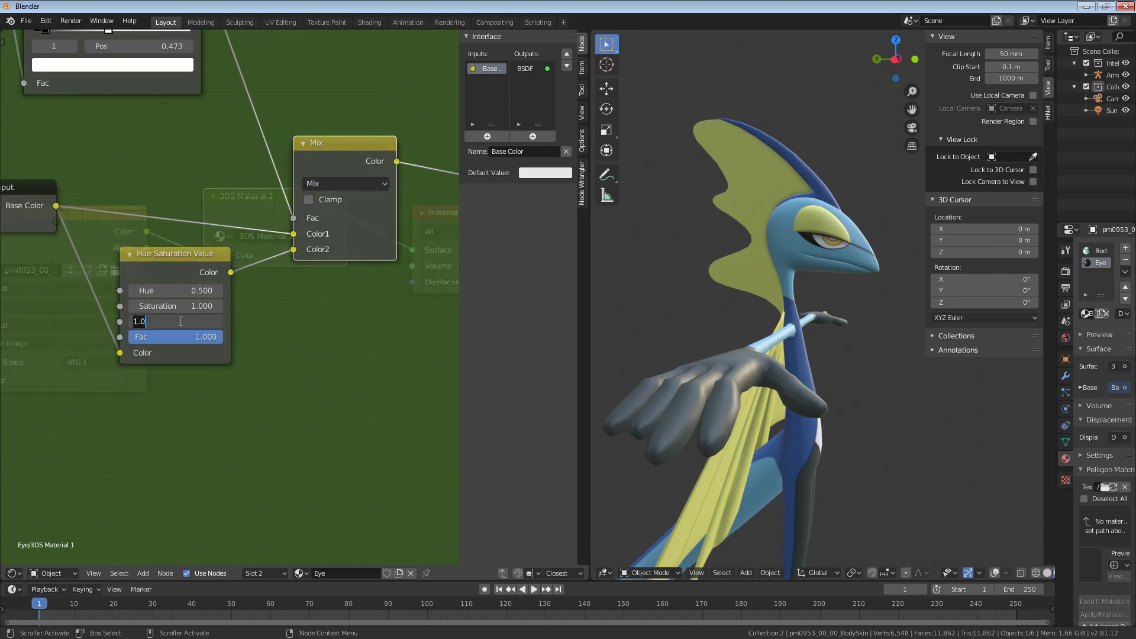
pyautogui.write('2.5')
pyautogui.press('Return')
pyautogui.moveTo(893, 332); pyautogui.dragTo(771, 310, button='middle')
pyautogui.scroll(2, 771, 310)
pyautogui.keyDown('shift'); pyautogui.moveTo(793, 355); pyautogui.dragTo(725, 323, button='middle'); pyautogui.keyUp('shift')
pyautogui.scroll(3, 743, 401)
pyautogui.keyDown('shift'); pyautogui.moveTo(781, 254); pyautogui.dragTo(802, 342, button='middle'); pyautogui.keyUp('shift')
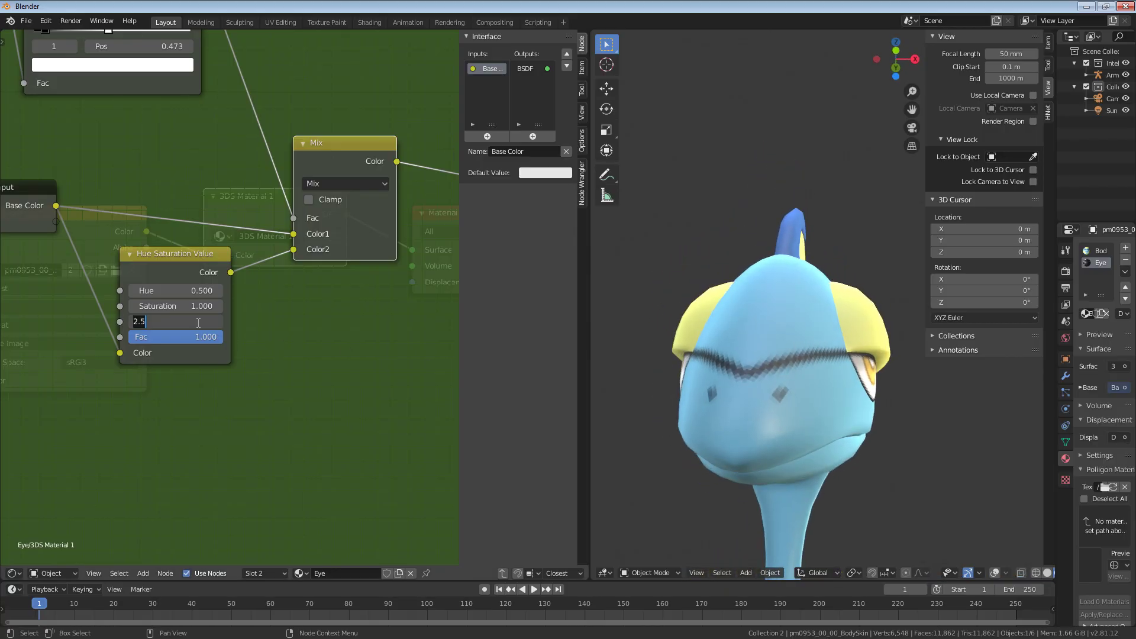
pyautogui.click(197, 321)
pyautogui.write('2.5')
pyautogui.press('Return')
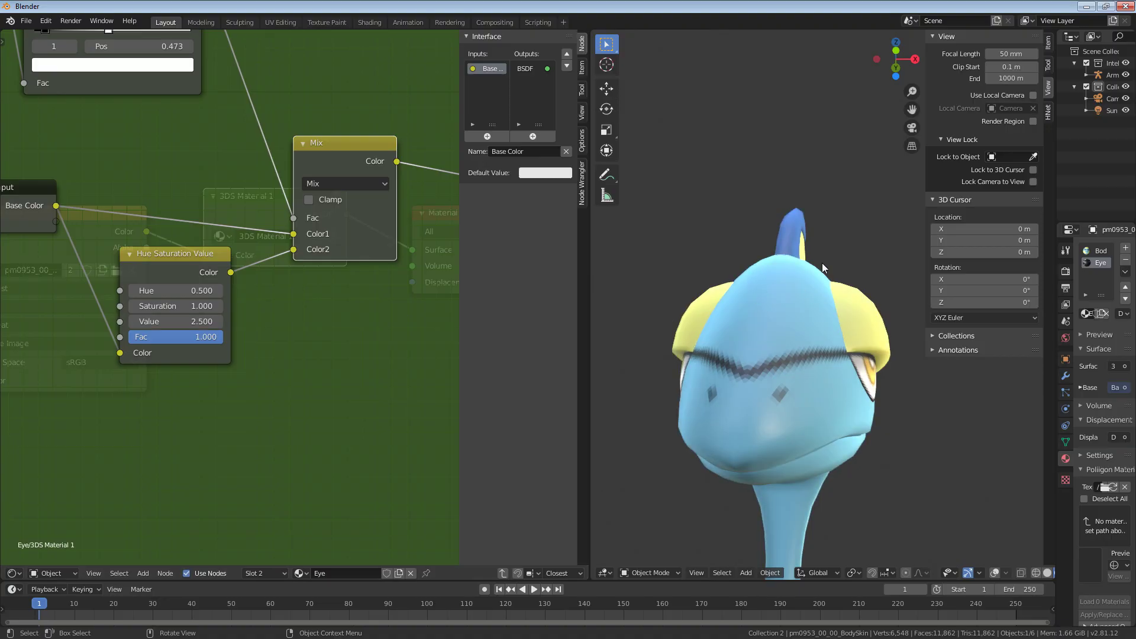
# Step: Exit the 3DS Material 1 group in the Eye material and the open node group in the compositor
pyautogui.scroll(-3, 255, 321)
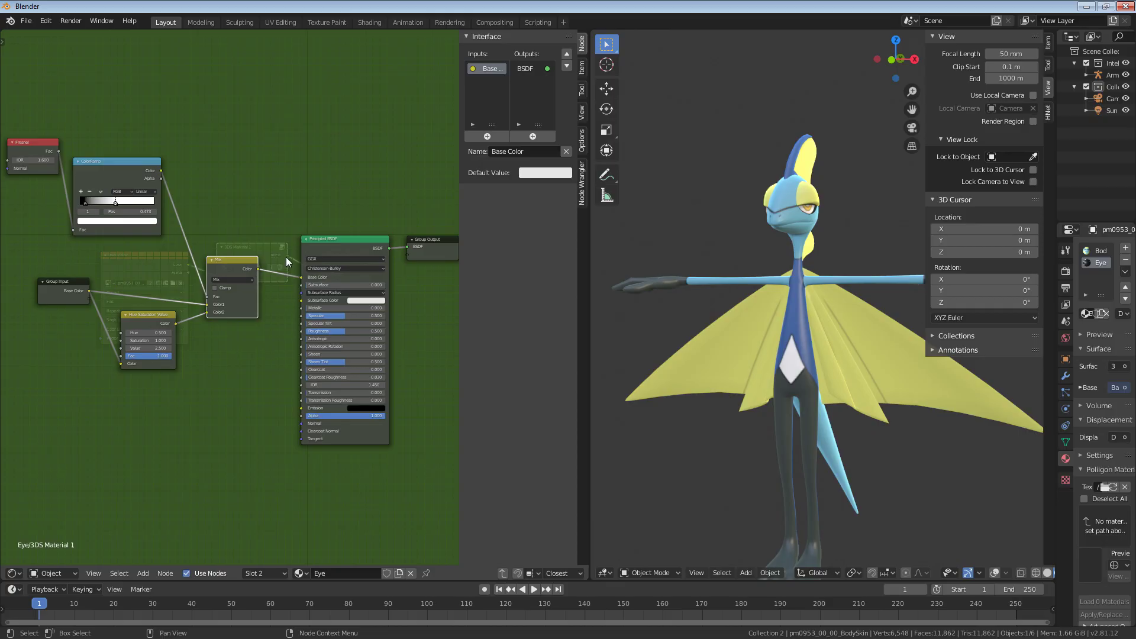
pyautogui.press('Tab')
pyautogui.click(161, 265)
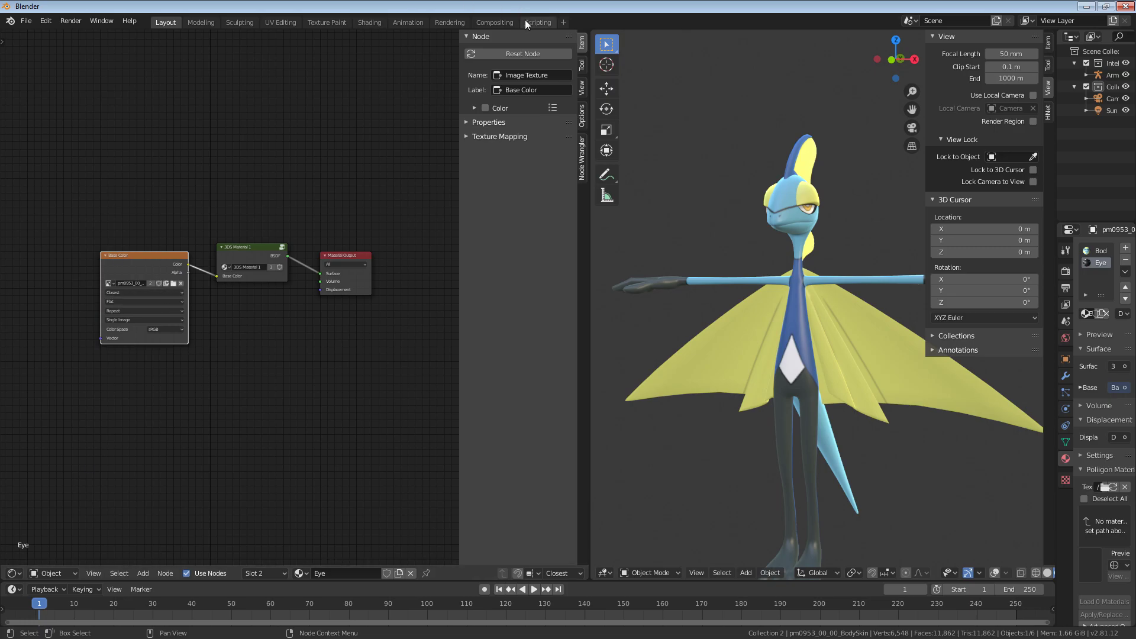
pyautogui.click(495, 22)
pyautogui.moveTo(336, 47); pyautogui.dragTo(329, 56, button='middle')
pyautogui.press('Tab')
# Step: Link the Render Layers' DiffCol output directly to the Composite node's Image input and inspect the flat colours
pyautogui.moveTo(292, 163); pyautogui.dragTo(461, 97)
pyautogui.scroll(-5, 467, 410)
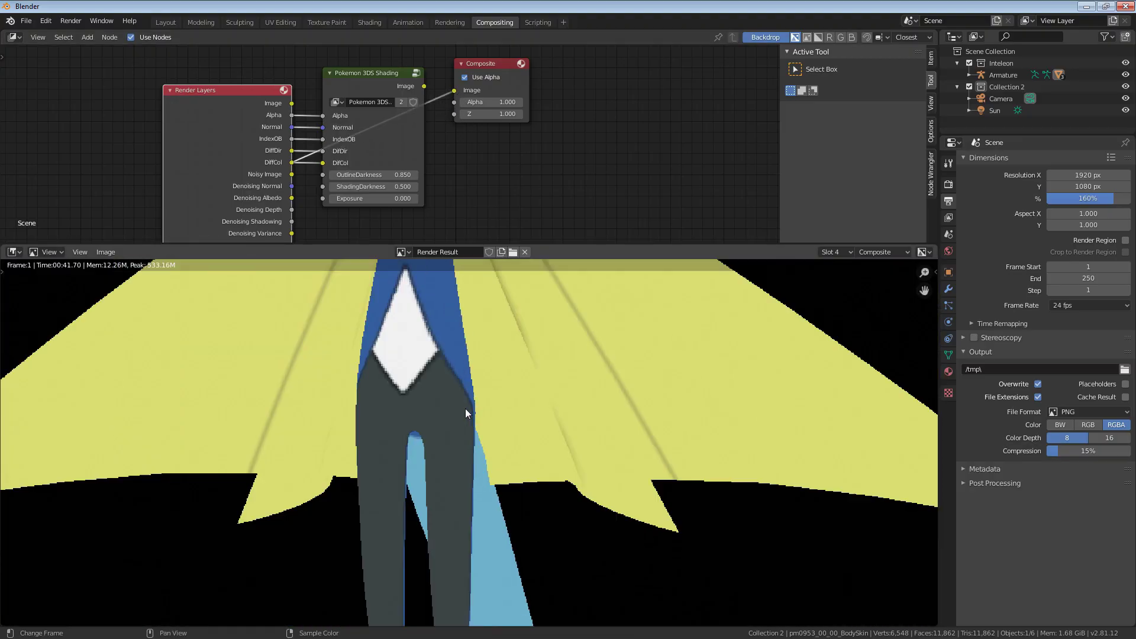
pyautogui.scroll(2, 468, 475)
pyautogui.scroll(4, 469, 475)
pyautogui.moveTo(456, 348); pyautogui.dragTo(445, 402, button='middle')
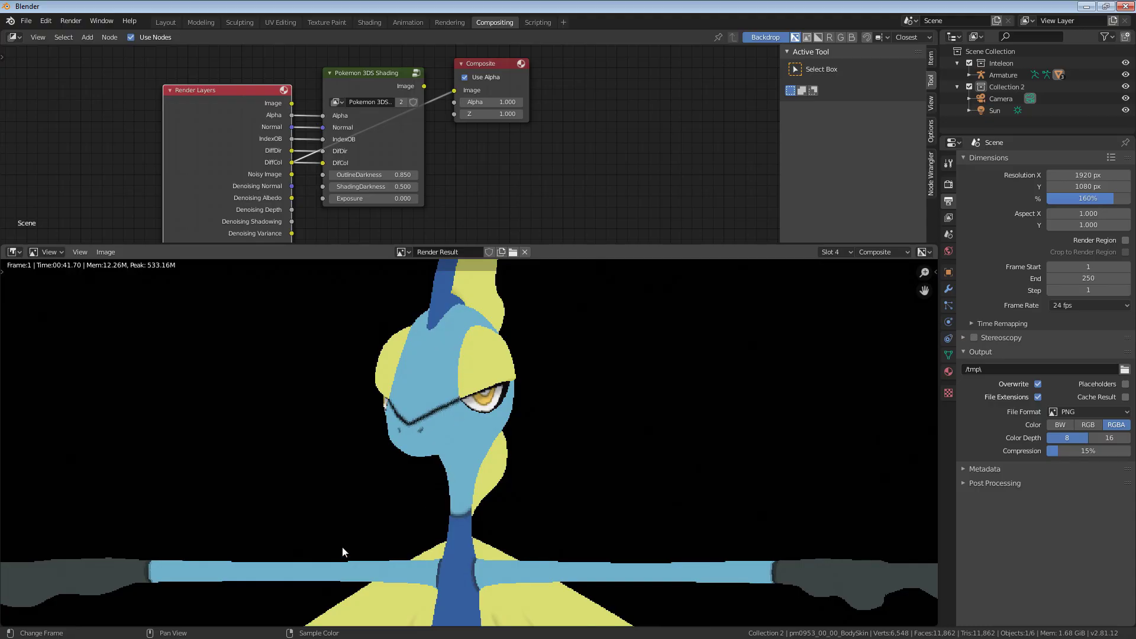
pyautogui.moveTo(477, 482); pyautogui.dragTo(471, 420, button='middle')
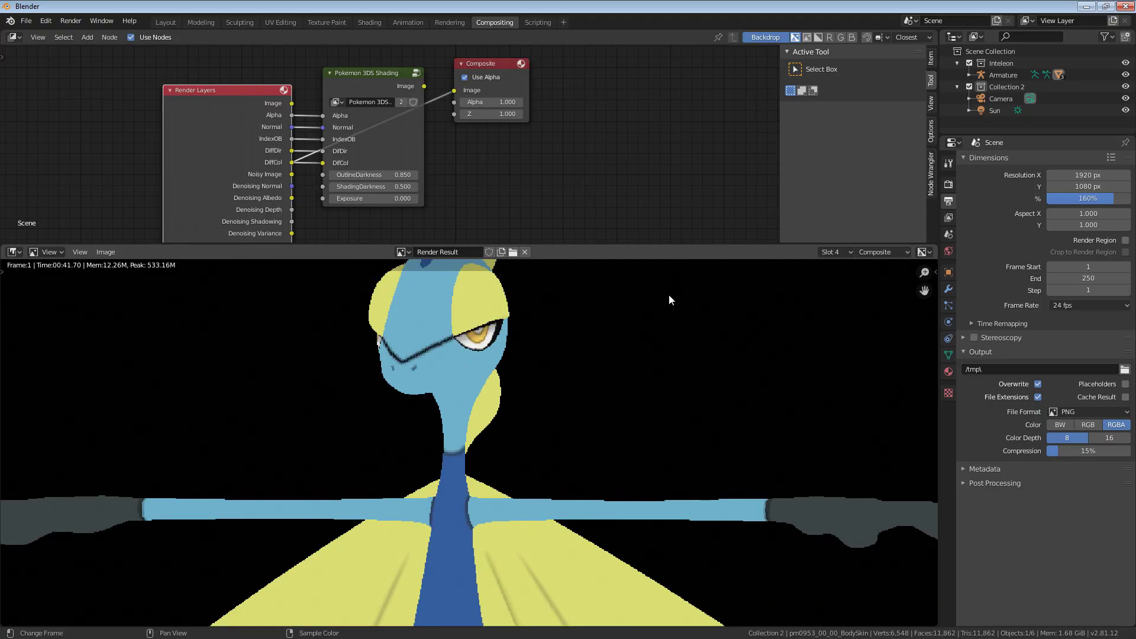
# Step: Render the frame into Slot 5 and inspect the character's head
pyautogui.click(839, 254)
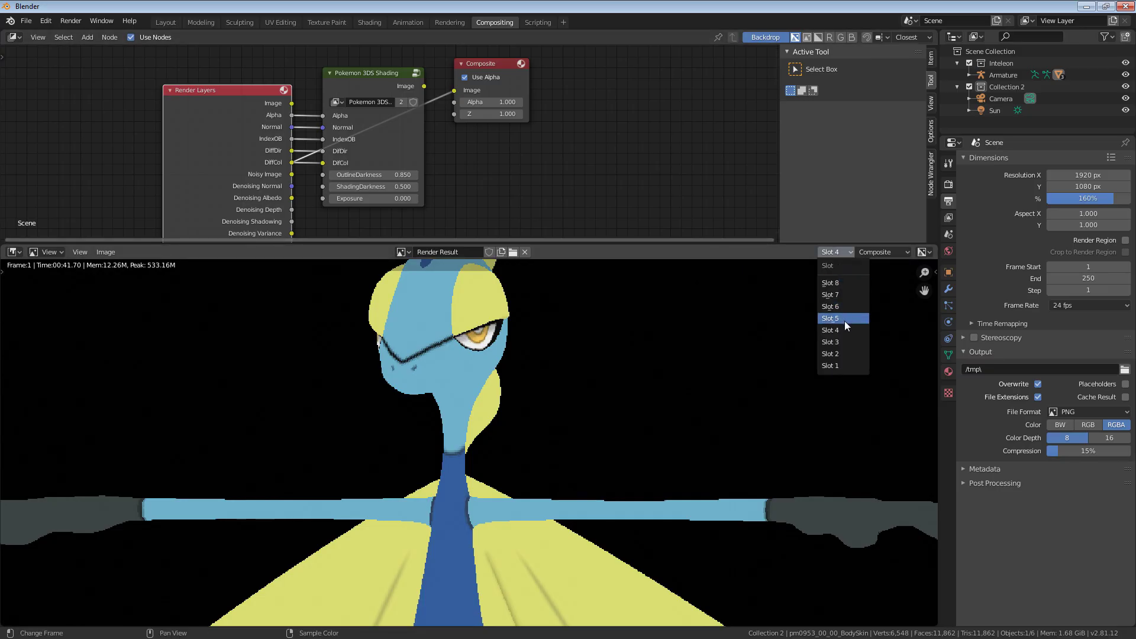
pyautogui.click(845, 323)
pyautogui.press('F12')
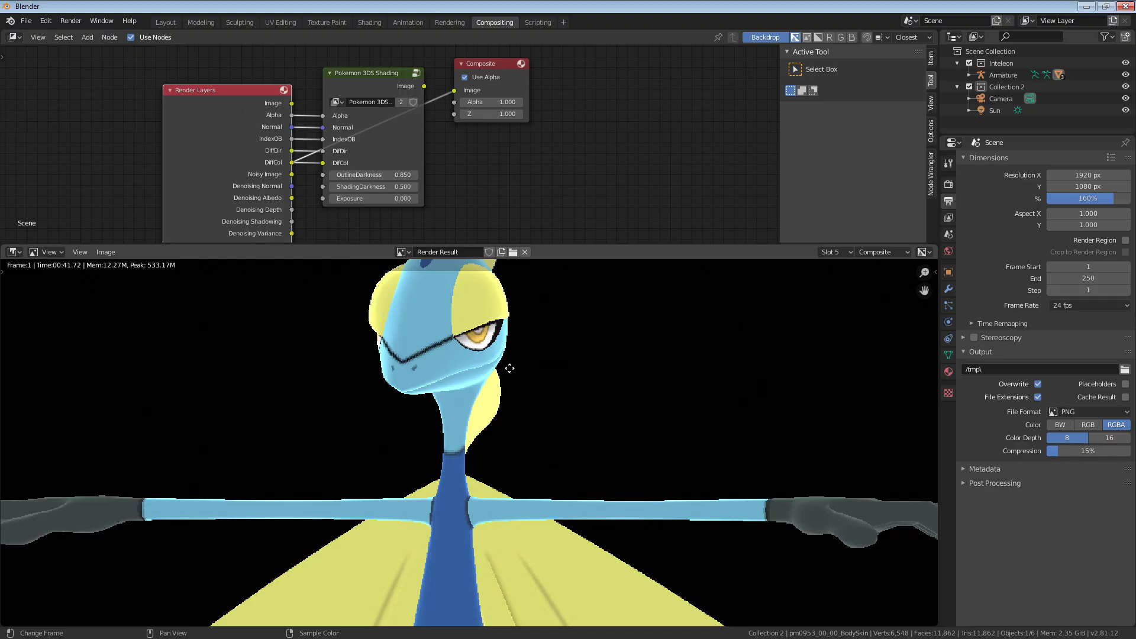
pyautogui.moveTo(507, 368); pyautogui.dragTo(500, 385, button='middle')
pyautogui.scroll(1, 272, 171)
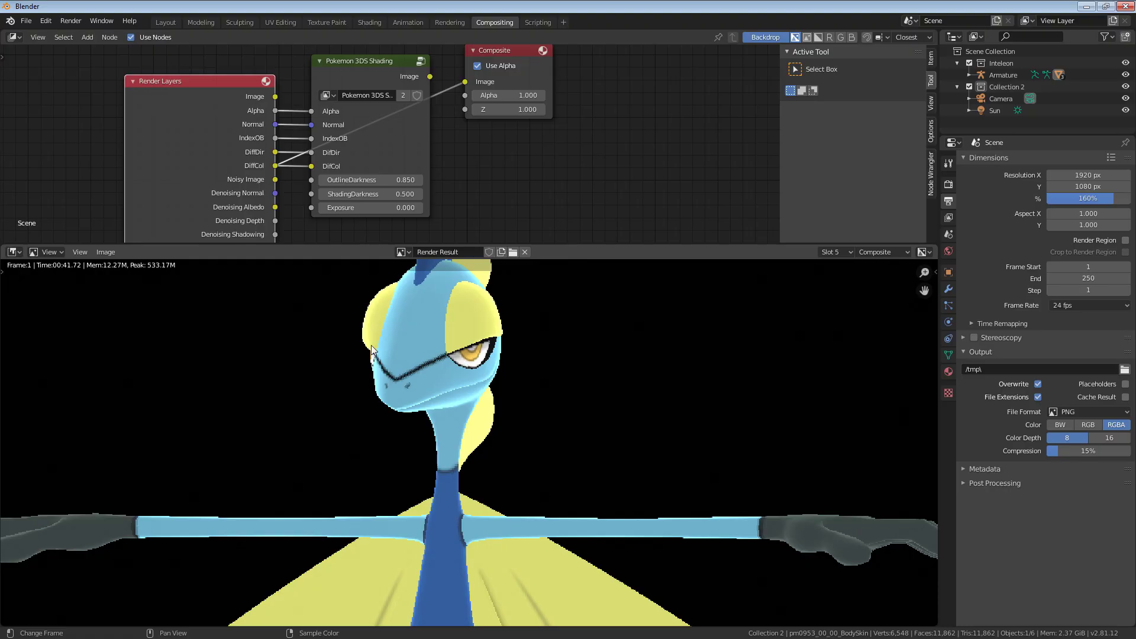
# Step: Reconnect the Pokemon 3DS Shading group's Image output to the Composite node and compare the renders in Slots 5 and 4
pyautogui.moveTo(430, 77); pyautogui.dragTo(466, 83)
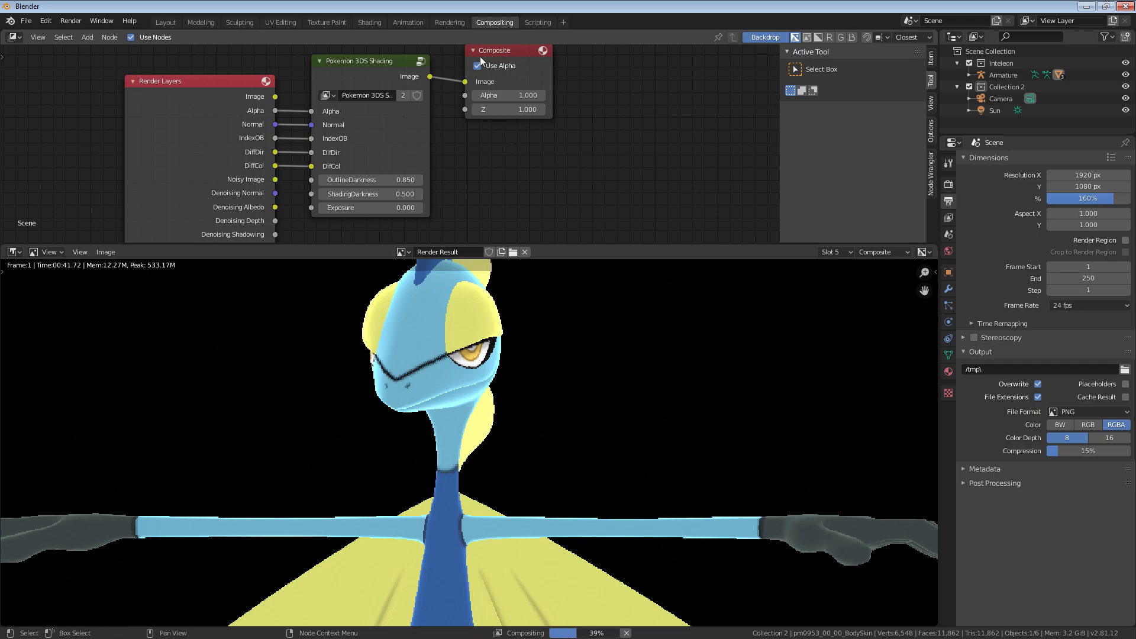
pyautogui.scroll(8, 519, 464)
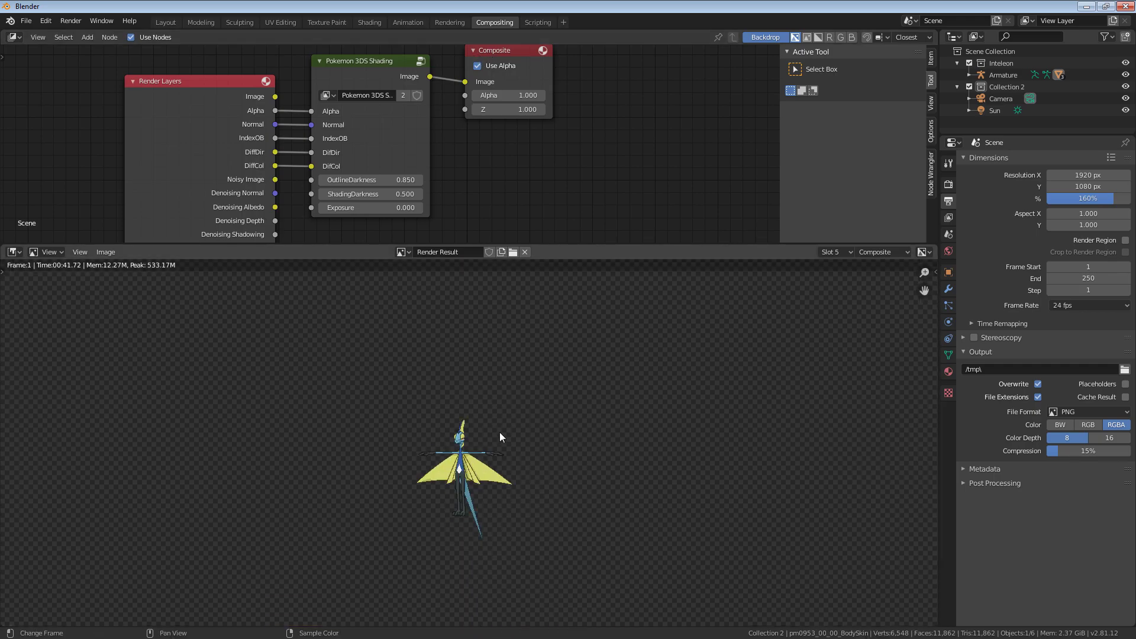
pyautogui.moveTo(487, 342); pyautogui.dragTo(481, 461, button='middle')
pyautogui.scroll(2, 456, 454)
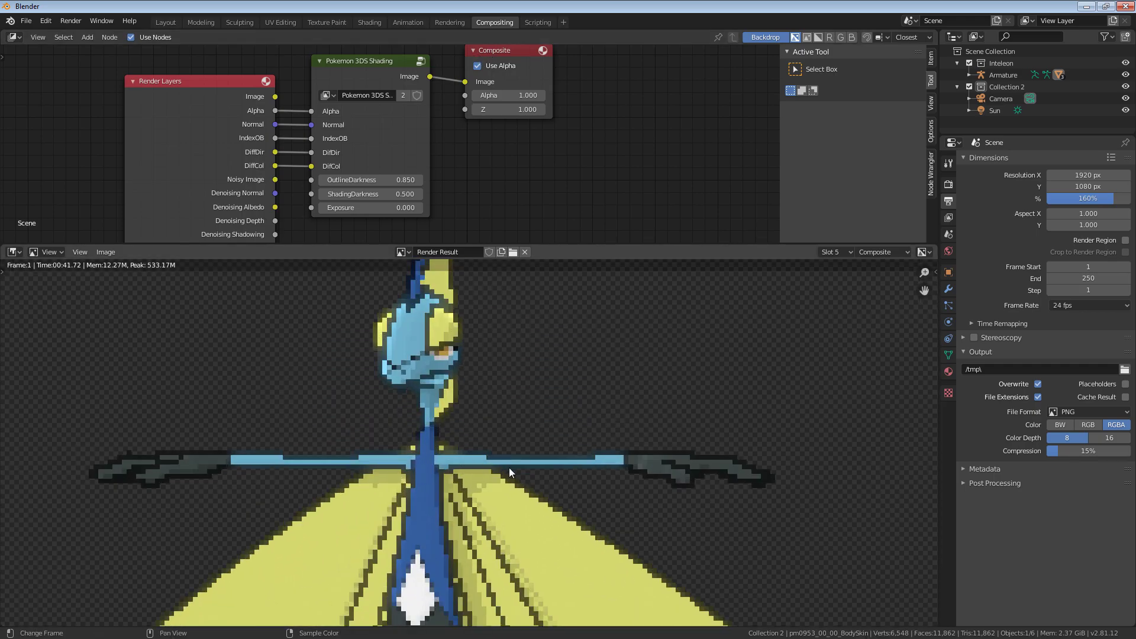
pyautogui.scroll(-2, 495, 452)
pyautogui.scroll(4, 436, 398)
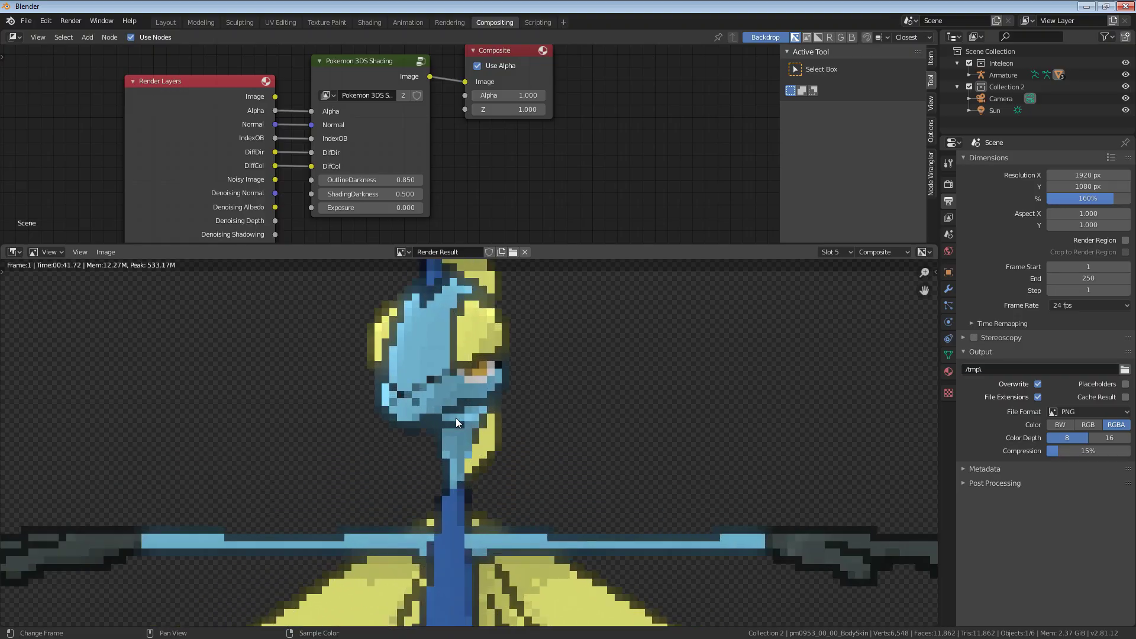
pyautogui.scroll(-6, 380, 388)
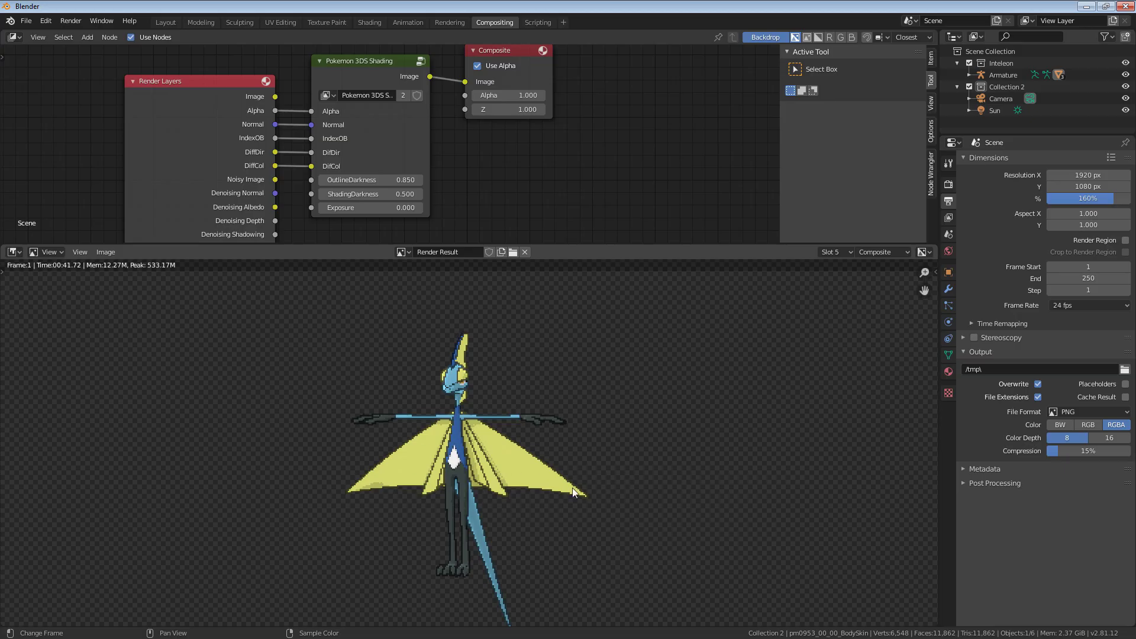
pyautogui.scroll(6, 462, 384)
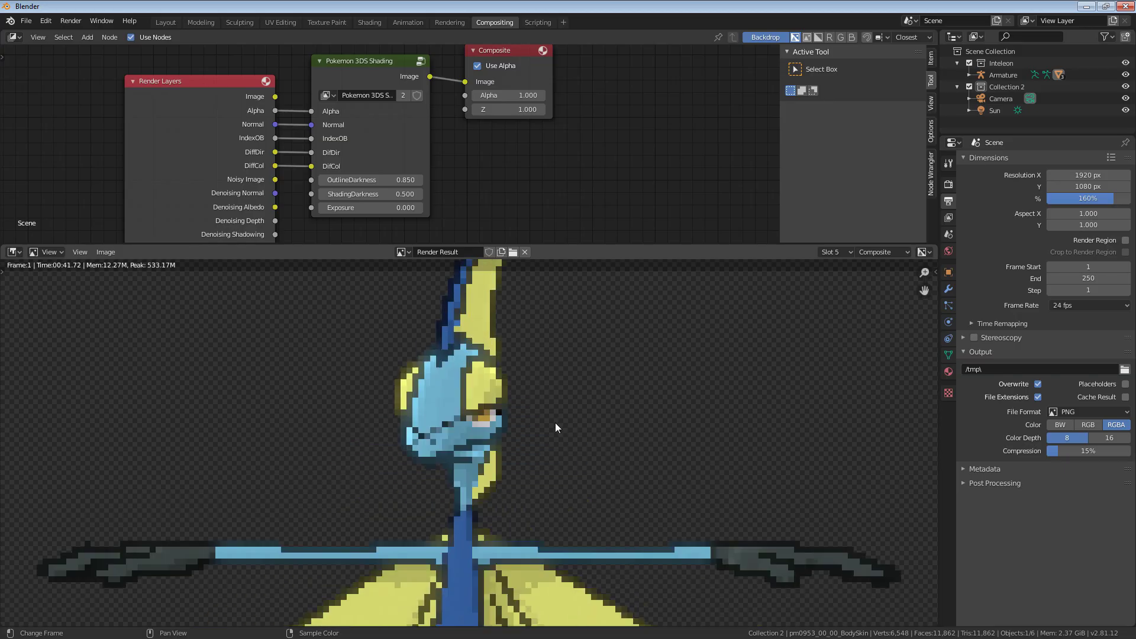
pyautogui.press('4')
pyautogui.moveTo(461, 389); pyautogui.dragTo(454, 436, button='middle')
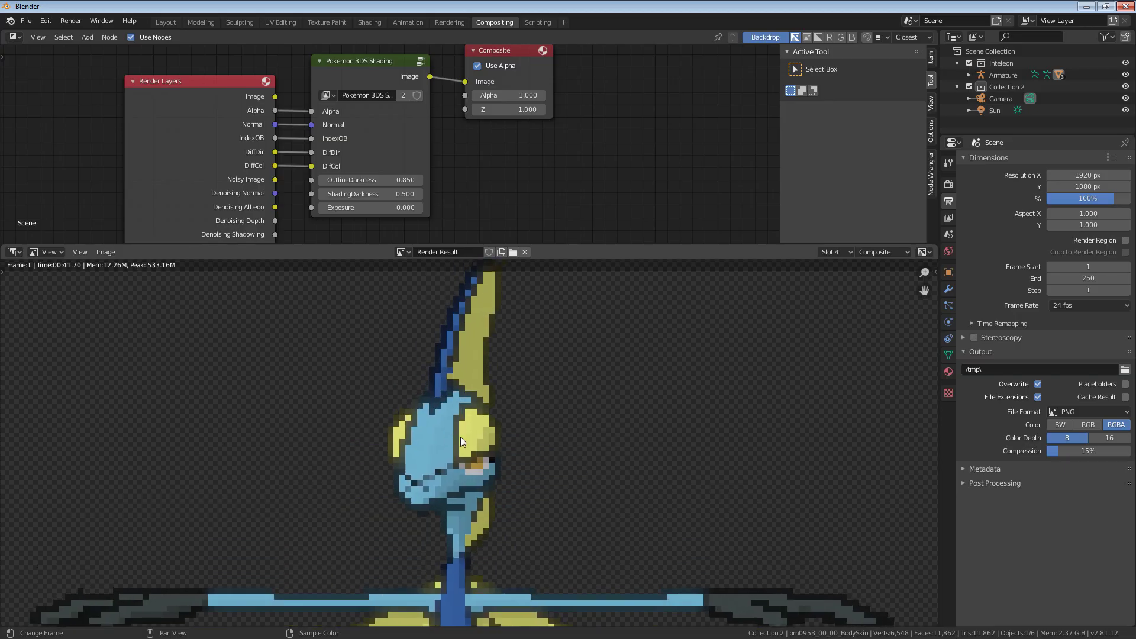
# Step: Compare the character's head in the Slot 4 and Slot 5 renders
pyautogui.press('5')
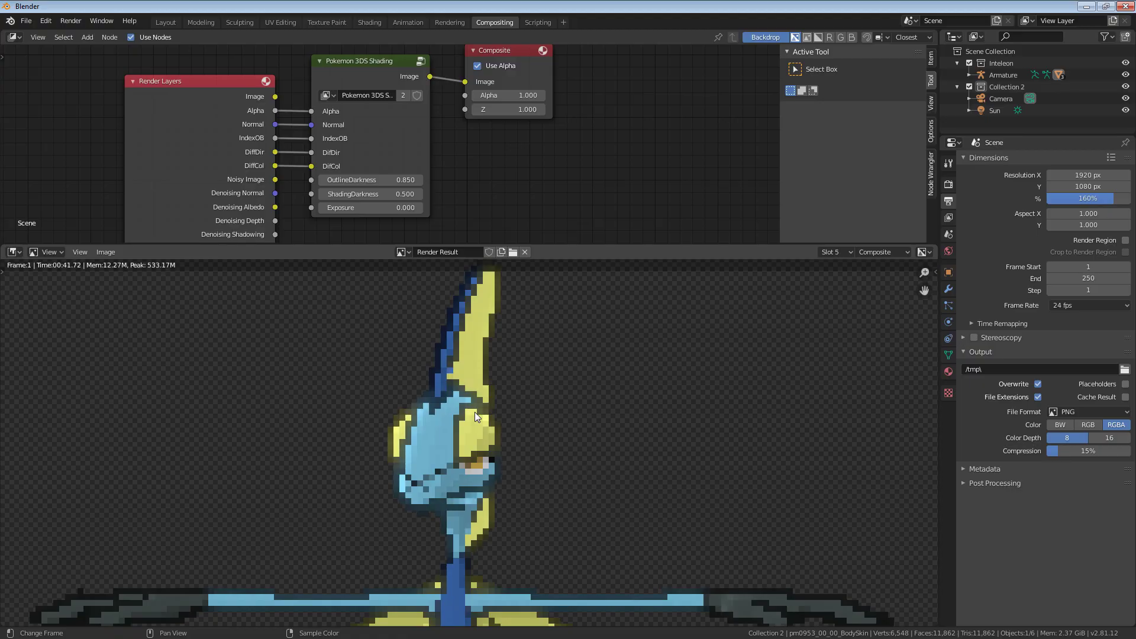
pyautogui.press('j')
pyautogui.hotkey('alt', 'j')
pyautogui.press('j')
pyautogui.scroll(-4, 524, 457)
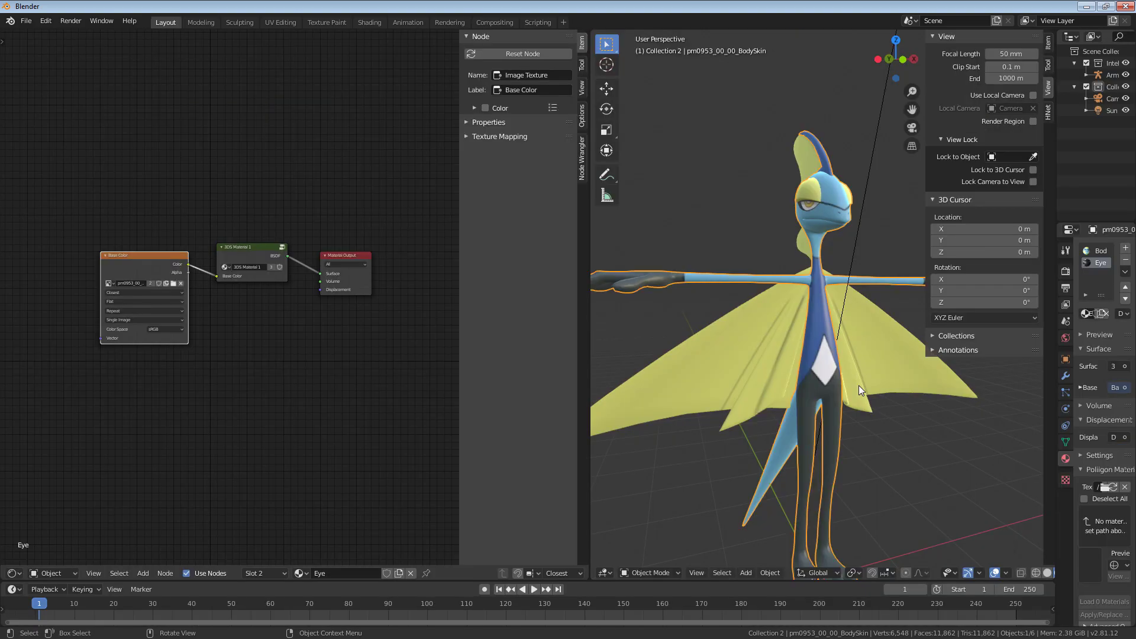
# Step: Edit the body mesh and select the full edge loop around the torso at the upper tip of the white diamond
pyautogui.moveTo(857, 385); pyautogui.dragTo(787, 396, button='middle')
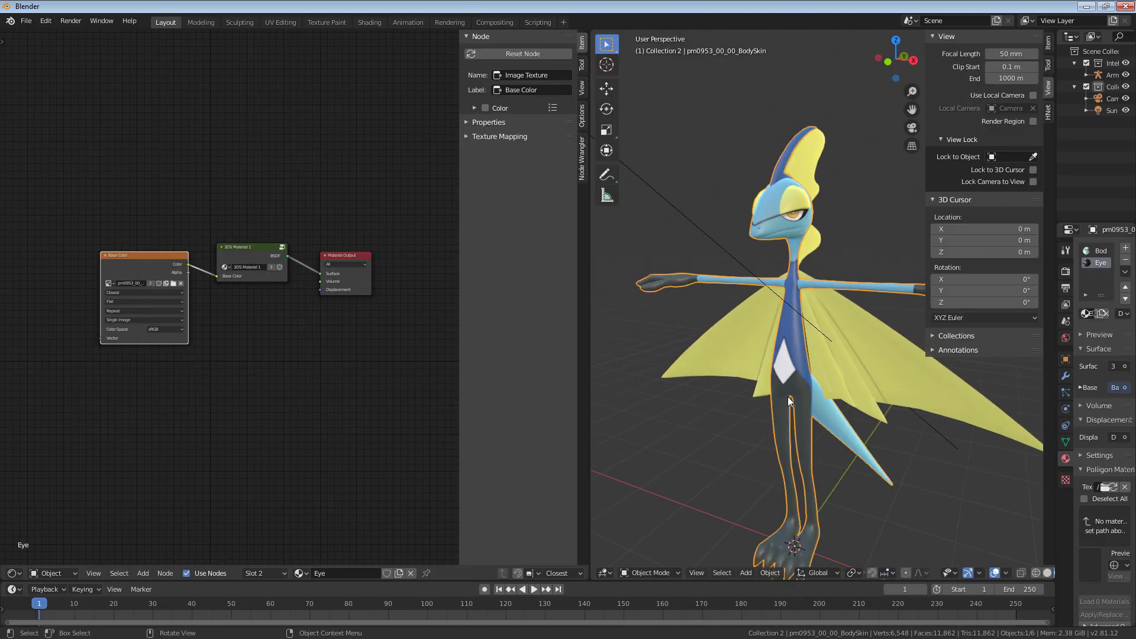
pyautogui.moveTo(787, 396); pyautogui.dragTo(770, 357, button='middle')
pyautogui.press('Tab')
pyautogui.scroll(6, 773, 357)
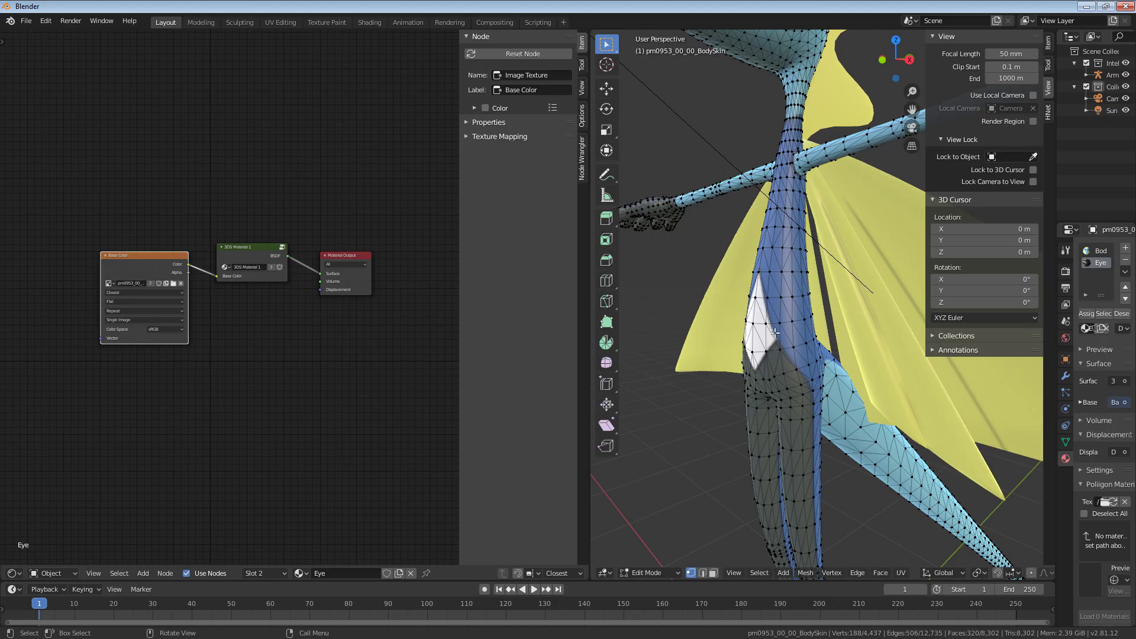
pyautogui.keyDown('alt'); pyautogui.click(787, 354); pyautogui.keyUp('alt')
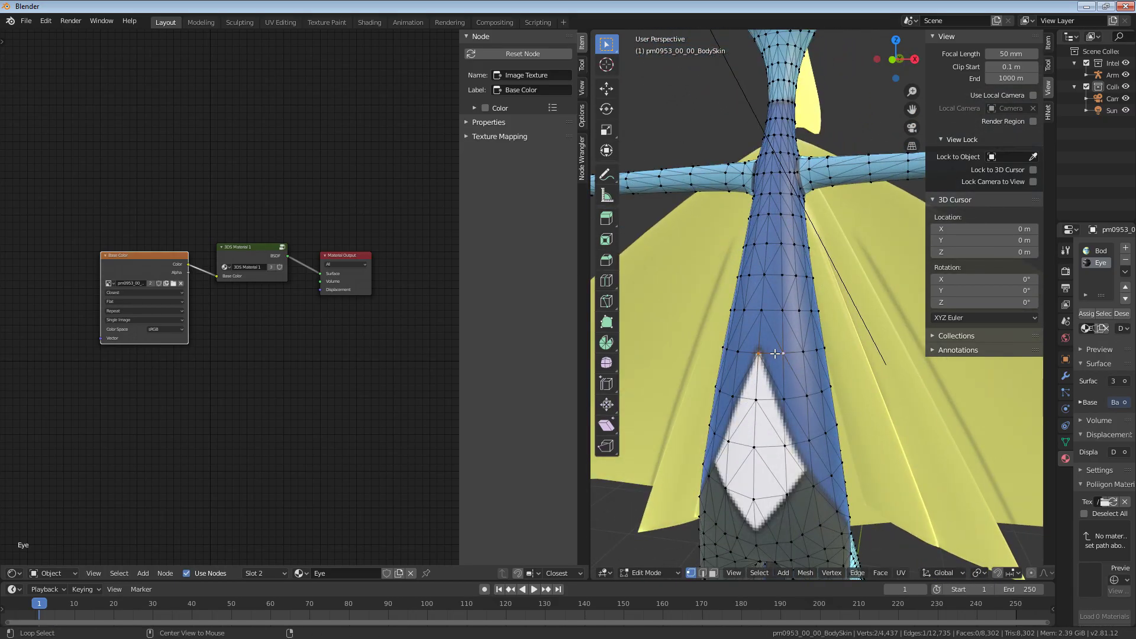
pyautogui.keyDown('alt'); pyautogui.keyDown('shift'); pyautogui.click(812, 353); pyautogui.keyUp('shift'); pyautogui.keyUp('alt')
pyautogui.moveTo(826, 353); pyautogui.dragTo(745, 355, button='middle')
pyautogui.keyDown('alt'); pyautogui.keyDown('shift'); pyautogui.click(745, 349); pyautogui.keyUp('shift'); pyautogui.keyUp('alt')
pyautogui.scroll(-5, 1024, 571)
pyautogui.click(1027, 572)
pyautogui.keyDown('alt'); pyautogui.keyDown('shift'); pyautogui.click(842, 332); pyautogui.keyUp('shift'); pyautogui.keyUp('alt')
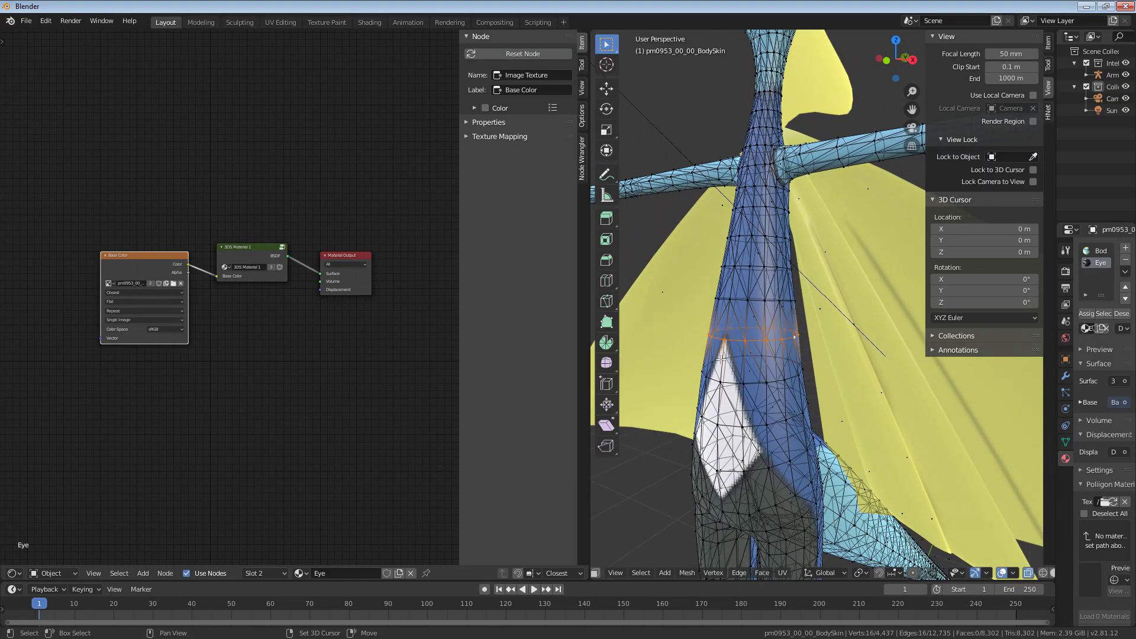
# Step: Apply Edge Split to the selected torso edge loop
pyautogui.hotkey('ctrl', 'e')
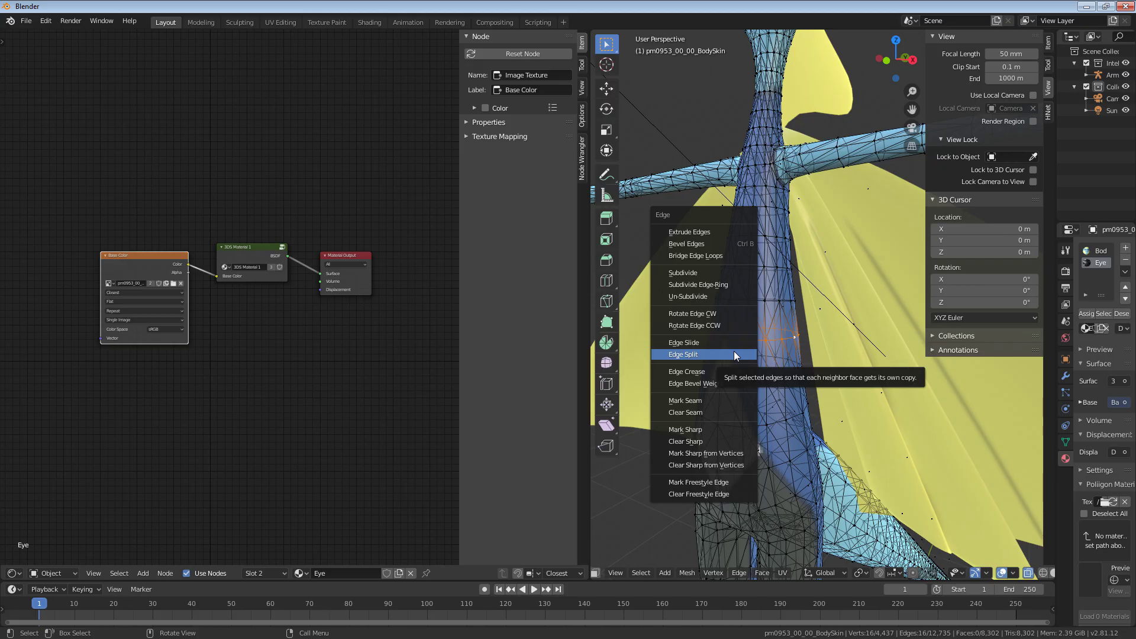
pyautogui.click(734, 354)
pyautogui.moveTo(734, 354); pyautogui.dragTo(784, 353, button='middle')
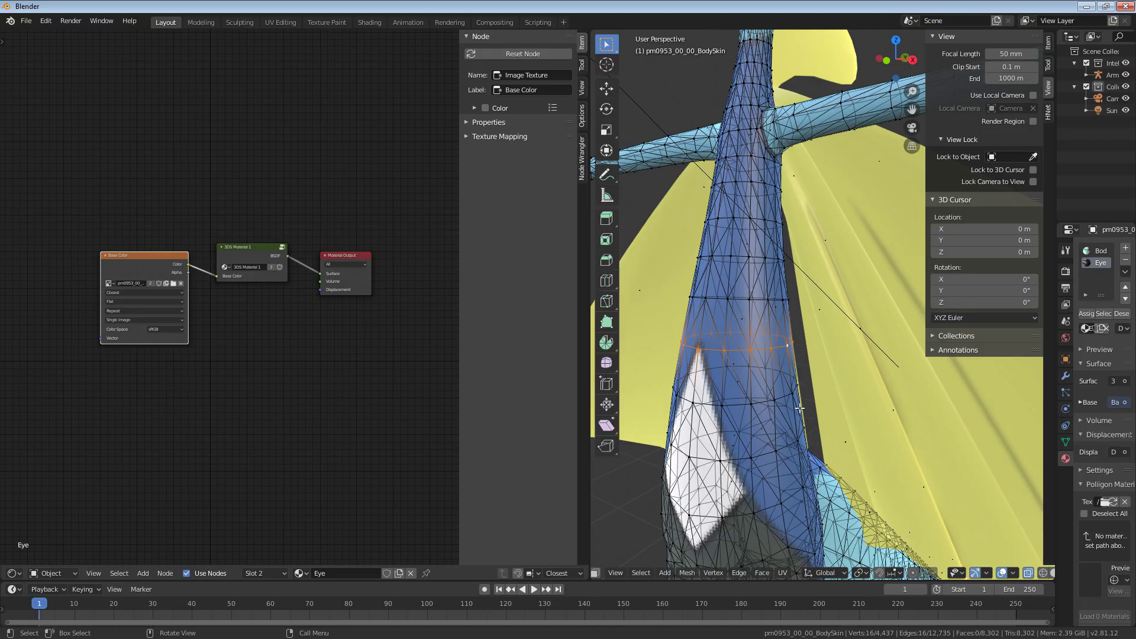
pyautogui.moveTo(717, 389); pyautogui.dragTo(773, 356, button='middle')
pyautogui.hotkey('ctrl', 'e')
pyautogui.click(773, 356)
pyautogui.press('Tab')
pyautogui.press('Tab')
# Step: Select all geometry linked below the torso split, separate the selection into its own object, and leave mesh editing
pyautogui.click(761, 359)
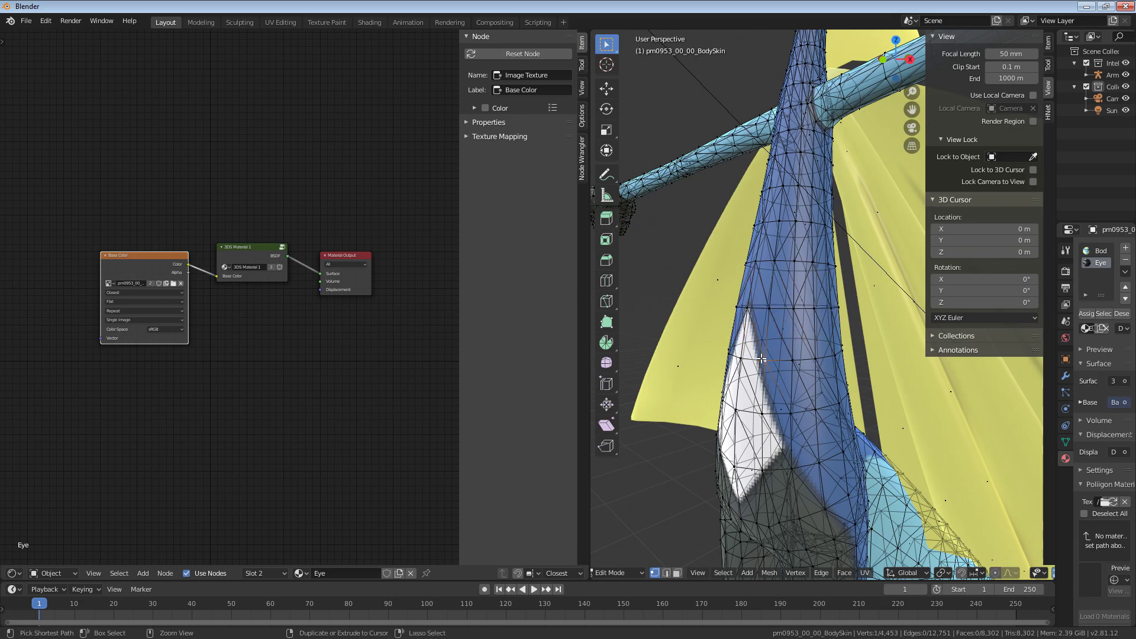
pyautogui.hotkey('ctrl', 'l')
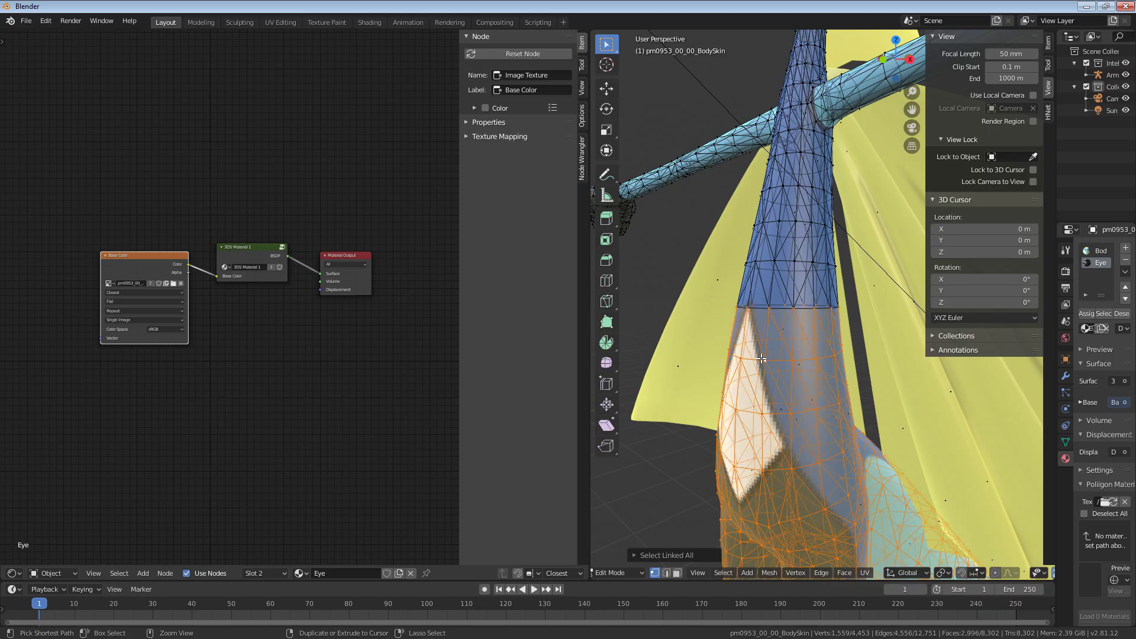
pyautogui.scroll(-2, 762, 359)
pyautogui.scroll(3, 761, 359)
pyautogui.press('p')
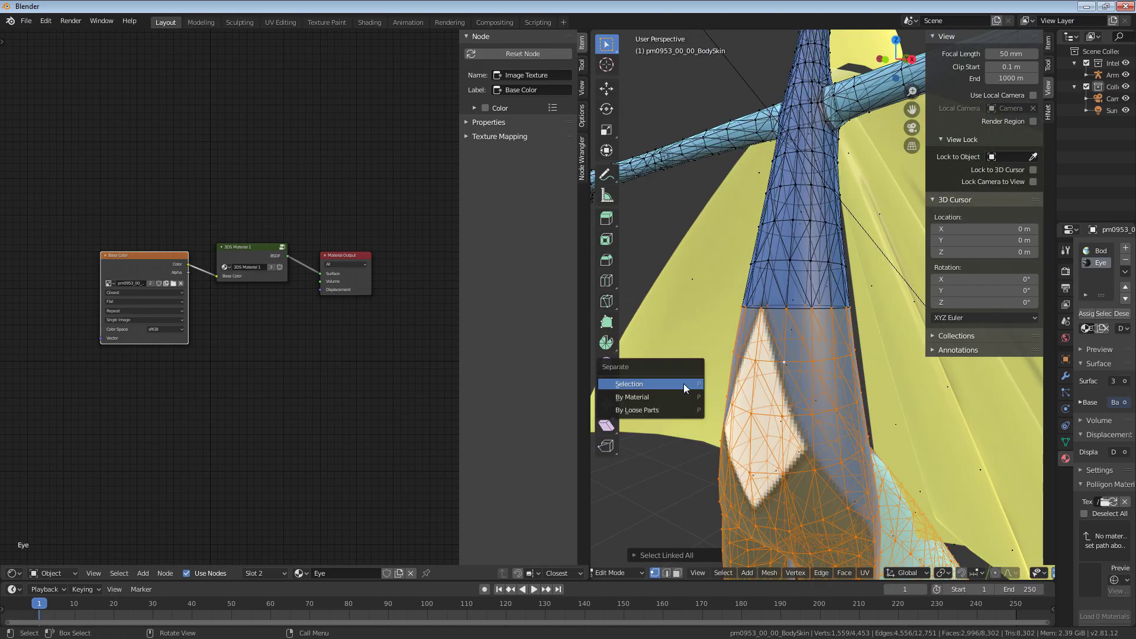
pyautogui.click(646, 391)
pyautogui.scroll(-2, 821, 324)
pyautogui.press('Tab')
# Step: Select the upper and lower body objects alternately to check the separation
pyautogui.click(818, 291)
pyautogui.click(821, 343)
pyautogui.click(818, 291)
pyautogui.click(817, 341)
pyautogui.click(815, 290)
pyautogui.click(814, 339)
pyautogui.click(810, 291)
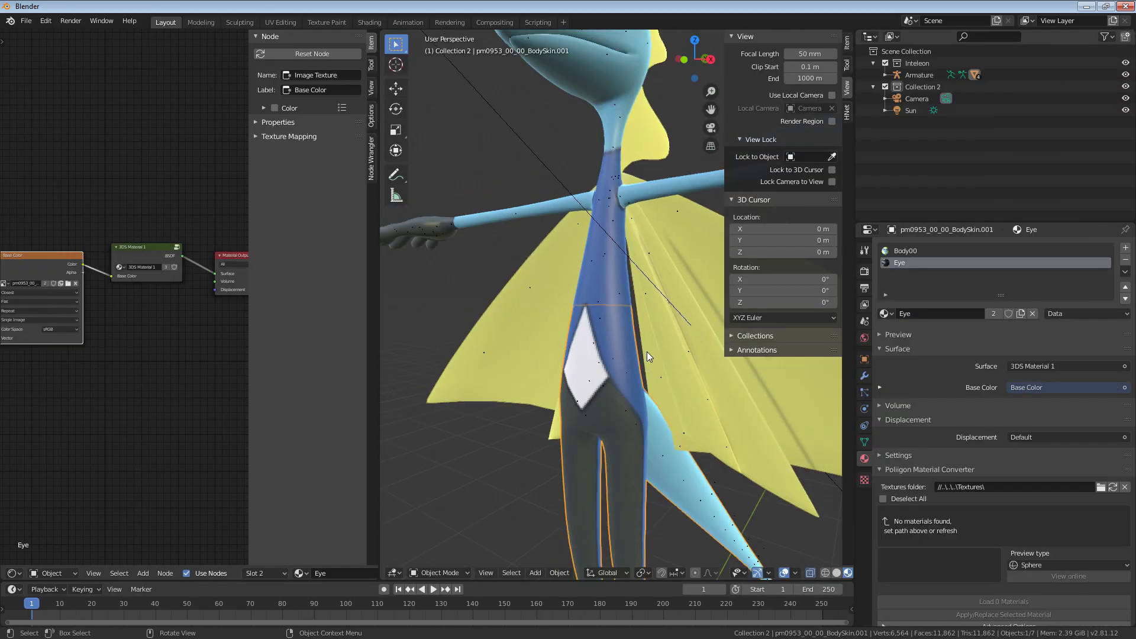
# Step: Set the lower body object's Pass Index to 1 in its object relations
pyautogui.moveTo(647, 352); pyautogui.dragTo(859, 392, button='middle')
pyautogui.click(864, 359)
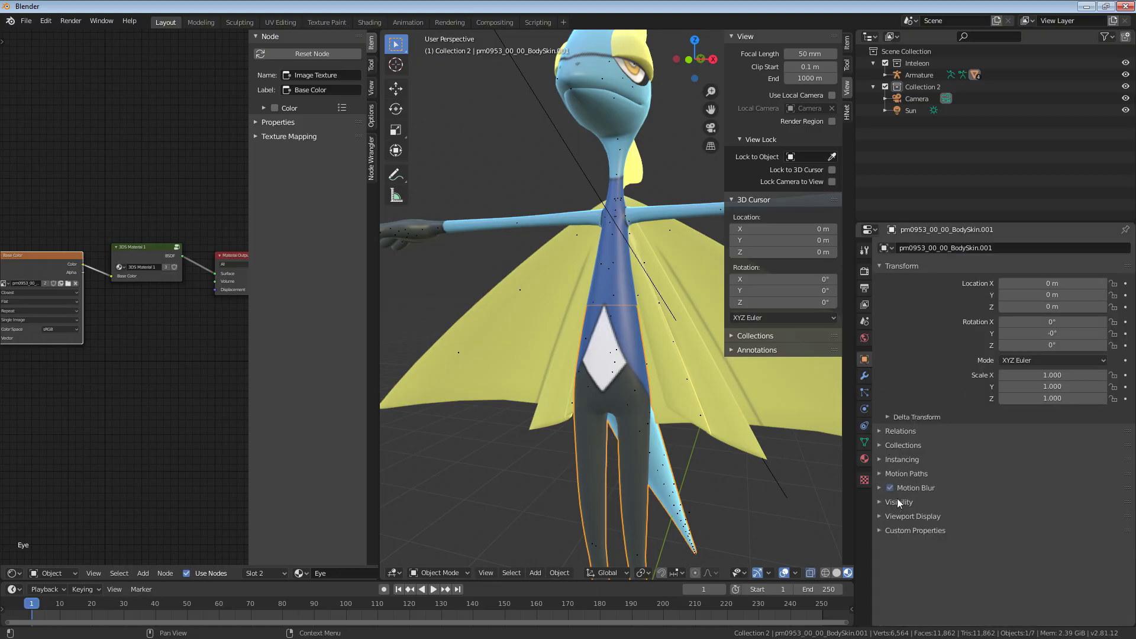
pyautogui.click(903, 433)
pyautogui.click(1053, 510)
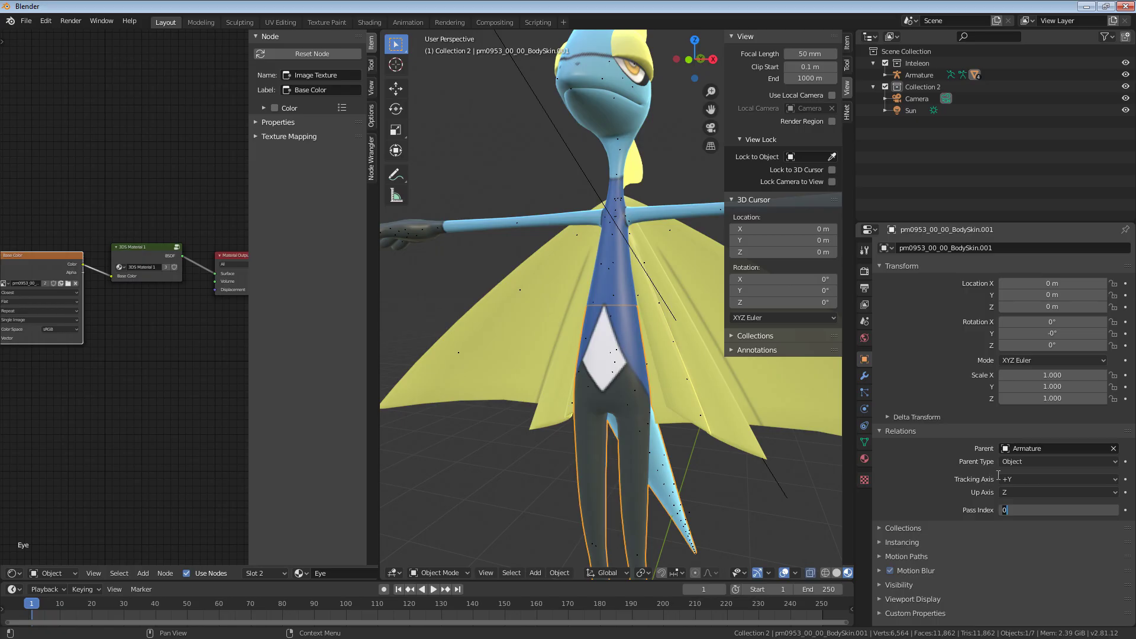
pyautogui.write('1')
pyautogui.press('Return')
# Step: Set the upper body object's Pass Index and check the values of the mantle and the lower body
pyautogui.click(620, 285)
pyautogui.click(1043, 509)
pyautogui.press('Return')
pyautogui.click(683, 335)
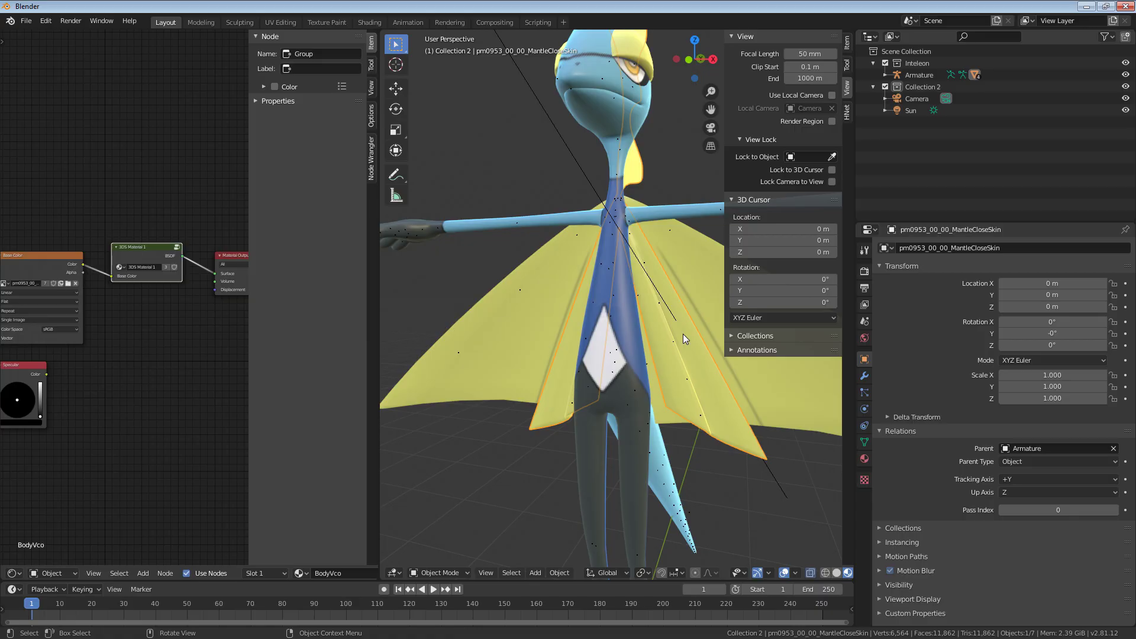
pyautogui.scroll(-4, 683, 333)
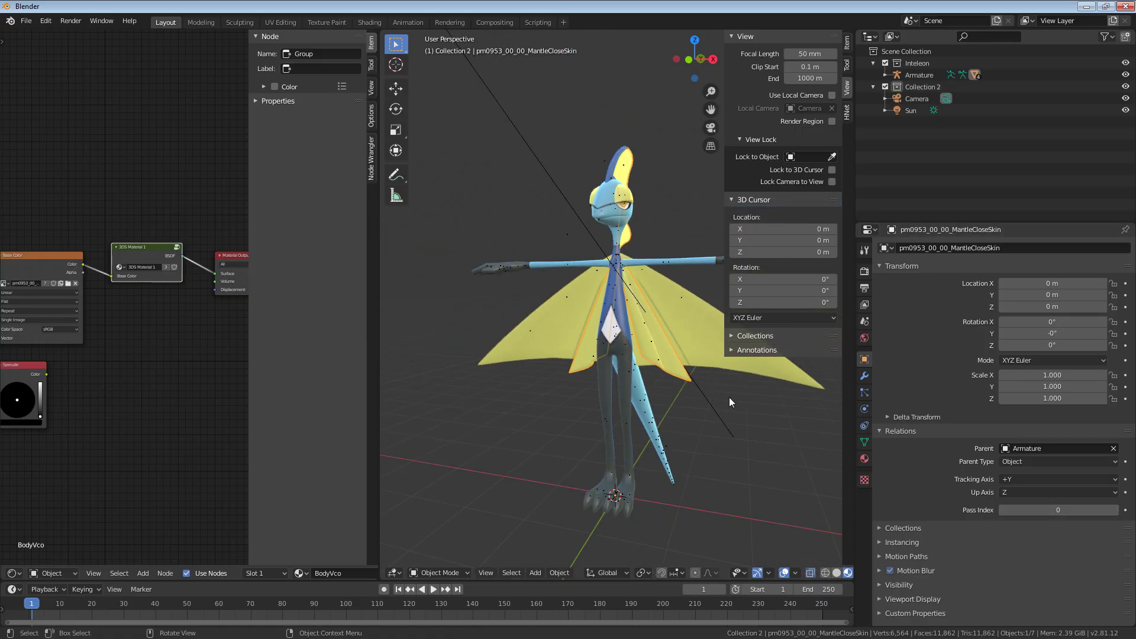
pyautogui.click(628, 288)
pyautogui.scroll(4, 628, 288)
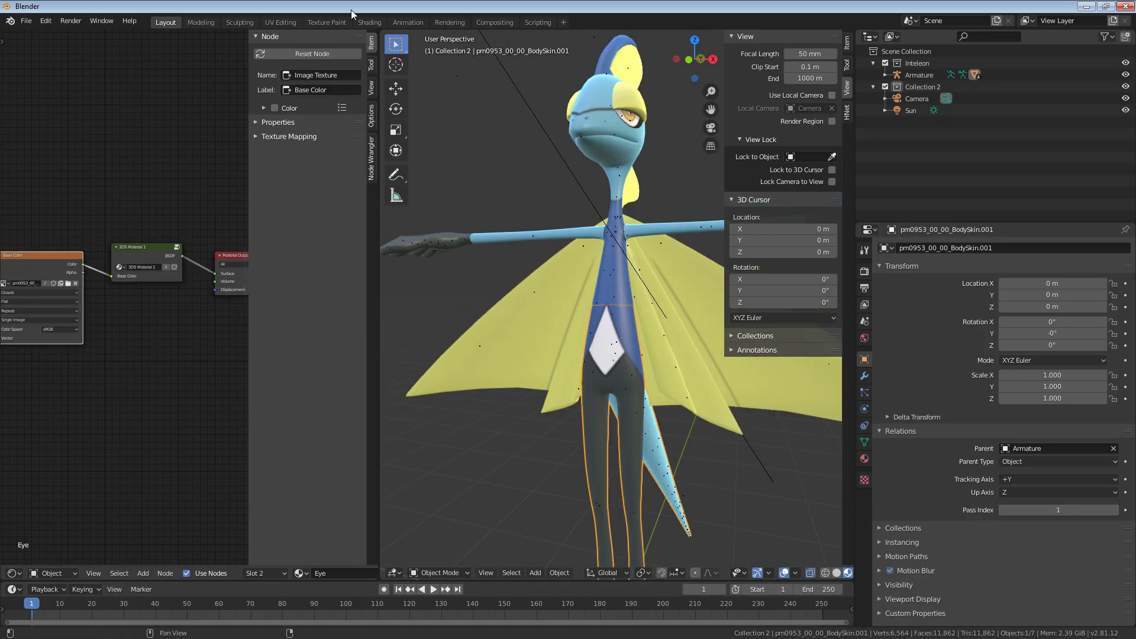
# Step: Render the frame into Slot 6 in the compositor and inspect the character
pyautogui.click(495, 22)
pyautogui.click(841, 252)
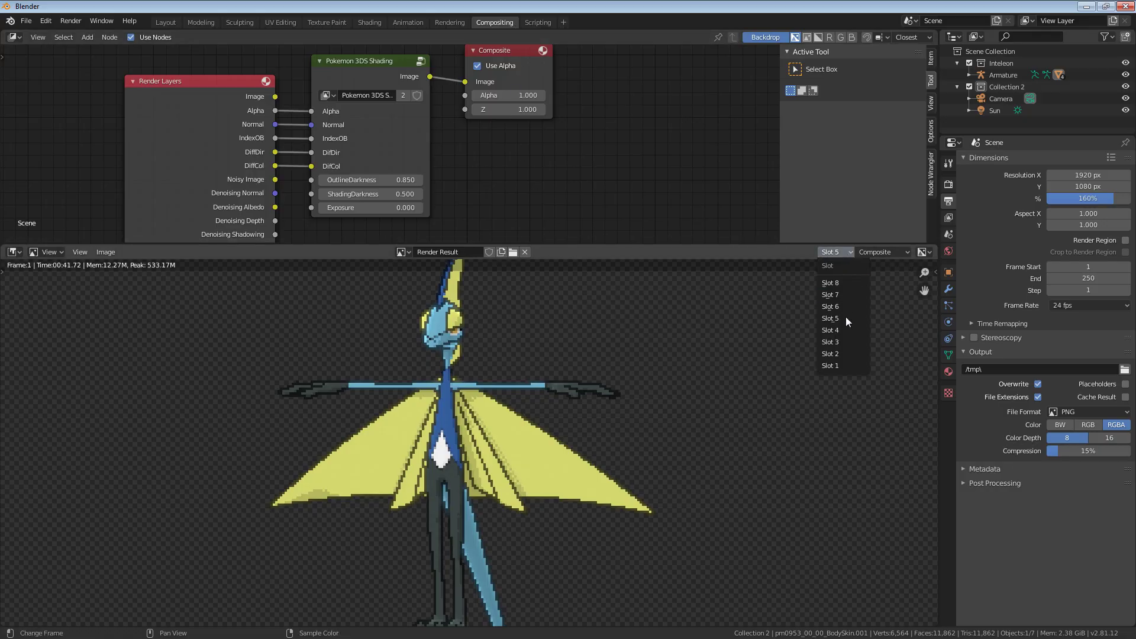
pyautogui.click(840, 306)
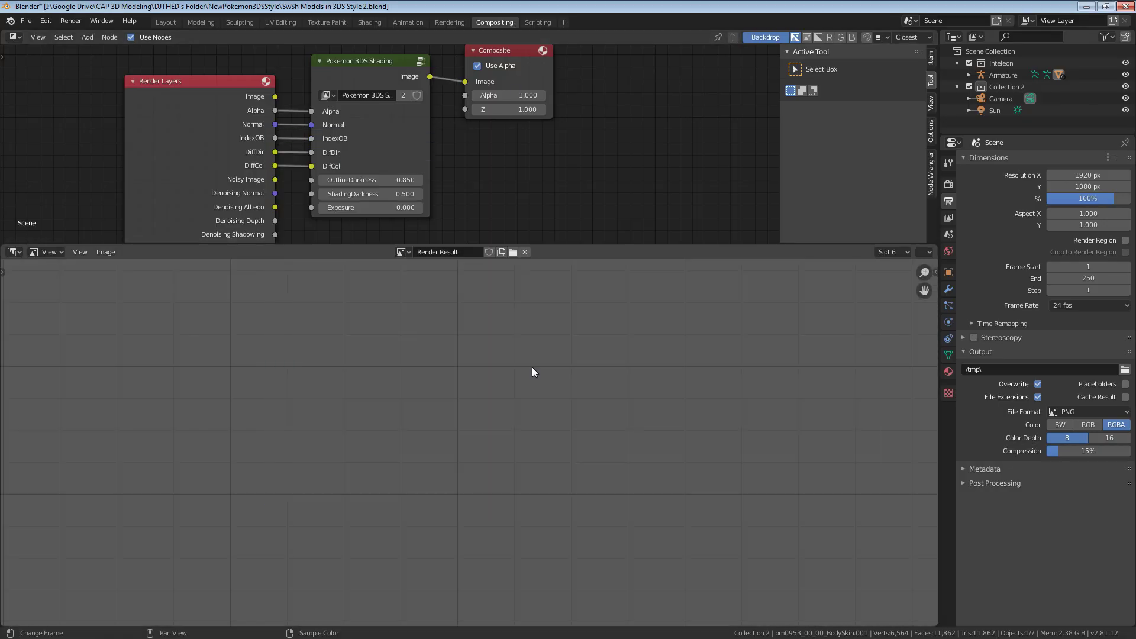
pyautogui.press('F12')
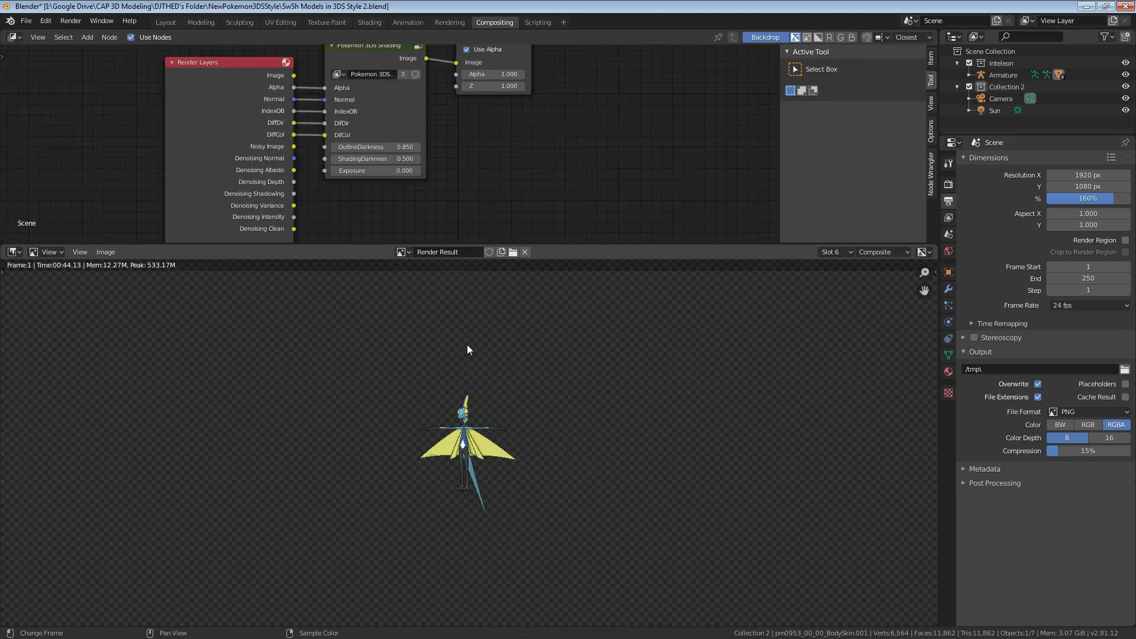
pyautogui.scroll(4, 488, 395)
pyautogui.scroll(-1, 493, 396)
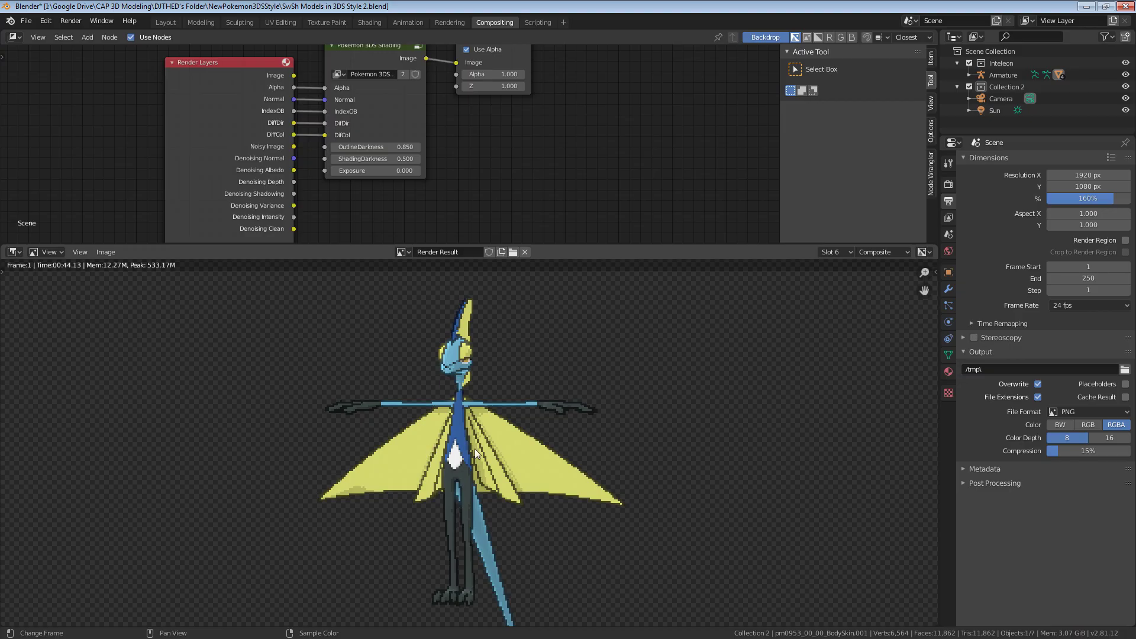
# Step: Open the Pokemon 3DS Shading group and add an ID Mask node below the Laplace node in the Outline frame
pyautogui.moveTo(420, 95); pyautogui.dragTo(427, 146, button='middle')
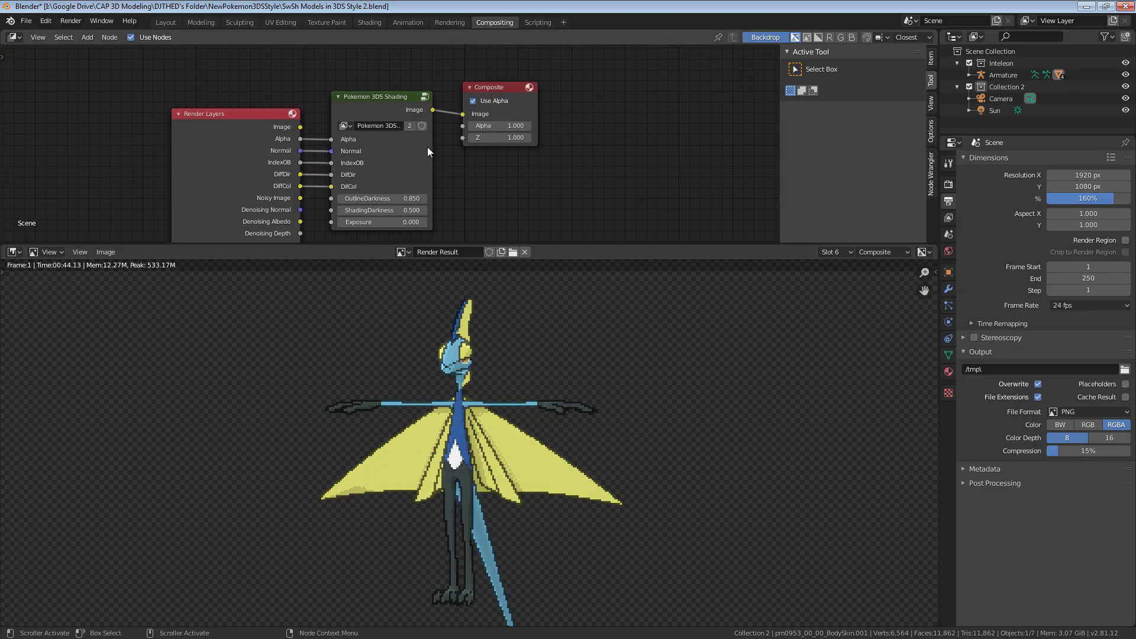
pyautogui.click(385, 104)
pyautogui.press('Tab')
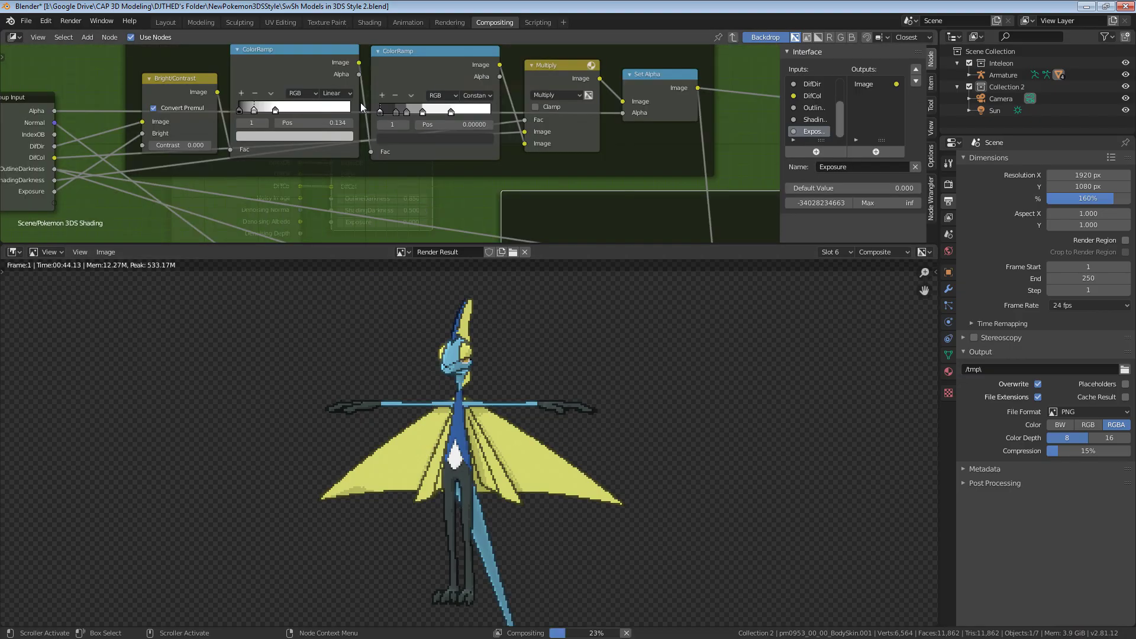
pyautogui.scroll(-3, 367, 112)
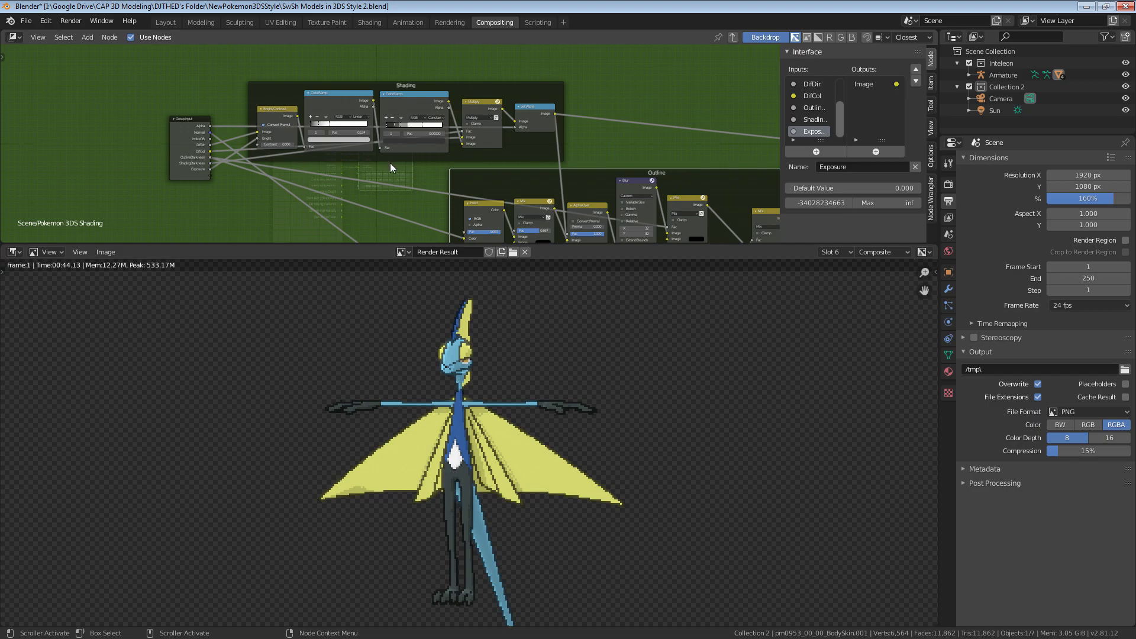
pyautogui.moveTo(390, 162); pyautogui.dragTo(367, 115, button='middle')
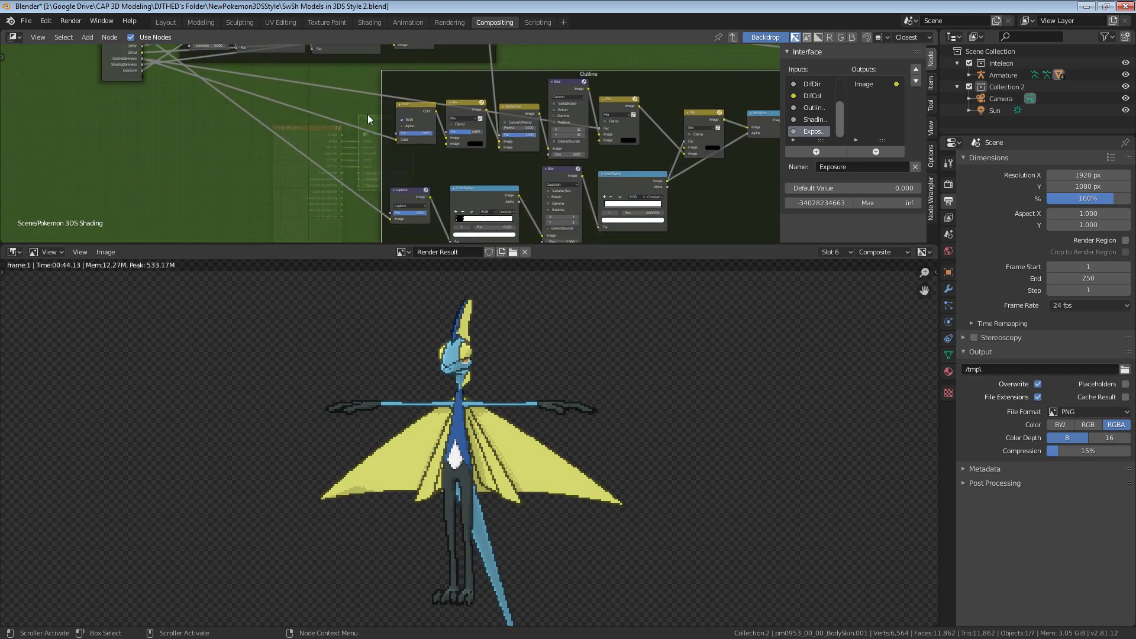
pyautogui.scroll(-4, 377, 106)
pyautogui.moveTo(450, 165); pyautogui.dragTo(393, 158, button='middle')
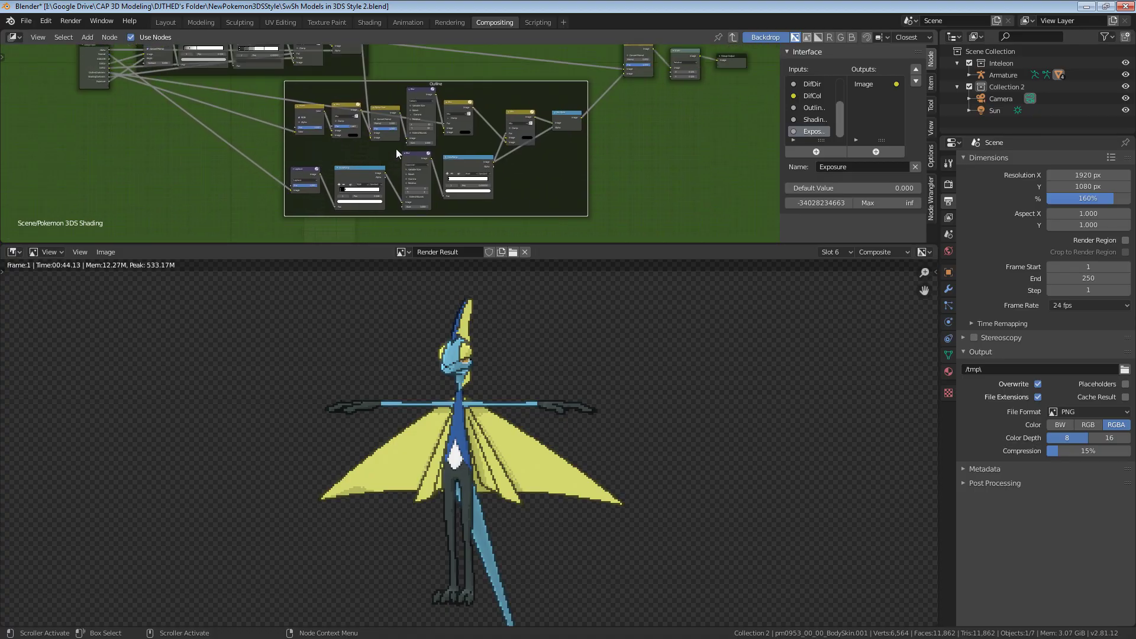
pyautogui.moveTo(505, 207); pyautogui.dragTo(516, 184, button='middle')
pyautogui.moveTo(398, 189); pyautogui.dragTo(422, 120, button='middle')
pyautogui.scroll(3, 424, 127)
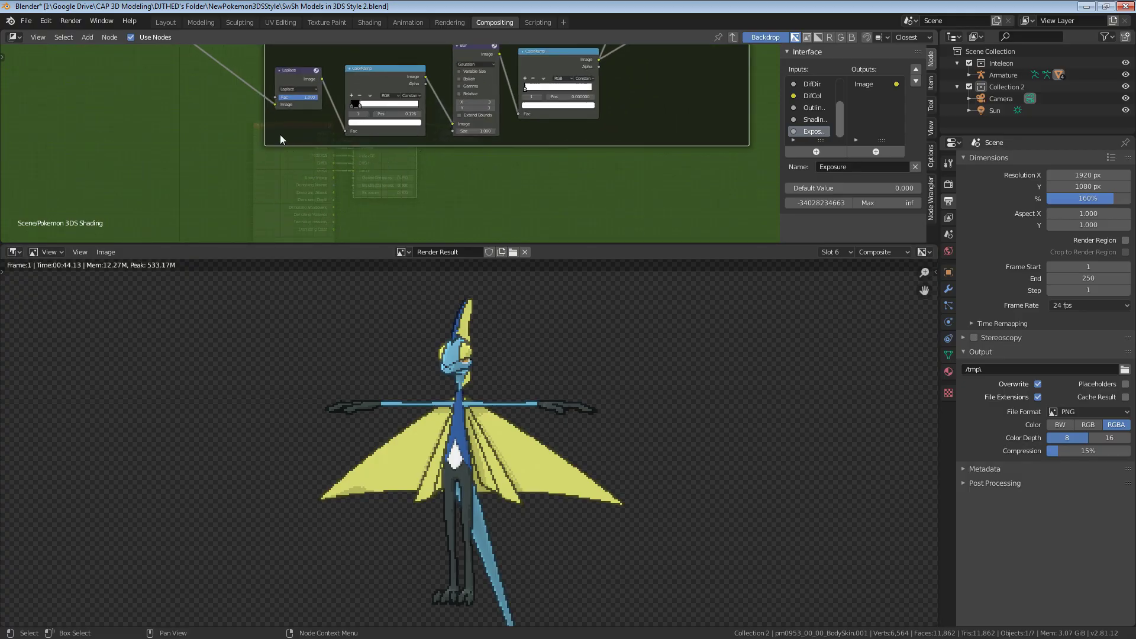
pyautogui.hotkey('shift', 'a')
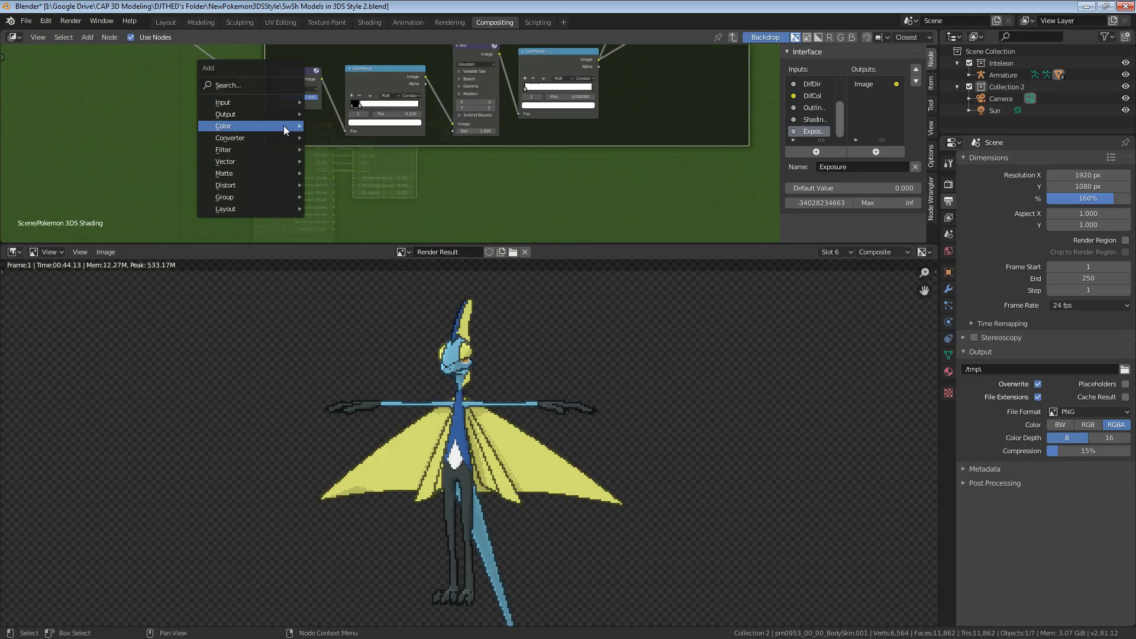
pyautogui.moveTo(266, 148)
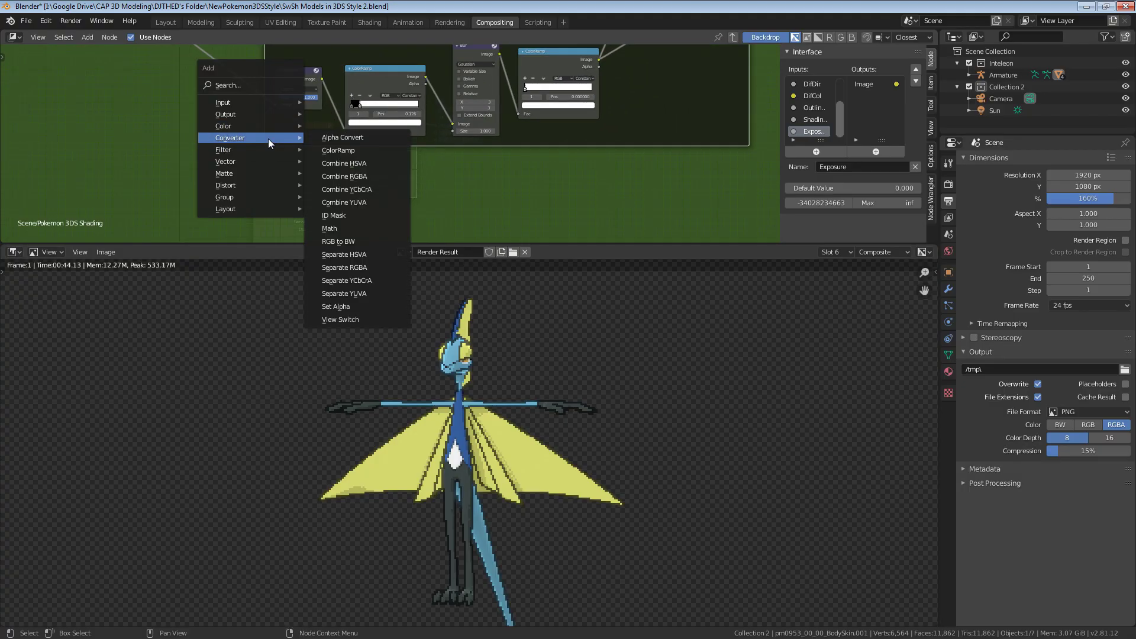
pyautogui.click(367, 214)
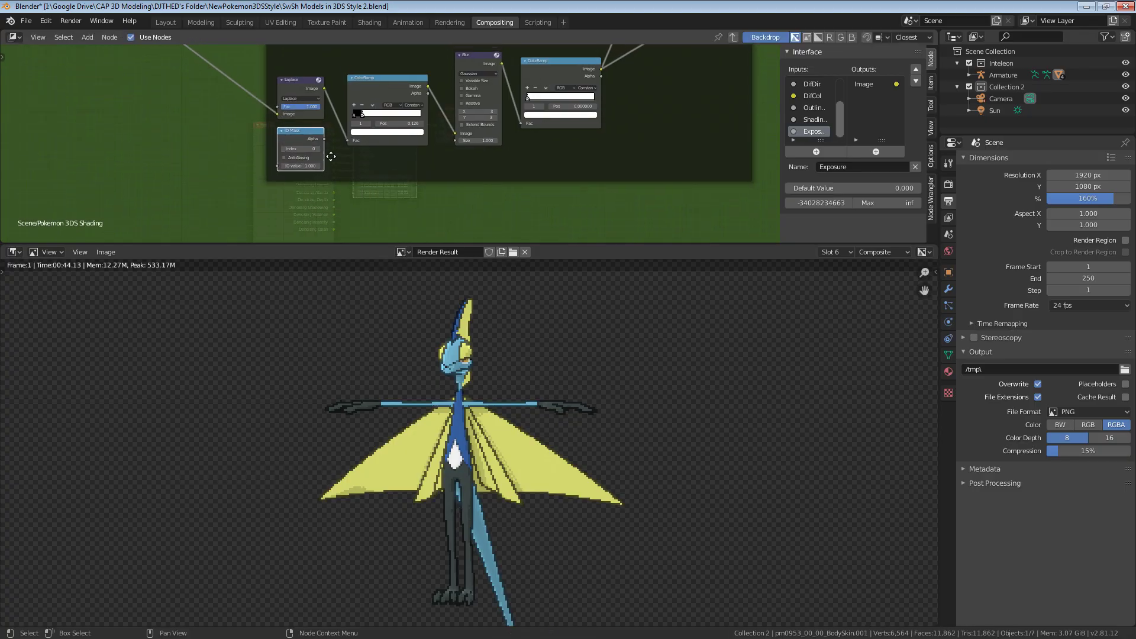
# Step: Set the new ID Mask node's Index to 1
pyautogui.scroll(2, 341, 195)
pyautogui.scroll(-3, 355, 178)
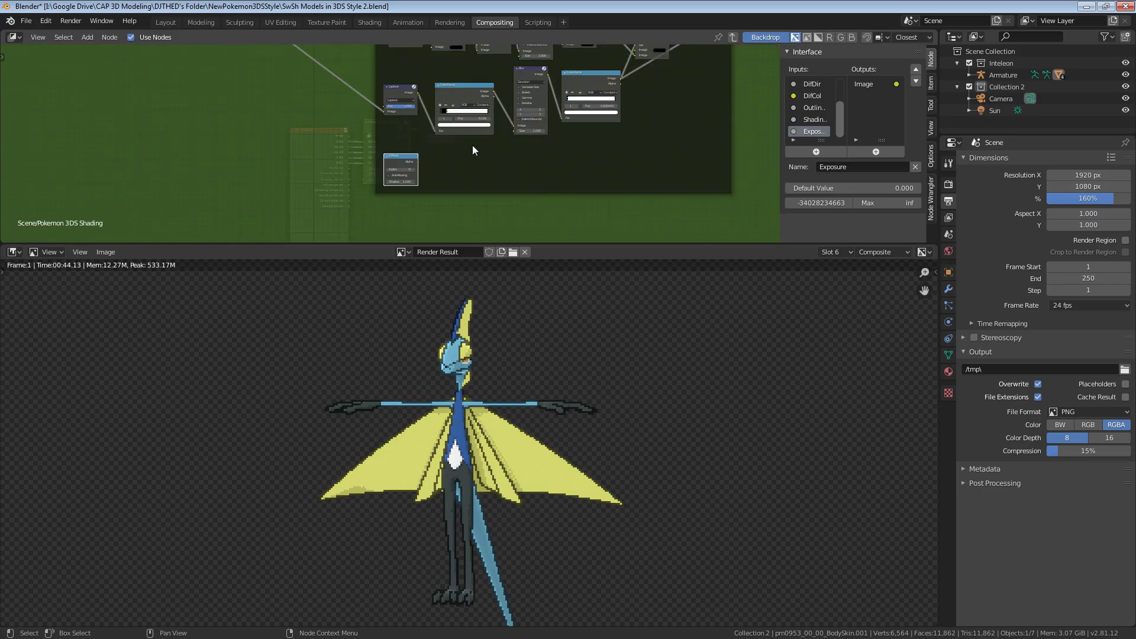
pyautogui.click(409, 177)
pyautogui.scroll(2, 346, 164)
pyautogui.click(346, 163)
pyautogui.press('Return')
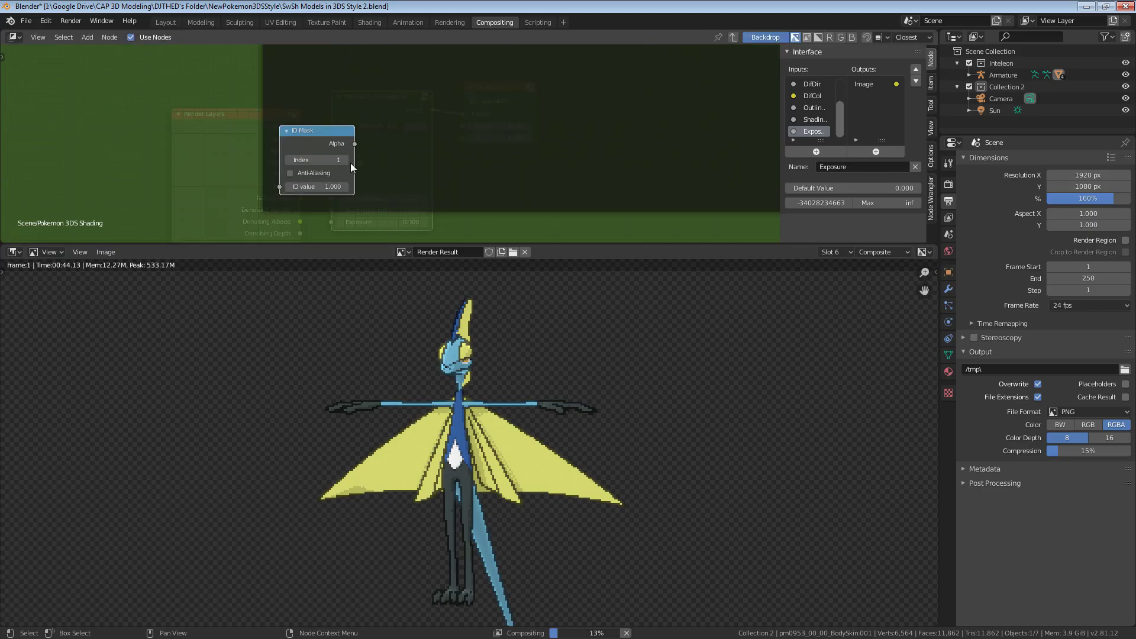
# Step: Duplicate the ID Mask node, place the copy below the original and set its Index to 2
pyautogui.scroll(-2, 368, 164)
pyautogui.moveTo(380, 179); pyautogui.dragTo(386, 133, button='middle')
pyautogui.hotkey('shift', 'd')
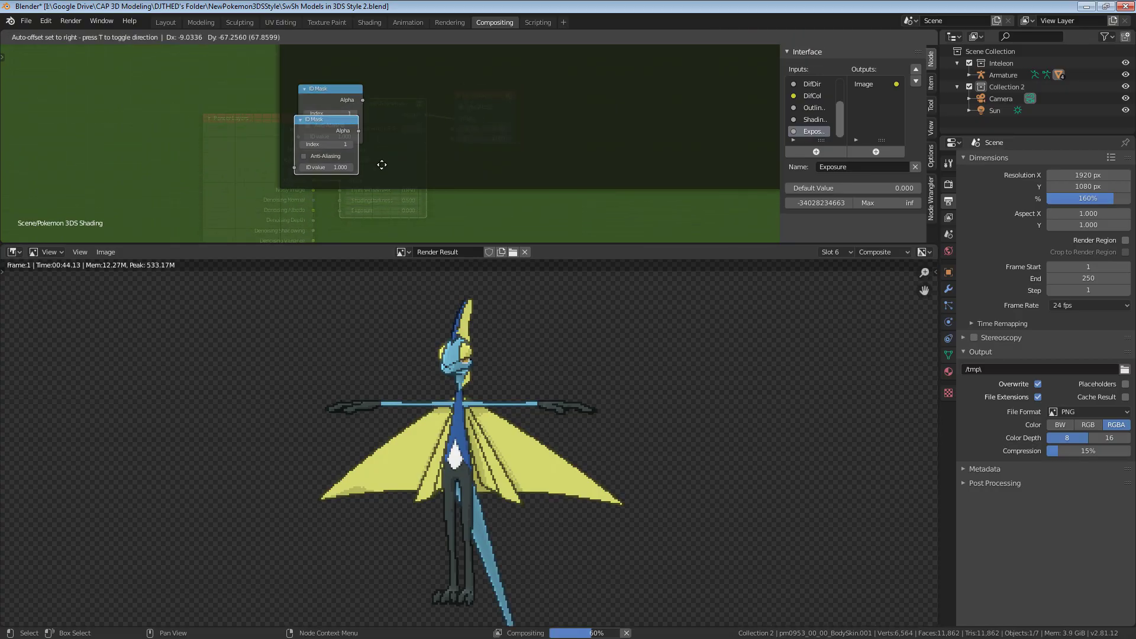
pyautogui.click(387, 203)
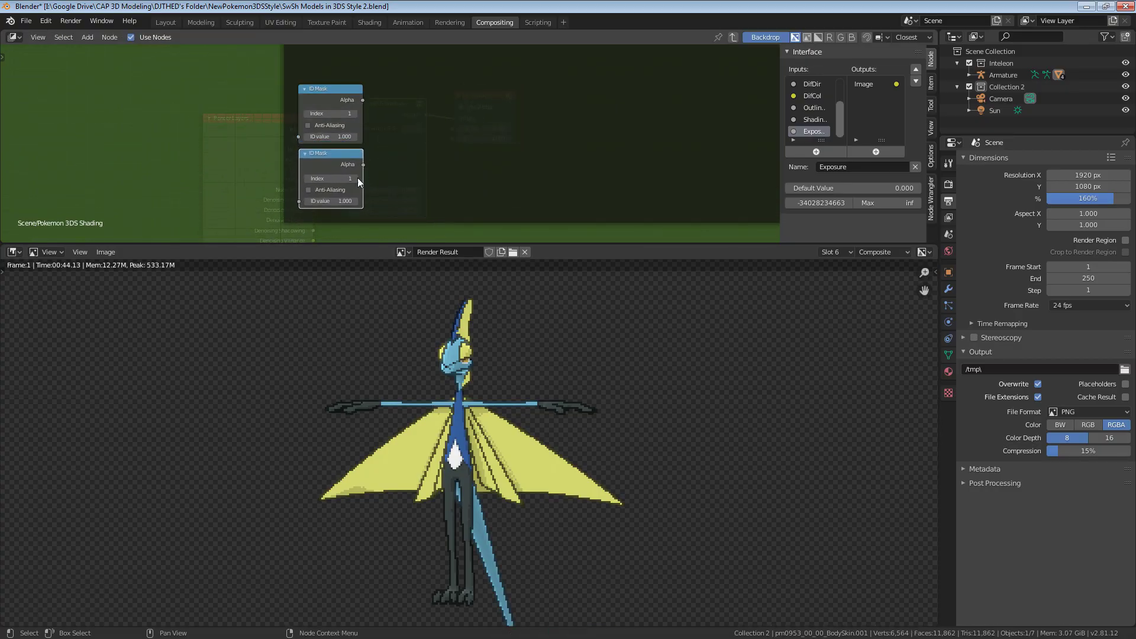
pyautogui.click(339, 178)
pyautogui.write('2')
pyautogui.press('Return')
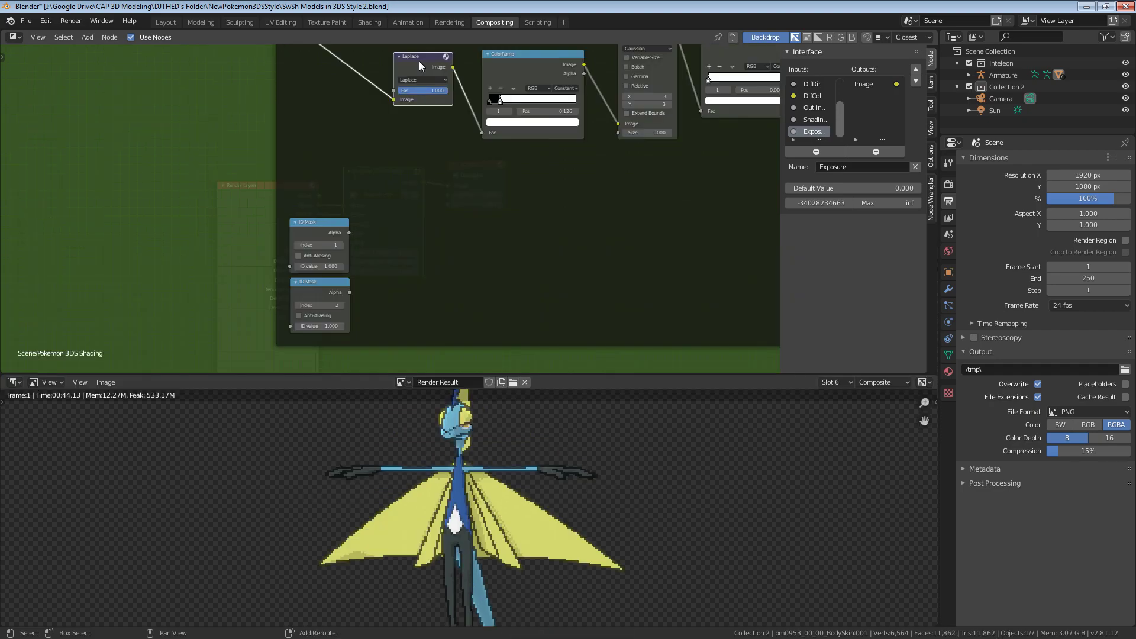
# Step: Duplicate the Laplace node twice and place one copy beside each ID Mask node
pyautogui.hotkey('shift', 'd')
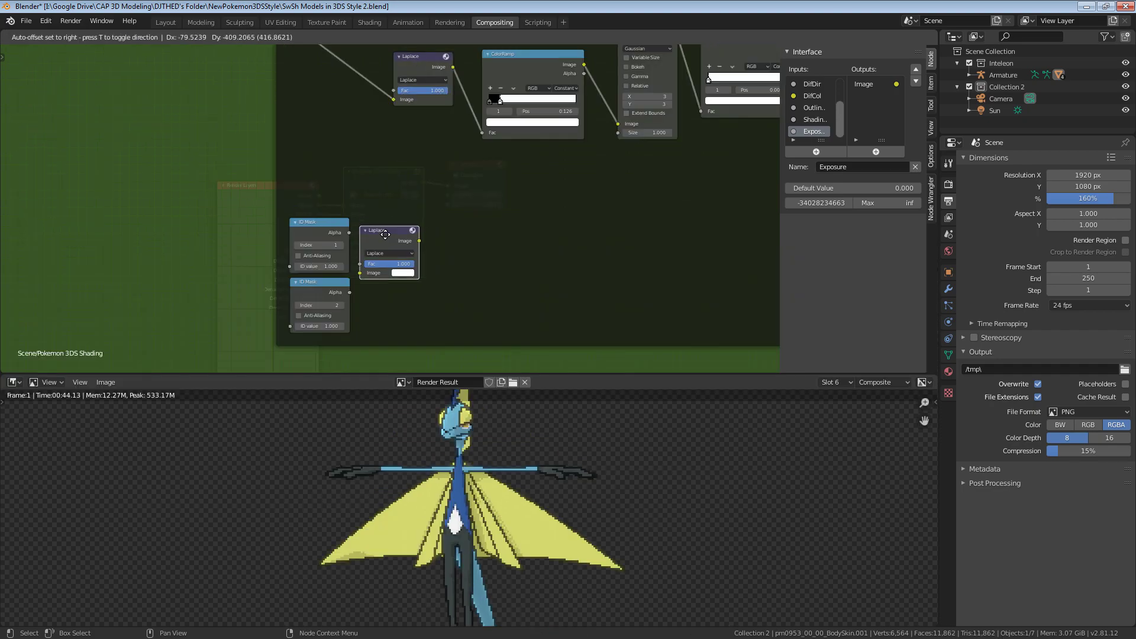
pyautogui.click(386, 239)
pyautogui.hotkey('shift', 'd')
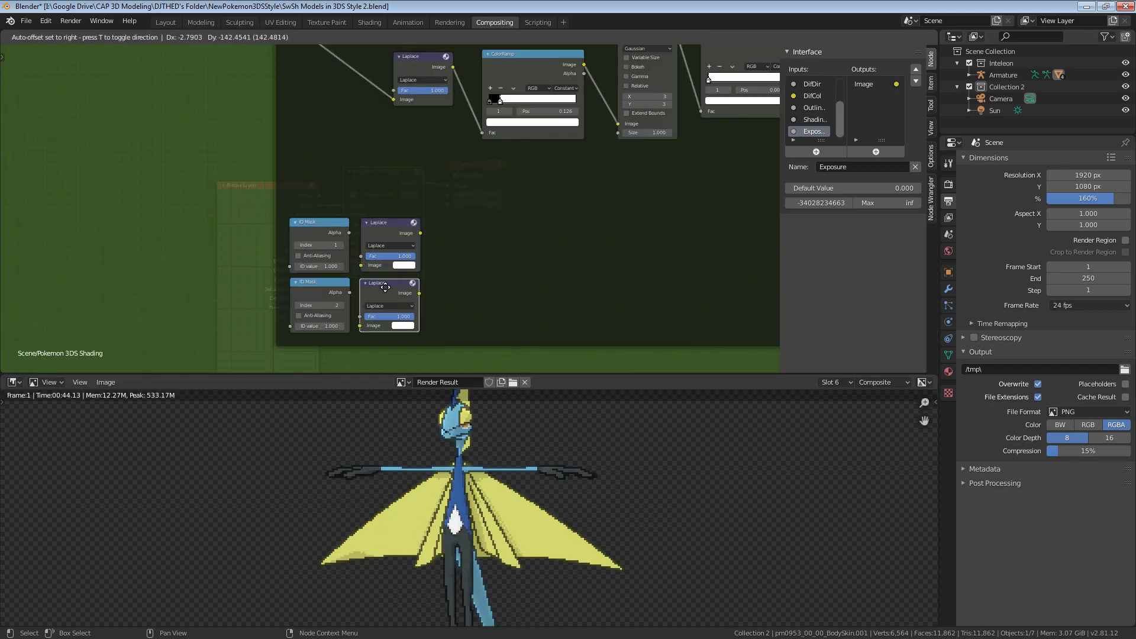
pyautogui.click(386, 298)
pyautogui.click(451, 265)
# Step: Connect the Group Input's IndexOB output to the ID value inputs of both ID Mask nodes
pyautogui.scroll(-10, 355, 213)
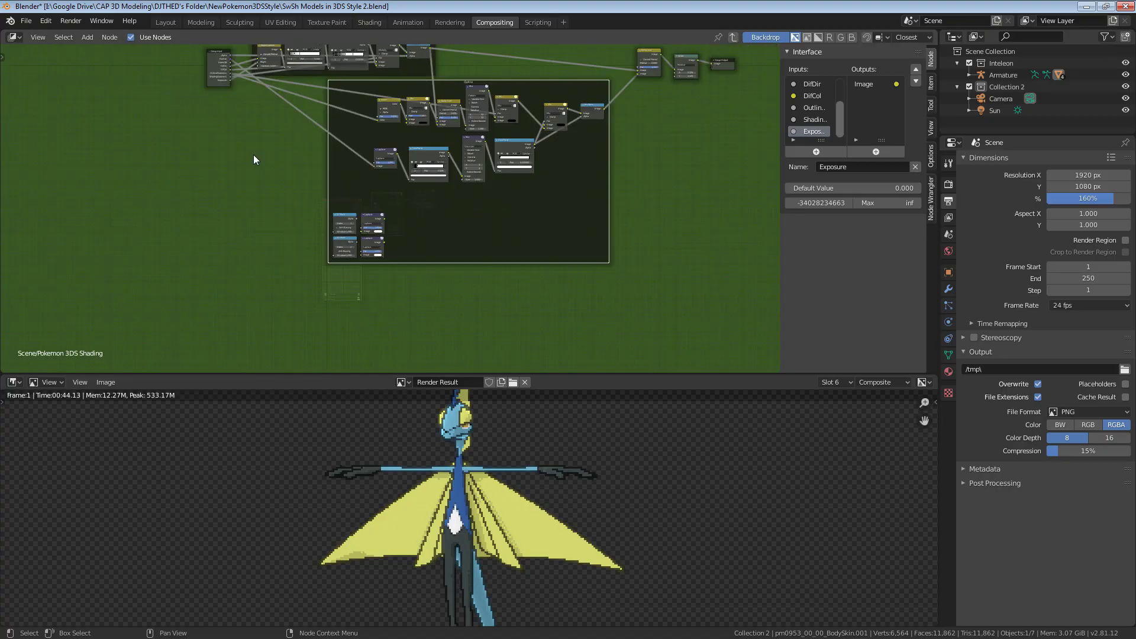
pyautogui.moveTo(253, 154); pyautogui.dragTo(331, 229, button='middle')
pyautogui.hotkey('ctrl', 'space')
pyautogui.scroll(2, 441, 406)
pyautogui.scroll(2, 441, 404)
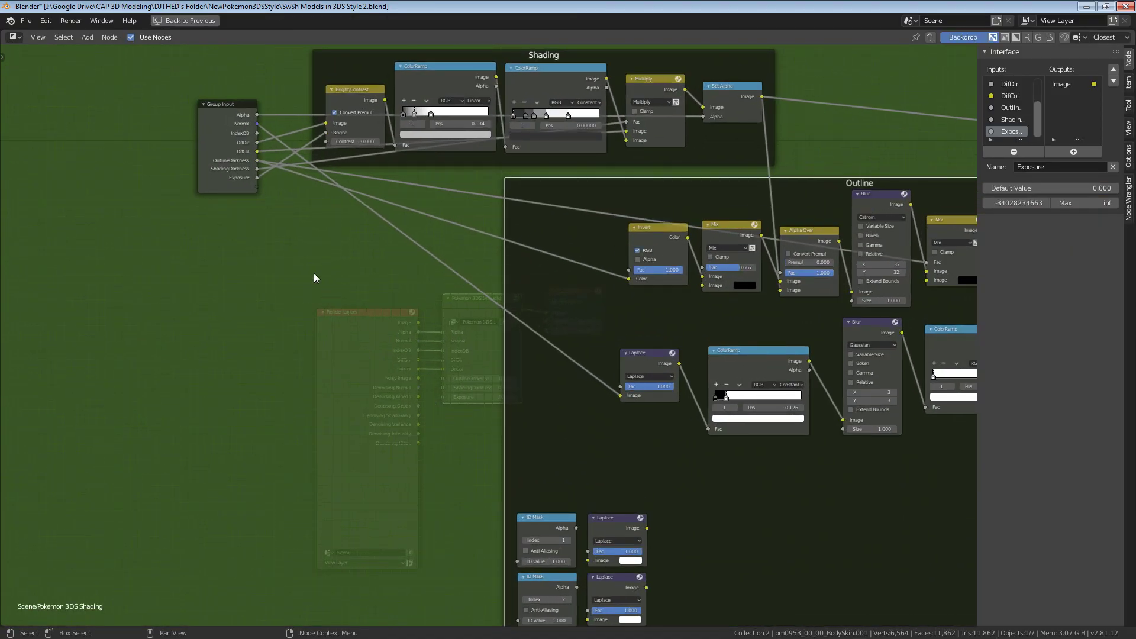
pyautogui.moveTo(254, 98); pyautogui.dragTo(494, 494)
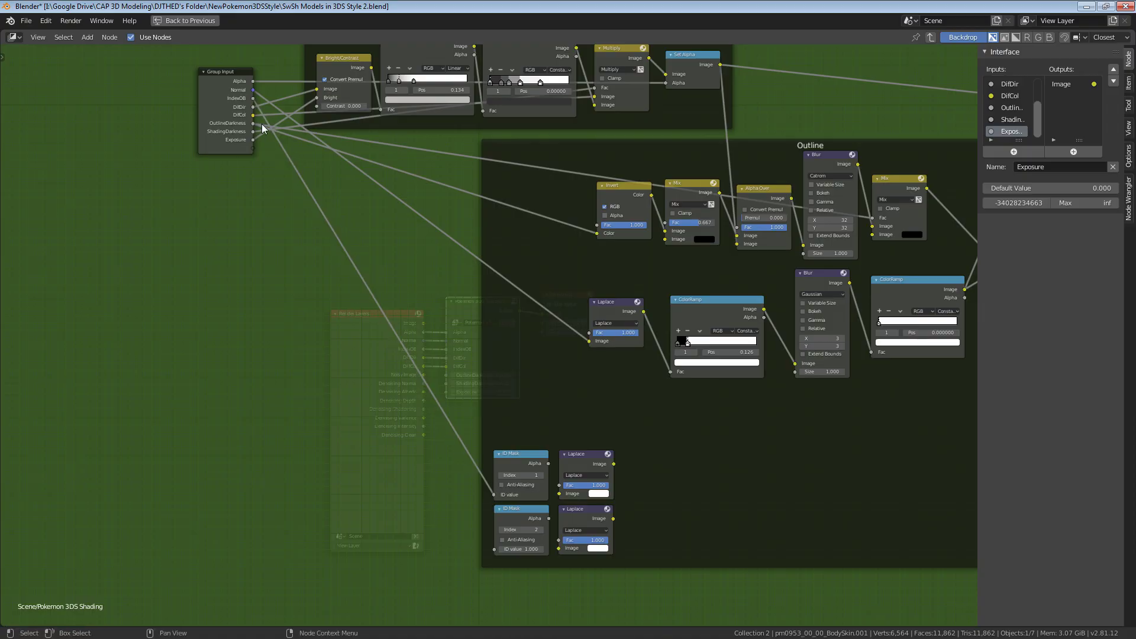
pyautogui.moveTo(253, 99); pyautogui.dragTo(496, 549)
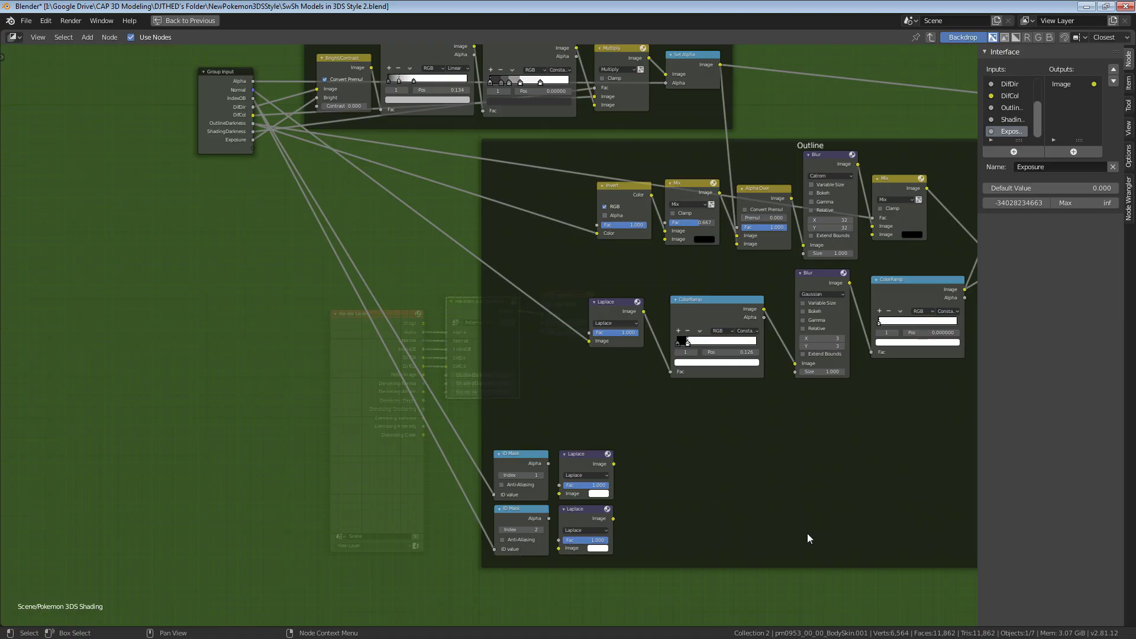
# Step: Connect each ID Mask's Alpha output to the Image input of the Laplace node beside it
pyautogui.scroll(3, 488, 362)
pyautogui.moveTo(485, 381); pyautogui.dragTo(504, 436)
pyautogui.moveTo(485, 483); pyautogui.dragTo(510, 541)
pyautogui.hotkey('ctrl', 'space')
# Step: Preview the index 1 Laplace by linking it to the Group Output, and inspect its outline around the waist
pyautogui.scroll(-3, 306, 266)
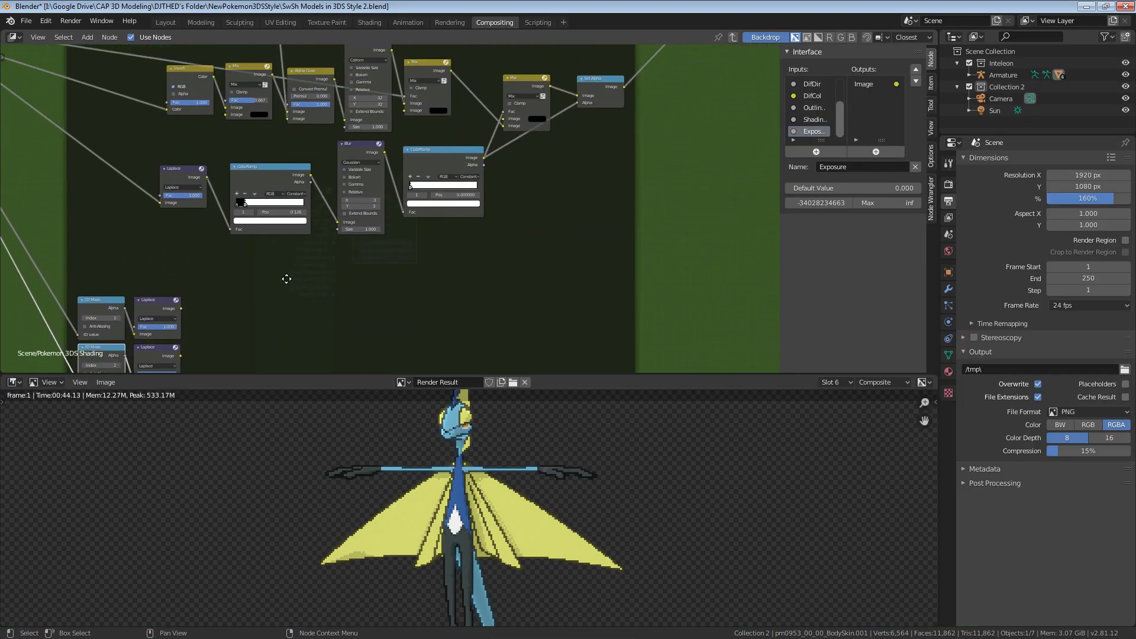
pyautogui.scroll(-2, 288, 278)
pyautogui.moveTo(306, 267); pyautogui.dragTo(274, 285, button='middle')
pyautogui.moveTo(236, 300); pyautogui.dragTo(684, 89)
pyautogui.scroll(-4, 507, 428)
pyautogui.scroll(5, 480, 506)
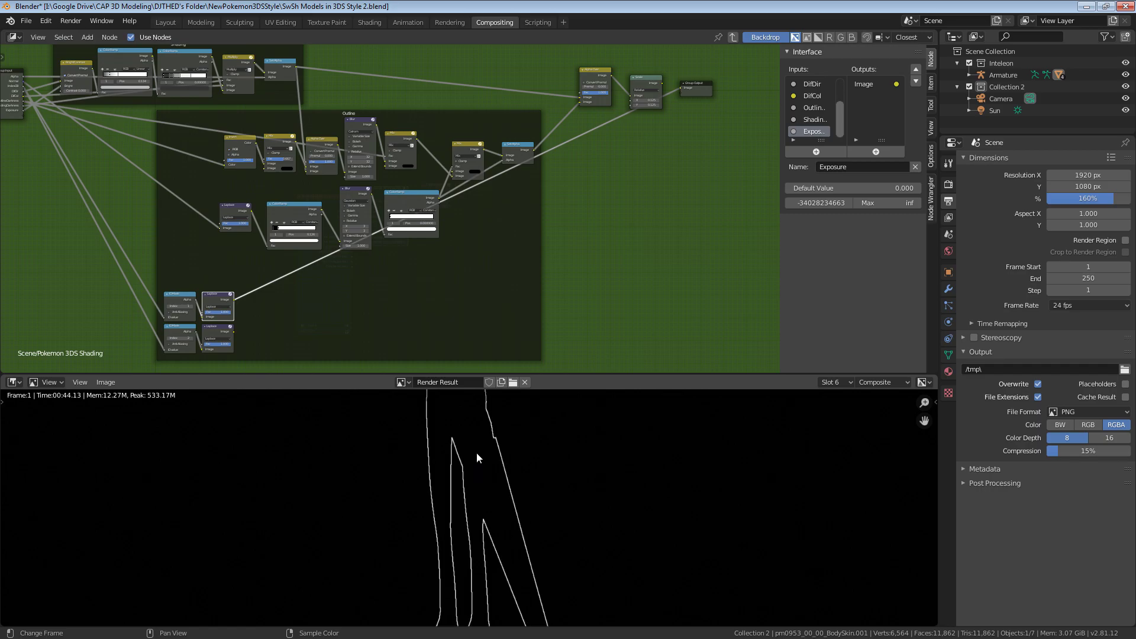
pyautogui.moveTo(485, 520); pyautogui.dragTo(485, 562, button='middle')
pyautogui.scroll(2, 548, 453)
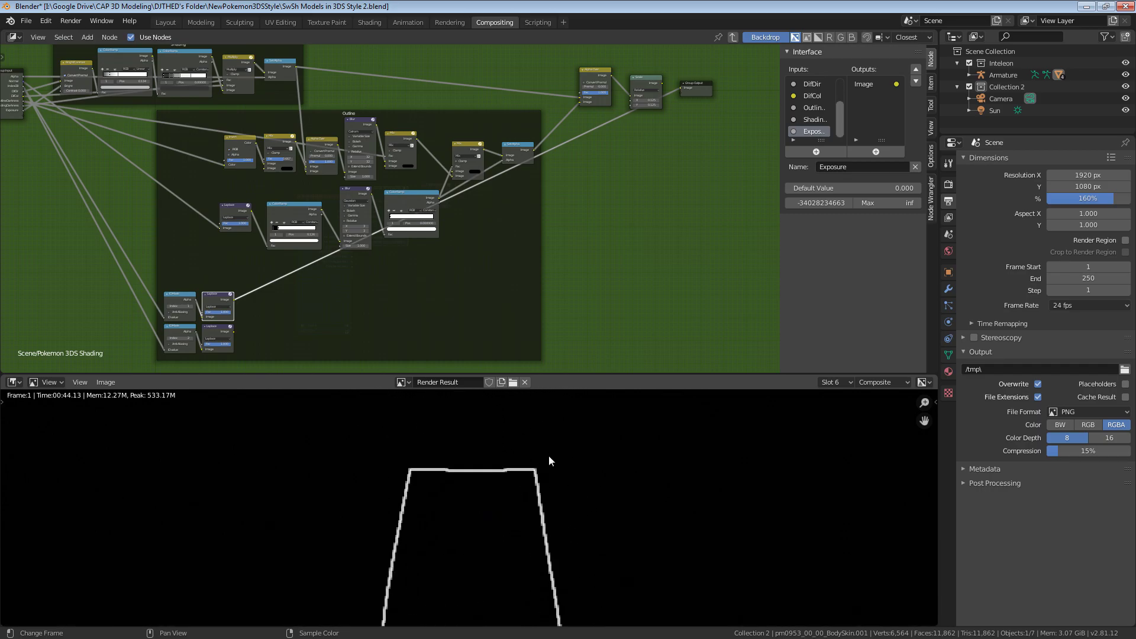
pyautogui.scroll(2, 473, 453)
# Step: Link the index 2 Laplace to the Group Output instead and inspect the upper-body outline in the render
pyautogui.scroll(3, 260, 337)
pyautogui.moveTo(242, 328); pyautogui.dragTo(168, 314, button='middle')
pyautogui.scroll(-1, 137, 343)
pyautogui.moveTo(135, 340); pyautogui.dragTo(622, 77)
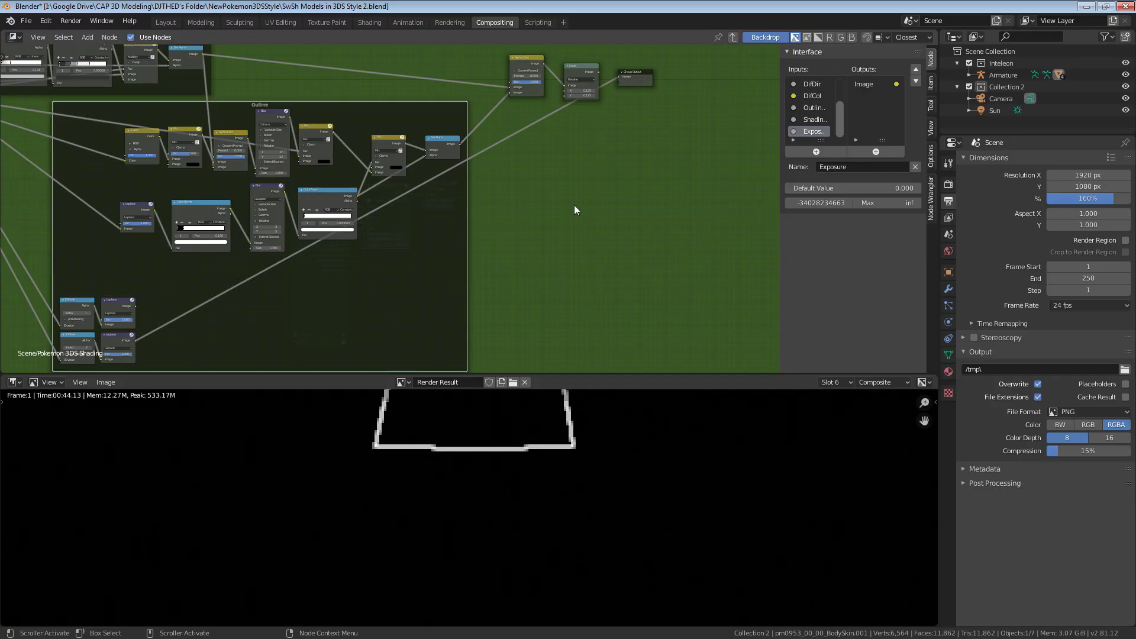
pyautogui.scroll(-5, 512, 526)
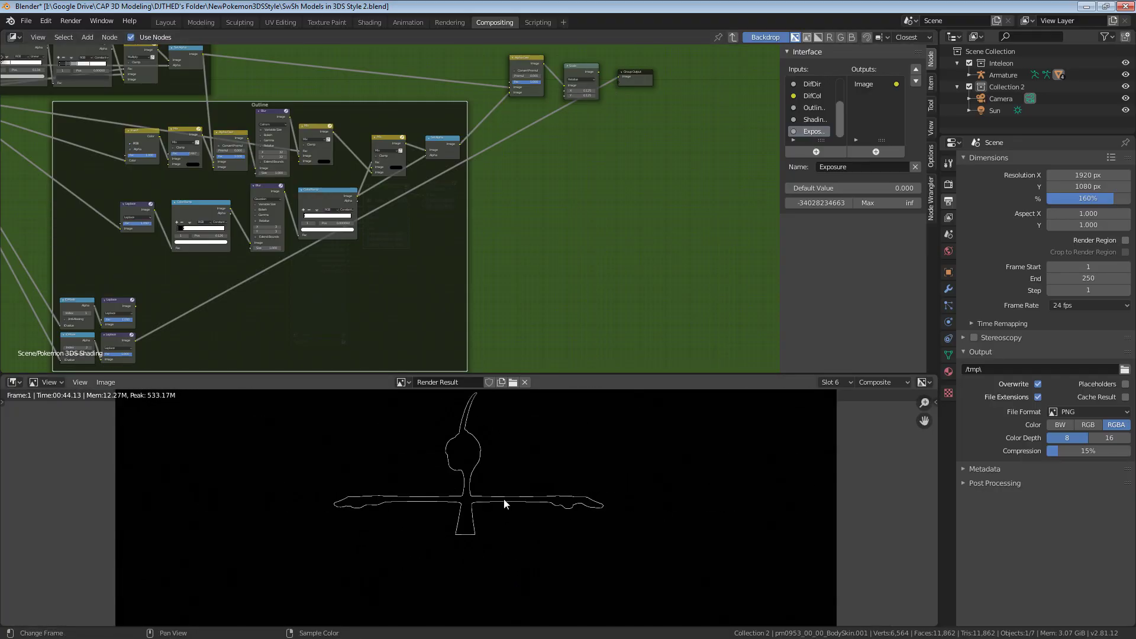
pyautogui.scroll(5, 504, 503)
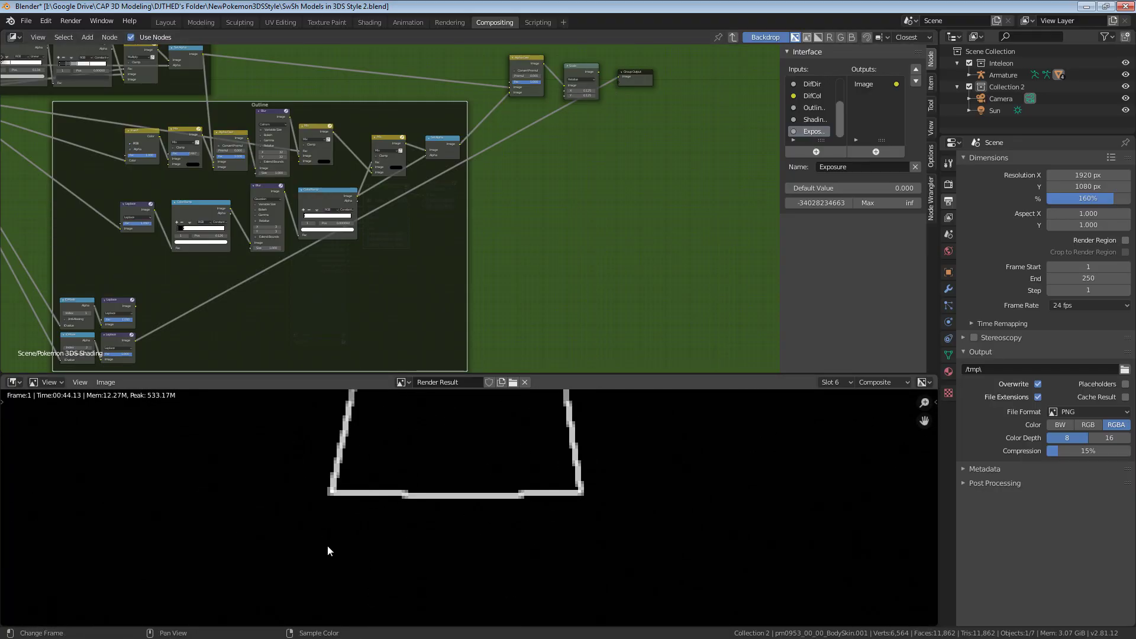
pyautogui.scroll(3, 309, 267)
# Step: Add a Mix node combining both ID Mask Laplace outputs and set its blend type to Lighten
pyautogui.moveTo(163, 362); pyautogui.dragTo(339, 243, button='middle')
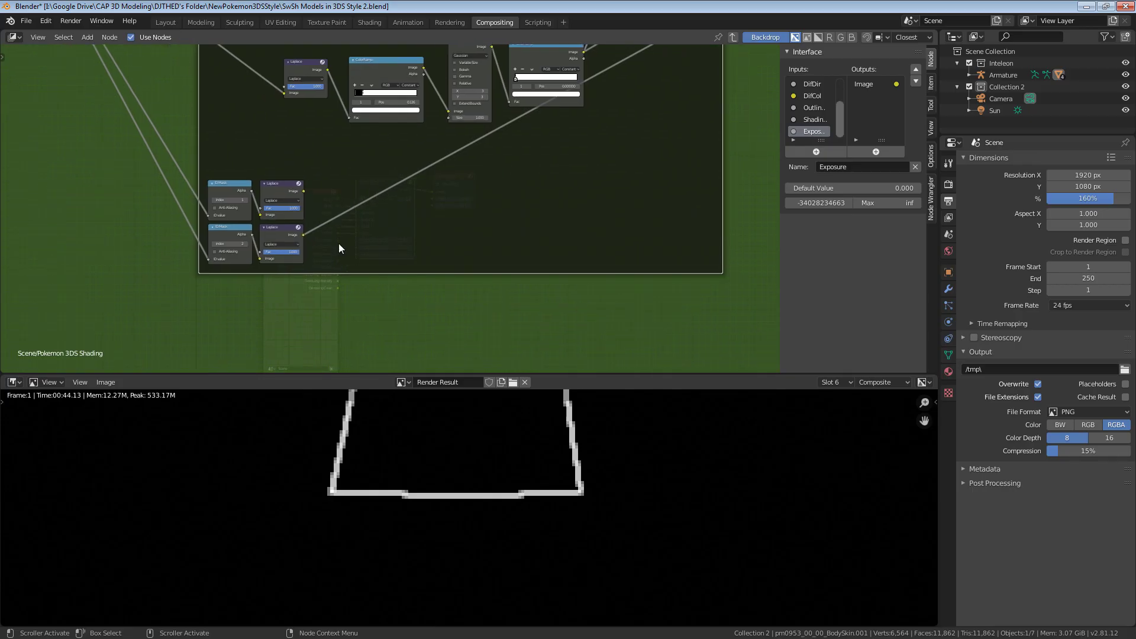
pyautogui.scroll(2, 346, 239)
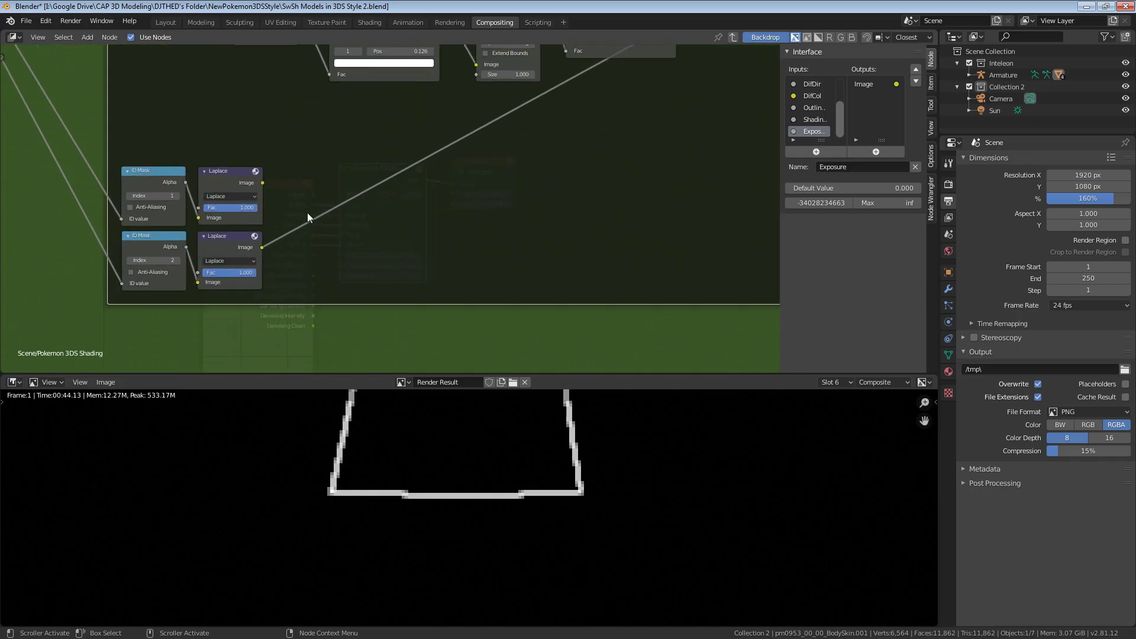
pyautogui.hotkey('shift', 'a')
pyautogui.moveTo(440, 218)
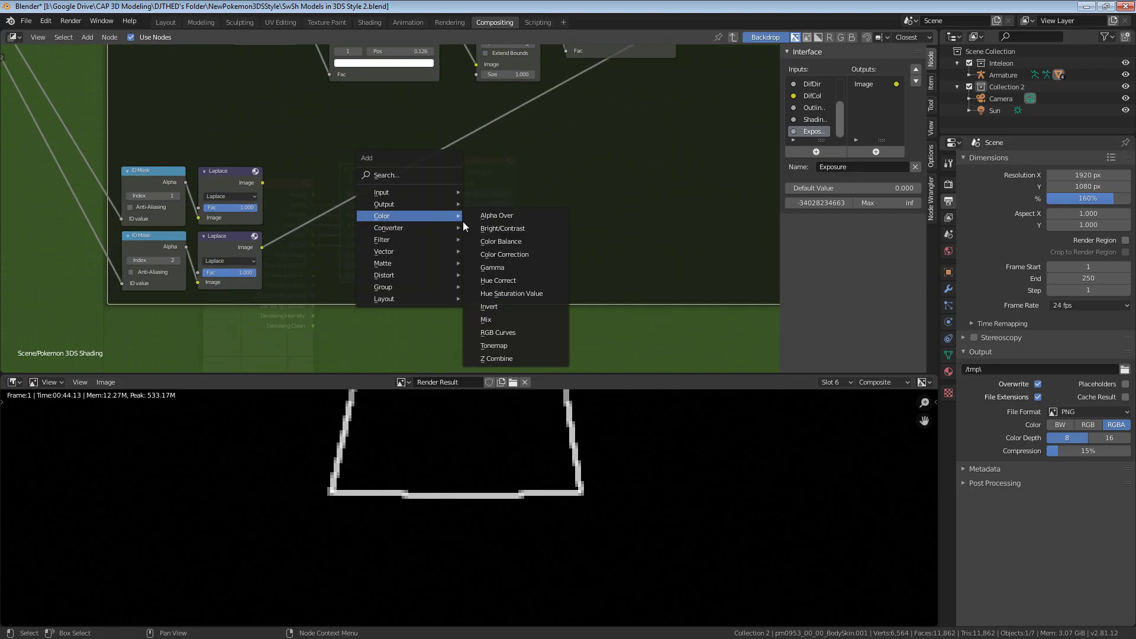
pyautogui.click(485, 319)
pyautogui.click(456, 280)
pyautogui.moveTo(391, 220); pyautogui.dragTo(369, 204)
pyautogui.click(372, 229)
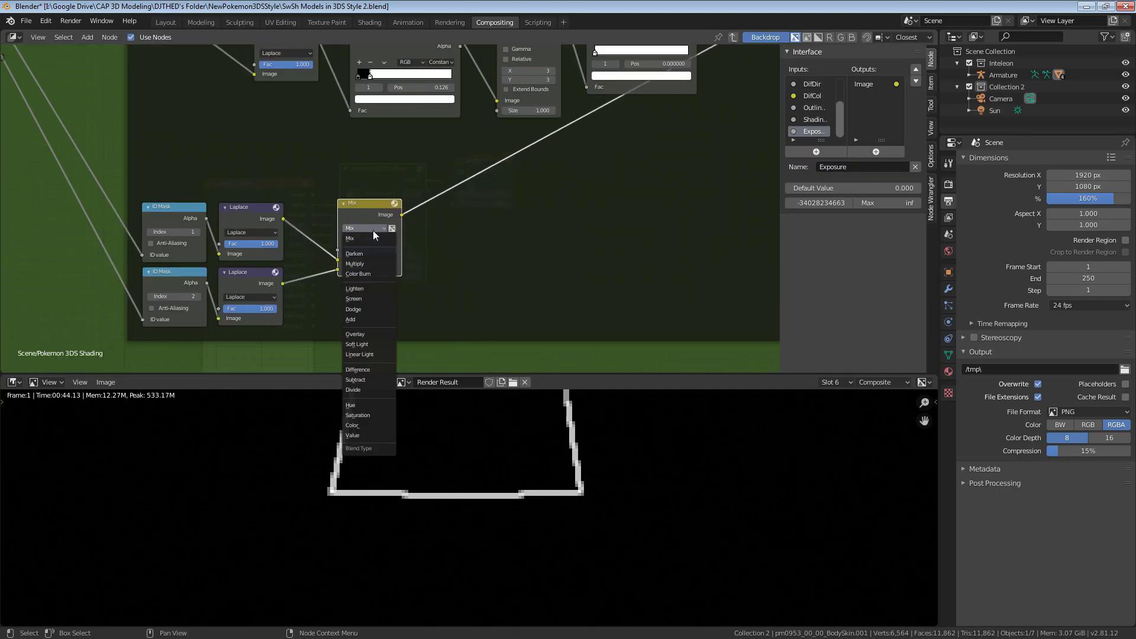
pyautogui.click(374, 290)
# Step: Examine the combined ID Mask outline where the two body parts meet at the waist
pyautogui.scroll(-2, 374, 291)
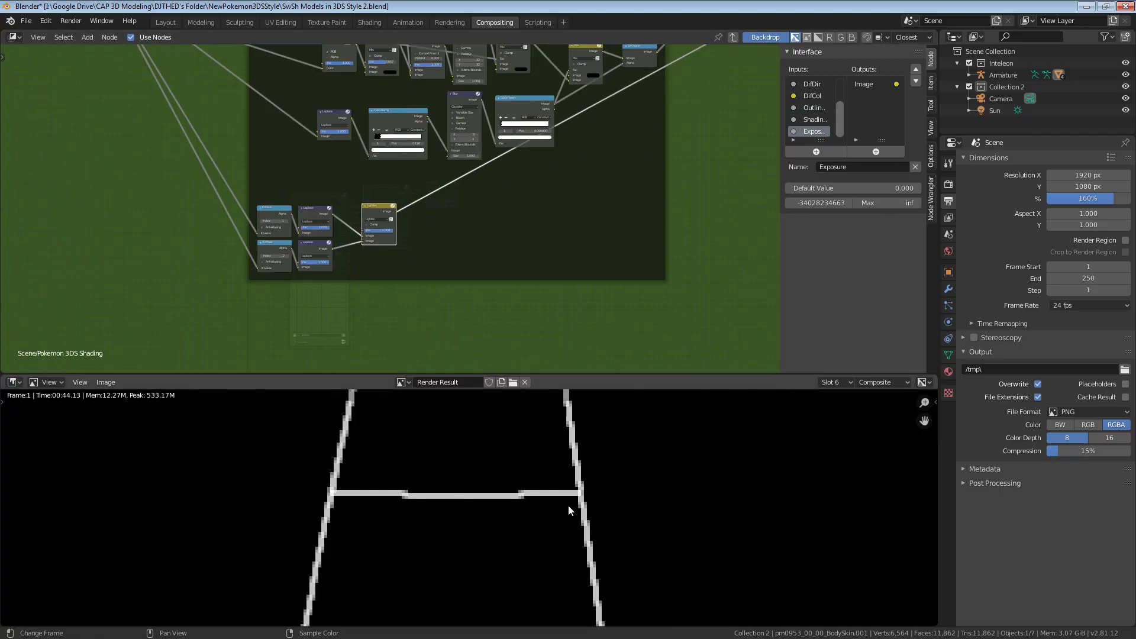
pyautogui.scroll(1, 568, 505)
pyautogui.scroll(1, 626, 492)
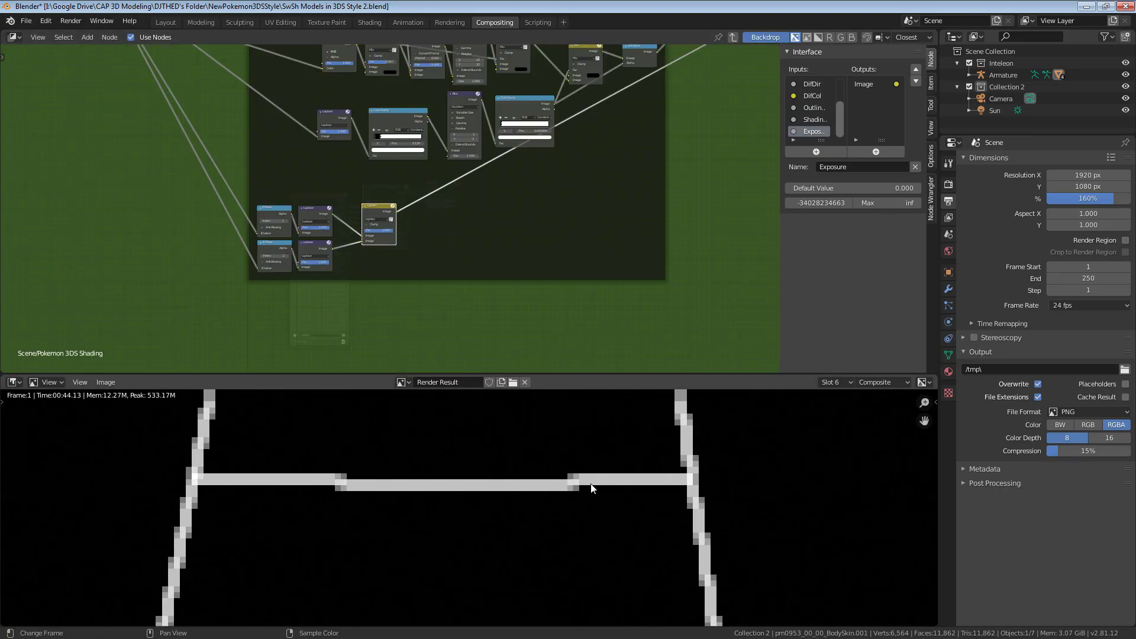
pyautogui.scroll(-2, 612, 496)
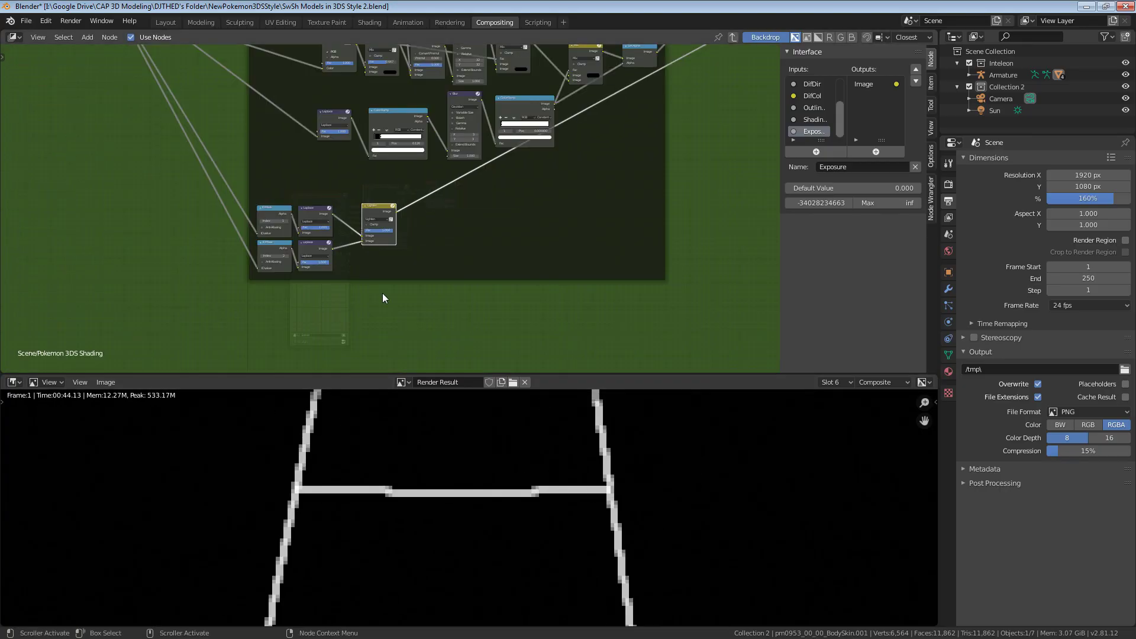
pyautogui.scroll(1, 308, 231)
pyautogui.scroll(-4, 555, 455)
pyautogui.scroll(2, 487, 510)
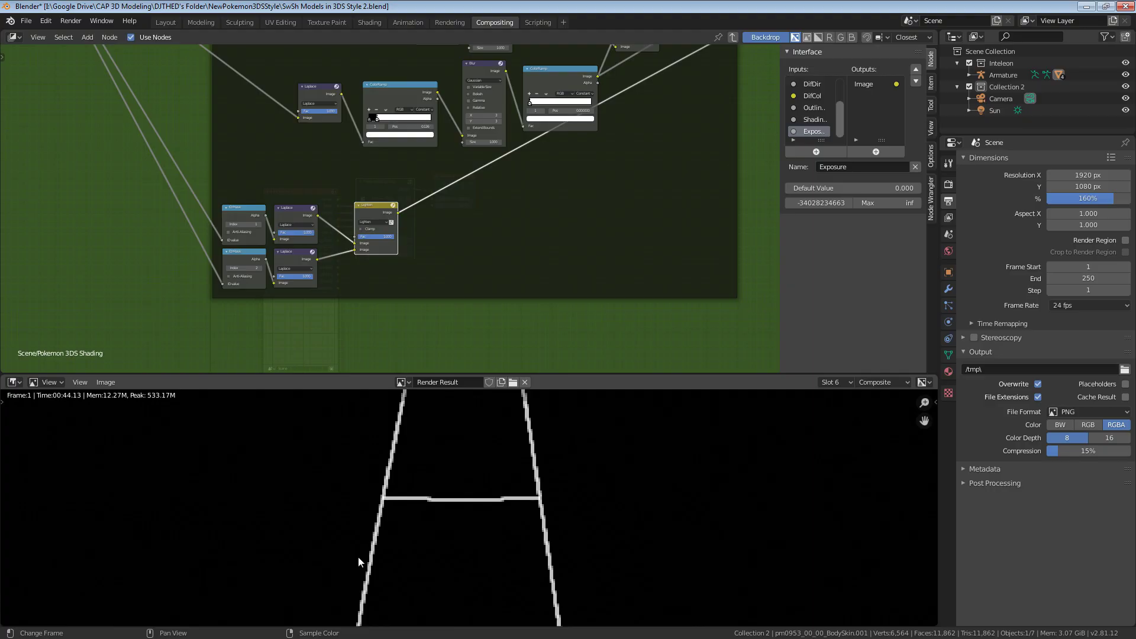
pyautogui.scroll(3, 358, 561)
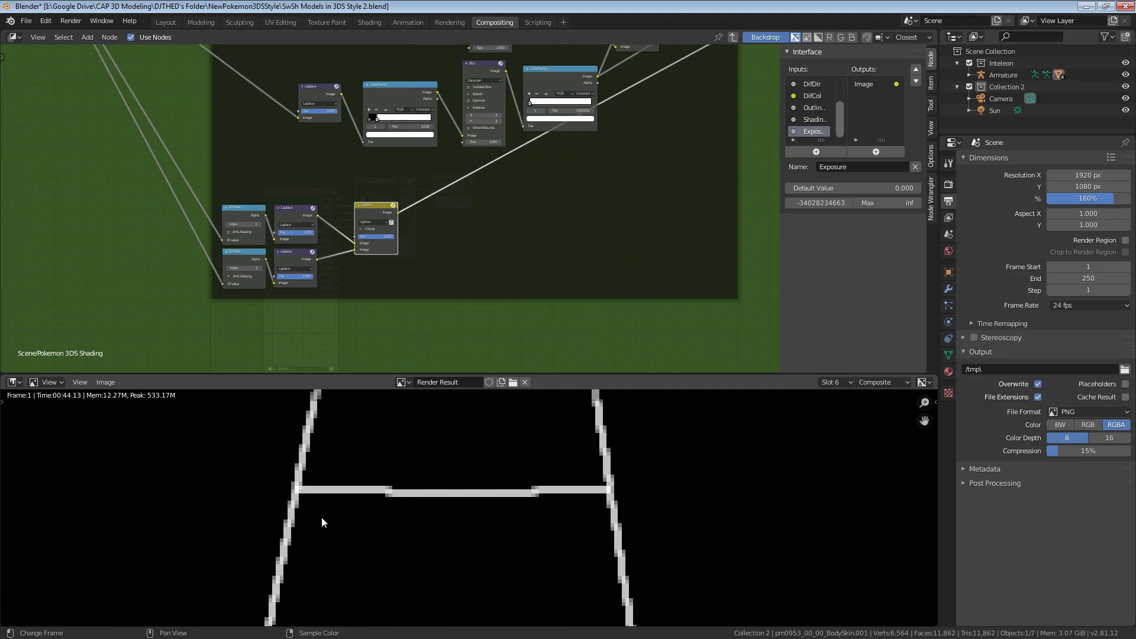
pyautogui.scroll(2, 367, 153)
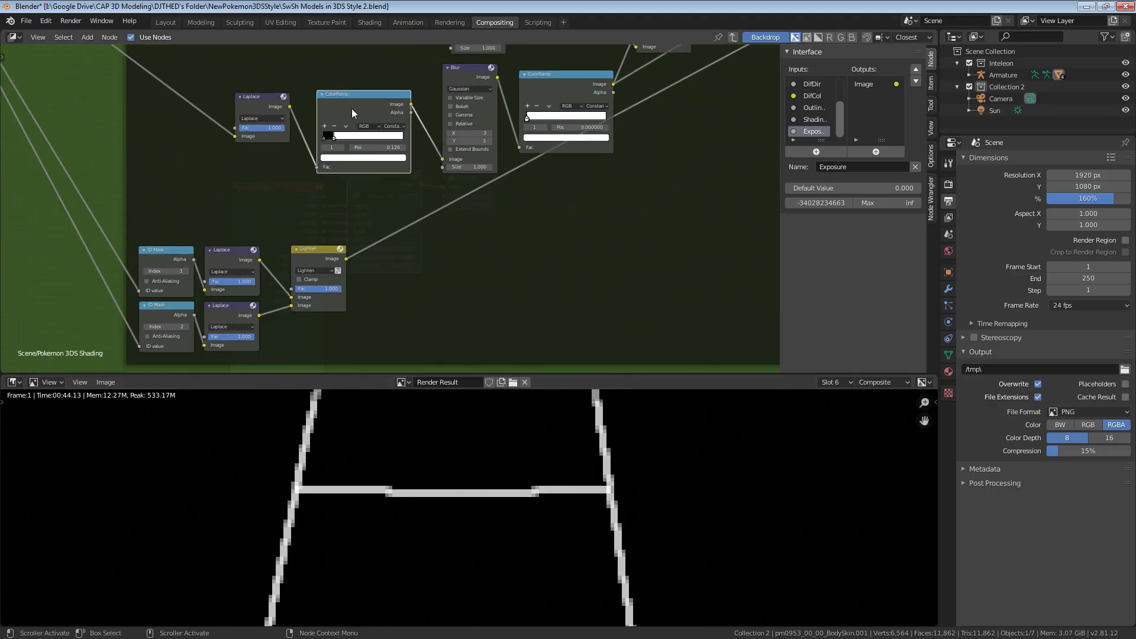
# Step: Duplicate the upper ColorRamp, insert the copy after the Lighten node and set its white stop position to 0.25
pyautogui.hotkey('shift', 'd')
pyautogui.click(412, 219)
pyautogui.scroll(1, 394, 208)
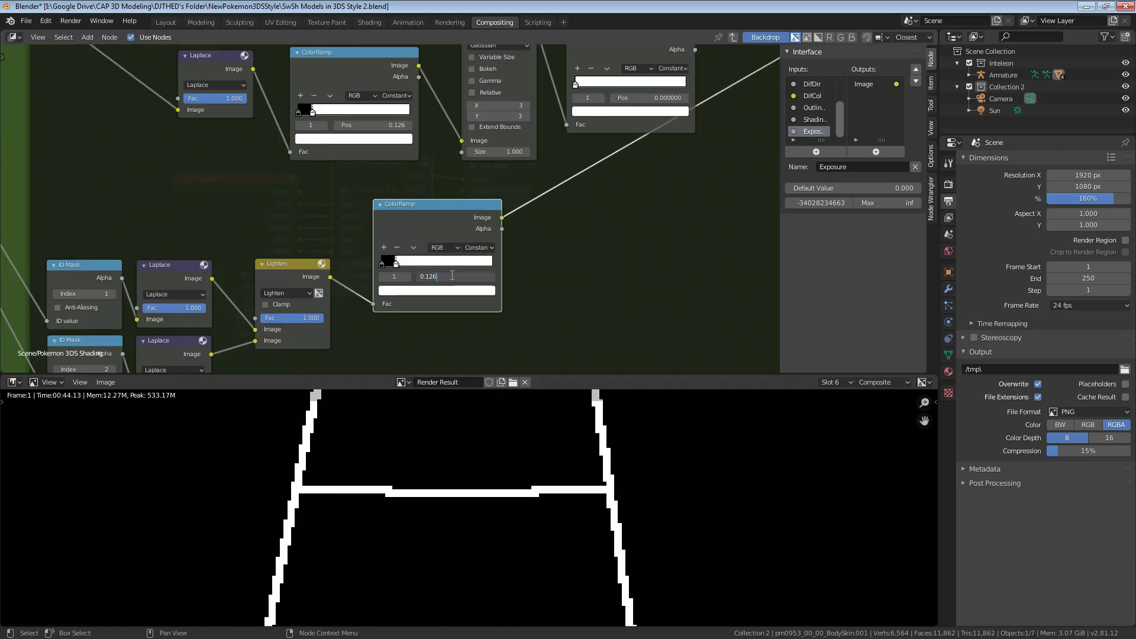
pyautogui.moveTo(433, 278); pyautogui.dragTo(420, 280)
pyautogui.write('.25')
pyautogui.press('Return')
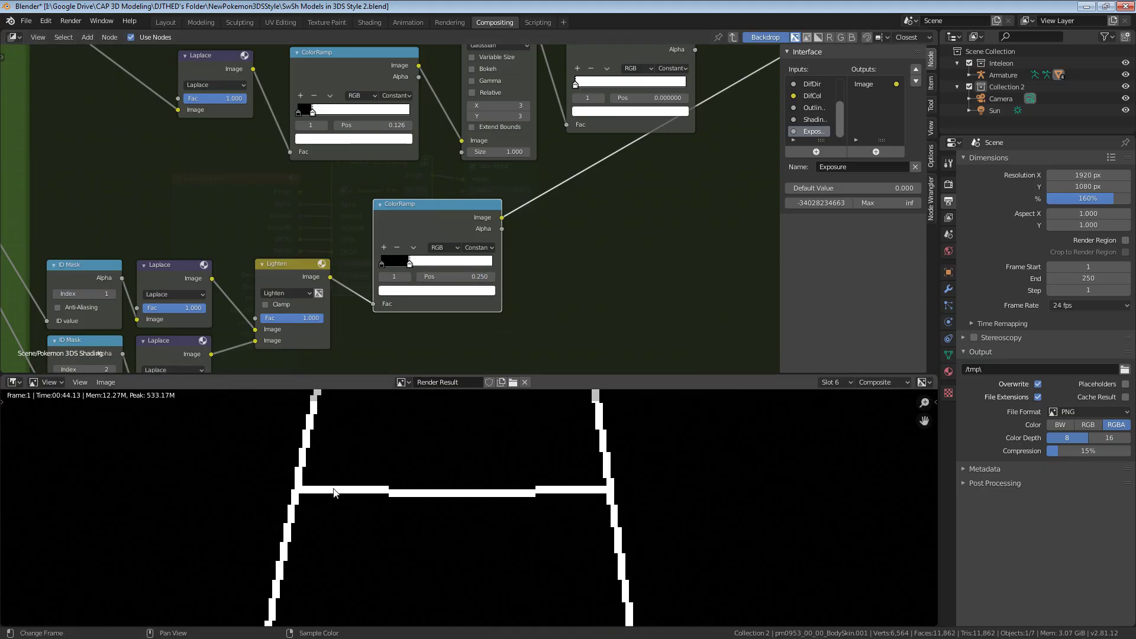
# Step: Shift the ID Mask node chain and the Laplace and ColorRamp pair above it leftward within the Outline frame
pyautogui.moveTo(496, 115); pyautogui.dragTo(460, 199, button='middle')
pyautogui.scroll(-5, 517, 116)
pyautogui.click(543, 112)
pyautogui.click(432, 239)
pyautogui.press('b')
pyautogui.moveTo(445, 349); pyautogui.dragTo(199, 281)
pyautogui.press('g')
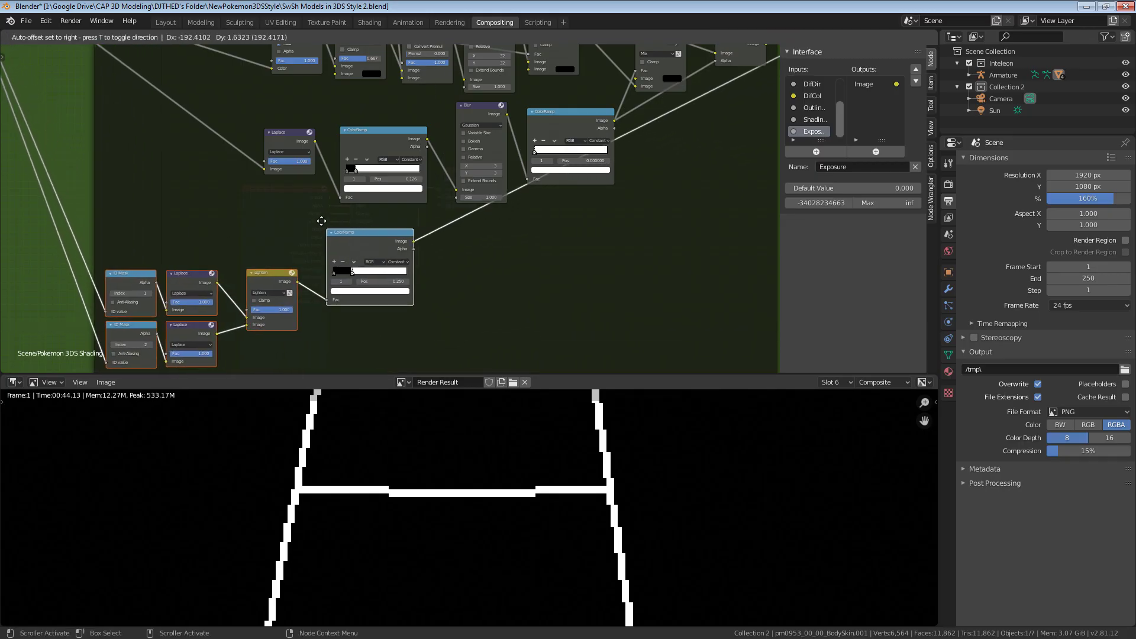
pyautogui.click(333, 228)
pyautogui.press('b')
pyautogui.moveTo(416, 233); pyautogui.dragTo(258, 130)
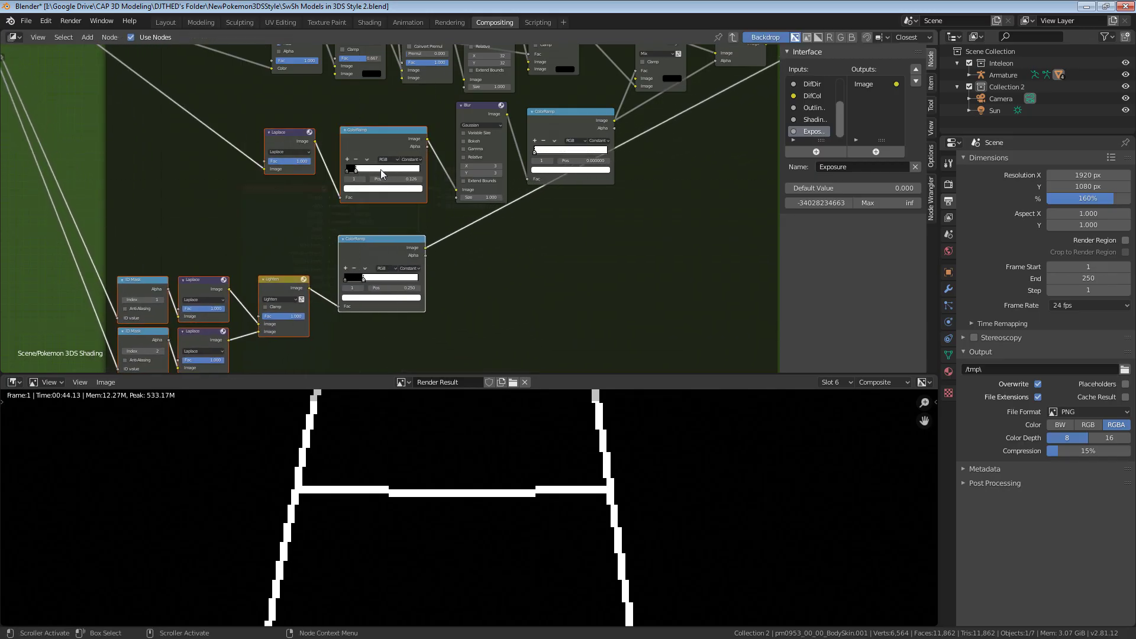
pyautogui.press('g')
pyautogui.click(215, 132)
# Step: Widen the gap before the Gaussian Blur by moving it and its ColorRamp right and both outline branches further left
pyautogui.click(593, 114)
pyautogui.keyDown('shift'); pyautogui.click(488, 109); pyautogui.keyUp('shift')
pyautogui.press('g')
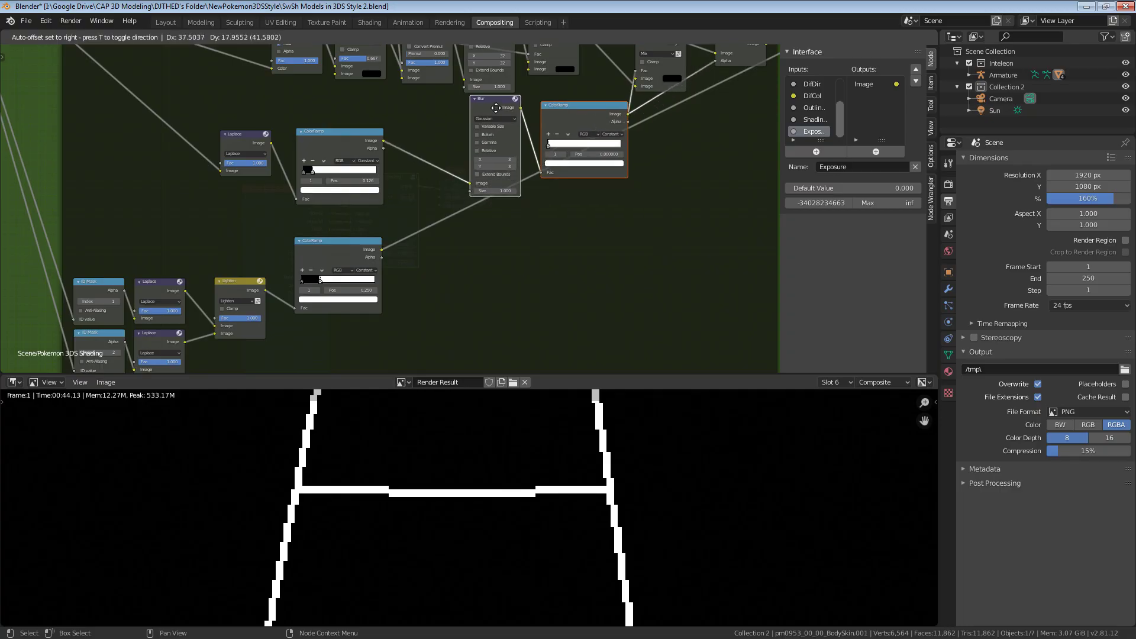
pyautogui.click(492, 110)
pyautogui.click(329, 157)
pyautogui.press('b')
pyautogui.moveTo(368, 355); pyautogui.dragTo(94, 144)
pyautogui.press('g')
pyautogui.click(60, 145)
# Step: Duplicate the Lighten node, insert it between the upper ColorRamp and the Gaussian Blur, and feed the lower ColorRamp into it
pyautogui.scroll(3, 201, 290)
pyautogui.click(217, 309)
pyautogui.hotkey('shift', 'd')
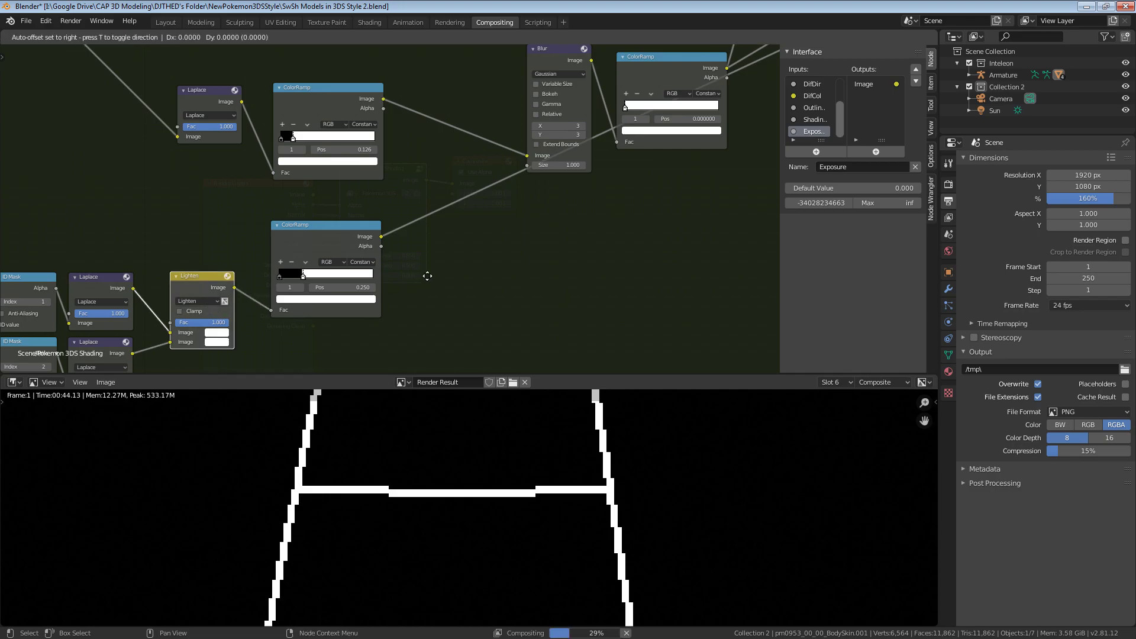
pyautogui.click(443, 151)
pyautogui.moveTo(381, 236); pyautogui.dragTo(425, 176)
# Step: Preview the new Lighten node through the Group Output and inspect the merged outlines on the body and wings
pyautogui.scroll(-3, 339, 244)
pyautogui.moveTo(340, 245); pyautogui.dragTo(145, 346, button='middle')
pyautogui.moveTo(102, 326); pyautogui.dragTo(626, 129)
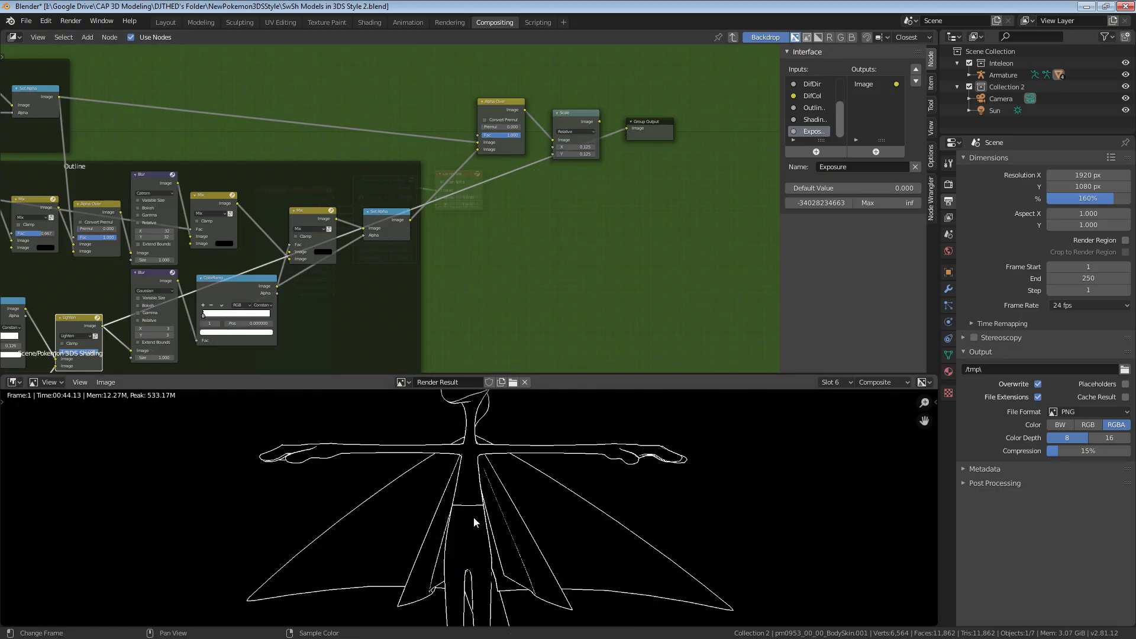
pyautogui.scroll(8, 455, 516)
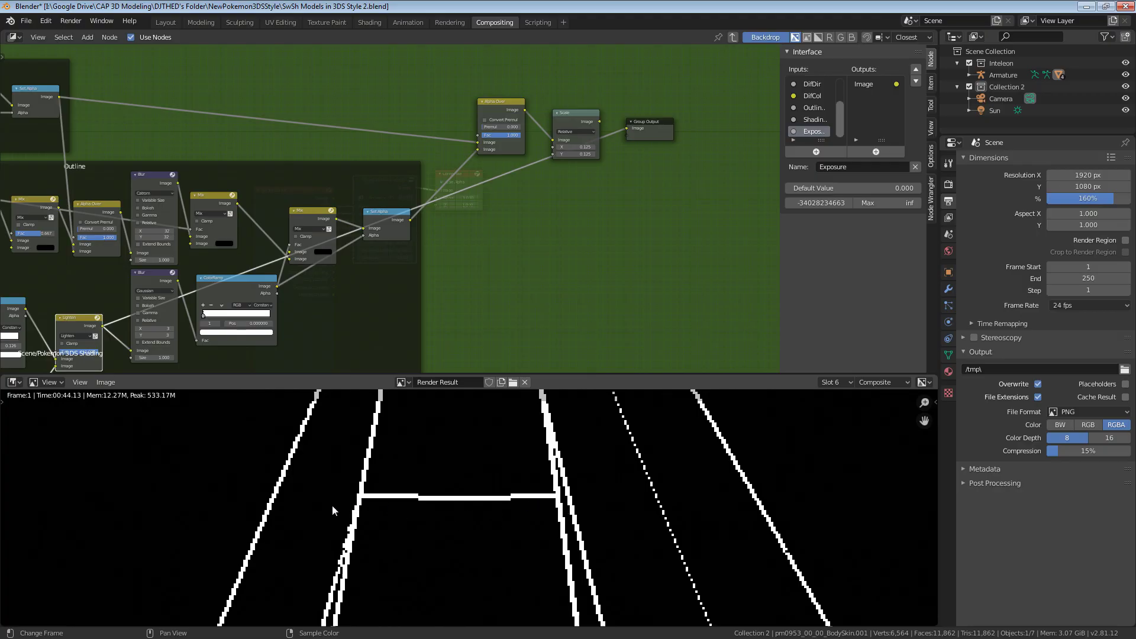
pyautogui.moveTo(321, 349); pyautogui.dragTo(400, 196, button='middle')
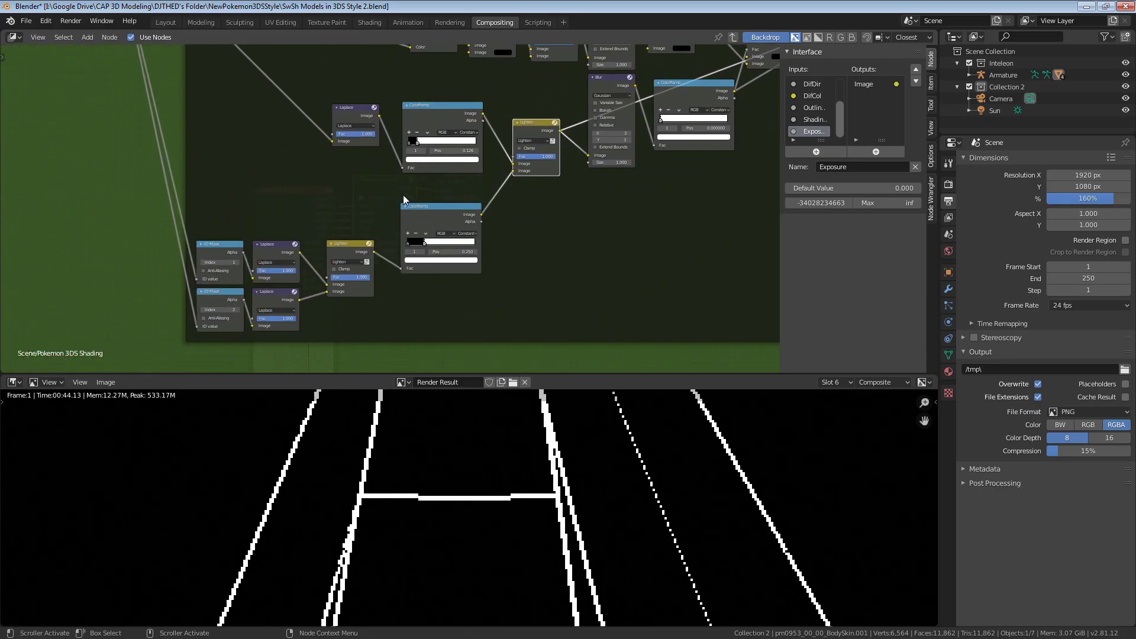
pyautogui.scroll(-3, 284, 255)
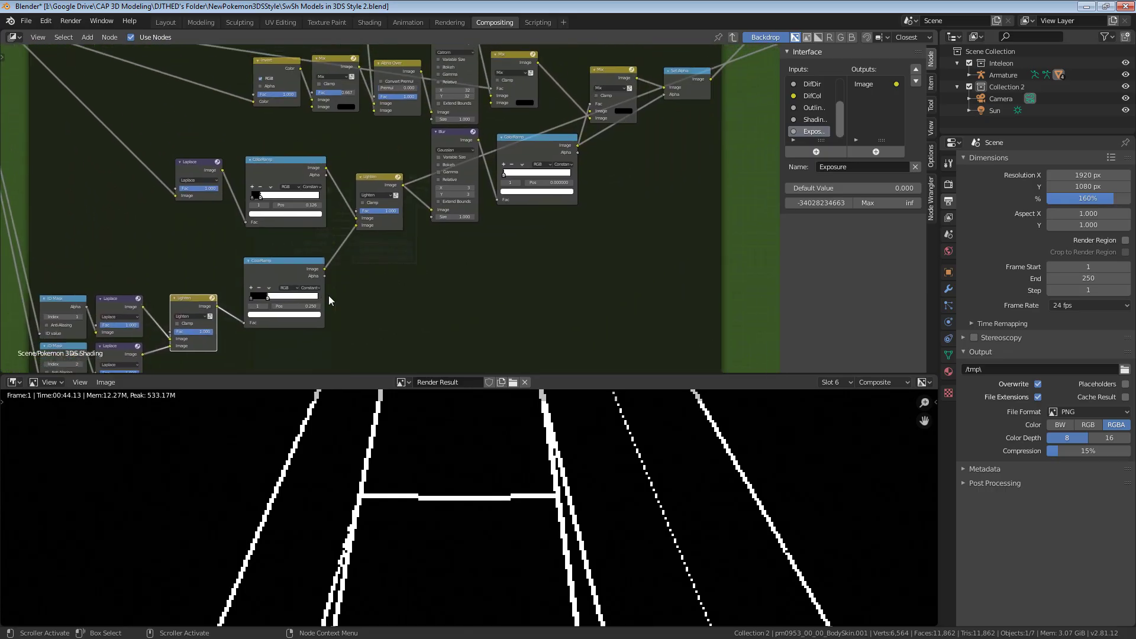
pyautogui.scroll(-5, 484, 522)
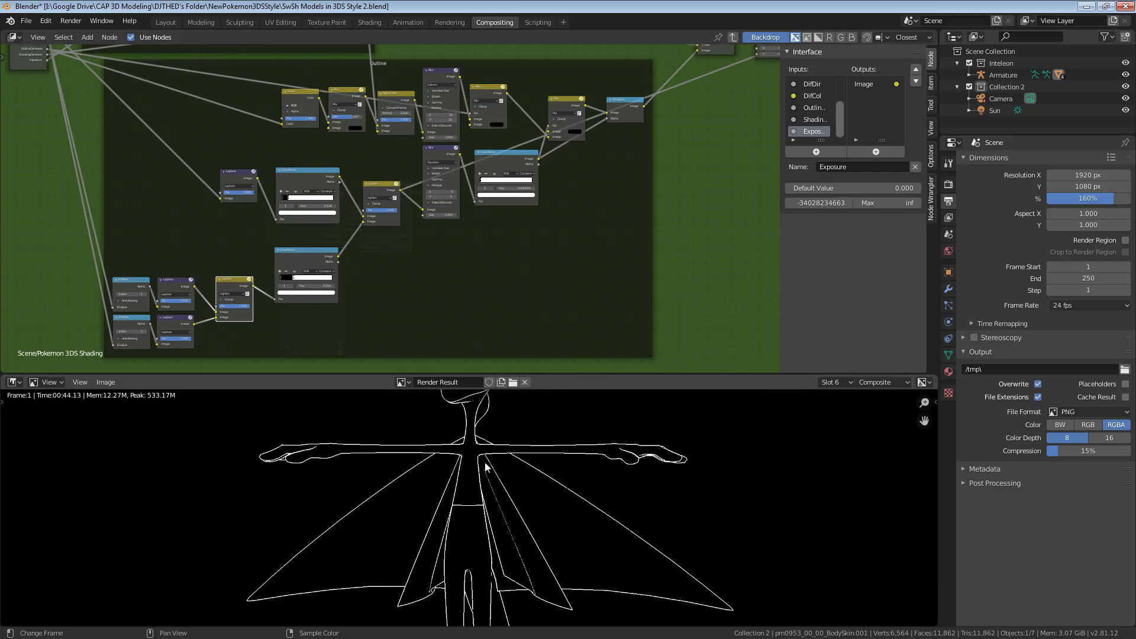
pyautogui.moveTo(484, 463); pyautogui.dragTo(475, 460, button='middle')
# Step: Reconnect the Scale node's Image output to the Group Output and view the final composited character
pyautogui.moveTo(496, 209); pyautogui.dragTo(300, 314, button='middle')
pyautogui.moveTo(538, 200); pyautogui.dragTo(439, 250, button='middle')
pyautogui.moveTo(500, 182); pyautogui.dragTo(516, 190)
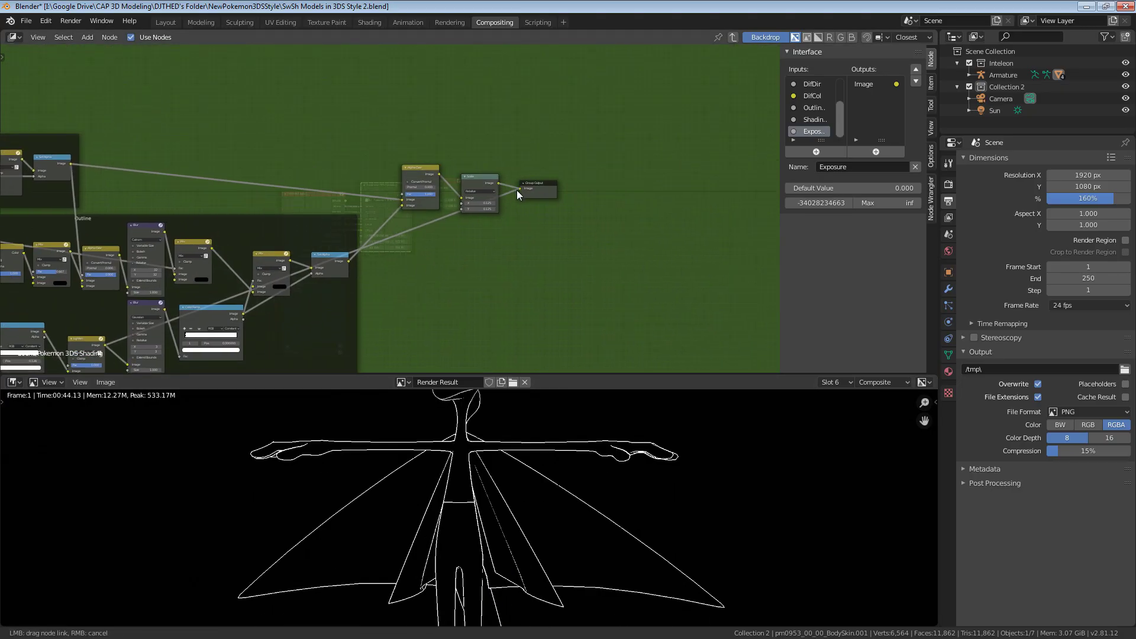
pyautogui.scroll(8, 479, 469)
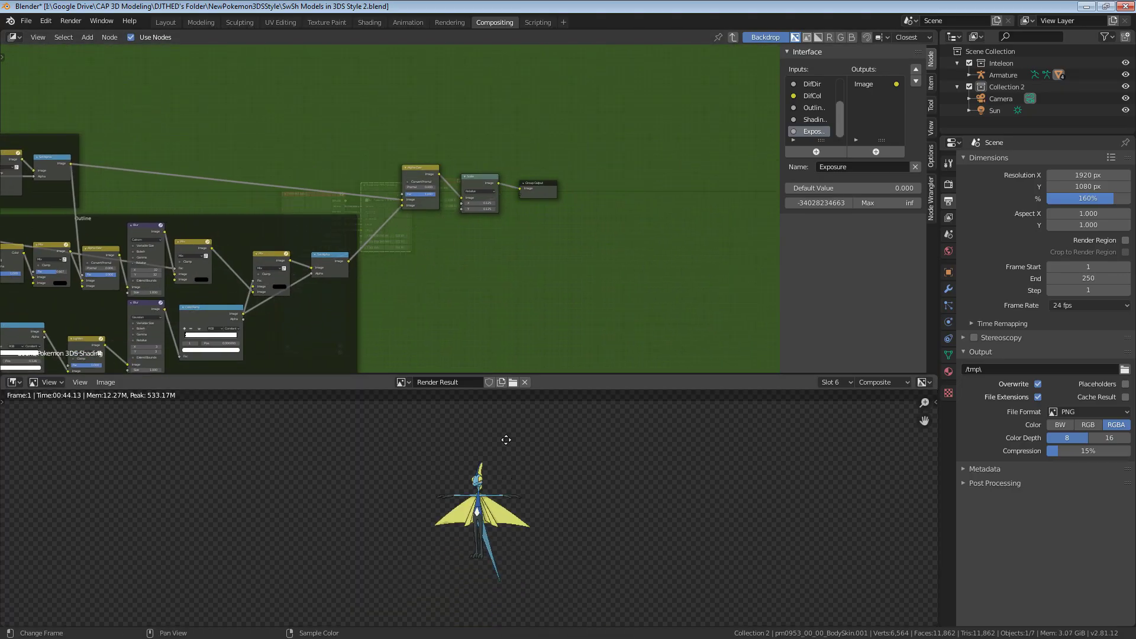
# Step: Duplicate the second ID Mask and Laplace pair, place the copy below it, and set the new ID Mask's index to 3
pyautogui.scroll(-6, 521, 475)
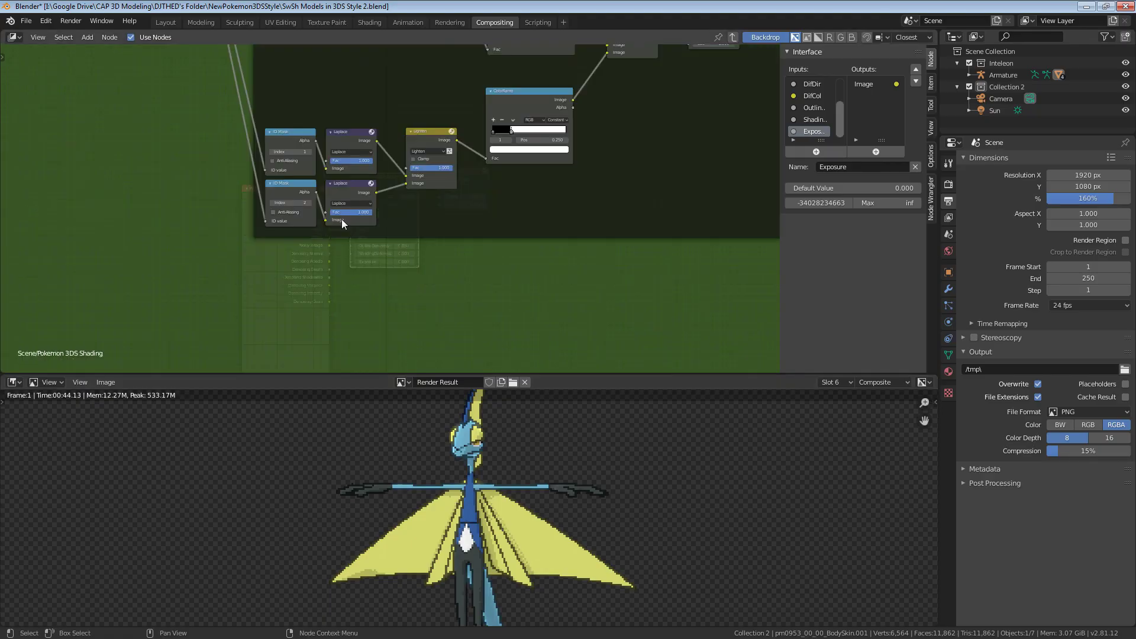
pyautogui.scroll(2, 484, 217)
pyautogui.click(333, 184)
pyautogui.keyDown('shift'); pyautogui.click(264, 184); pyautogui.keyUp('shift')
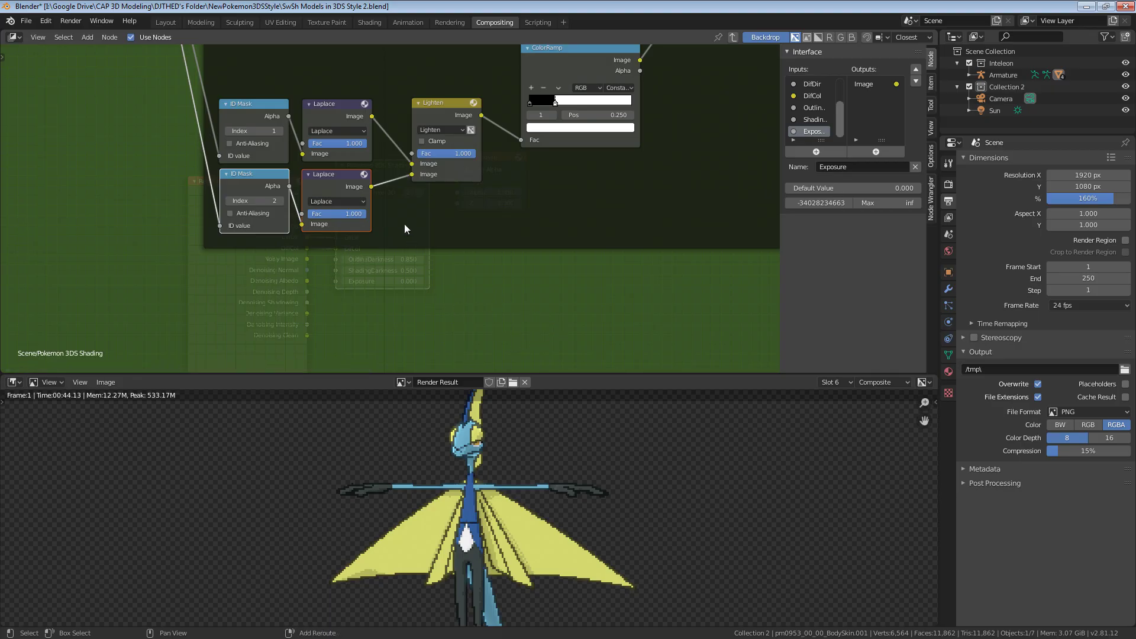
pyautogui.hotkey('shift', 'd')
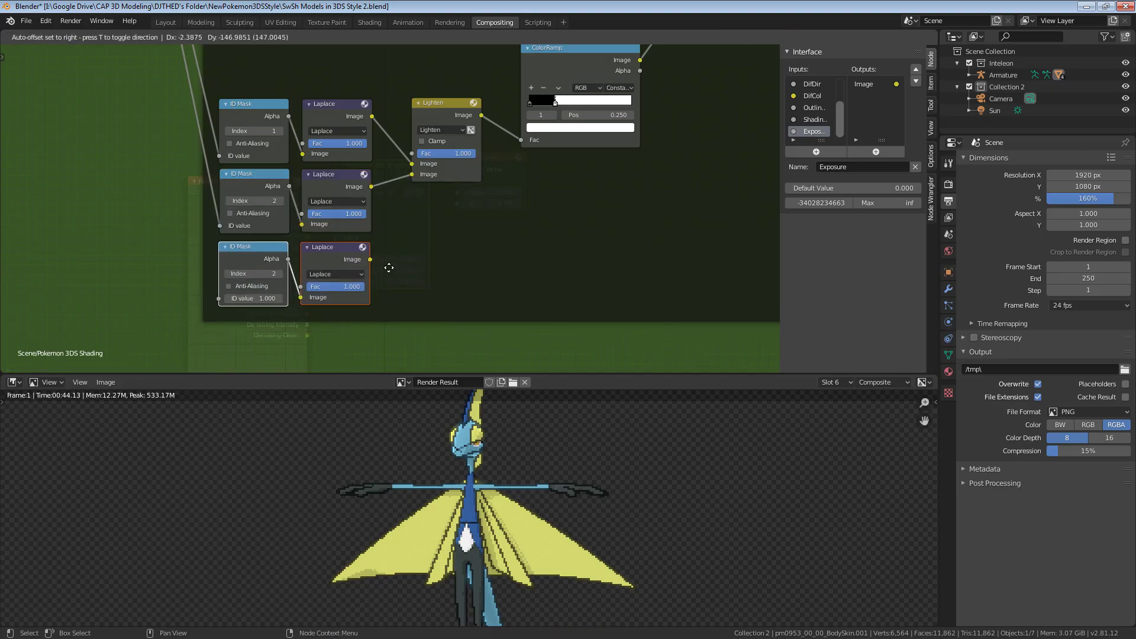
pyautogui.click(389, 266)
pyautogui.doubleClick(267, 273)
pyautogui.write('3')
pyautogui.press('Return')
# Step: Duplicate the ID Mask branch's Lighten node and connect the third Laplace node to the copy's lower Image input
pyautogui.moveTo(429, 200); pyautogui.dragTo(373, 222, button='middle')
pyautogui.click(377, 136)
pyautogui.hotkey('shift', 'd')
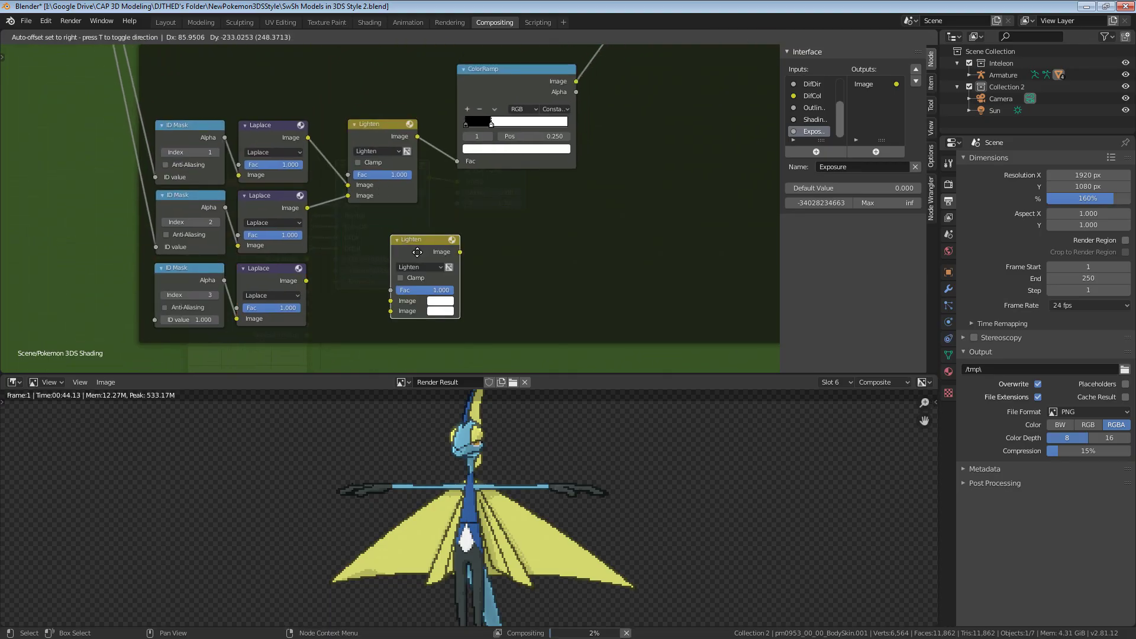
pyautogui.click(385, 238)
pyautogui.moveTo(306, 281); pyautogui.dragTo(280, 277)
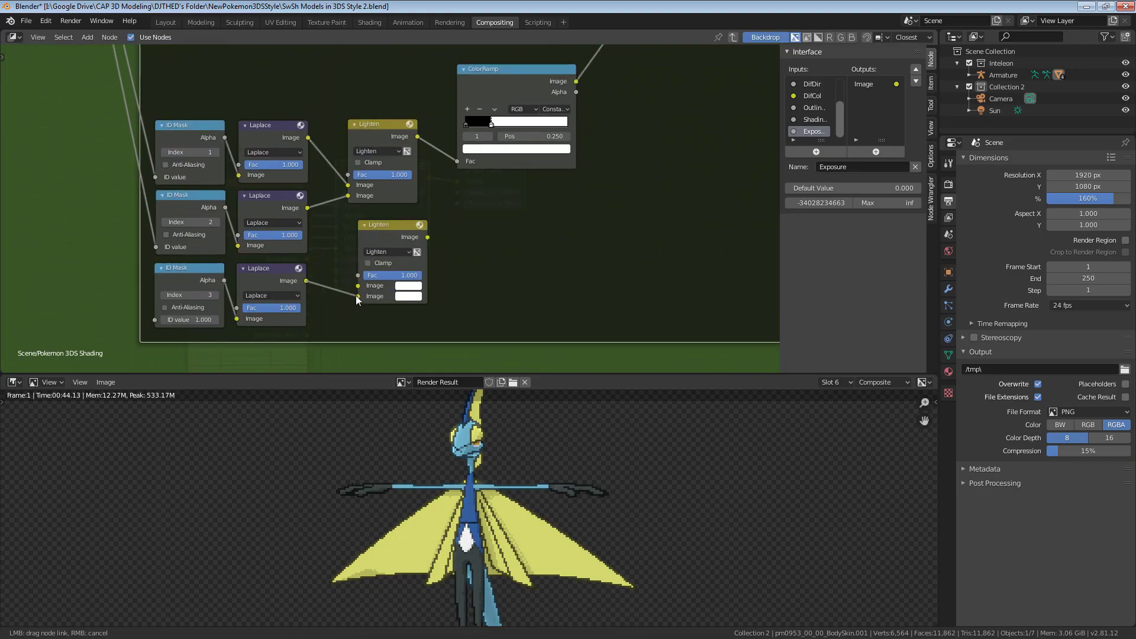
pyautogui.moveTo(356, 296); pyautogui.dragTo(356, 296)
# Step: Insert the new Lighten node after the first one, feed the first Lighten into it, and connect its output to the lower ColorRamp
pyautogui.moveTo(340, 277); pyautogui.dragTo(377, 255)
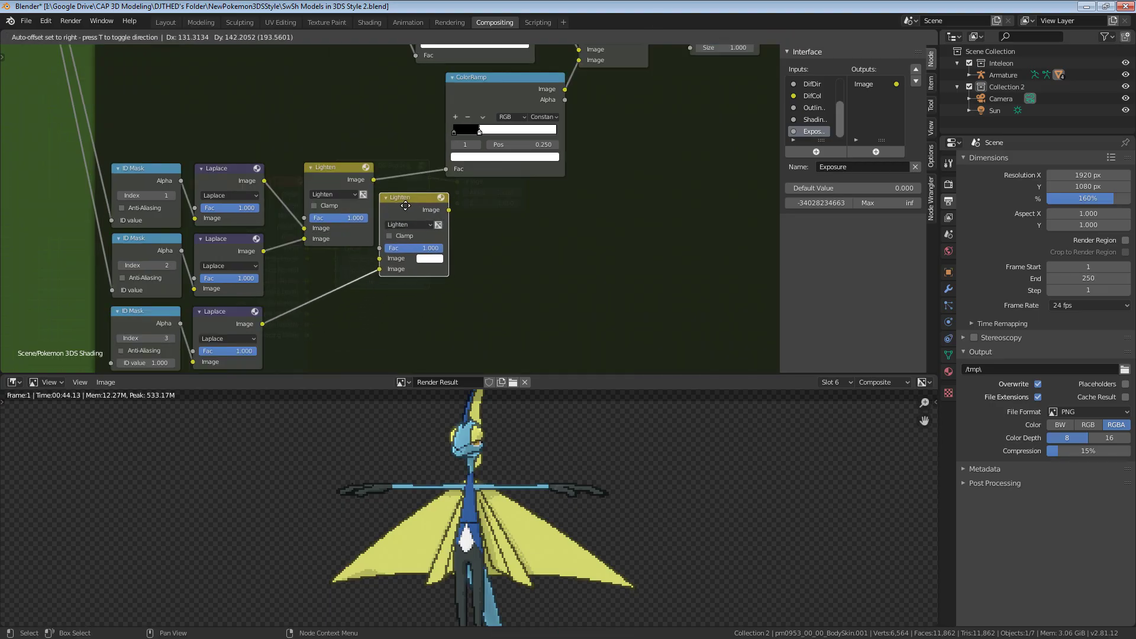
pyautogui.click(402, 200)
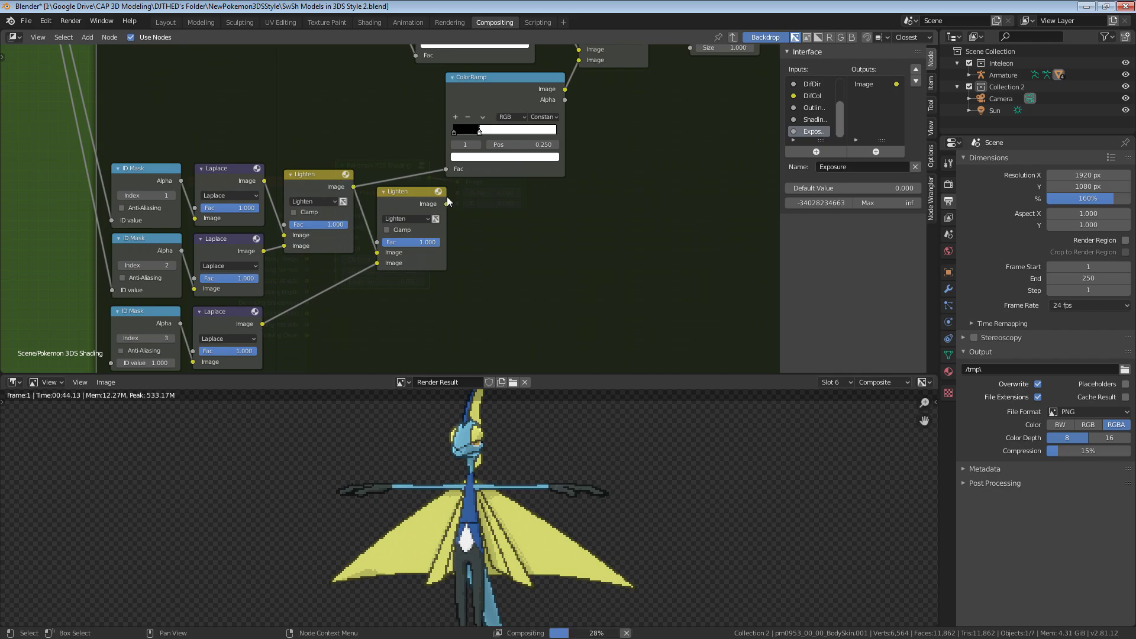
pyautogui.click(445, 205)
pyautogui.moveTo(448, 204); pyautogui.dragTo(452, 170)
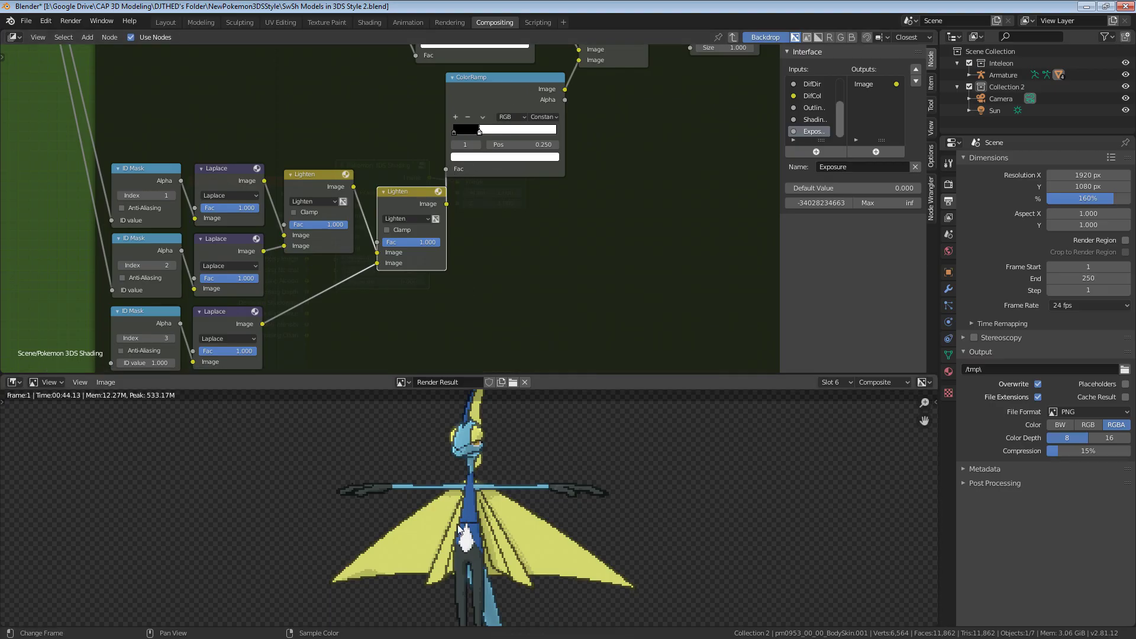
# Step: Connect the Group Input's IndexOB output to the ID value of the third ID Mask node
pyautogui.moveTo(277, 313); pyautogui.dragTo(423, 274, button='middle')
pyautogui.scroll(-5, 370, 220)
pyautogui.moveTo(249, 109); pyautogui.dragTo(380, 342, button='middle')
pyautogui.scroll(4, 322, 208)
pyautogui.moveTo(323, 212); pyautogui.dragTo(335, 303, button='middle')
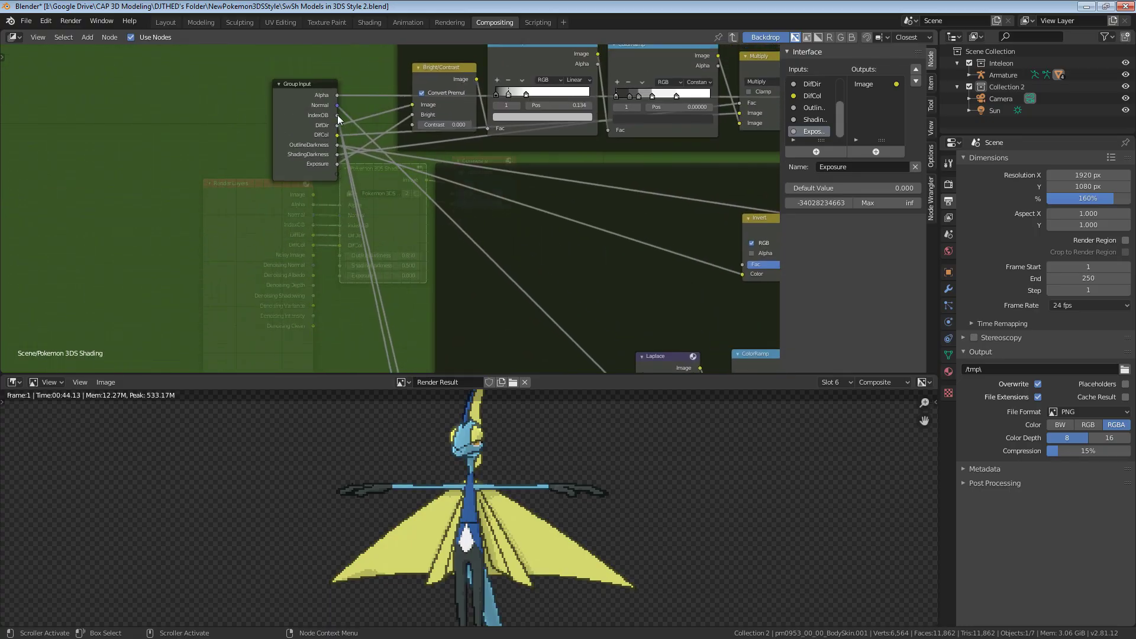
pyautogui.hotkey('ctrl', 'space')
pyautogui.moveTo(416, 223); pyautogui.dragTo(407, 109, button='middle')
pyautogui.scroll(-3, 407, 112)
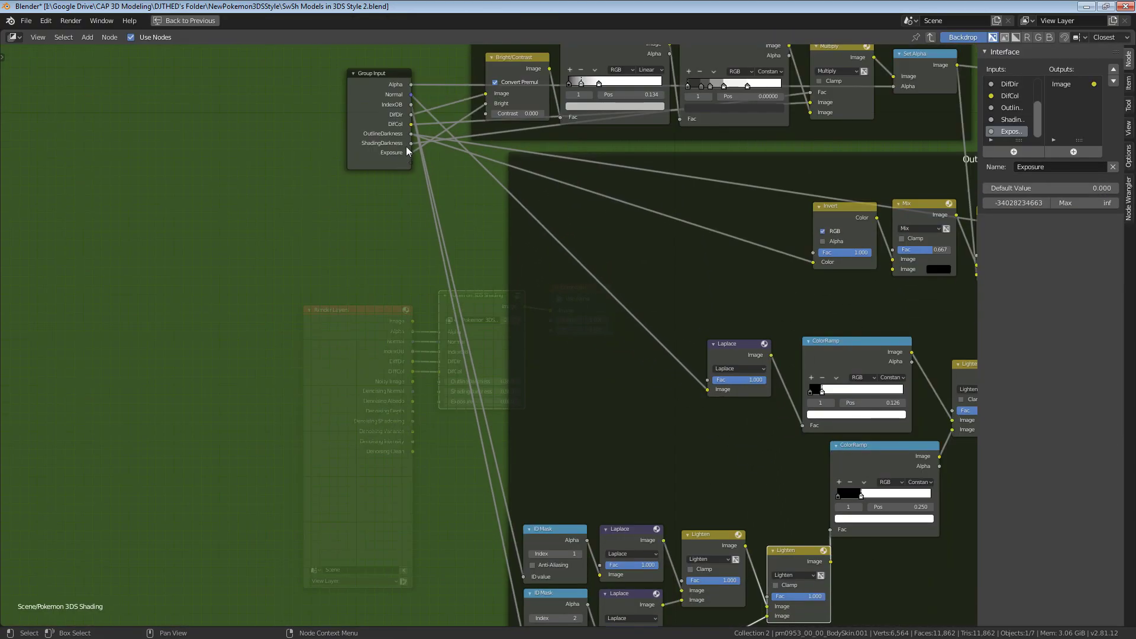
pyautogui.moveTo(424, 178); pyautogui.dragTo(418, 148, button='middle')
pyautogui.moveTo(405, 75); pyautogui.dragTo(465, 249)
pyautogui.moveTo(390, 339); pyautogui.dragTo(405, 314, button='middle')
pyautogui.scroll(-2, 405, 314)
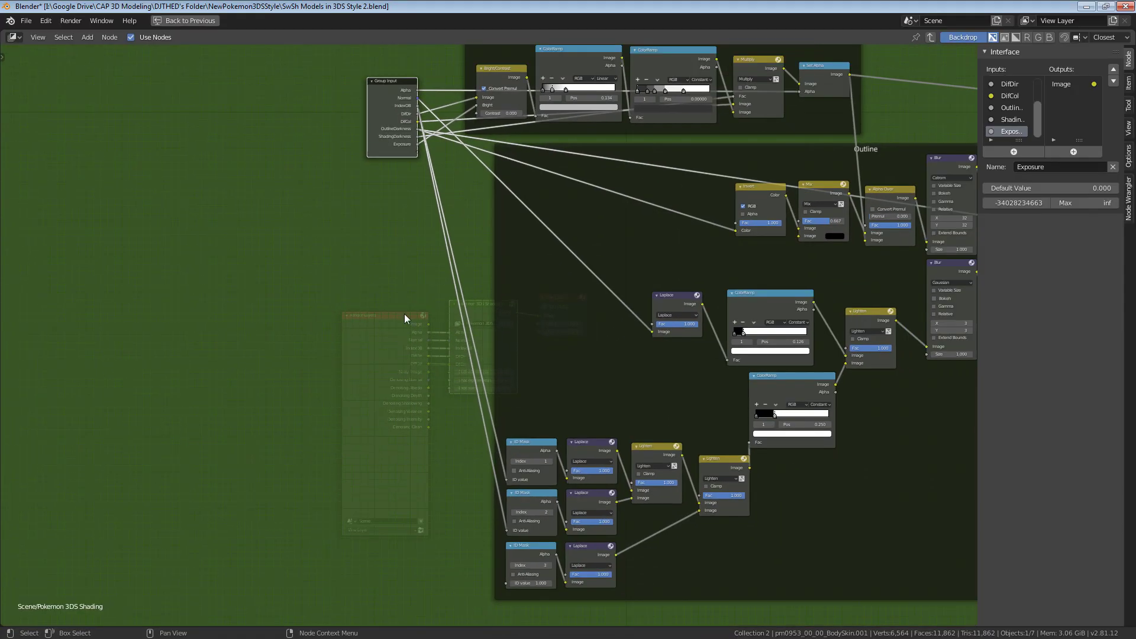
pyautogui.moveTo(418, 105); pyautogui.dragTo(506, 584)
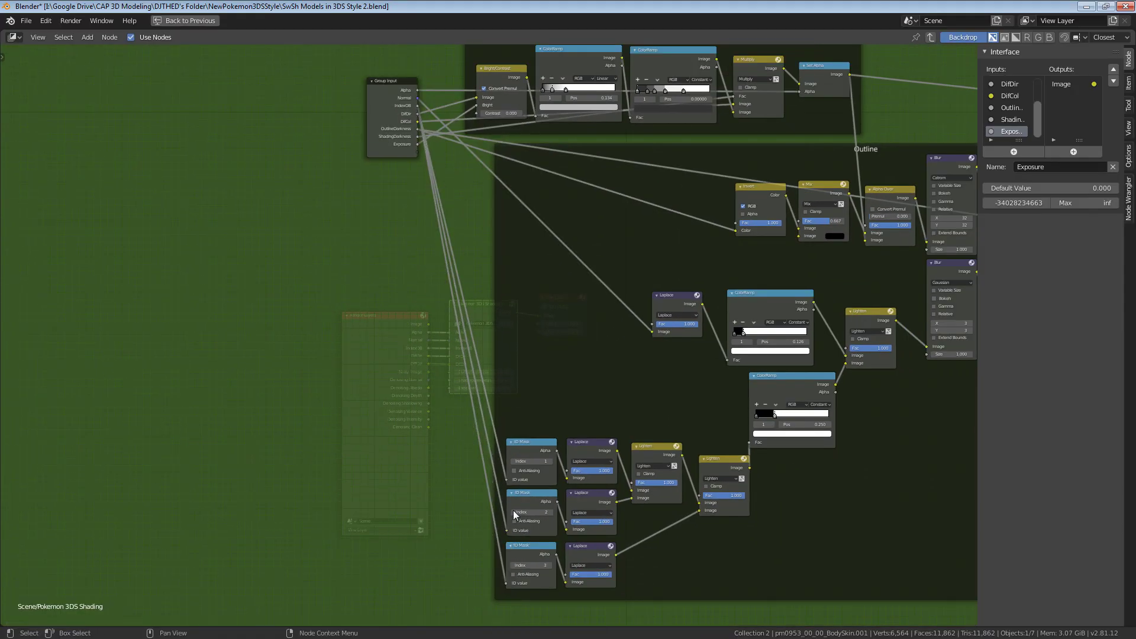
pyautogui.hotkey('ctrl', 'space')
# Step: Select the index 3 ID Mask and its Laplace node and review the ID Mask outline branch
pyautogui.moveTo(501, 193); pyautogui.dragTo(437, 230, button='middle')
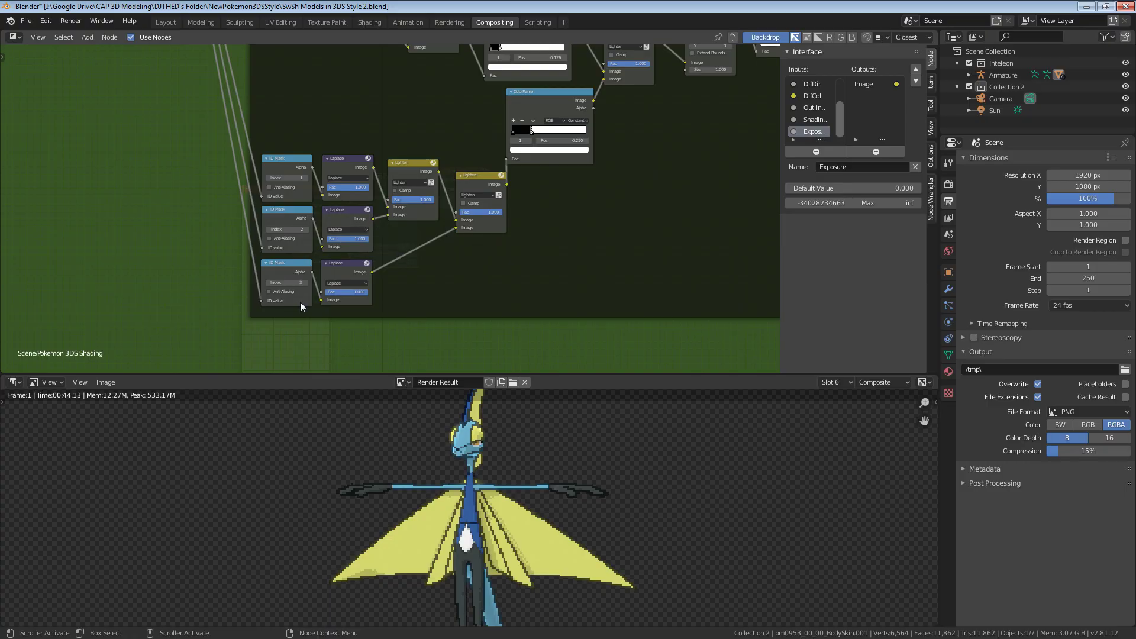
pyautogui.click(472, 185)
pyautogui.click(296, 265)
pyautogui.keyDown('shift'); pyautogui.click(343, 263); pyautogui.keyUp('shift')
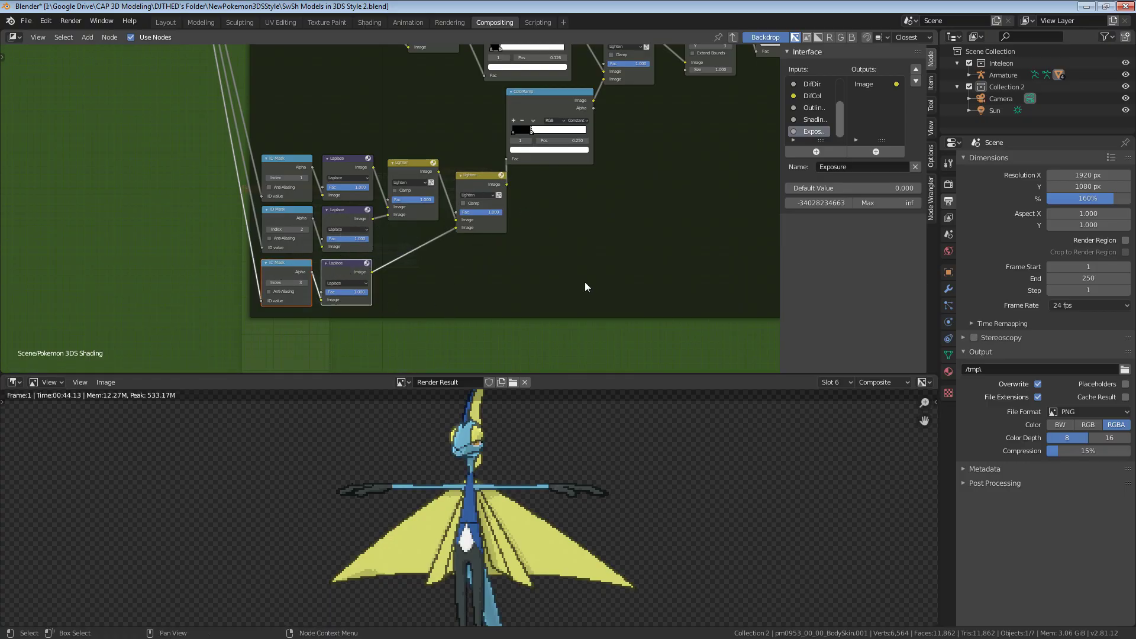
pyautogui.moveTo(471, 187); pyautogui.dragTo(395, 283, button='middle')
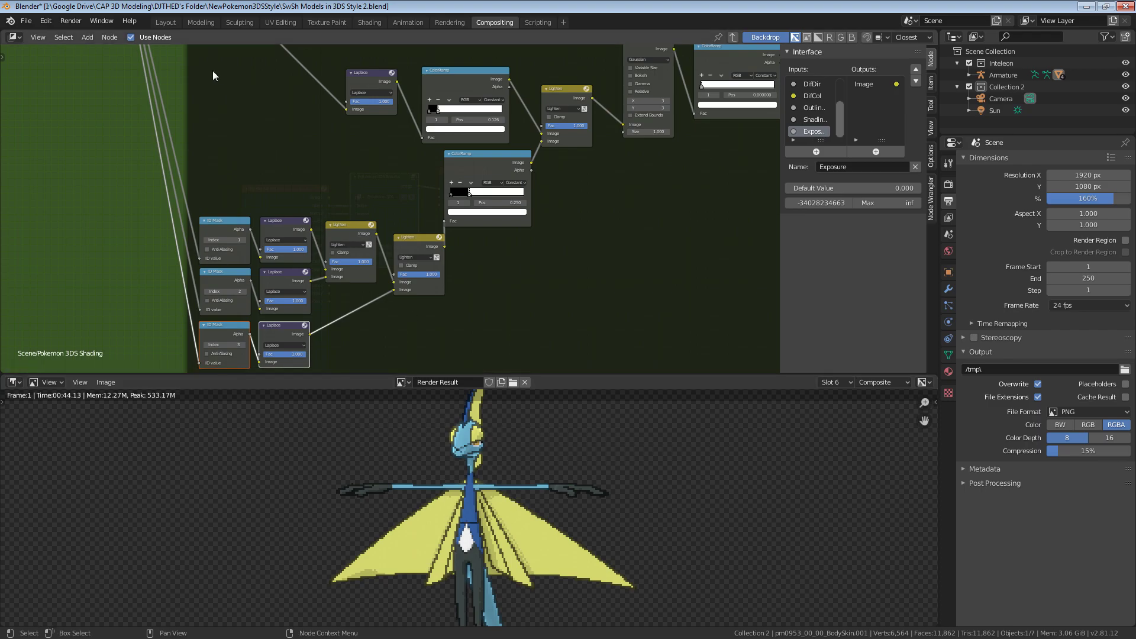
# Step: In the Layout workspace, select both BodySkin meshes and join the lower body into the upper body
pyautogui.click(161, 23)
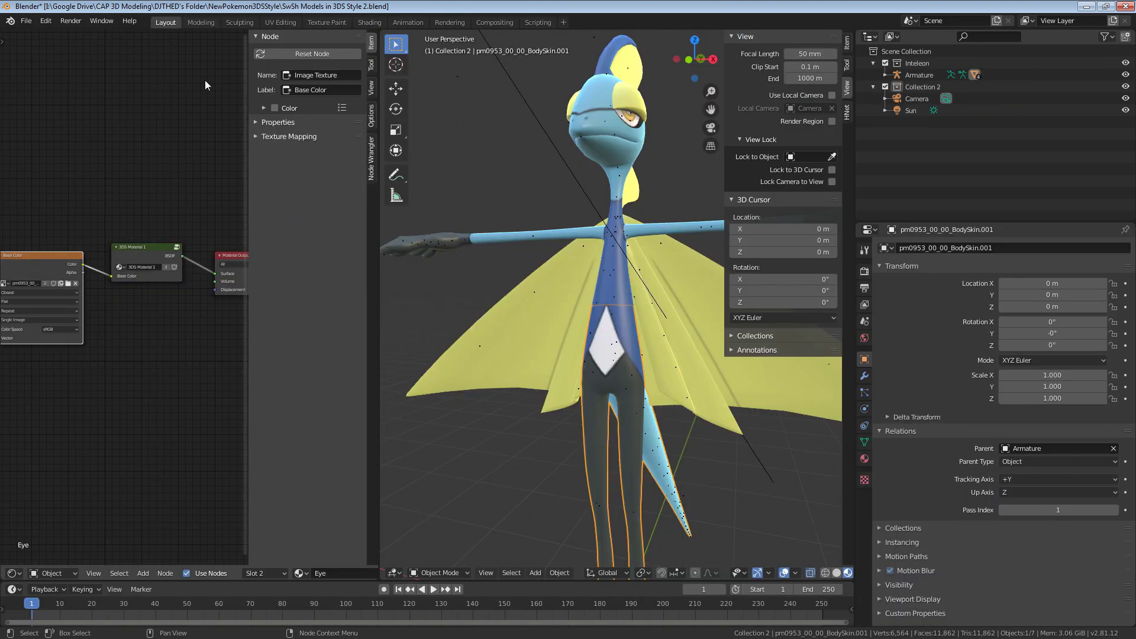
pyautogui.scroll(5, 598, 324)
pyautogui.keyDown('shift'); pyautogui.click(639, 299); pyautogui.keyUp('shift')
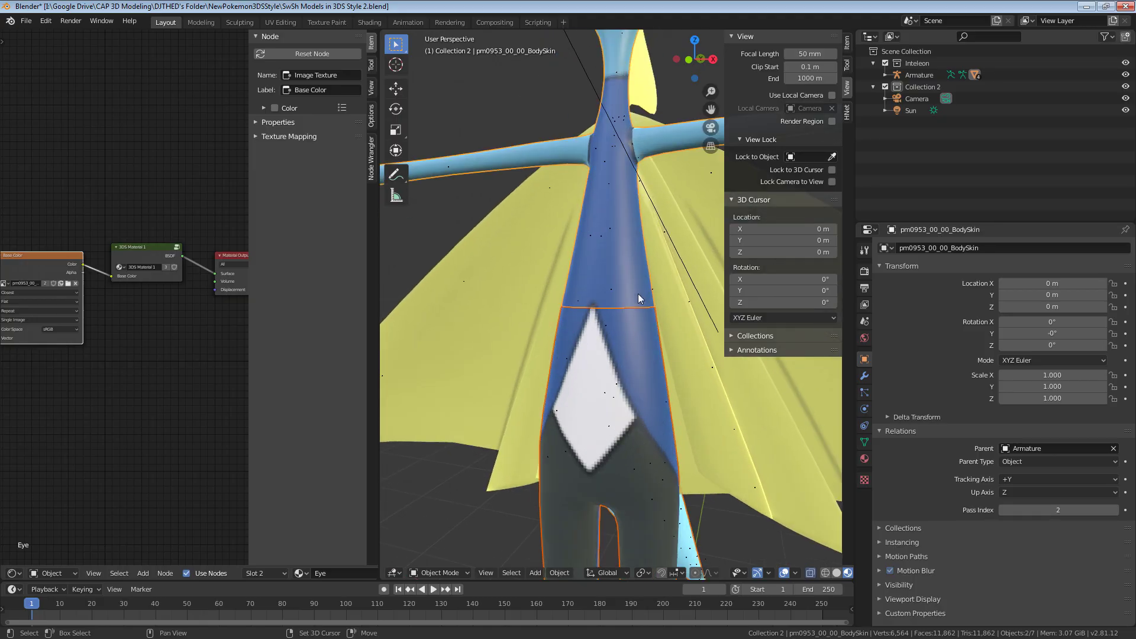
# Step: Select the vertices along the waist seam of the body mesh and merge them by distance
pyautogui.press('Tab')
pyautogui.scroll(3, 681, 313)
pyautogui.press('b')
pyautogui.moveTo(708, 324); pyautogui.dragTo(505, 289)
pyautogui.rightClick(606, 303)
pyautogui.moveTo(605, 304)
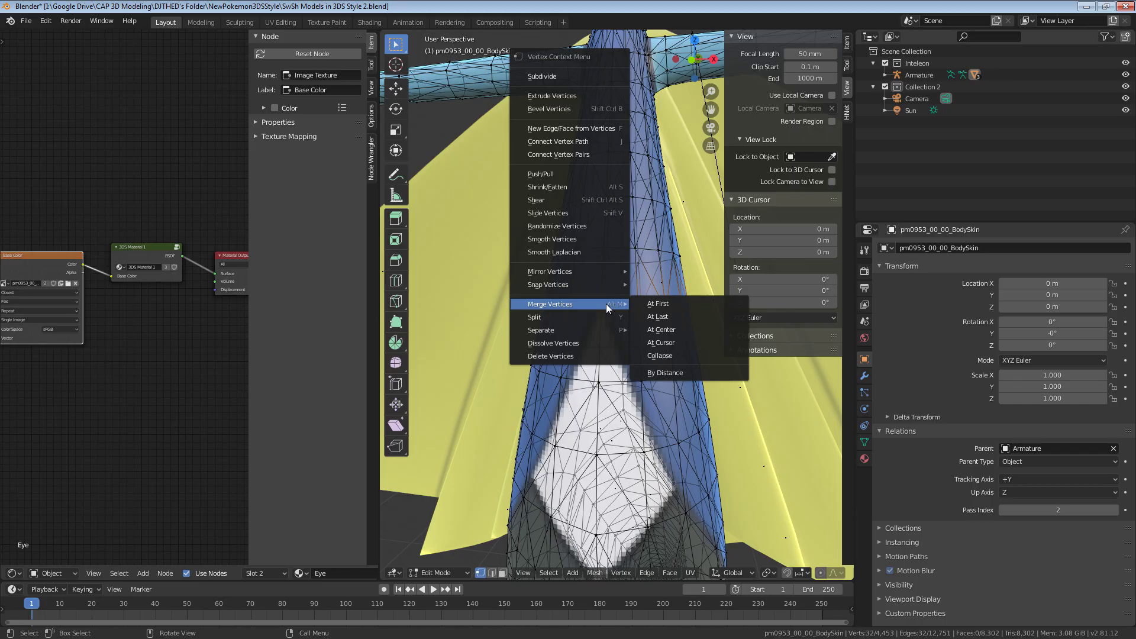
pyautogui.click(702, 373)
pyautogui.press('Tab')
pyautogui.scroll(-8, 596, 331)
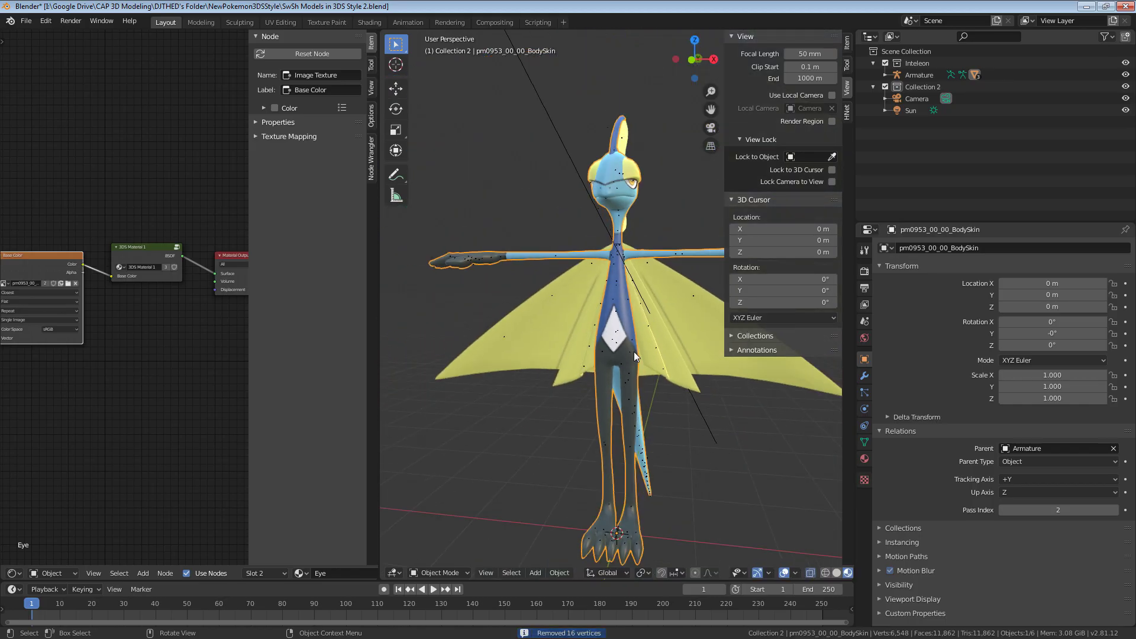
# Step: Return to the Compositing workspace and inspect the character's outlines in the maximized render result
pyautogui.click(495, 23)
pyautogui.scroll(-6, 519, 468)
pyautogui.scroll(7, 520, 469)
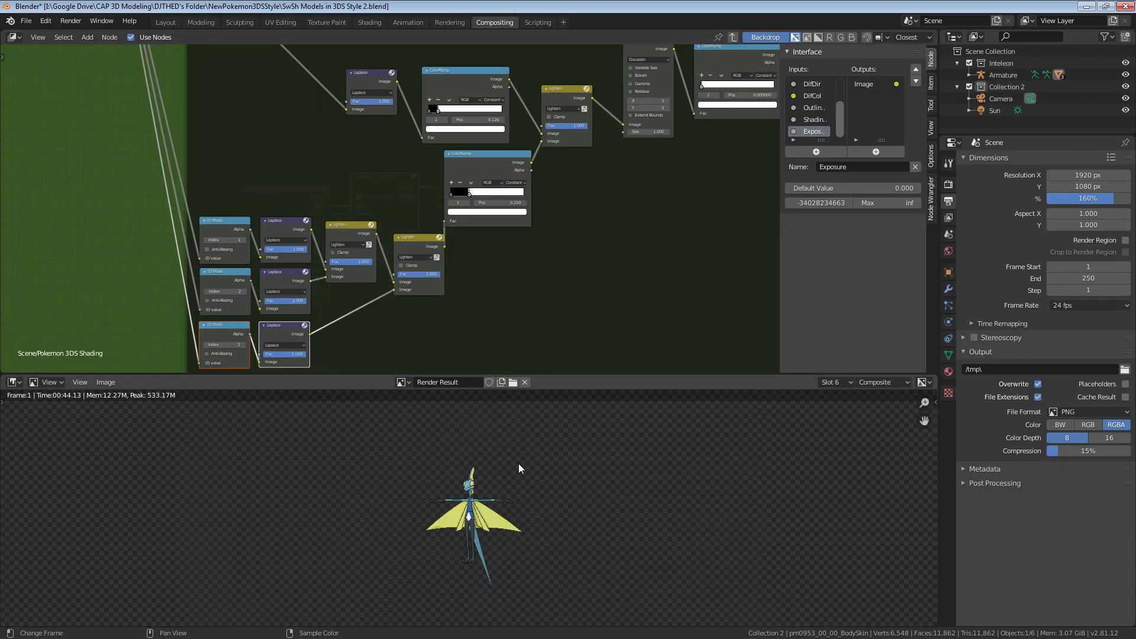
pyautogui.scroll(-4, 519, 469)
pyautogui.scroll(4, 518, 463)
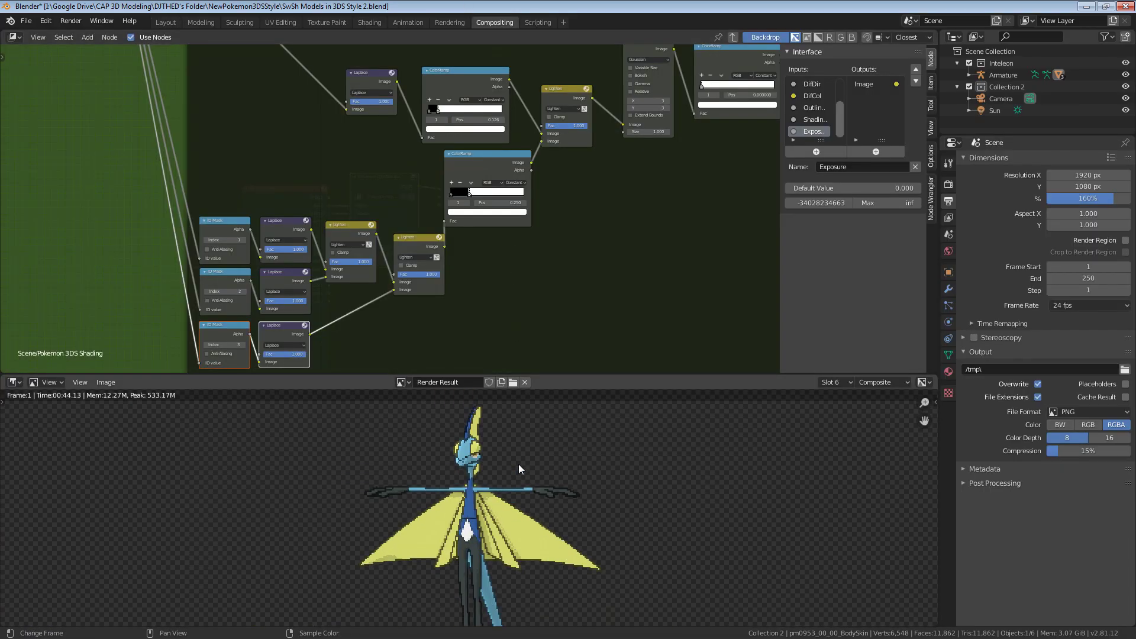
pyautogui.hotkey('ctrl', 'space')
pyautogui.scroll(3, 604, 491)
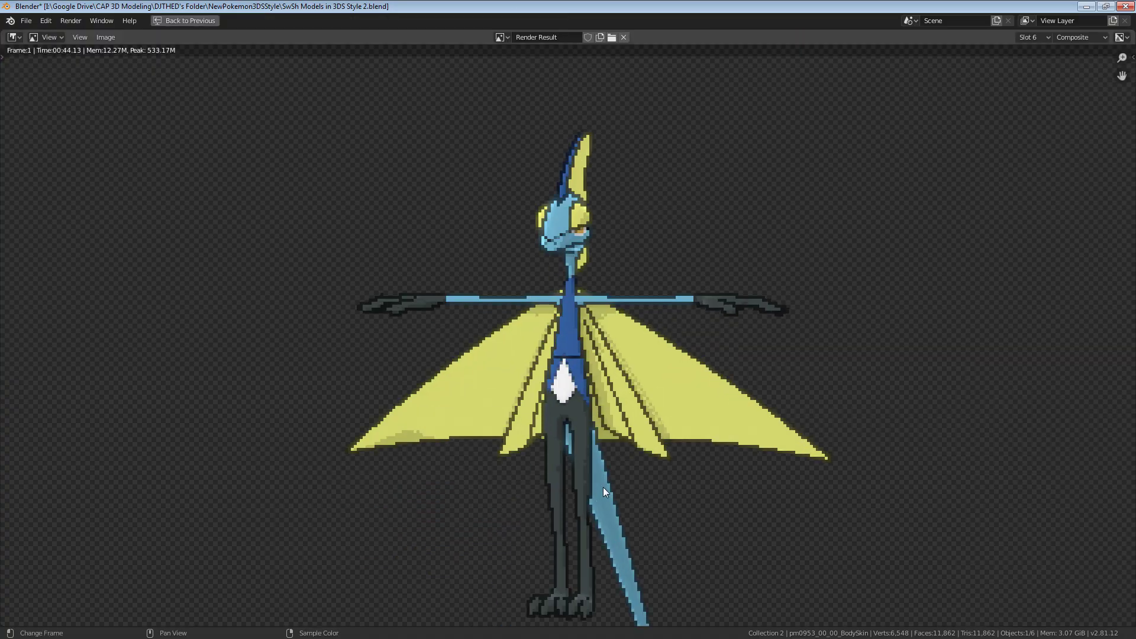